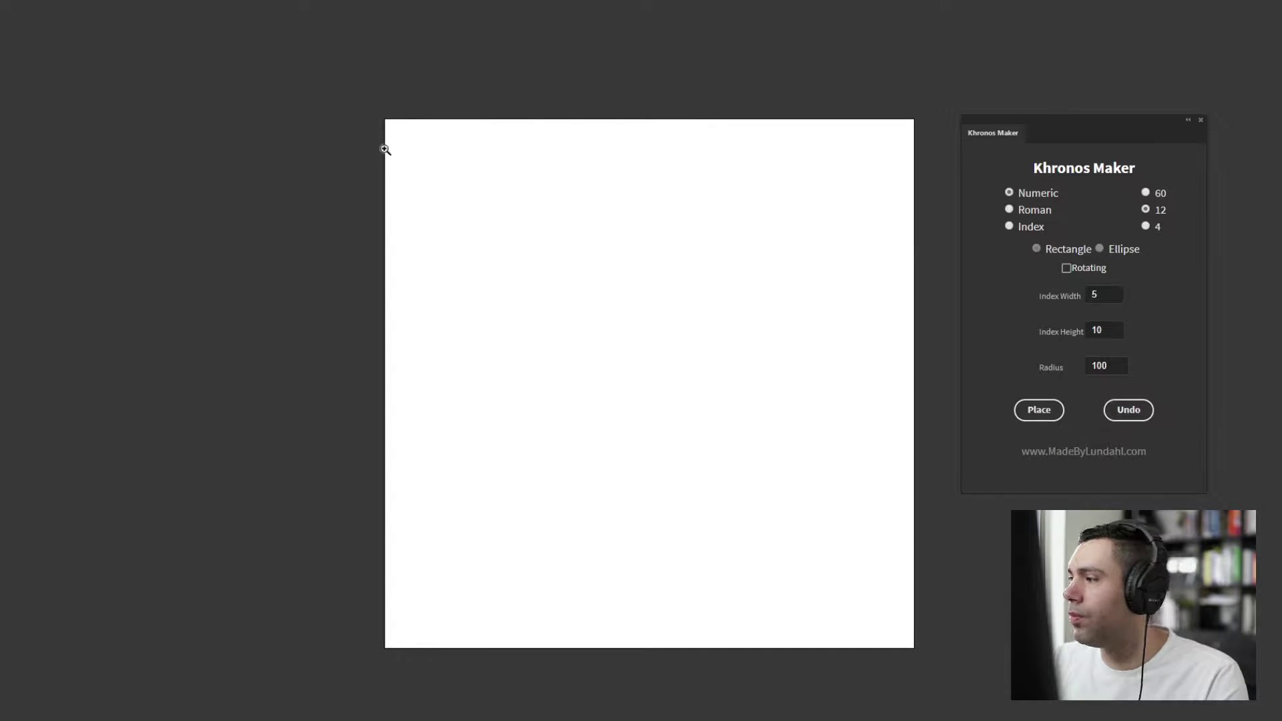
- Draw a circle in the artboard's upper-left area, fill it light grey and scale it down slightly
key("l")
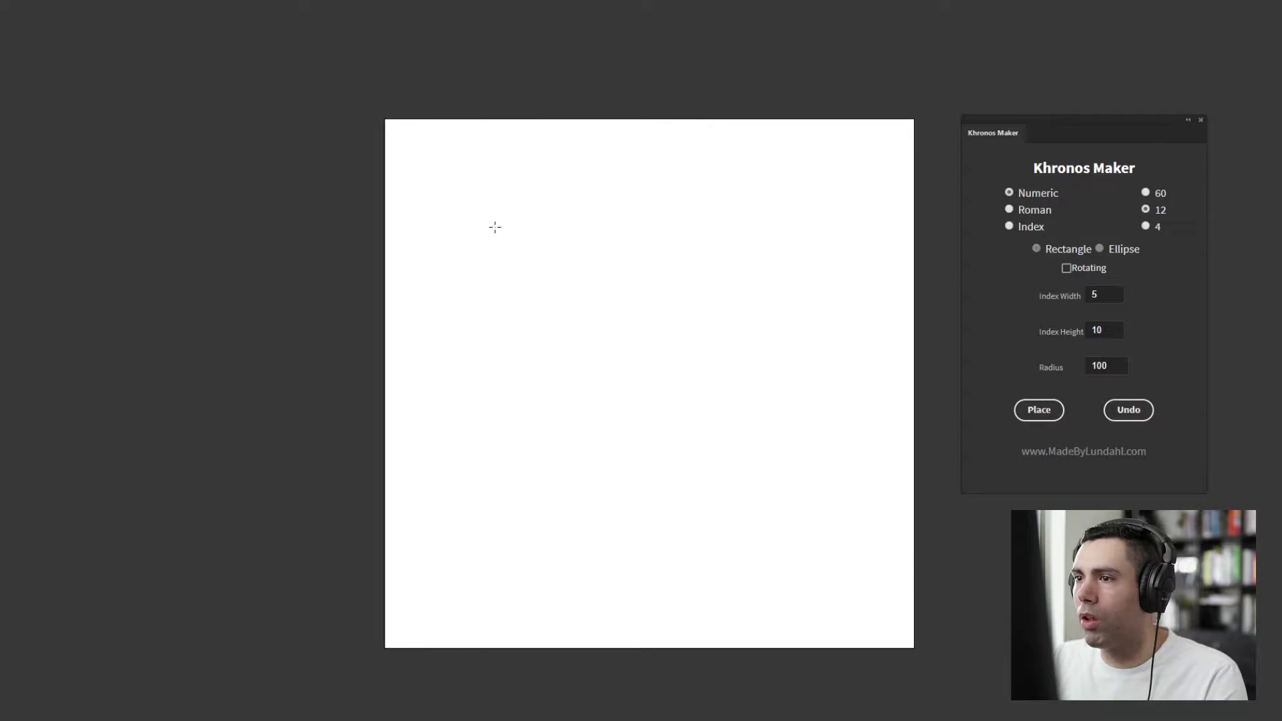
left_click_drag(492, 212, 643, 364, "shift")
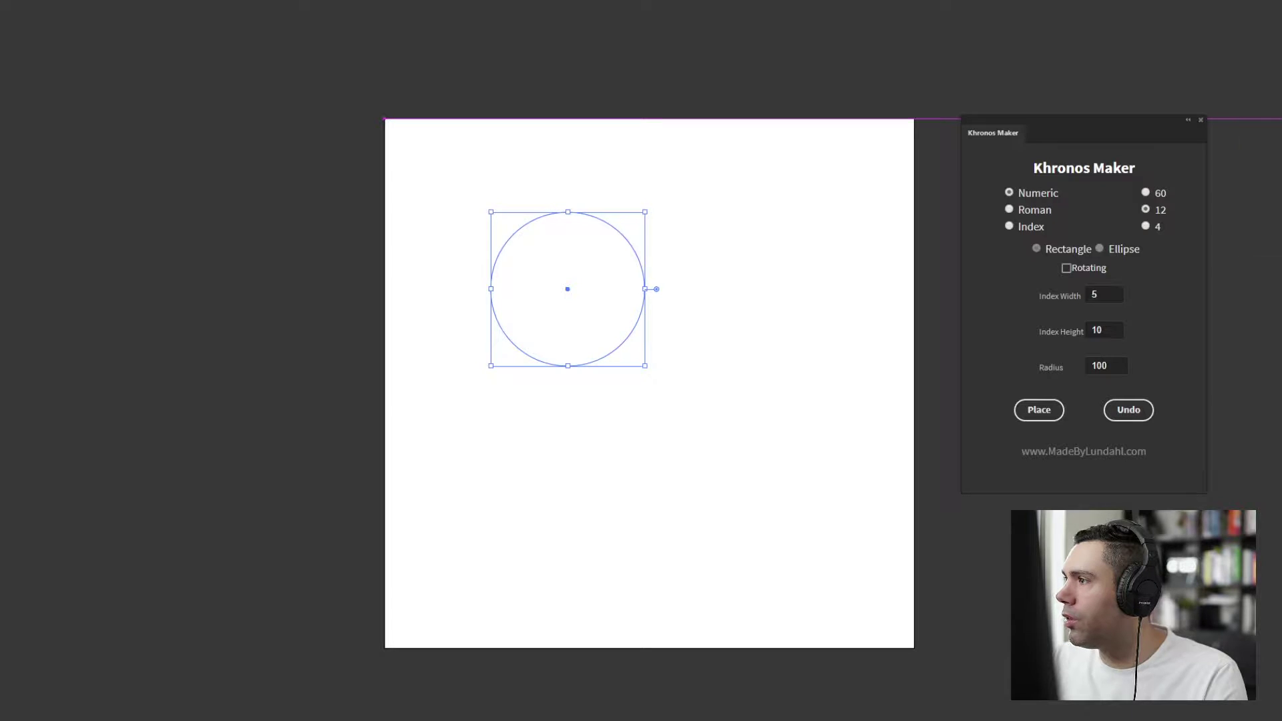
left_click(1269, 166)
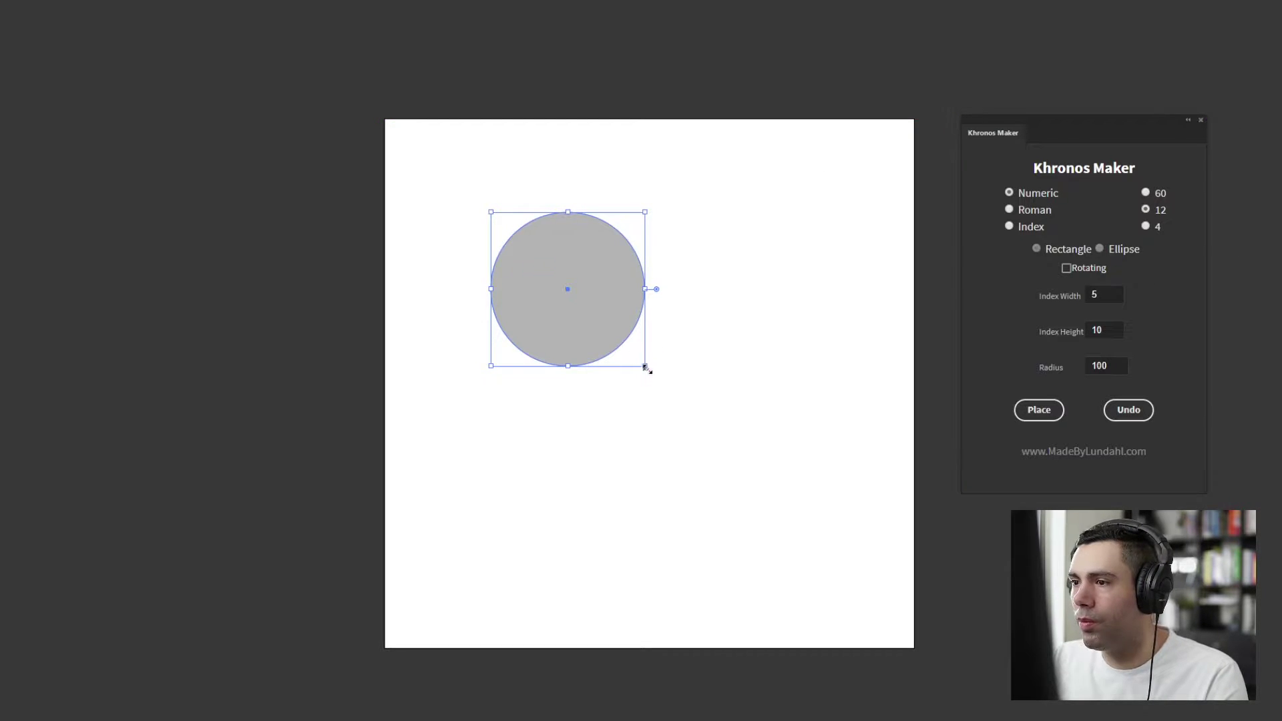
left_click_drag(646, 367, 636, 331, "shift")
- Add two smaller grey copies of the circle, one beside it and one beneath it, so they nearly touch
left_click_drag(569, 239, 677, 307, "alt")
key("ctrl+z")
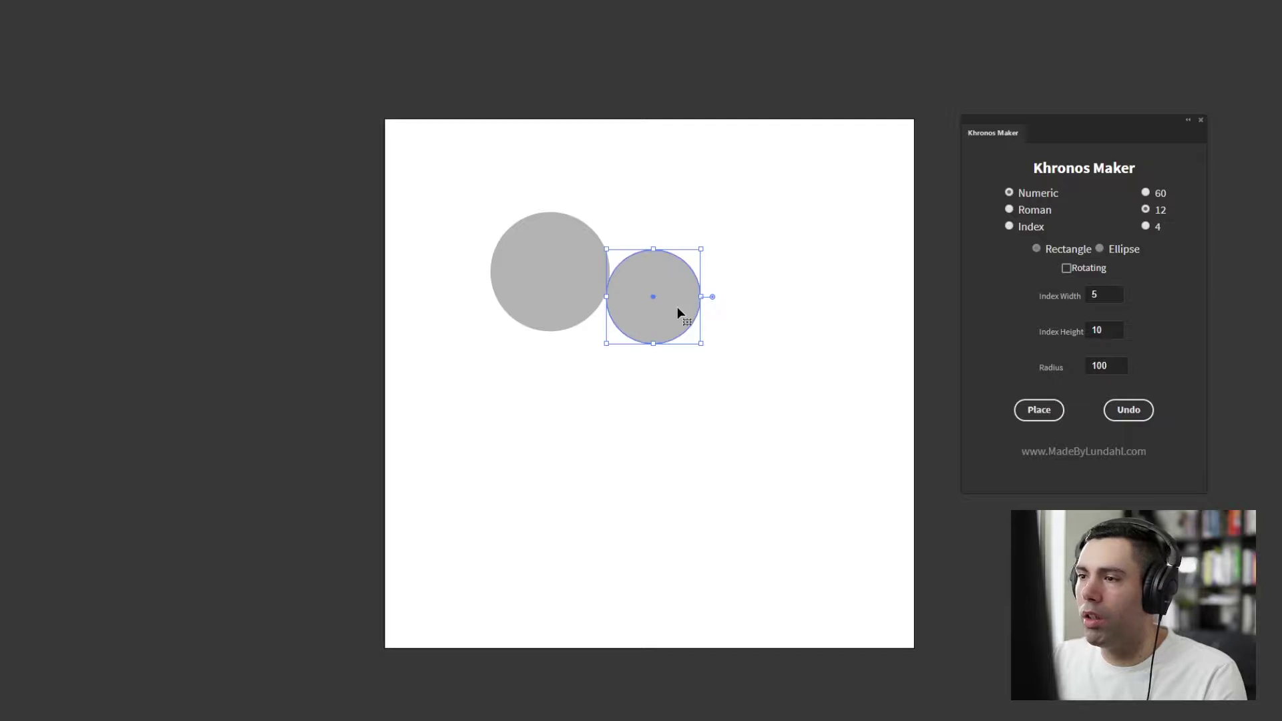
key("ctrl+v")
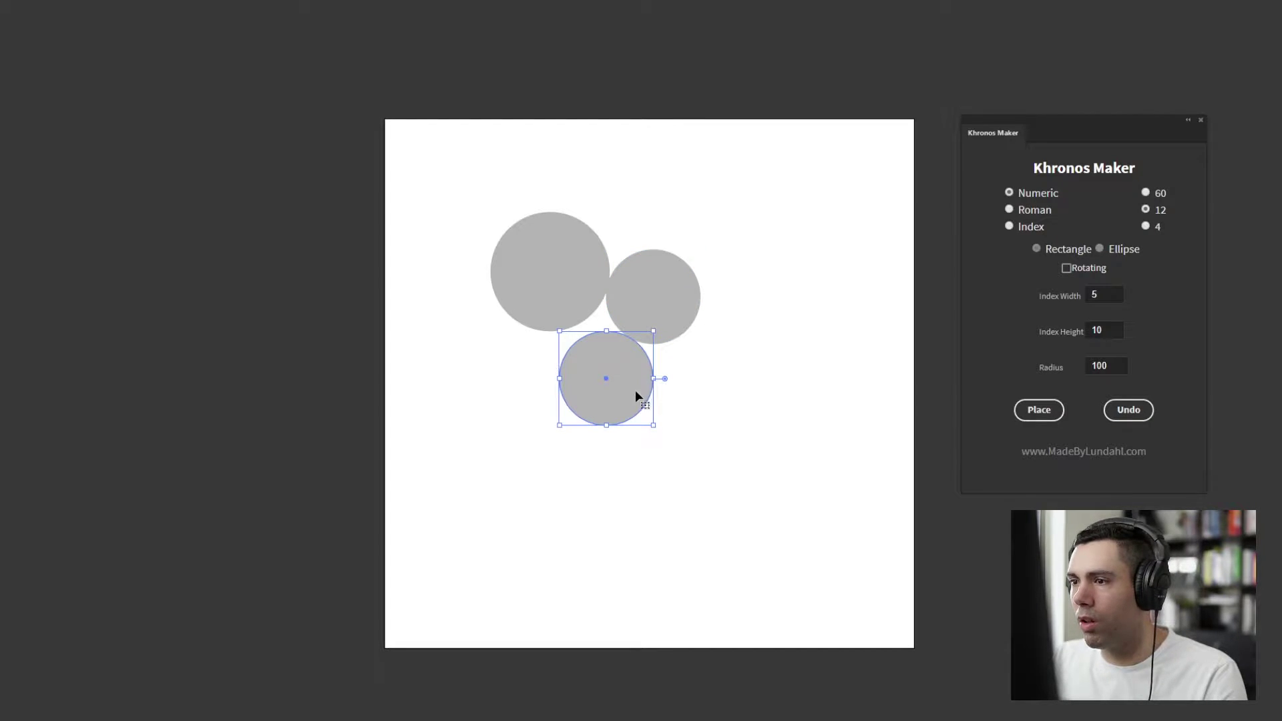
mouse_move(631, 397)
left_mouse_down()
mouse_move(601, 397)
mouse_move(625, 392)
mouse_move(608, 394)
mouse_move(735, 447)
mouse_move(619, 381)
mouse_move(655, 444)
mouse_move(615, 401)
left_mouse_up()
left_click_drag(676, 278, 667, 276)
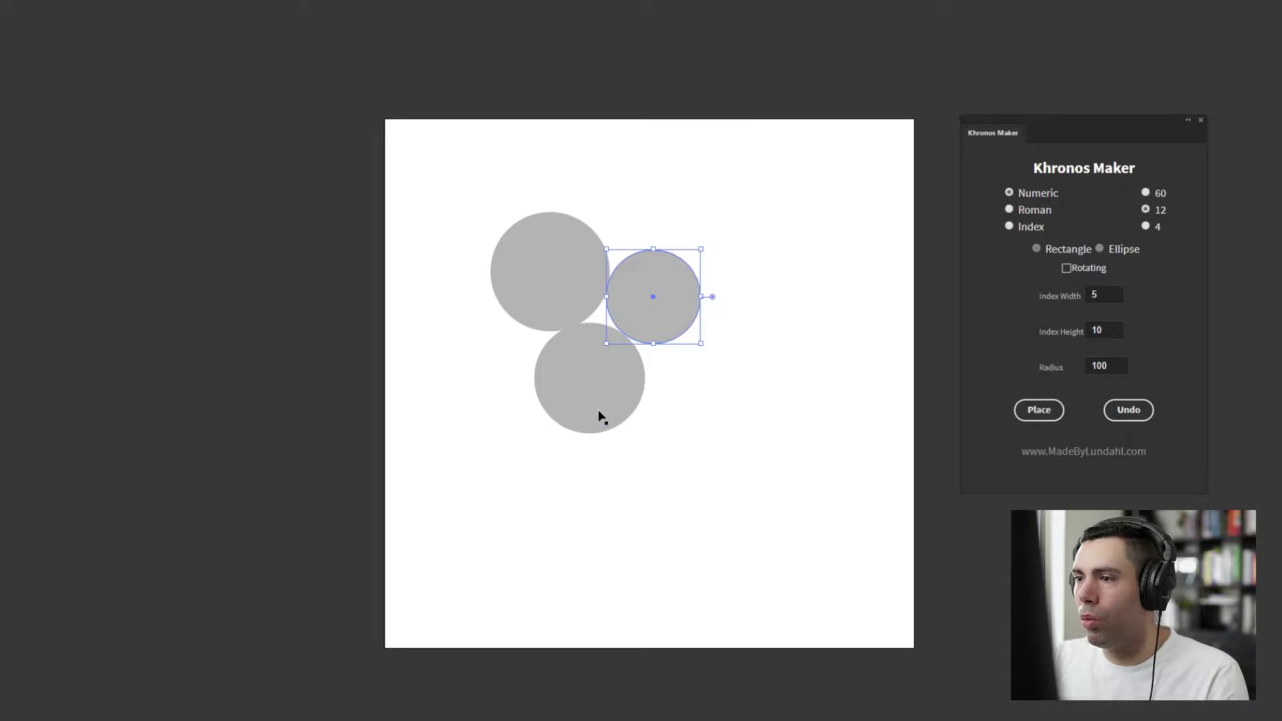
- Fine-tune the positions of the two smaller circles and shrink the one beside the largest circle
left_click(627, 418)
left_click_drag(615, 387, 617, 388)
left_click_drag(675, 272, 674, 272)
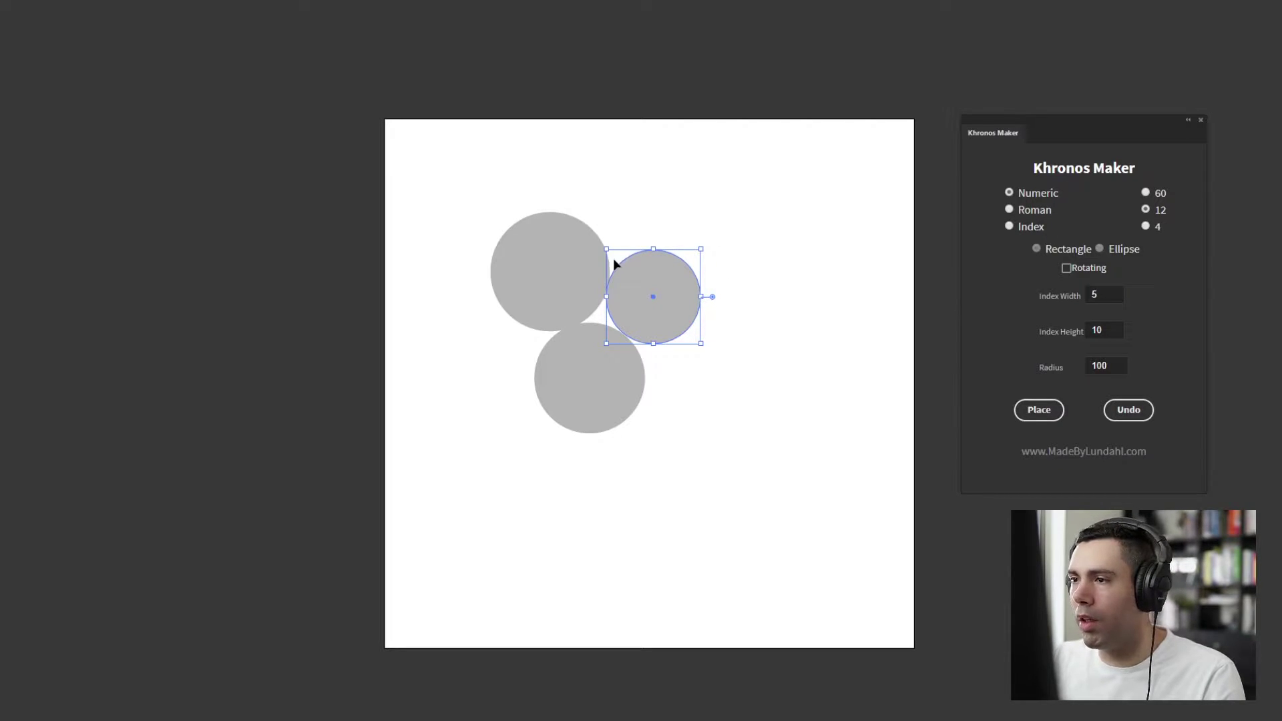
left_click(595, 407)
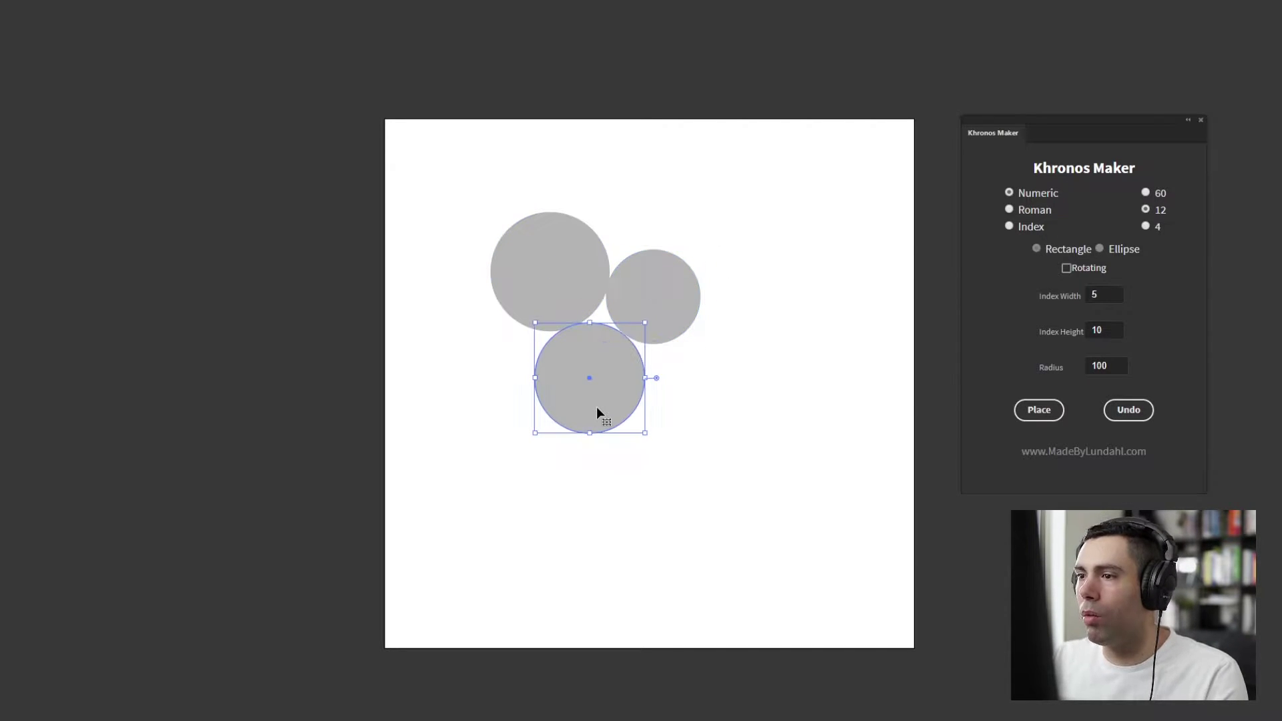
left_click(671, 312)
left_click_drag(700, 344, 671, 311, "shift")
- Draw a large unfilled circle with a grey outline around the three grey circles and align it to them
key("l")
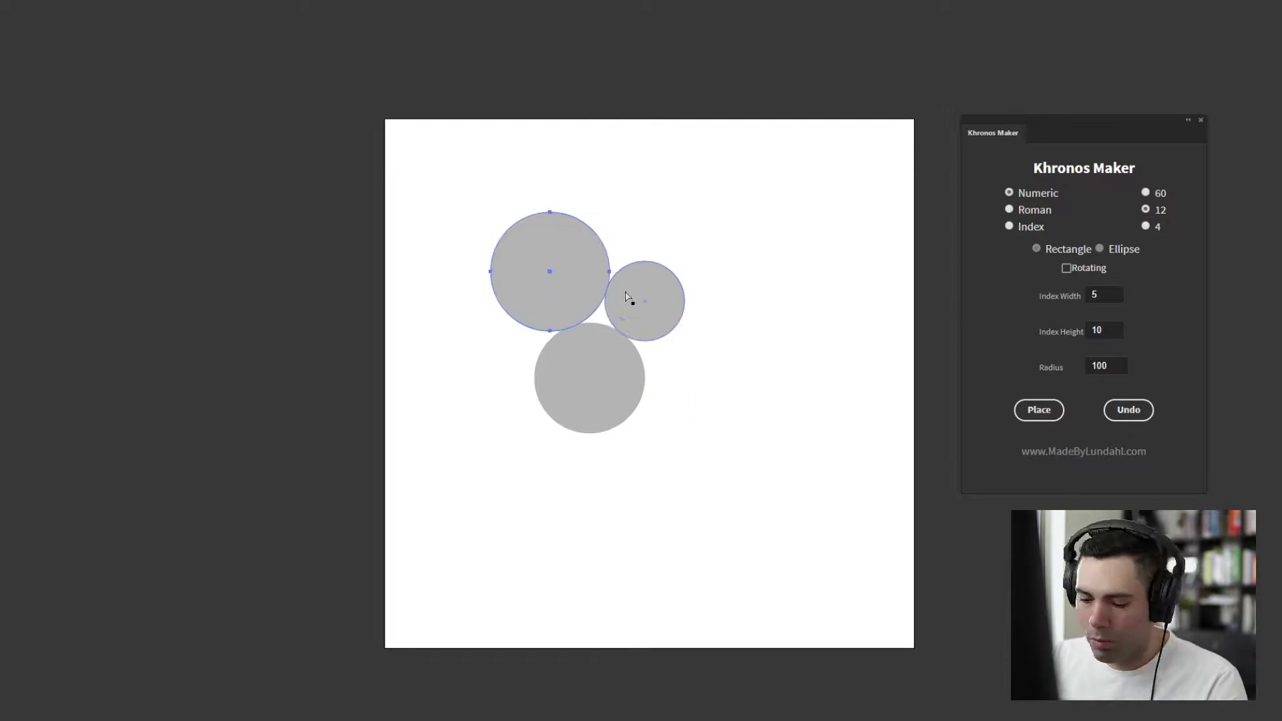
left_click_drag(468, 200, 701, 433, "shift")
key("shift+x")
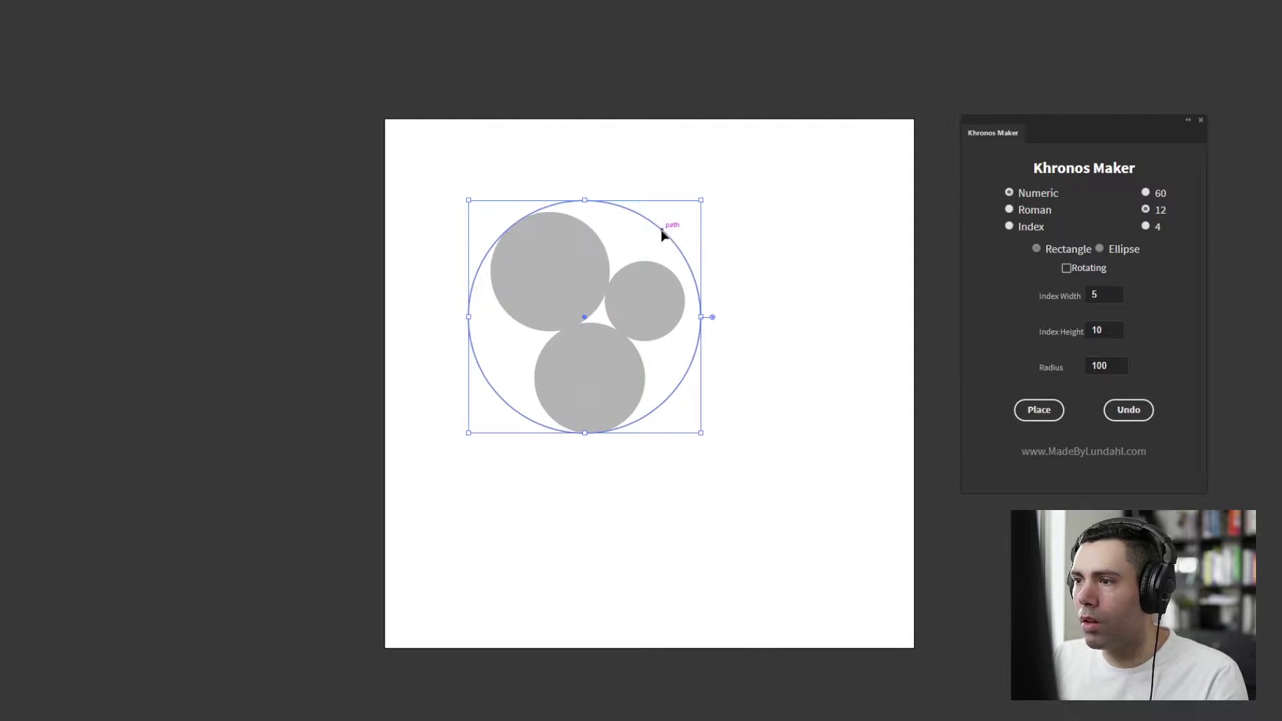
left_click_drag(662, 229, 659, 230)
- Enlarge the upper-left circle, shrink the lower one and reposition all three to touch each other inside the outline
left_click(664, 299)
left_click(567, 293)
left_click_drag(609, 331, 633, 374, "shift")
left_click_drag(590, 304, 582, 304)
left_click_drag(666, 295, 680, 297)
left_click(595, 401)
left_click_drag(534, 323, 538, 339, "shift")
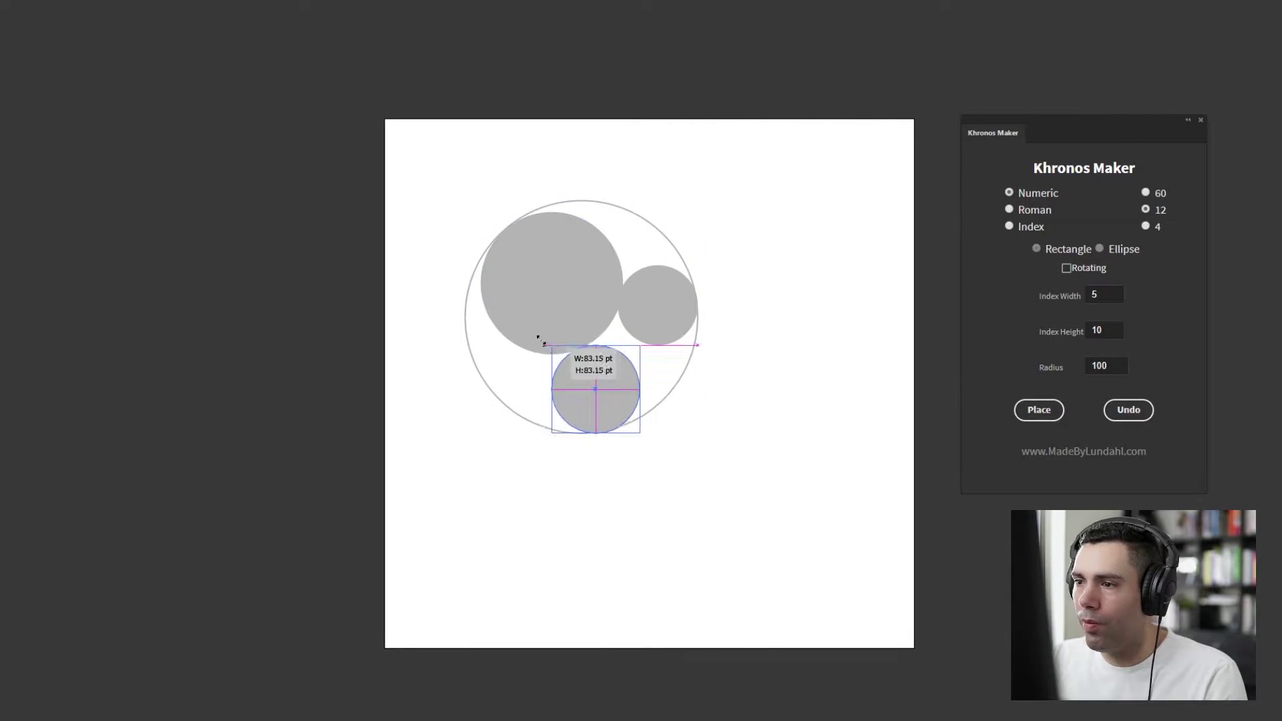
left_click_drag(631, 361, 639, 356)
left_click_drag(682, 291, 684, 309)
- Duplicate the outlined circle arrangement to the artboard's lower right and move the original to the upper left
left_click_drag(787, 172, 471, 491)
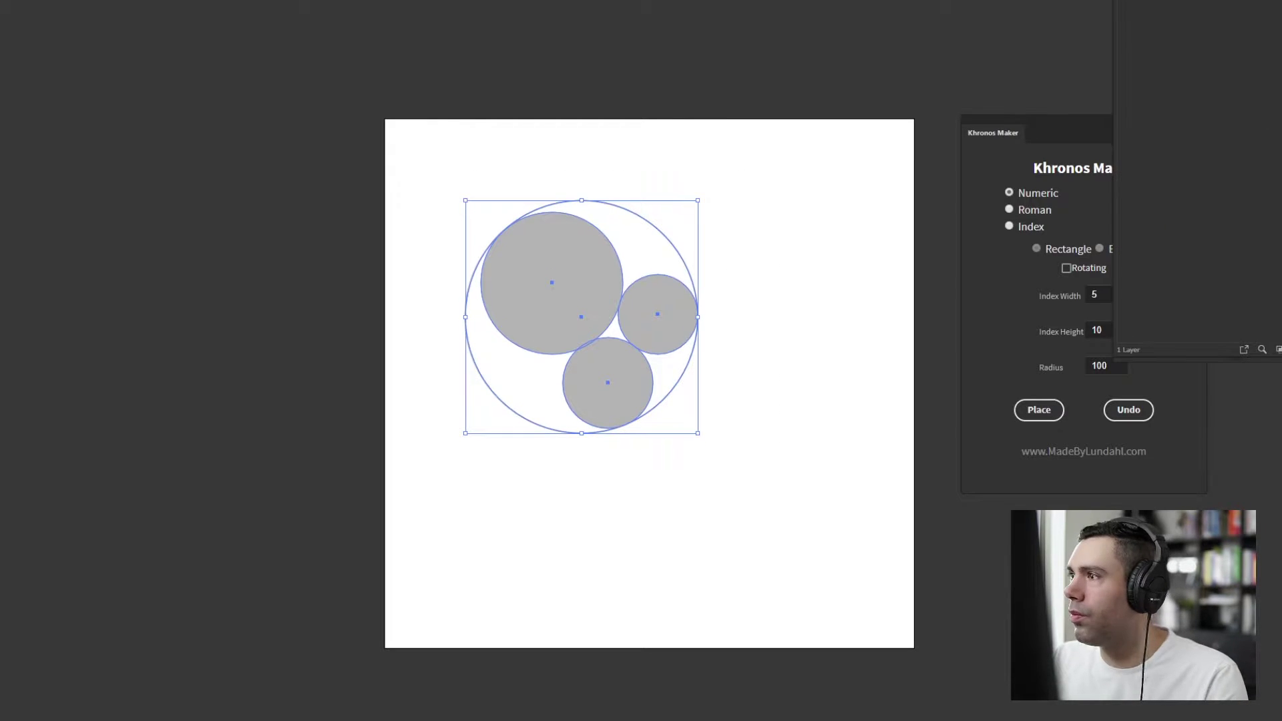
left_click_drag(589, 259, 776, 449)
left_click_drag(588, 259, 529, 212)
- Resize the three grey circles in the duplicate to similar sizes and try them in new positions within its outline
left_click_drag(767, 460, 763, 344)
left_click(763, 345)
left_click_drag(806, 428, 788, 406, "shift")
left_click(792, 456)
left_click_drag(747, 411, 728, 394, "shift")
left_click_drag(852, 382, 875, 406)
left_click(741, 347)
left_click_drag(664, 284, 670, 291, "shift")
left_click_drag(782, 448, 724, 444)
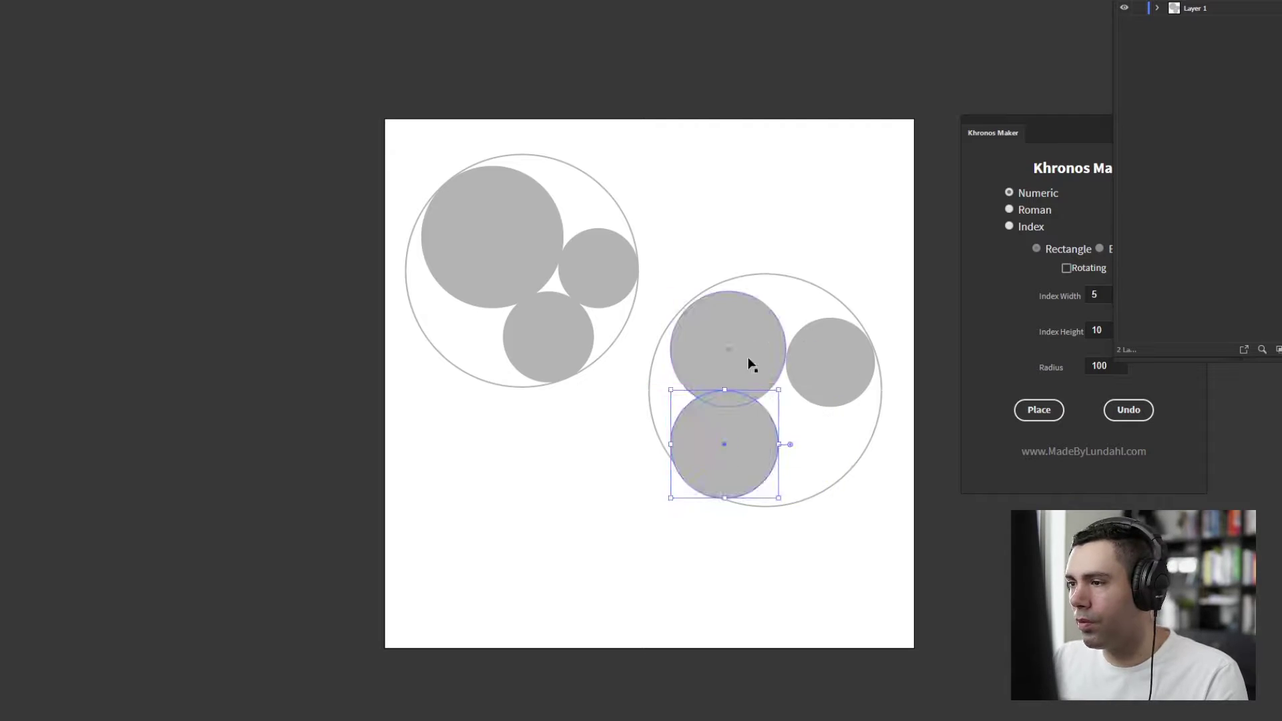
- Rearrange the duplicate's circles as two stacked on one side and one opposite, touching each other and fitting the outline
left_click_drag(748, 359, 839, 461)
left_click_drag(830, 354, 734, 315)
left_click_drag(831, 439, 835, 379)
left_click_drag(777, 280, 785, 285, "shift")
left_click(787, 383)
left_click(740, 465)
left_click_drag(670, 497, 679, 489, "shift")
left_click(703, 548)
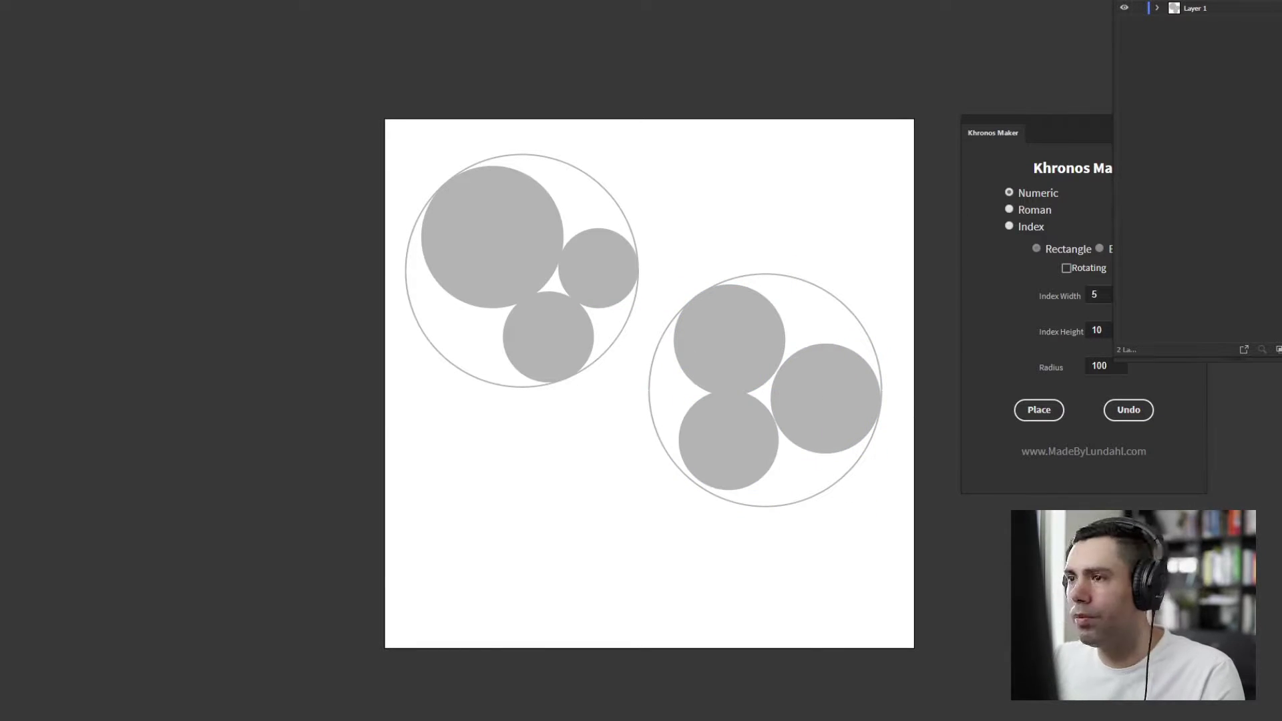
- Draw a small dark grey circle in the upper-right gap between the large circles of the second arrangement and fit it there
key("l")
left_click_drag(758, 412, 803, 325, "shift")
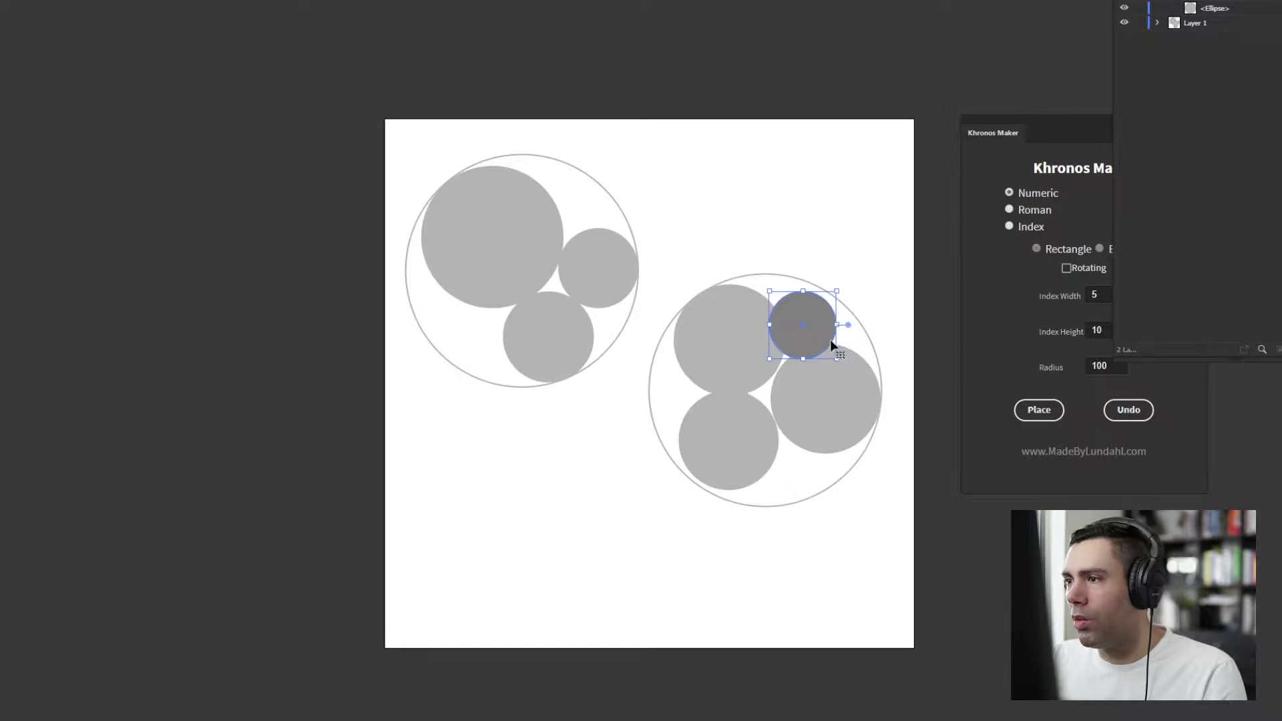
left_click_drag(840, 361, 828, 348)
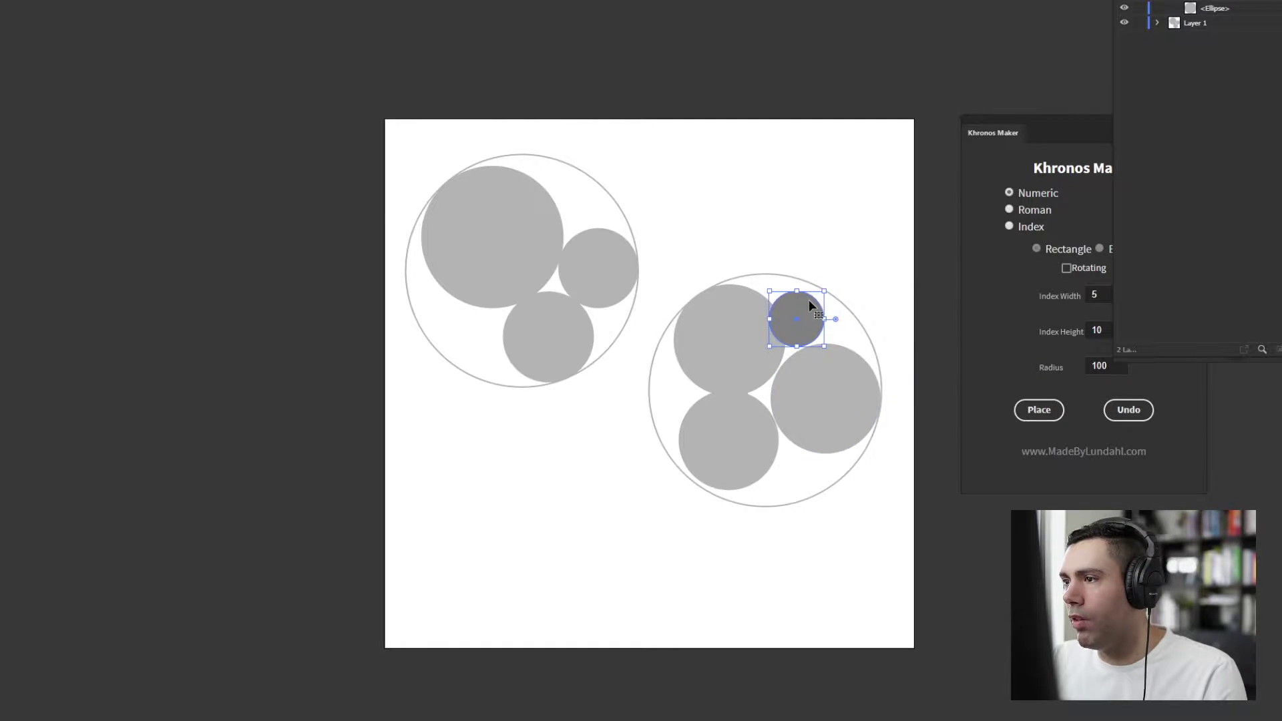
mouse_move(810, 303)
left_mouse_down()
mouse_move(839, 293)
mouse_move(829, 304)
left_mouse_up()
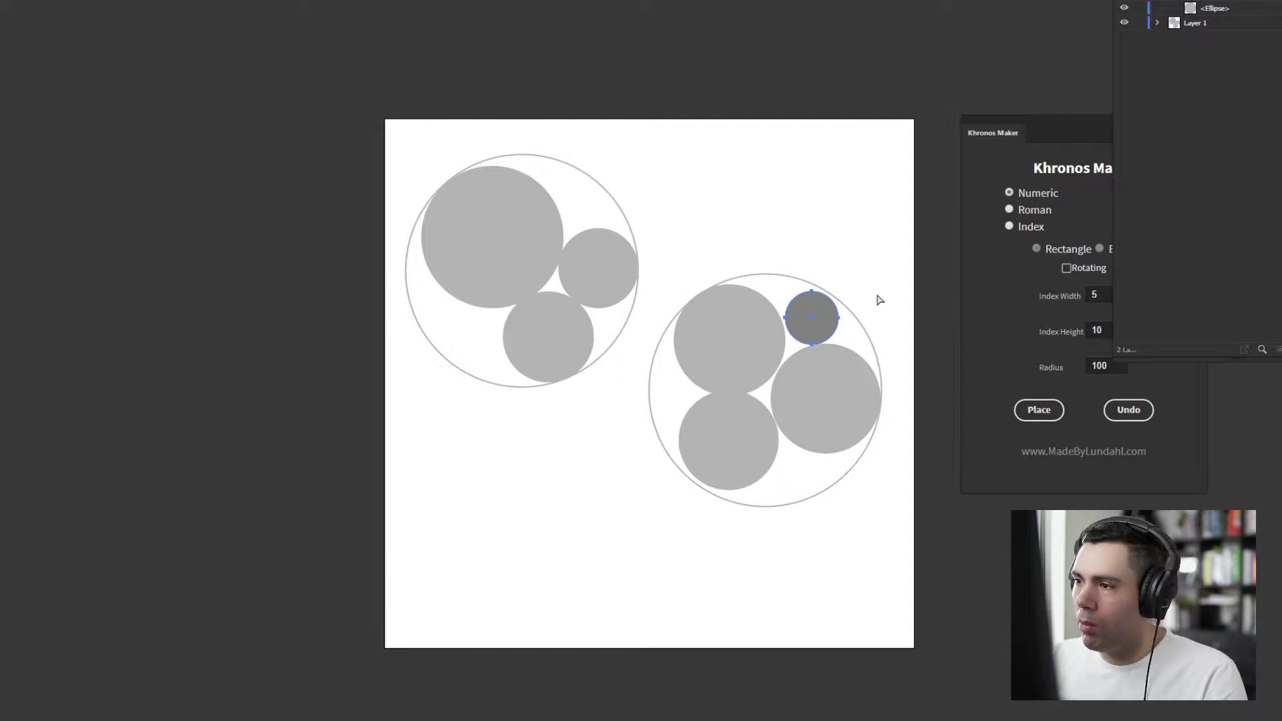
key("ctrl+v")
key("ctrl+z")
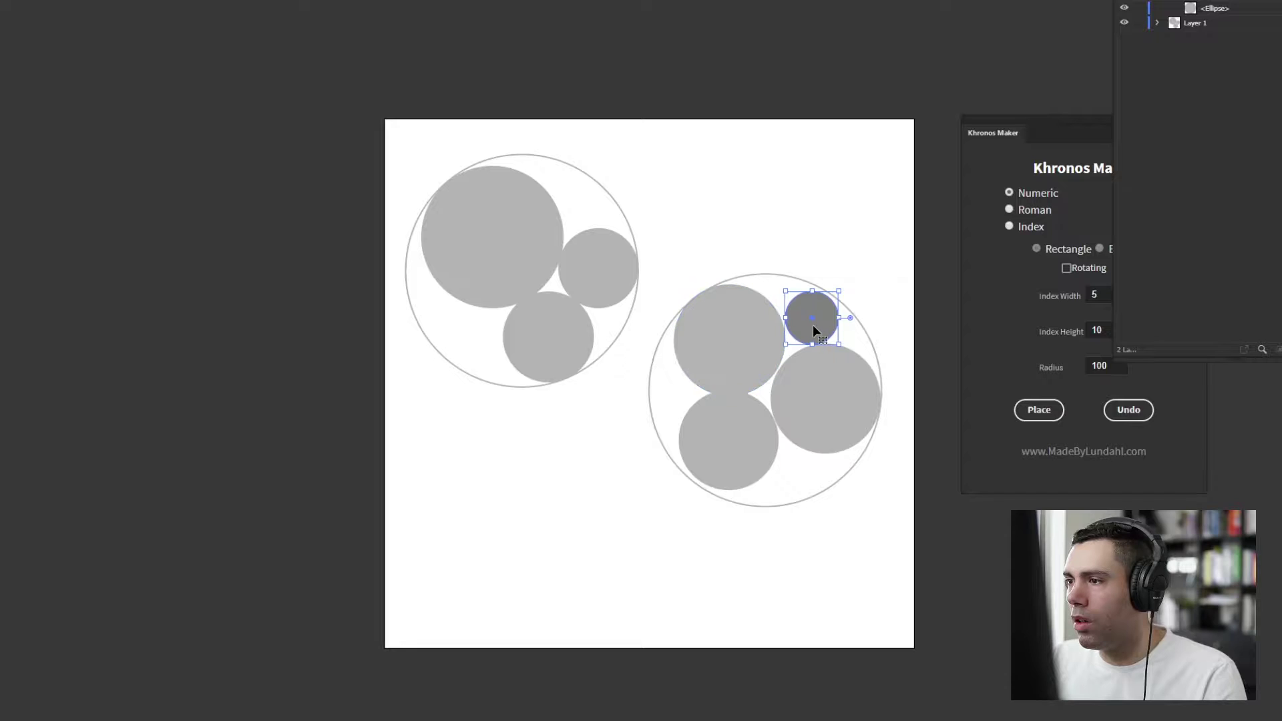
- Paste copies of the dark circle into the second arrangement's lower, left and upper gaps, scaling each to fit
key("ctrl+v")
left_click_drag(619, 389, 808, 487)
key("ctrl+v")
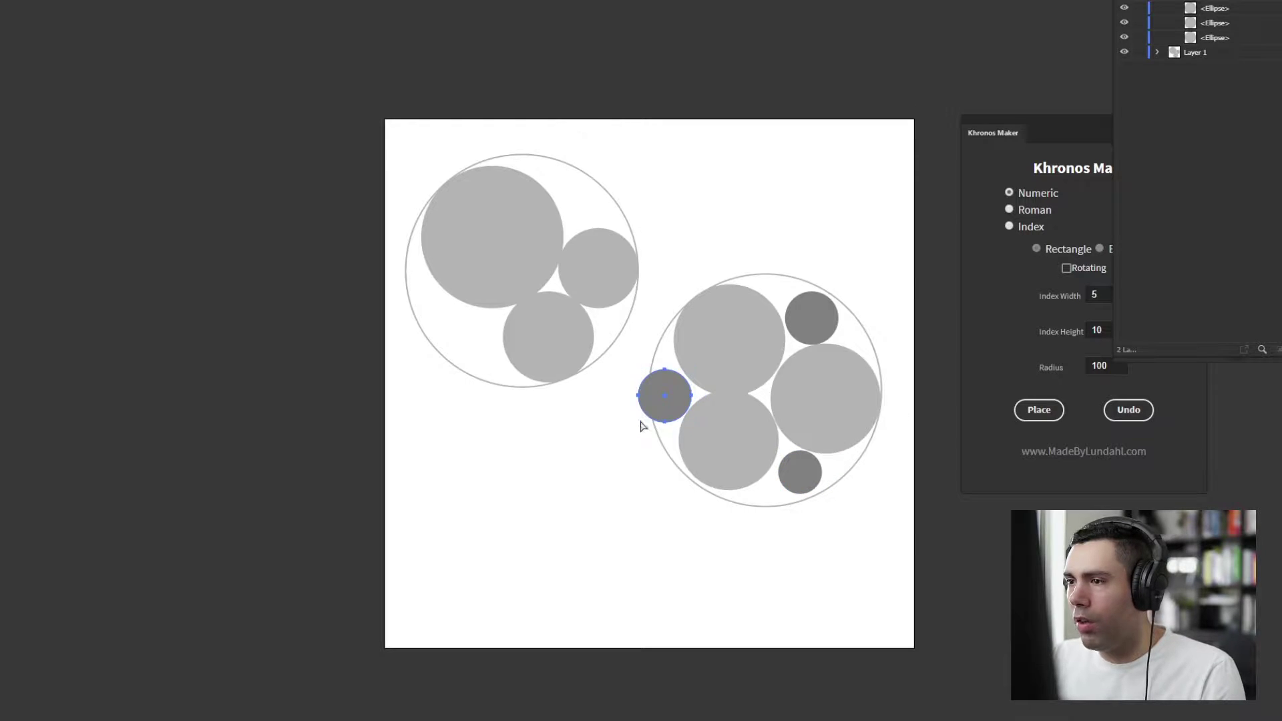
left_click_drag(638, 422, 786, 275)
key("ctrl+v")
key("ctrl+z")
key("ctrl+v")
left_click_drag(624, 393, 881, 355)
left_click_drag(889, 309, 865, 323)
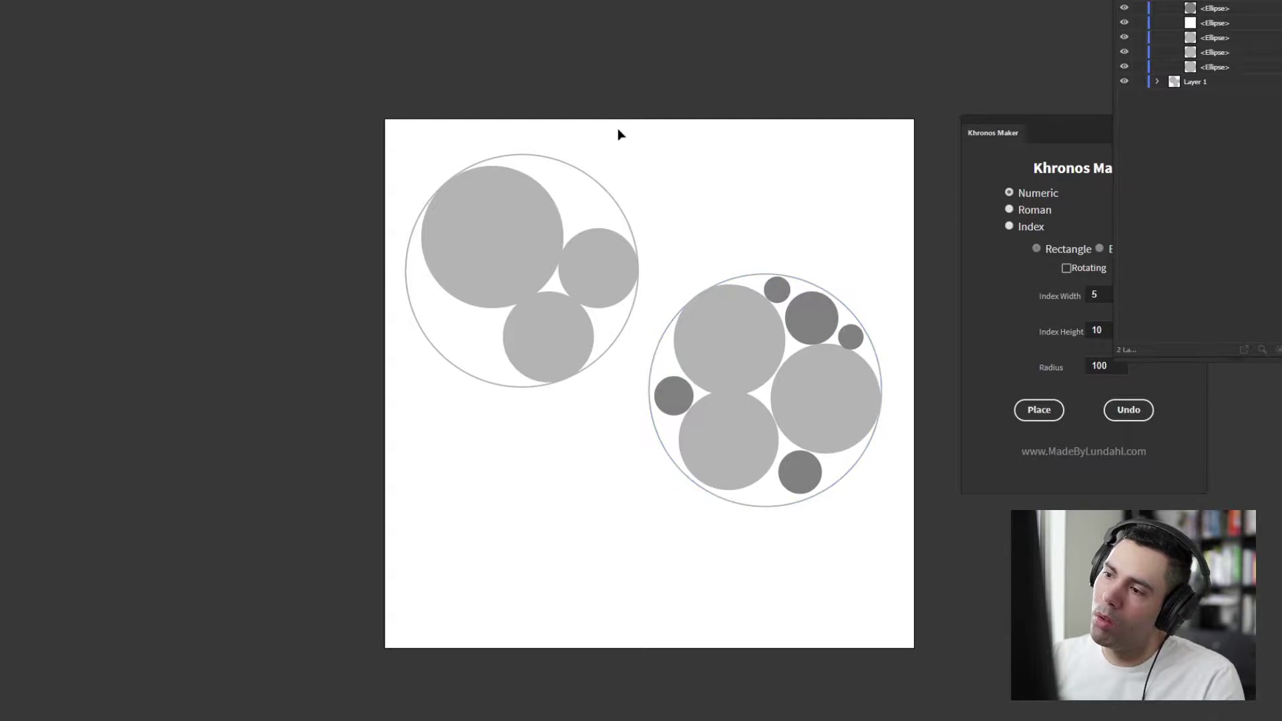
- Enlarge the lower-left grey circle slightly and add tiny dark copies beside the dark circles in the lower and left gaps
left_click_drag(778, 489, 781, 493)
left_click(809, 484)
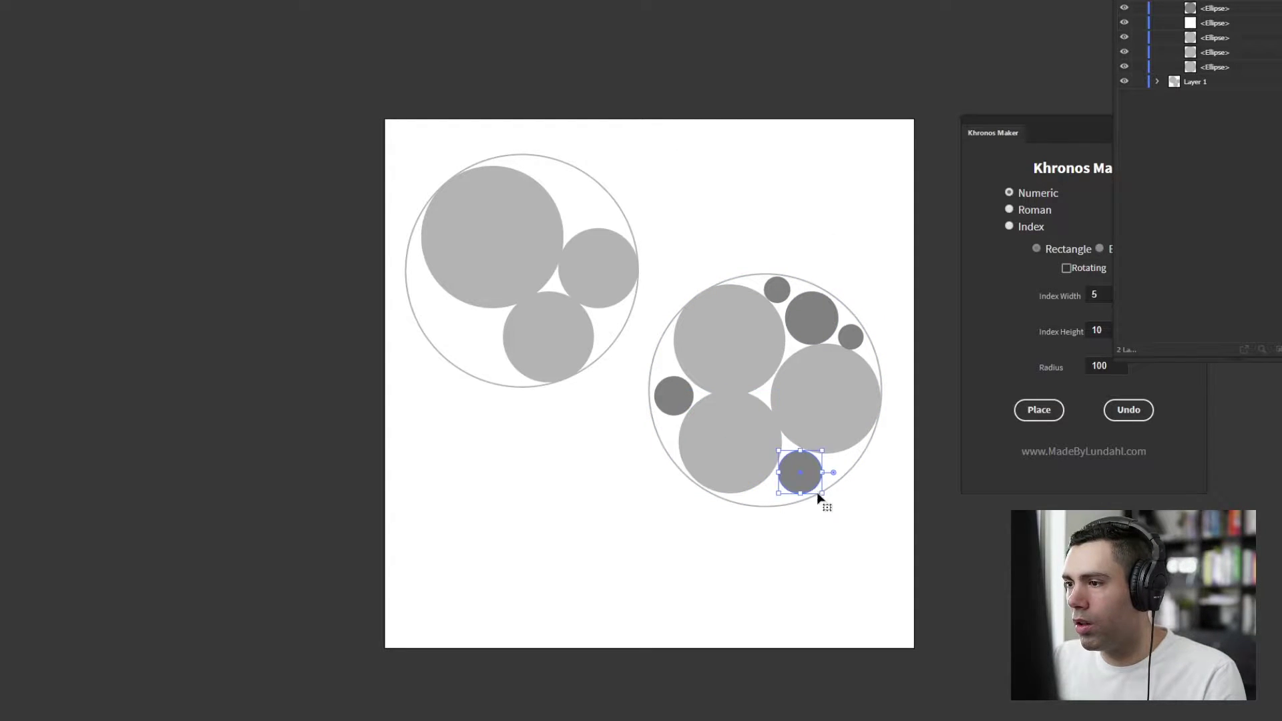
left_click_drag(815, 449, 818, 533, "alt")
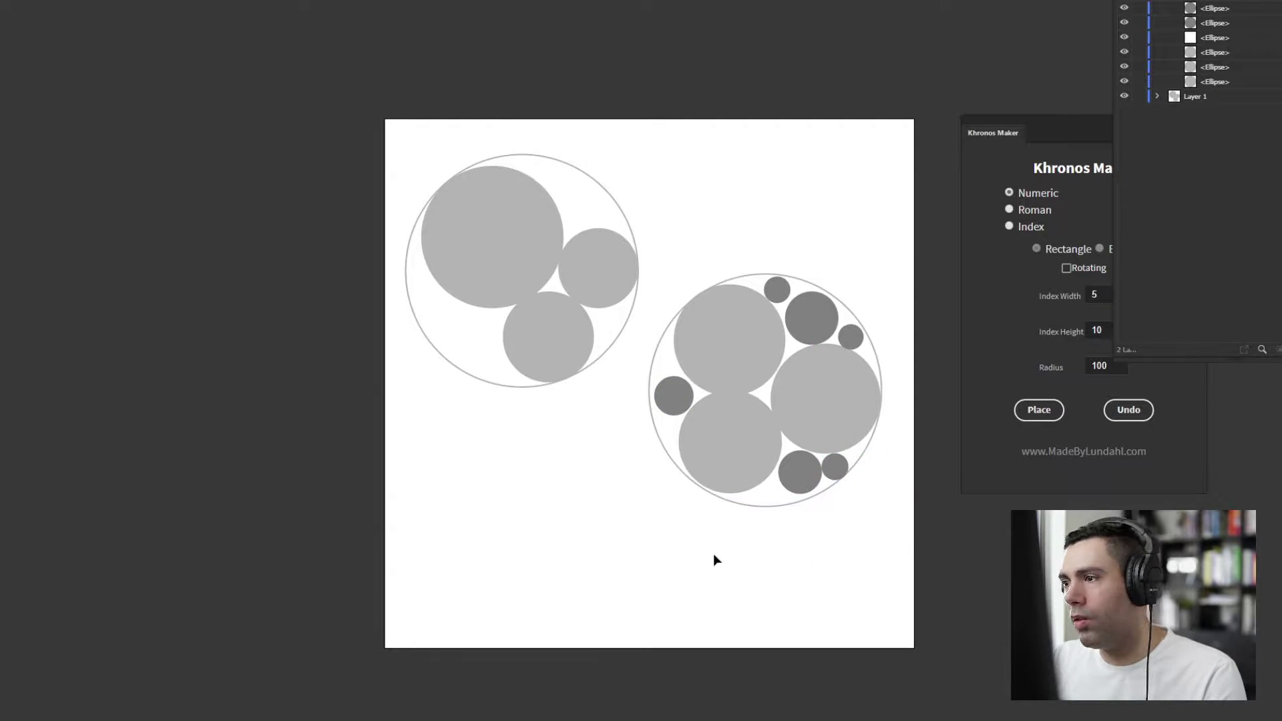
left_click_drag(834, 467, 598, 385, "alt")
left_click_drag(588, 396, 587, 364)
left_click_drag(588, 364, 664, 366)
left_click_drag(673, 396, 631, 506, "alt")
left_click_drag(651, 526, 754, 463)
left_click_drag(784, 393, 645, 515, "shift")
- Move the complete second arrangement to the artboard's upper right and delete the leftover selection below it
left_click(791, 495)
left_click_drag(845, 407, 861, 280)
left_click_drag(645, 530, 751, 549)
key("Delete")
- Duplicate the first arrangement to the artboard's lower centre, placing its large circle lowest and the two smaller ones above it
left_click_drag(530, 222, 679, 513, "alt")
left_click(666, 523)
left_click(707, 407)
left_click(651, 442)
left_click_drag(688, 587, 734, 480)
left_click_drag(759, 511, 617, 472)
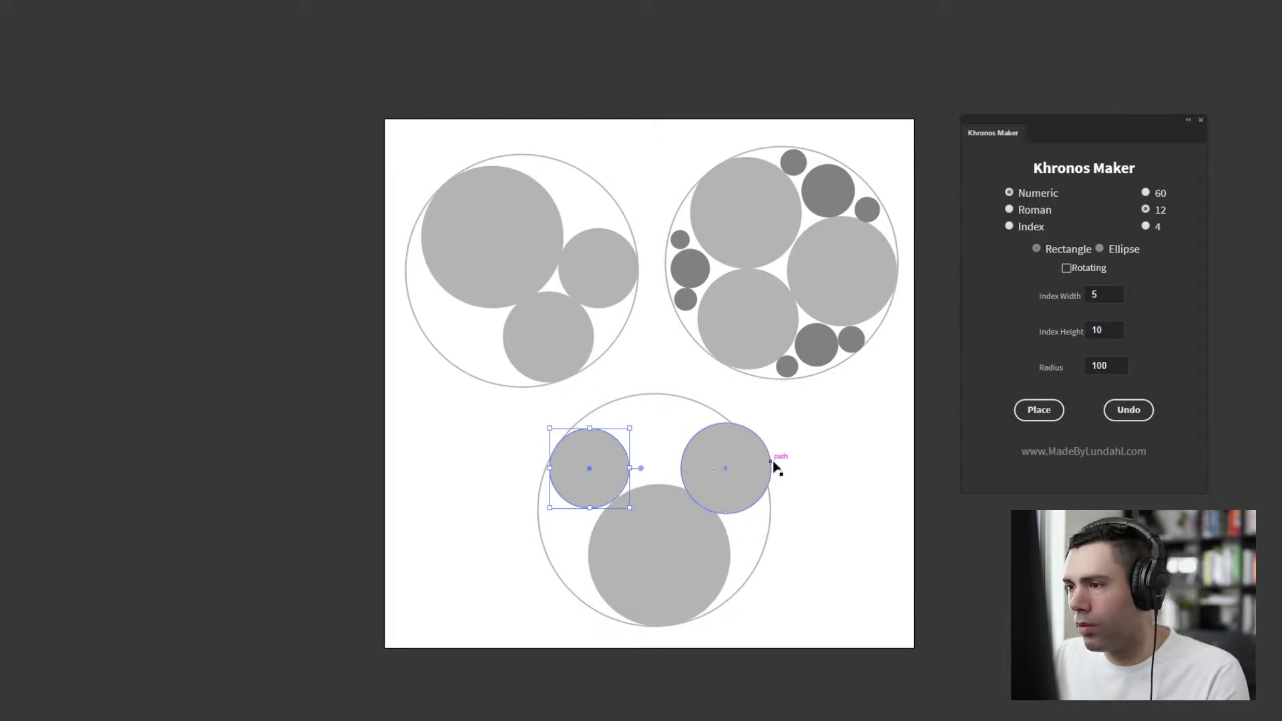
- Shift the third arrangement's large circle slightly, then shrink the upper-right circle and nudge it against the large one
left_click_drag(688, 554, 698, 559)
left_click_drag(741, 481, 724, 446)
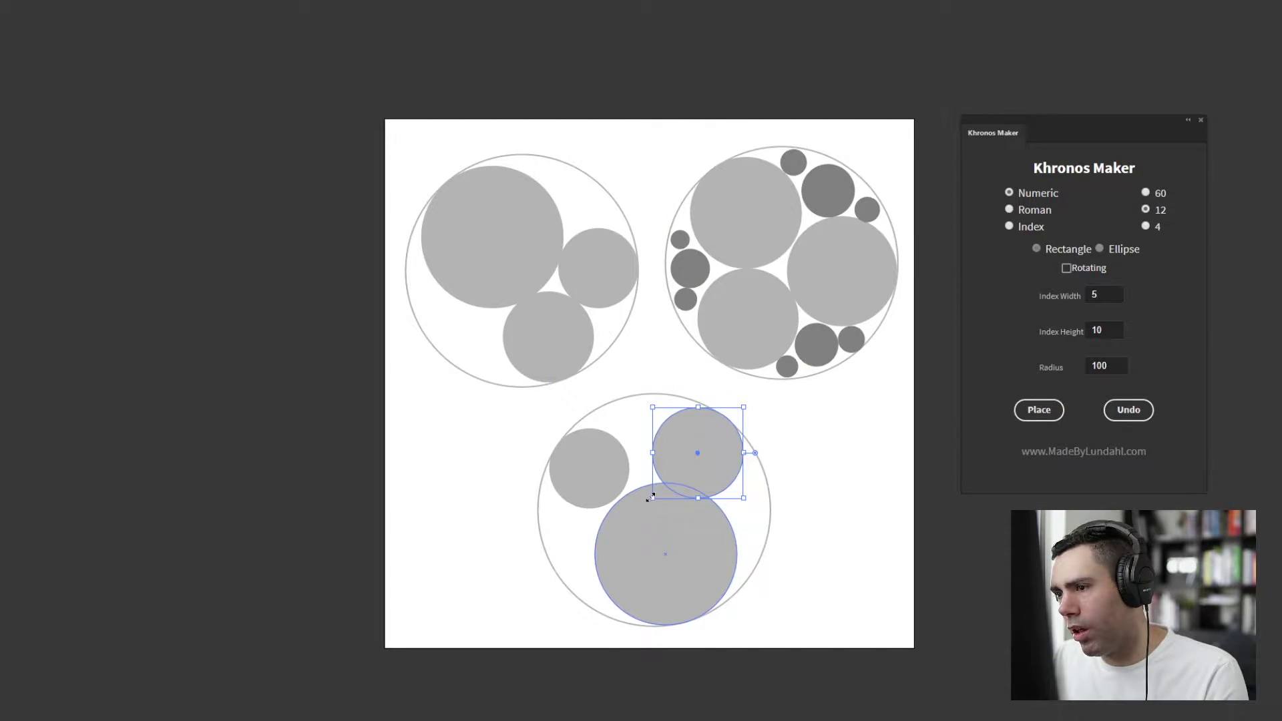
left_click_drag(653, 495, 663, 486, "shift")
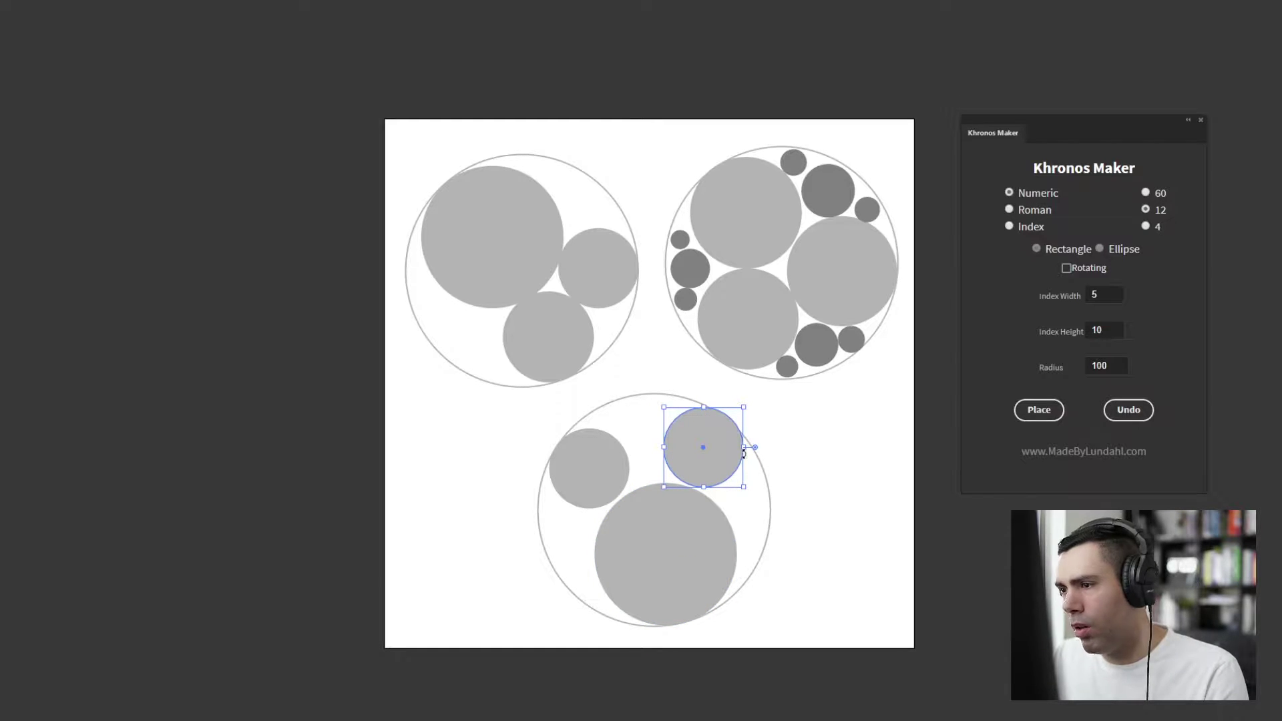
key("Right")
key("Right")
key("Right")
key("Right")
key("Down")
key("Down")
key("Down")
key("Down")
- Enlarge the third arrangement's upper-left circle and fit a smaller circle at the upper right beside the large one
left_click(597, 484)
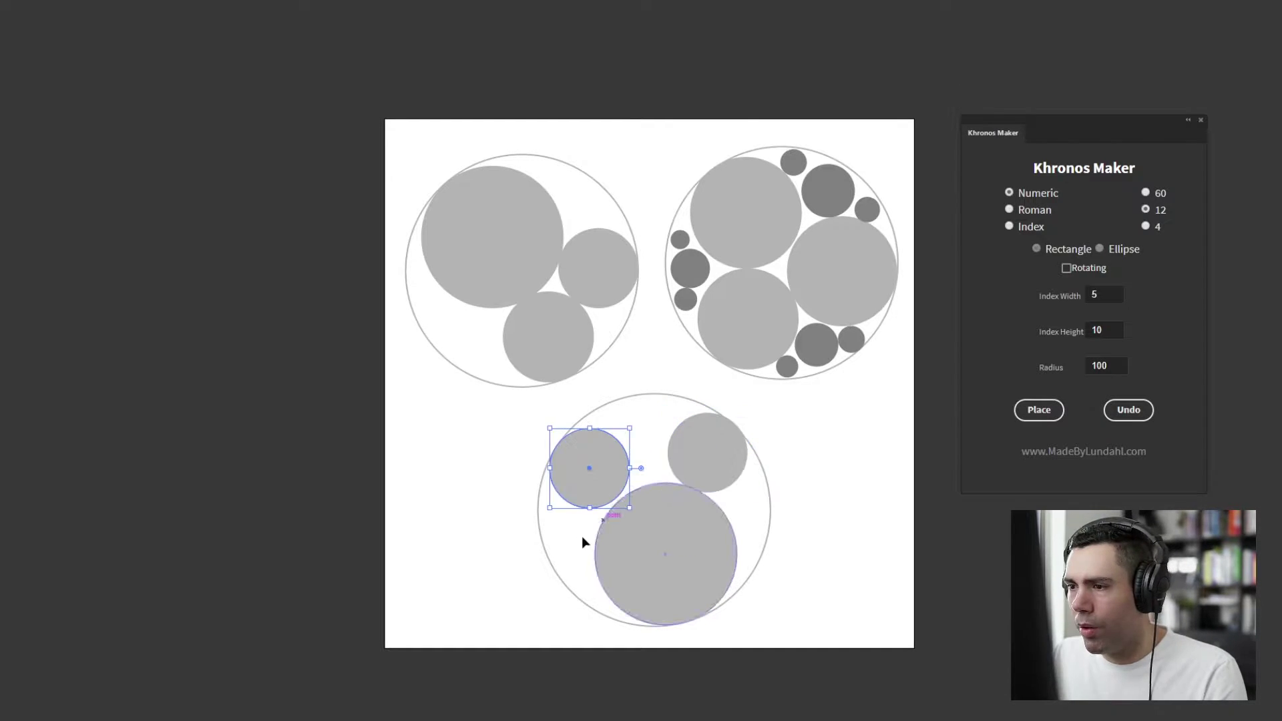
left_click(653, 581)
left_click_drag(595, 484, 623, 459, "shift")
left_click(812, 448)
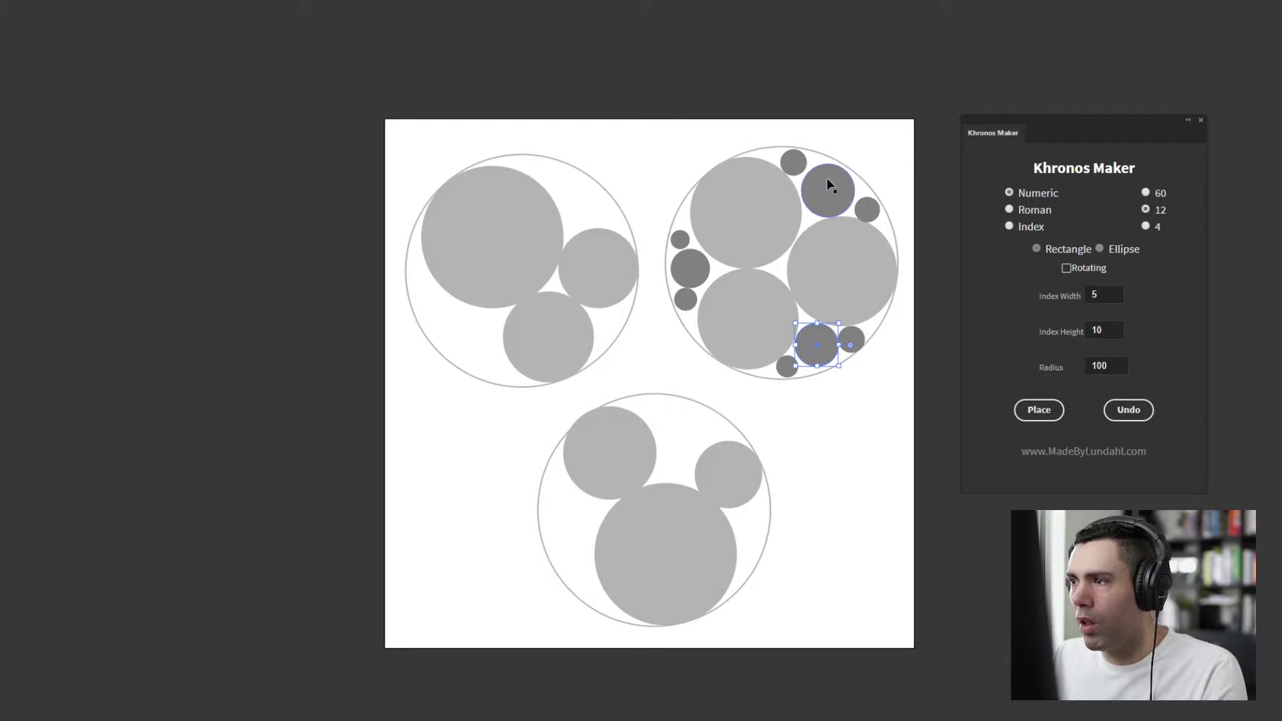
left_click(866, 209)
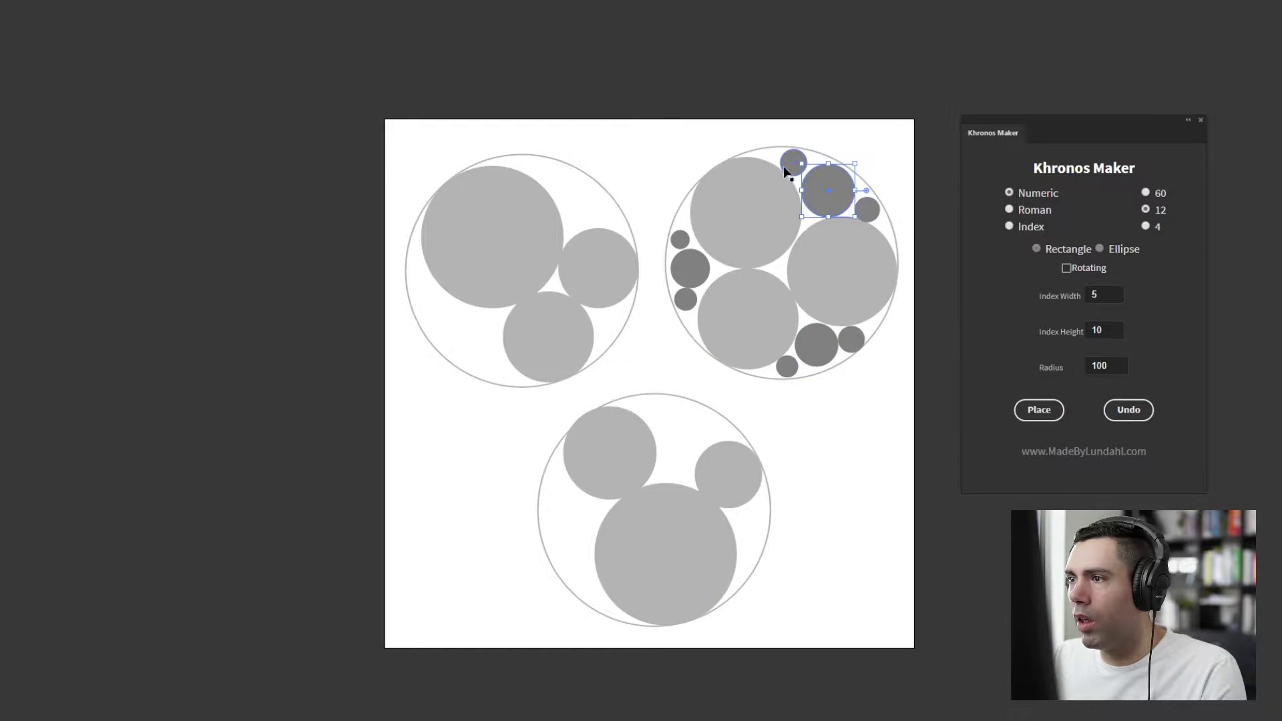
left_click(687, 298)
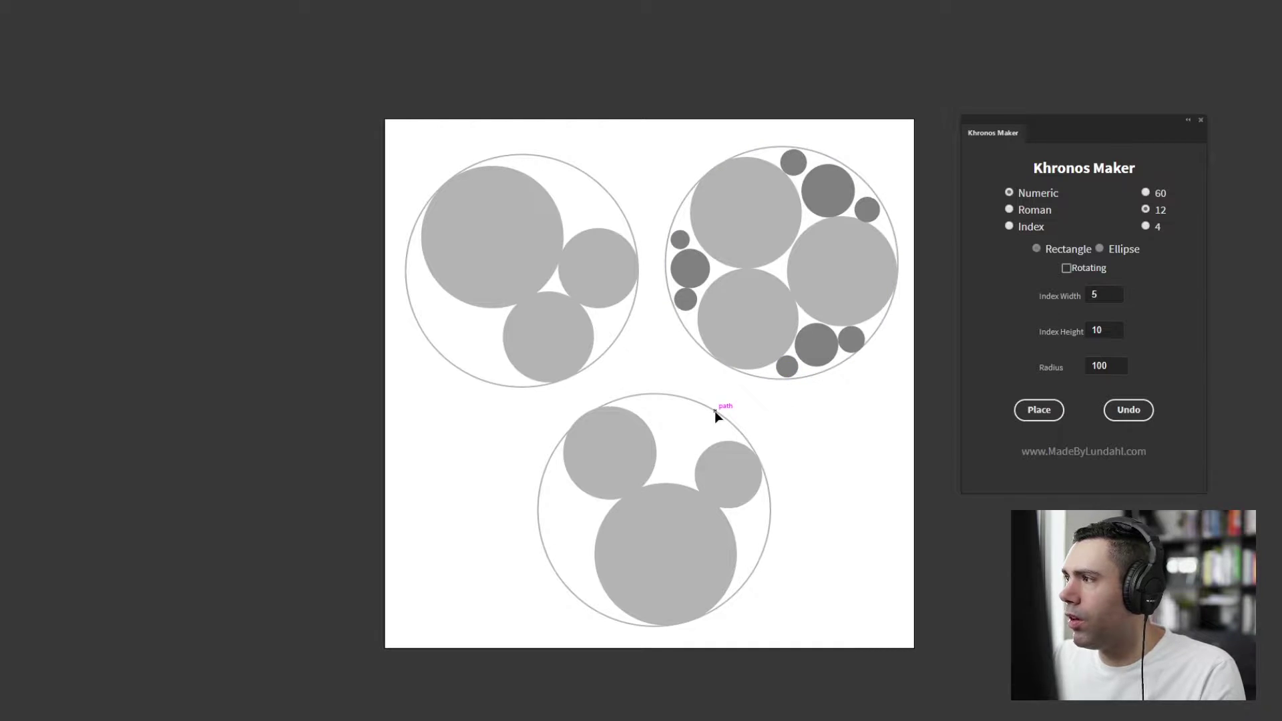
left_click_drag(696, 266, 679, 236)
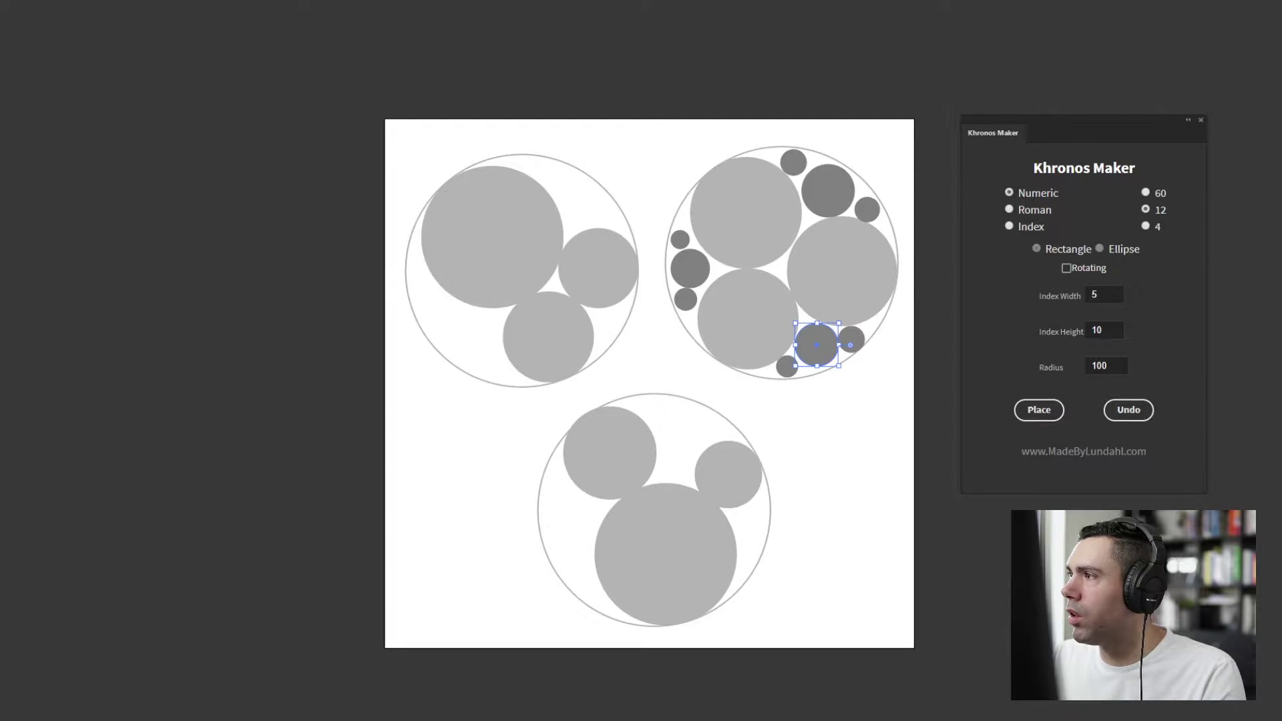
- Copy the dark circles of the second arrangement into the third arrangement's layer and move them over its outline
key("F7")
scroll(1197, 174, "up", 4)
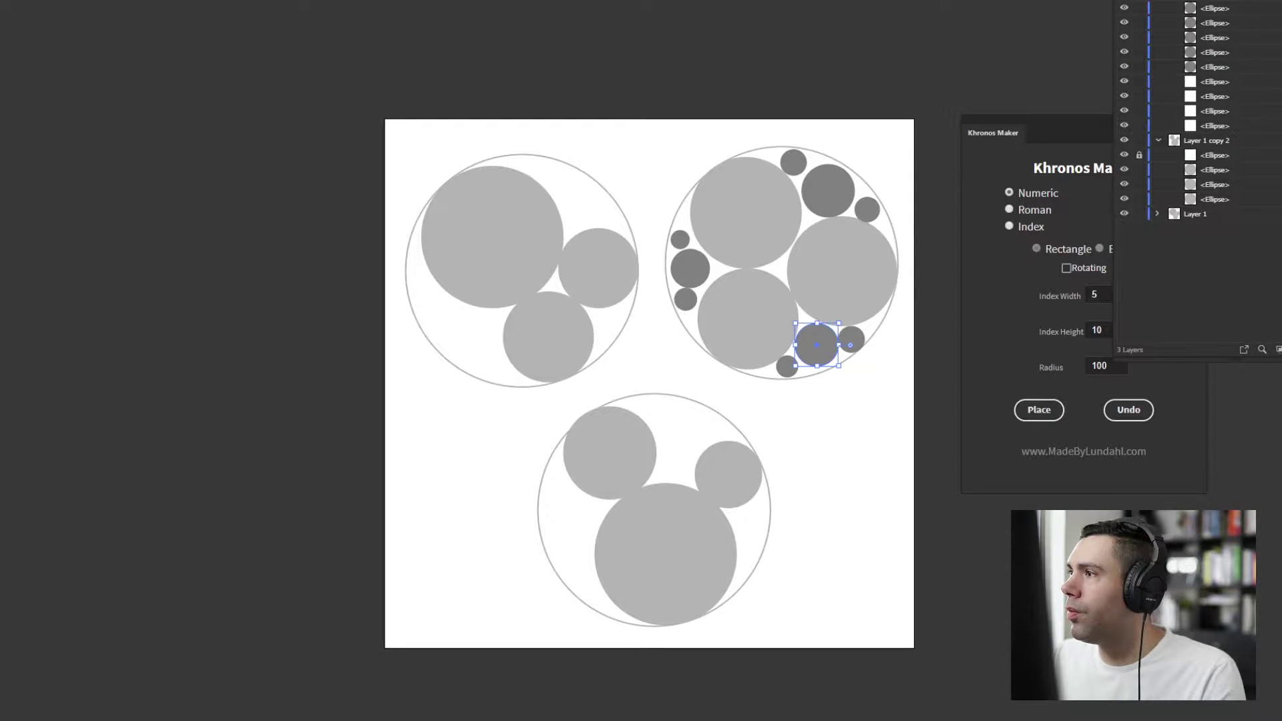
left_click_drag(673, 276, 544, 522)
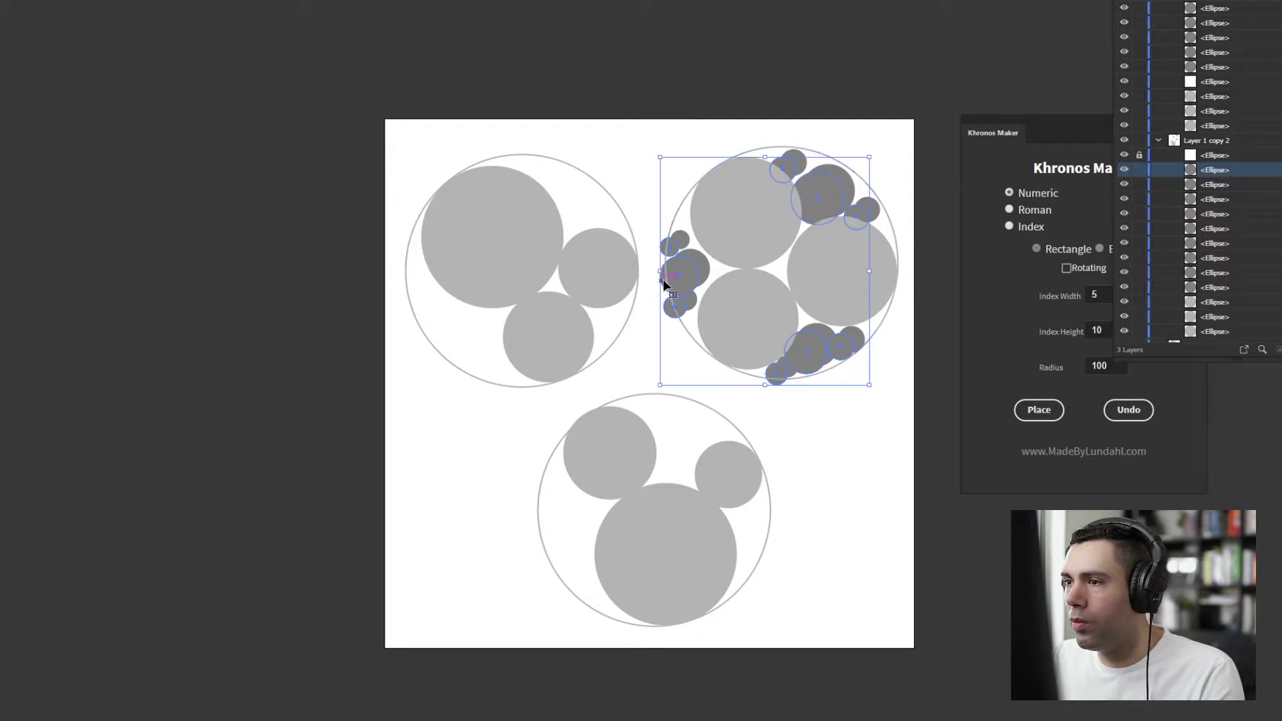
- Arrange the copied dark circles in groups within the third arrangement's upper and left gaps
left_click(704, 452)
left_click_drag(704, 452, 693, 441)
left_click_drag(664, 407, 669, 467)
left_click_drag(740, 447, 649, 399)
left_click_drag(691, 425, 684, 428)
left_click_drag(561, 523, 571, 492)
left_click_drag(557, 546, 585, 548)
- Place three dark circles in the third arrangement's right gap and shrink the largest dark circle in the upper gap
left_click_drag(691, 596, 763, 545)
left_click_drag(753, 534, 759, 530)
left_click_drag(722, 584, 747, 553)
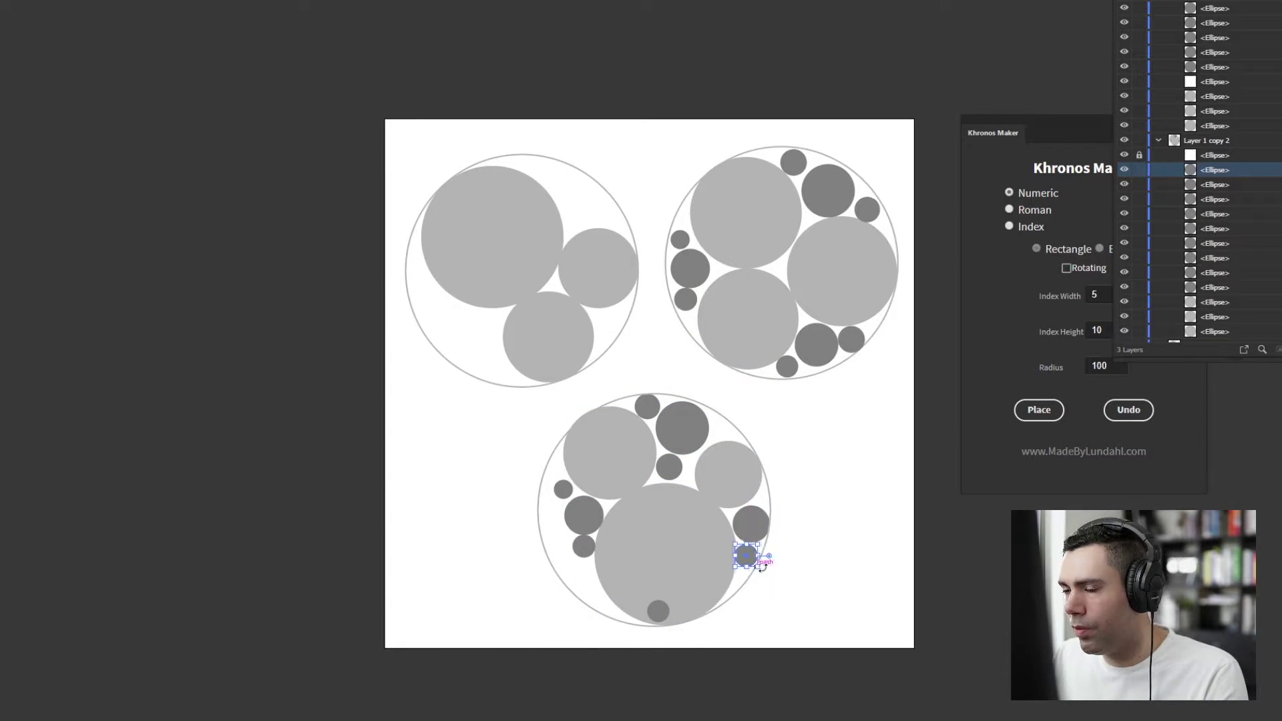
left_click_drag(658, 611, 763, 498)
left_click(688, 446)
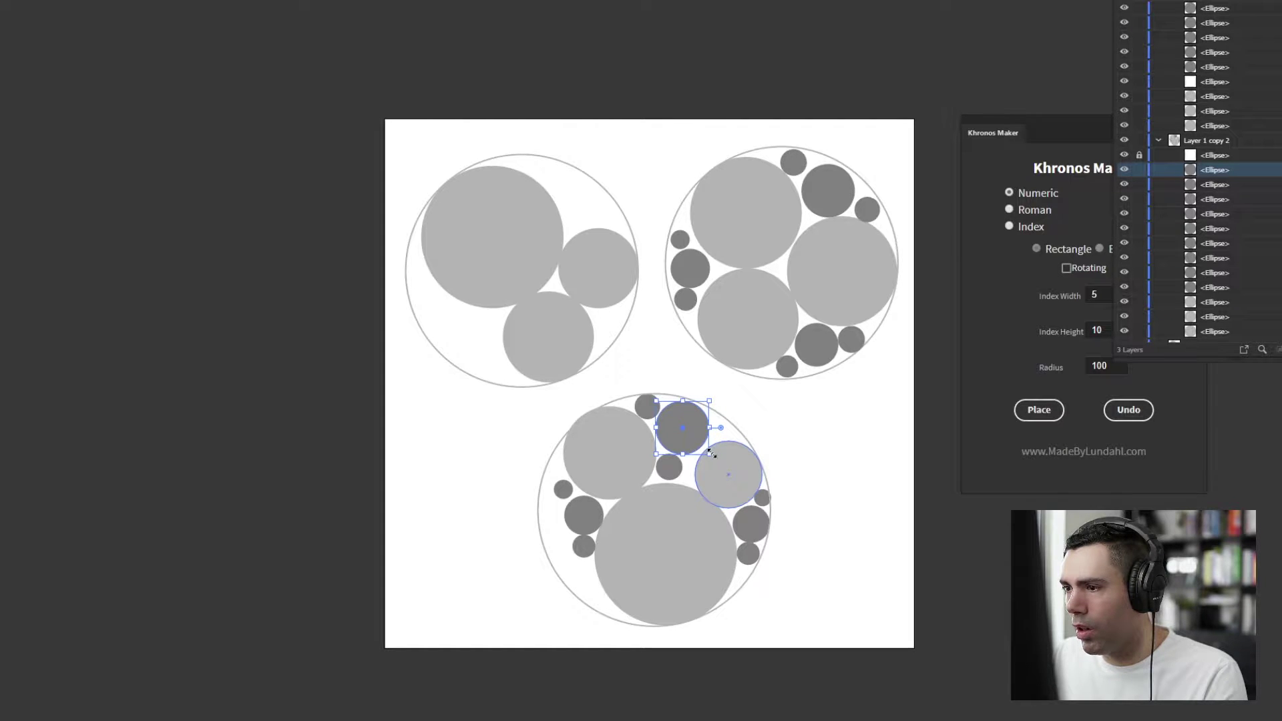
left_click_drag(711, 453, 701, 449, "shift")
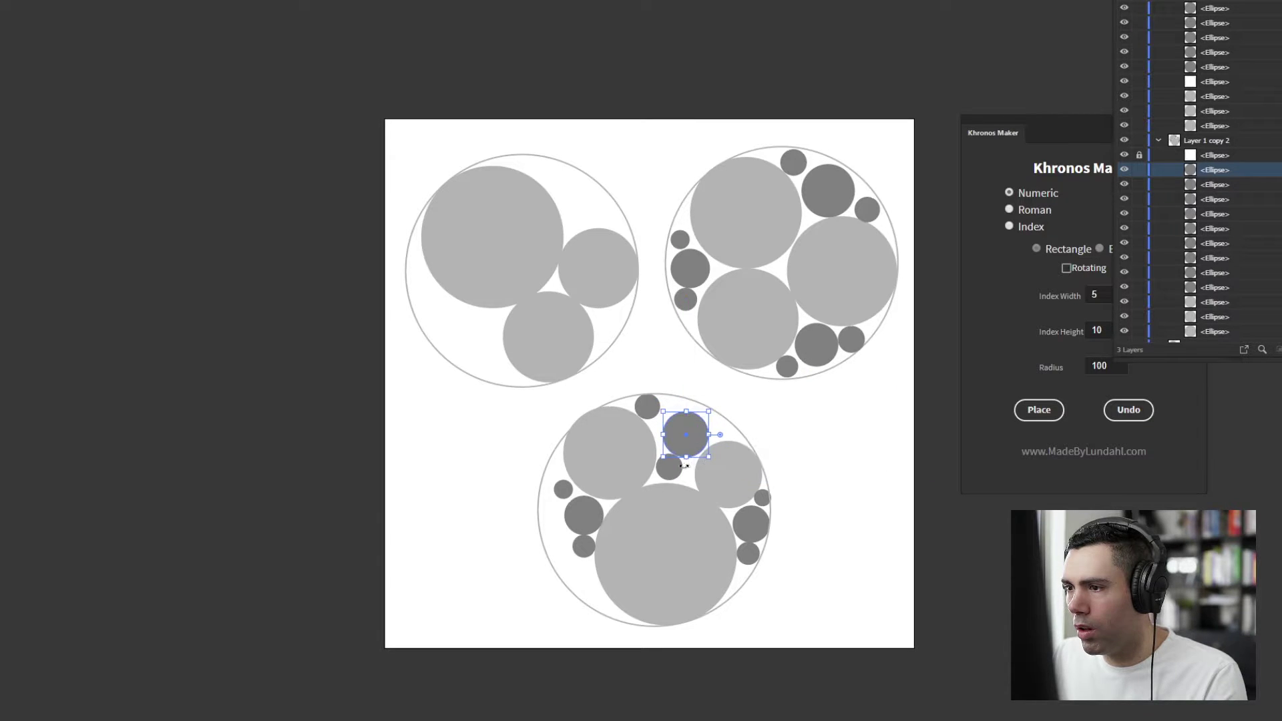
- Nudge the small dark circle into the third arrangement's central gap, then shrink and reposition the larger dark circle above it
left_click(670, 468)
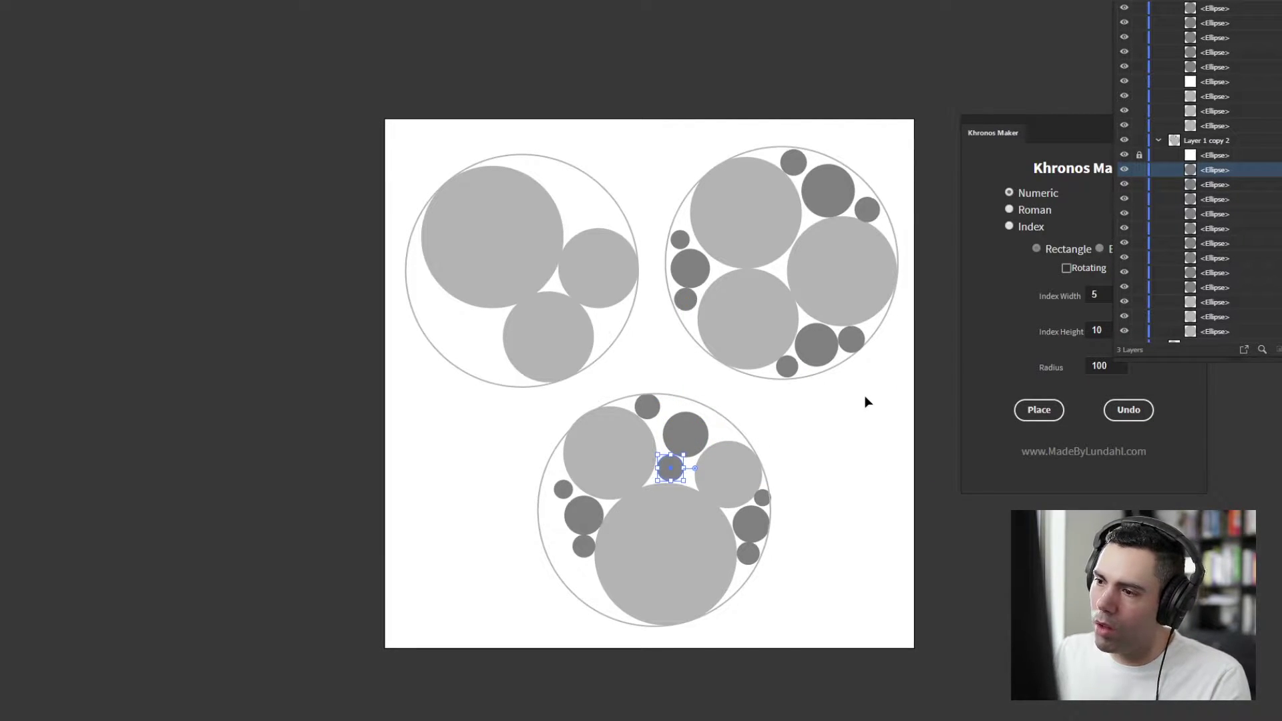
key("Left")
key("Down")
key("Left")
key("Left")
key("Right")
left_click(687, 435)
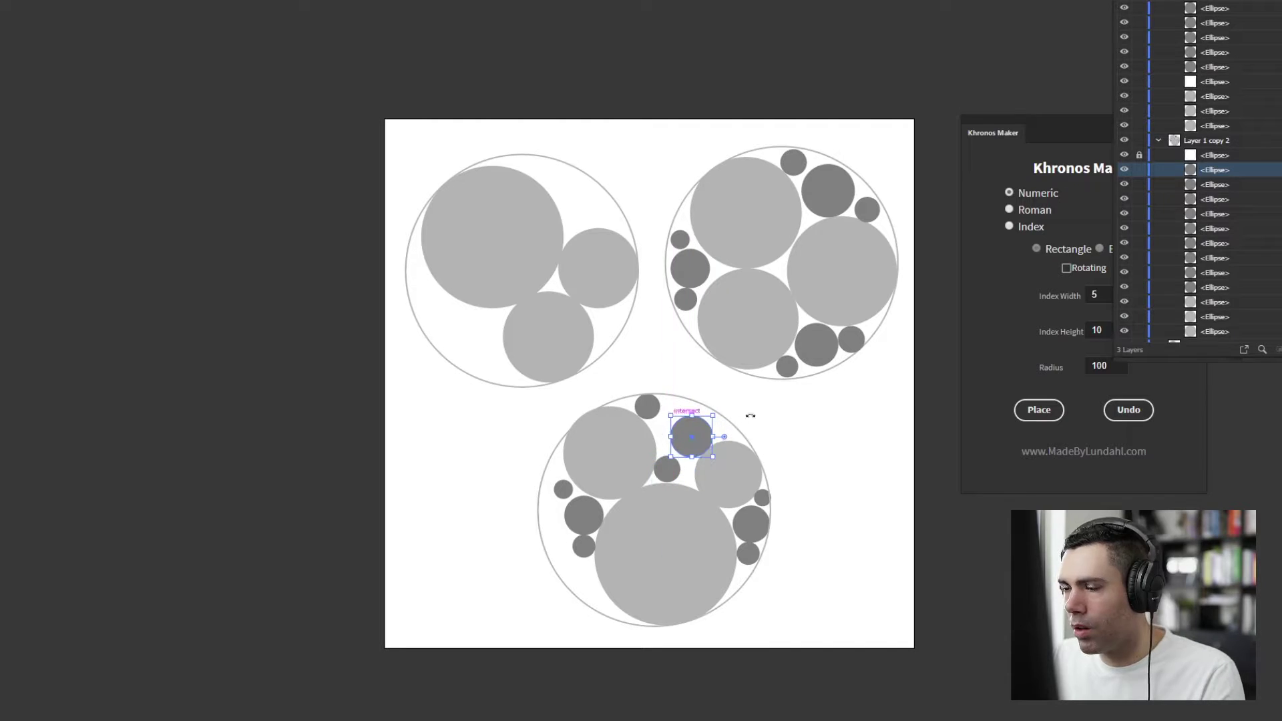
left_click_drag(692, 437, 687, 440)
- Duplicate the small dark circle at the third arrangement's upper edge and arrange the small circles around the larger one
left_click(648, 410)
key("ctrl+c")
key("ctrl+v")
left_click_drag(614, 380, 730, 432)
left_click_drag(650, 411, 663, 424)
left_click(720, 427)
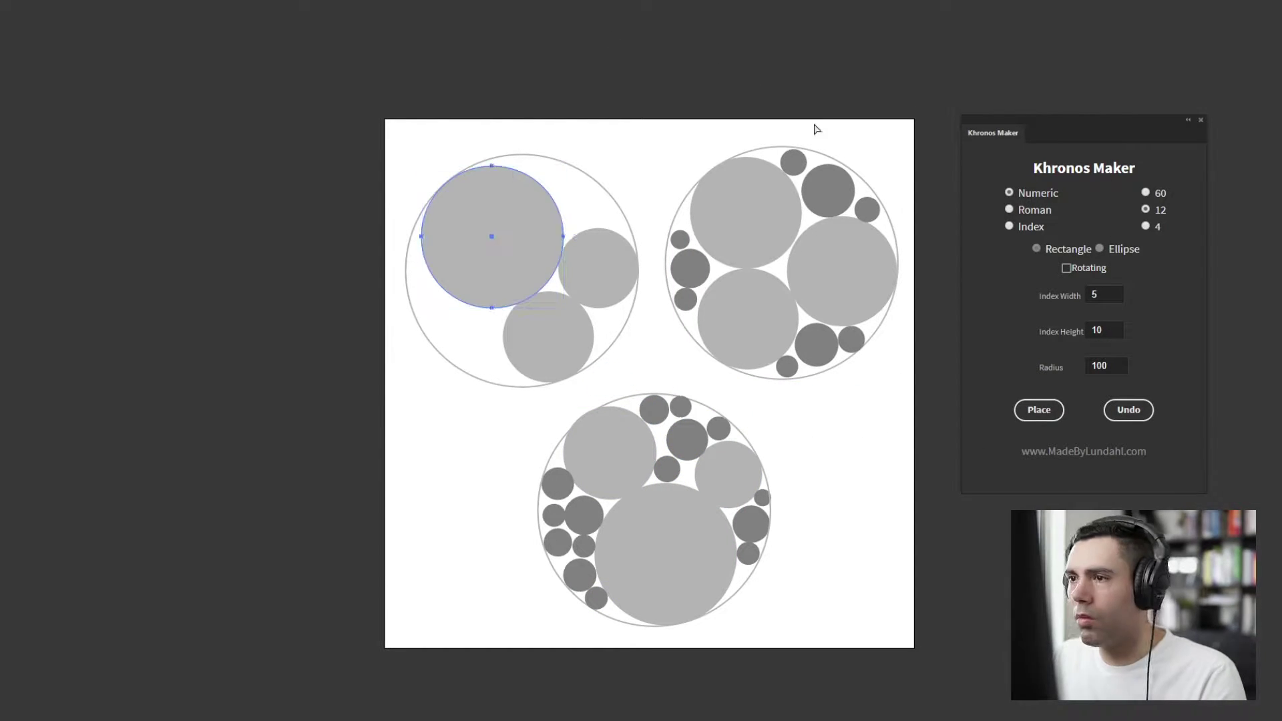
- Draw a near-white circle and place it off-centre inside the first arrangement's largest light-grey circle
left_click_drag(534, 307, 631, 404)
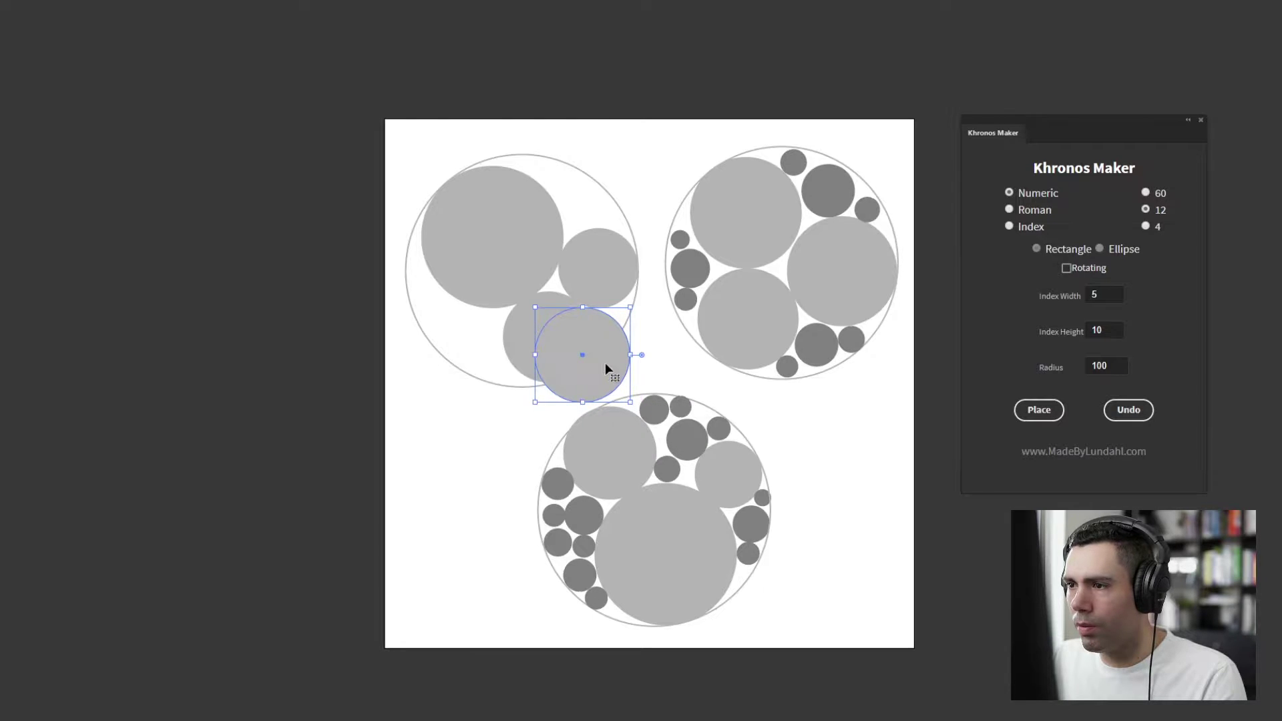
left_click_drag(610, 356, 646, 203)
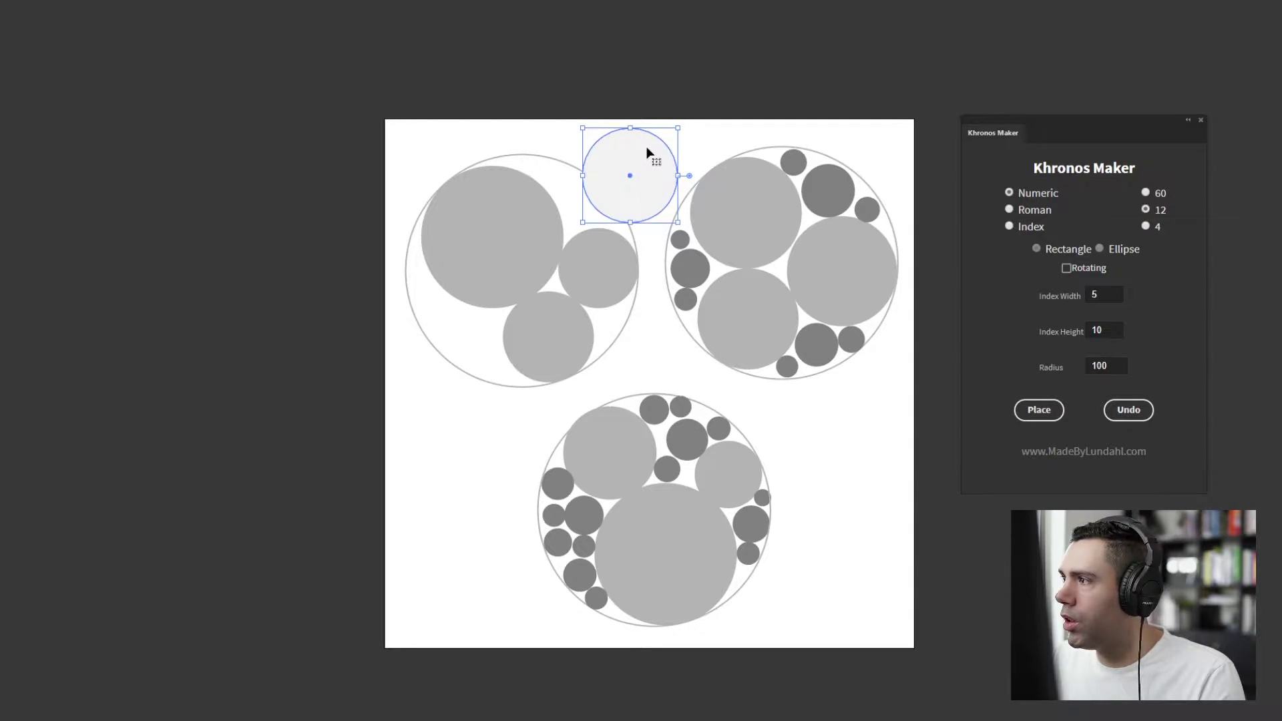
left_click_drag(646, 153, 522, 216)
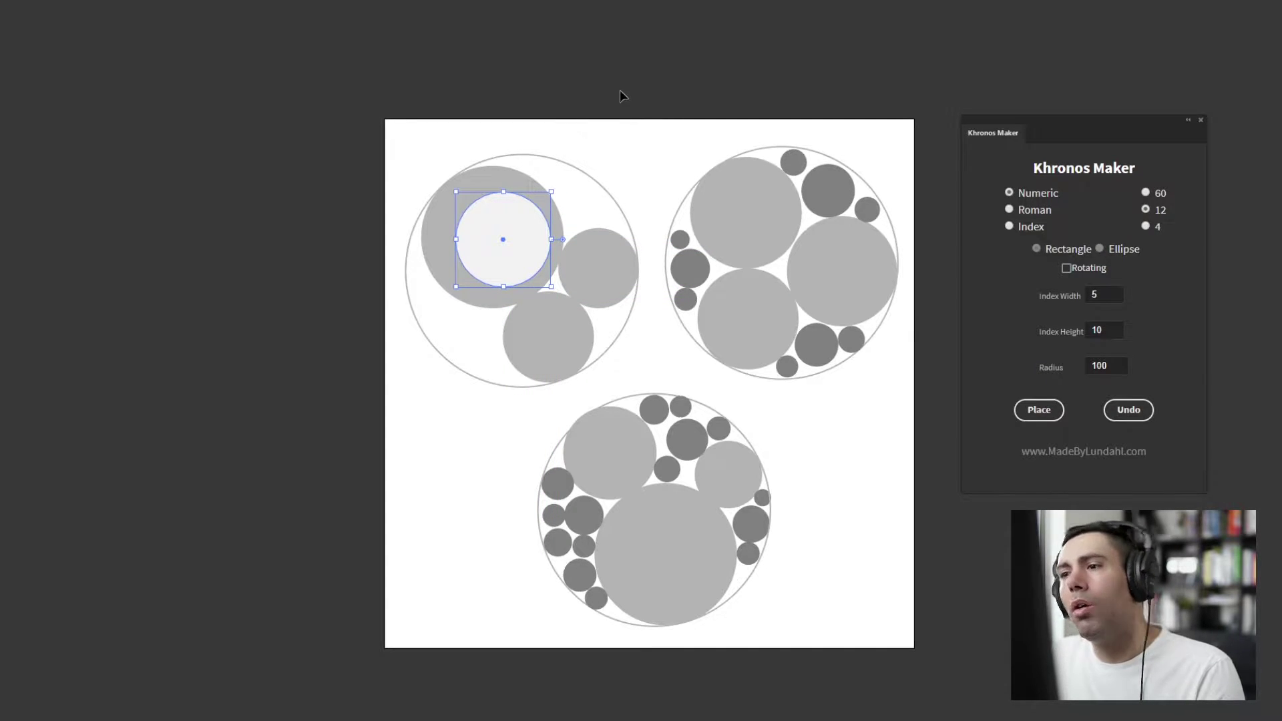
mouse_move(522, 209)
left_mouse_down()
mouse_move(515, 225)
mouse_move(524, 219)
left_mouse_up()
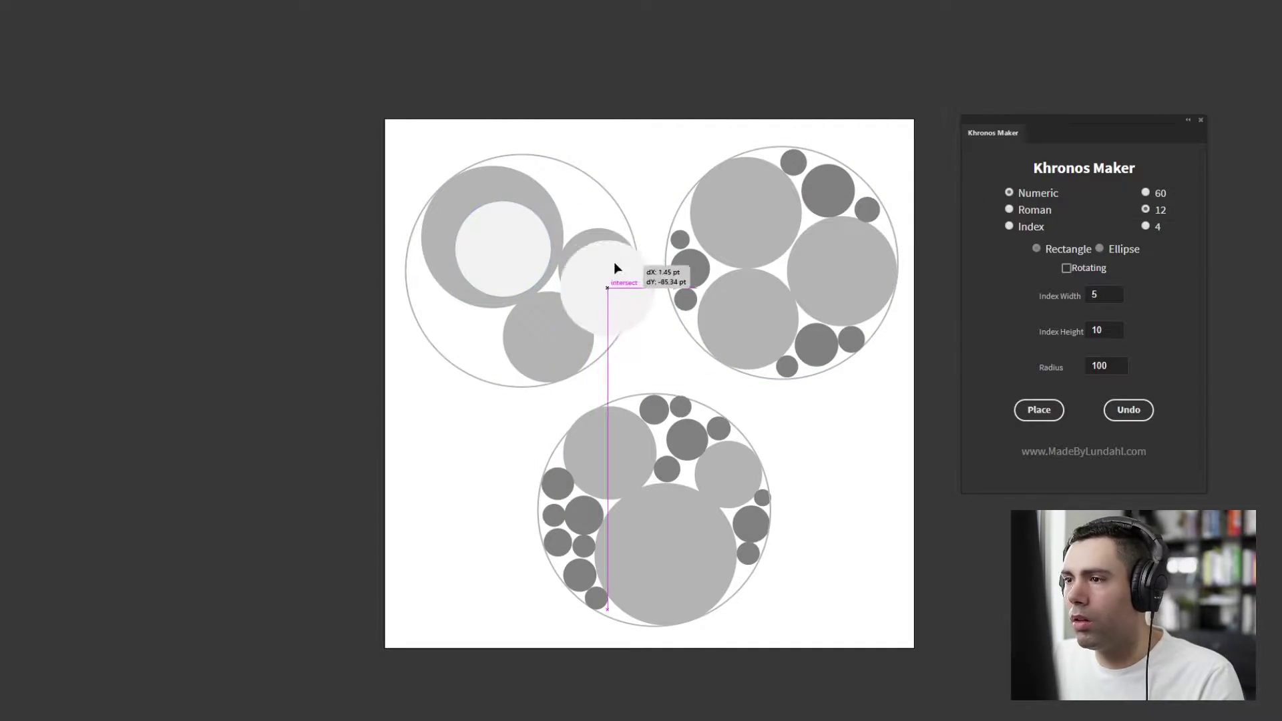
- Copy the near-white circle into the remaining light-grey circles of the arrangements, scaling and offsetting each copy within its circle
mouse_move(614, 262)
left_mouse_down("alt")
mouse_move(596, 247)
mouse_move(592, 257)
left_mouse_up("alt")
left_click_drag(593, 257, 561, 321, "alt")
left_click(591, 259)
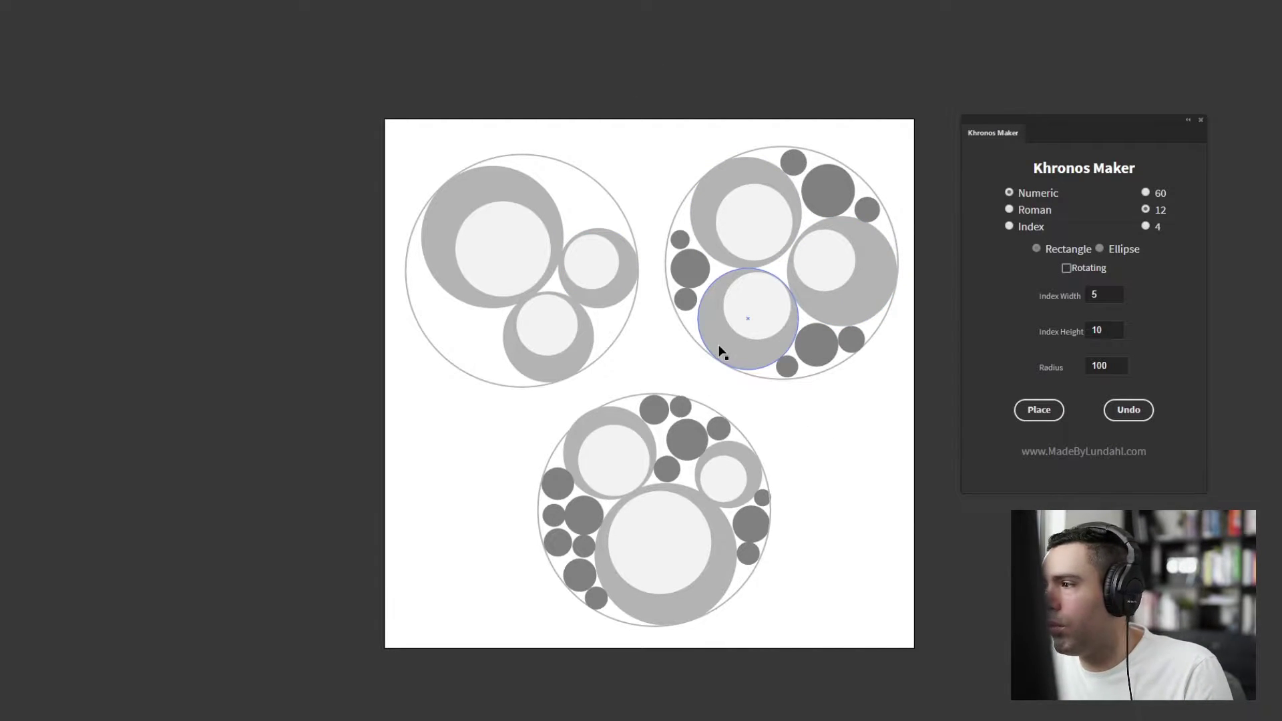
left_click(835, 274)
- Fill the second and third arrangements' outline circles dark grey and the first arrangement's outline circle medium grey
left_click(1255, 148)
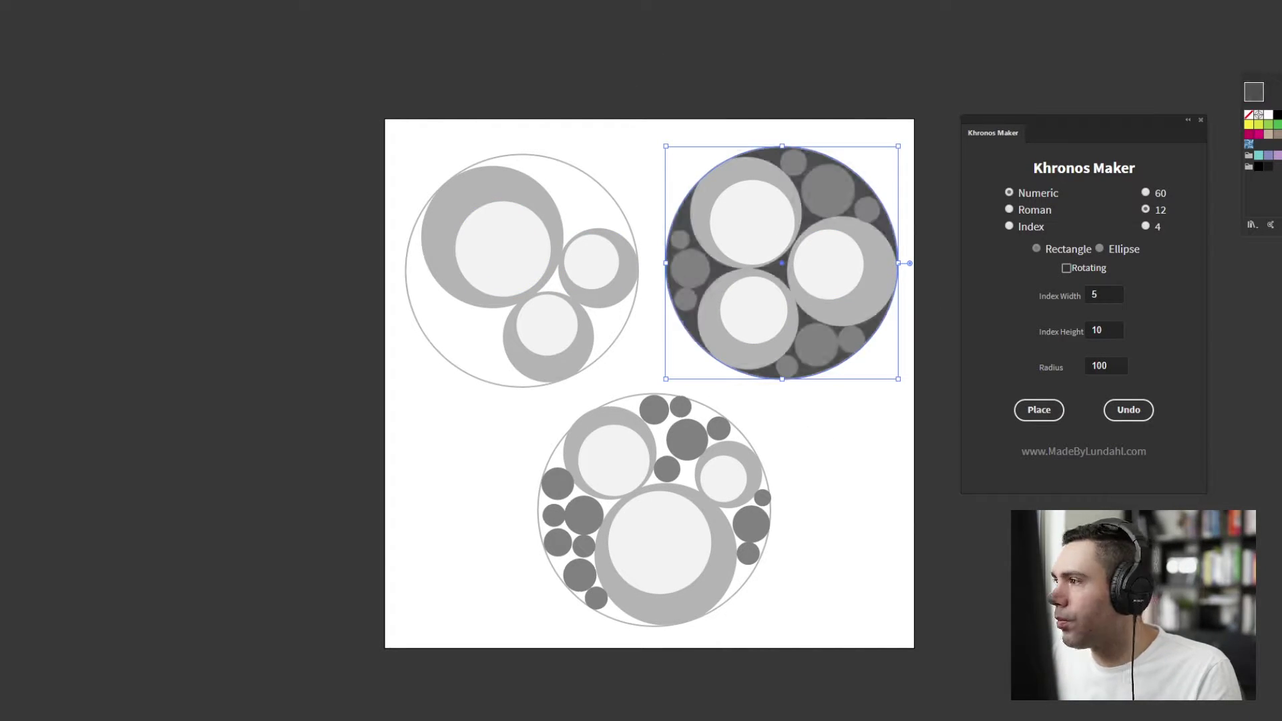
left_click(1255, 149)
left_click(604, 188)
left_click(1255, 148)
left_click(1255, 148)
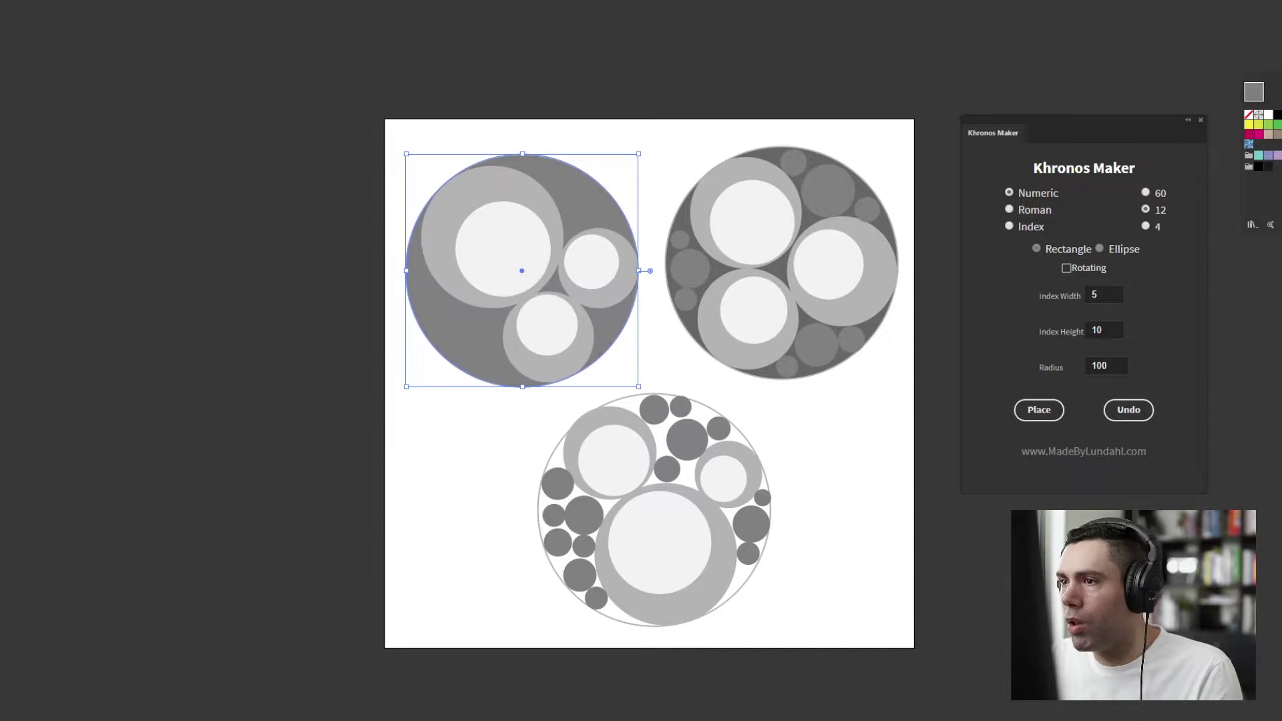
left_click(737, 428)
left_click(1256, 149)
- Nudge the small dark circles at the third arrangement's left, upper and right edges slightly downward
left_click(558, 483)
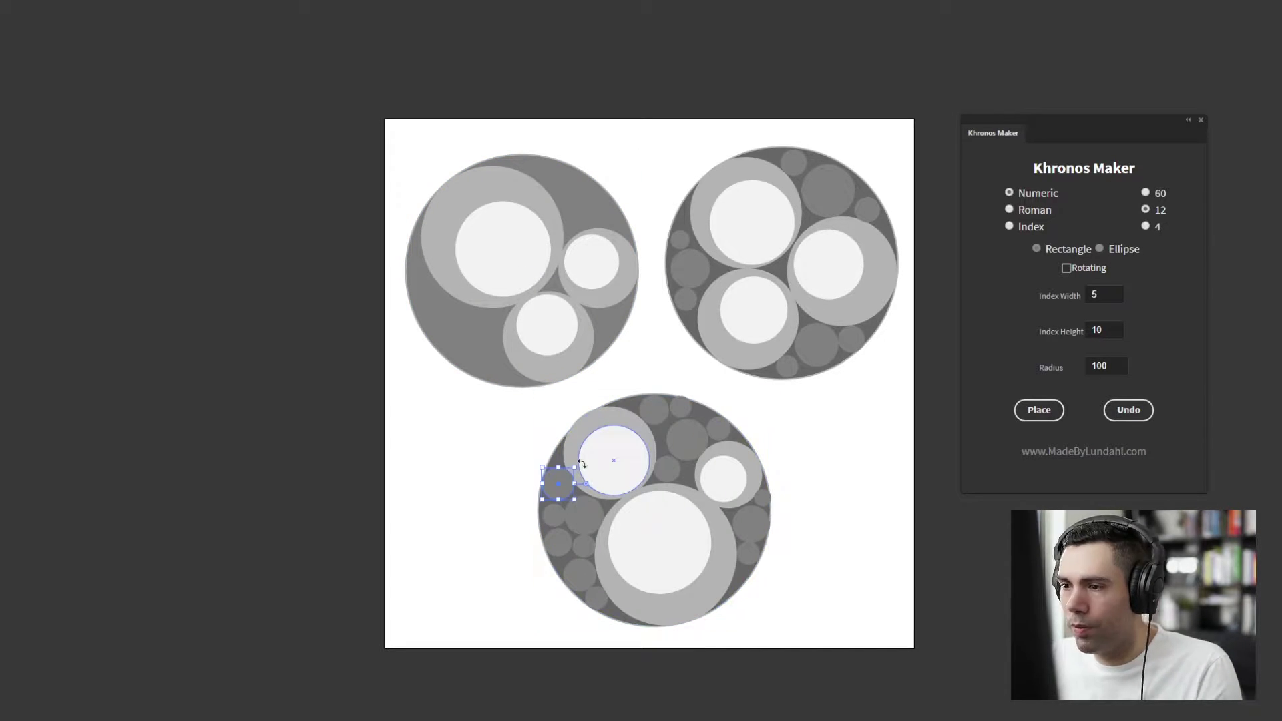
key("Down")
left_click(826, 473)
left_click(681, 406)
key("Down")
left_click(765, 409)
left_click(762, 497)
key("Down")
left_click(871, 486)
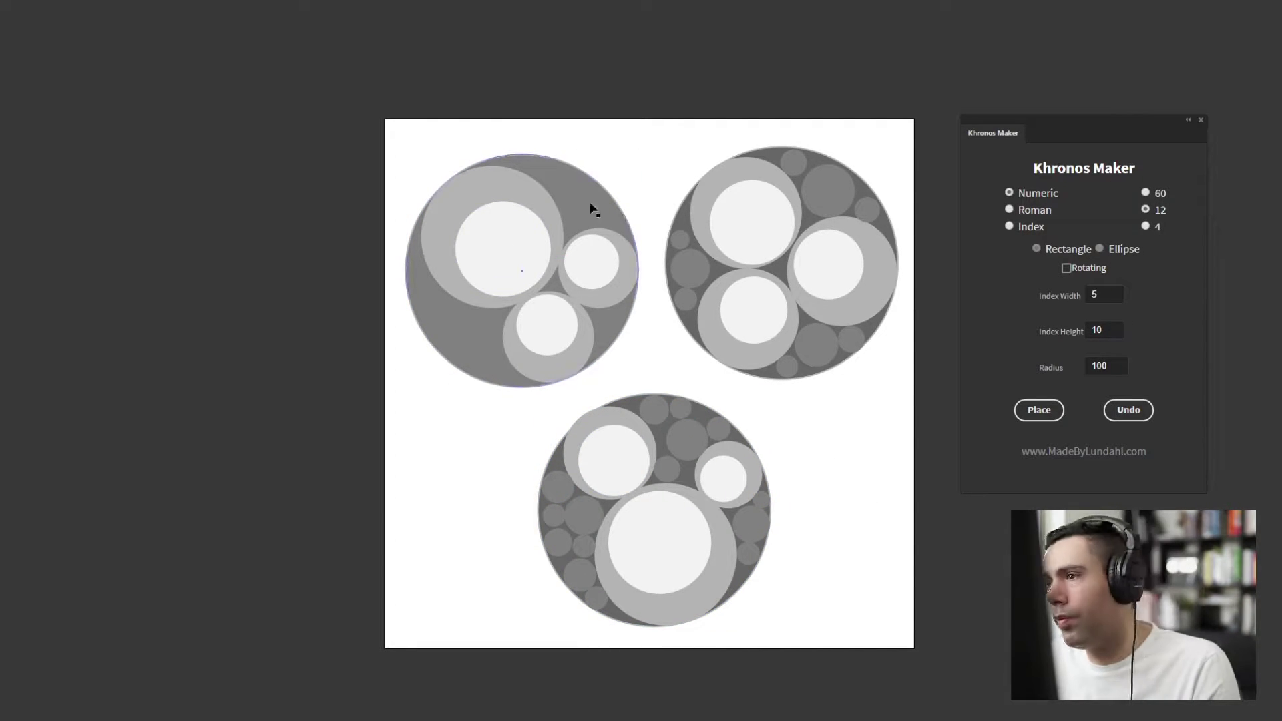
- Try upright 12-position numerals on the largest dial of the first arrangement and the upper-left dial of the second
left_click(593, 209)
left_click(341, 104)
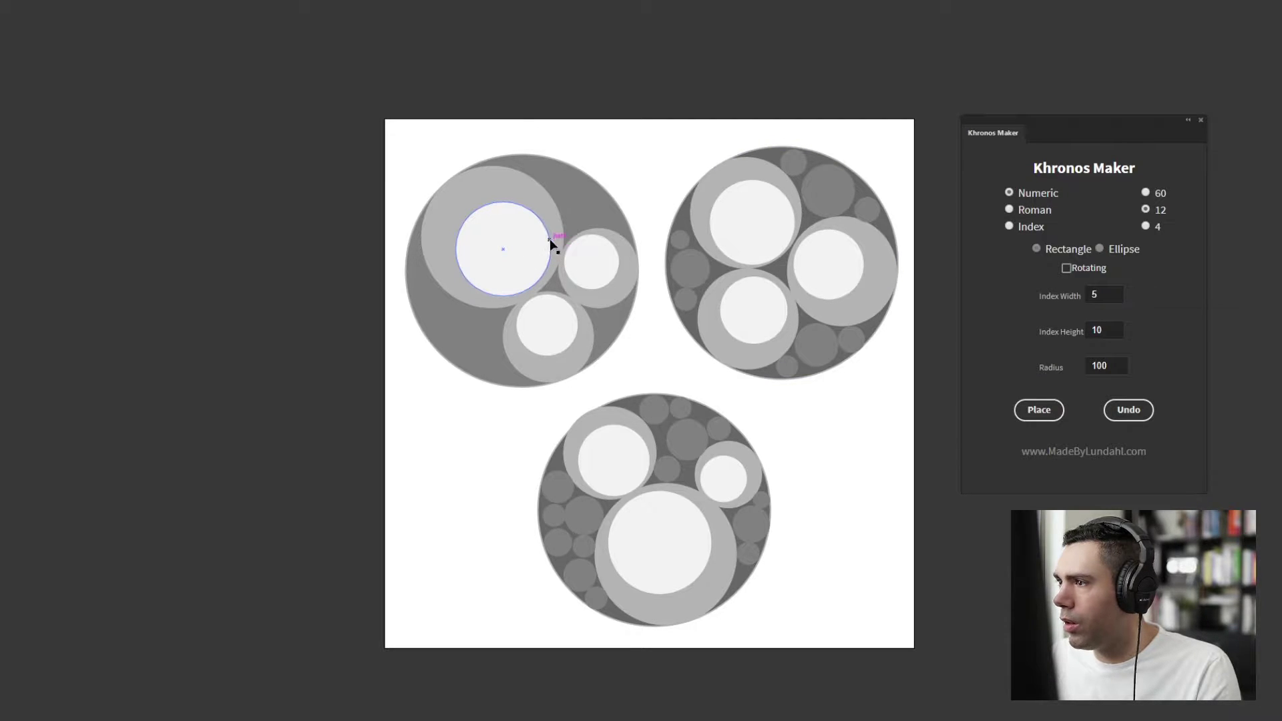
left_click(1045, 415)
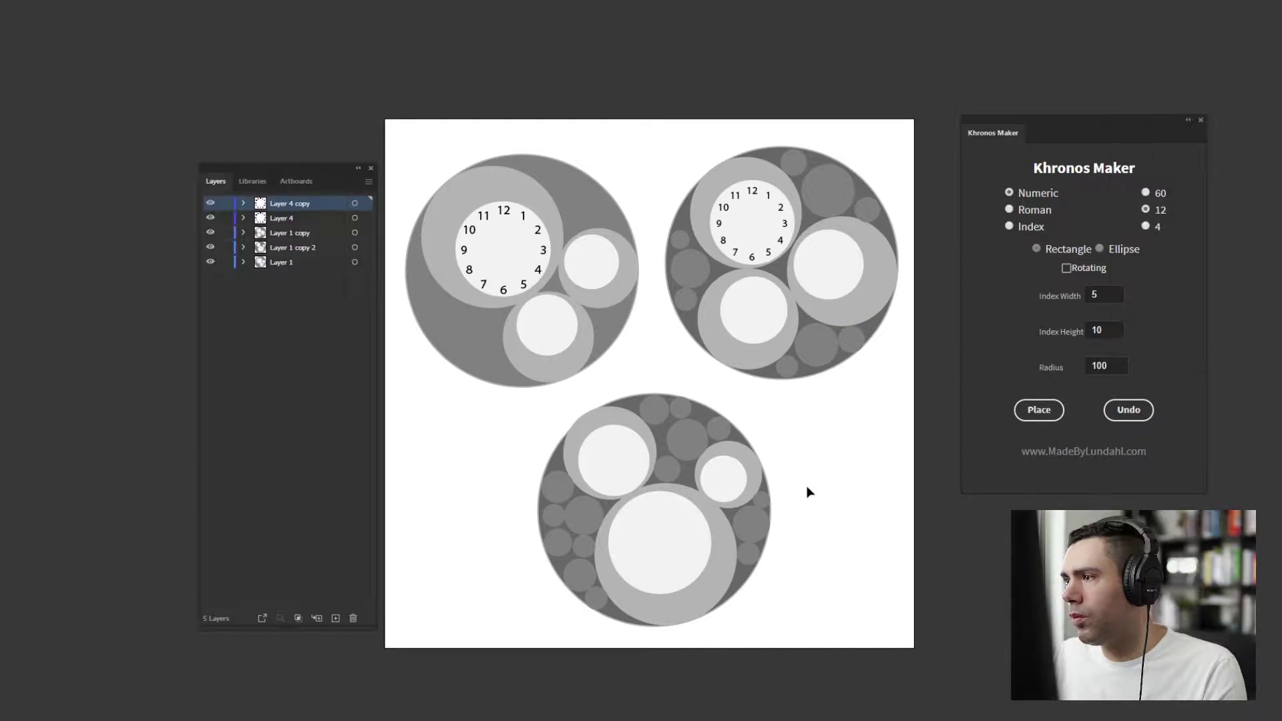
left_click(740, 323)
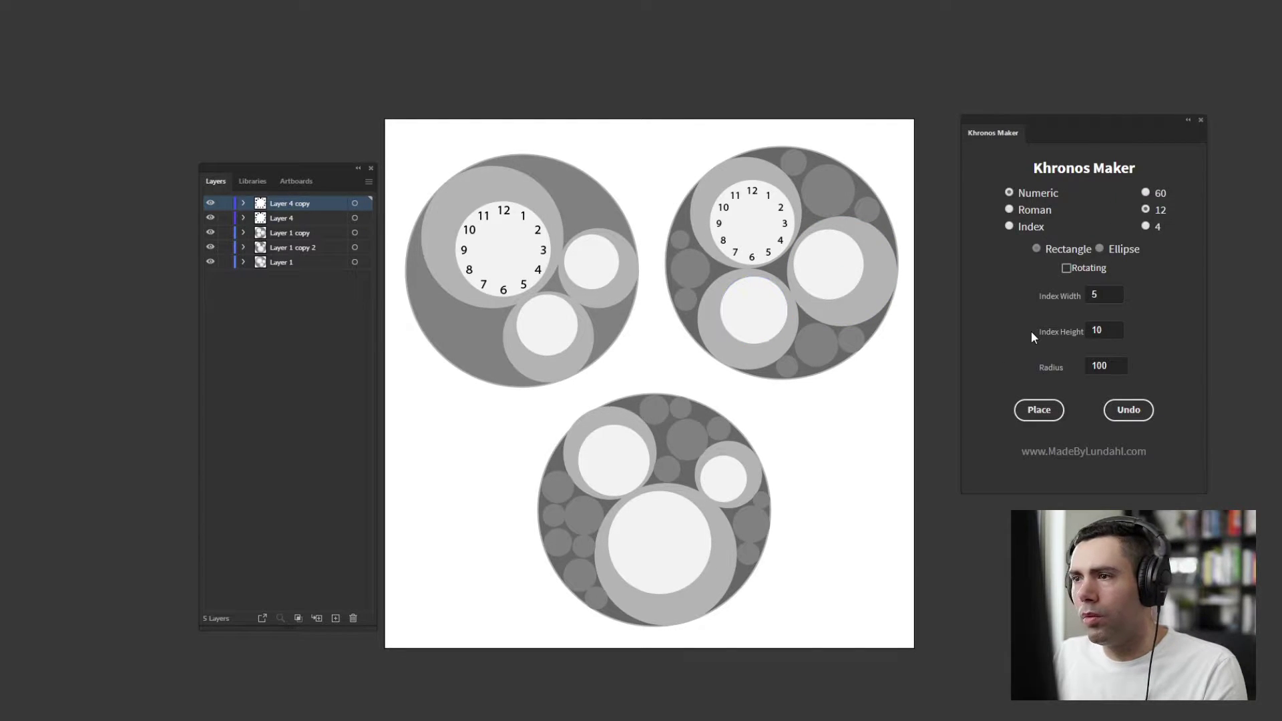
- Delete the Layer 4 and Layer 4 copy layers holding the upright numerals
left_click(298, 216)
left_click(297, 204, "shift")
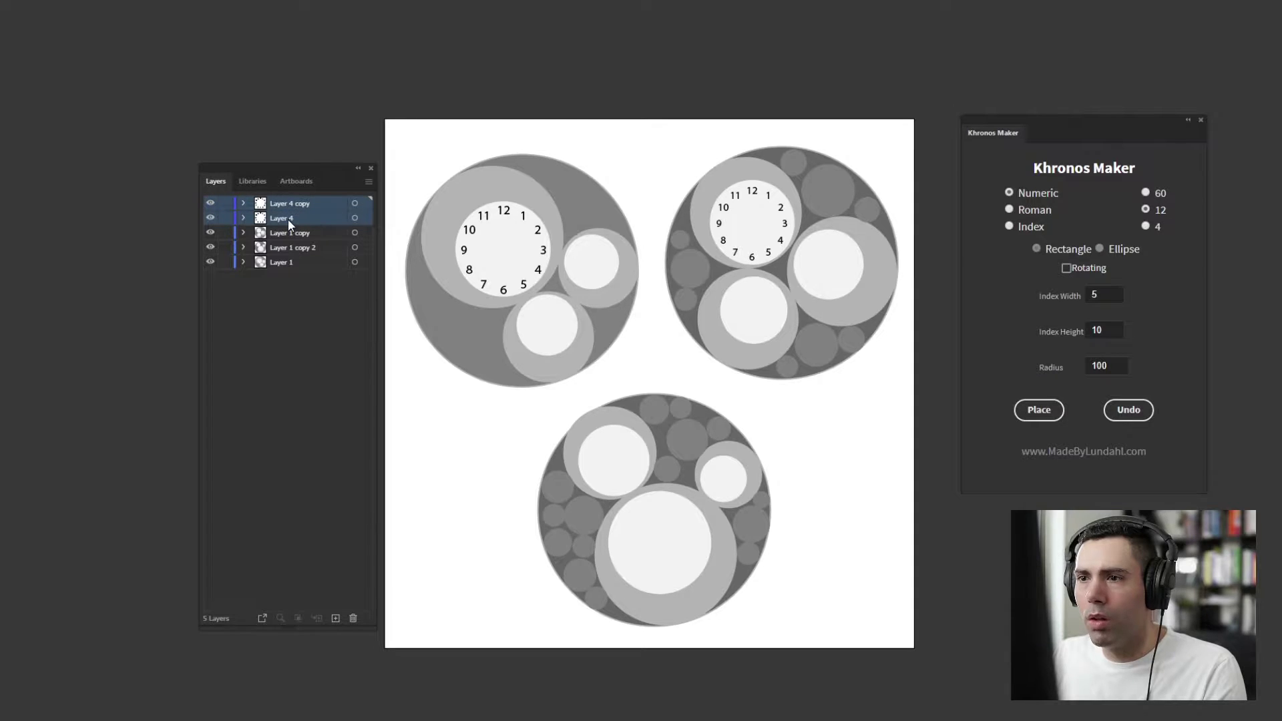
left_click(353, 619)
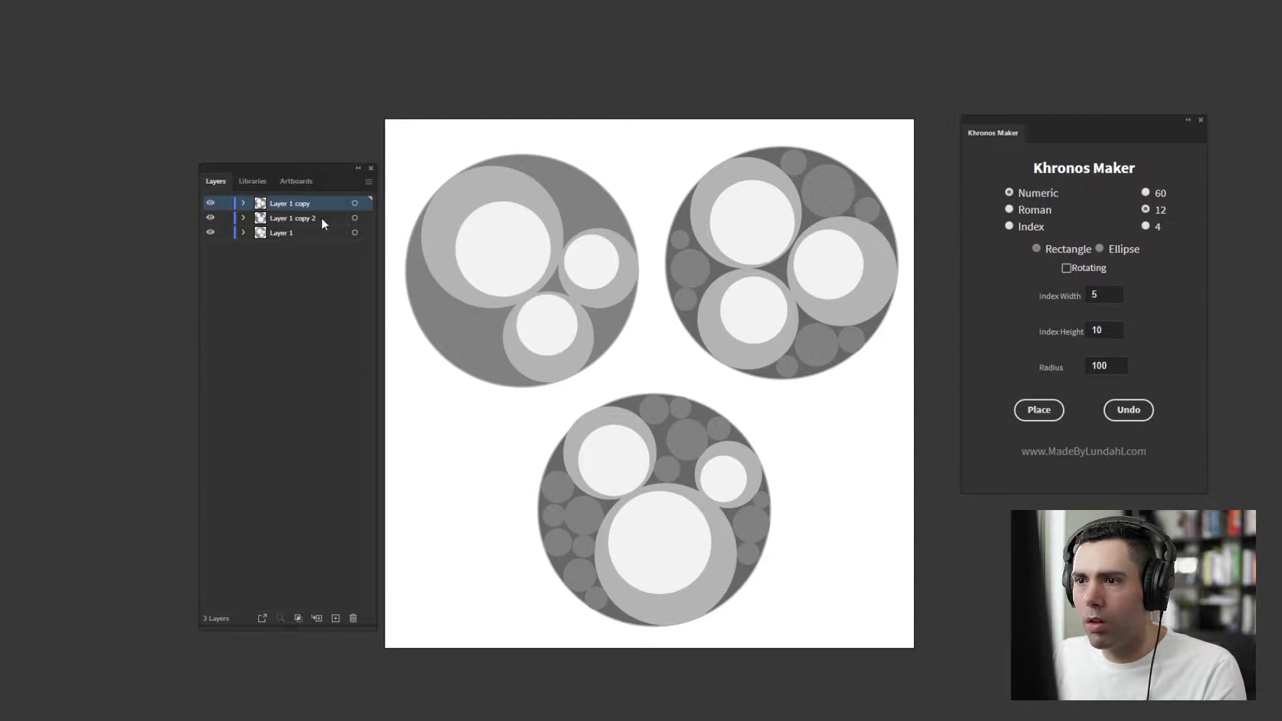
- Place 12 rotating numerals with radius 100 and scale the ring to fit the first arrangement's largest near-white dial
left_click(1068, 269)
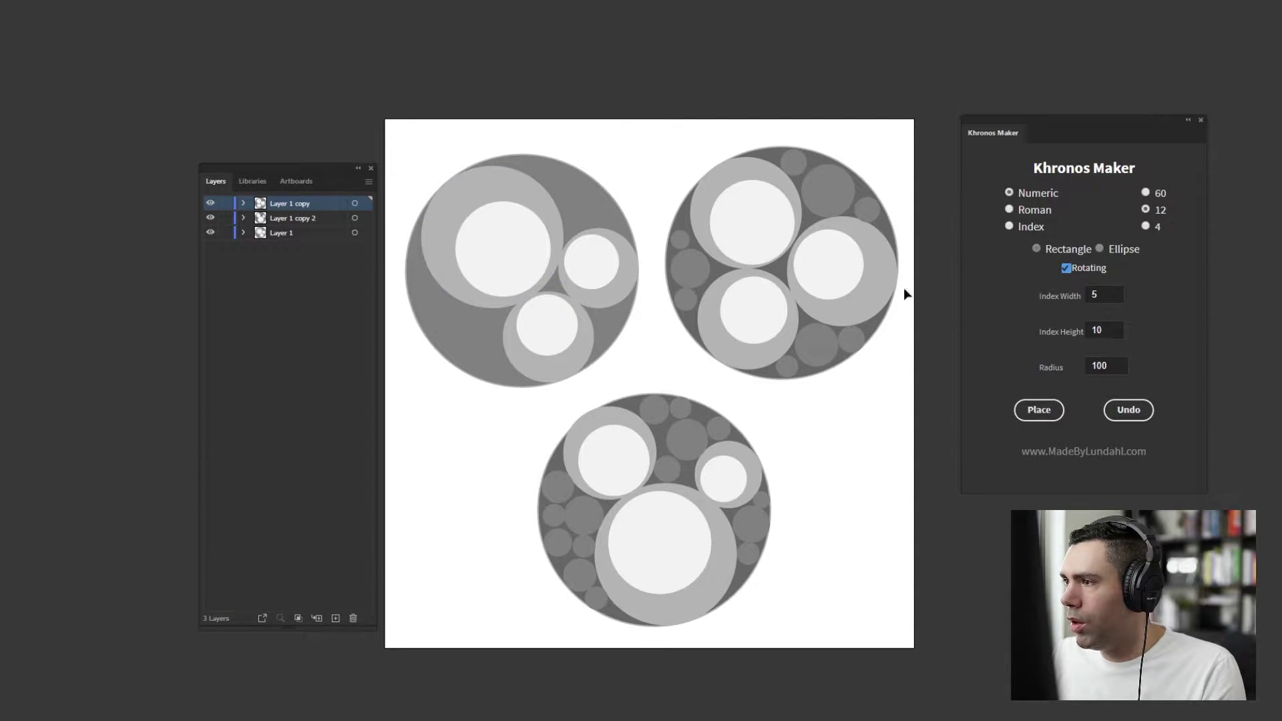
left_click(1038, 410)
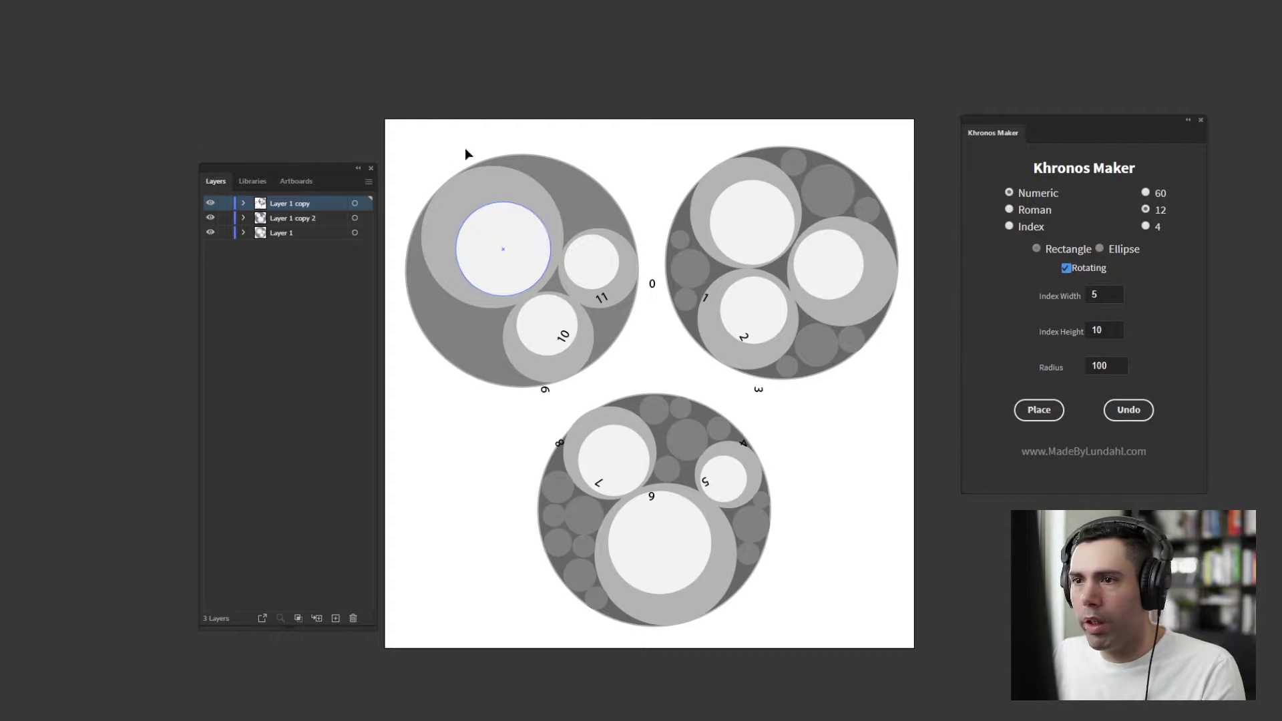
left_click(355, 207)
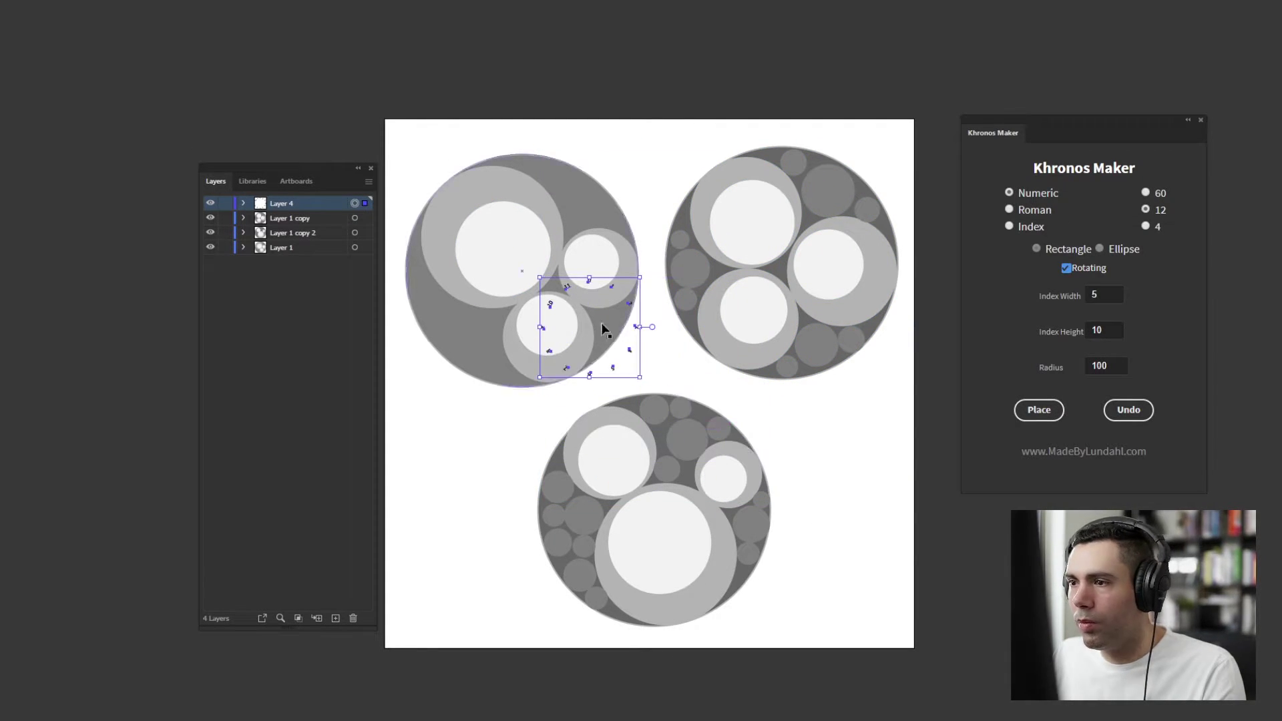
left_click_drag(601, 322, 513, 249)
left_click_drag(552, 304, 548, 298)
left_click_drag(547, 298, 546, 293)
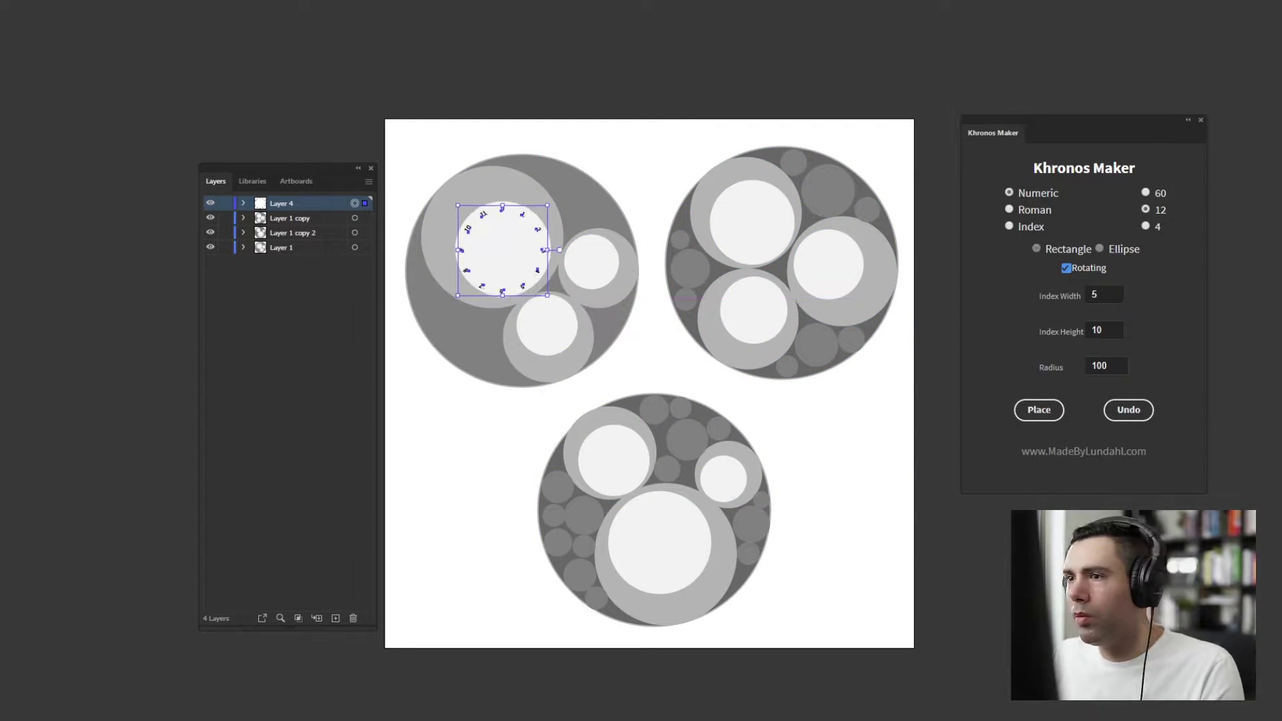
- Increase the numerals' text size and change the topmost numeral to 12
key("ctrl+shift+period")
double_click(502, 210)
key("Escape")
left_click(503, 211)
left_click(355, 203)
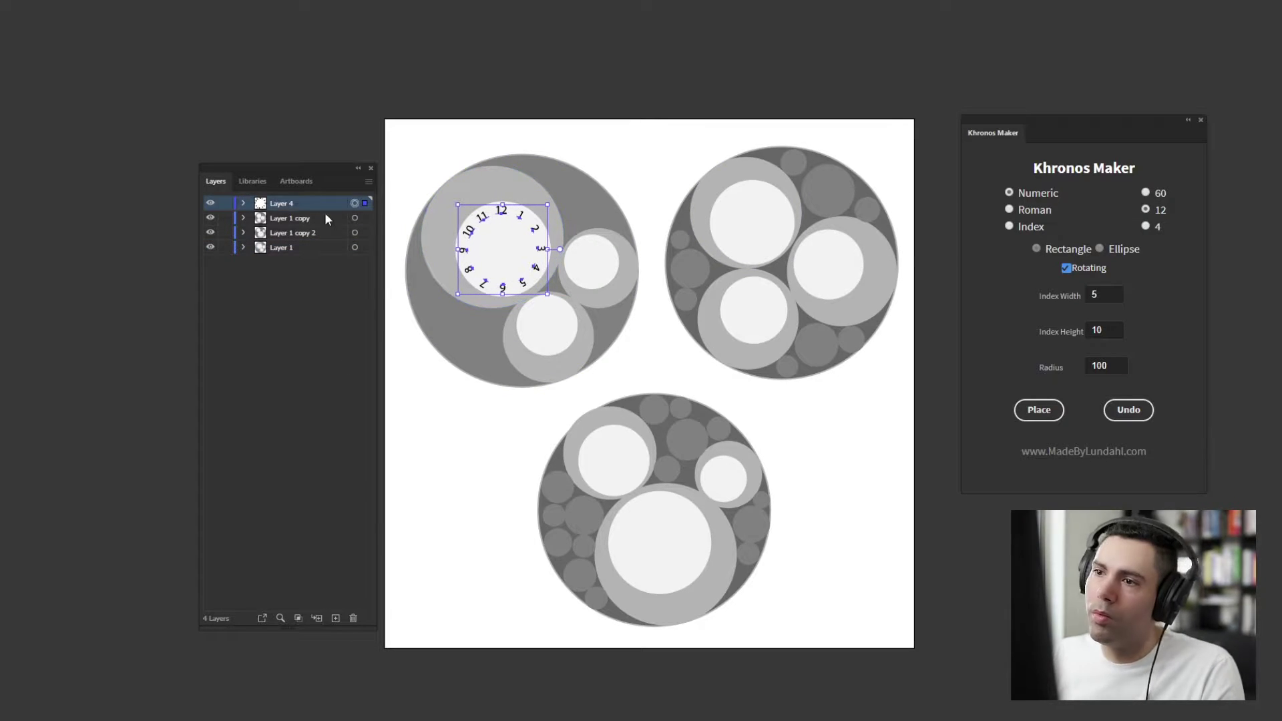
- Duplicate the numeral ring onto the second arrangement's upper-left dial and the third arrangement's largest dial, scaling each copy to fit
left_click_drag(325, 207, 324, 198, "alt")
left_click_drag(531, 282, 781, 256)
left_click_drag(797, 267, 791, 263, "alt+shift")
left_click(887, 207)
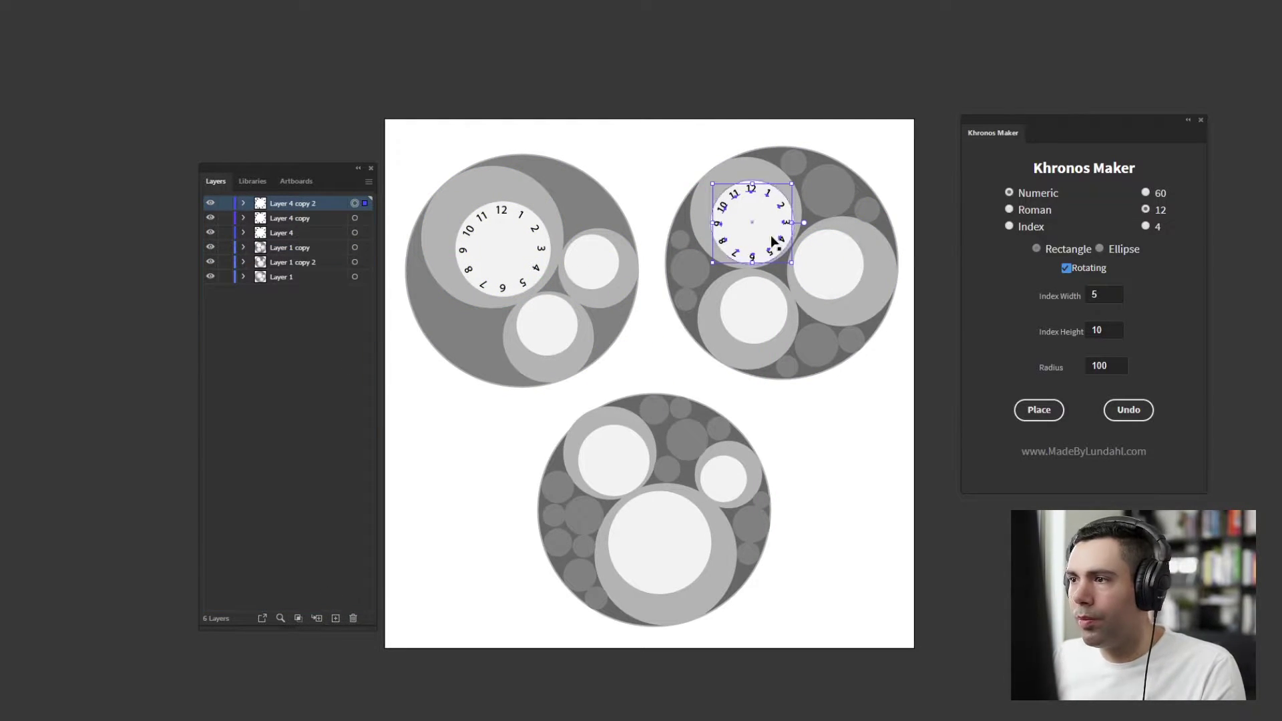
left_click_drag(772, 247, 671, 557)
left_click_drag(690, 574, 710, 593, "shift")
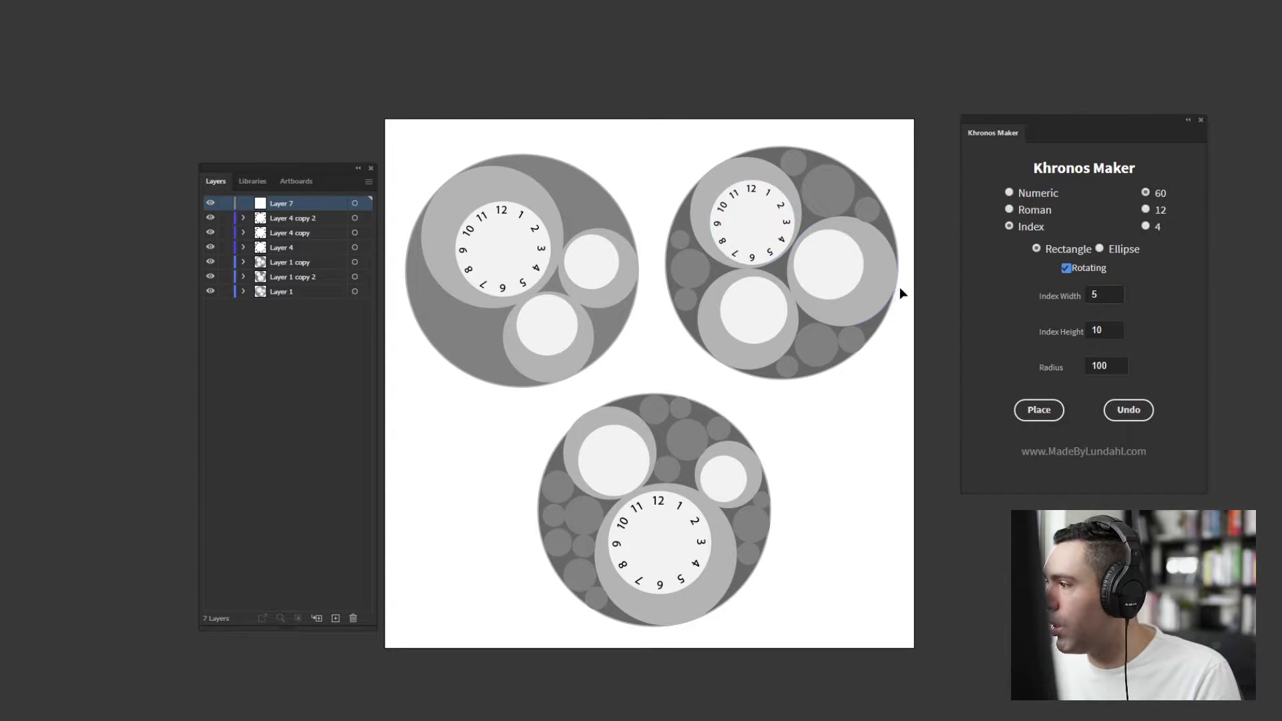
- Replace the trial index ring with 60 rotating rectangular marks of width 1, height 10 and radius 100
left_click(1038, 409)
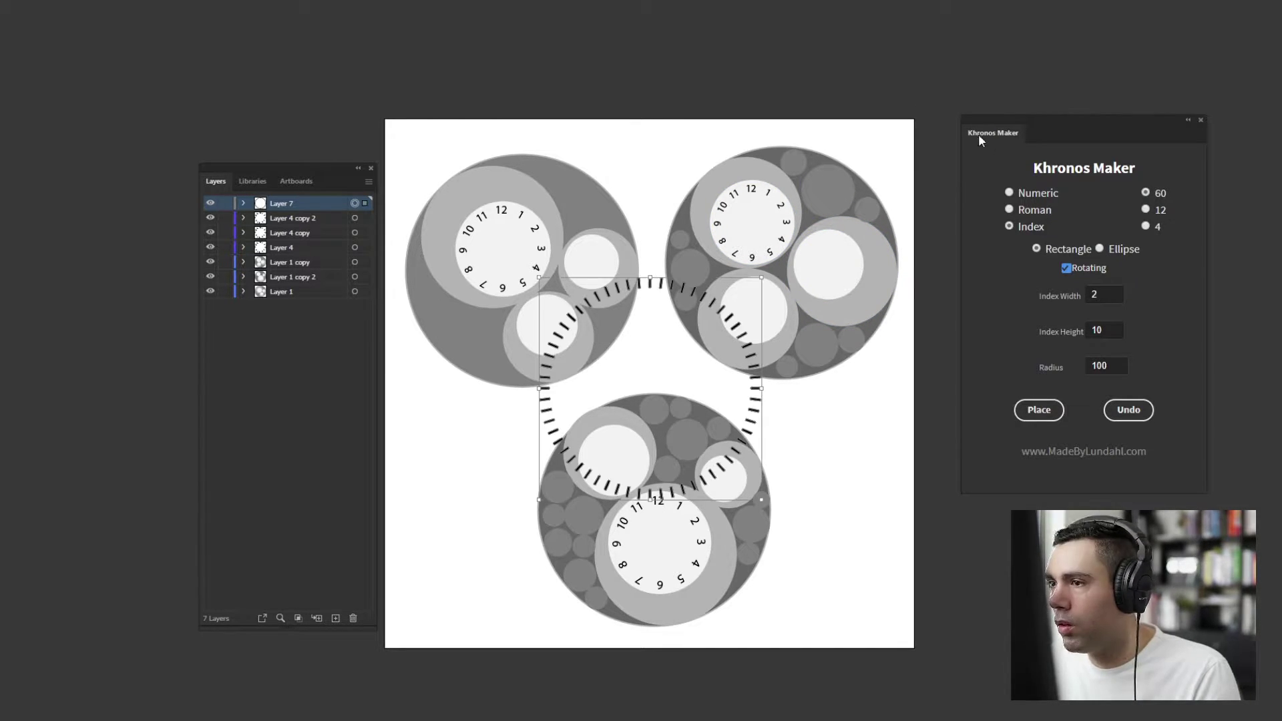
left_click(1129, 410)
left_click_drag(1099, 295, 1053, 294)
type("1")
left_click(1039, 410)
- Move the 60-mark index ring onto the first arrangement's lower dial and scale it down to fit inside the near-white circle
left_click(364, 203)
left_click_drag(575, 310, 554, 333)
left_click_drag(740, 525, 578, 369, "shift")
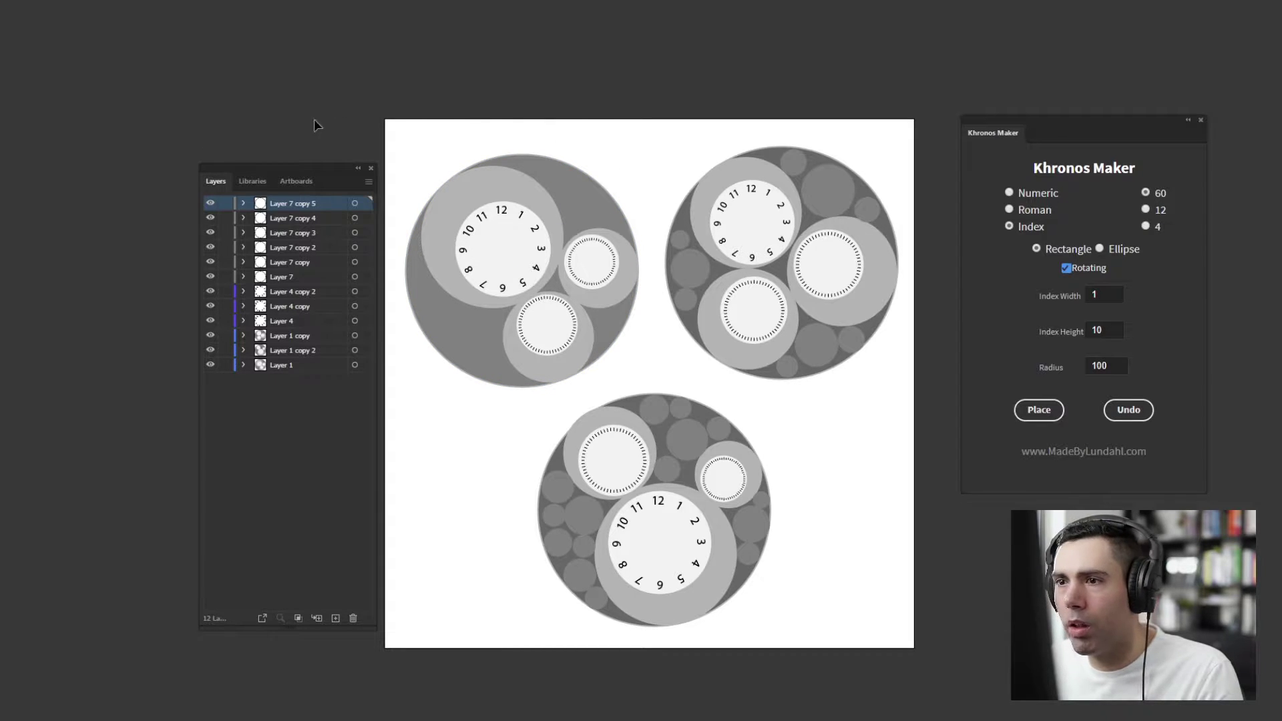
- Place four rotating rectangular index marks of width 5, height 12 and radius 50, and fit them to the first arrangement's right dial
left_click(355, 203)
left_click(1039, 410)
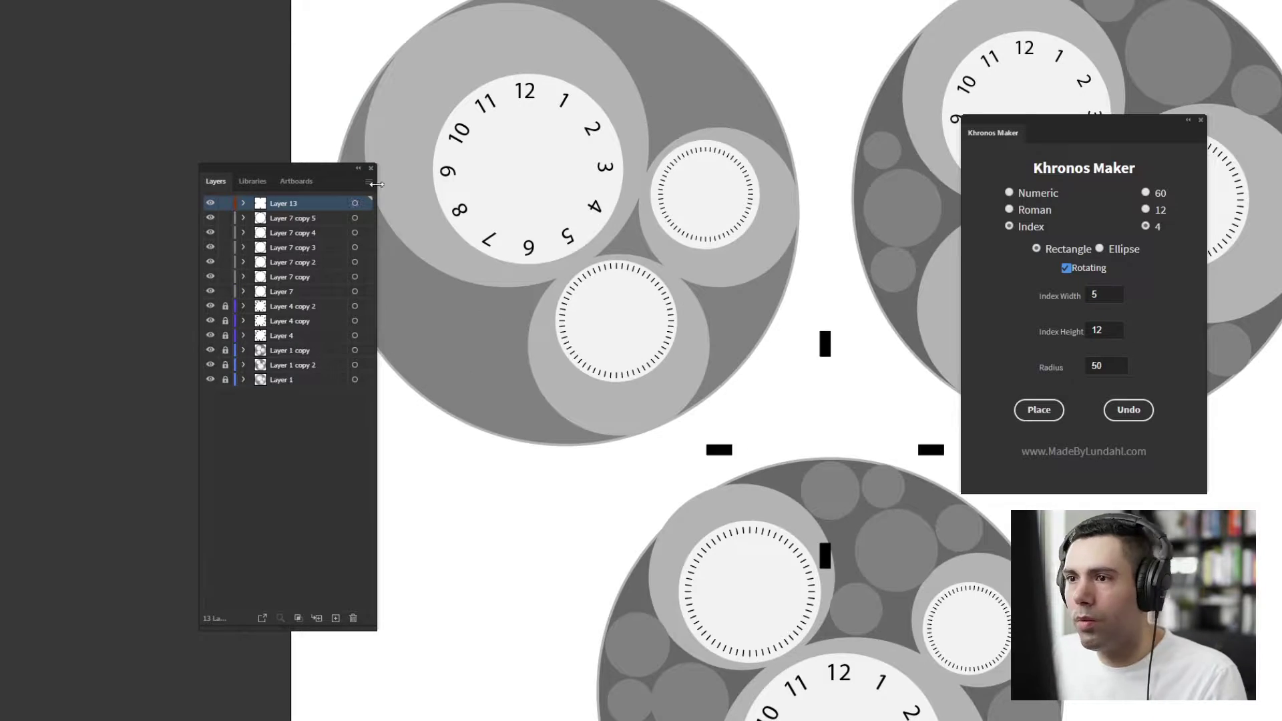
left_click_drag(824, 552, 706, 238)
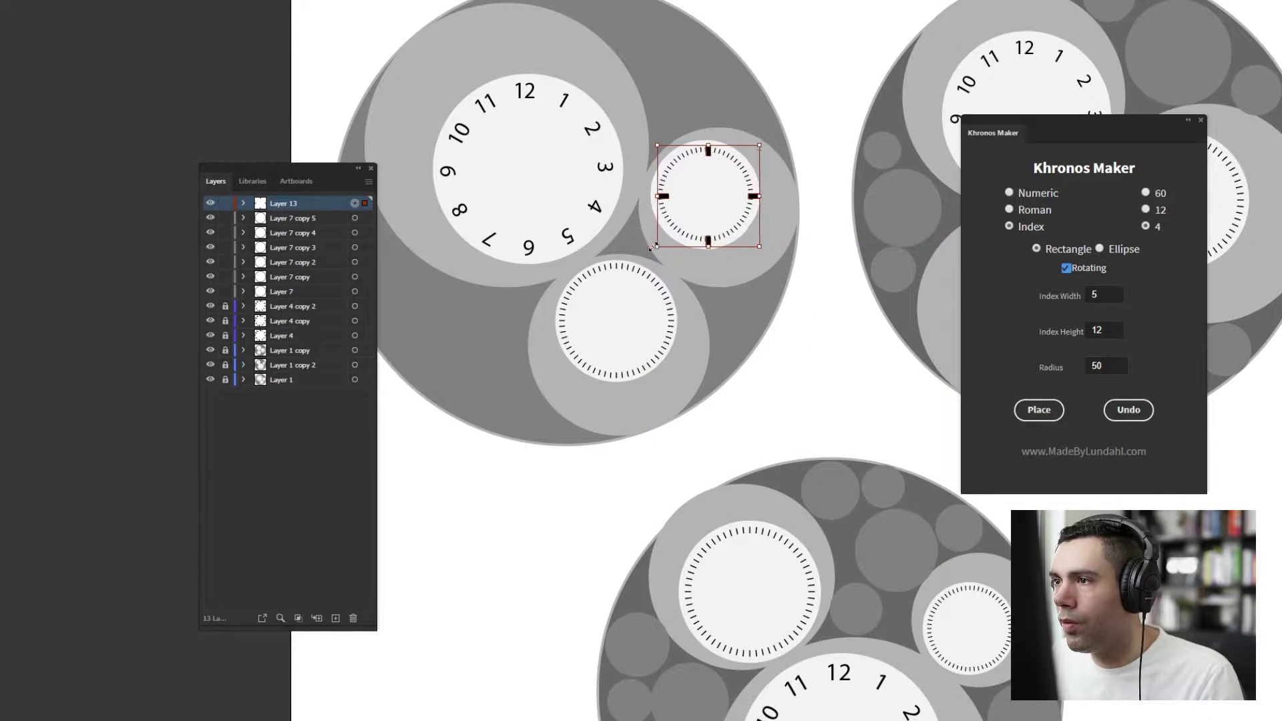
left_click_drag(657, 146, 654, 142, "alt+shift")
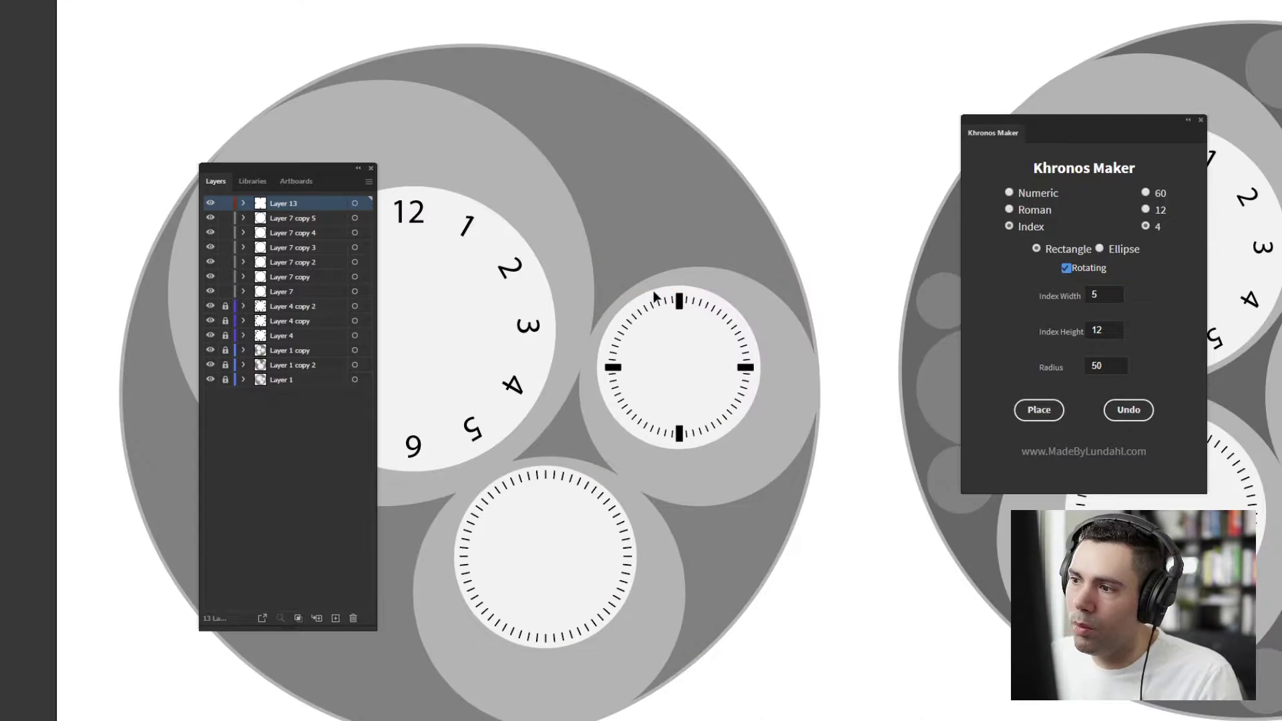
left_click(676, 297, "ctrl+alt")
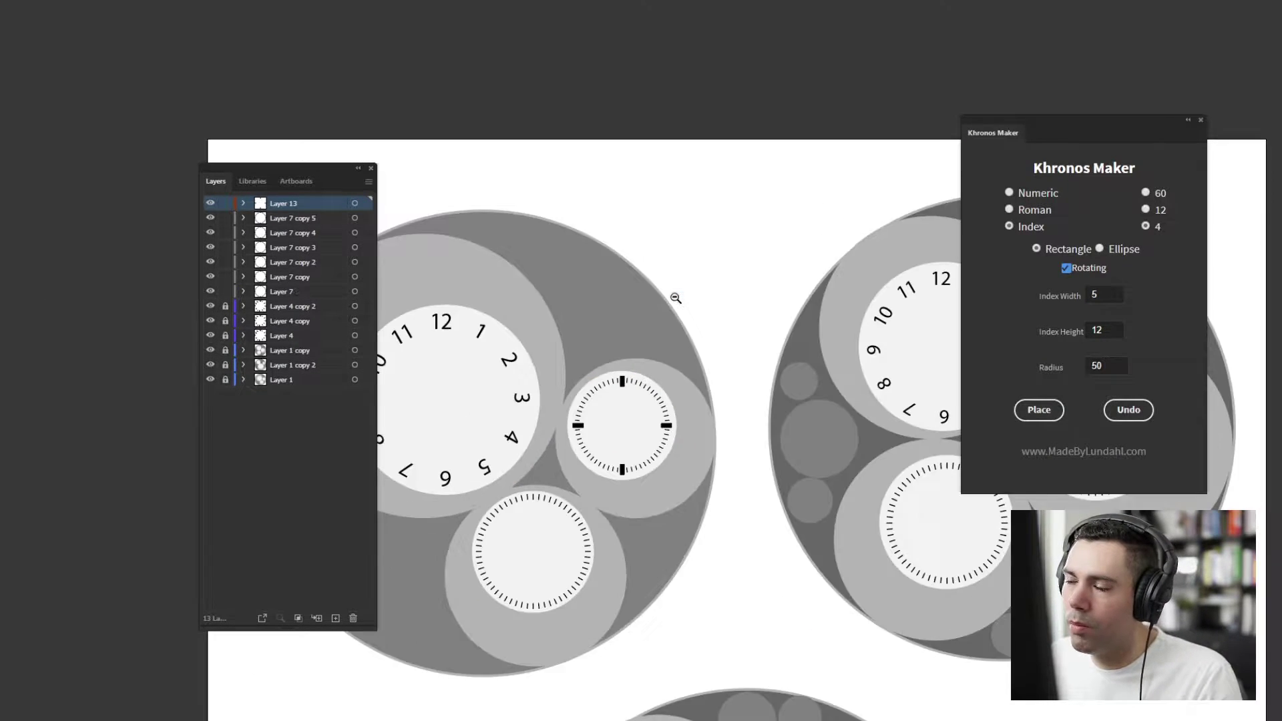
left_click(679, 301, "ctrl+alt")
left_click_drag(601, 515, 788, 329)
left_click(707, 376, "ctrl+alt")
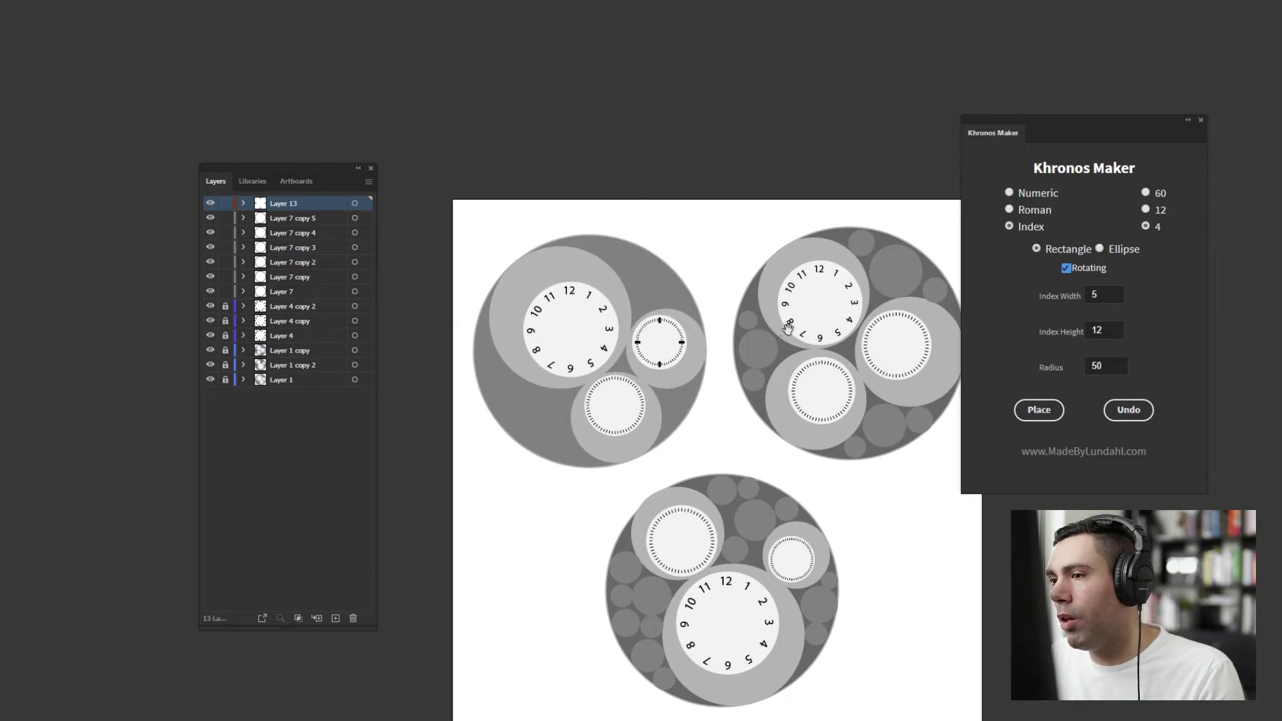
left_click_drag(719, 355, 712, 323)
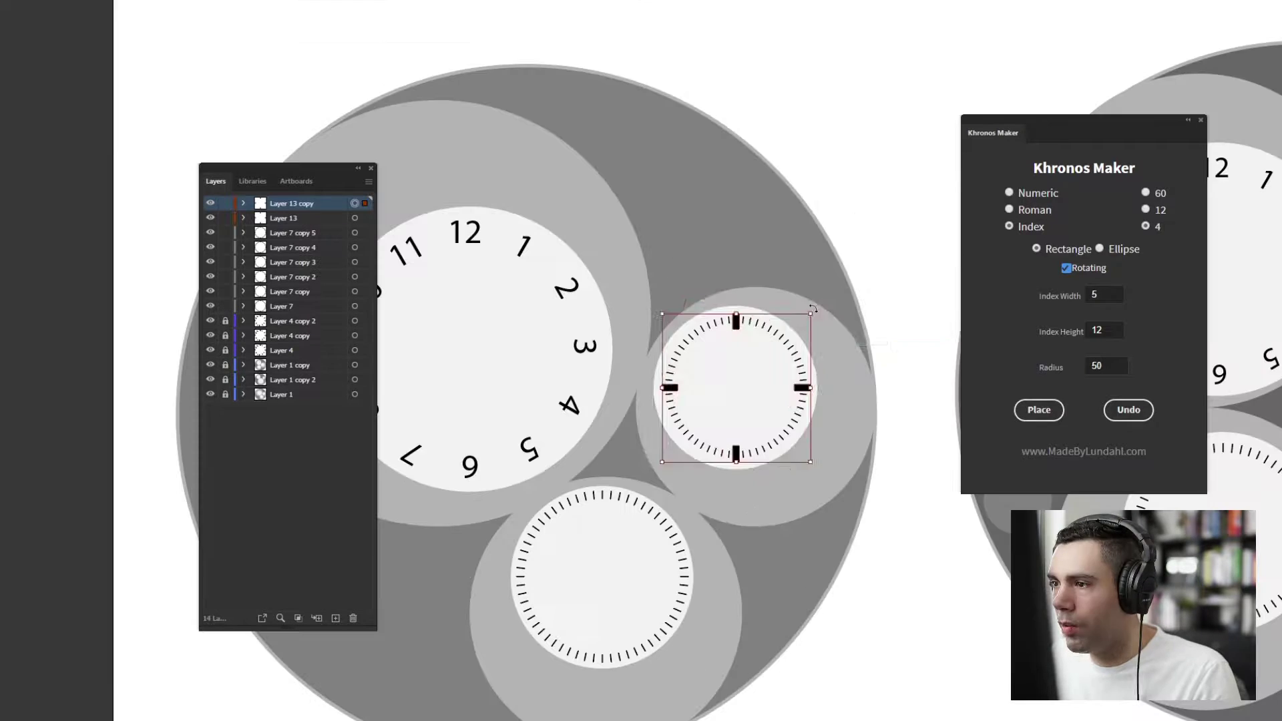
- Rotate the duplicated four marks to the diagonals of the first arrangement's right dial and group the marks
left_click_drag(818, 468, 851, 383, "shift")
left_click(880, 458)
left_click(782, 434)
left_click(802, 387, "shift")
key("ctrl+g")
- Copy the eight-mark index group to the second arrangement's right dial and the third arrangement's upper-left dial
scroll(727, 294, "down", 3, "alt")
left_click_drag(669, 277, 615, 483, "alt")
left_click(842, 304, "ctrl")
left_click(725, 298, "ctrl")
scroll(809, 293, "down", 2, "alt")
left_click(615, 467, "ctrl")
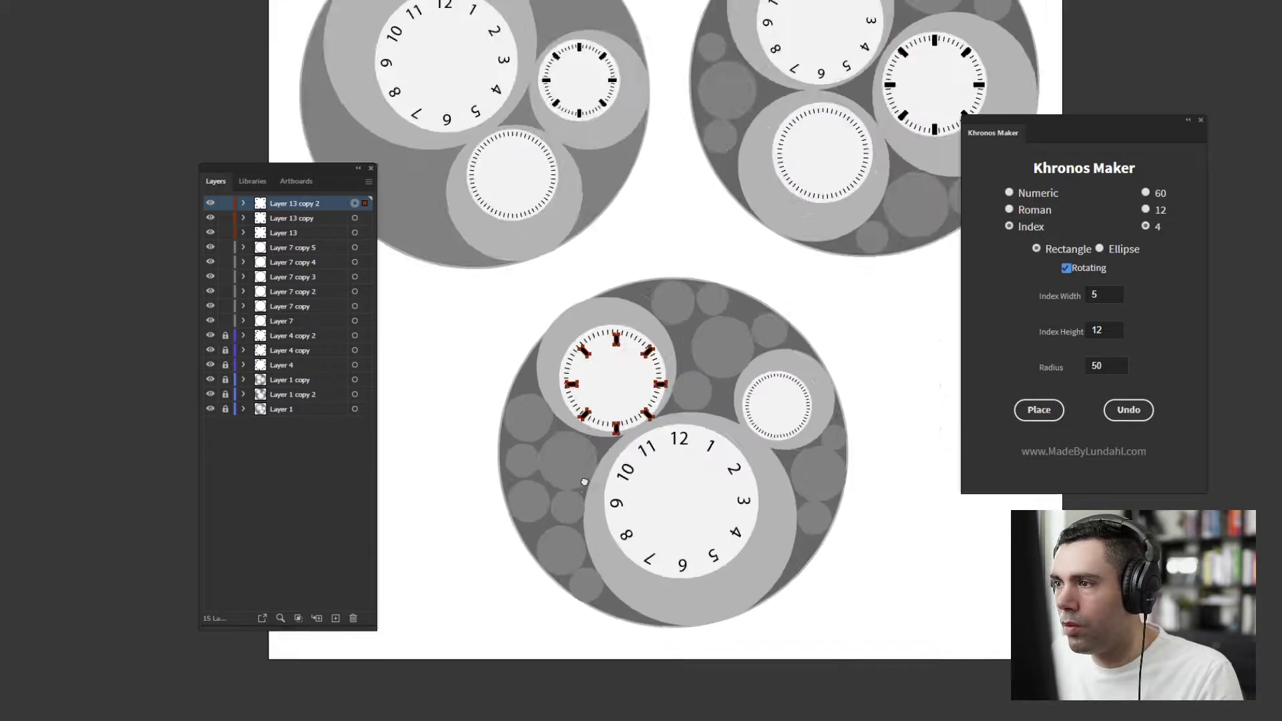
- Scale and align the copied index marks to the minute track of the third arrangement's upper-left dial
left_click(617, 374, "ctrl")
left_click_drag(706, 439, 696, 429, "shift")
left_click_drag(635, 423, 571, 427)
left_click_drag(696, 428, 702, 434)
left_click(705, 440)
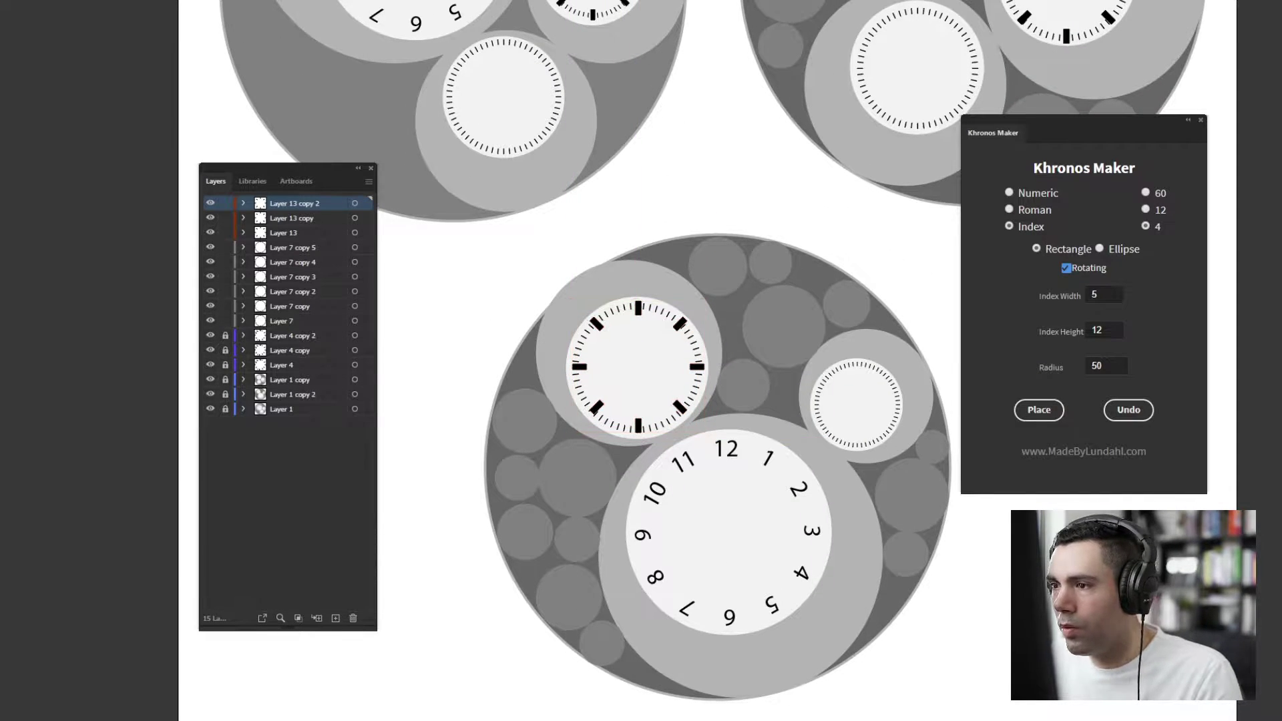
left_click_drag(675, 321, 678, 323)
scroll(665, 290, "down", 4, "alt")
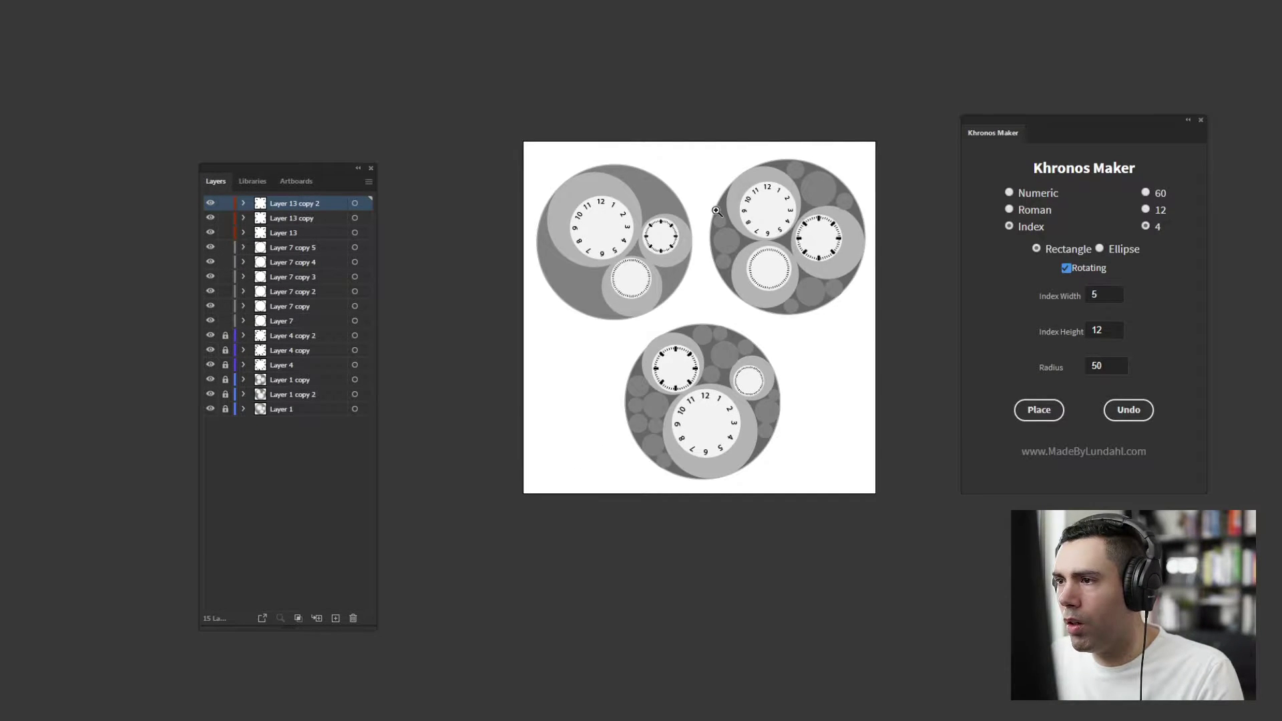
- Shrink the white face and minute track of the first arrangement's lower subdial, and enlarge the right subdial's white face
scroll(716, 211, "up", 5, "alt")
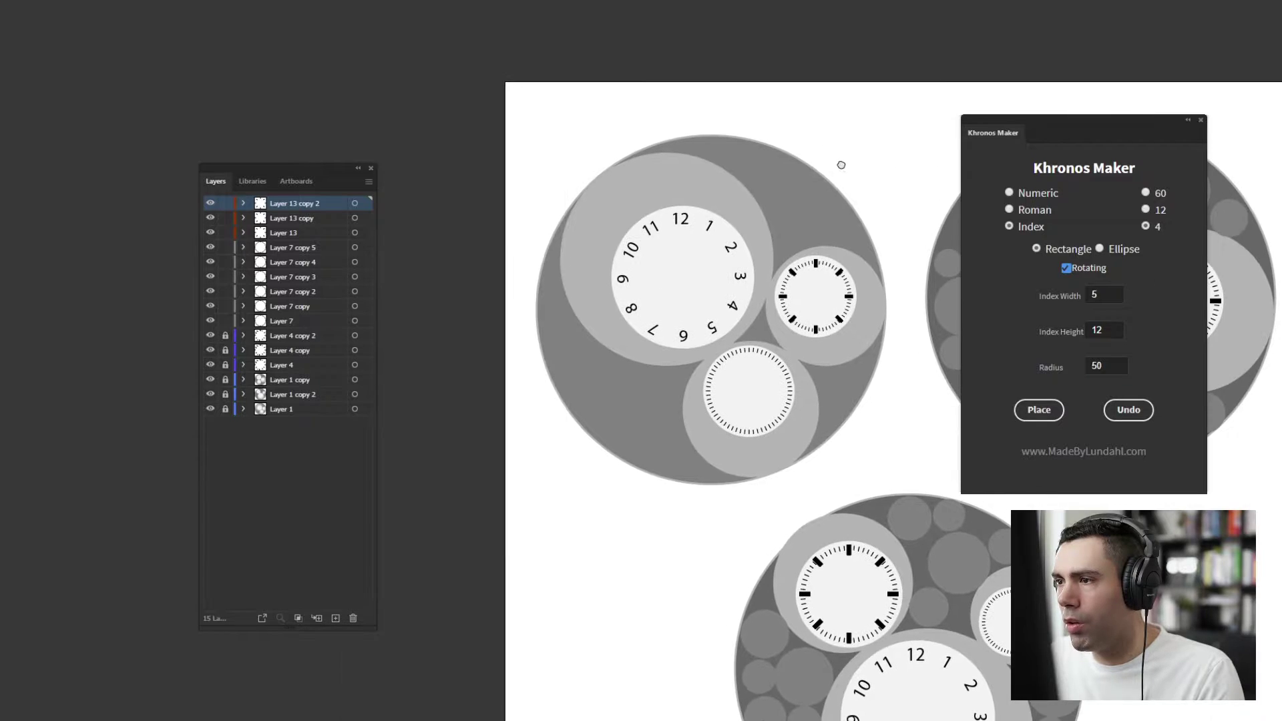
left_click(823, 234, "ctrl")
left_click_drag(825, 271, 840, 143)
left_click_drag(738, 199, 828, 200)
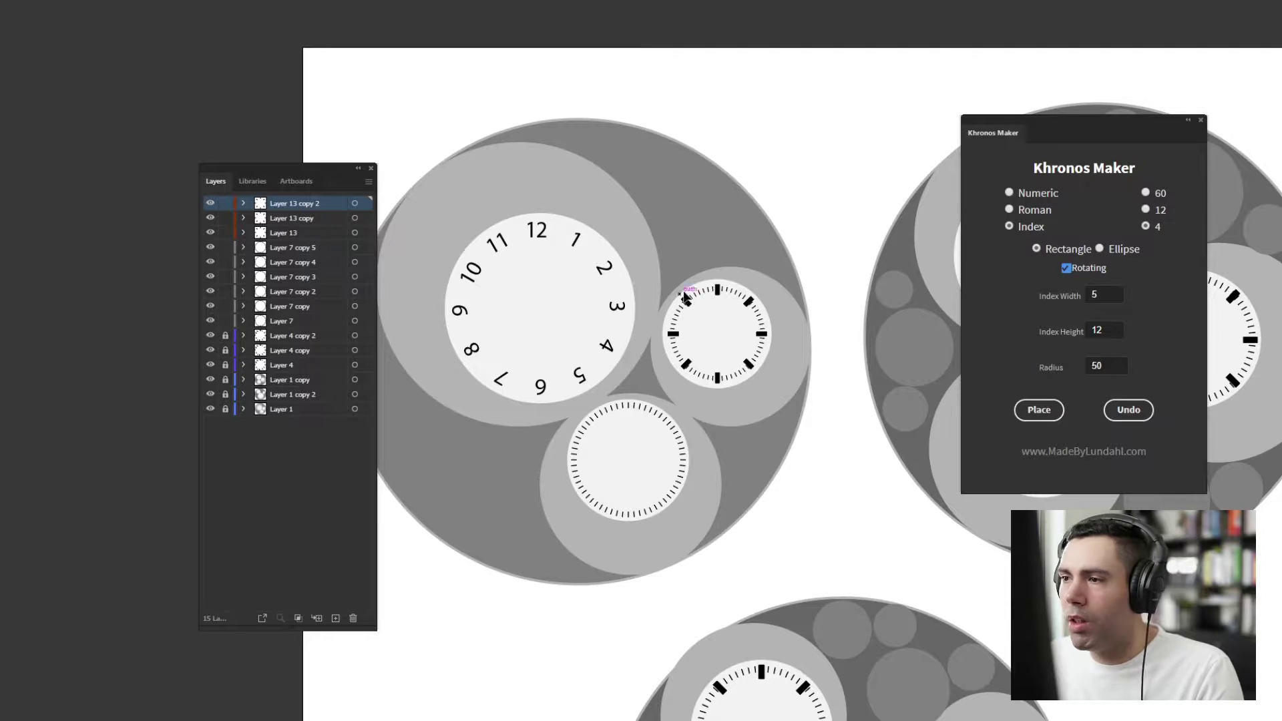
left_click_drag(698, 238, 858, 203)
left_click(800, 276, "ctrl")
left_click_drag(645, 237, 803, 214)
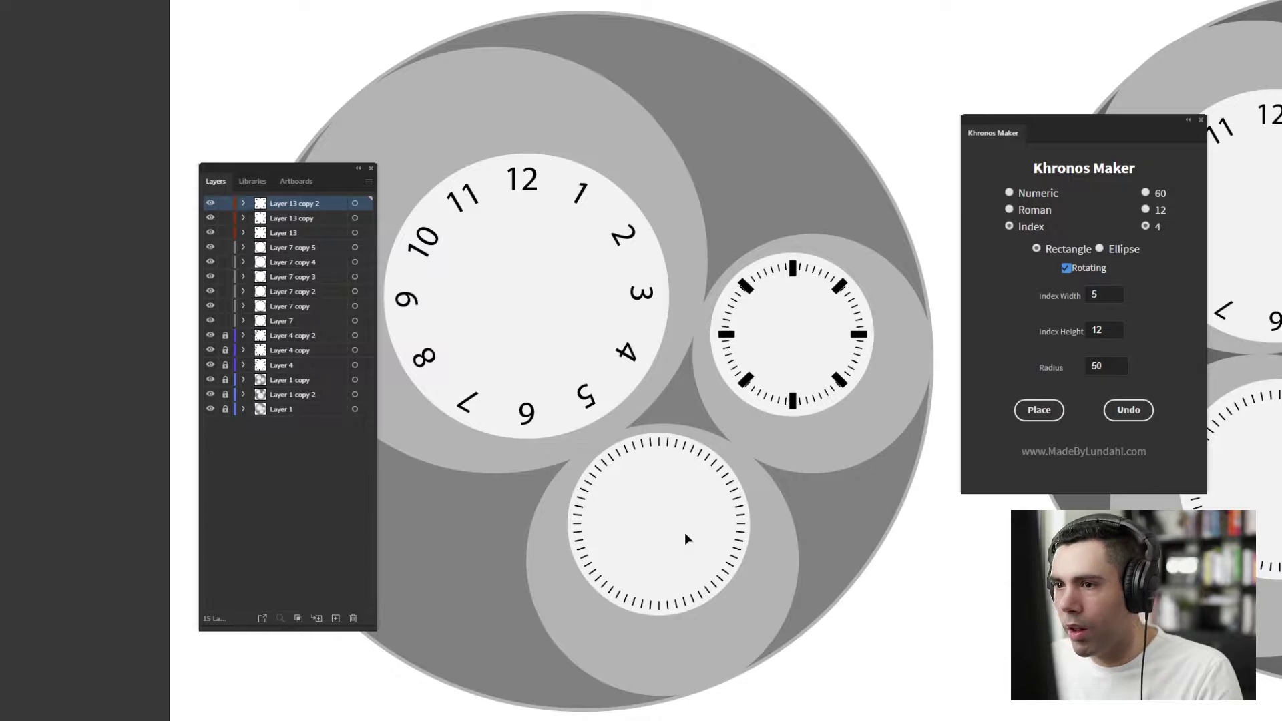
left_click(213, 414)
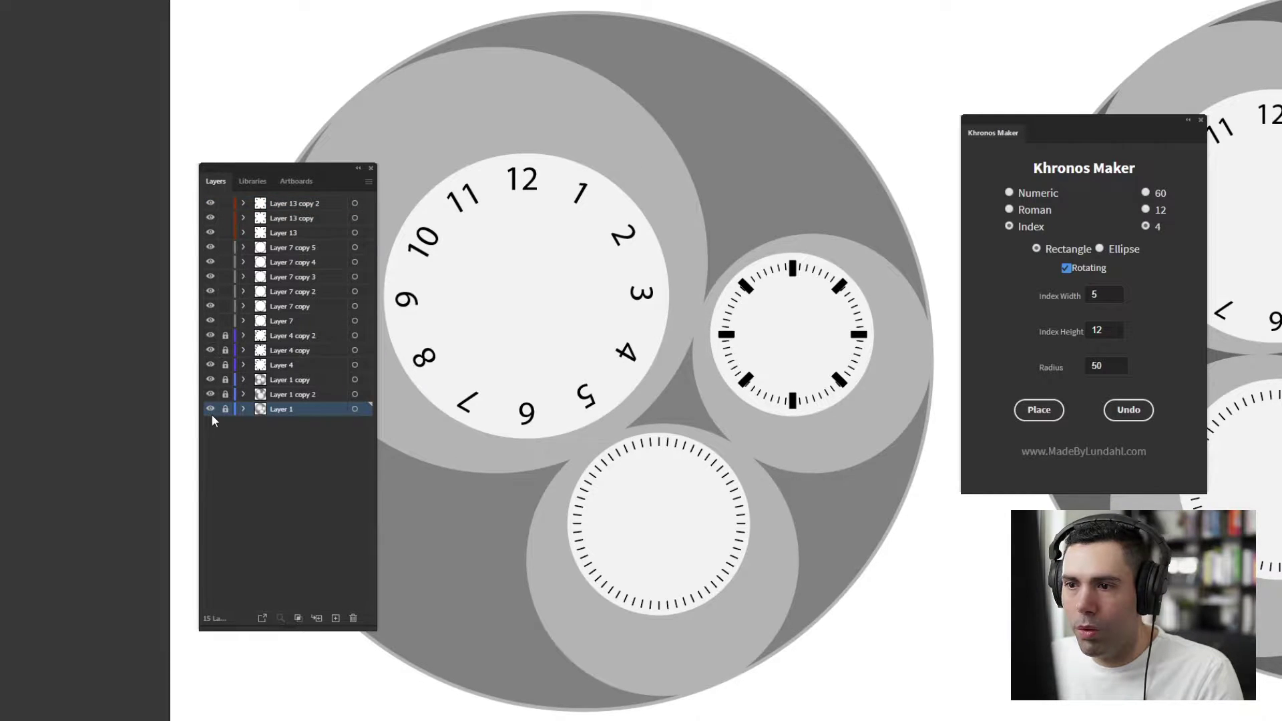
left_click(225, 407)
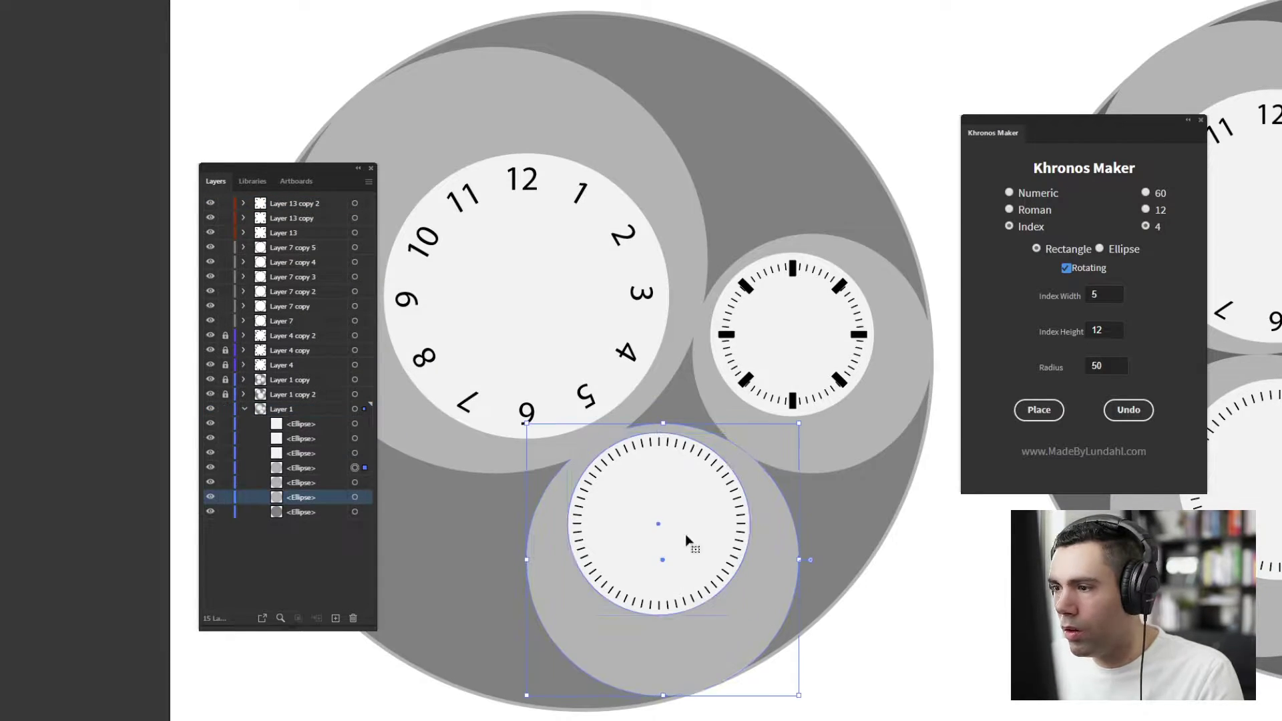
left_click(687, 539)
left_click_drag(750, 616, 727, 593, "shift")
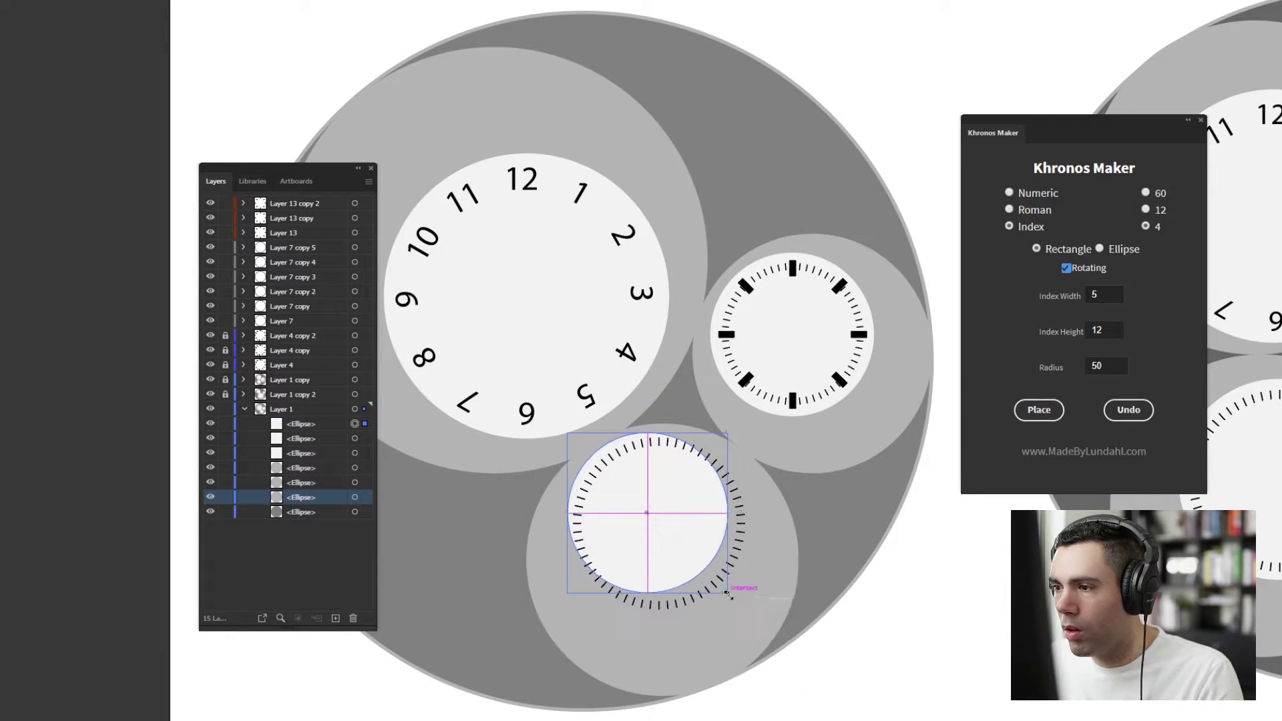
left_click(855, 393)
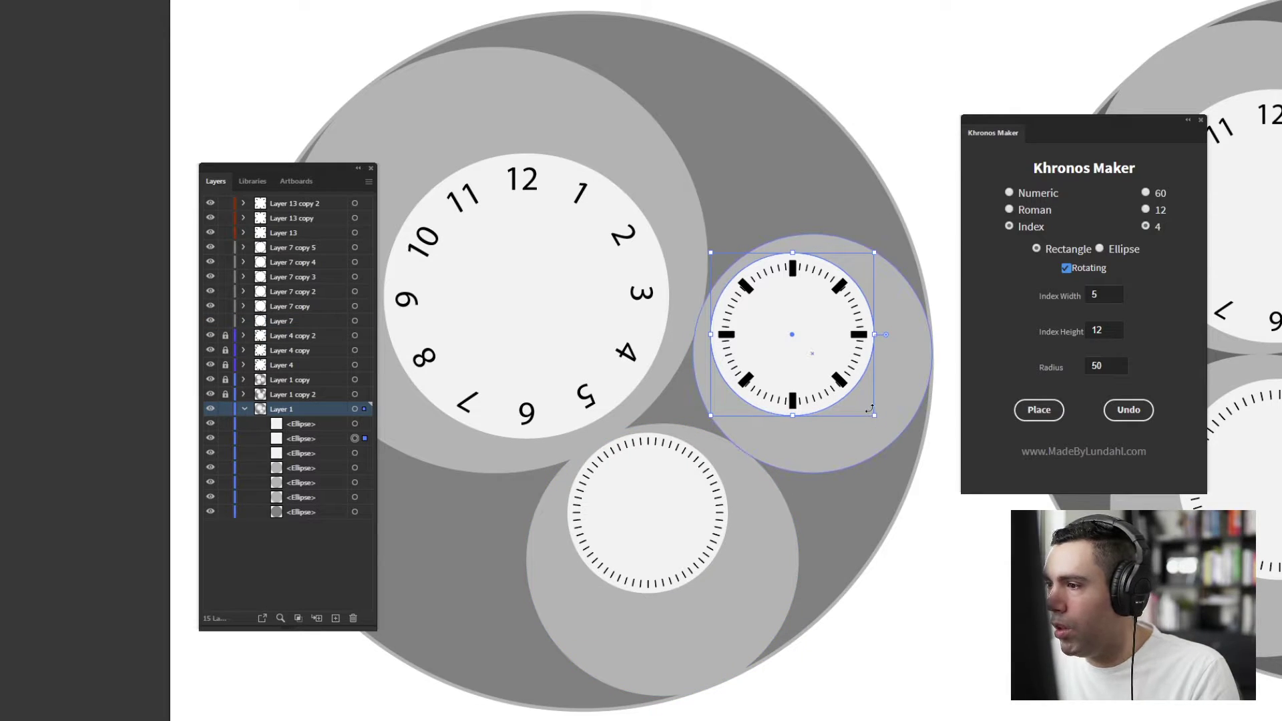
left_click_drag(874, 416, 885, 428, "shift")
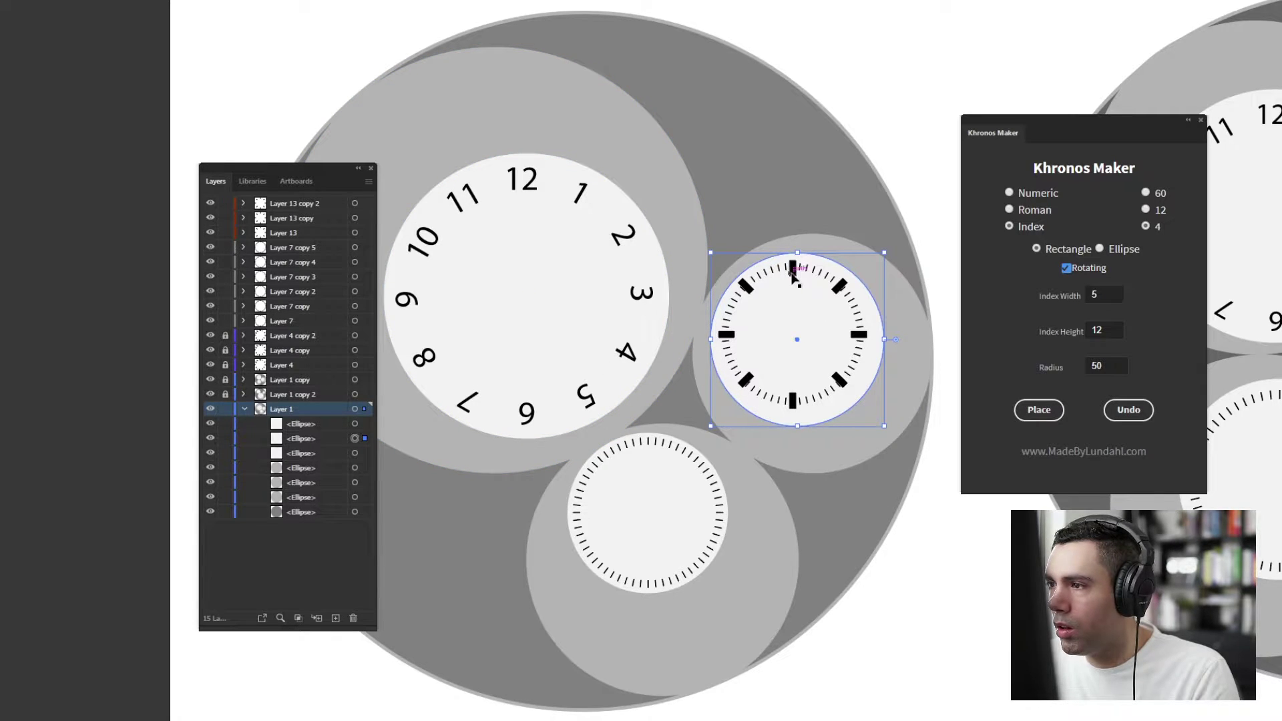
- Try to enlarge only the eight index marks on the first arrangement's right subdial
left_click(792, 268)
left_click(364, 233)
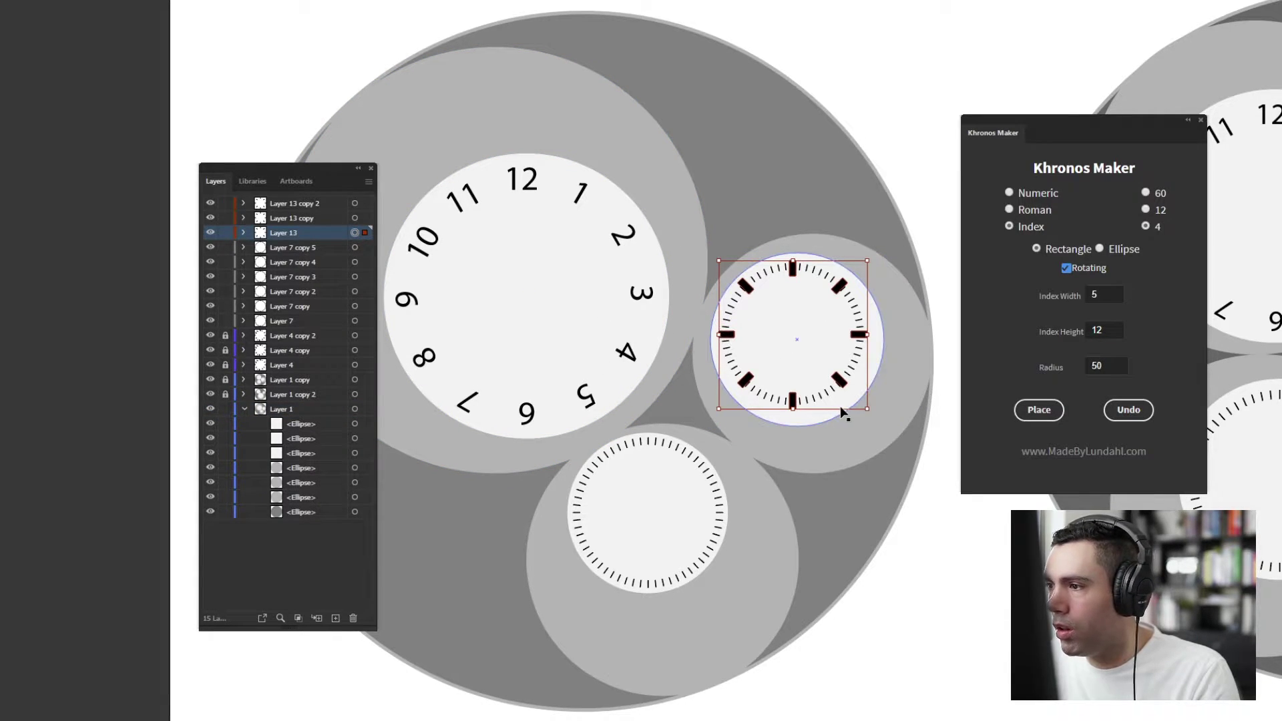
left_click_drag(870, 410, 879, 422, "shift")
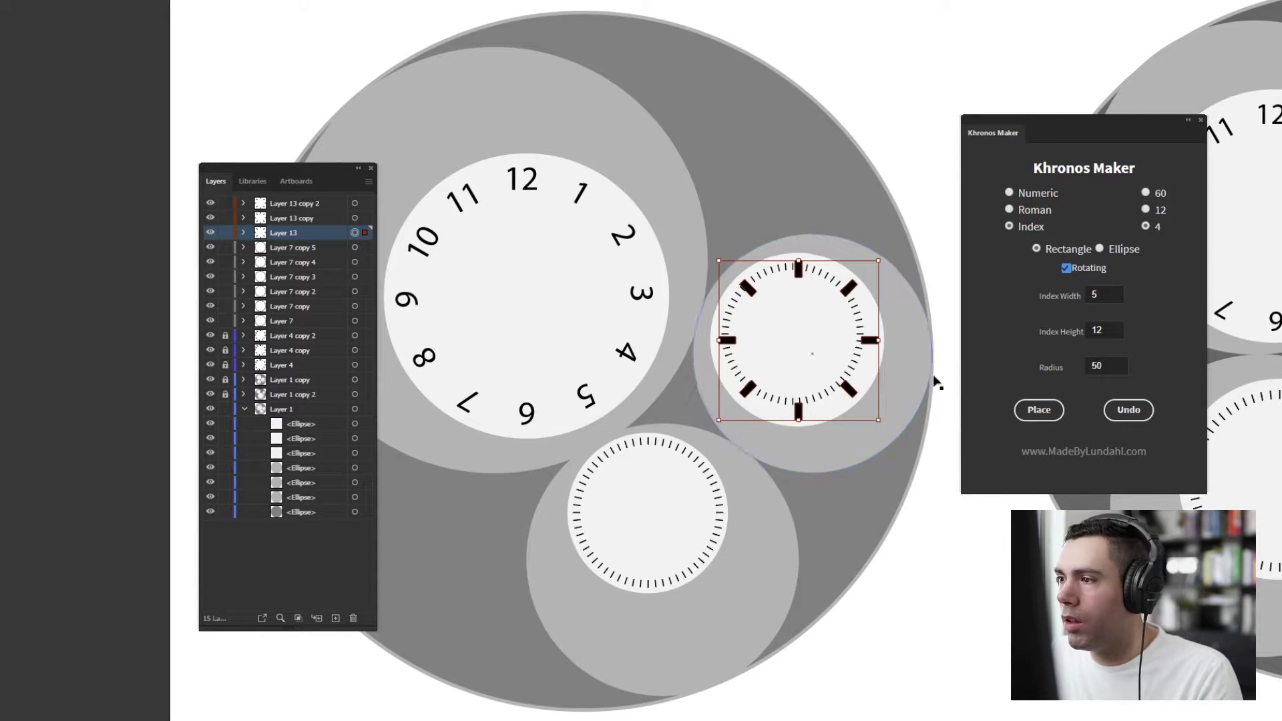
key("ctrl+z")
key("ctrl+z")
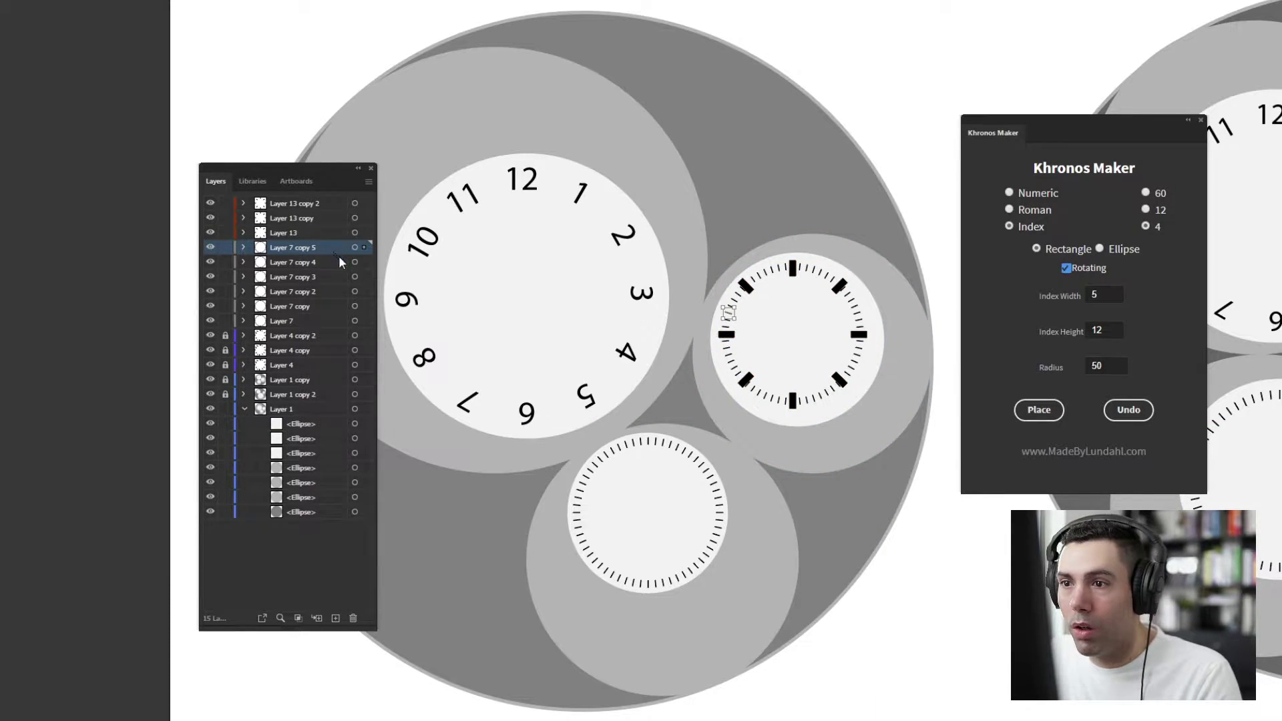
- Scale the index marks and minute track together to fit the enlarged face of the first arrangement's right subdial
left_click(355, 232)
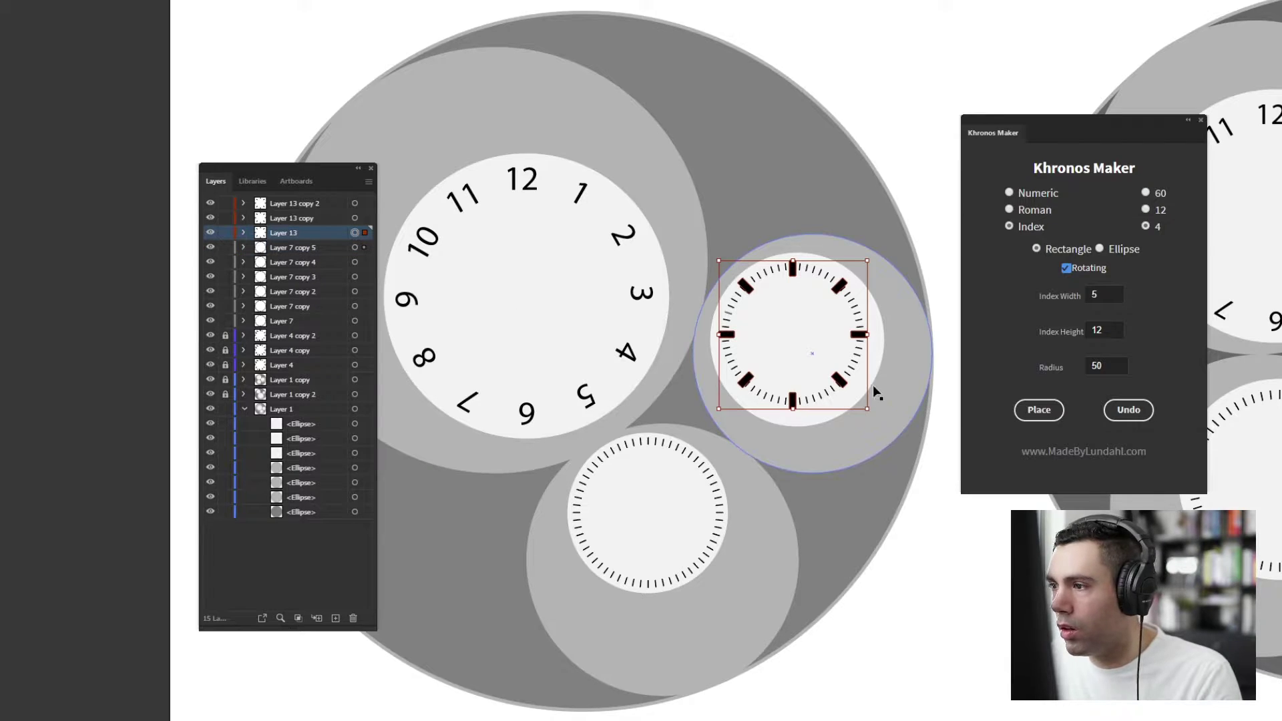
key("ctrl+z")
key("ctrl+z")
left_click_drag(867, 410, 878, 423, "shift")
left_click(355, 232, "shift")
key("Left")
key("Left")
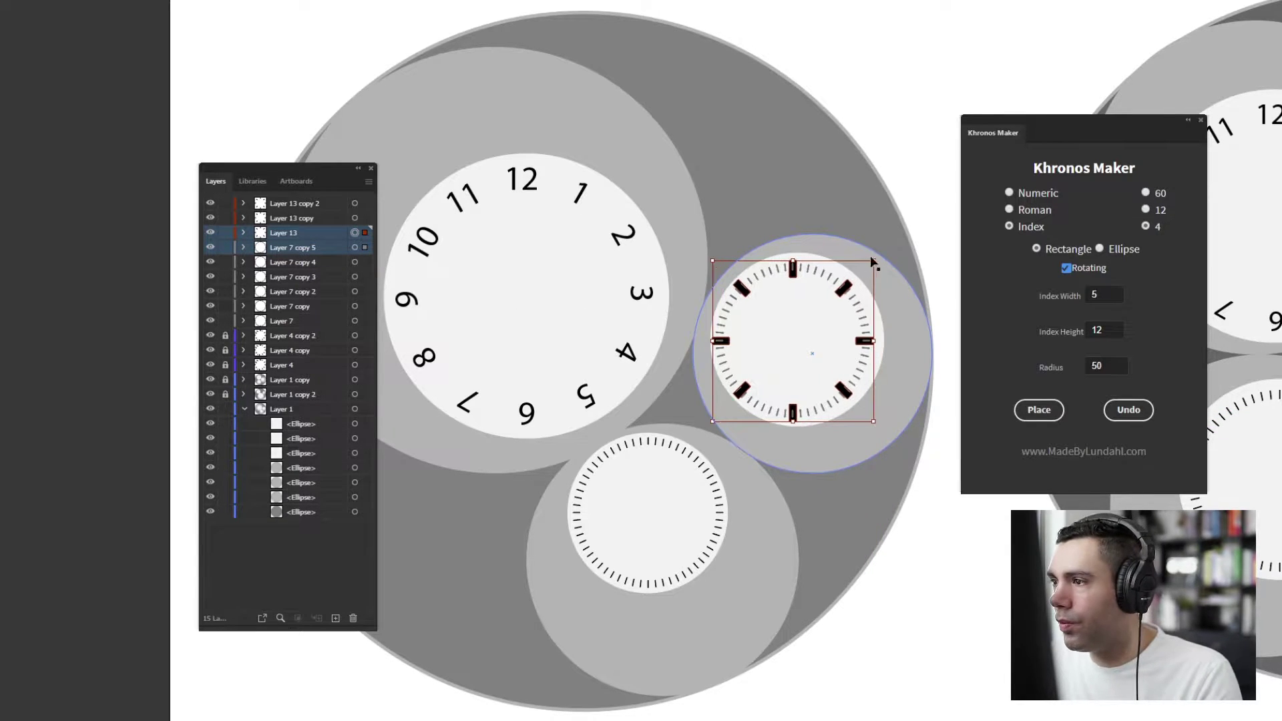
left_click_drag(875, 261, 878, 260)
left_click(918, 215)
- Enlarge the white face of the first arrangement's main dial toward its upper-left
left_click_drag(699, 272, 677, 176, "ctrl")
left_click(693, 300)
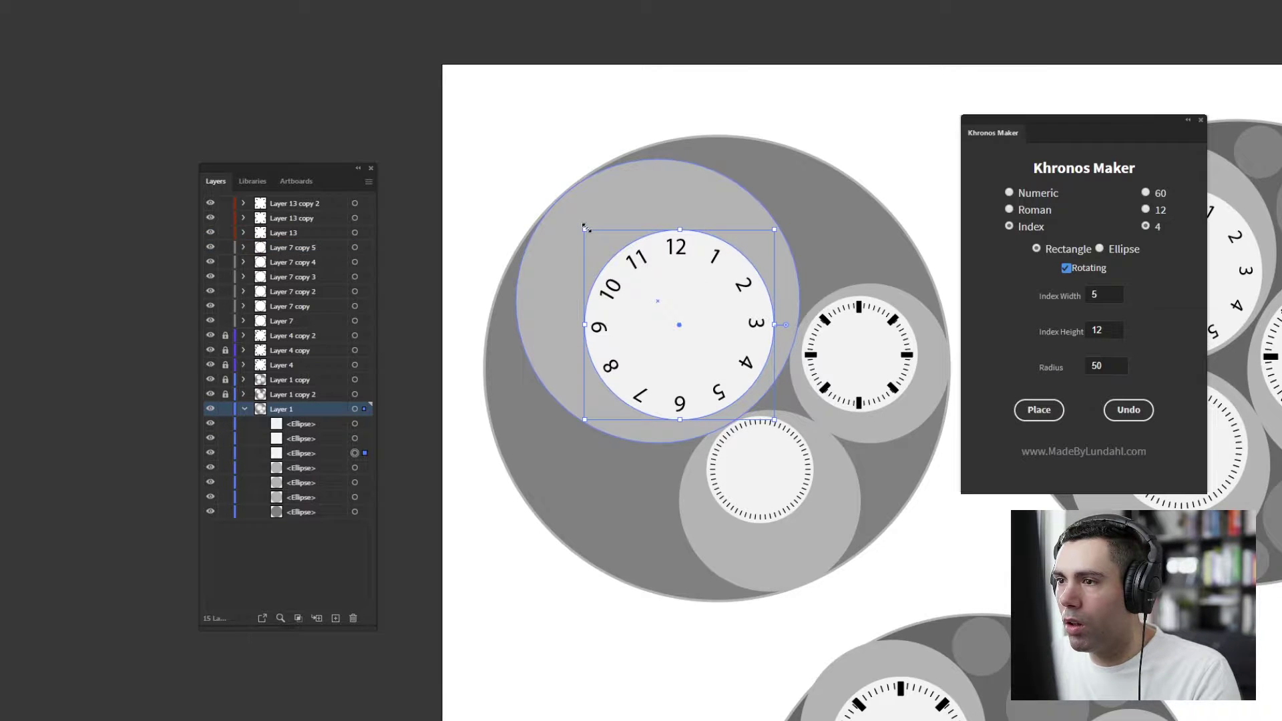
left_click_drag(591, 228, 572, 218)
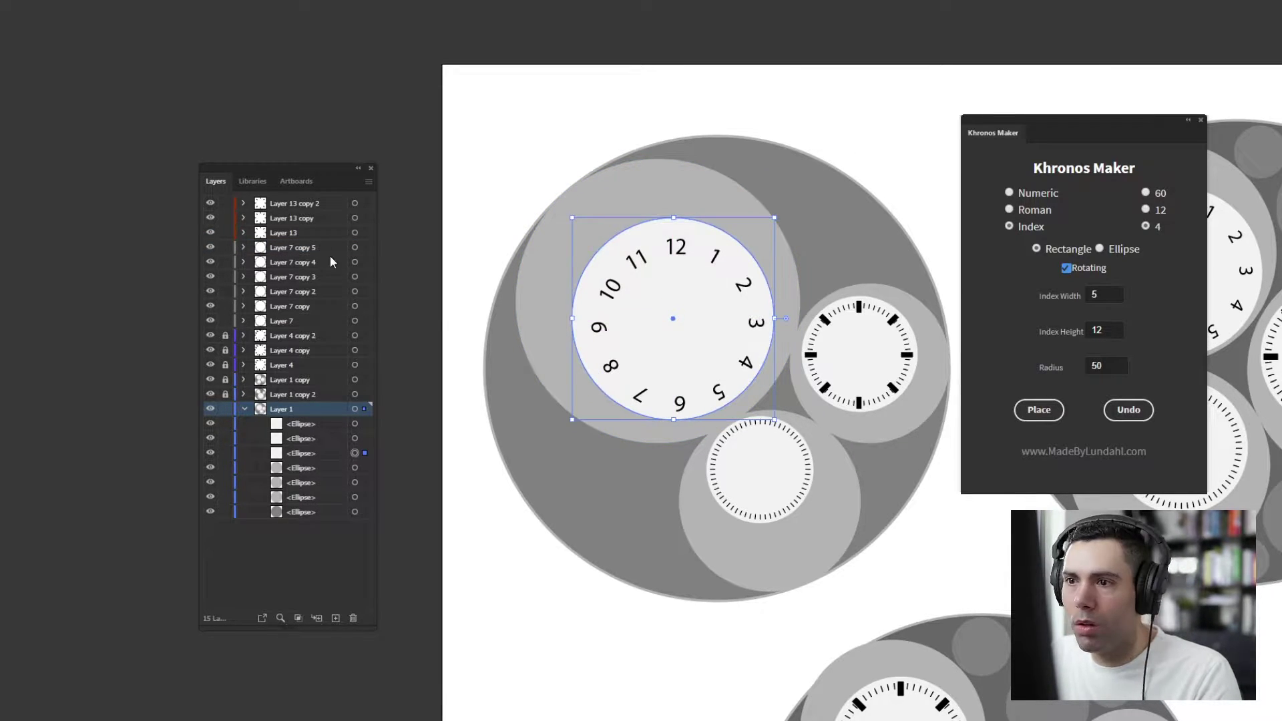
- Find the first arrangement's numerals on Layer 4 and scale them up to fit the enlarged main dial face
left_click(365, 306)
left_click(364, 292)
left_click(363, 277)
left_click(364, 261)
left_click(364, 350)
left_click(364, 336)
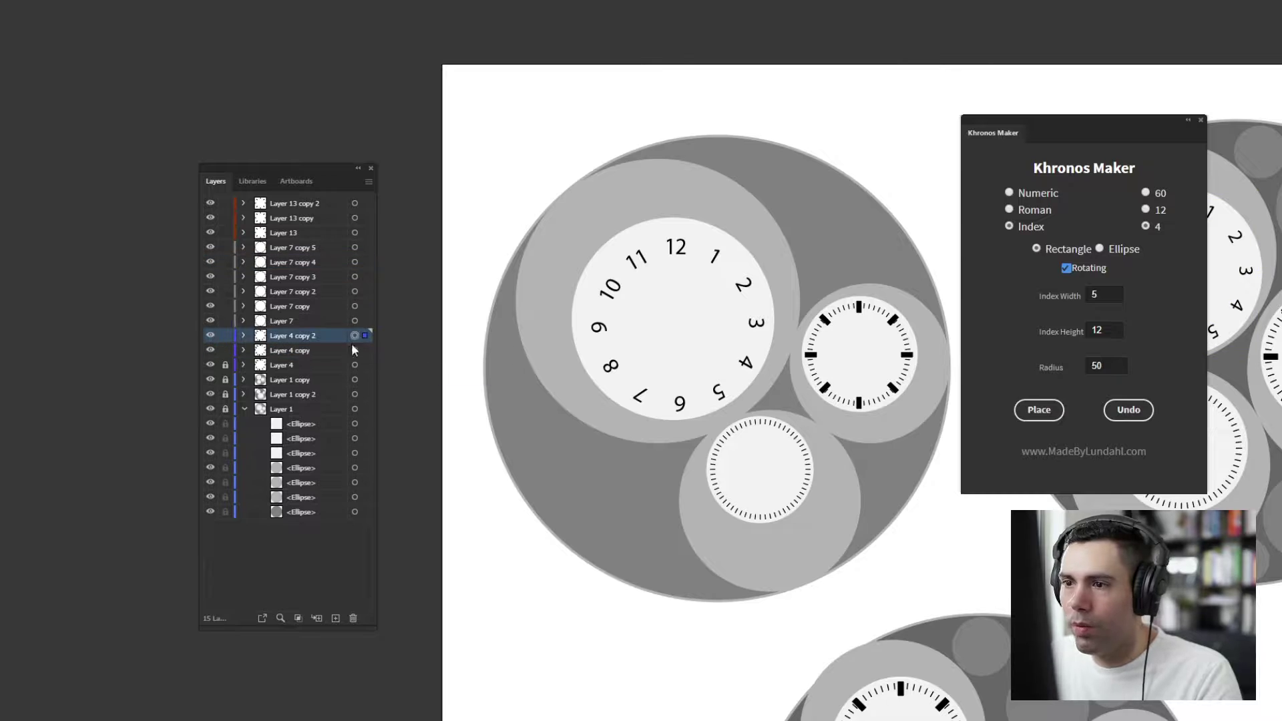
left_click(365, 365)
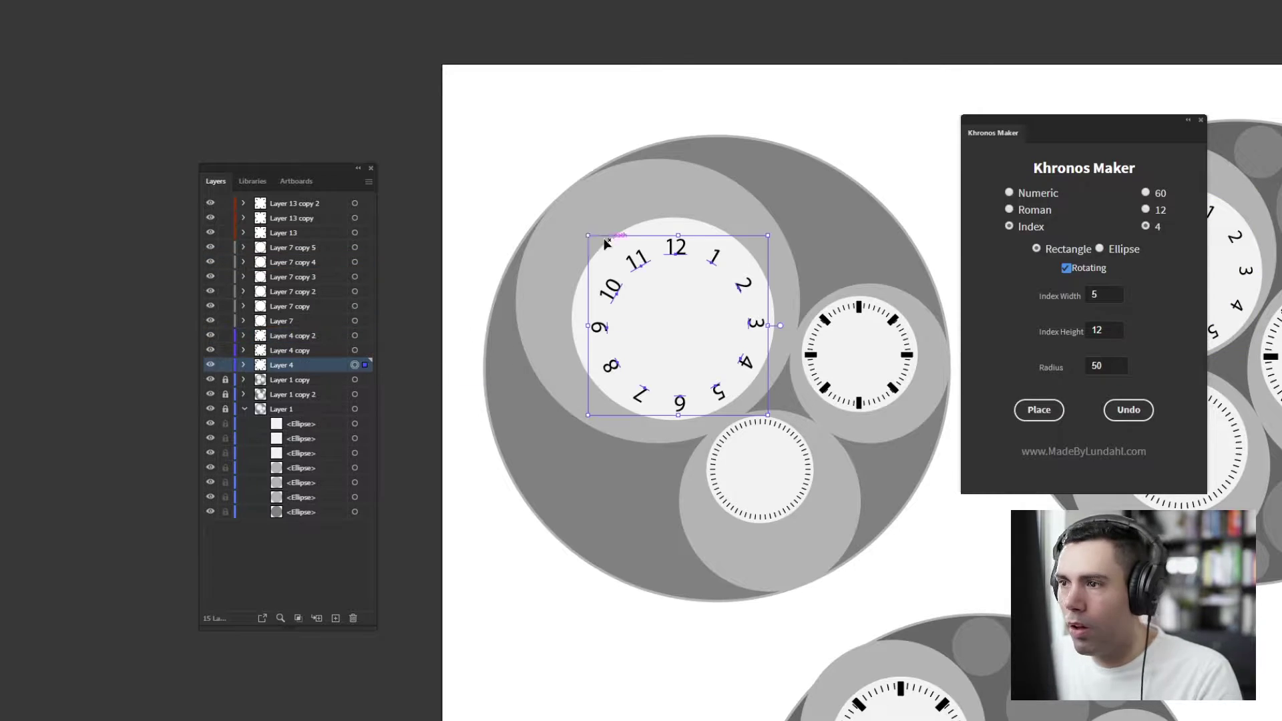
left_click_drag(587, 235, 576, 223, "shift")
left_click_drag(772, 419, 768, 415, "shift")
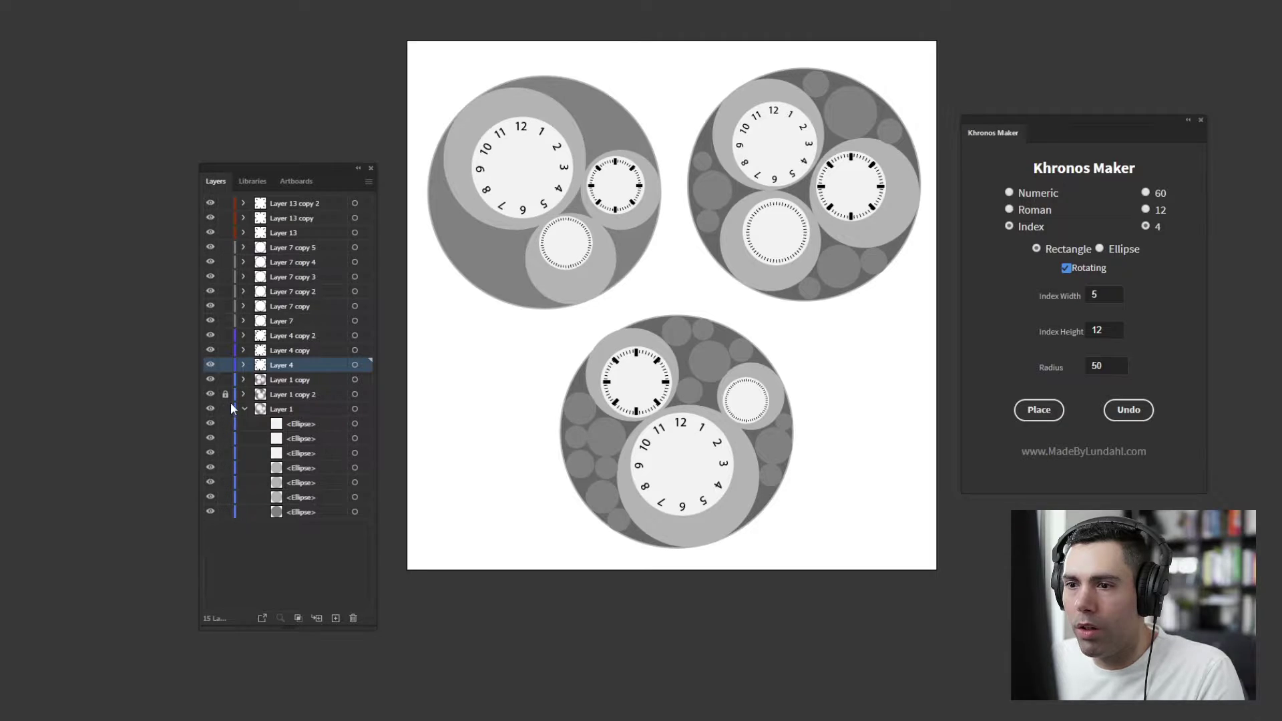
- Fill the first arrangement's largest inner grey circle with a radial gradient that has a light highlight near its upper edge
left_click(300, 409)
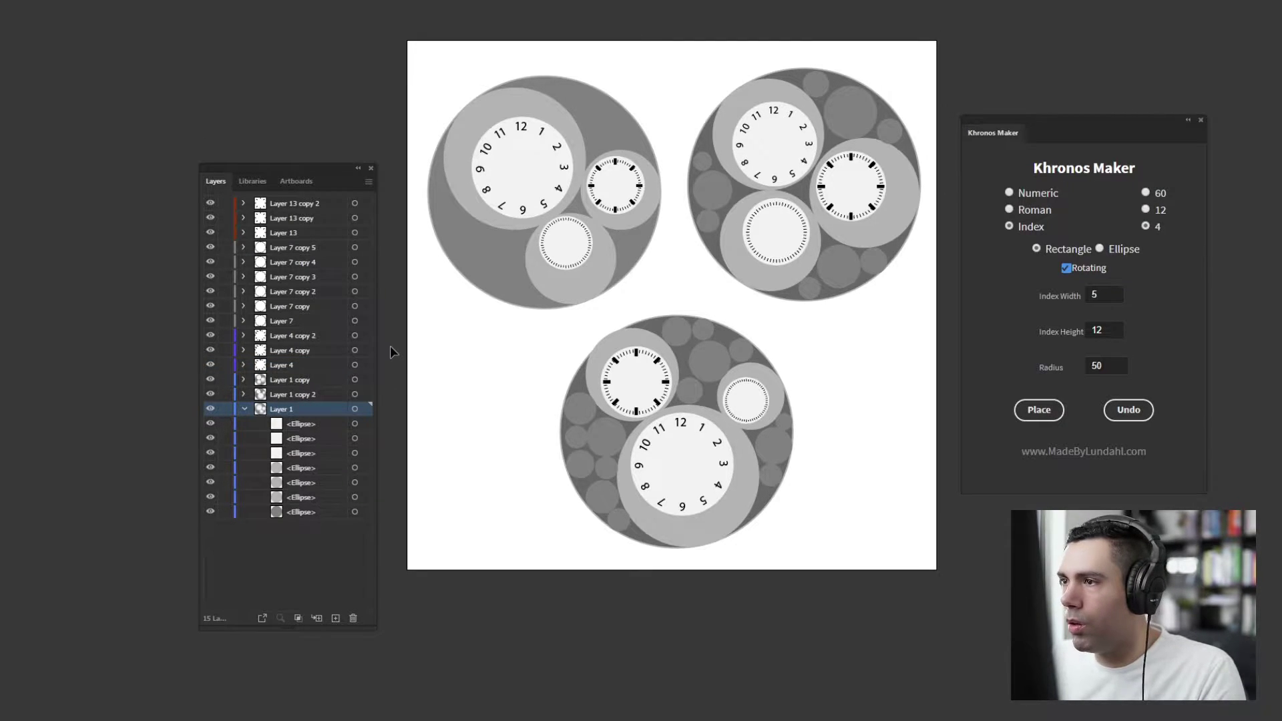
scroll(801, 87, "up", 2)
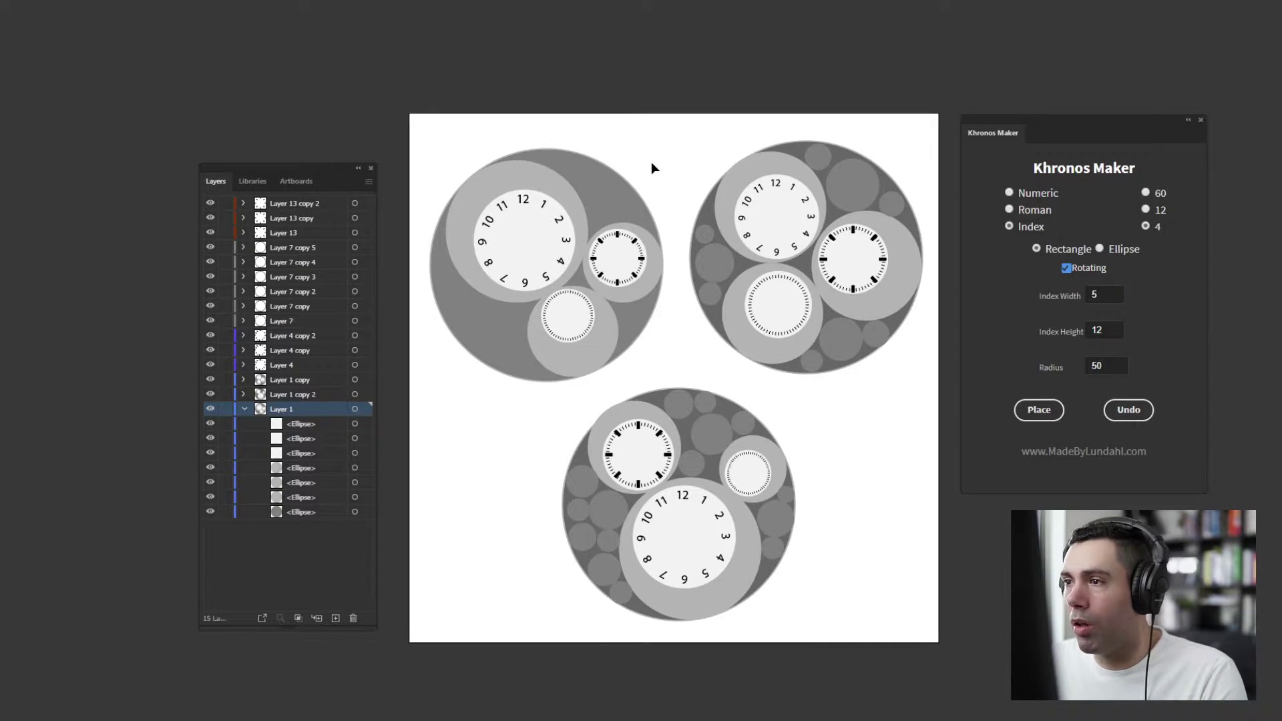
mouse_move(652, 167)
left_mouse_down()
mouse_move(678, 170)
mouse_move(655, 177)
left_mouse_up()
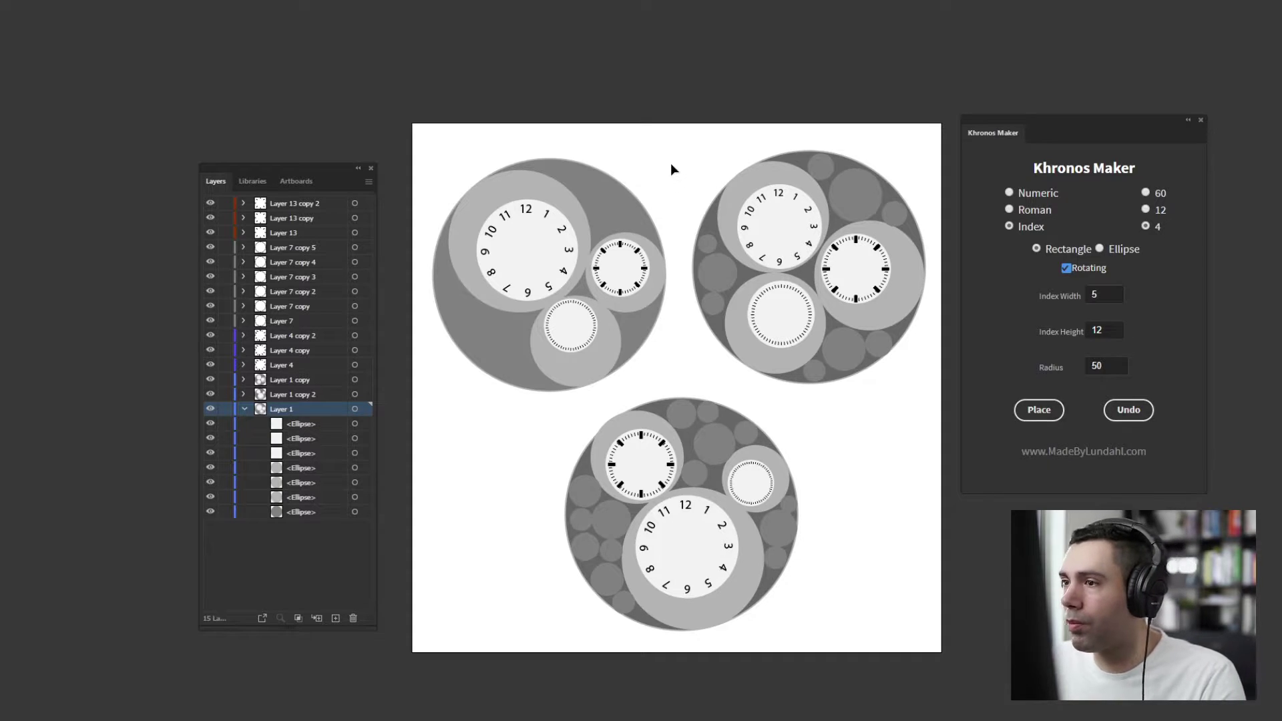
left_click(561, 194)
key("g")
left_click(560, 194)
left_click_drag(590, 241, 539, 241)
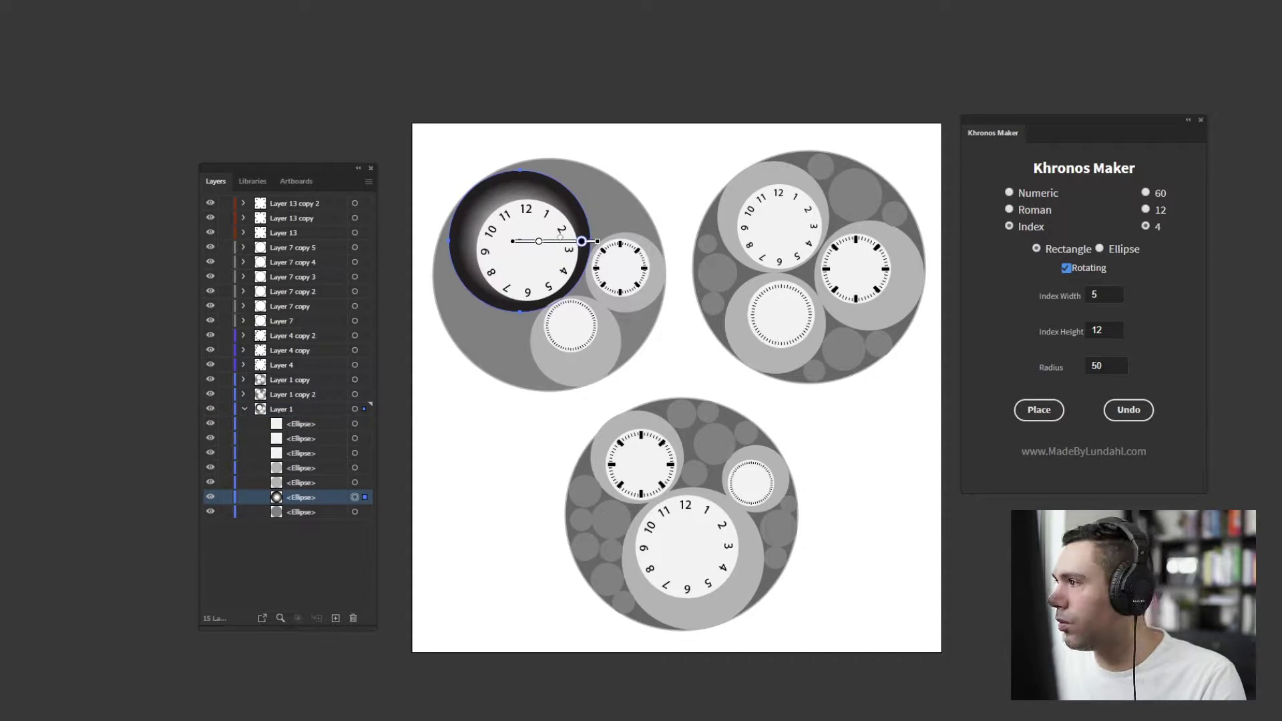
double_click(581, 241)
mouse_move(524, 292)
left_mouse_down()
mouse_move(484, 293)
mouse_move(498, 292)
left_mouse_up()
left_click(512, 243)
mouse_move(512, 243)
left_mouse_down()
mouse_move(520, 201)
mouse_move(539, 187)
mouse_move(506, 186)
left_mouse_up()
left_click_drag(532, 304, 537, 314)
- Apply the light-to-dark grey gradient to the grey circle around the first arrangement's right subdial, with its highlight toward the top
left_click(654, 276, "ctrl")
left_click(654, 276)
left_click_drag(625, 271, 612, 232)
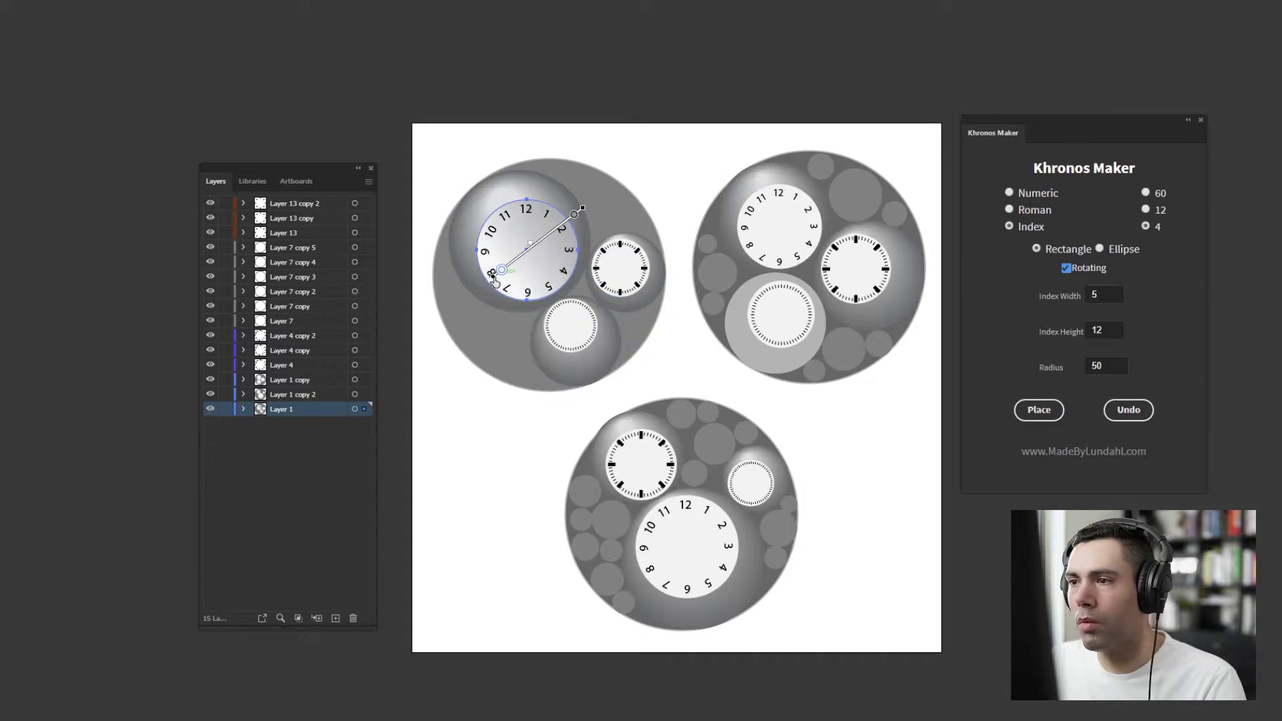
- Shade the first arrangement's main and right dial faces with diagonal gradients, and place a small gradient cap at the right subdial's centre
left_click_drag(490, 174, 526, 252)
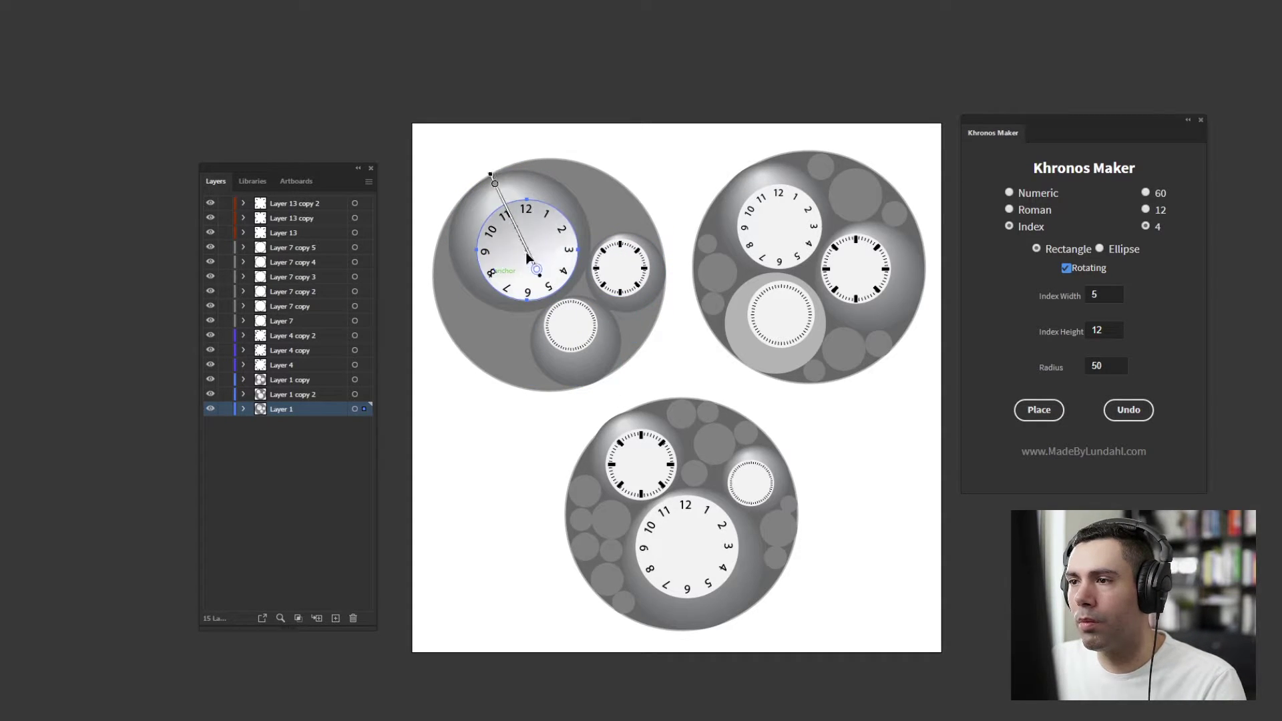
left_click_drag(505, 206, 552, 301)
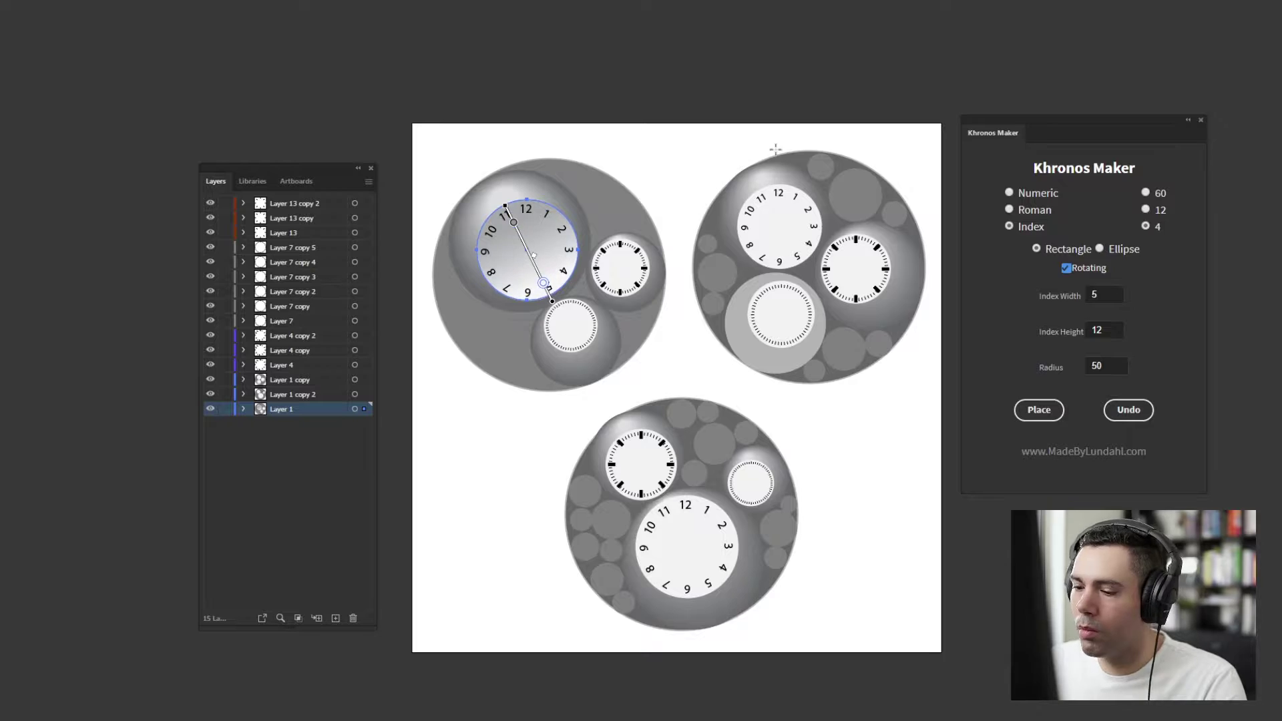
left_click(630, 271, "ctrl")
left_click(629, 271)
left_click_drag(630, 297, 607, 230)
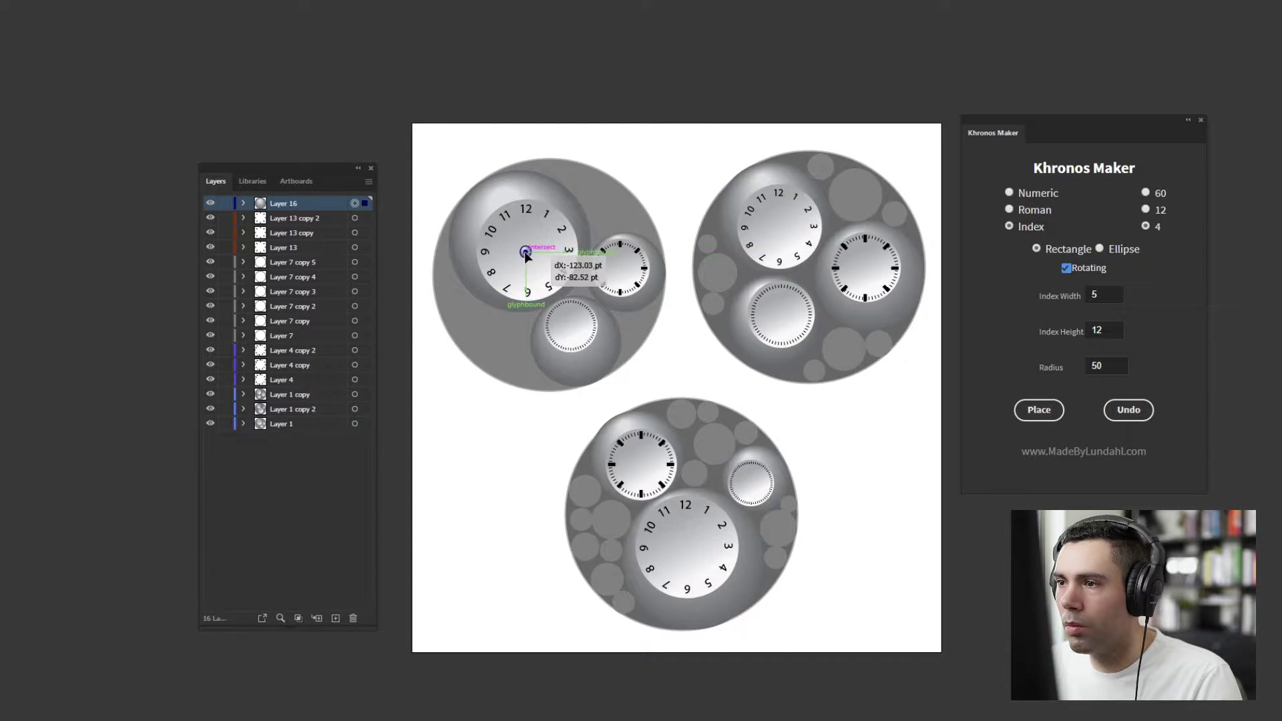
left_click_drag(529, 263, 620, 267)
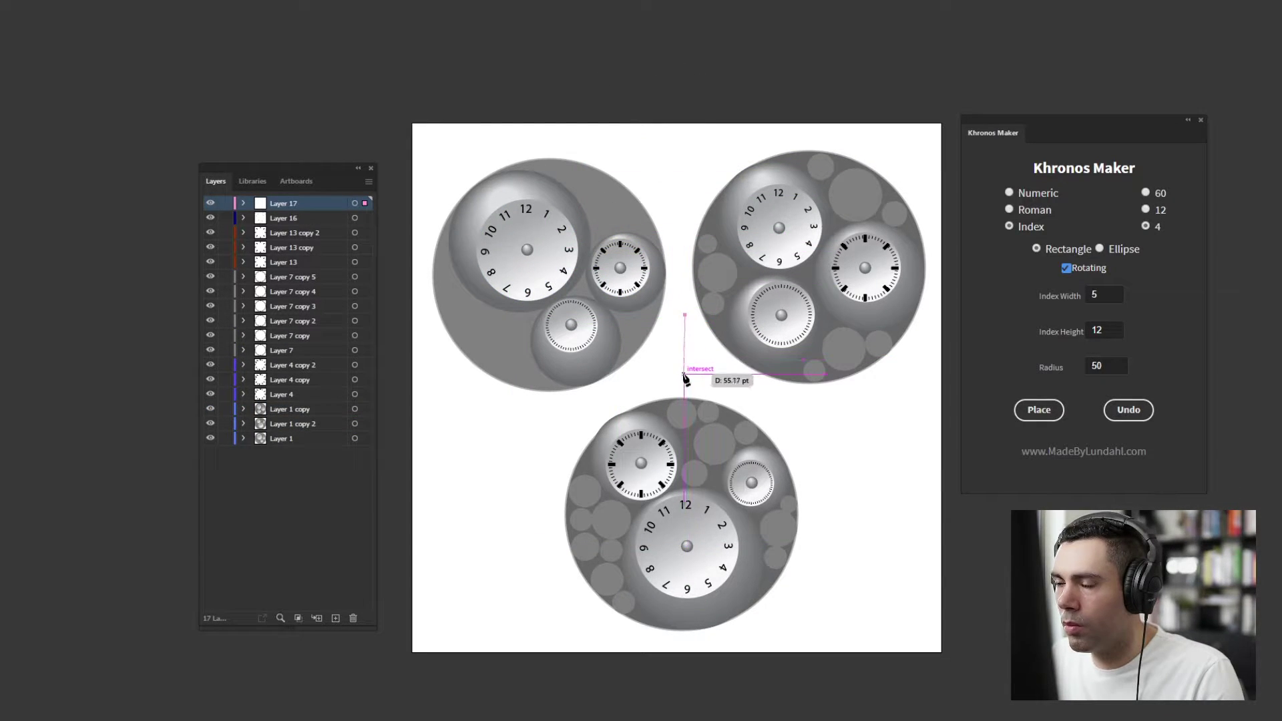
- Draw a narrow tapered hand with the Pen tool in the empty space between the arrangements and fill it black
left_click(684, 374)
key("shift+x")
left_click(682, 391)
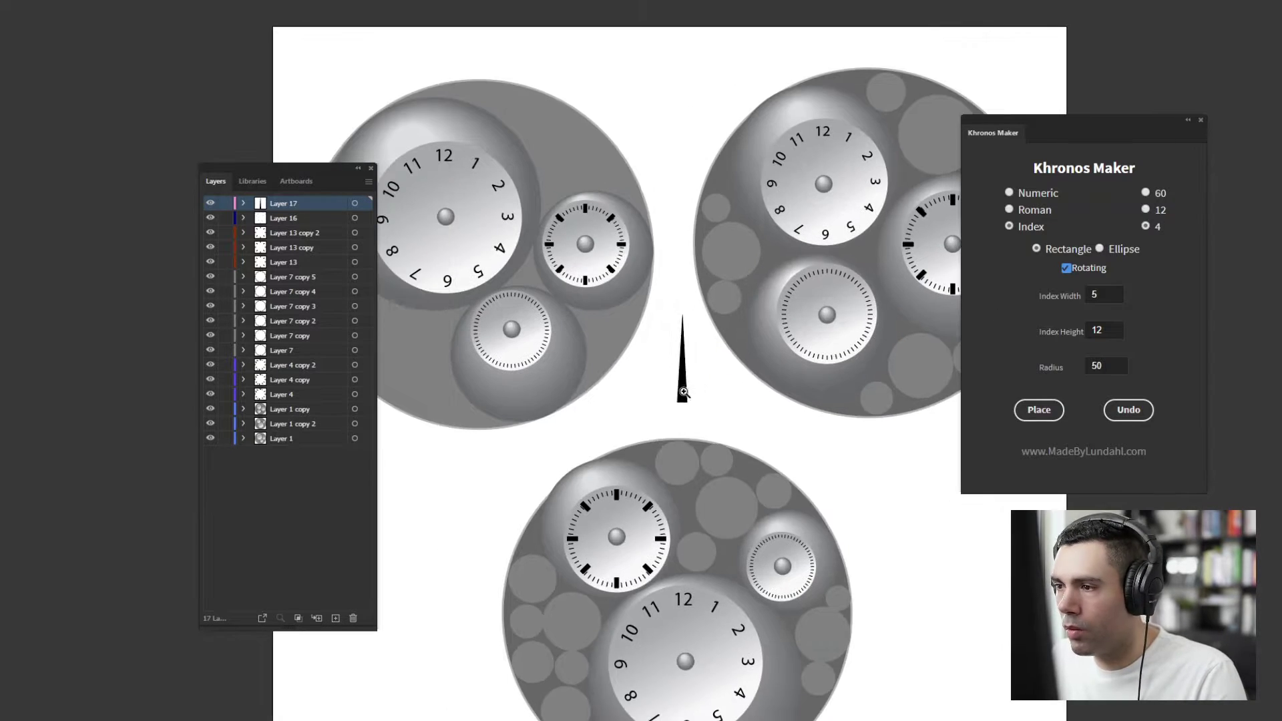
- Place the hand on the first arrangement's main dial, order Layer 17 below the centre caps on Layer 16, and position the subdial hands
left_click_drag(683, 392, 446, 207)
left_click_drag(444, 130, 445, 158)
left_click(659, 394)
left_click_drag(290, 203, 290, 225)
left_click_drag(452, 205, 561, 306)
left_click(555, 304)
- Copy the set of dial hands to the second and third arrangements and align them with the dial centres
left_click_drag(562, 262, 748, 261)
left_click(243, 218)
scroll(410, 266, "down", 1, "alt")
left_click_drag(747, 262, 658, 582, "alt")
scroll(711, 555, "up", 2, "alt")
left_click_drag(604, 615, 556, 470, "alt")
scroll(555, 470, "up", 1)
left_click_drag(314, 262, 322, 537)
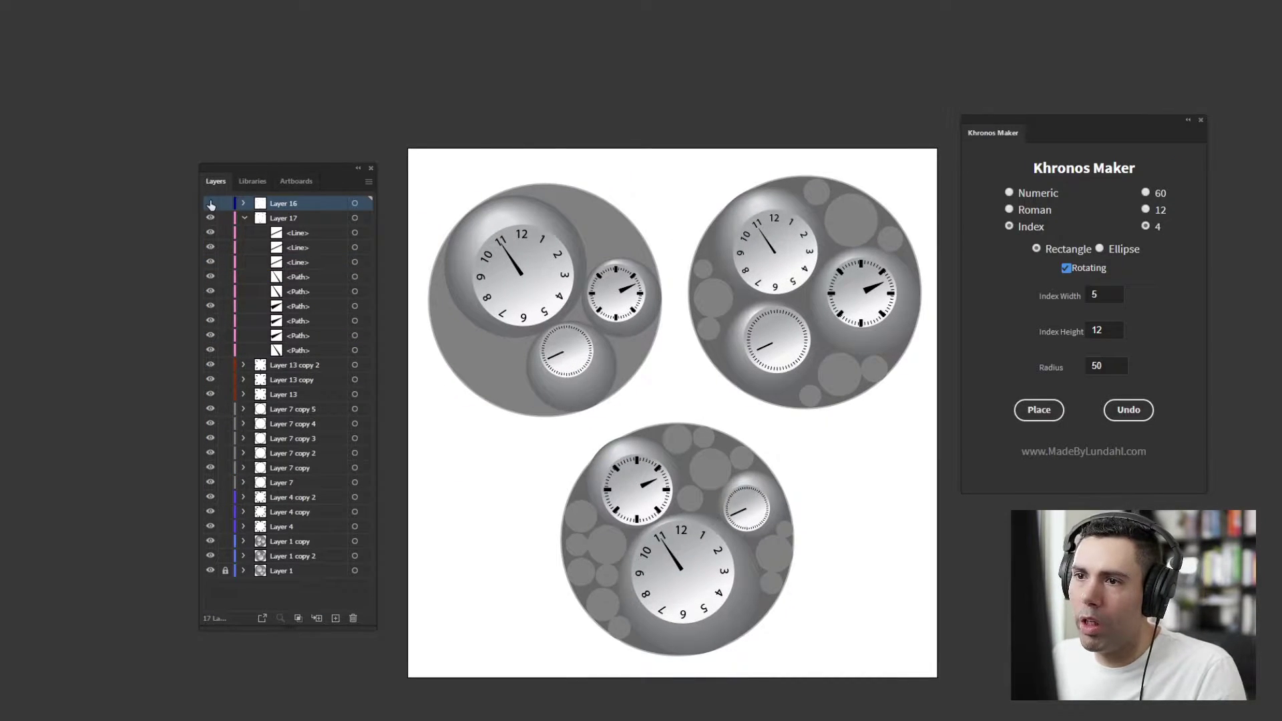
- Compare the dials with the centre caps on Layer 16 shown and hidden
left_click(210, 204)
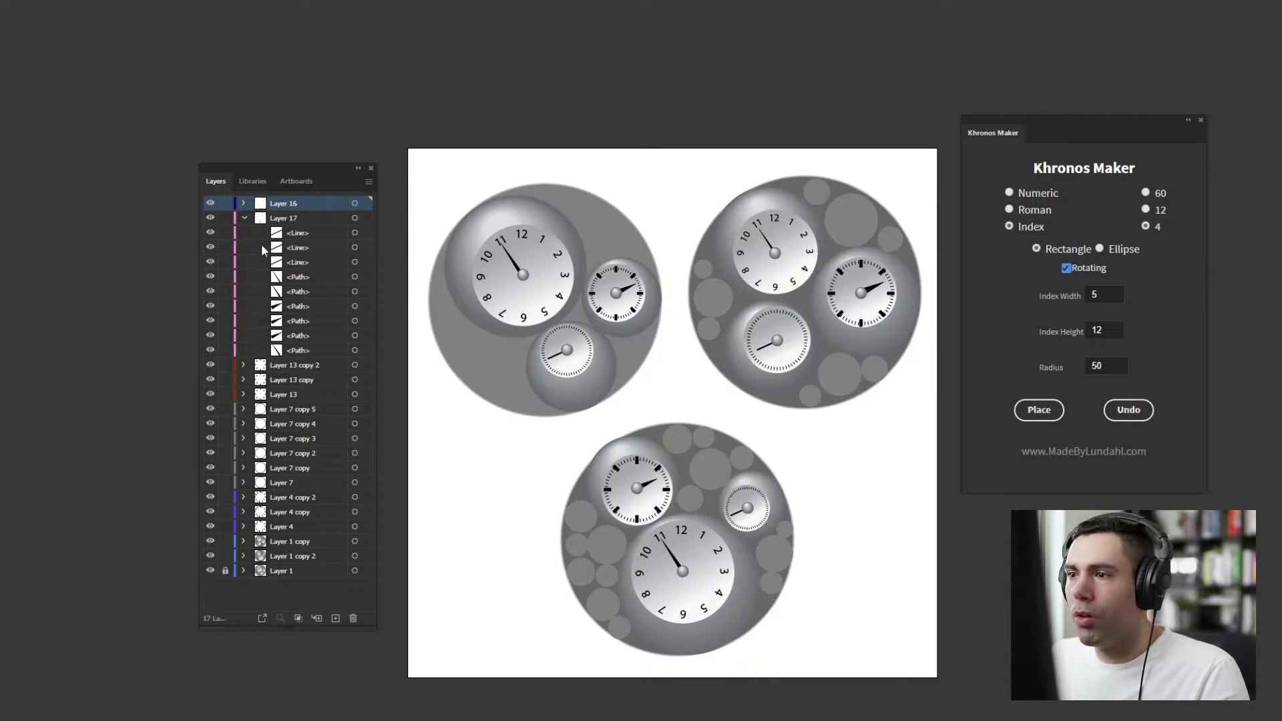
left_click(210, 203)
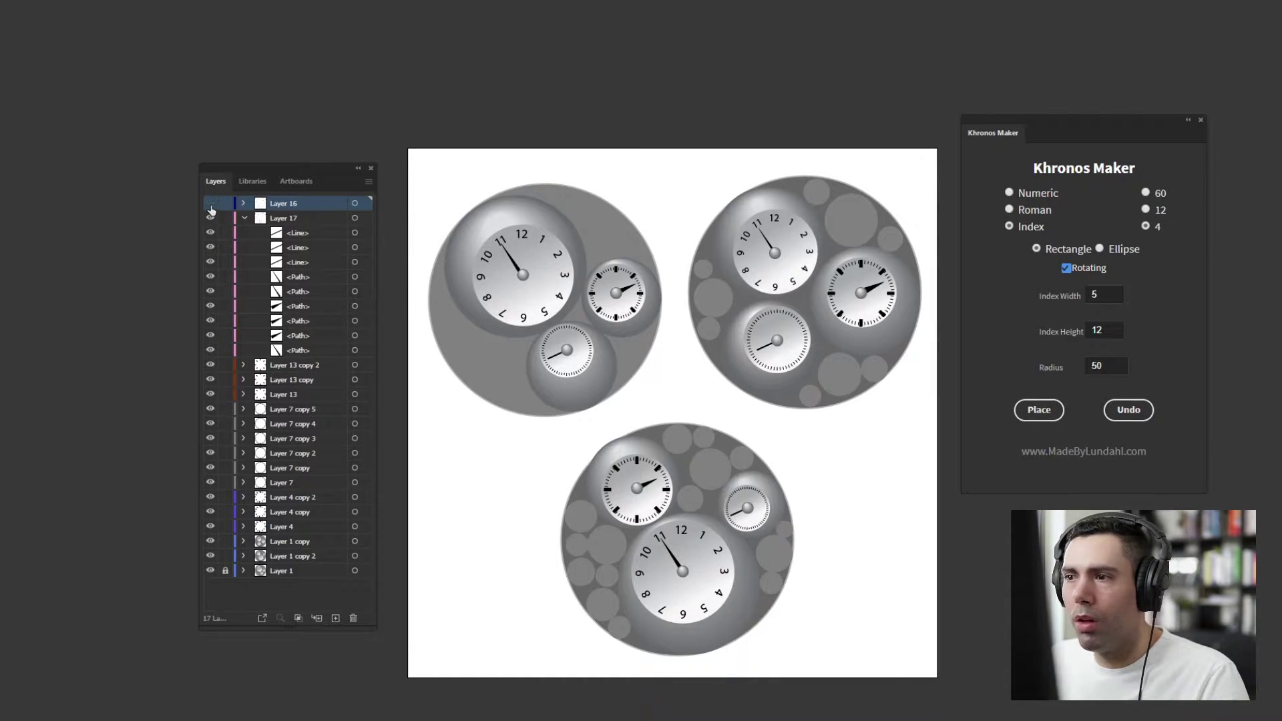
left_click_drag(699, 302, 705, 267)
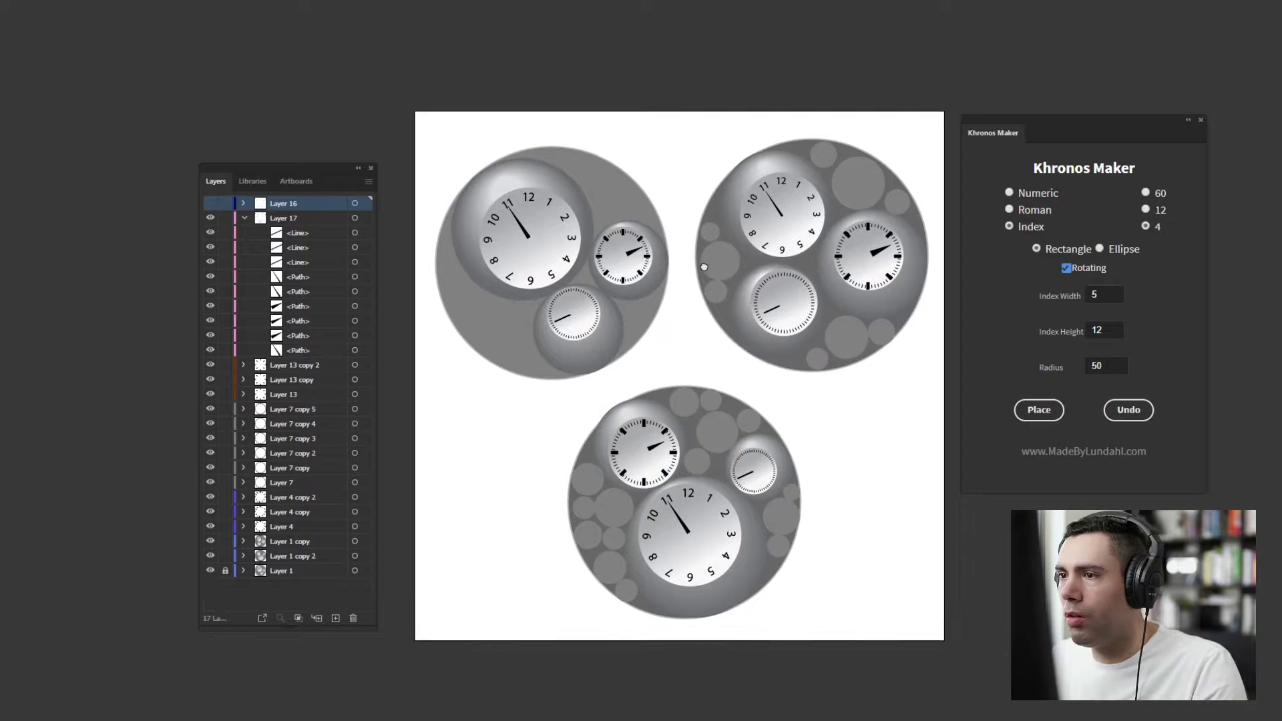
- Add soft drop shadows to the large inner circles, and fill a small circle at the third arrangement's left edge with a light-to-dark gradient
left_click(760, 275)
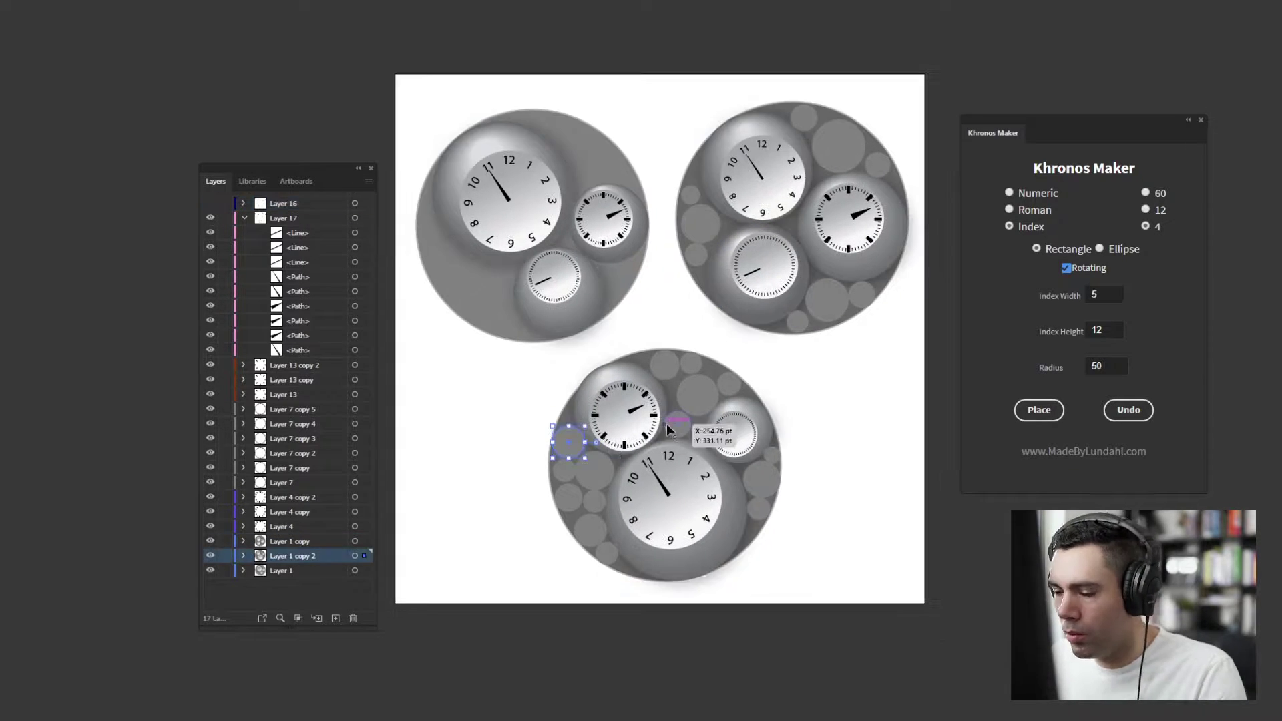
left_click(568, 440)
left_click_drag(562, 441, 561, 431)
double_click(575, 455)
left_click(528, 588)
left_click(572, 451)
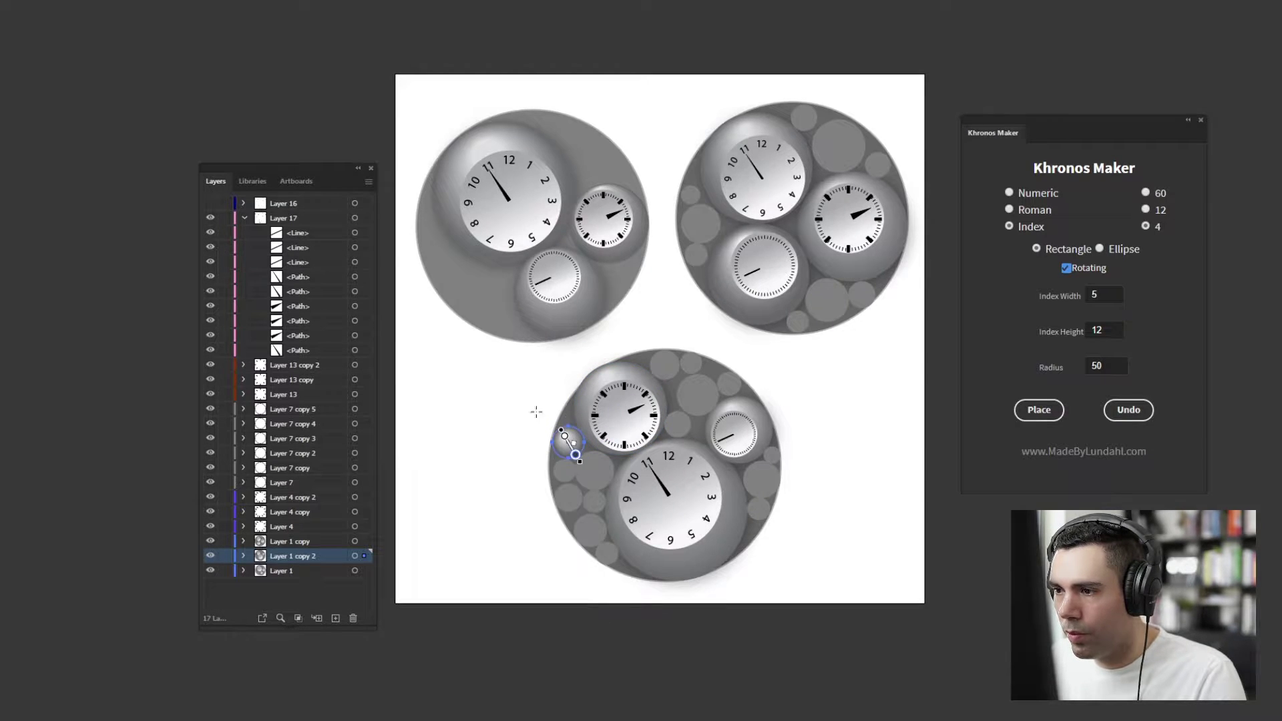
key("v")
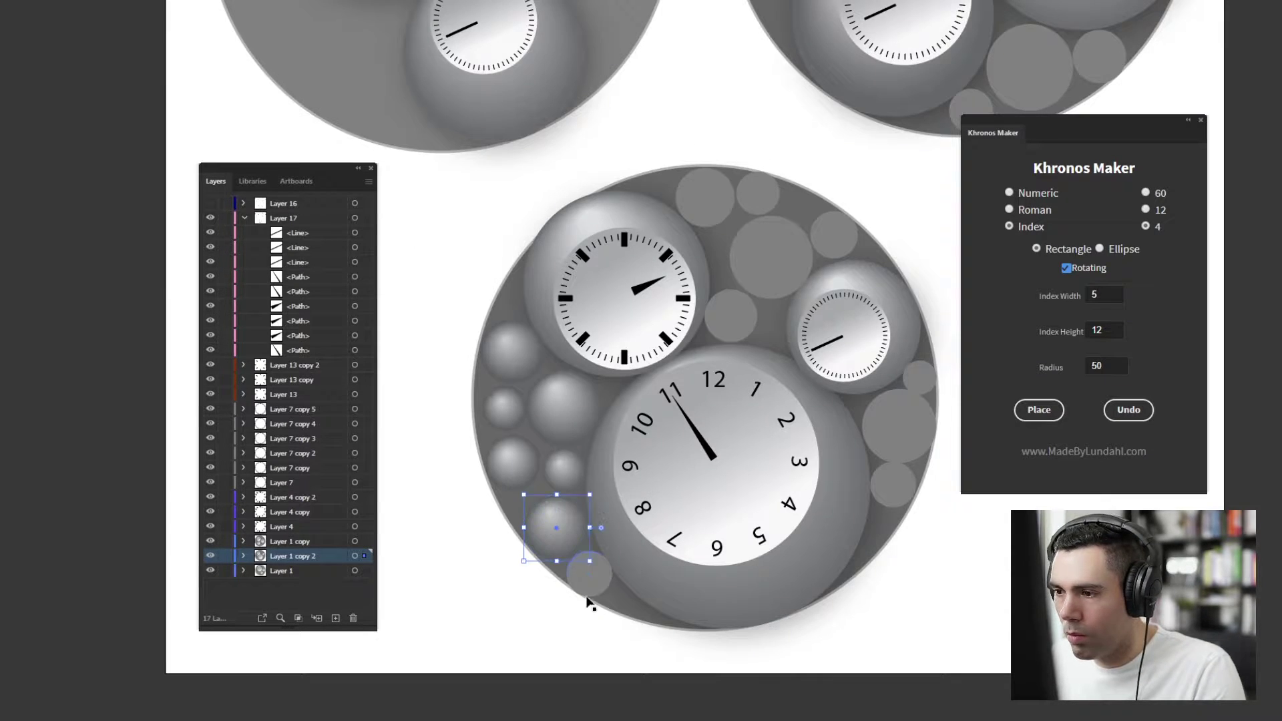
- Fill the small circles at the third arrangement's lower-left edge and upper rim with the same light-to-dark gradient as their neighbours
left_click(591, 586)
key("g")
left_click_drag(586, 569, 600, 592)
key("v")
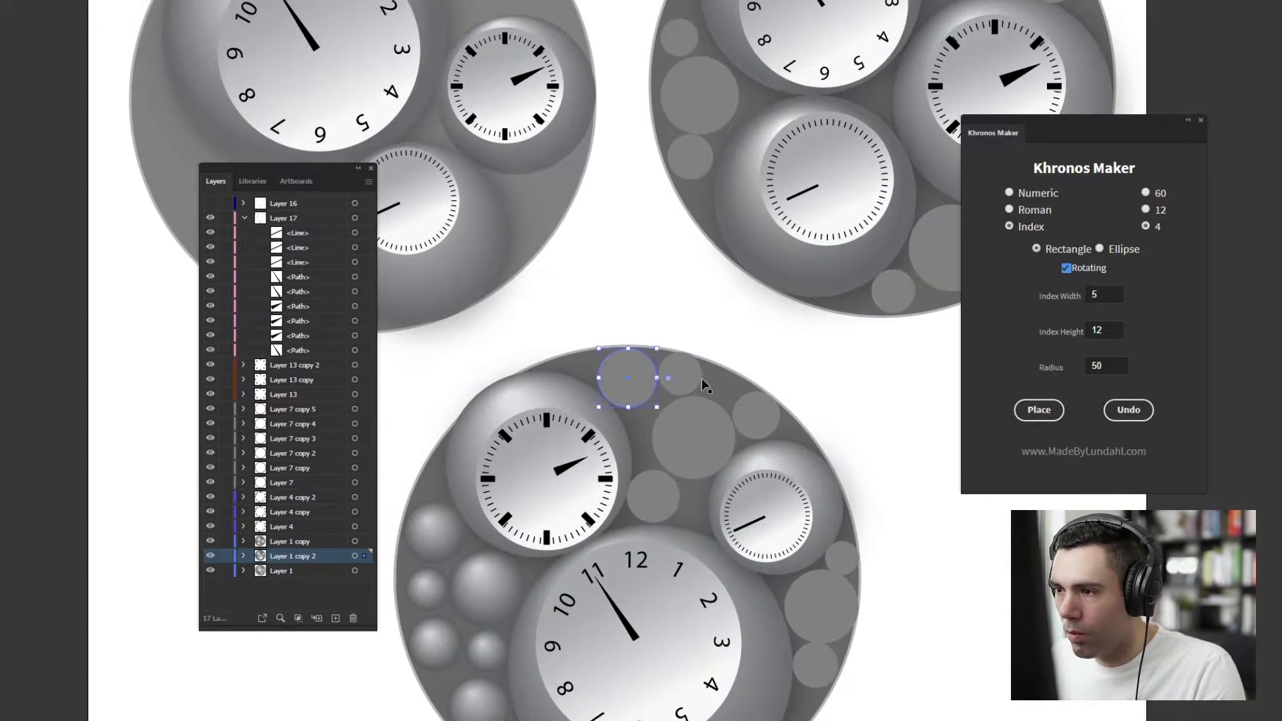
left_click_drag(675, 363, 691, 392)
key("v")
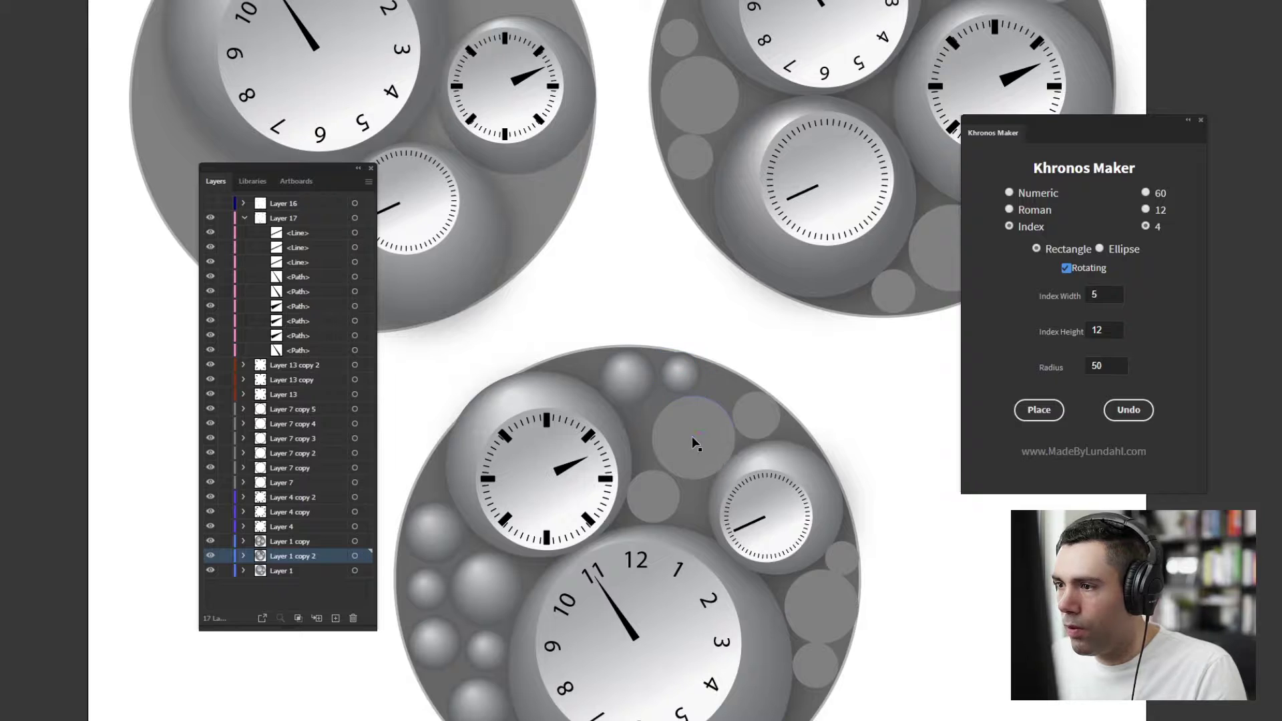
- Shade the third arrangement's larger filler circle between the upper subdials and its small neighbours with the gradient, angling the highlights up and left
left_click(694, 437)
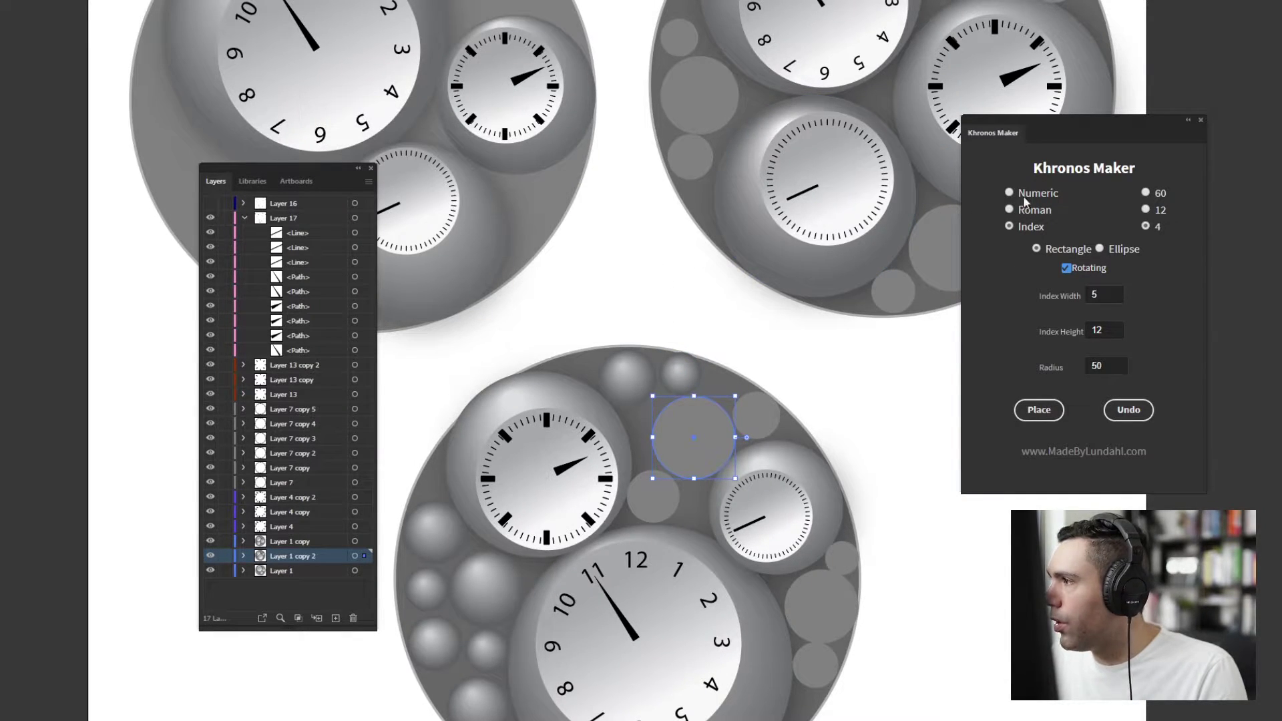
key("g")
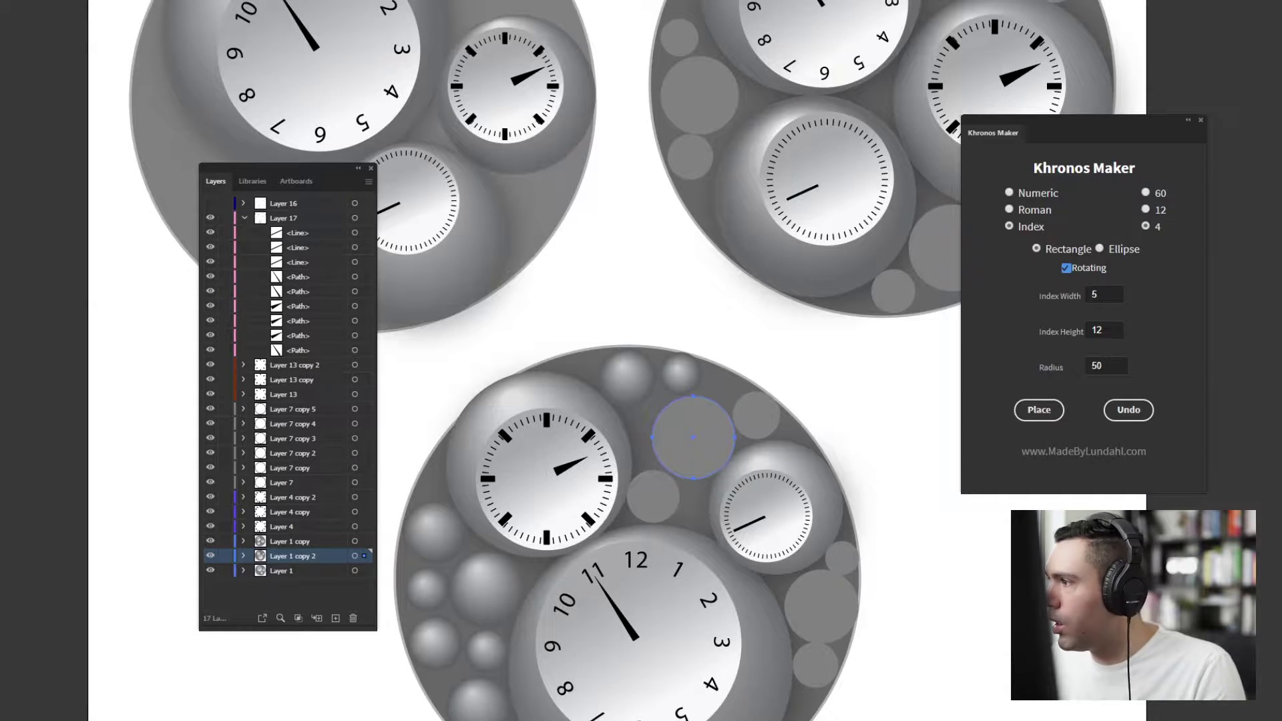
key("period")
left_click_drag(683, 437, 680, 406)
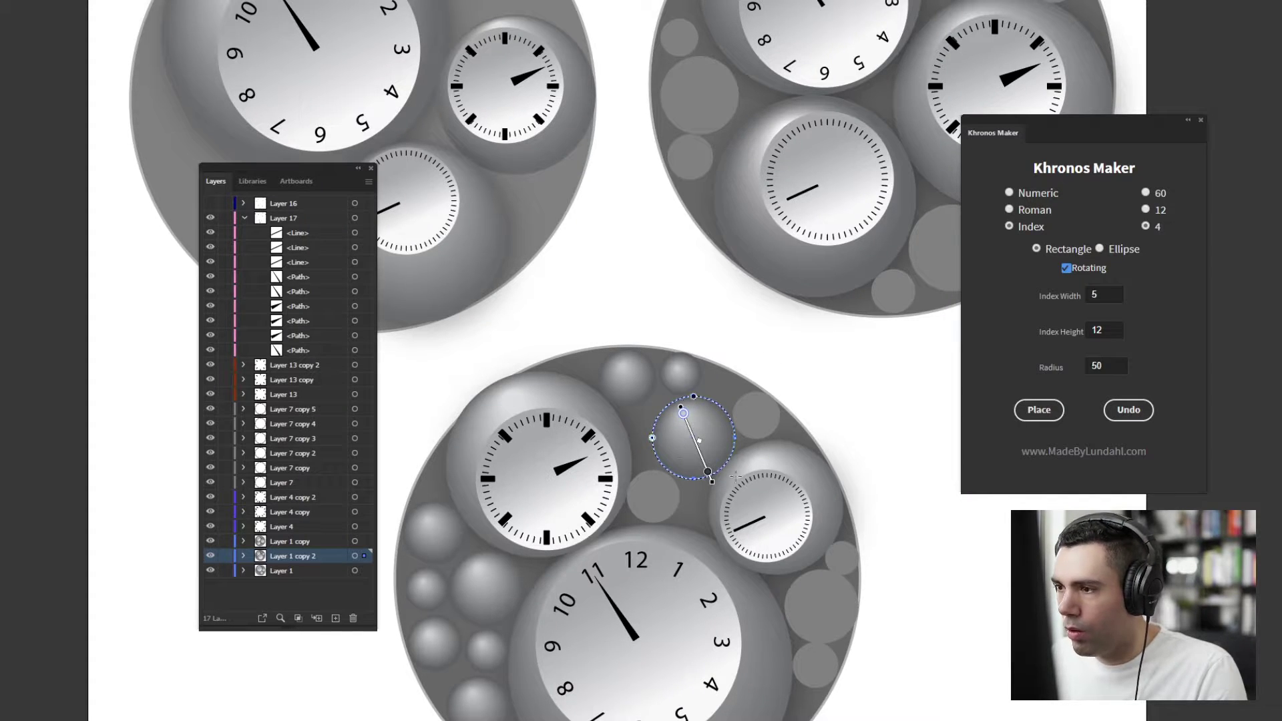
key("v")
left_click(756, 414)
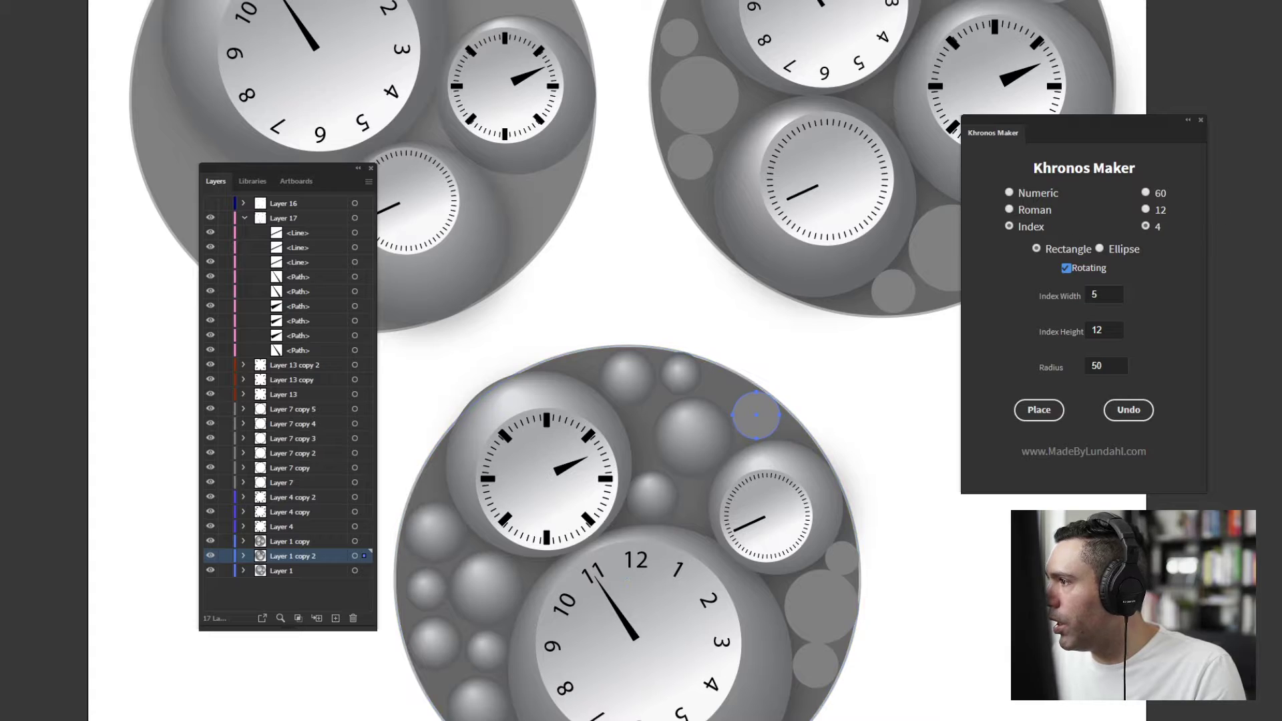
key("g")
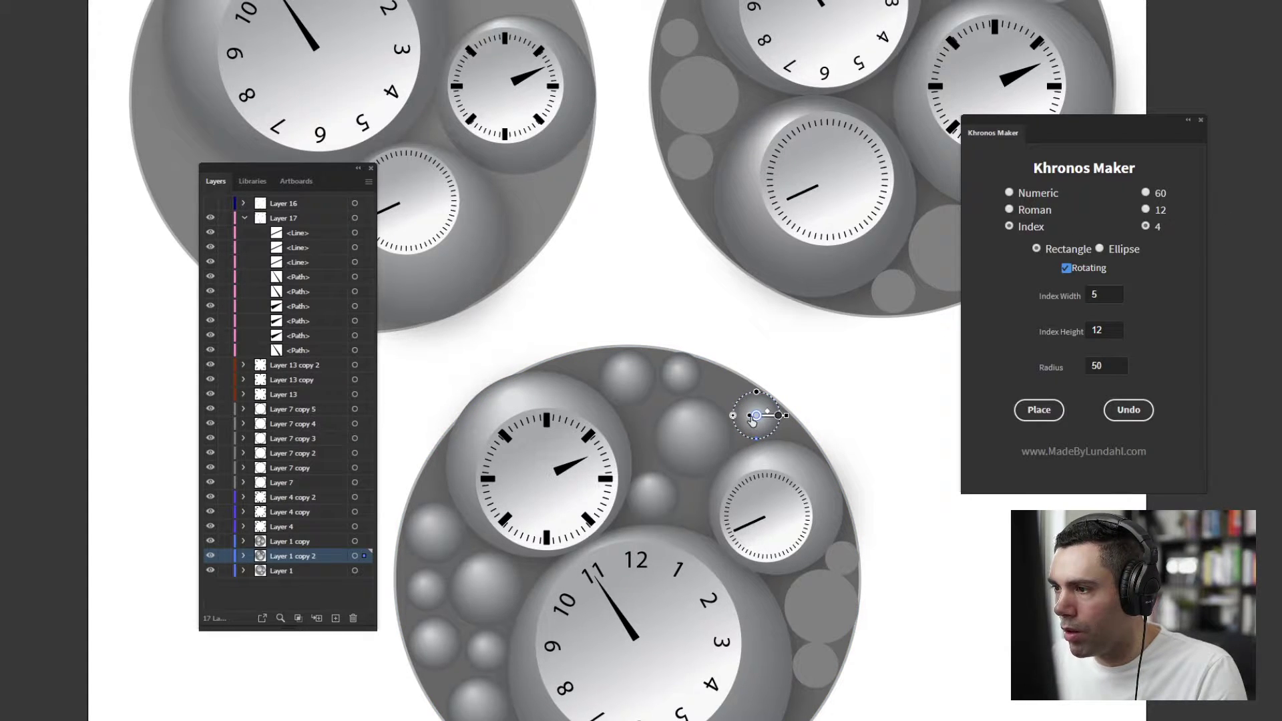
left_click_drag(748, 415, 748, 399)
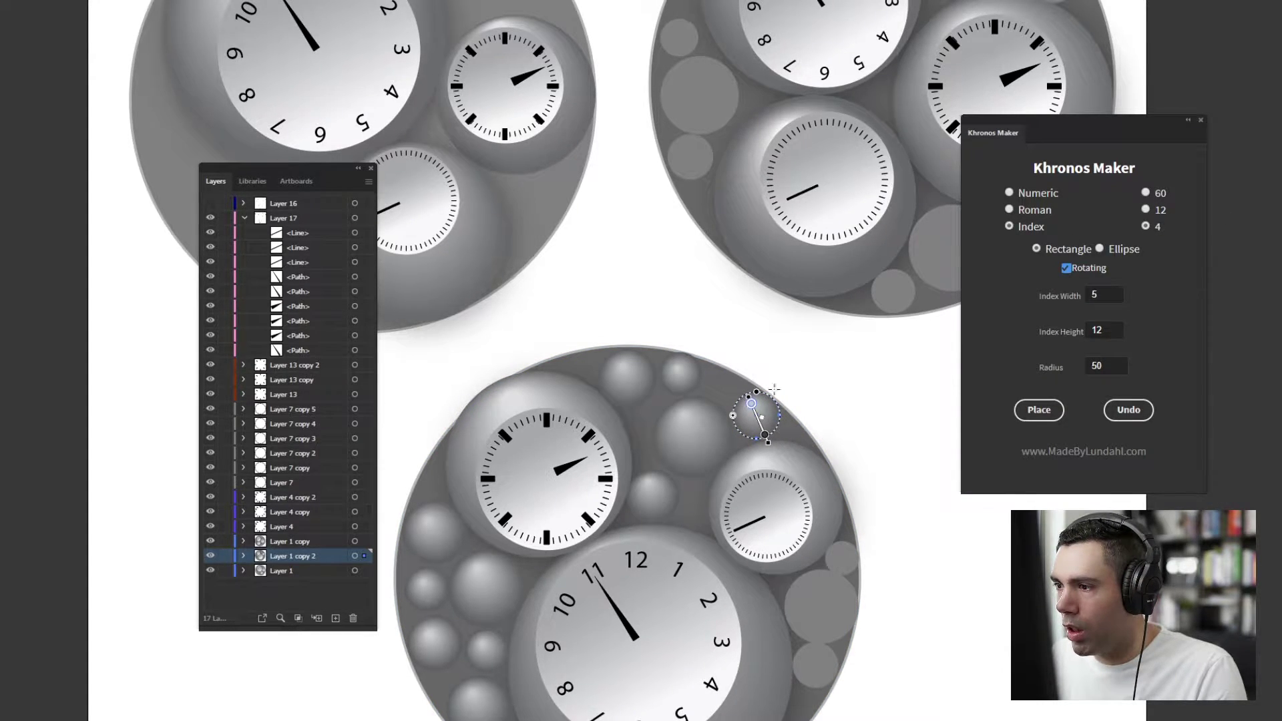
left_click(746, 451, "ctrl")
left_click_drag(746, 451, 733, 360)
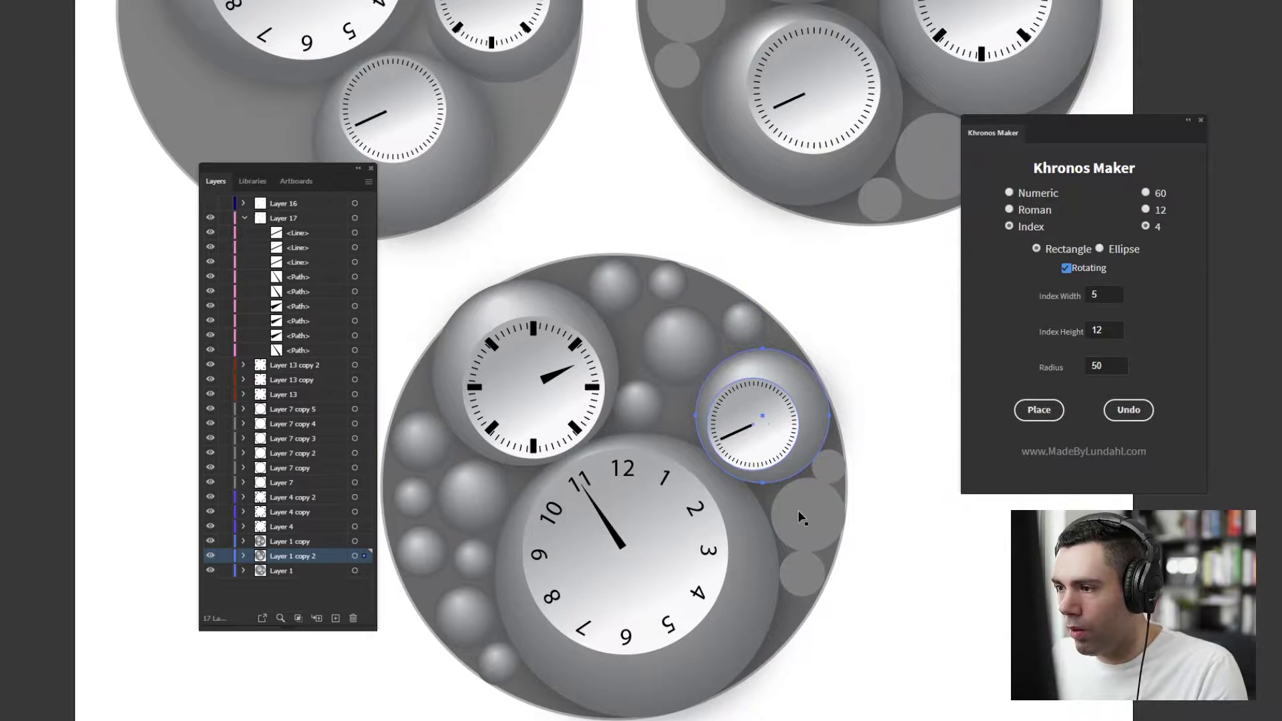
- Fill the circles along the third arrangement's right edge and the second arrangement's filler circles with the same light-to-dark gradient
key("v")
left_click(803, 527)
key("g")
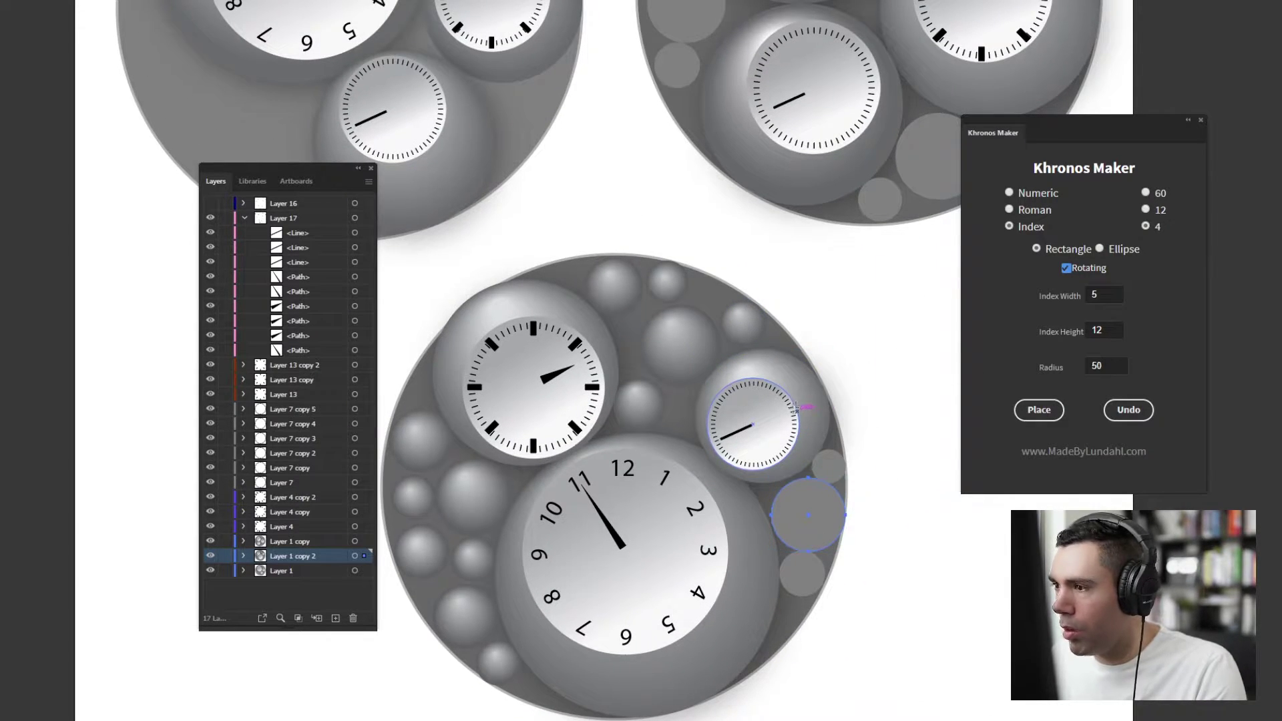
key("period")
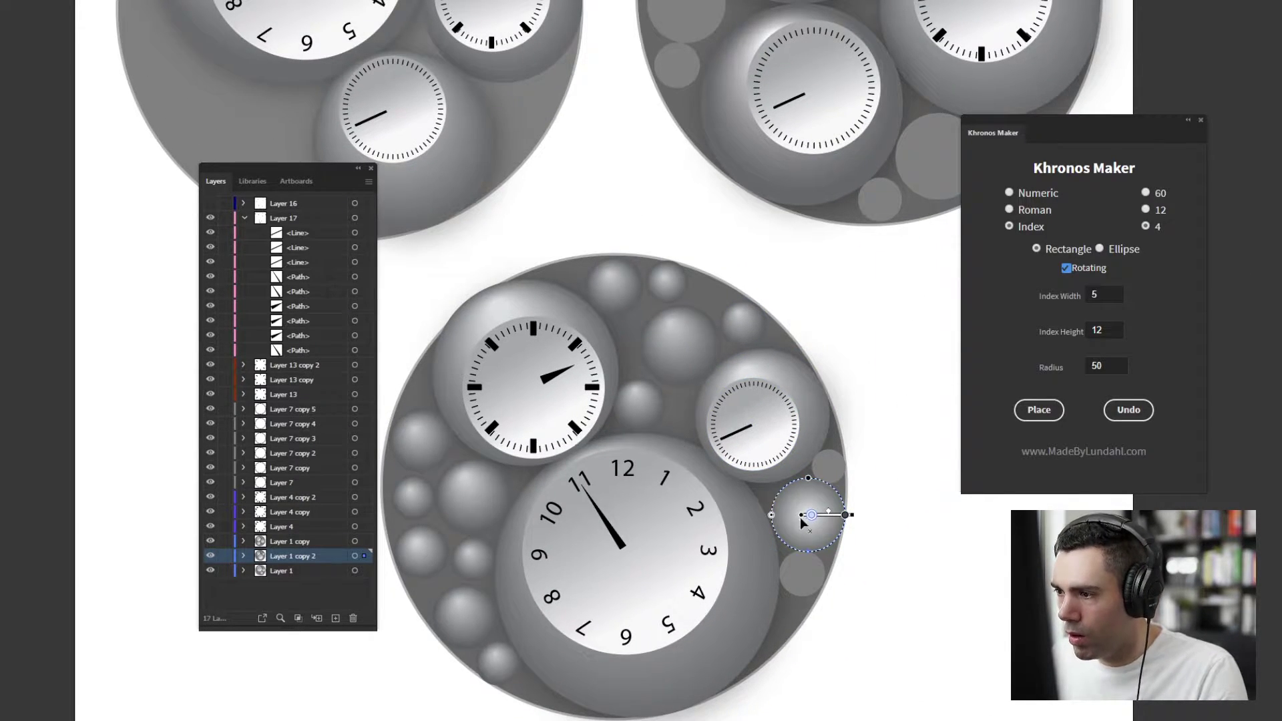
left_click_drag(799, 498, 824, 552)
left_click(823, 467)
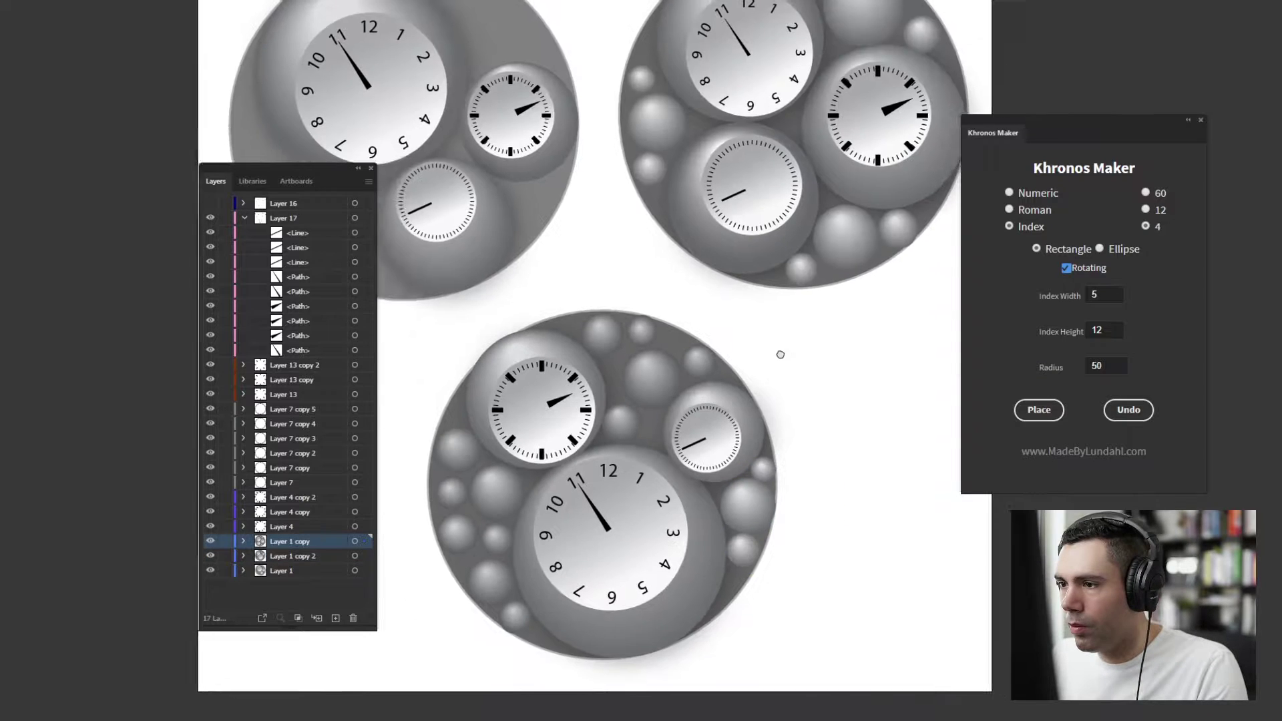
- Enlarge the third arrangement's filler circle between the two upper subdials and reposition it to close the gaps around it
mouse_move(780, 354)
left_mouse_down()
mouse_move(818, 401)
mouse_move(712, 515)
mouse_move(796, 449)
left_mouse_up()
scroll(796, 448, "up", 4, "alt")
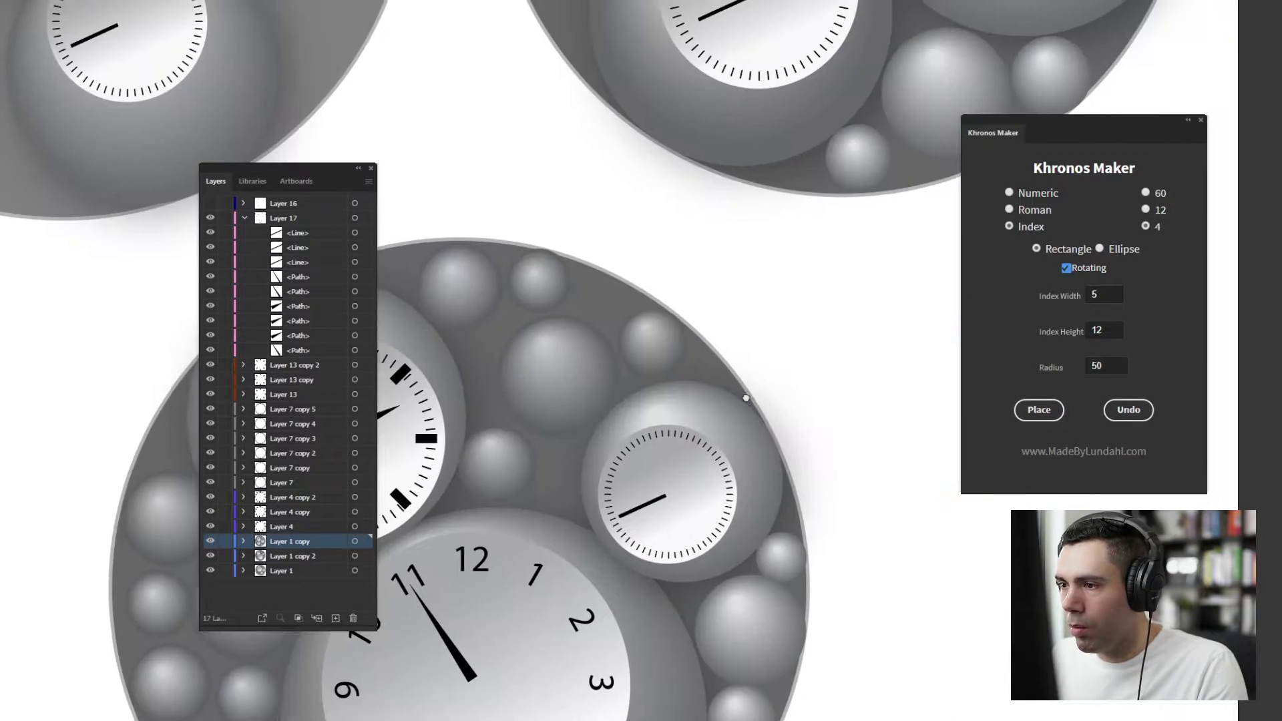
left_click_drag(746, 397, 820, 402)
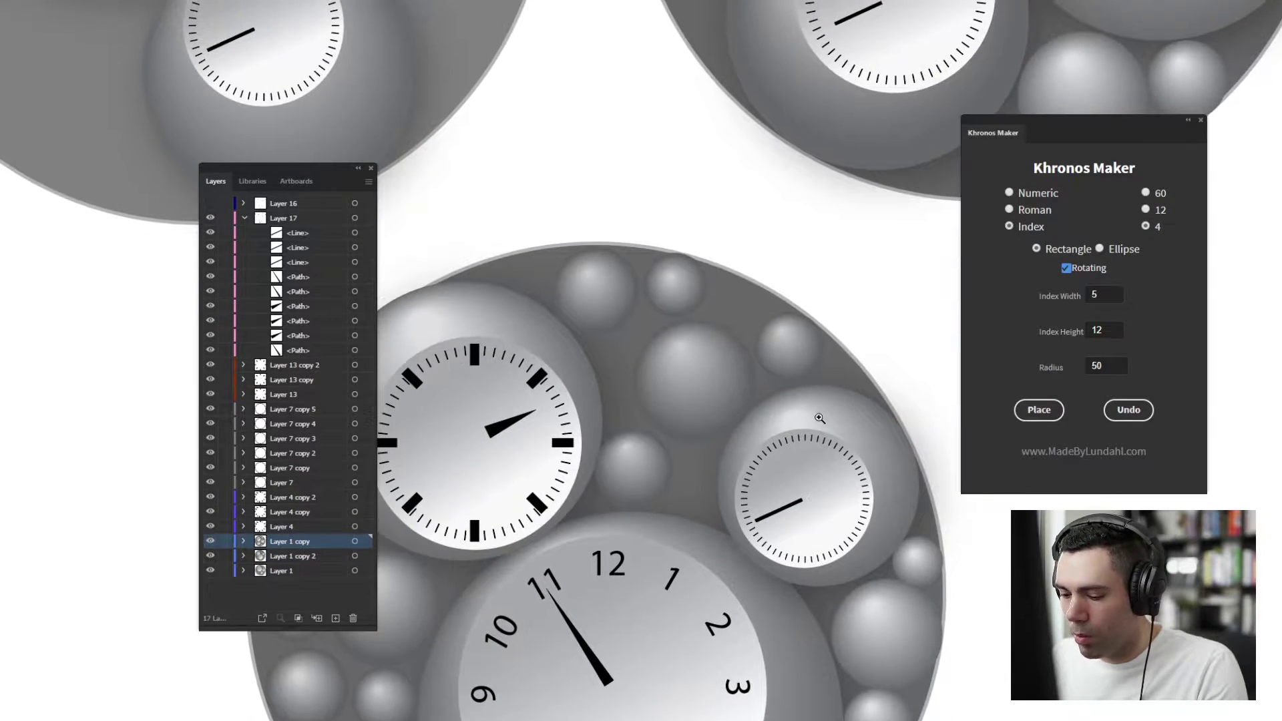
left_click(716, 387)
left_click_drag(727, 352, 766, 384)
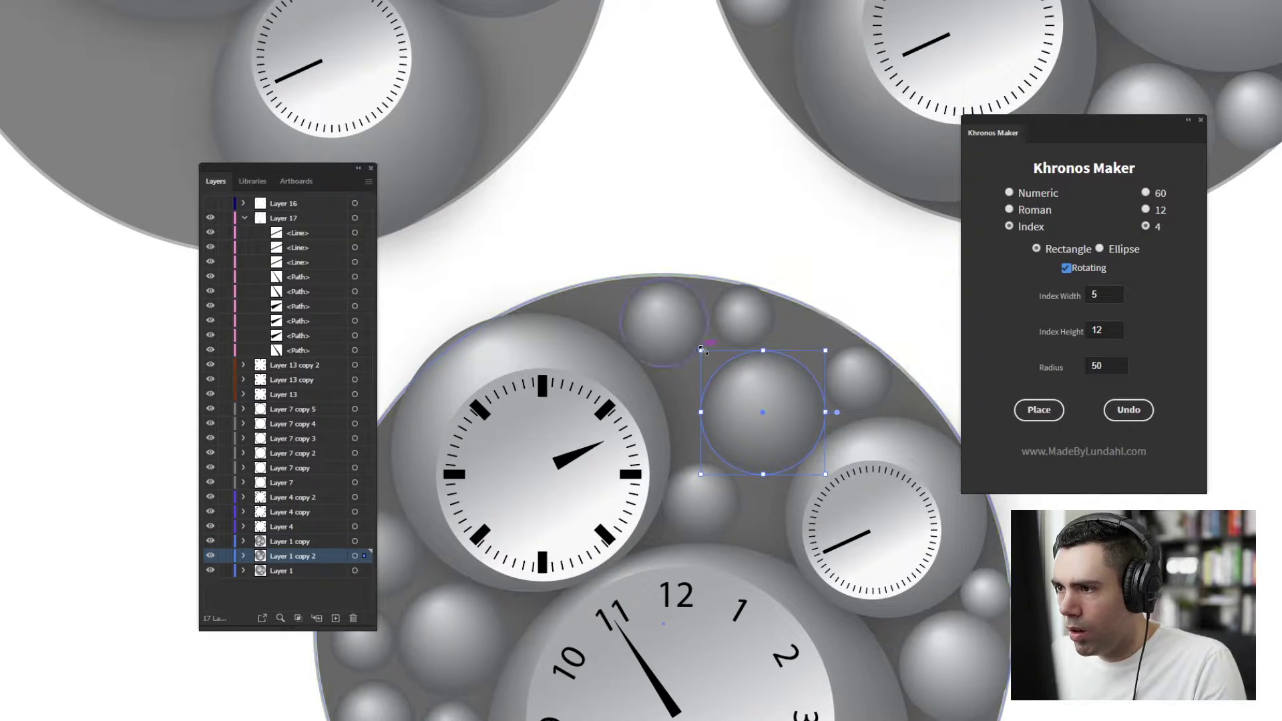
left_click_drag(700, 350, 694, 343, "shift")
left_click_drag(797, 418, 787, 422)
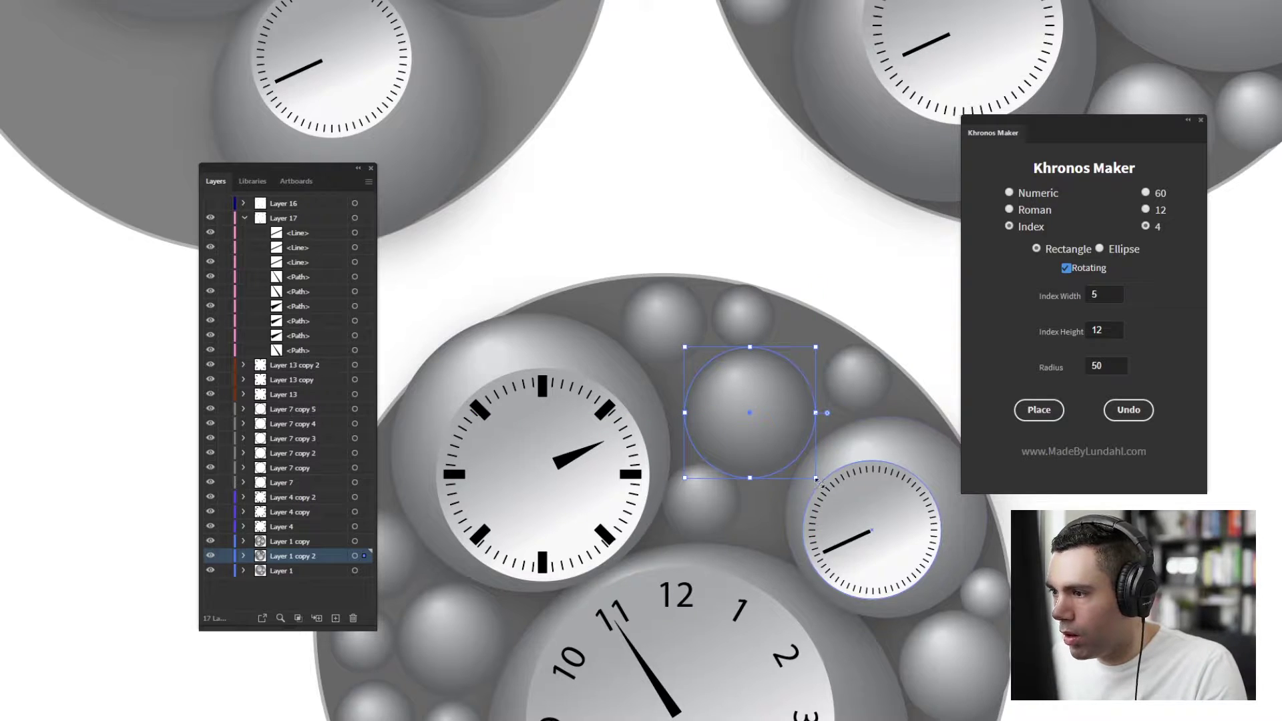
left_click_drag(816, 478, 818, 480, "shift")
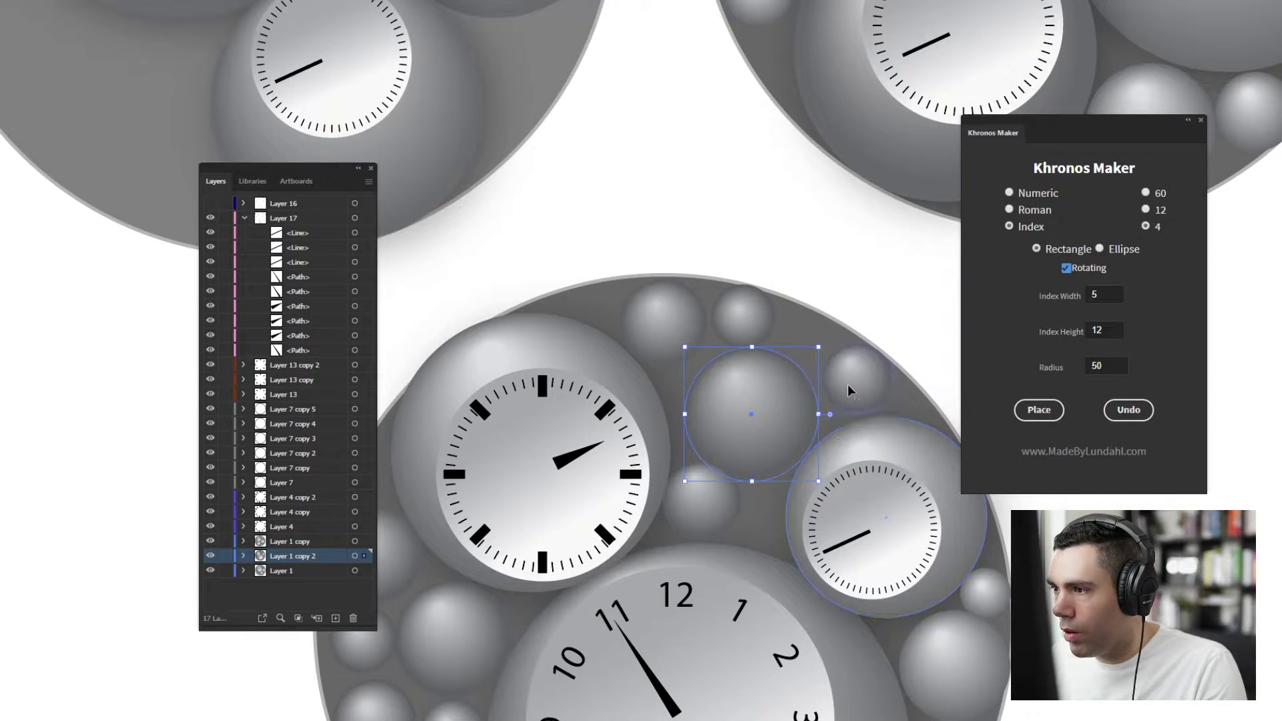
- Enlarge and nudge the small circles along the third arrangement's upper and left rim so they sit closer to their neighbours
left_click(847, 383)
left_click_drag(820, 343, 815, 339, "shift")
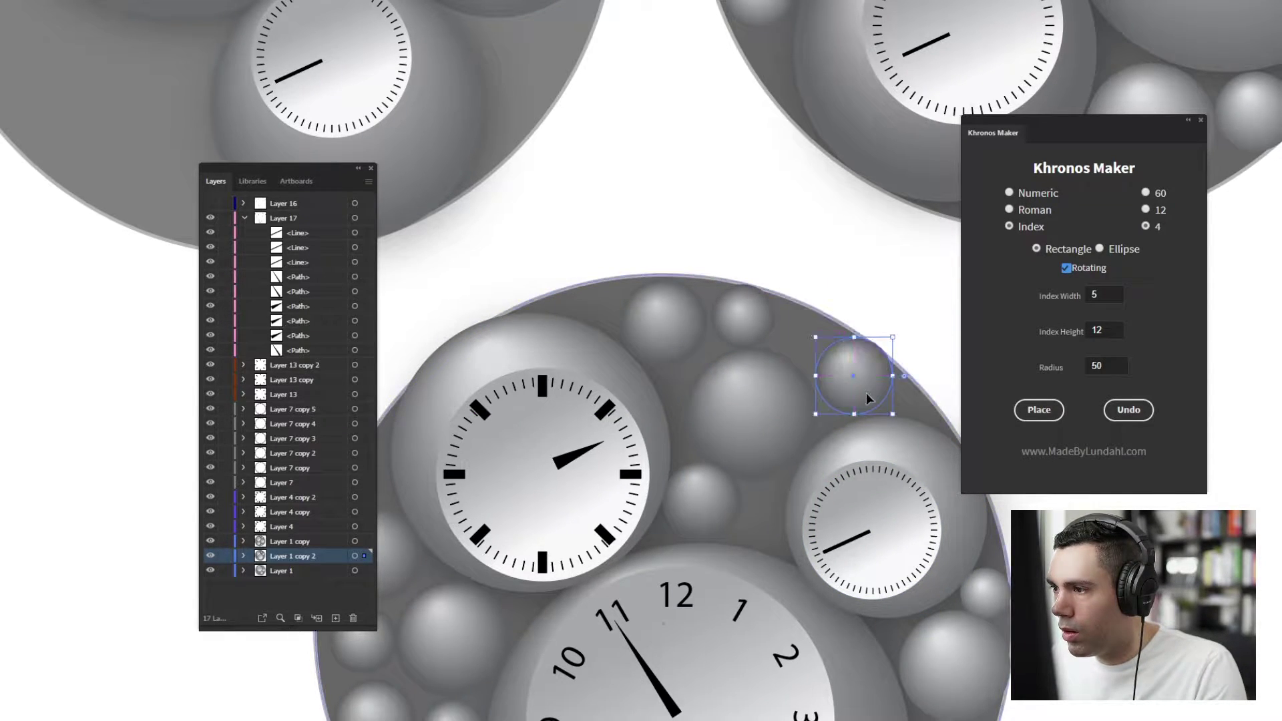
left_click(663, 323)
left_click_drag(701, 361, 869, 237, "shift")
left_click(572, 553)
left_click_drag(588, 421, 588, 439)
left_click_drag(595, 437, 594, 440)
scroll(594, 441, "down", 2, "alt")
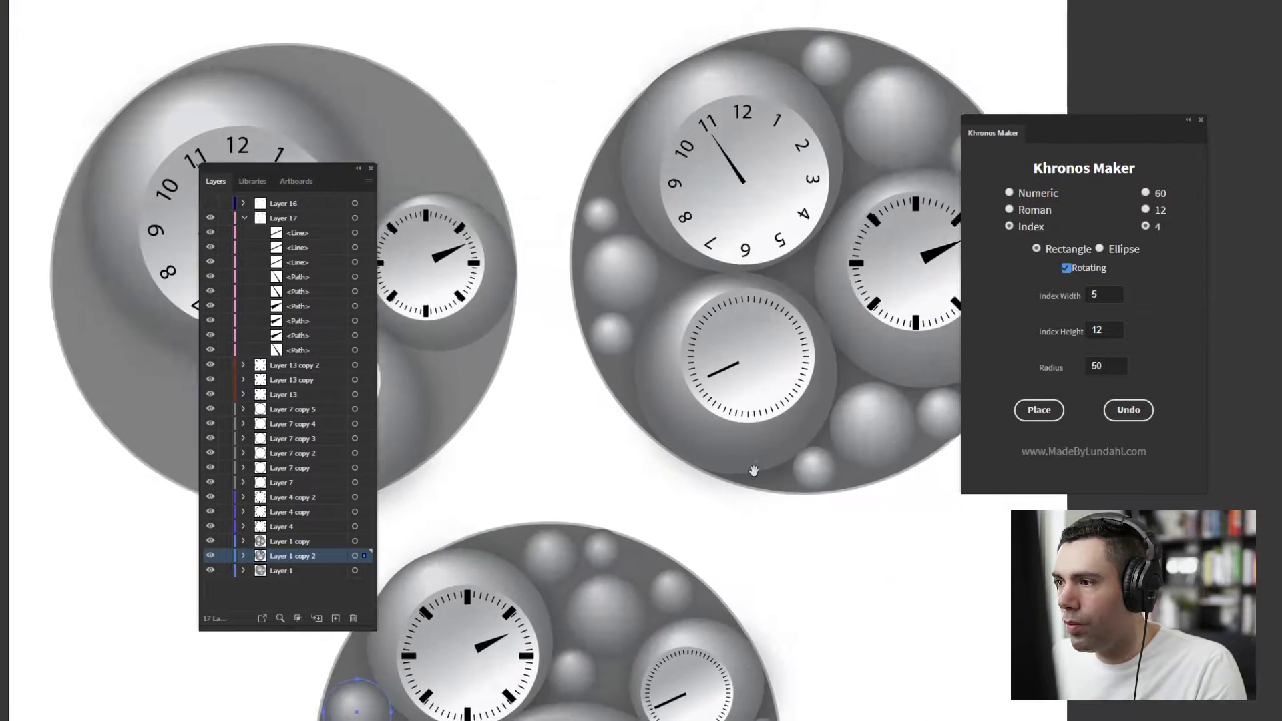
- Enlarge the largest filler circle at the second arrangement's left edge to about 45 pt and shift it outward against the rim
scroll(753, 472, "up", 2, "alt")
left_click(713, 341)
left_click_drag(670, 290, 668, 285, "shift")
left_click_drag(467, 641, 663, 443)
left_click(605, 467)
left_click_drag(652, 518, 658, 526, "shift")
left_click_drag(594, 461, 581, 459)
left_click_drag(646, 389, 654, 382, "shift")
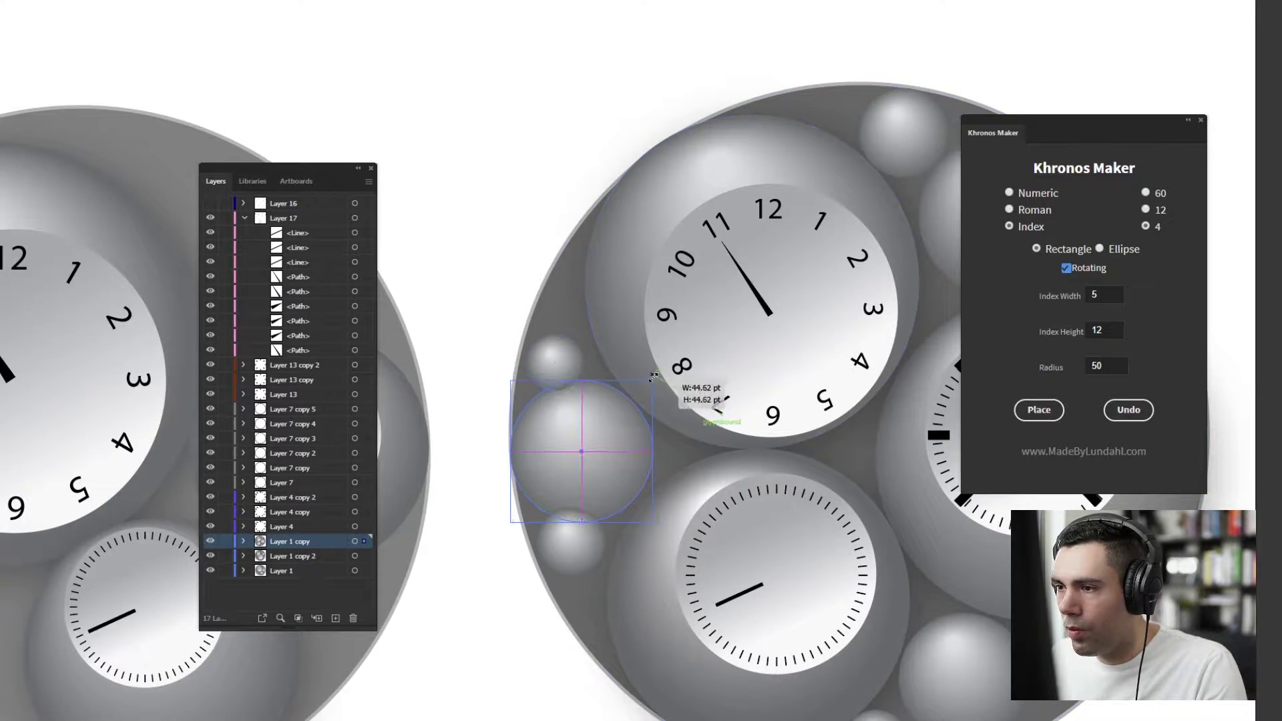
- Move and resize the smaller filler circles around the second arrangement's left and lower edges to tighten the gaps
left_click(556, 362)
left_click_drag(584, 563, 589, 579)
left_click_drag(734, 508, 574, 399)
left_click(718, 631)
left_click_drag(748, 603, 743, 639, "shift")
left_click(854, 606)
left_click_drag(893, 644, 895, 649, "shift")
left_click_drag(614, 287, 753, 407)
left_click_drag(755, 408, 751, 391)
- Fill the first arrangement's large base circle with a linear gradient and angle it diagonally from upper left to lower right
left_click(693, 274)
left_click(354, 513)
left_click_drag(753, 462, 784, 247)
scroll(751, 446, "down", 3, "alt")
left_click(613, 210)
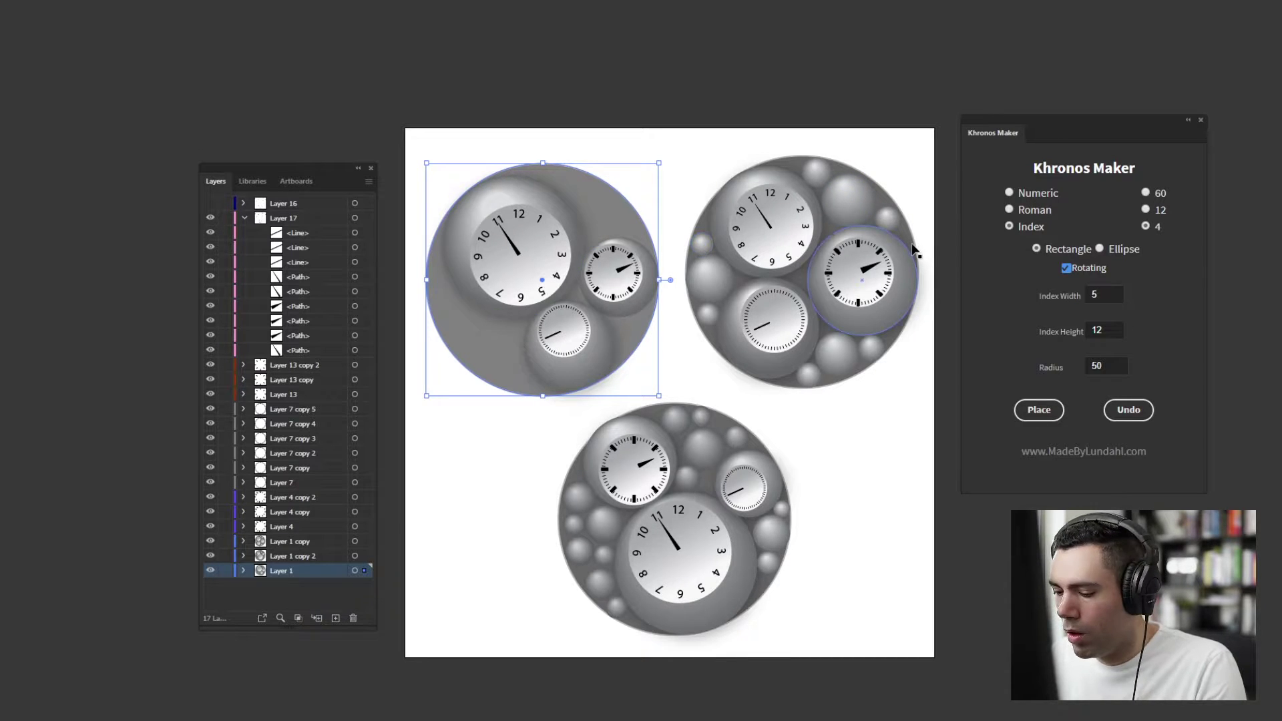
key("a")
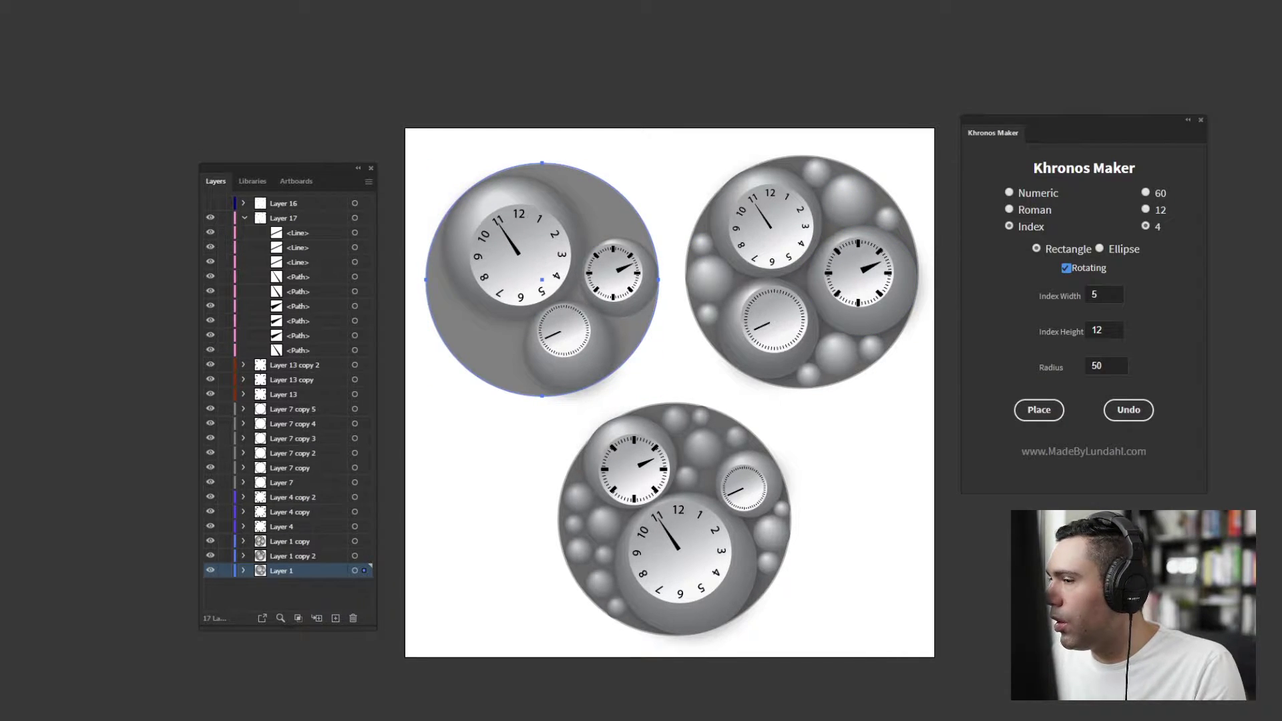
key("period")
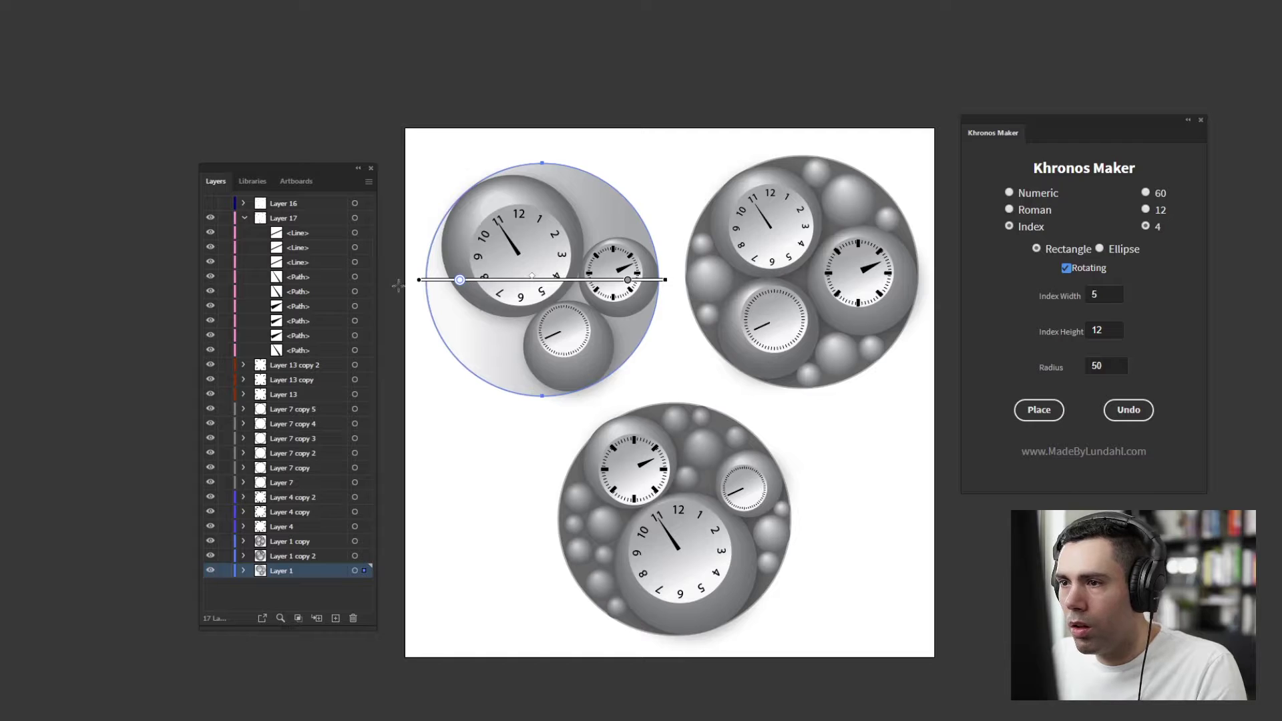
mouse_move(417, 280)
left_mouse_down()
mouse_move(422, 306)
mouse_move(418, 278)
mouse_move(466, 279)
left_mouse_up()
mouse_move(670, 281)
left_mouse_down()
mouse_move(560, 421)
mouse_move(609, 371)
mouse_move(416, 121)
mouse_move(614, 372)
left_mouse_up()
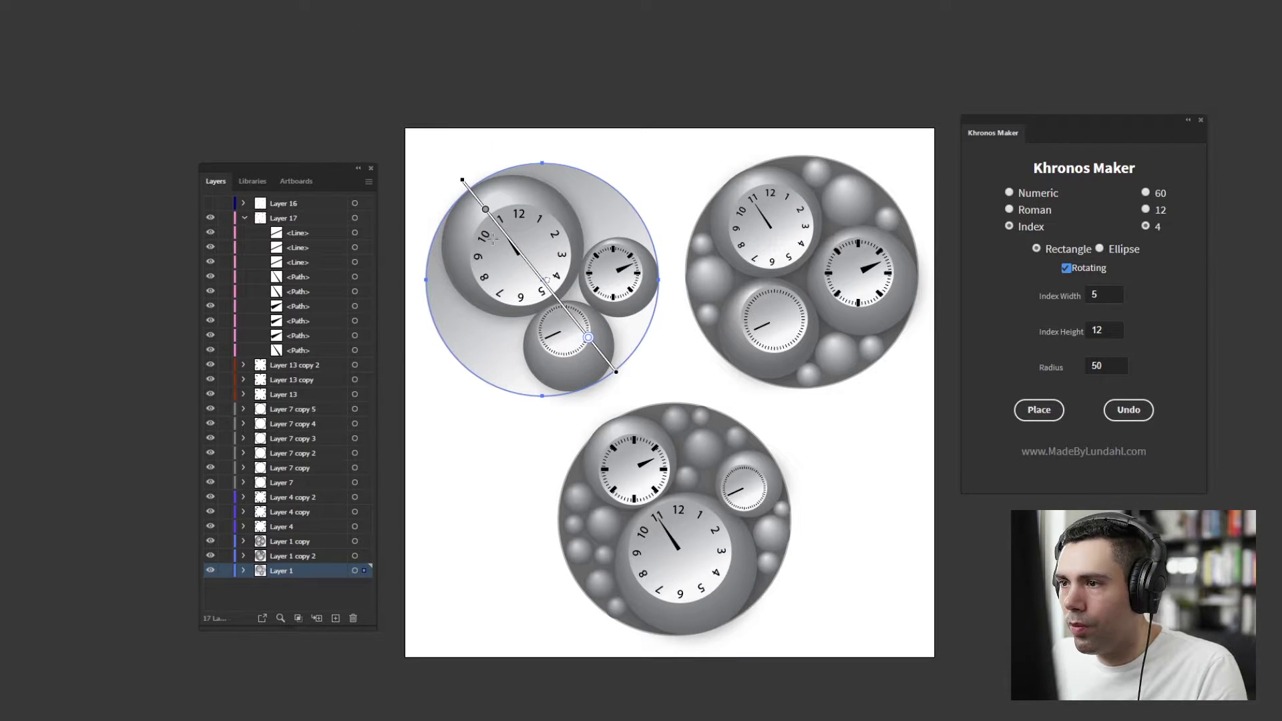
left_click_drag(461, 179, 515, 164)
- Darken the colour stops of the first arrangement's base circle gradient to mid-greys, with the lower stop near 56% black
double_click(574, 347)
left_click(463, 486)
left_click(505, 487)
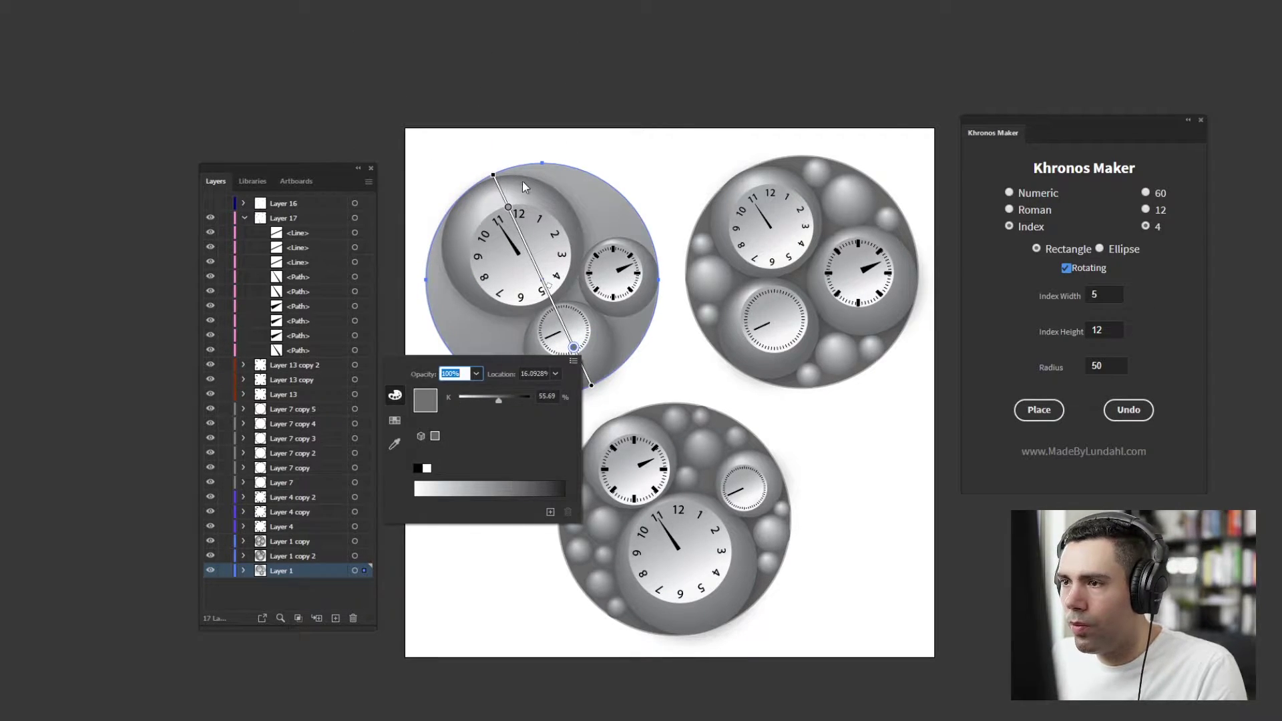
double_click(508, 207)
left_click(466, 348)
left_click(460, 348)
left_click(574, 348)
left_click(900, 548)
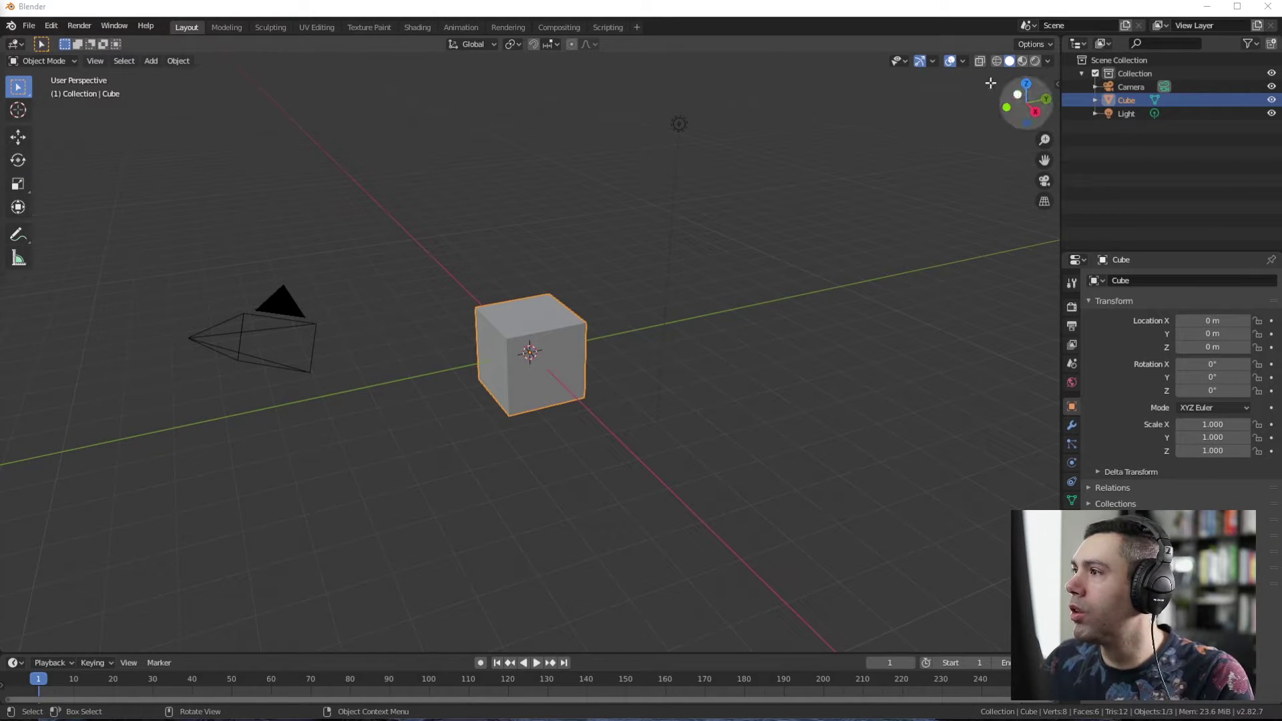
- Switch to Blender and select the camera in the default scene
left_click(916, 2)
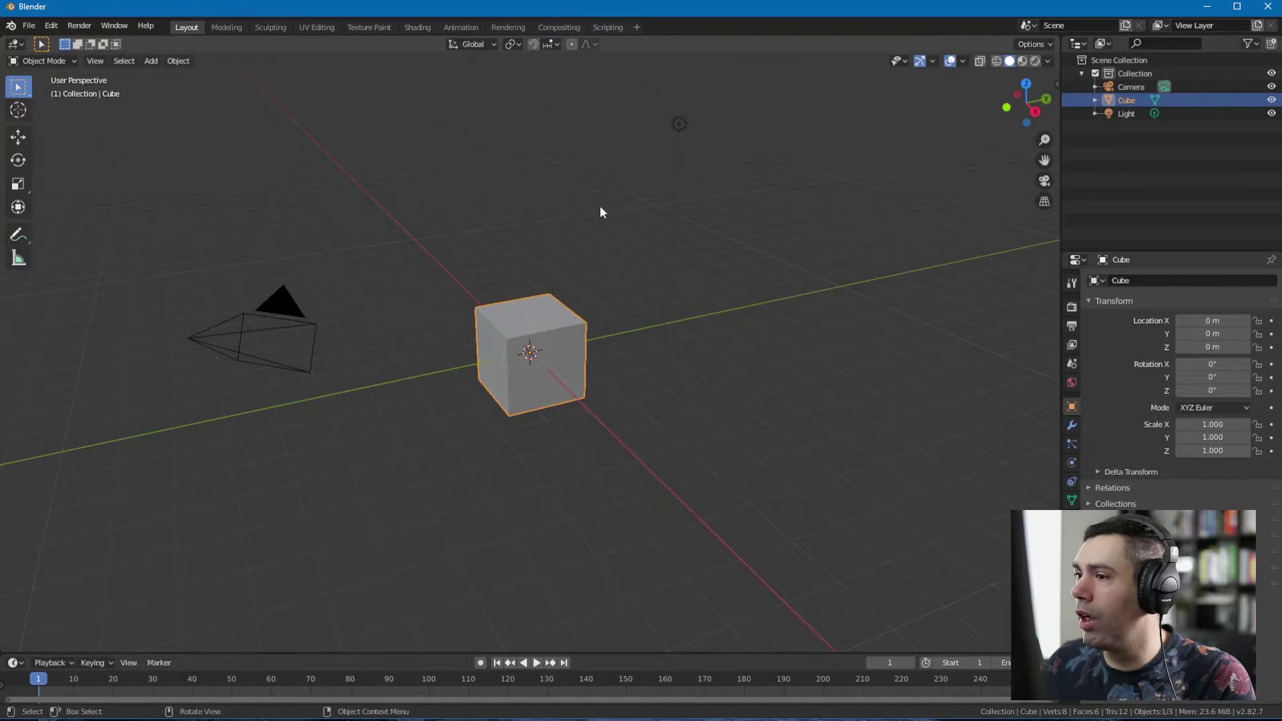
middle_click_drag(599, 210, 782, 428)
left_click_drag(783, 423, 641, 481)
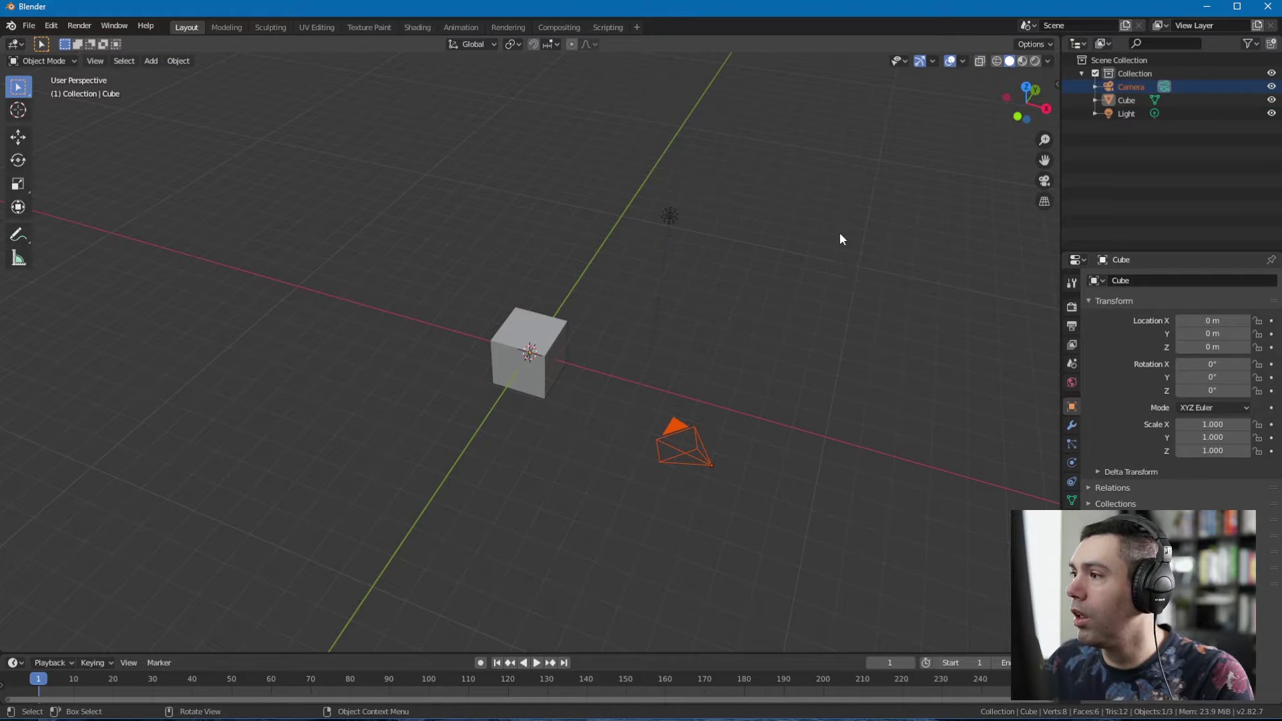
mouse_move(730, 206)
middle_mouse_down()
mouse_move(767, 194)
mouse_move(741, 201)
mouse_move(746, 189)
mouse_move(815, 189)
mouse_move(755, 194)
mouse_move(731, 227)
middle_mouse_up()
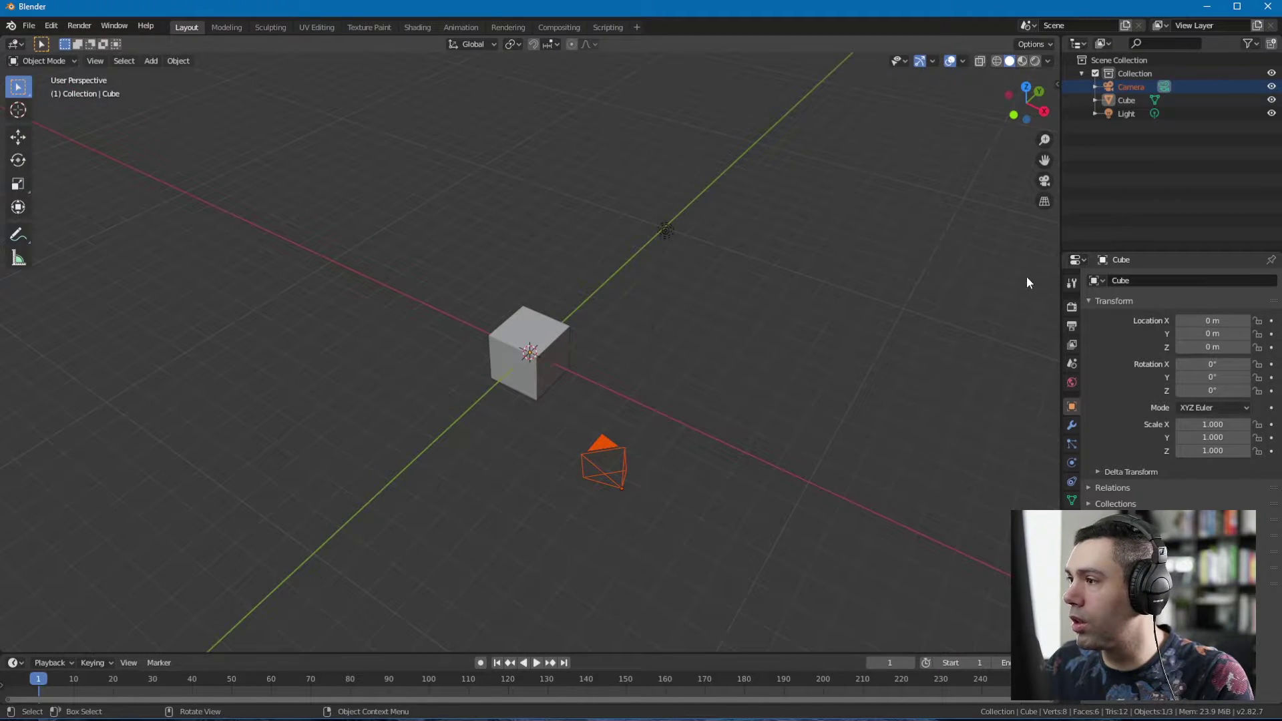
- Split the 3D viewport vertically near its middle and switch the new right-hand view to the camera perspective
right_click(1060, 286)
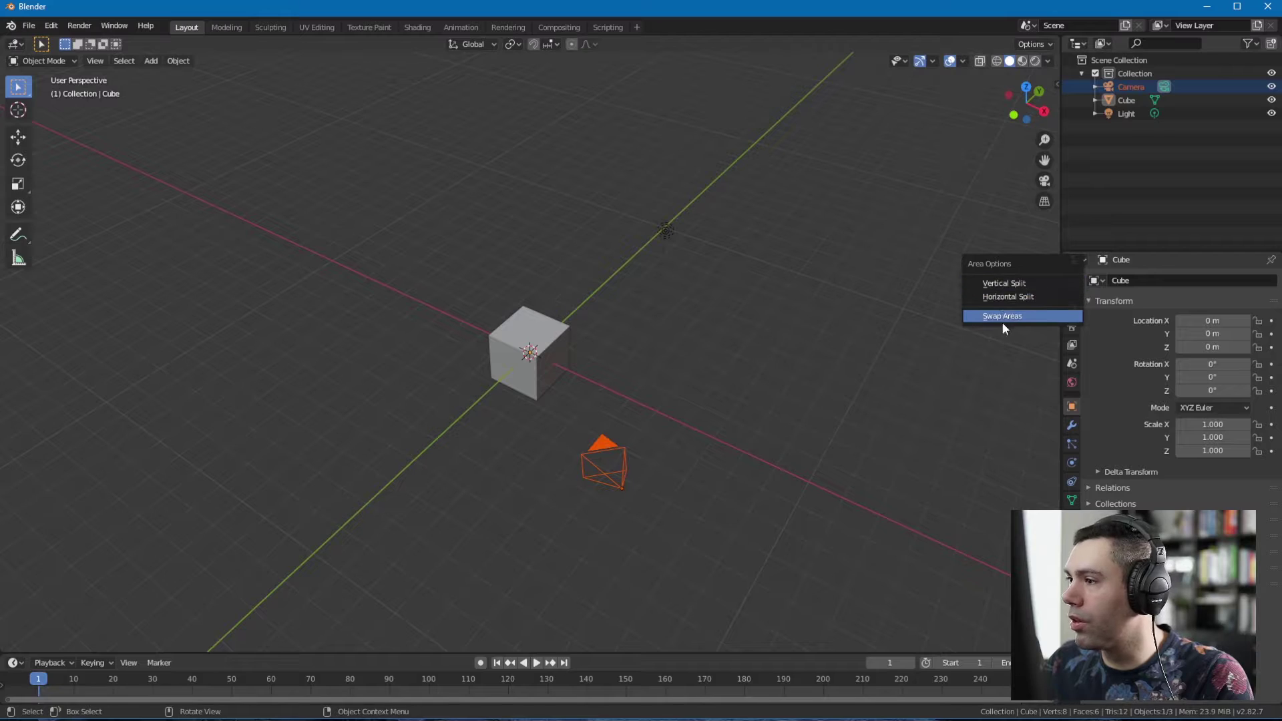
left_click(1012, 285)
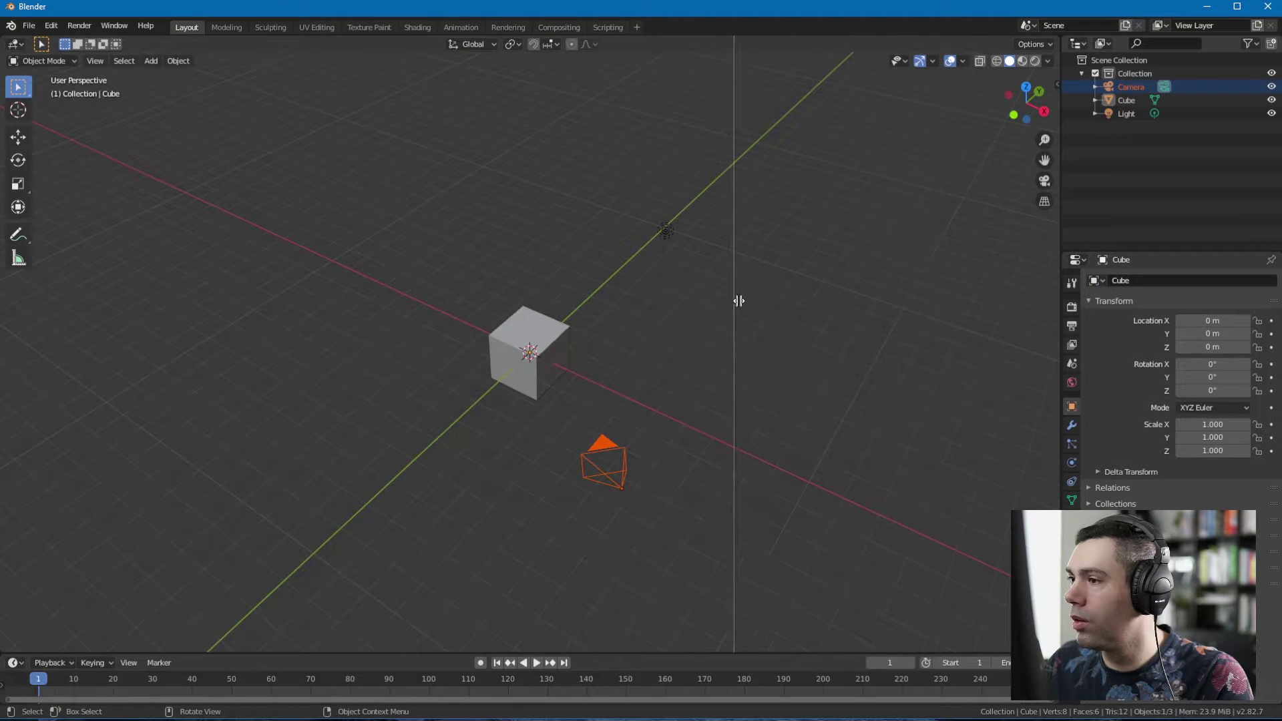
left_click(576, 317)
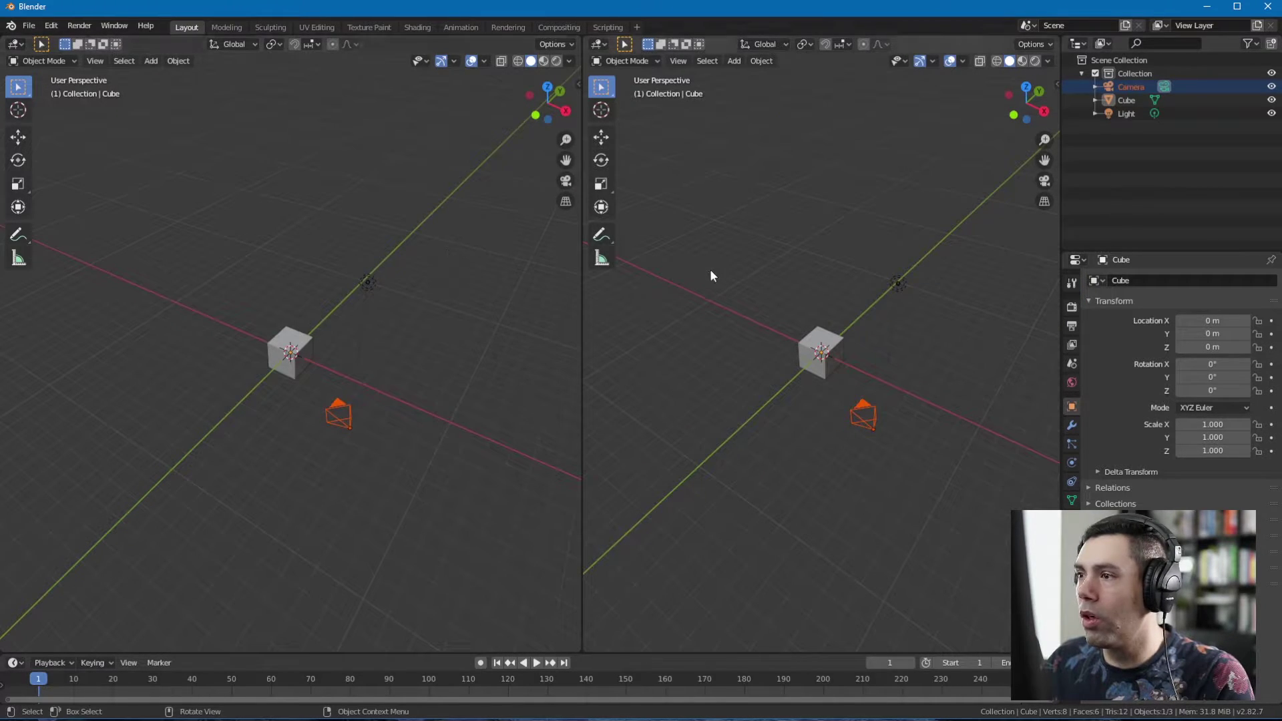
middle_click_drag(710, 270, 783, 238)
key("KP_0")
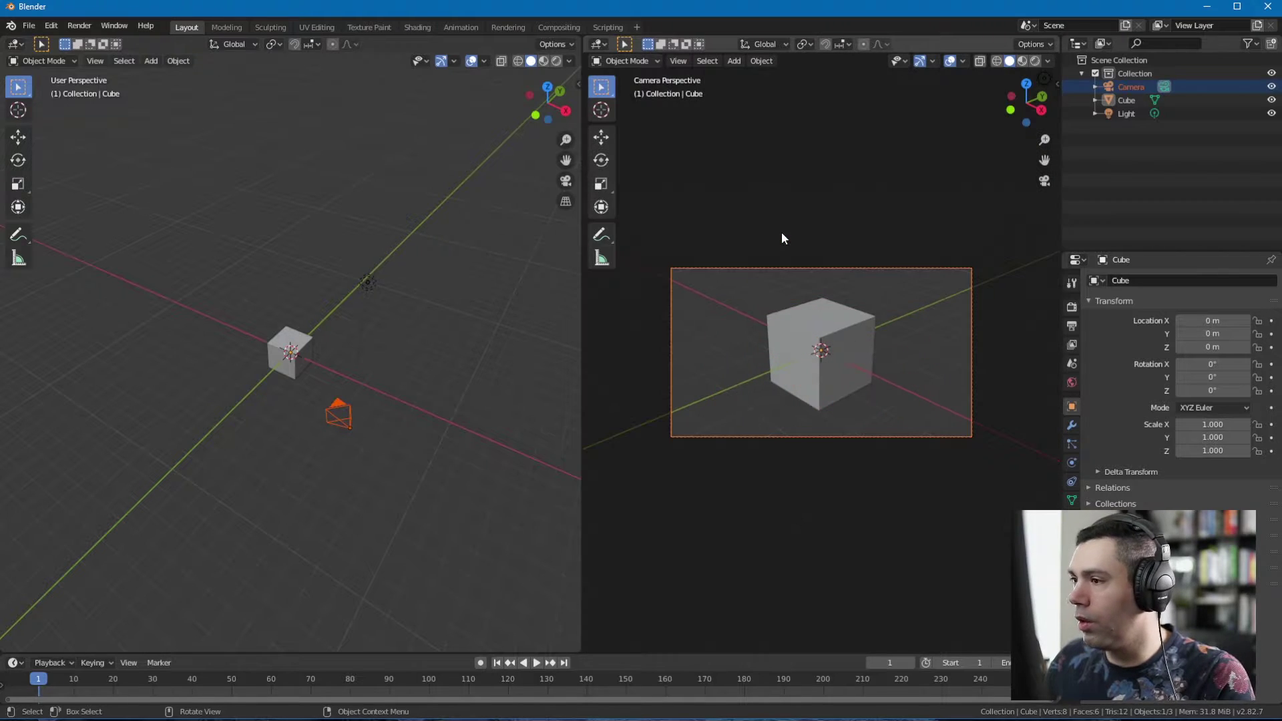
- Make the camera active in the user perspective viewport and show its transform properties
middle_click_drag(419, 340, 404, 299)
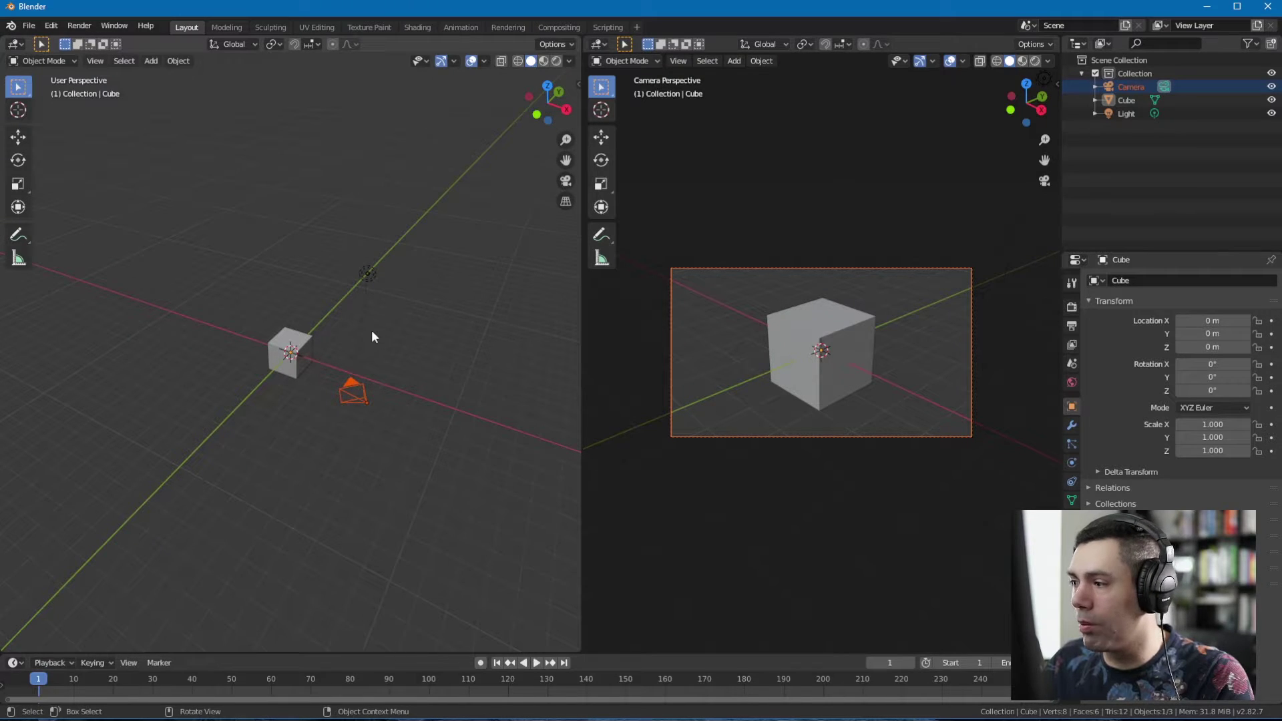
middle_click_drag(393, 313, 426, 361)
key("n")
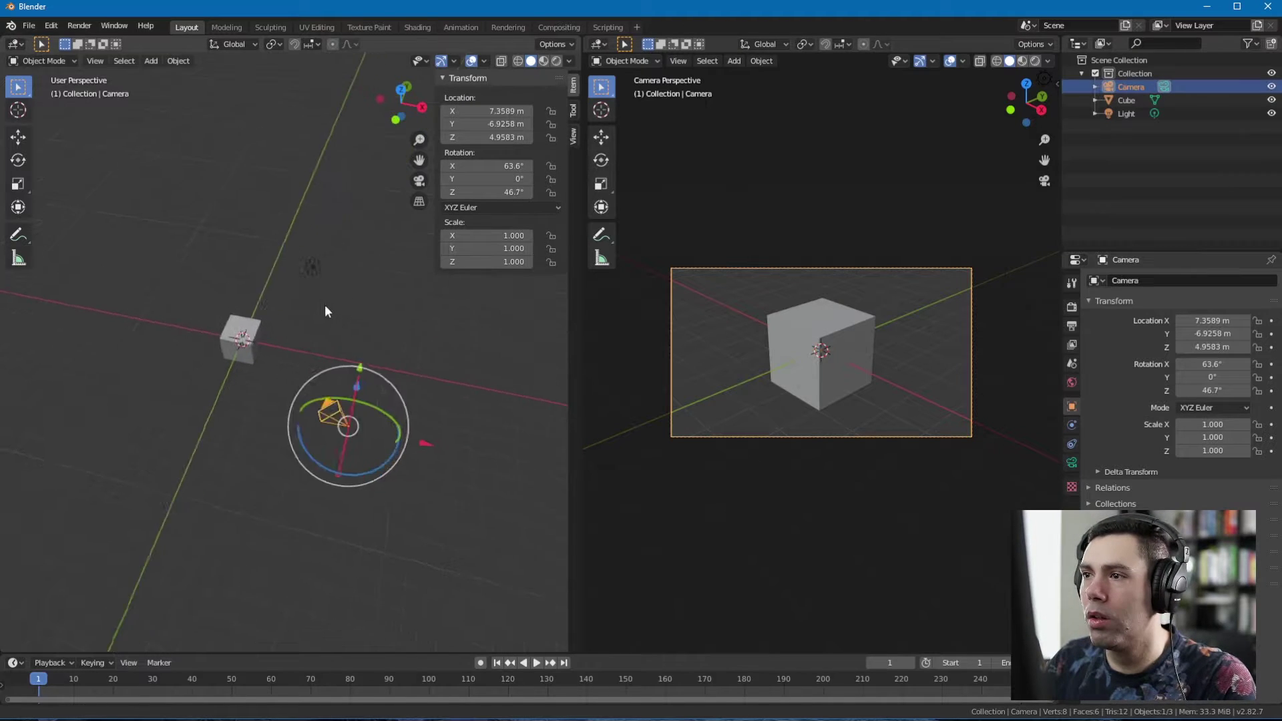
- Set the camera's X and Z rotation to 0° so it points straight down
middle_click_drag(325, 306, 266, 235)
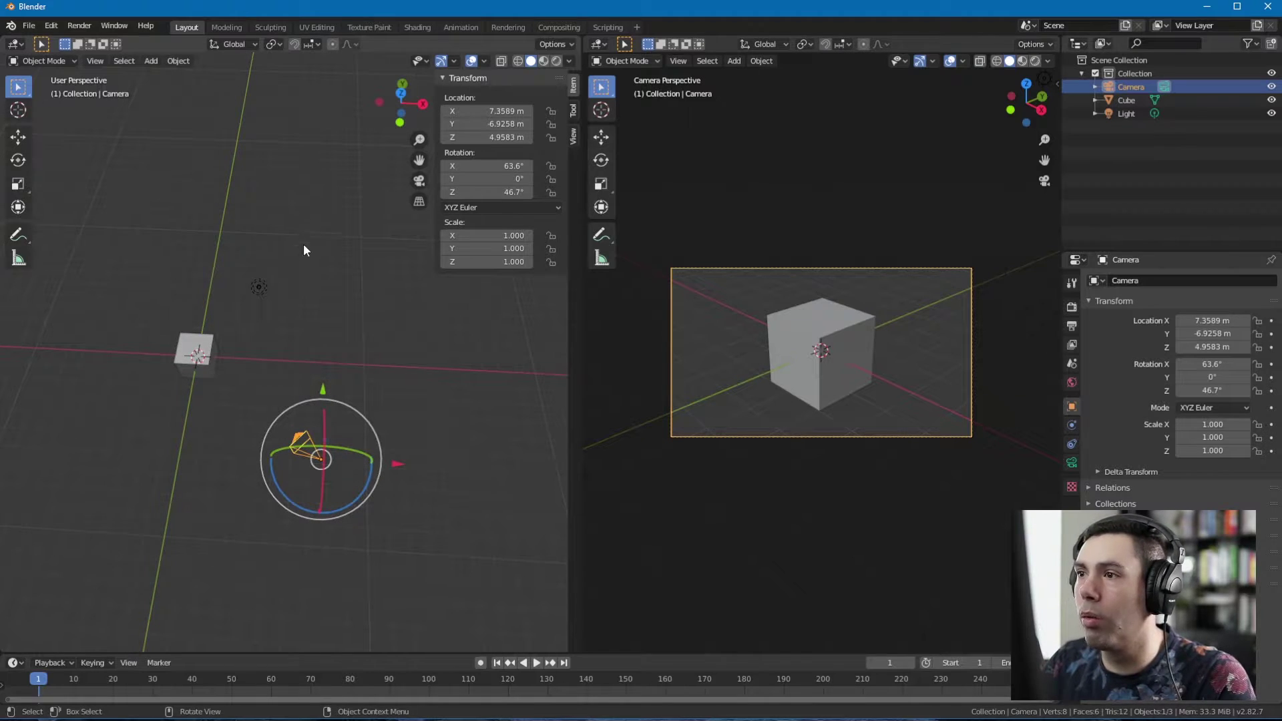
left_click(516, 165)
type("0")
key("Return")
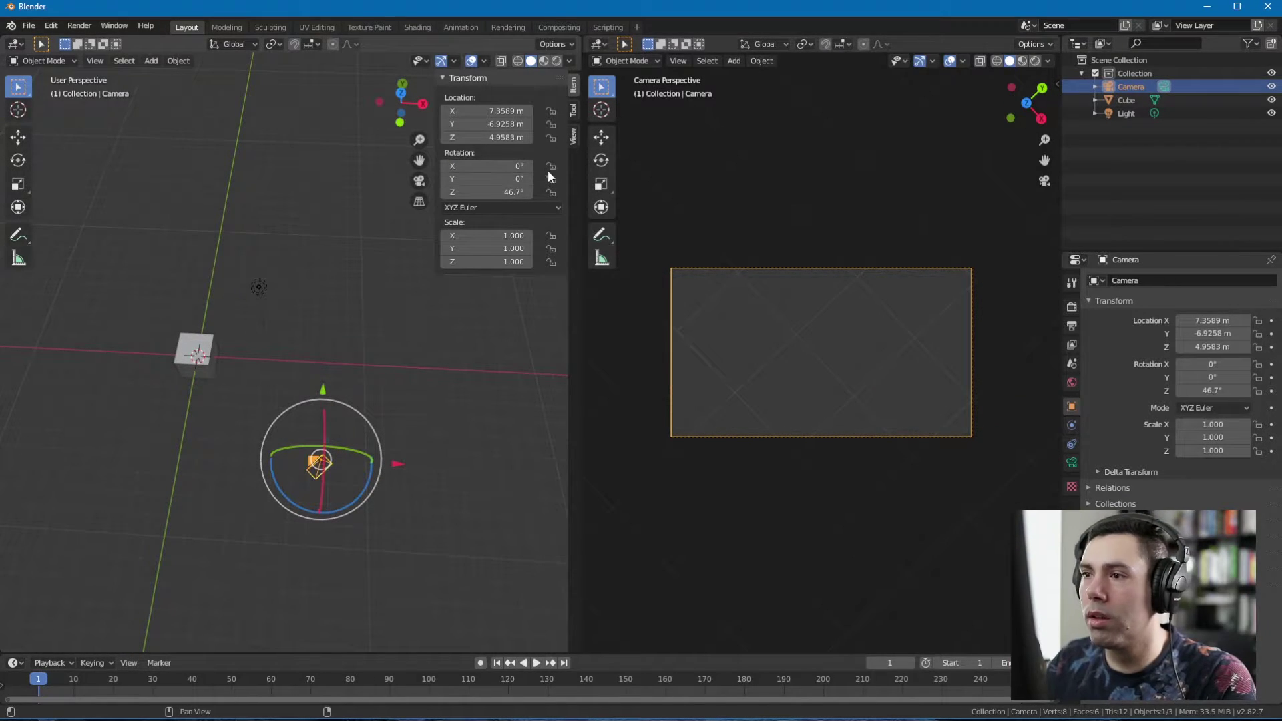
left_click(514, 192)
type("0")
key("Return")
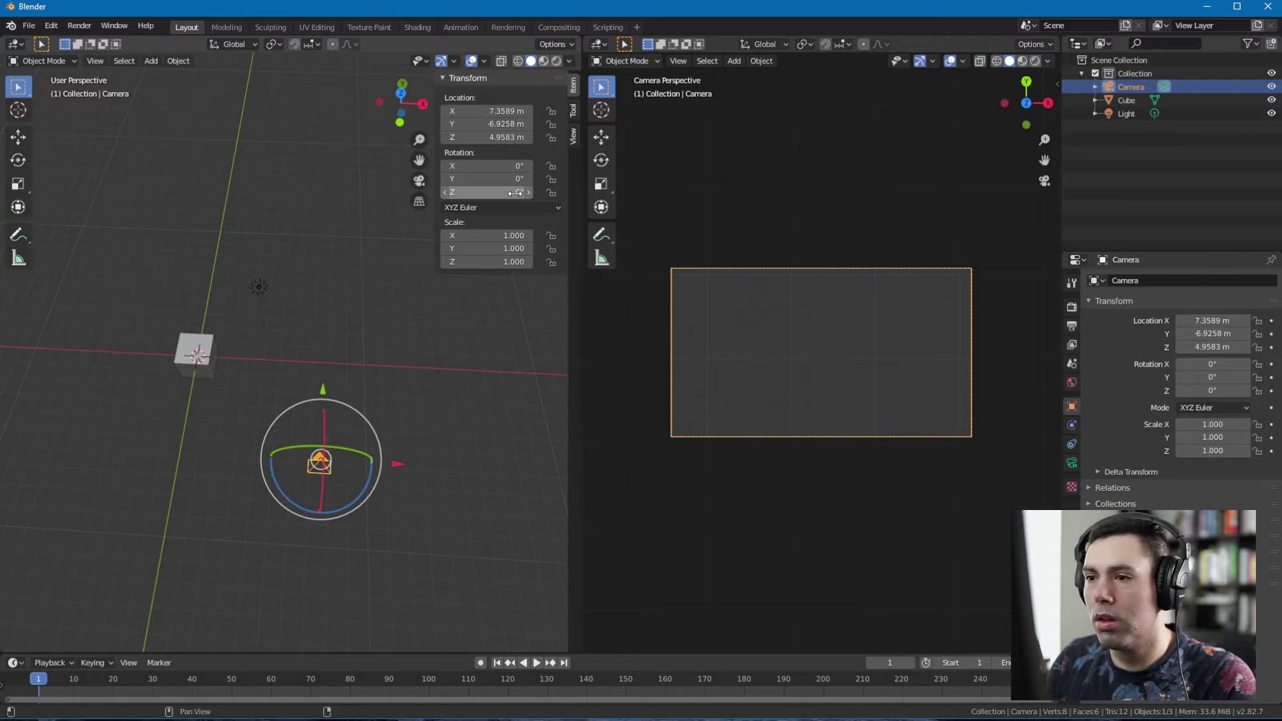
- Set the camera's Z rotation to 90°
middle_click_drag(270, 382, 395, 269)
left_click(518, 192)
type("90")
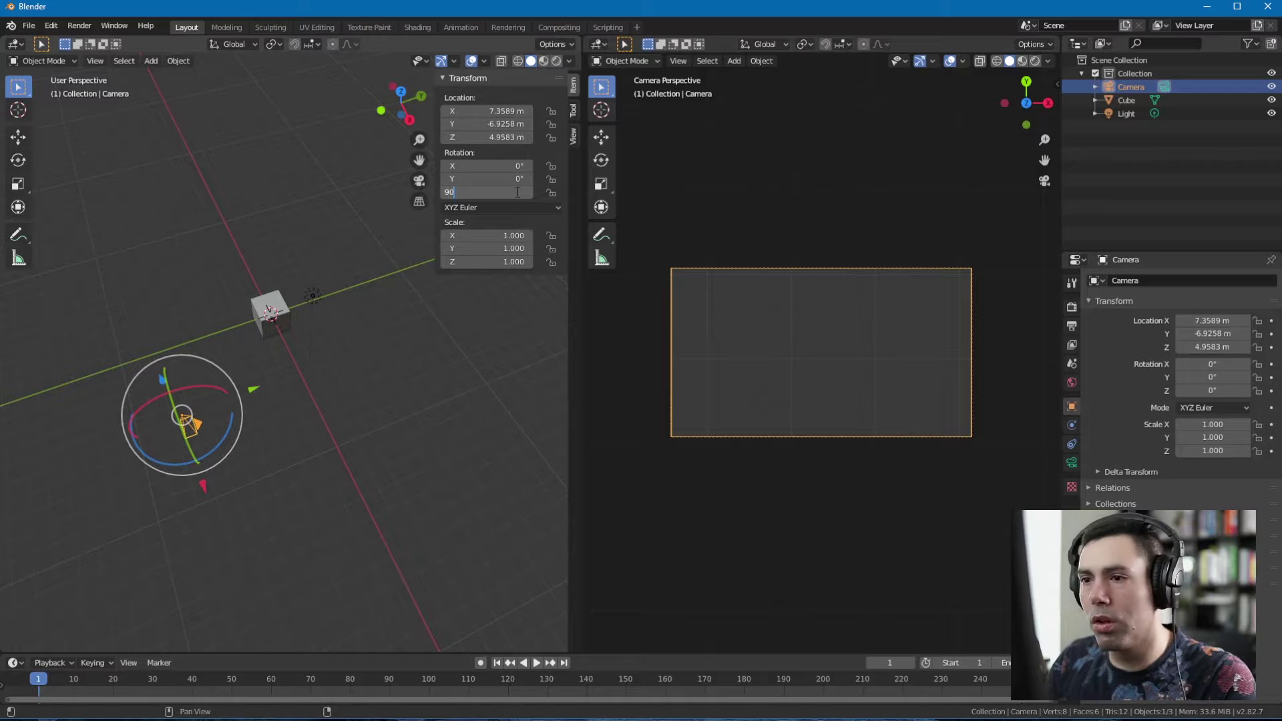
key("Return")
middle_click_drag(333, 407, 364, 436)
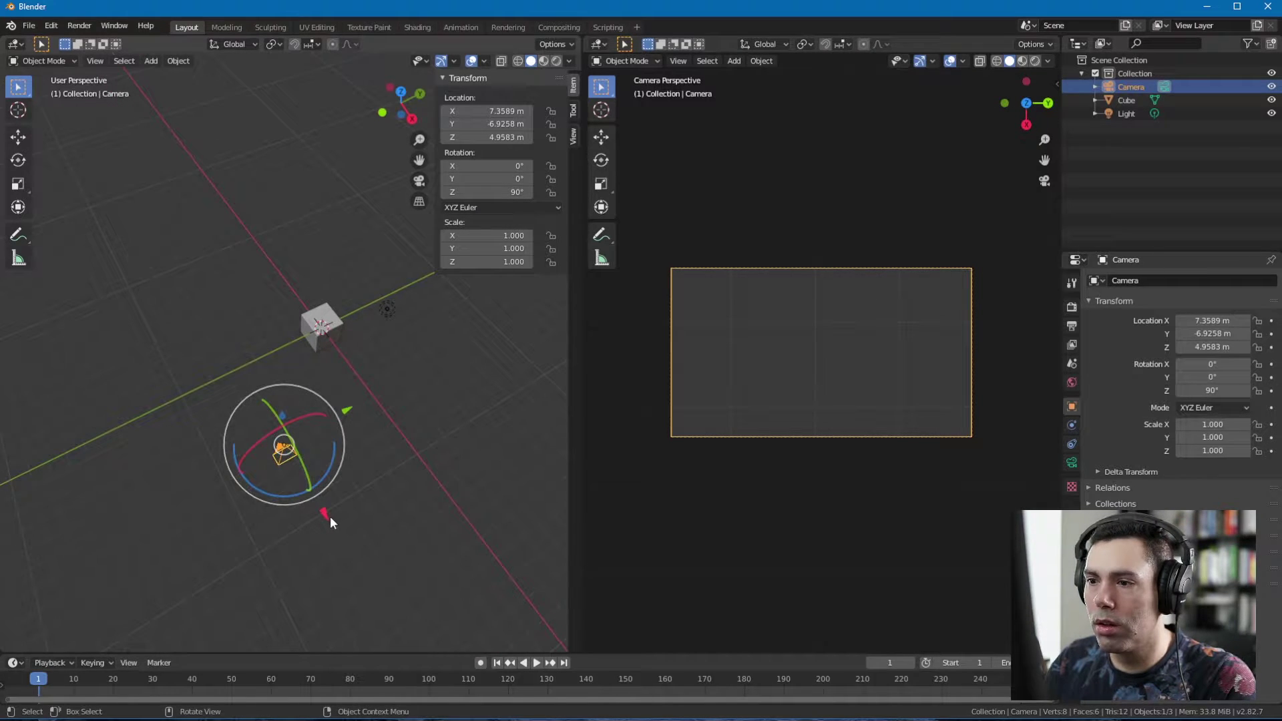
- Slide the camera freely along the X and Y axes towards the cube
key("g")
key("x")
left_click(264, 363)
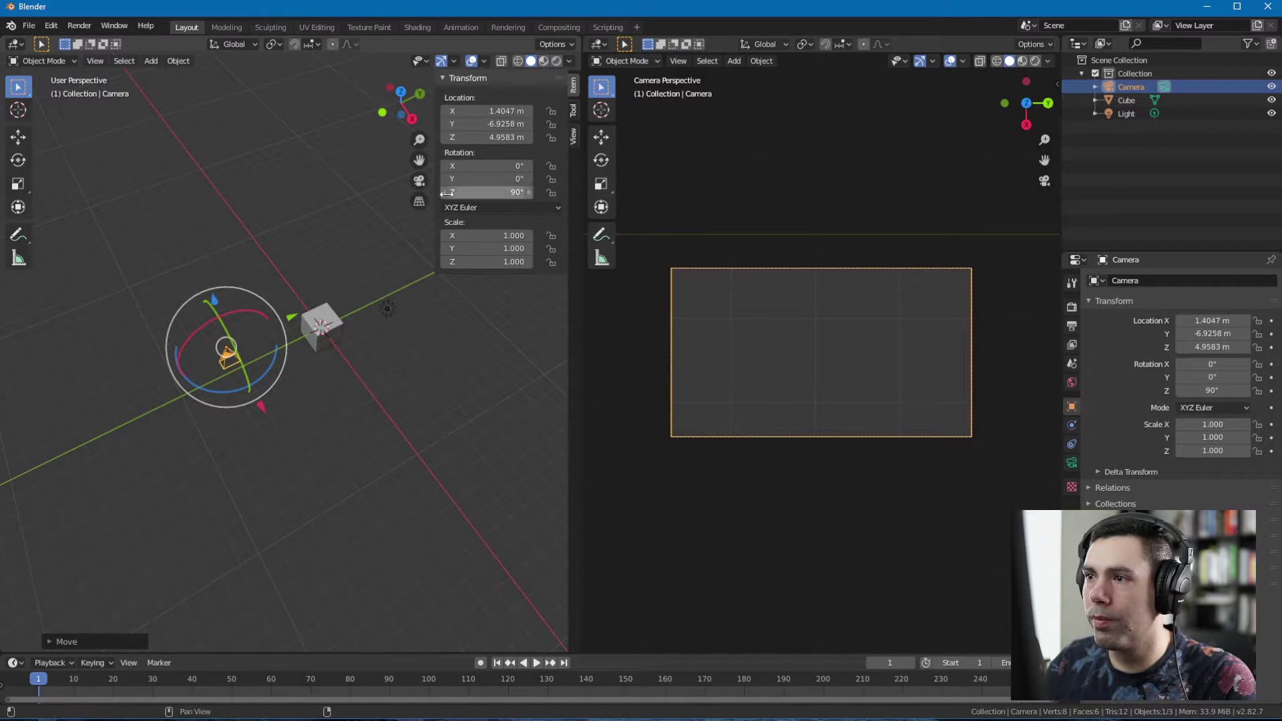
left_click_drag(294, 314, 306, 310)
- Set the camera's X and Y location to 0 m so it sits directly over the cube
left_click(500, 110)
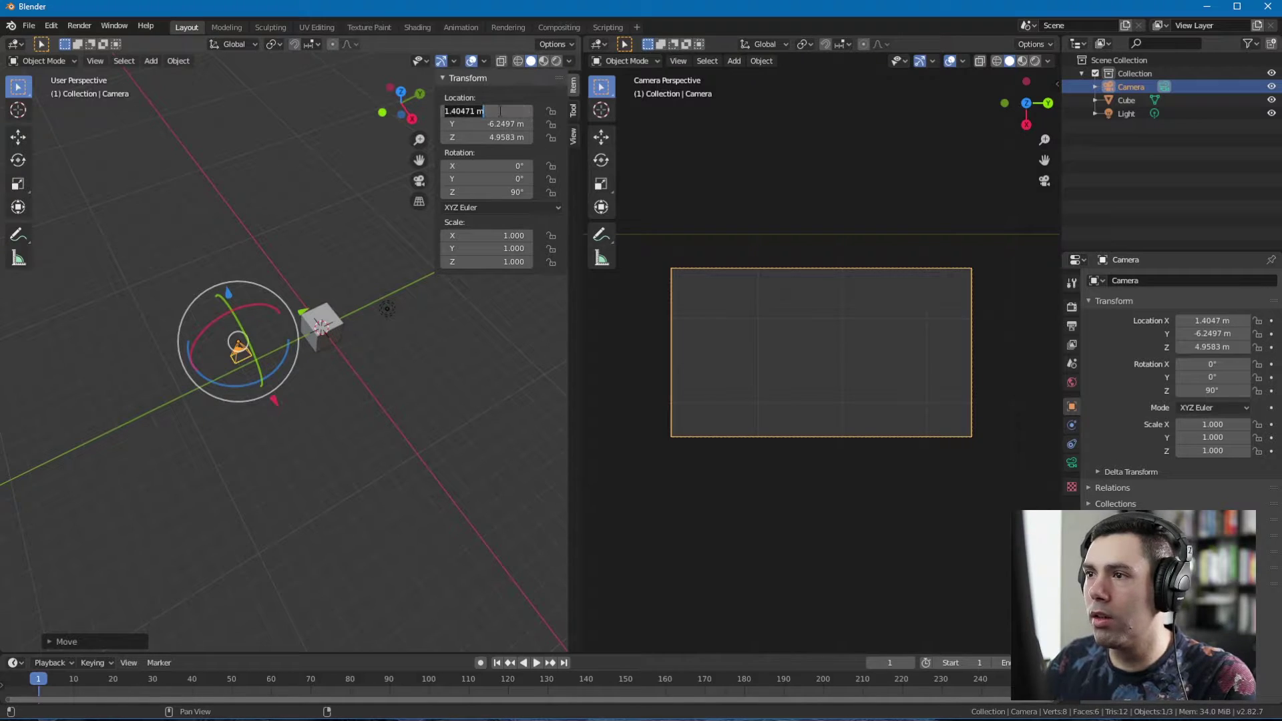
type("0")
key("Return")
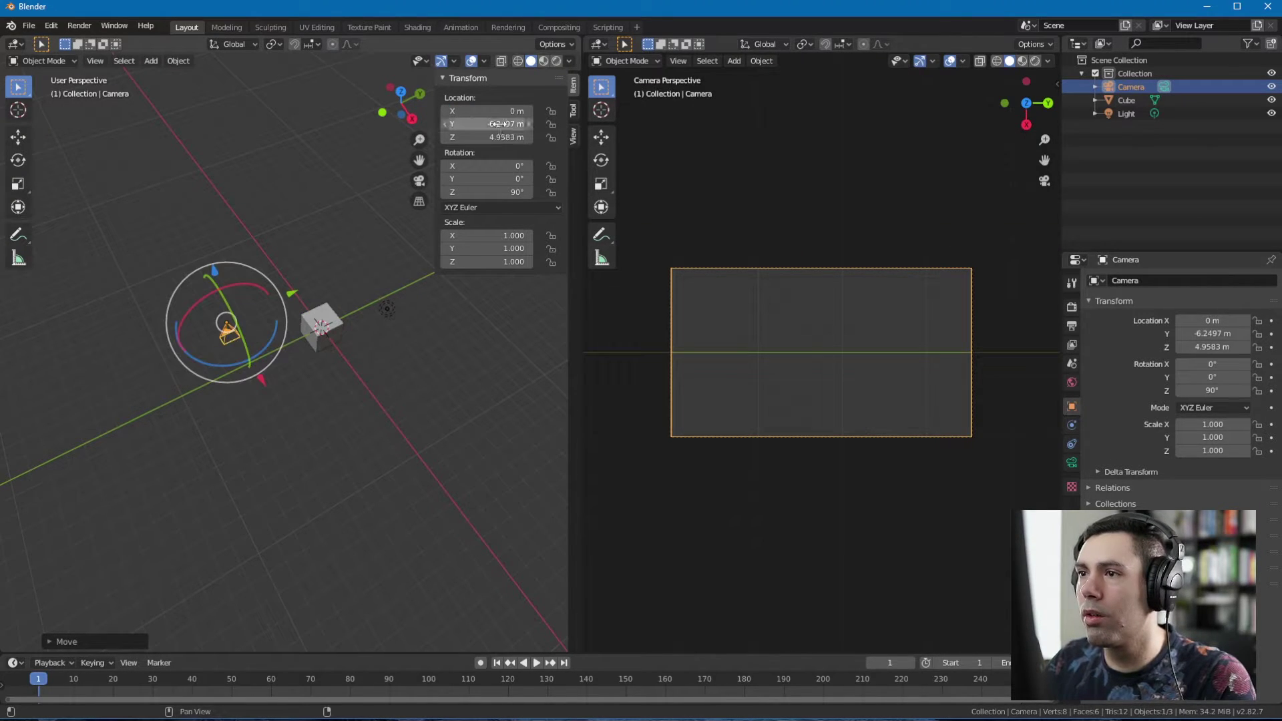
key("KP_0")
left_click(501, 124)
type("0")
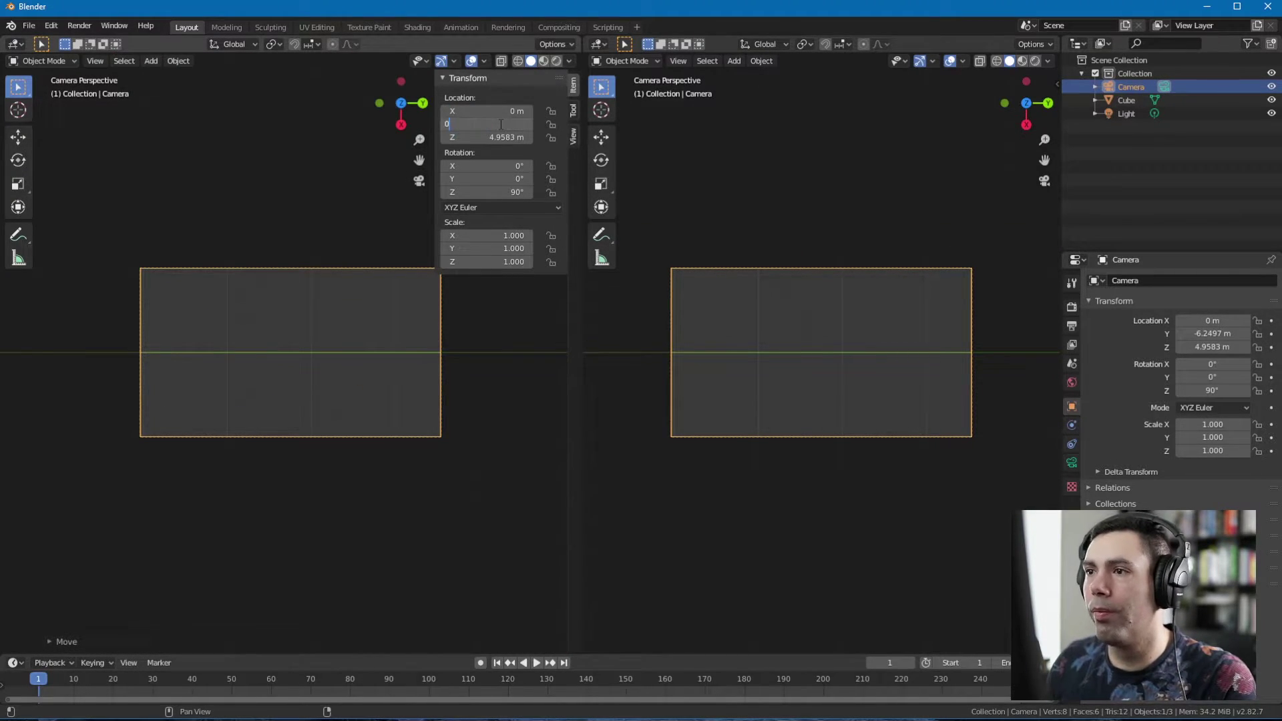
key("Return")
scroll(335, 307, "down", 2)
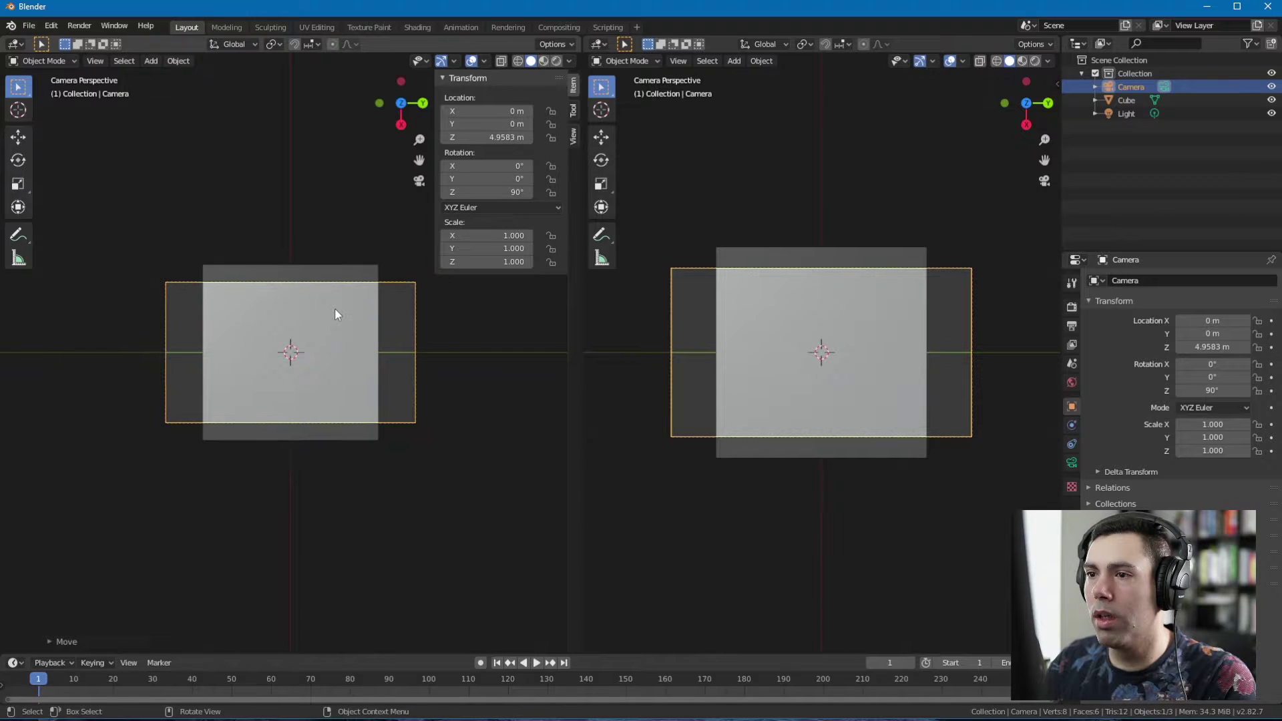
- Raise the camera along Z to about 10.5 m above the origin and save the file as design01.blend
key("KP_0")
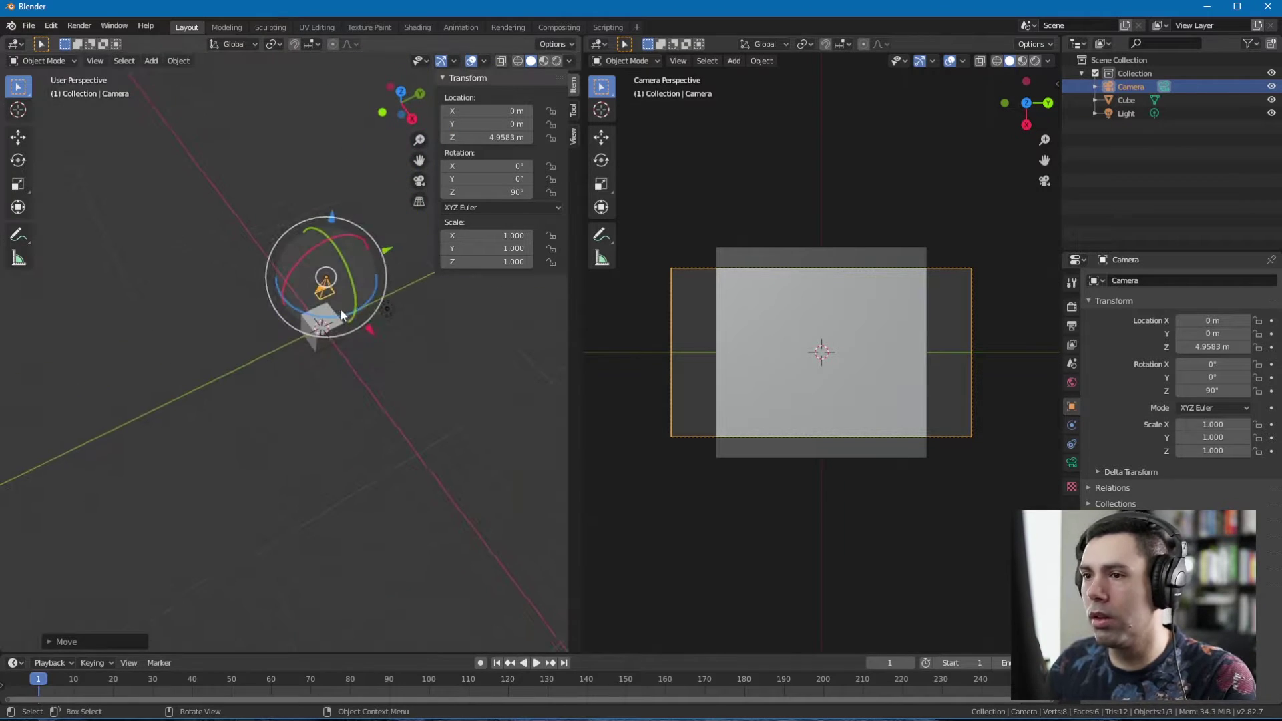
middle_click_drag(350, 267, 358, 266)
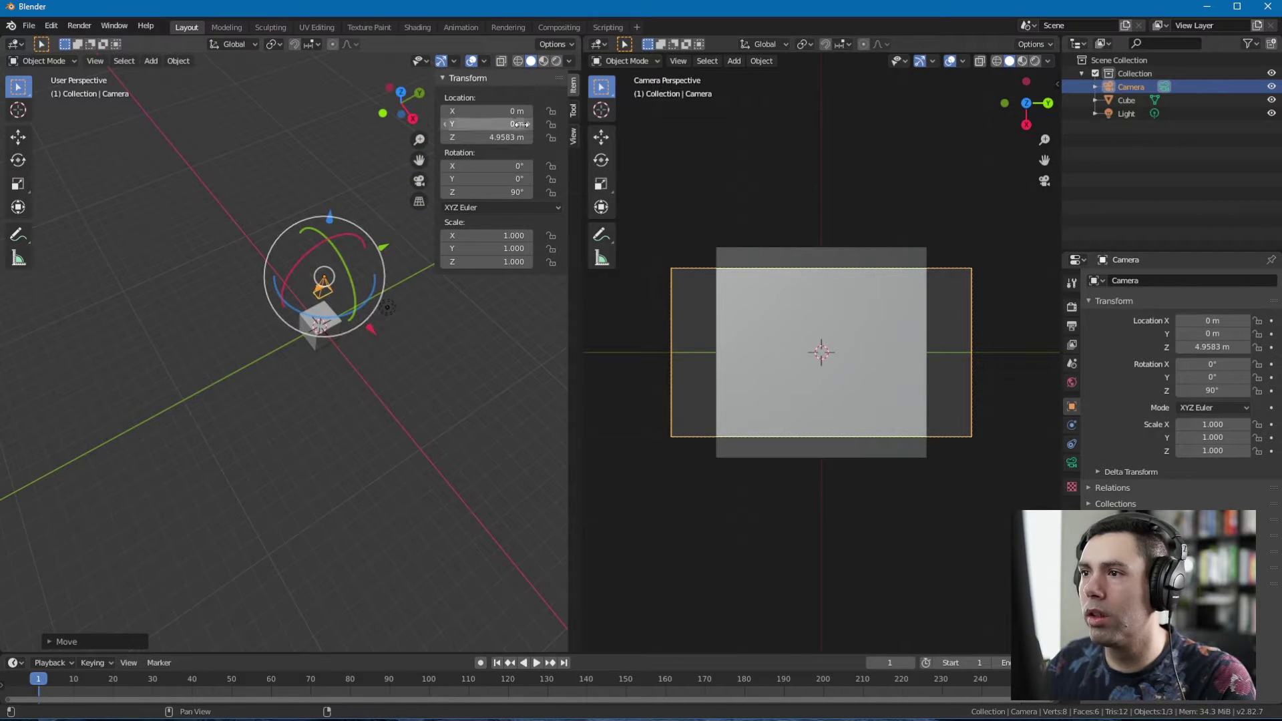
left_click(508, 138)
type("0")
key("Return")
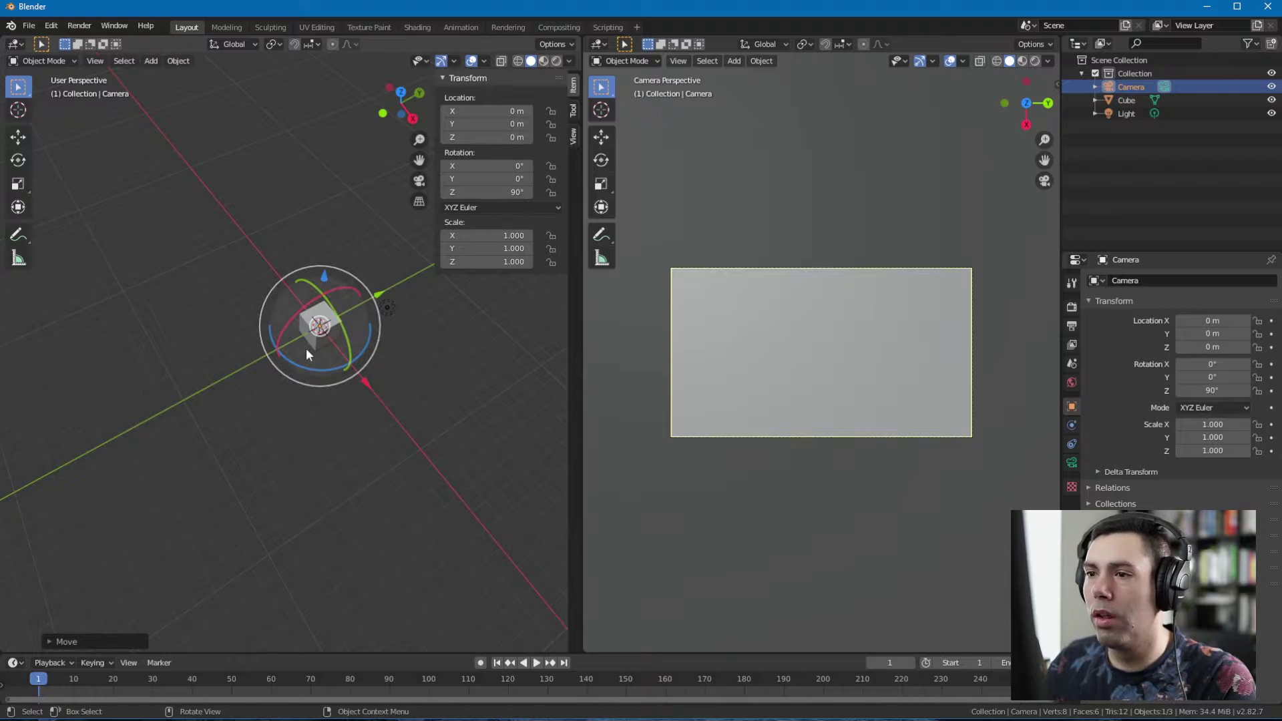
middle_click_drag(306, 347, 306, 263)
left_click_drag(306, 263, 322, 119)
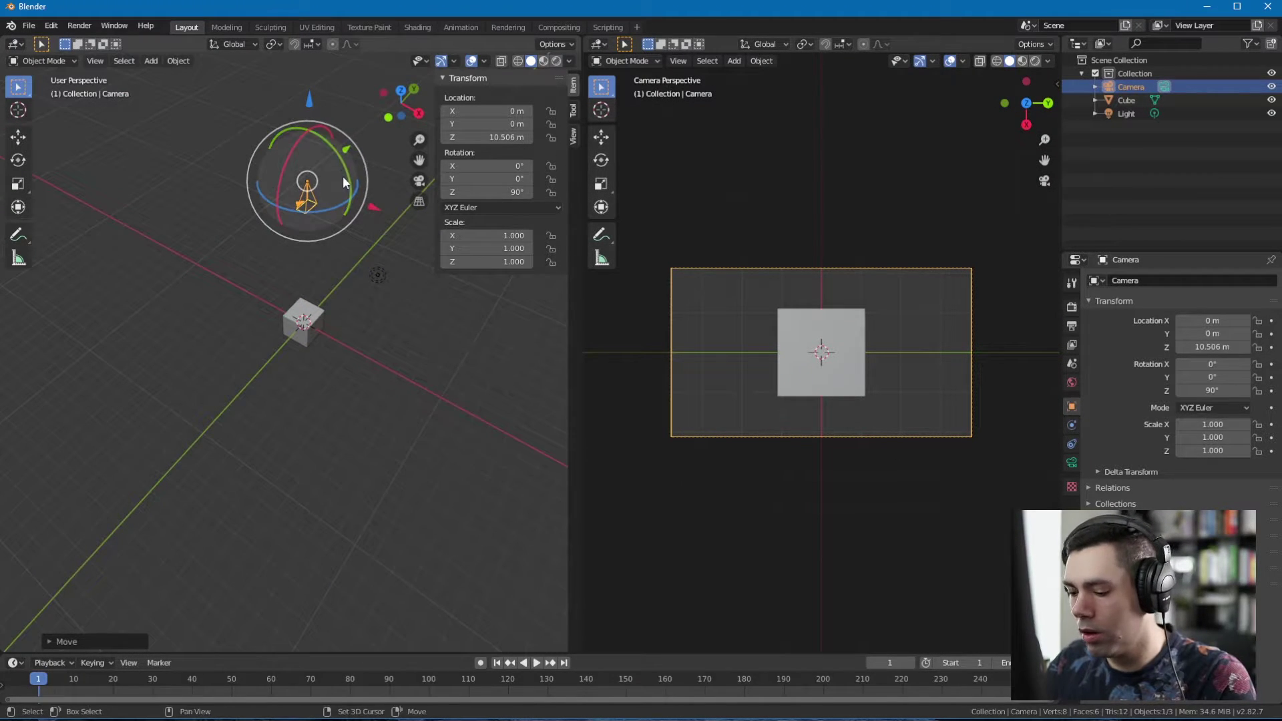
middle_click_drag(343, 175, 334, 187, "shift")
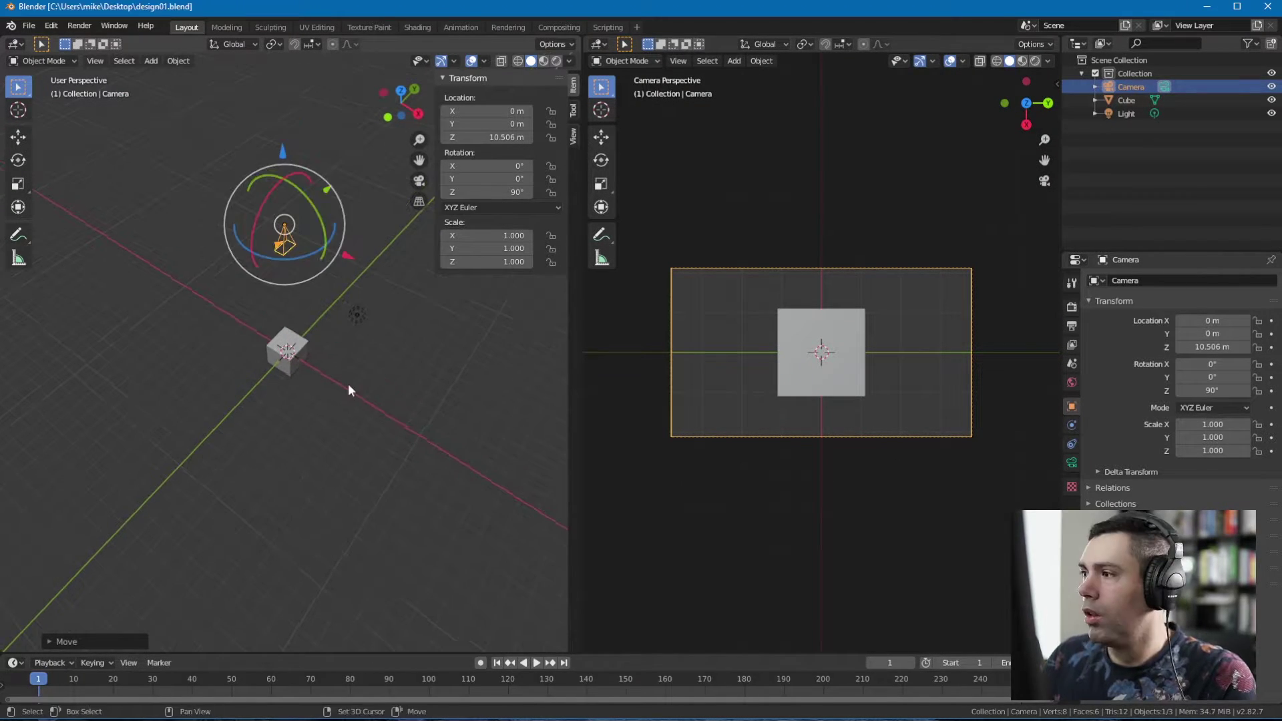
middle_click_drag(347, 383, 351, 390, "shift")
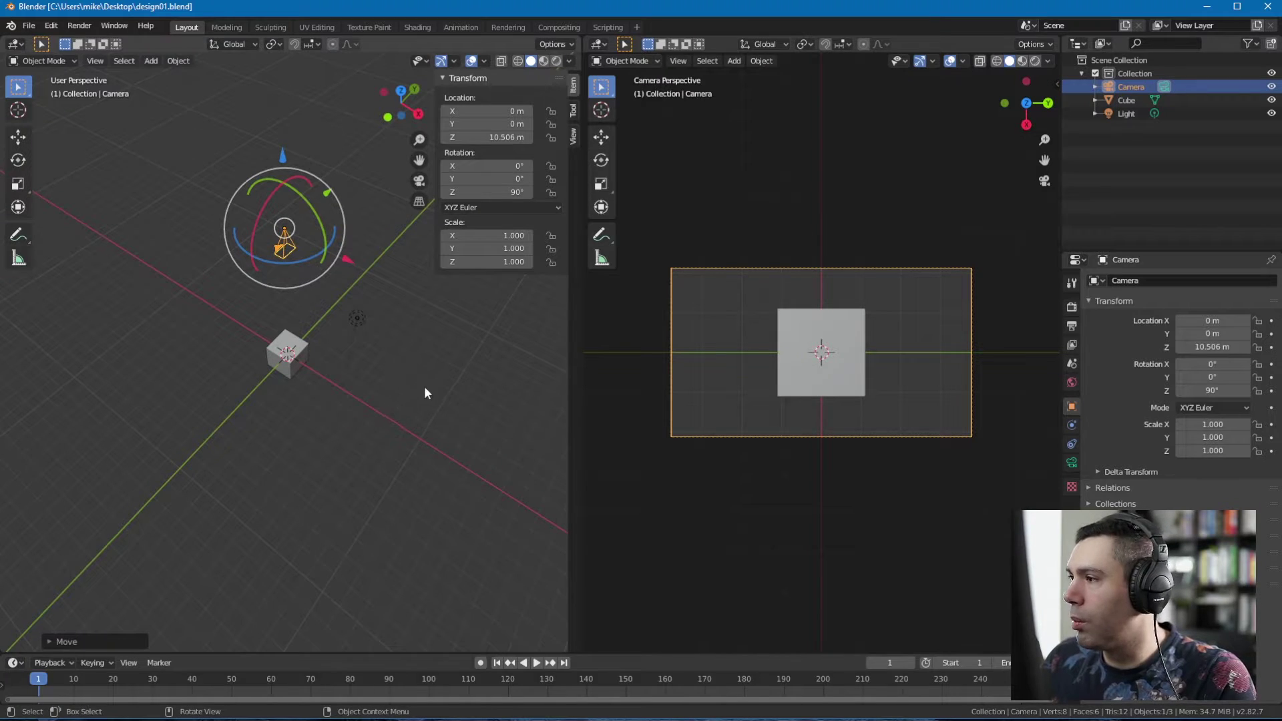
- Set the render output resolution to 1440 × 1440 px and save the file
left_click(1073, 308)
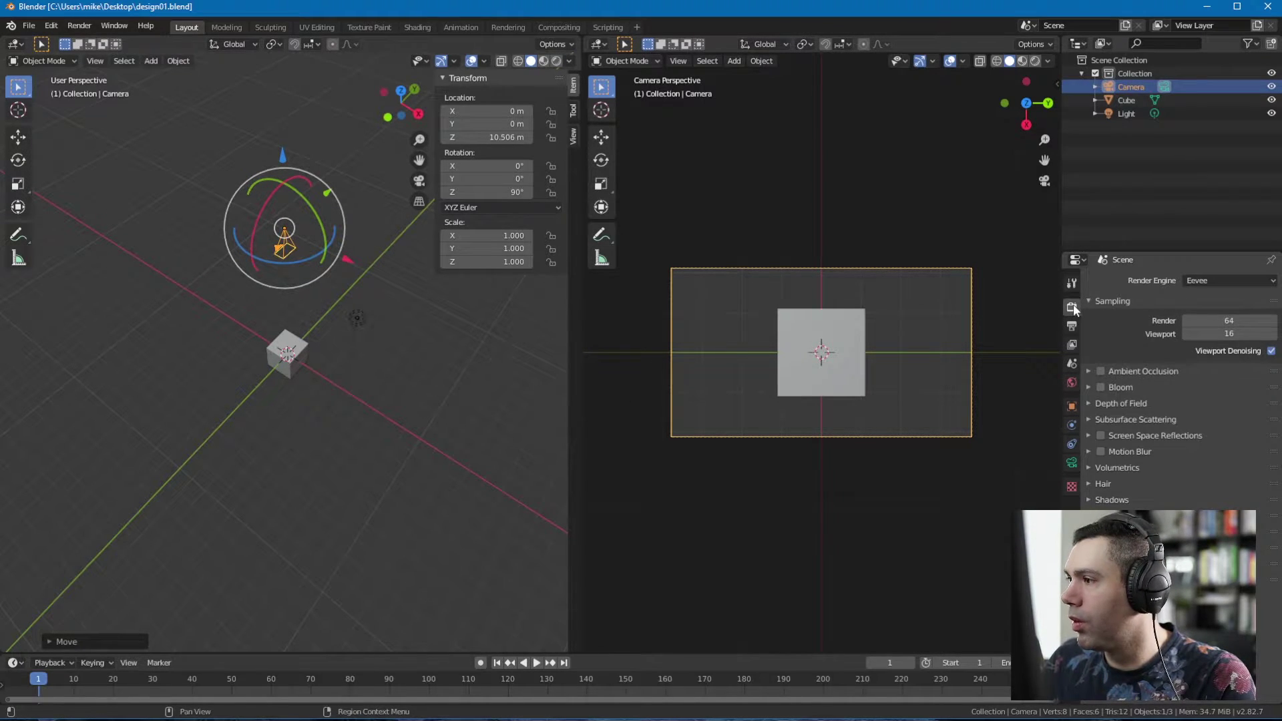
left_click(1072, 326)
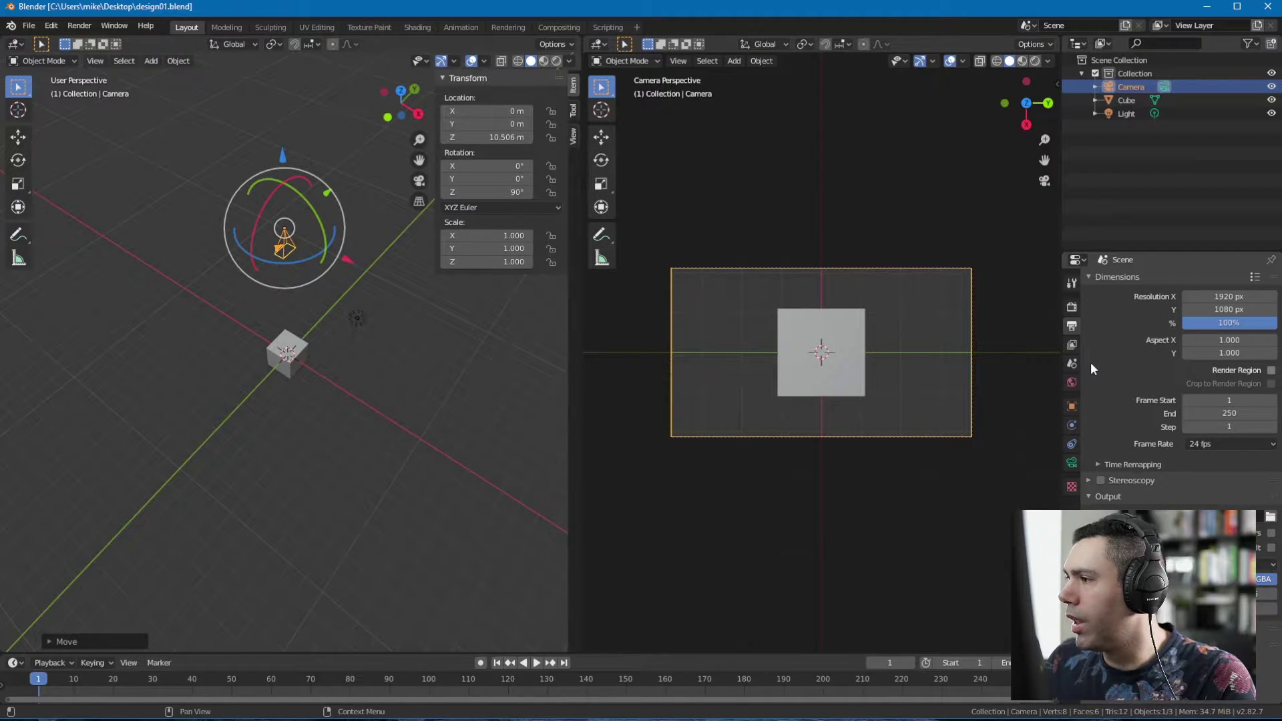
left_click(1213, 297)
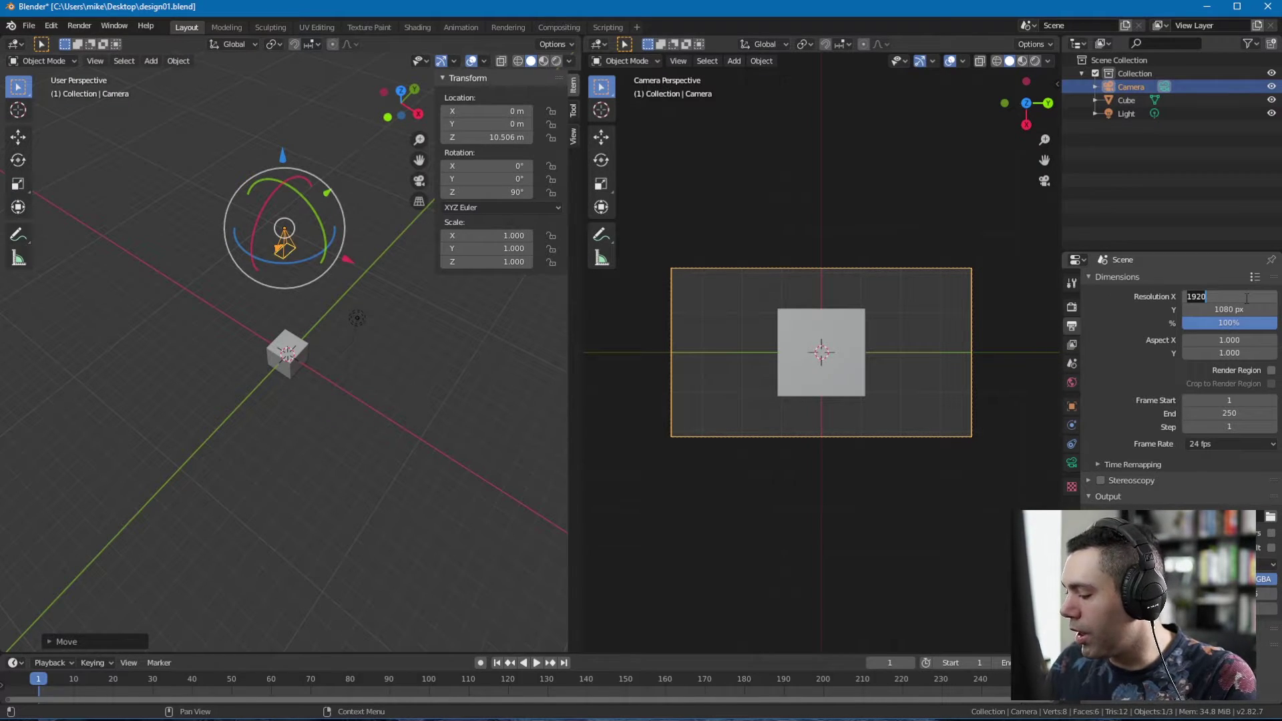
type("1440")
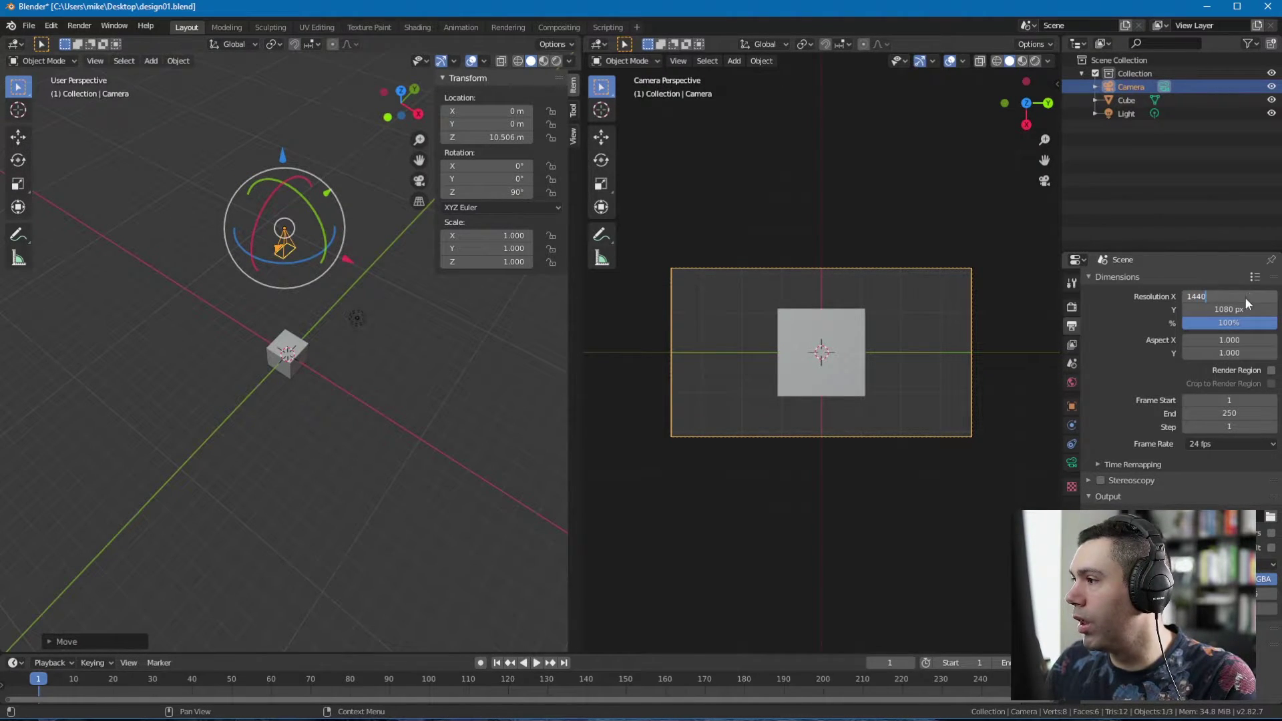
key("Return")
left_click(1210, 310)
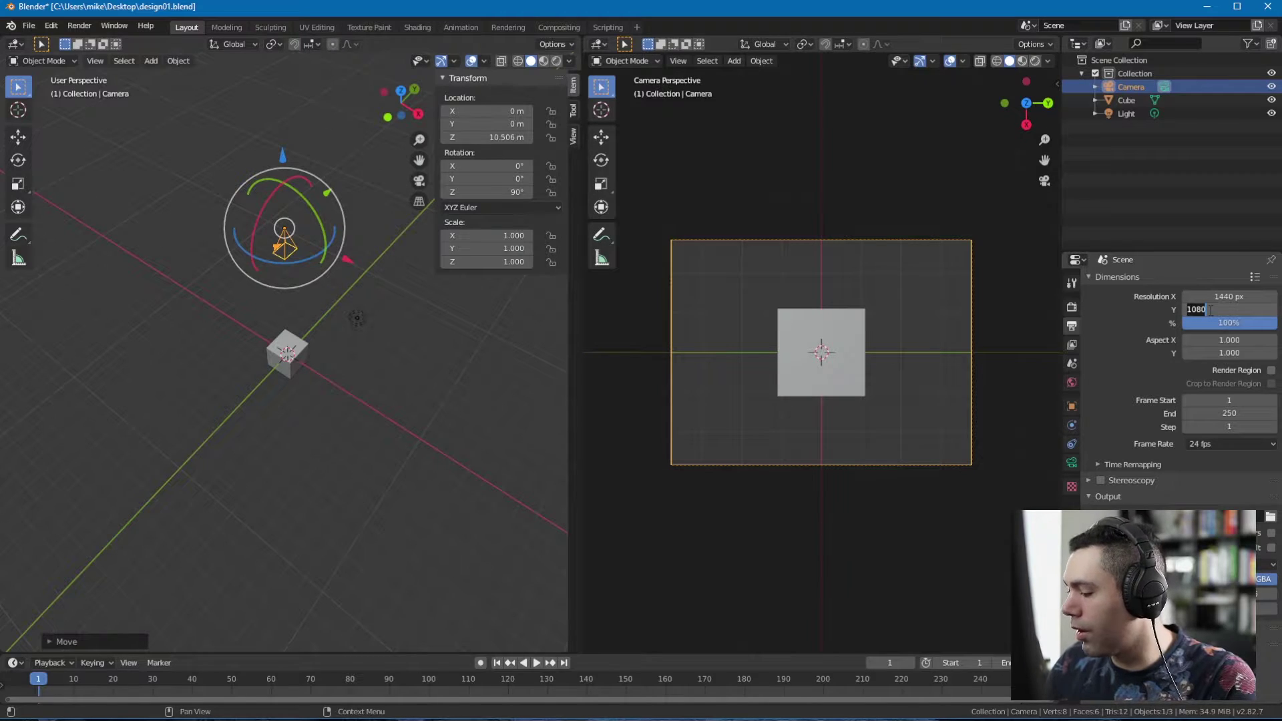
type("1440")
key("Return")
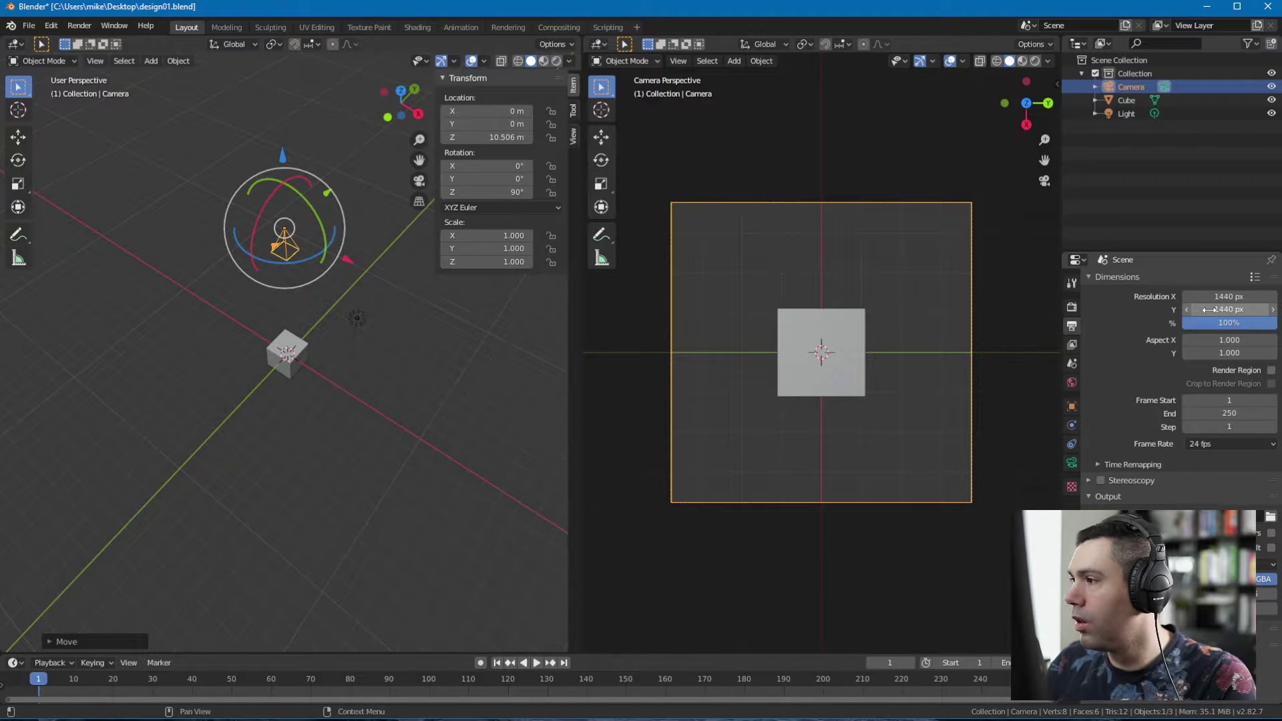
middle_click_drag(290, 317, 285, 449)
scroll(322, 295, "down", 4)
key("ctrl+s")
- Move the light along X and Y to about X -9.24 m, Y -4.89 m
left_click(344, 314)
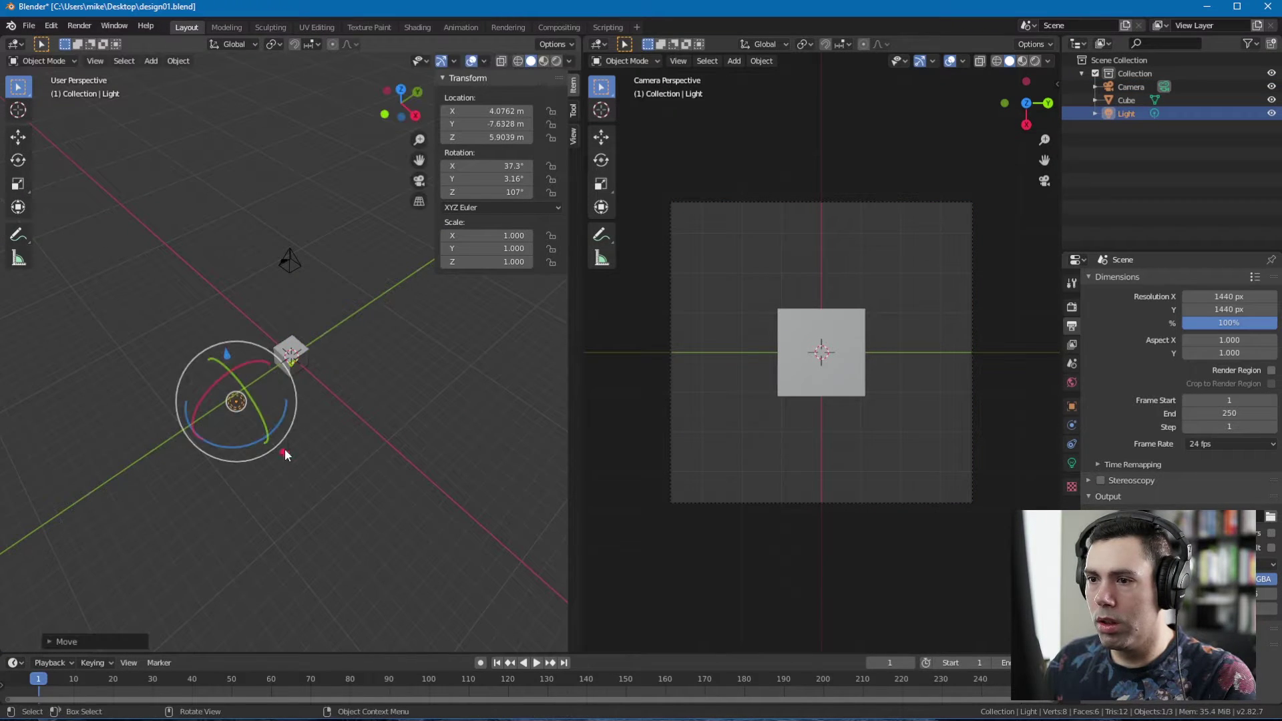
left_click_drag(286, 454, 181, 327)
middle_click_drag(182, 328, 202, 310)
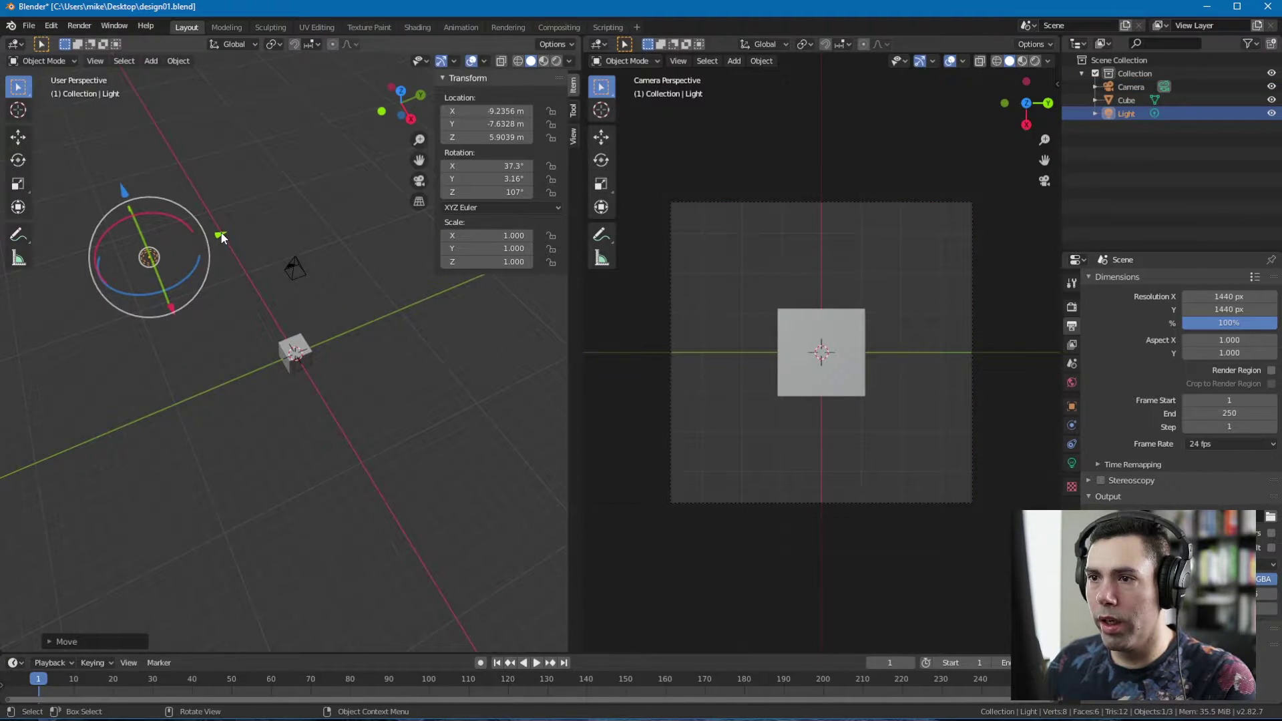
left_click_drag(219, 235, 264, 255)
middle_click_drag(267, 271, 354, 276)
scroll(349, 281, "up", 1)
- Delete the default cube from the scene
left_click(375, 355)
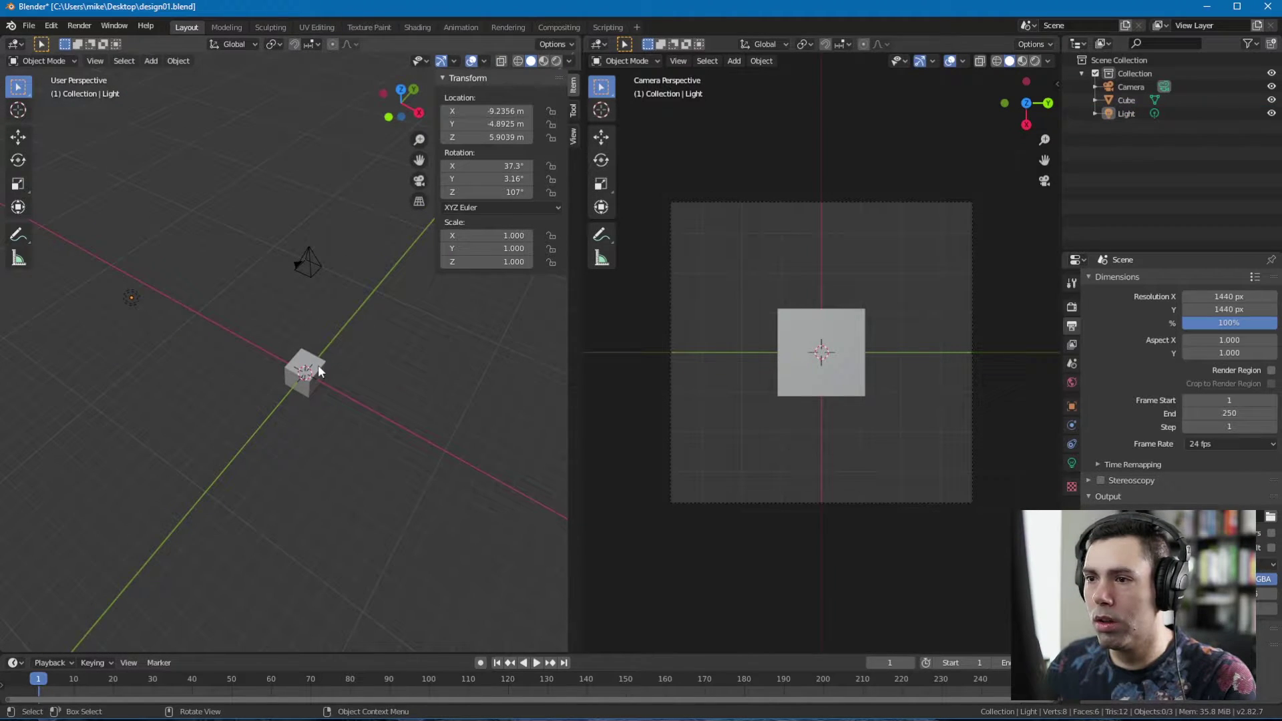
left_click(314, 371)
key("Delete")
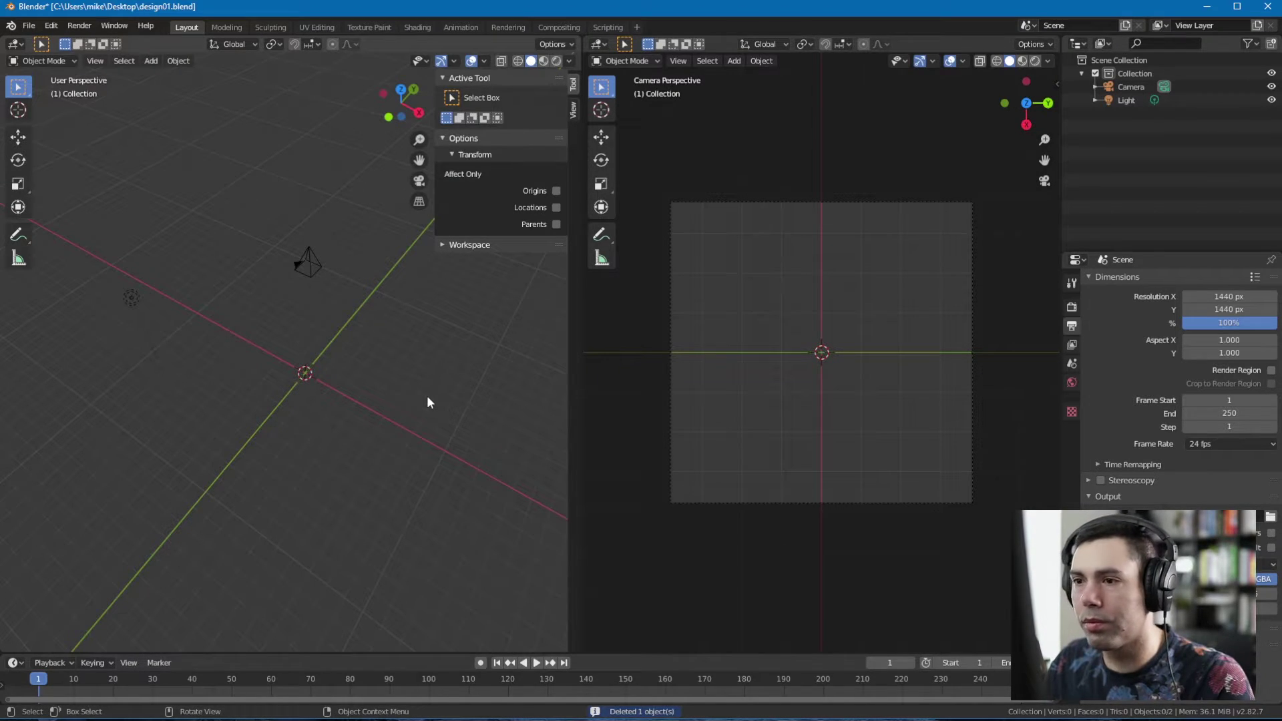
- Add a cylinder mesh at the origin
key("shift+a")
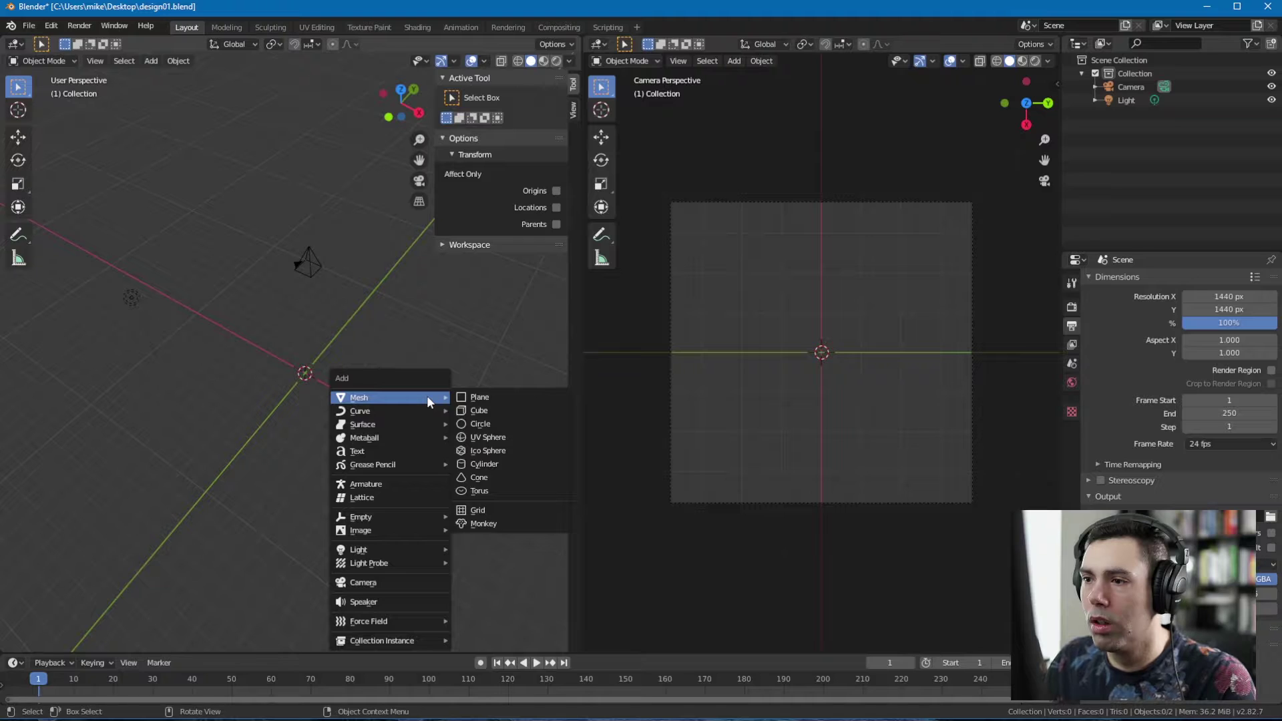
left_click(475, 463)
middle_click_drag(364, 374, 403, 369)
scroll(323, 423, "up", 4)
scroll(383, 400, "up", 2)
scroll(380, 401, "down", 1)
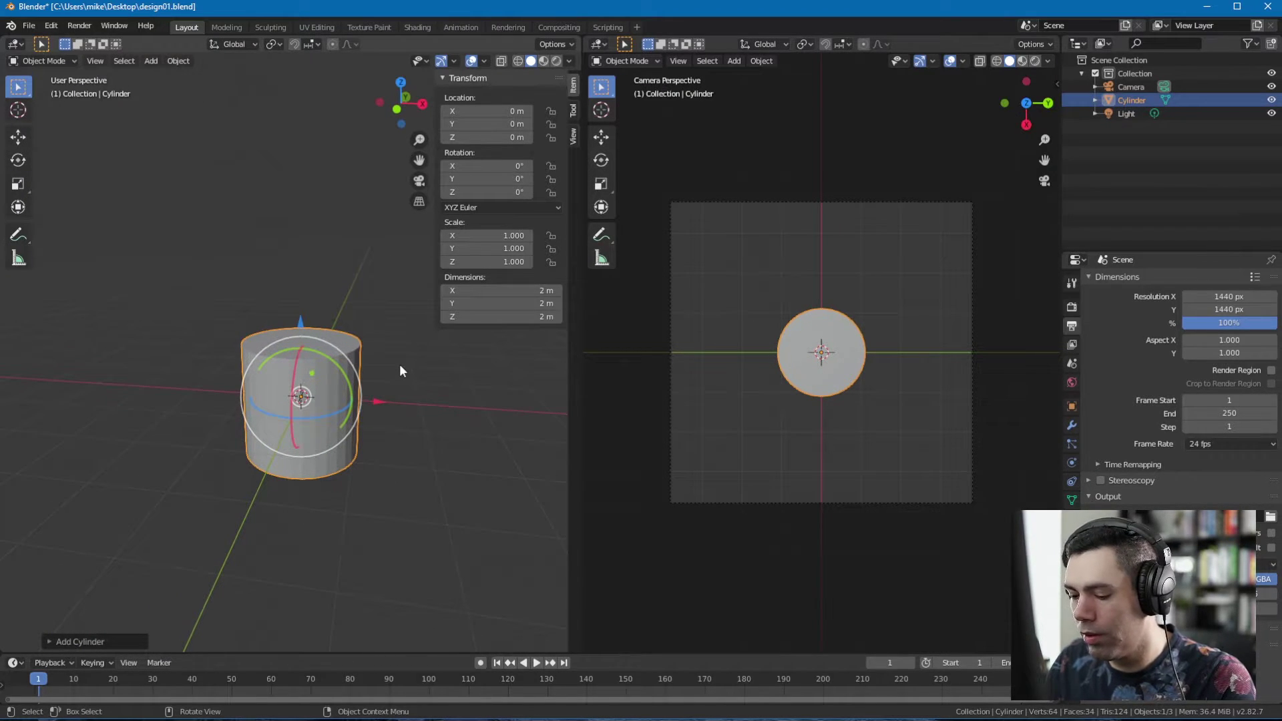
- Enter Edit Mode on the cylinder and clear the mesh selection
middle_click_drag(400, 366, 434, 453)
key("Tab")
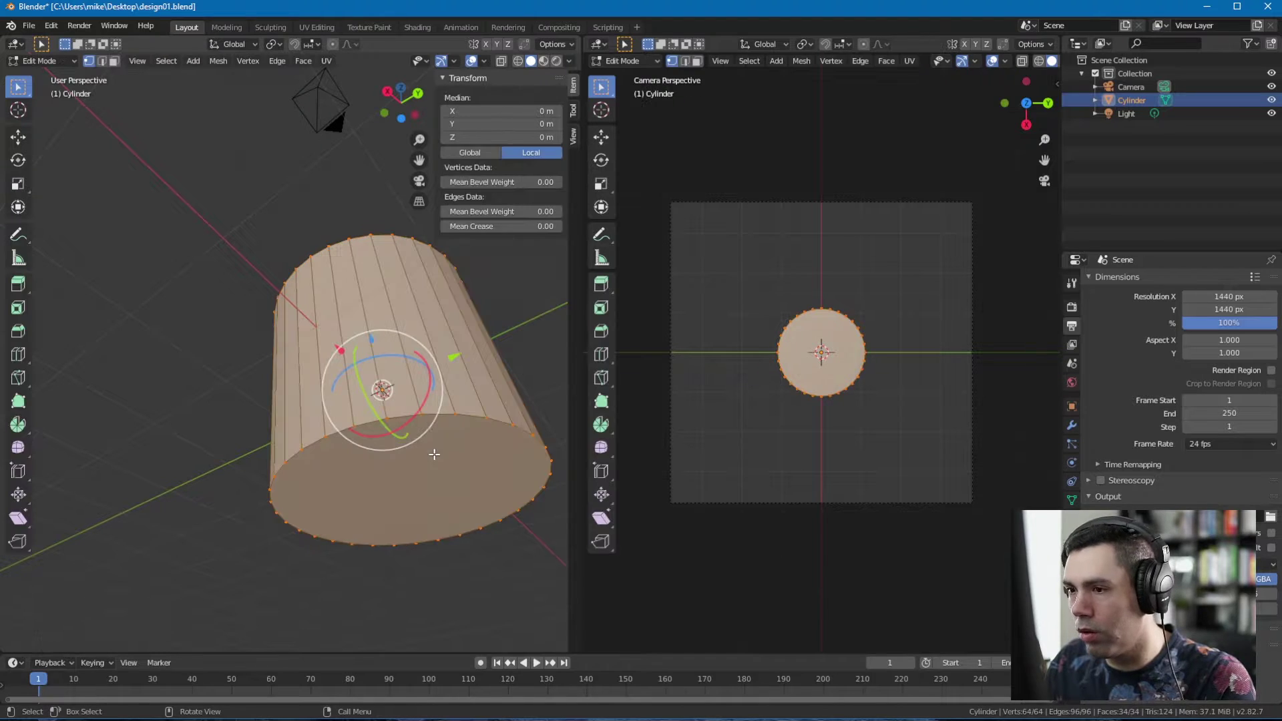
key("alt+a")
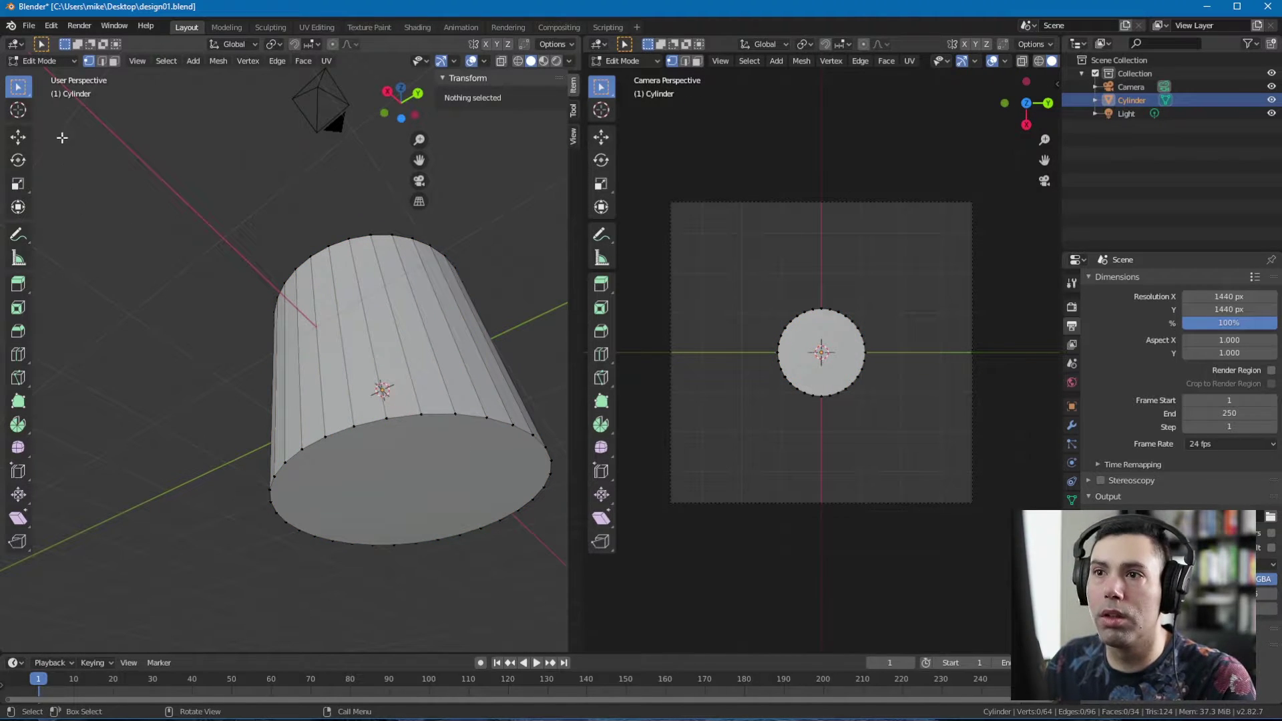
- Try to pick the cylinder's bottom cap in edge select mode
left_click(103, 61)
left_click(420, 495)
left_click(417, 518)
left_click(324, 537)
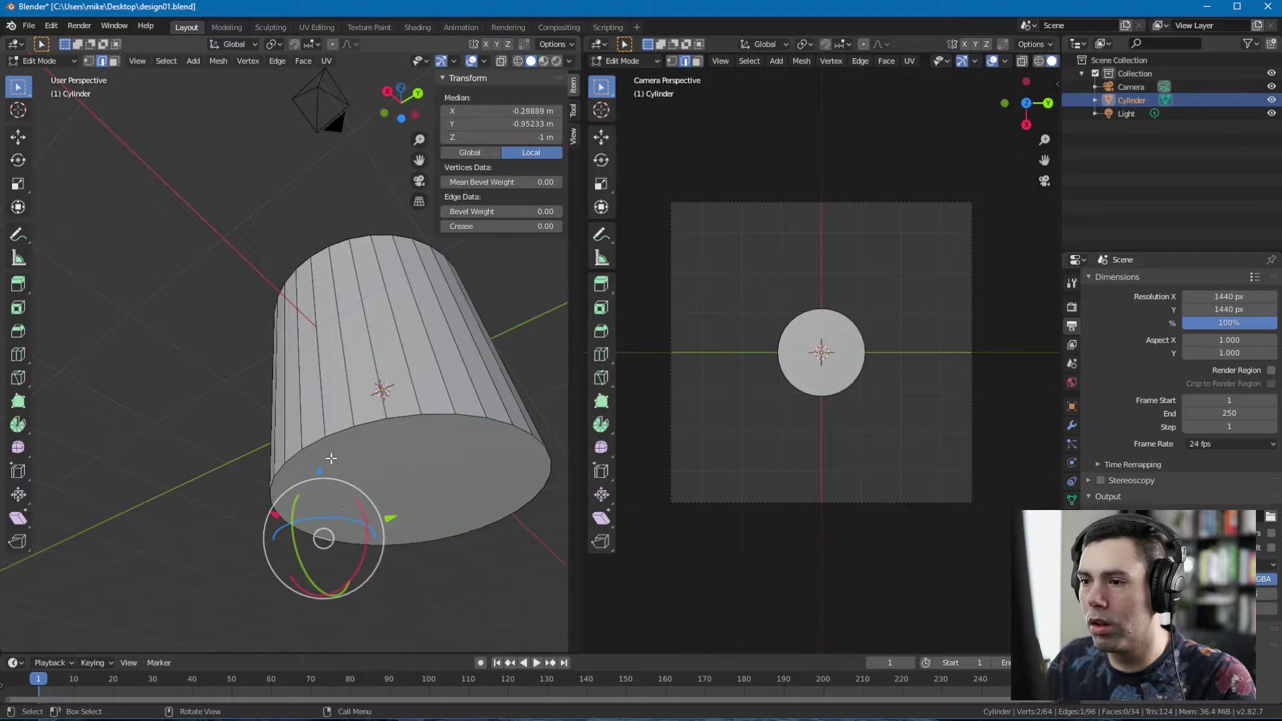
left_click(311, 442)
left_click(468, 419)
middle_click_drag(456, 425, 481, 465)
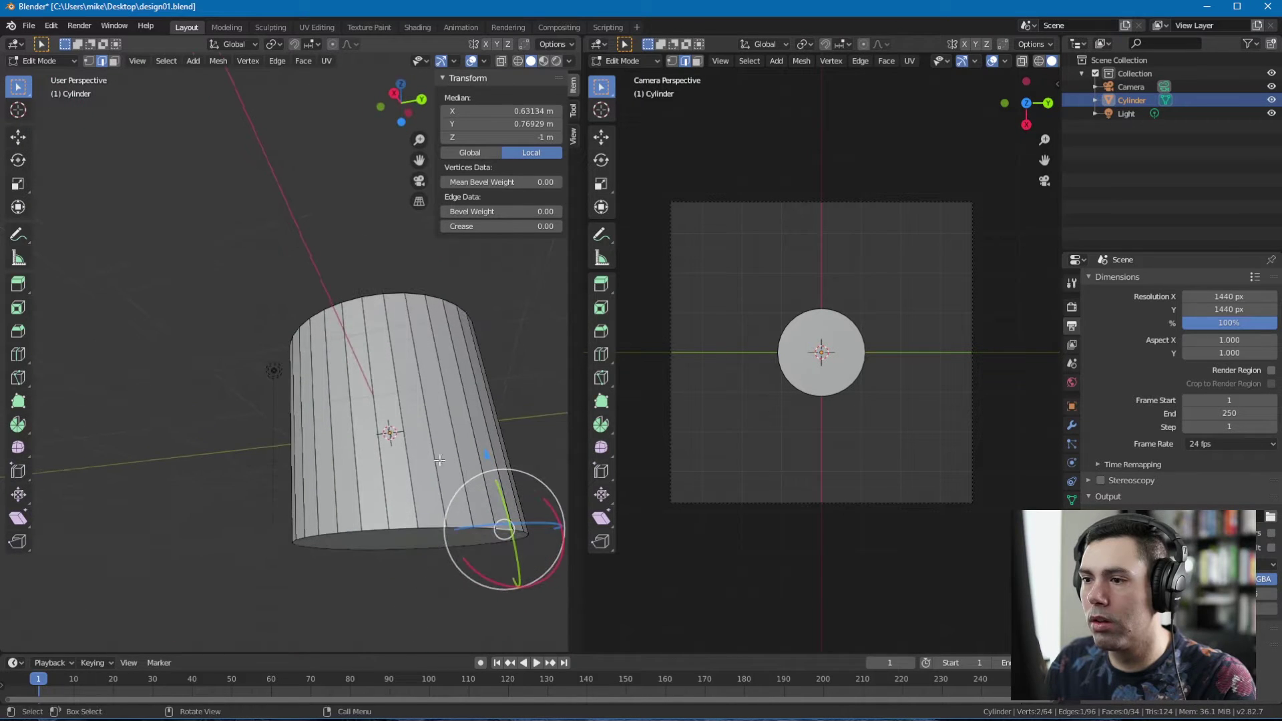
left_click(431, 467)
middle_click_drag(435, 552, 443, 498)
left_click(450, 499)
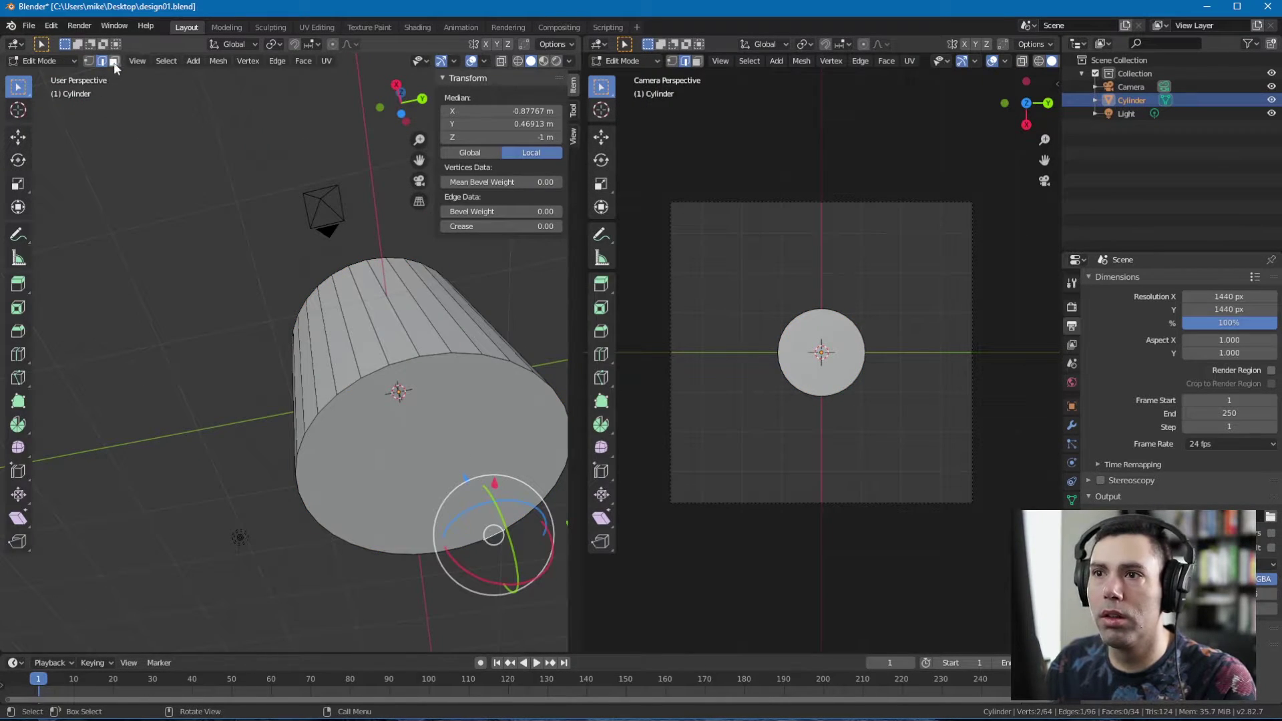
- Delete the cylinder's bottom cap face using face select mode
left_click(114, 61)
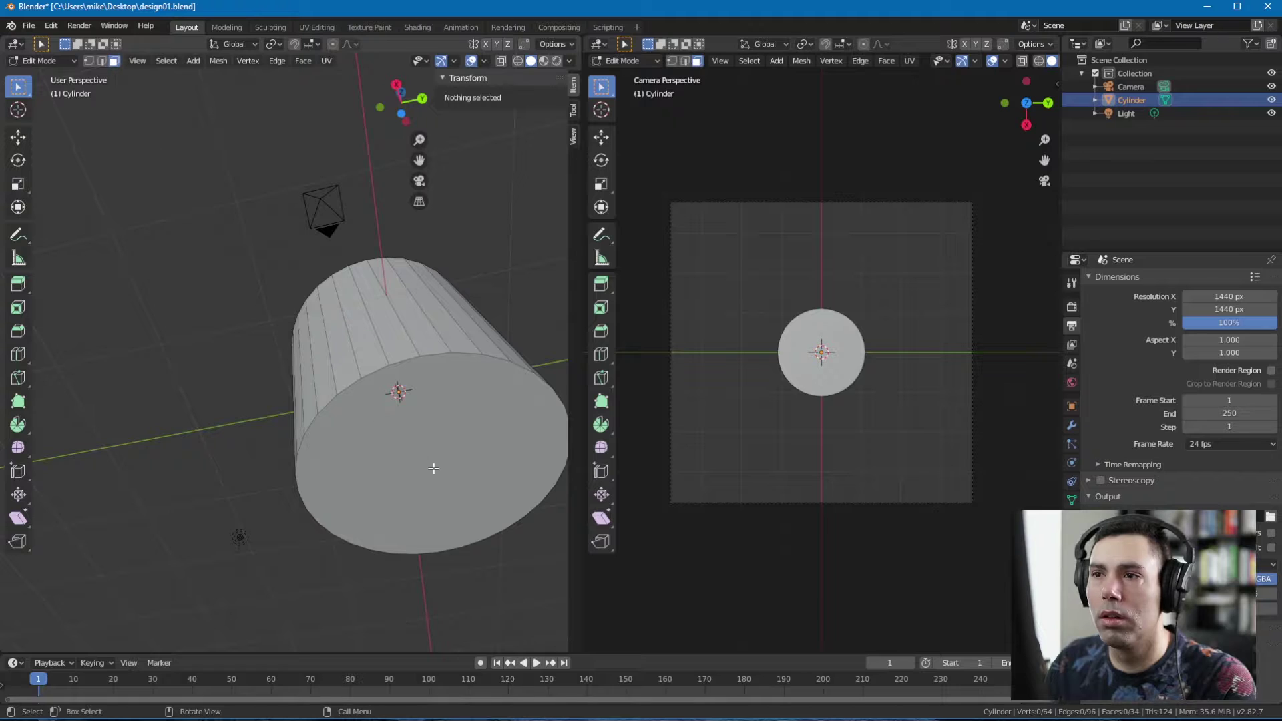
left_click(433, 469)
middle_click_drag(231, 364, 224, 351)
key("x")
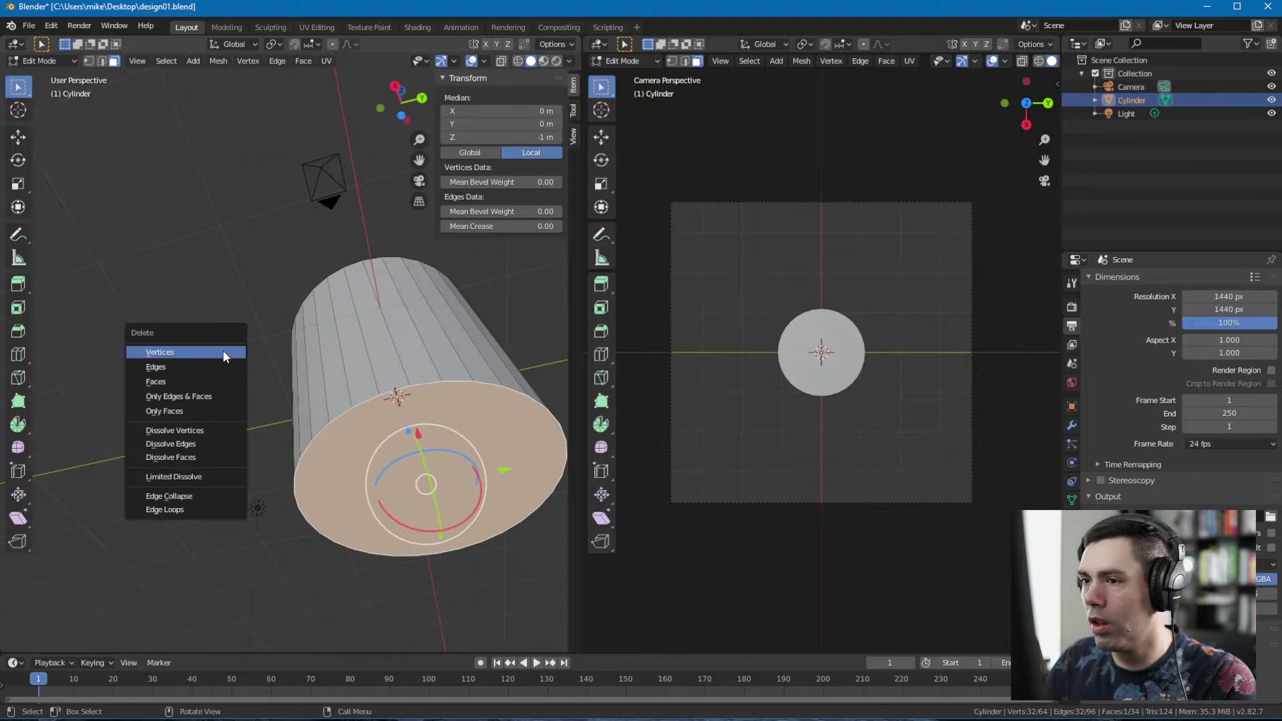
left_click(208, 383)
middle_click_drag(209, 384, 407, 470)
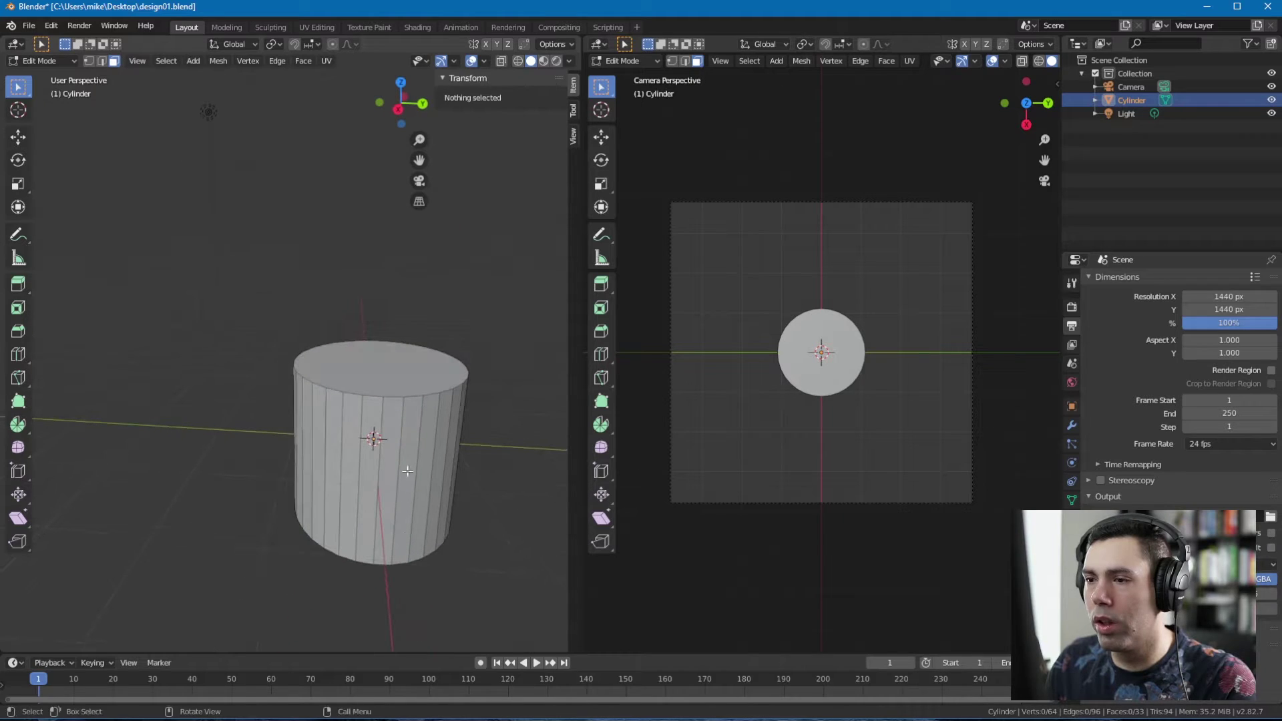
- Leave Edit Mode and flatten the cylinder along Z into a disc about 0.08 m thick
key("Tab")
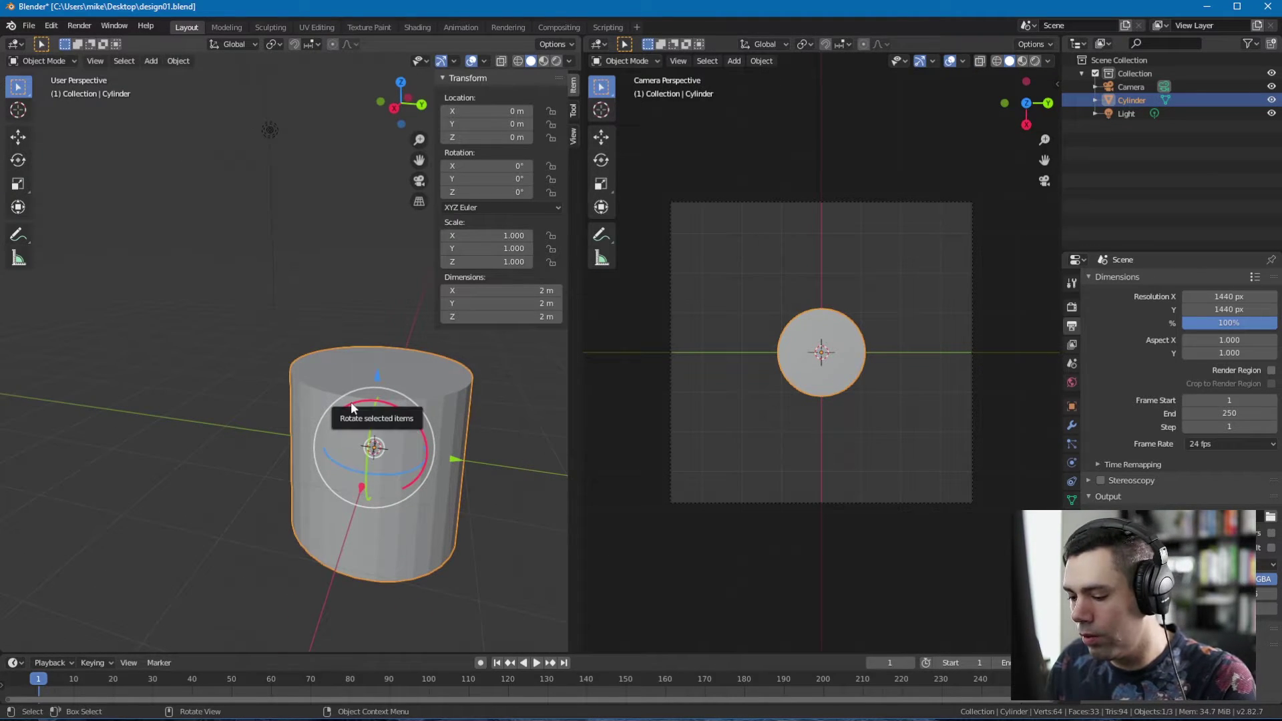
key("s")
key("z")
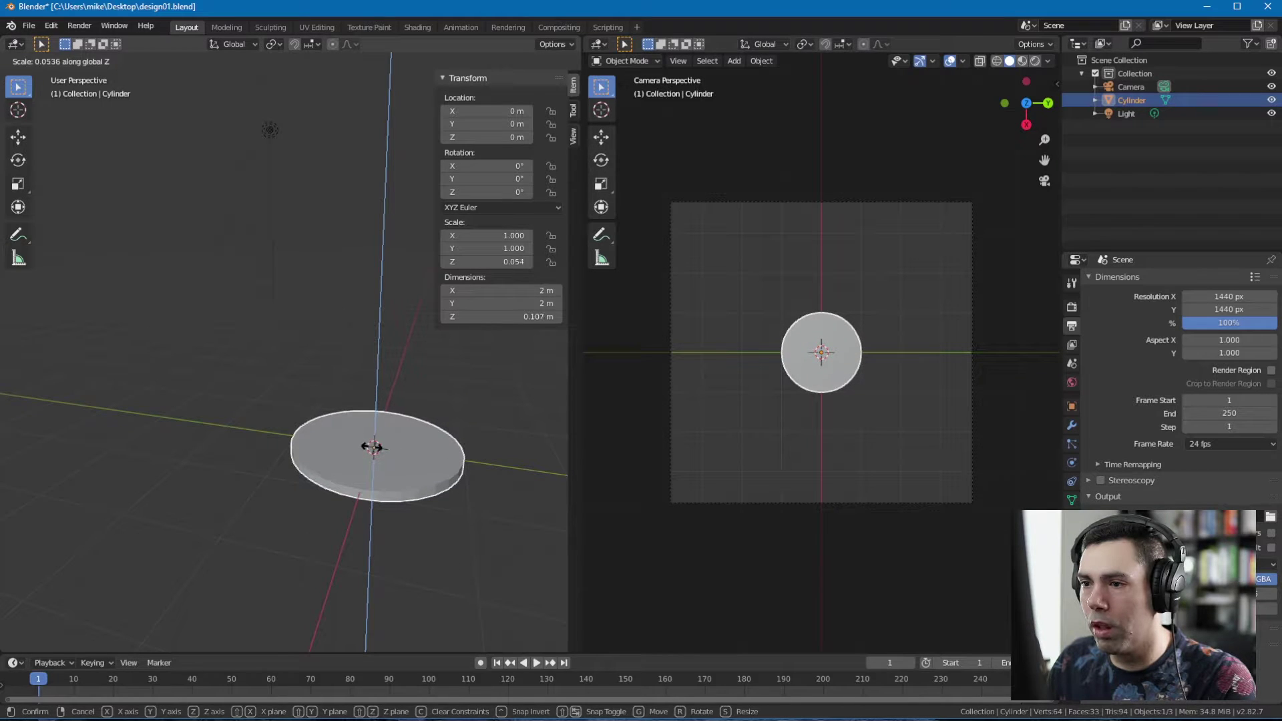
left_click(375, 449)
middle_click_drag(375, 450, 336, 502)
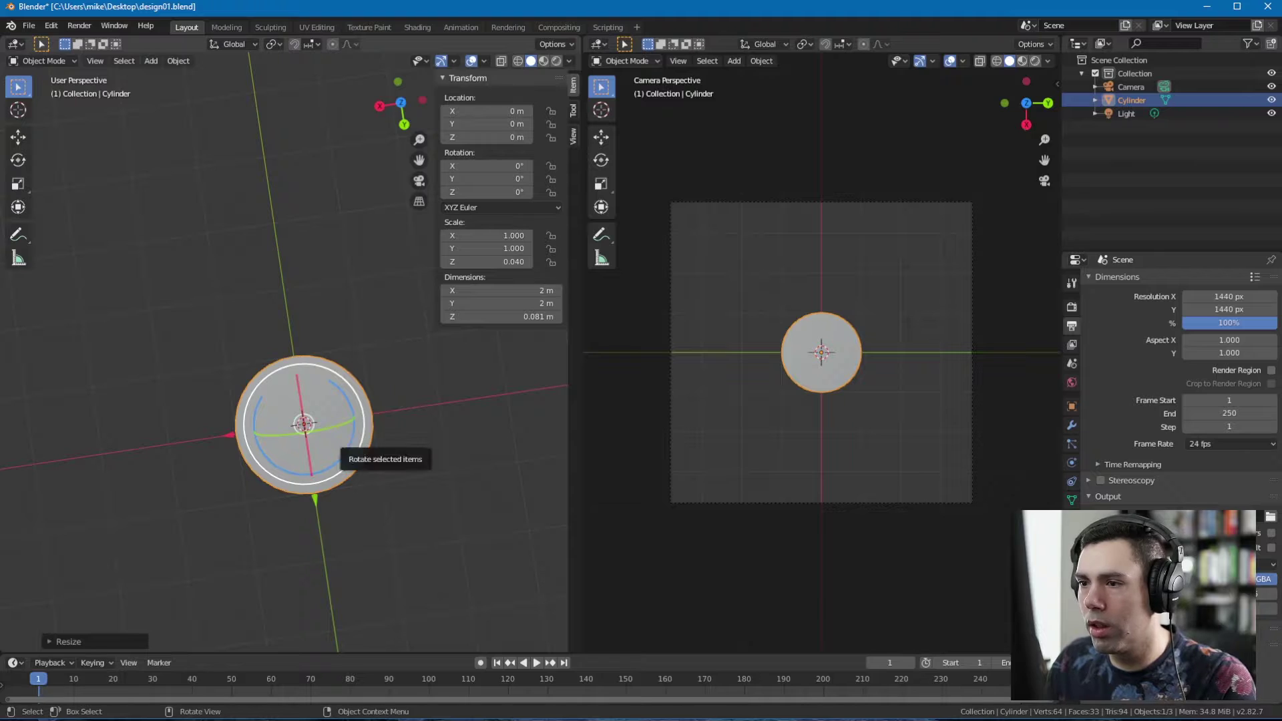
- Scale the disc up uniformly to about 7.38 m across so it nearly fills the camera frame
key("s")
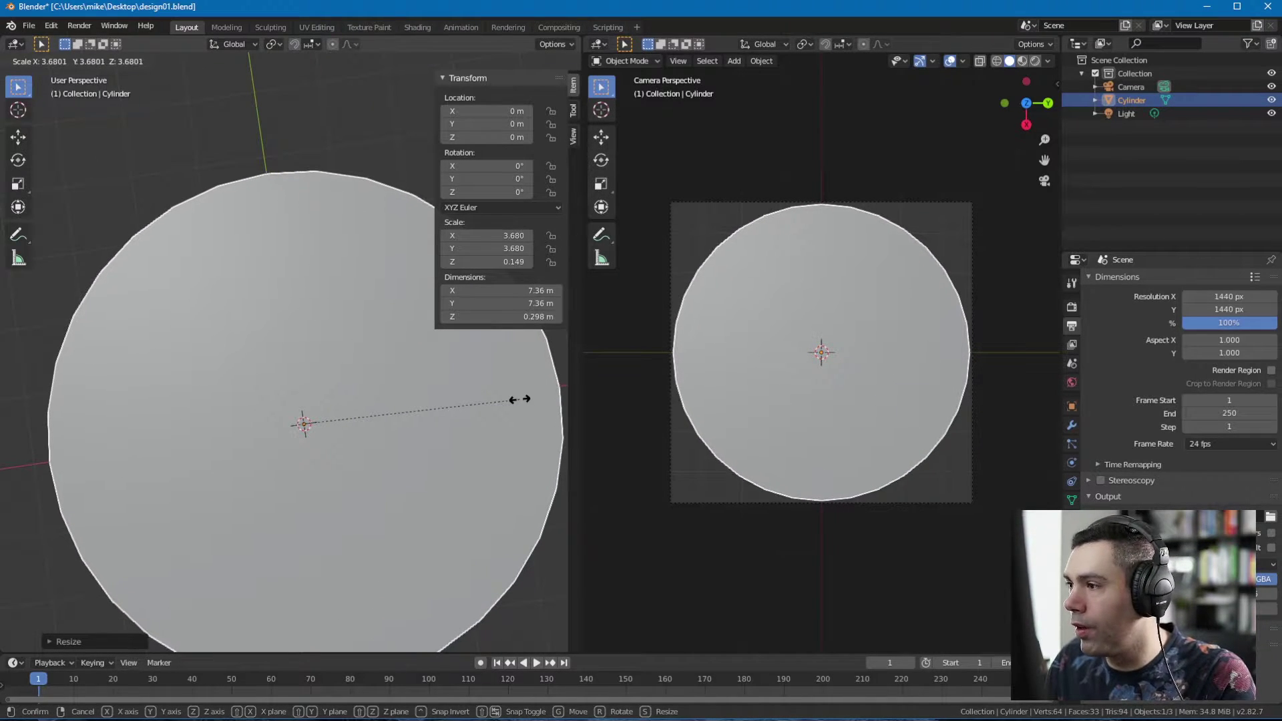
left_click(519, 401)
middle_click_drag(519, 400, 392, 418)
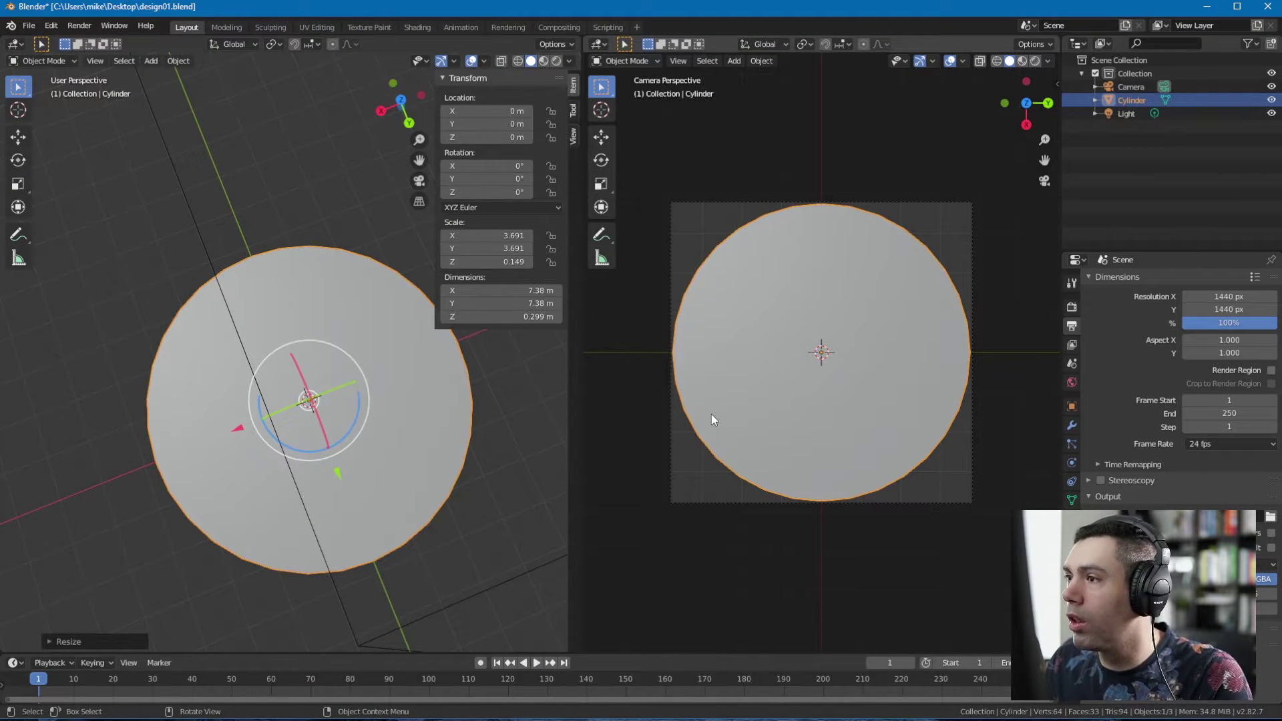
middle_click_drag(329, 406, 311, 458)
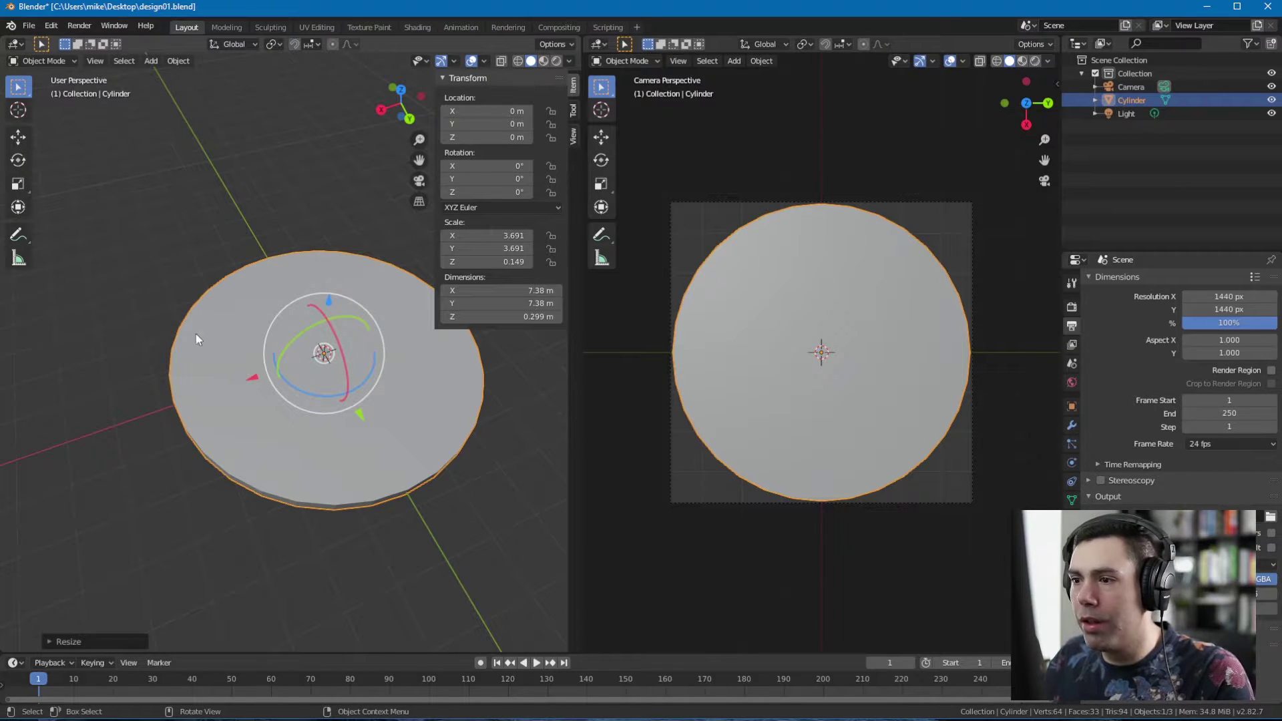
- Extrude the disc's top face in place, scale it down to a tiny circle at the centre, and clear the selection
middle_click_drag(483, 414, 443, 384)
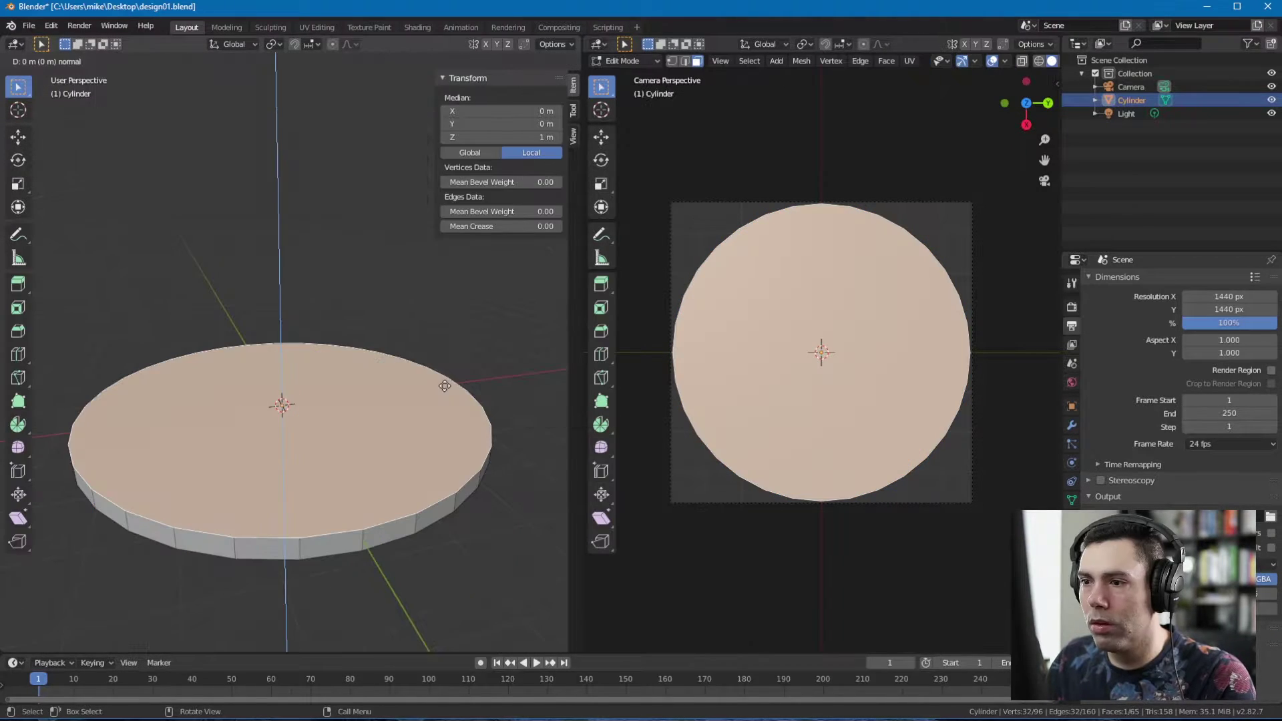
key("e")
key("s")
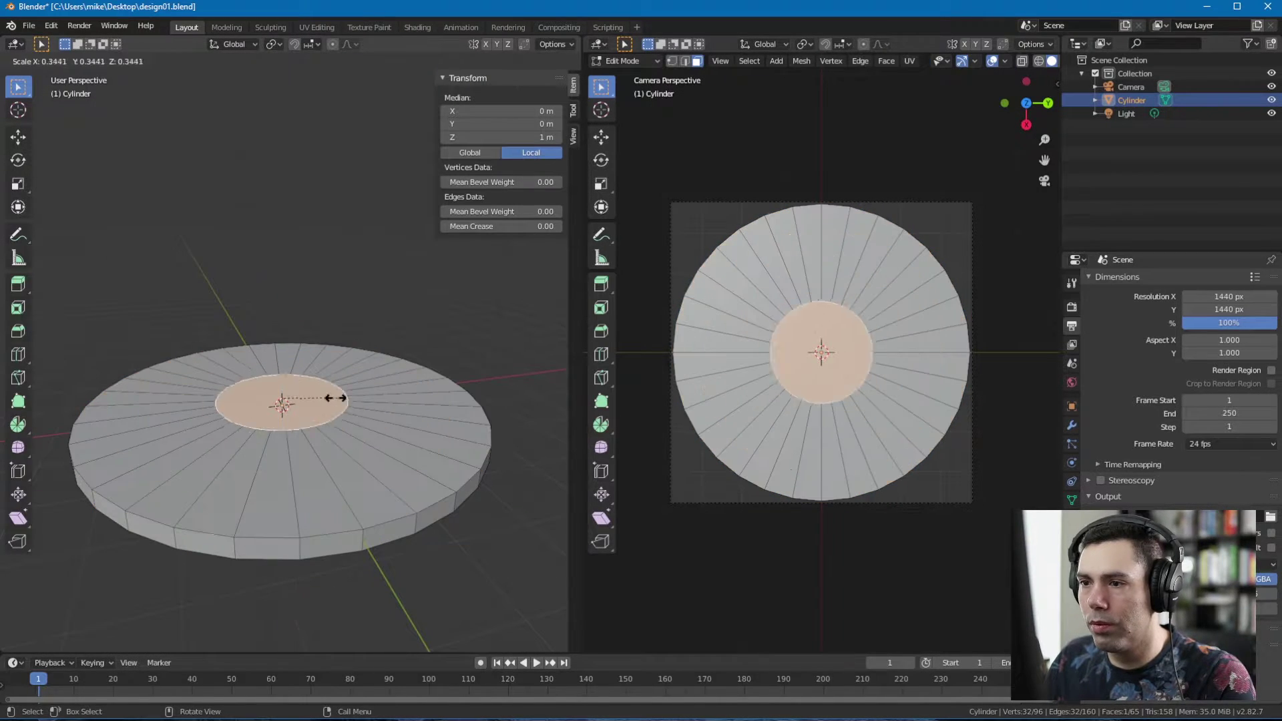
left_click(287, 400)
key("alt+a")
scroll(320, 401, "up", 1)
middle_click_drag(352, 410, 386, 230, "shift")
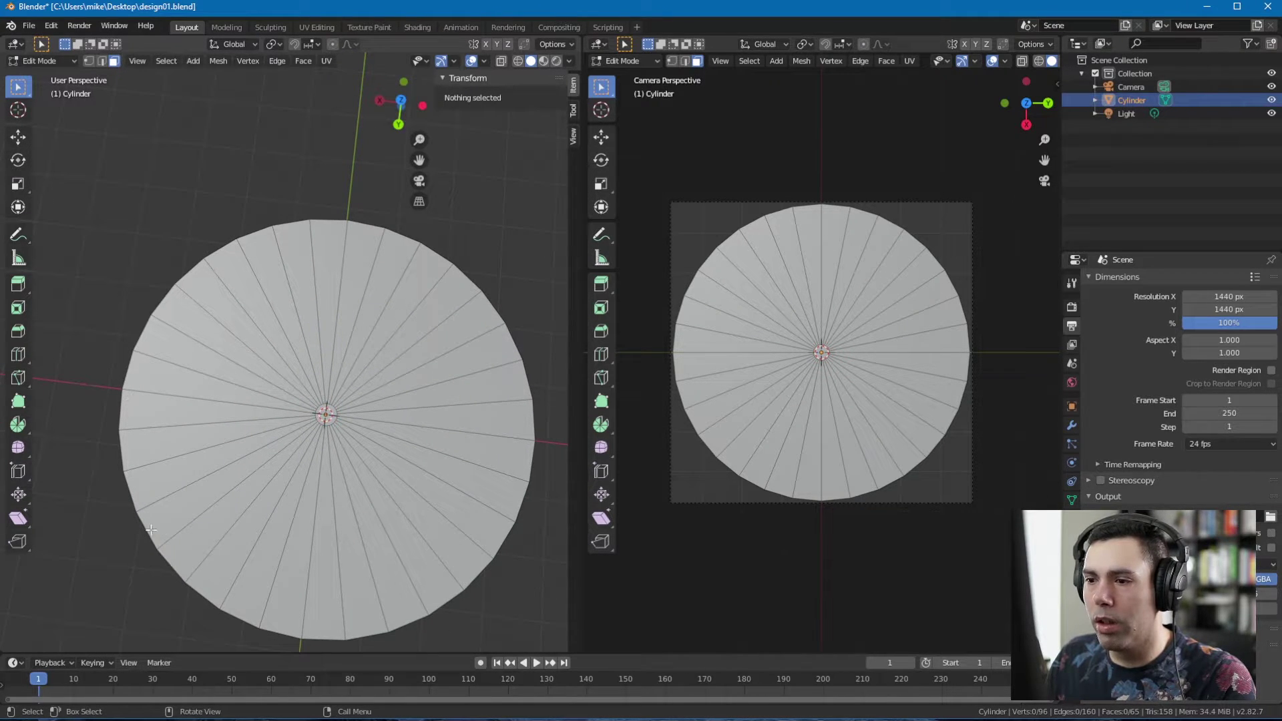
mouse_move(454, 399)
middle_mouse_down()
mouse_move(434, 421)
mouse_move(476, 400)
middle_mouse_up()
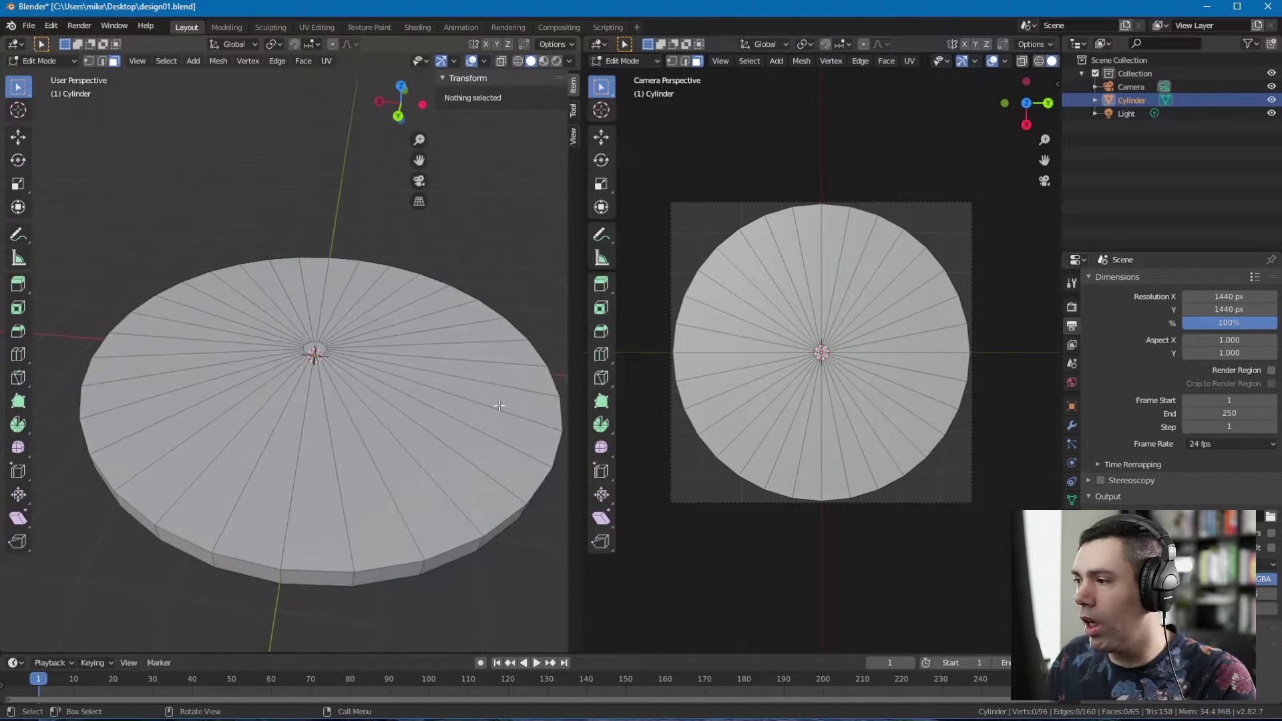
- Try a Subdivision Surface modifier on the disc in Edit Mode, inspect the rim, and remove the modifier again
left_click(1071, 500)
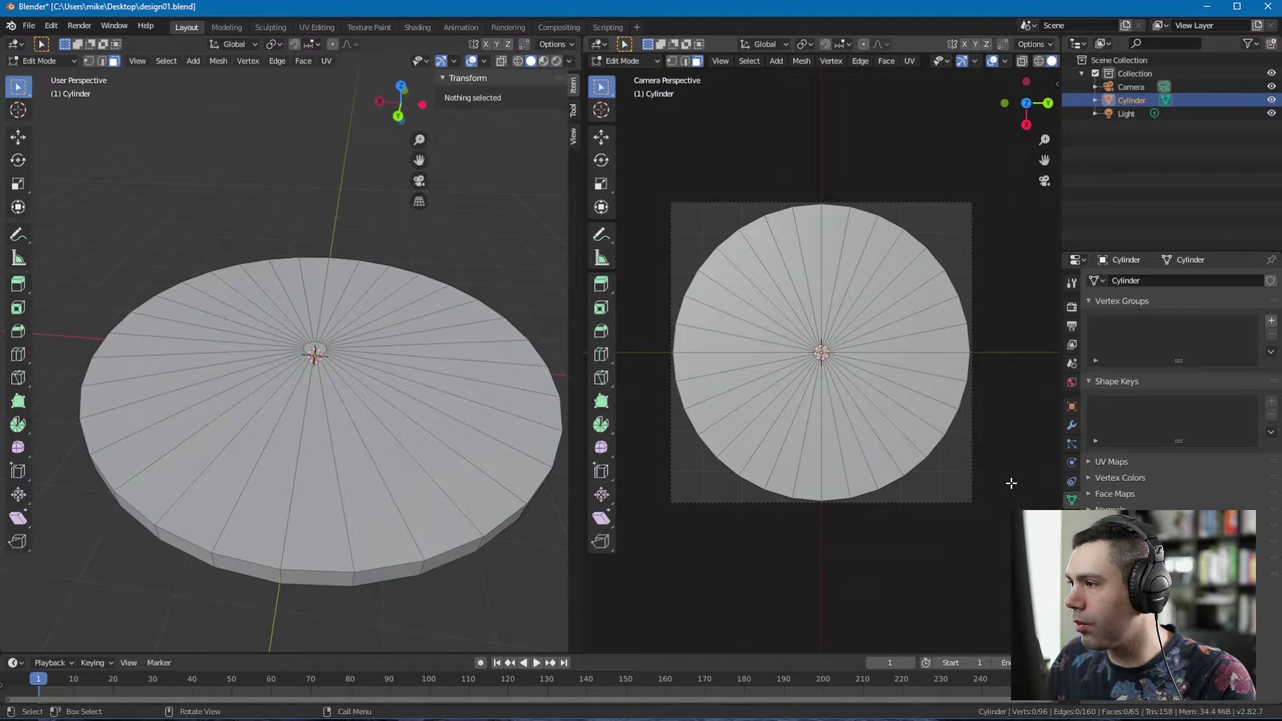
left_click(1071, 479)
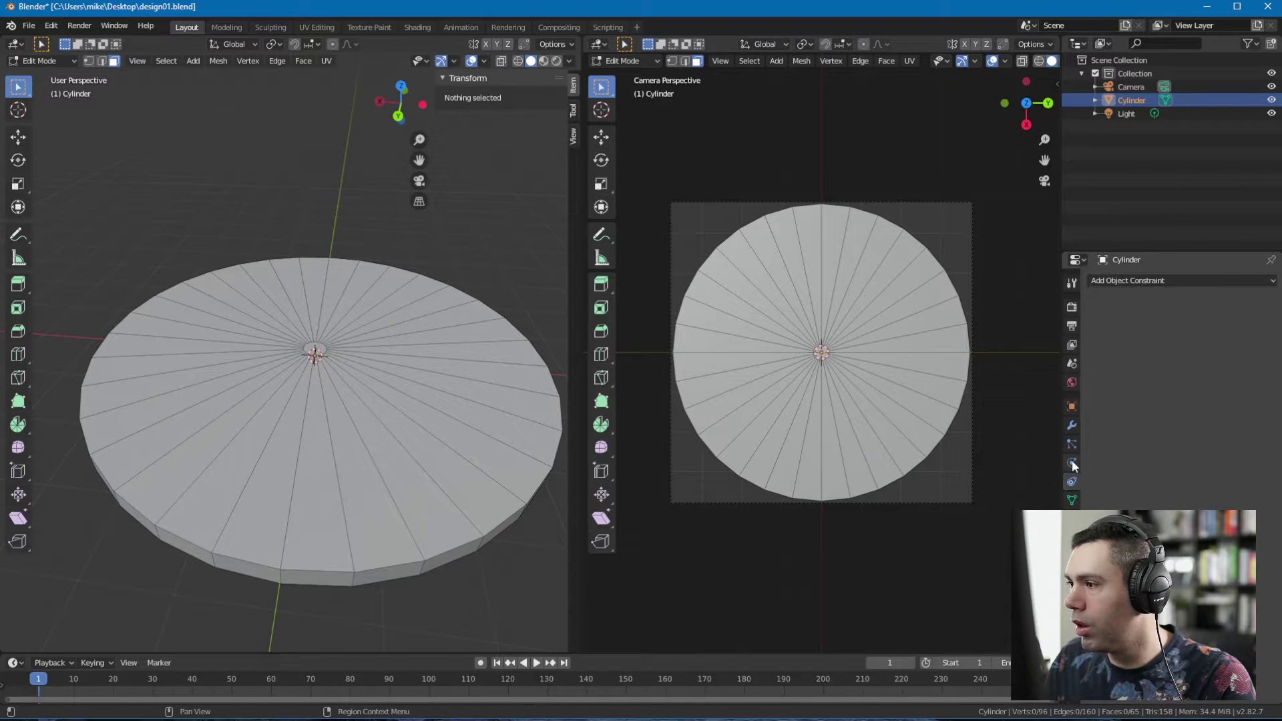
left_click(1072, 460)
left_click(1072, 442)
left_click(1074, 424)
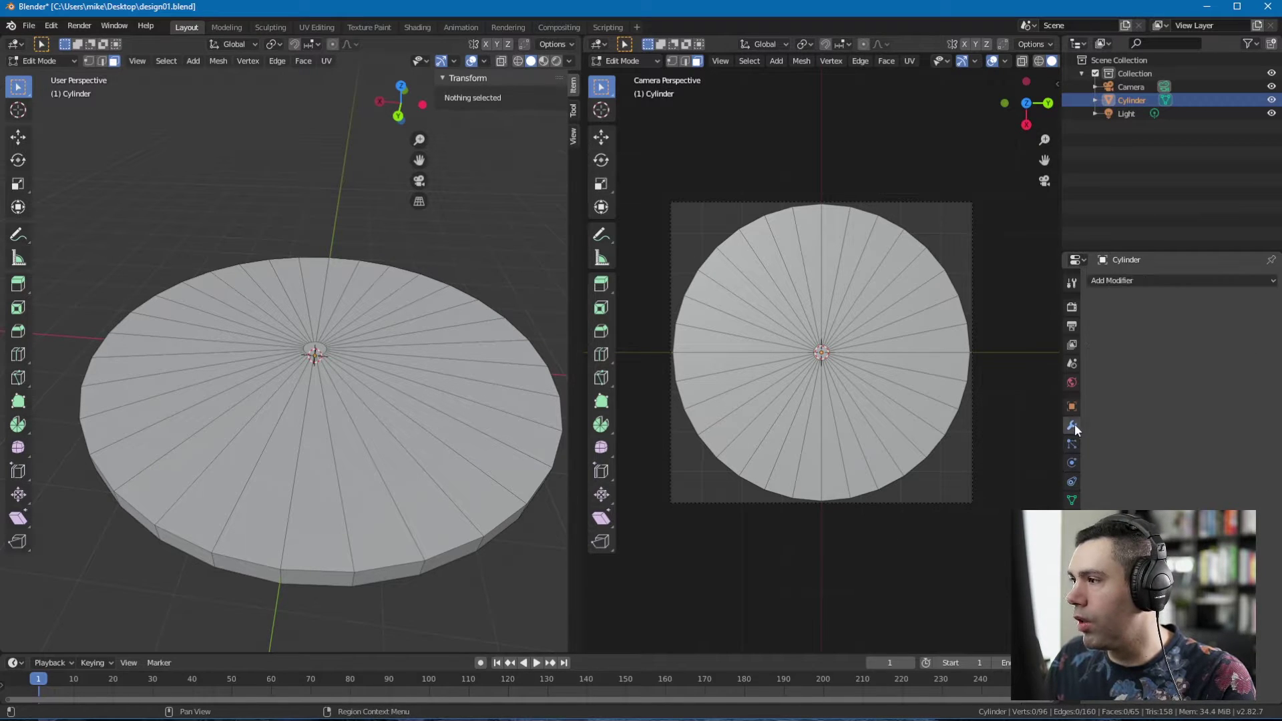
left_click(1140, 275)
left_click(1118, 279)
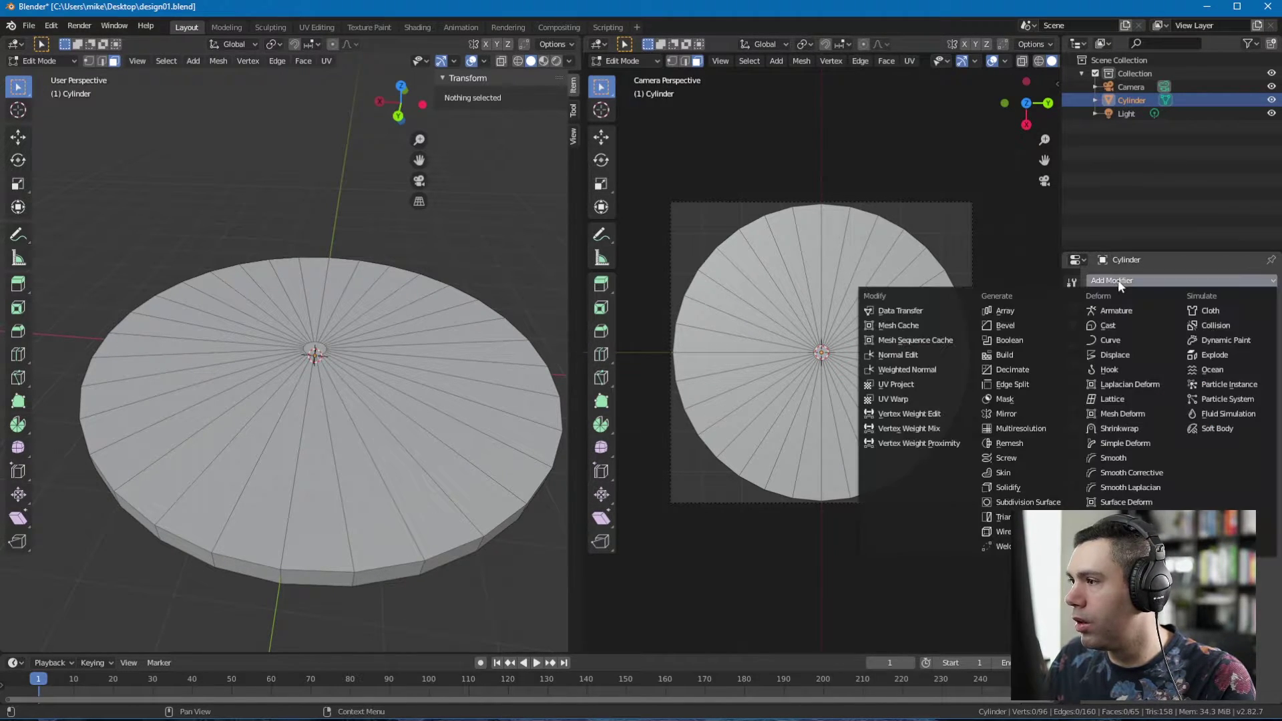
left_click(1014, 505)
middle_click_drag(314, 441, 340, 387)
middle_click_drag(243, 351, 317, 414, "shift")
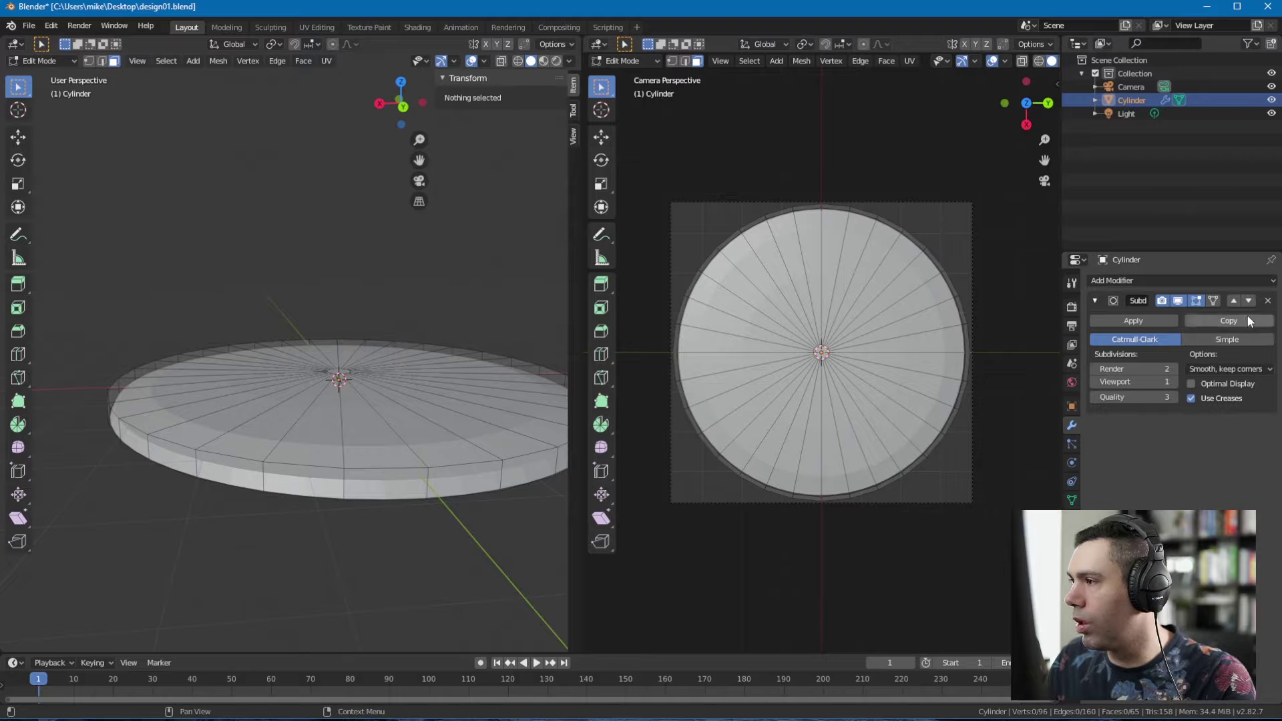
left_click(1266, 305)
- Add one loop cut around the disc's top surface and one around its side wall
middle_click_drag(364, 390, 447, 465)
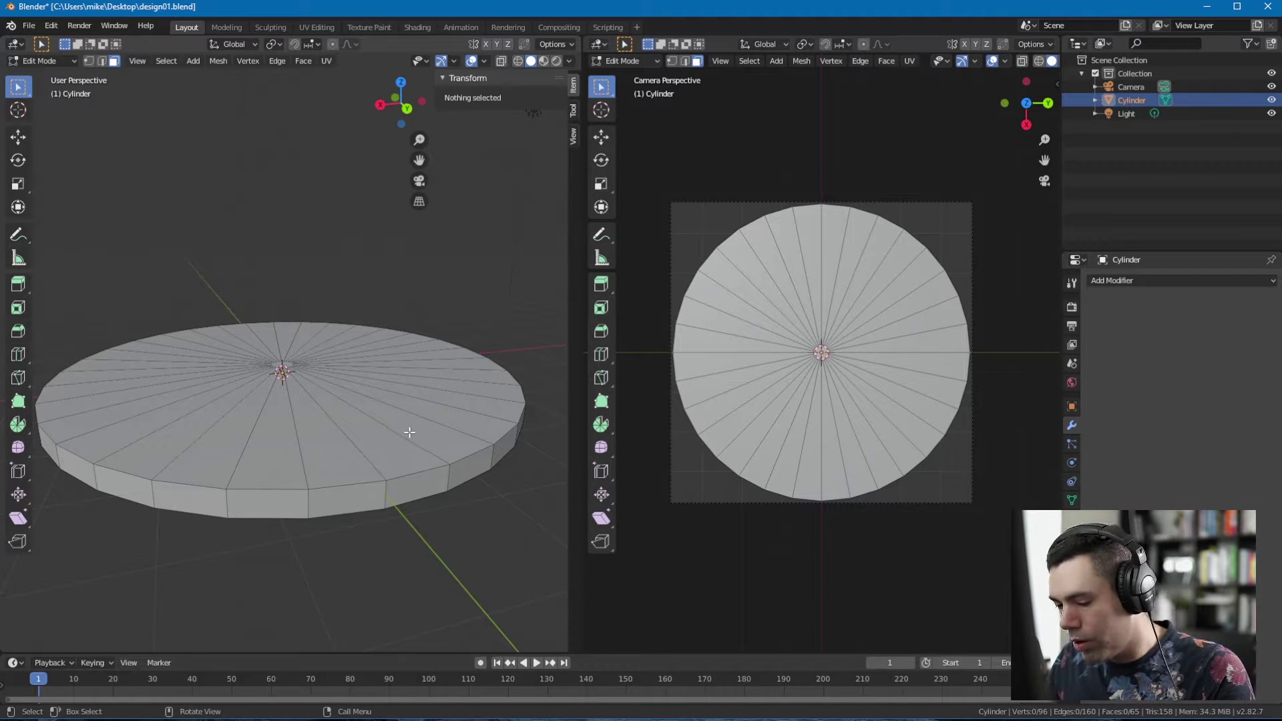
middle_click_drag(413, 444, 422, 476)
scroll(422, 433, "up", 1)
left_click(17, 355)
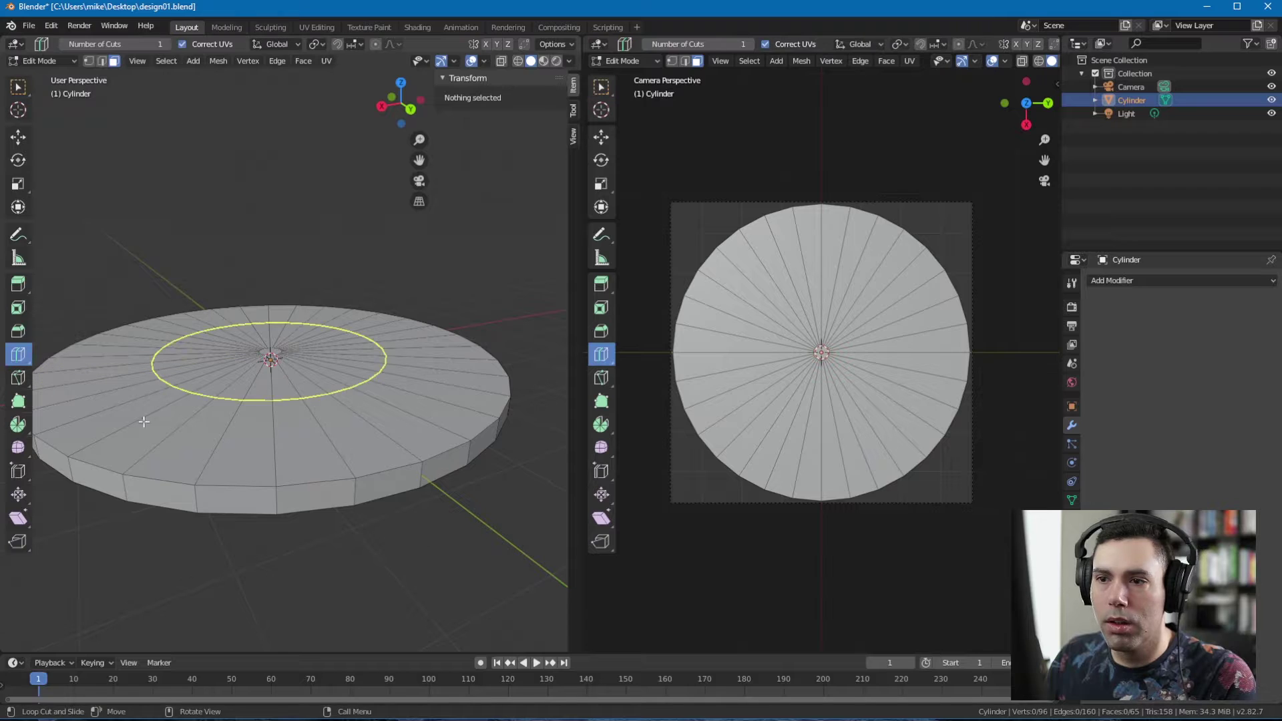
left_click(382, 468)
- Select the side wall's edge loop and move it up along Z close to the top rim
key("w")
left_click(317, 493)
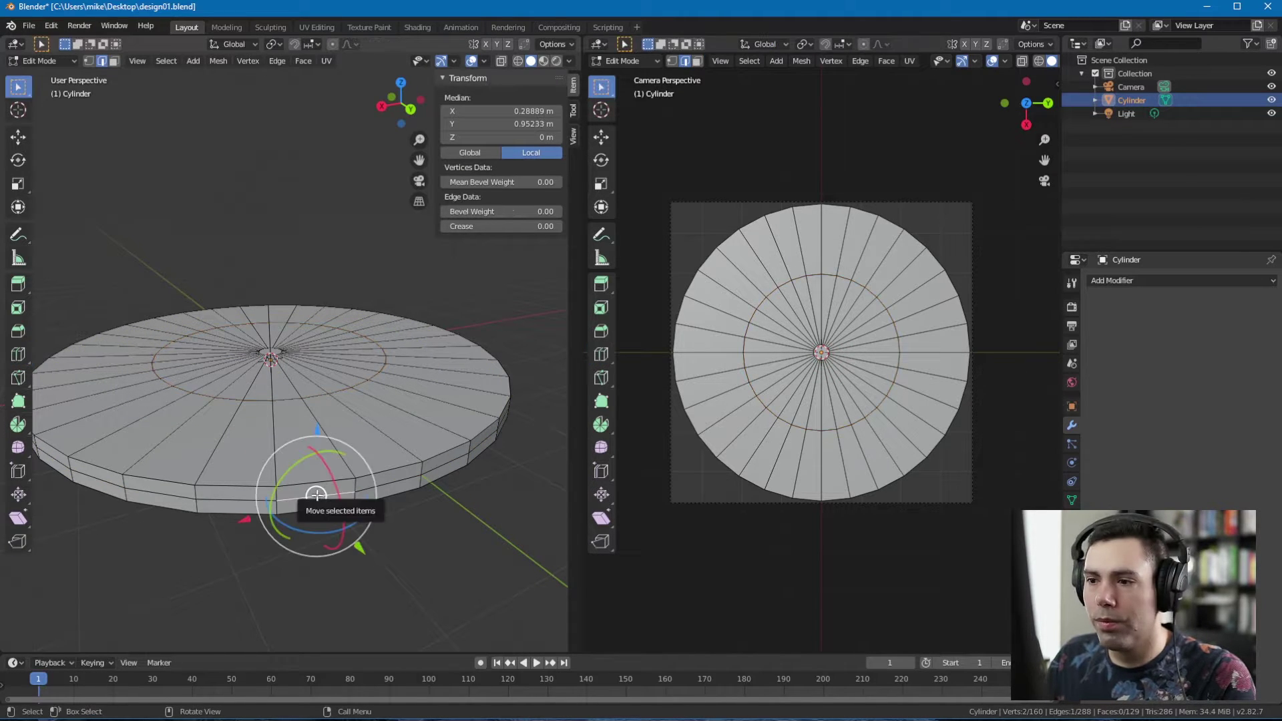
left_click(334, 493, "alt")
key("g")
key("z")
left_click(347, 391)
left_click(347, 391)
- Scale the top surface's edge loop outward until it sits close to the outer rim
middle_click_drag(348, 391, 329, 446)
scroll(329, 446, "down", 1)
left_click(329, 420, "alt")
key("s")
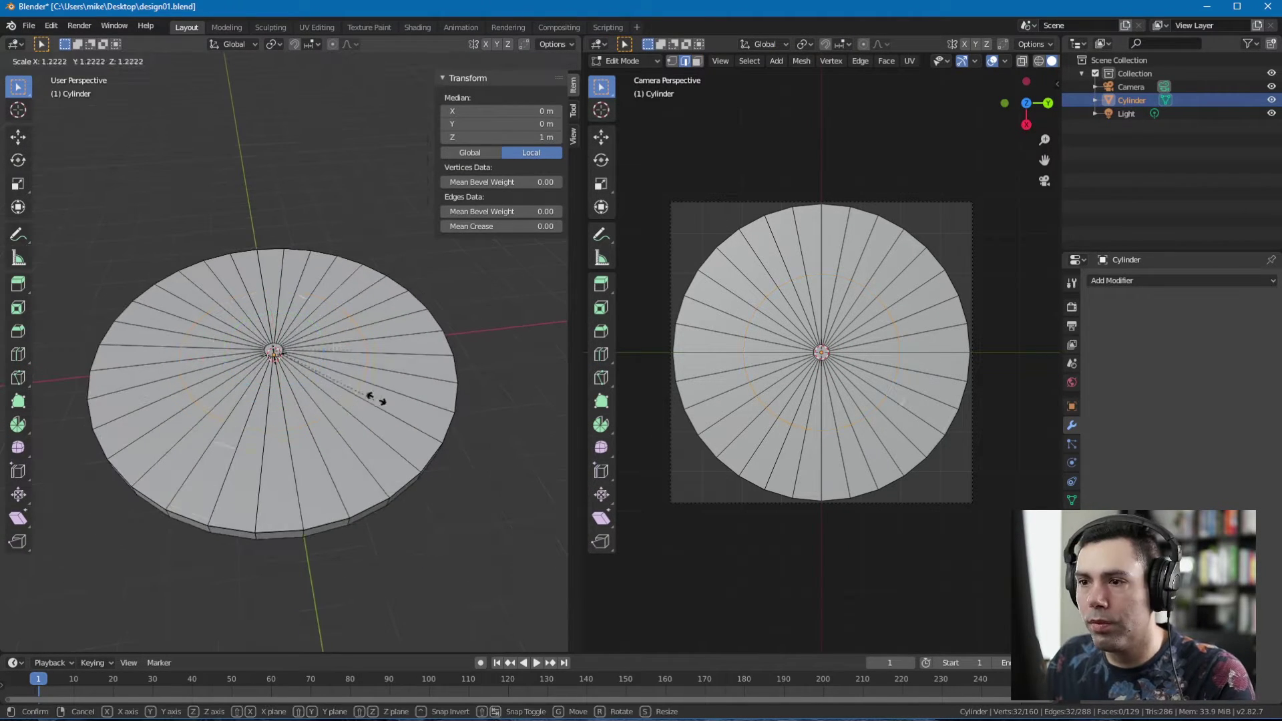
left_click(447, 337)
middle_click_drag(446, 338, 402, 330)
scroll(402, 330, "down", 1)
- Test a Subdivision Surface modifier on the disc in Object Mode with the support loops in place, and remove it
key("Tab")
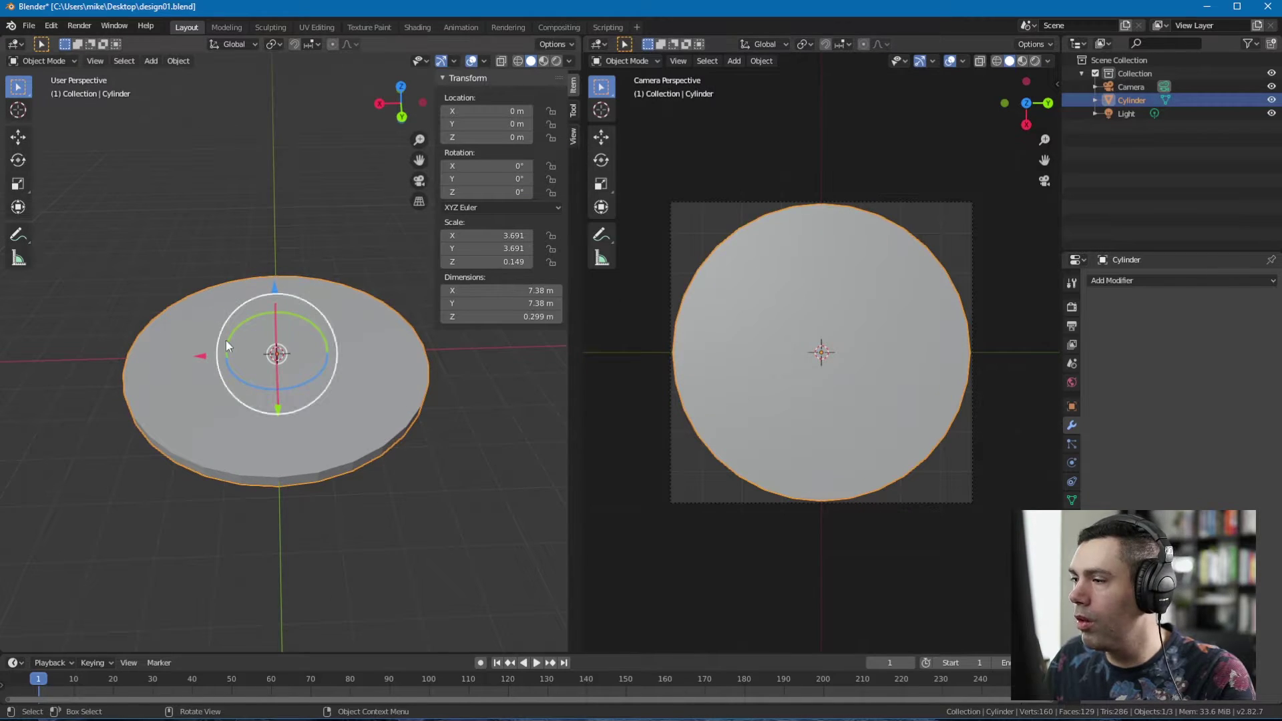
left_click(495, 451)
left_click(384, 414)
middle_click_drag(385, 413, 442, 439)
scroll(442, 440, "up", 2)
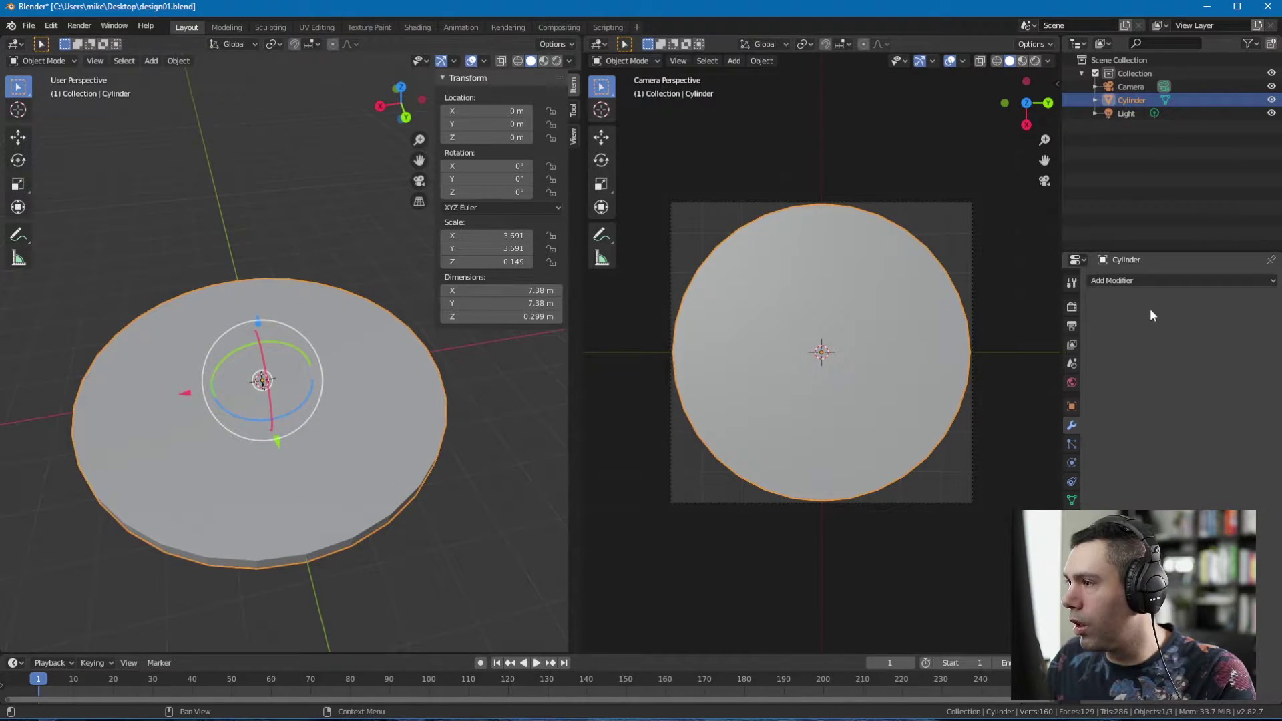
left_click(1144, 281)
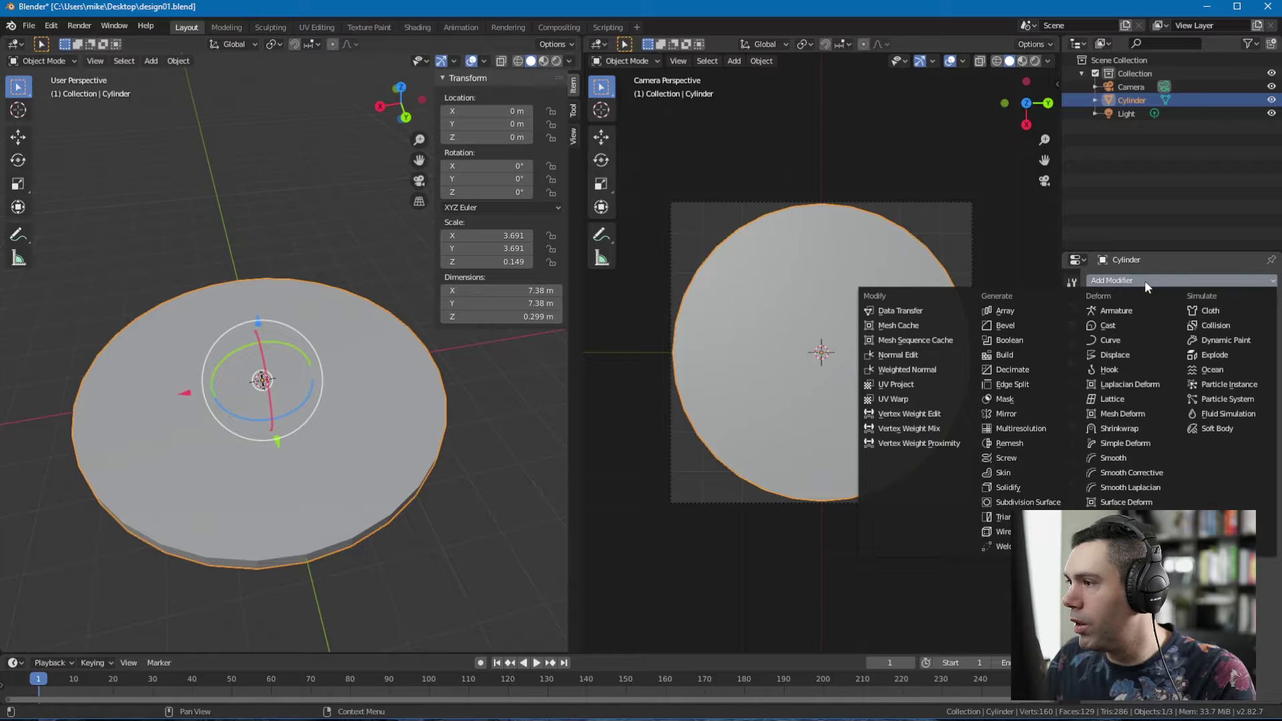
left_click(1021, 502)
middle_click_drag(401, 428, 429, 415)
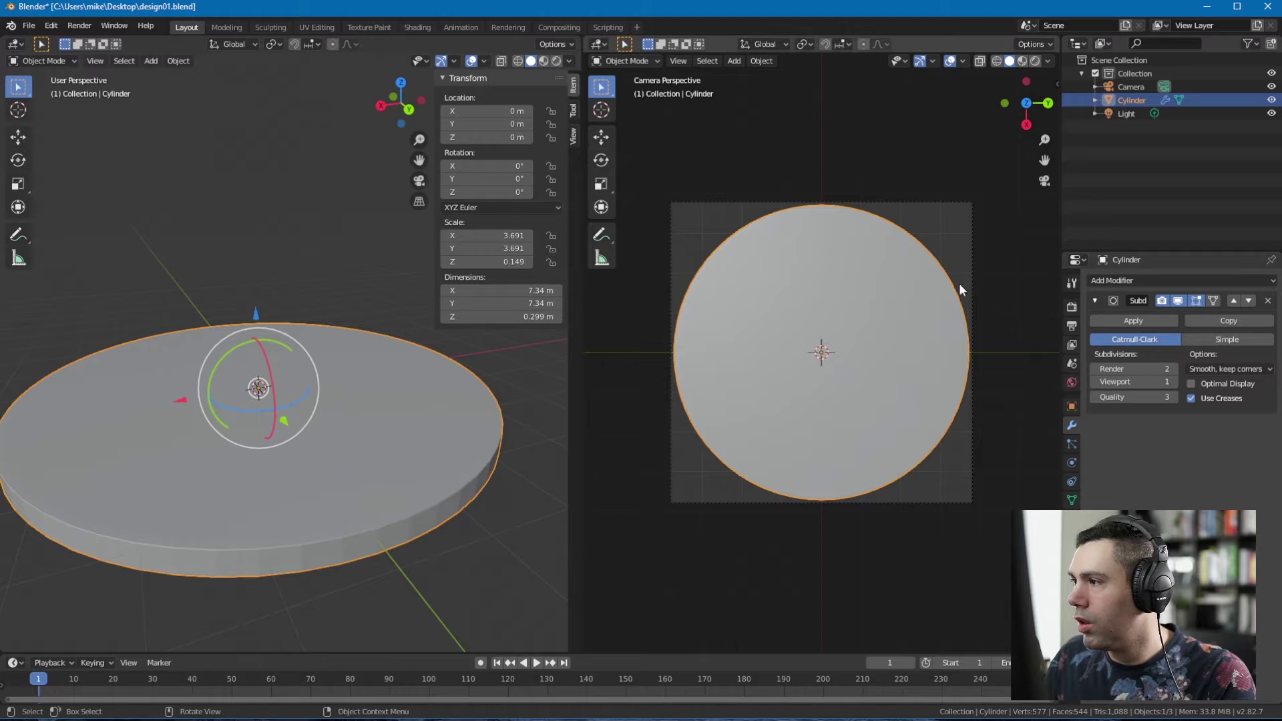
left_click(1268, 300)
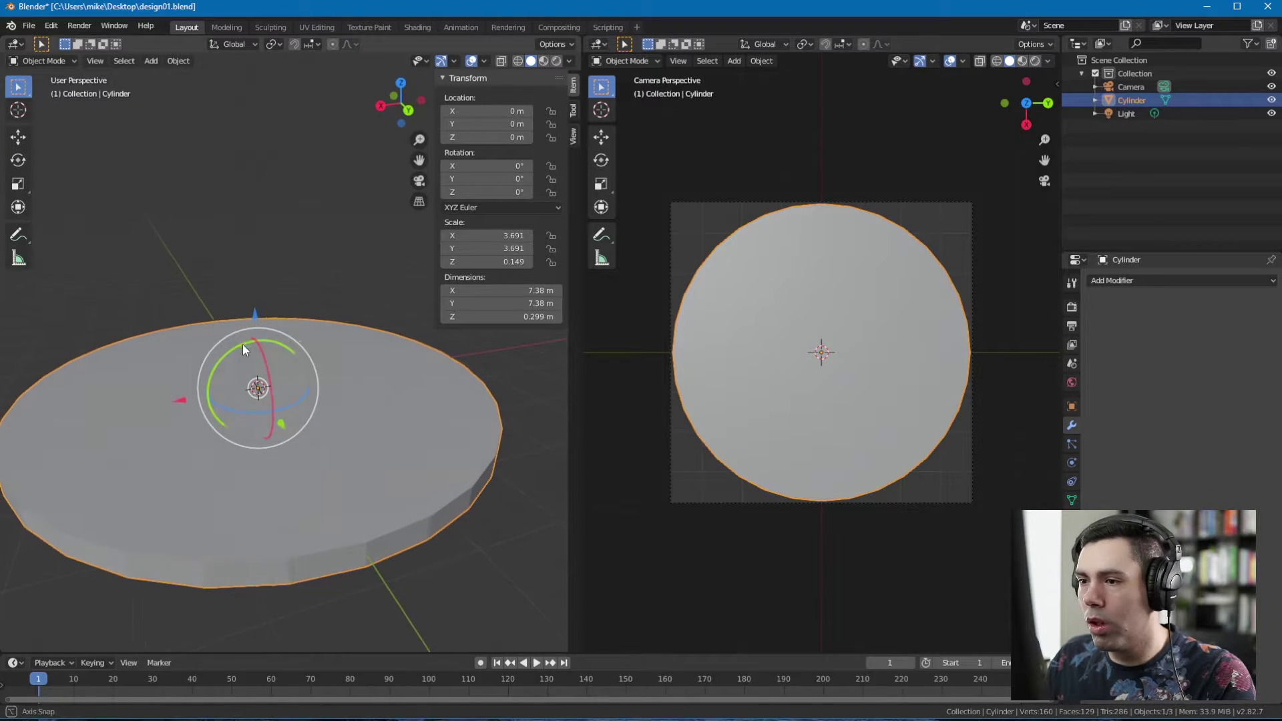
middle_click_drag(242, 343, 321, 368)
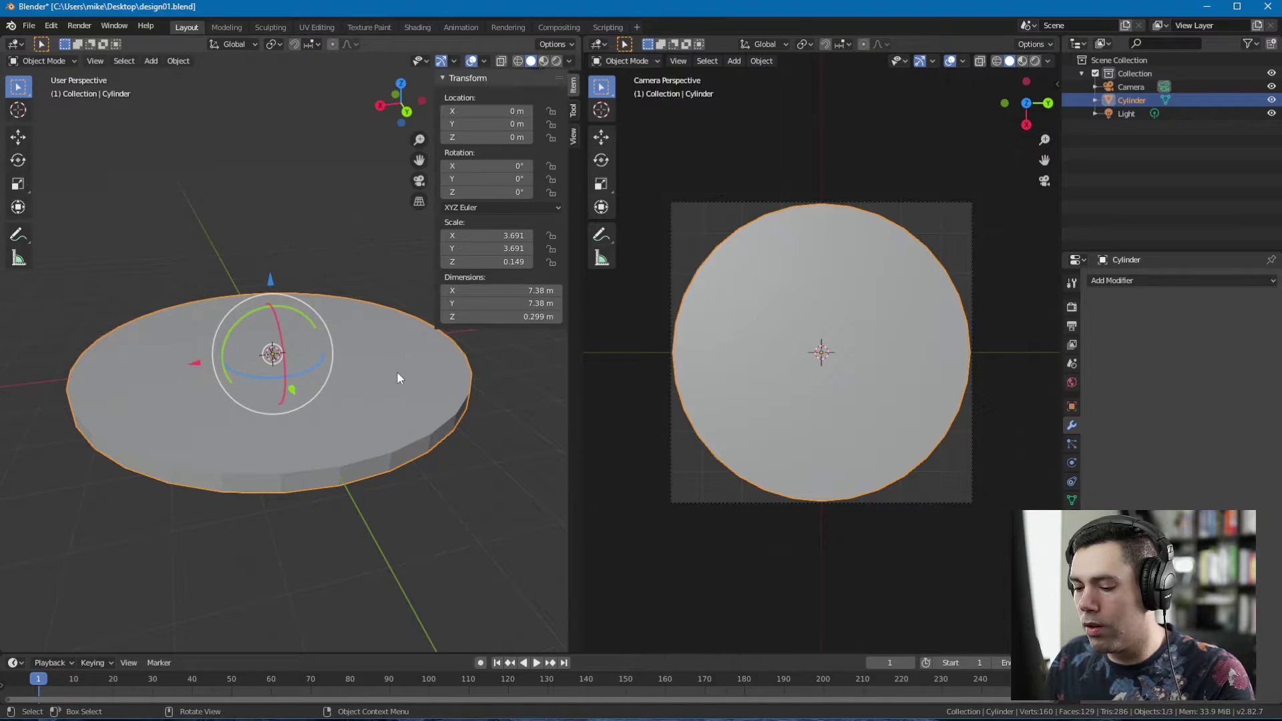
- Apply smooth shading to all of the disc's faces in Edit Mode and return to Object Mode
key("Tab")
key("alt+a")
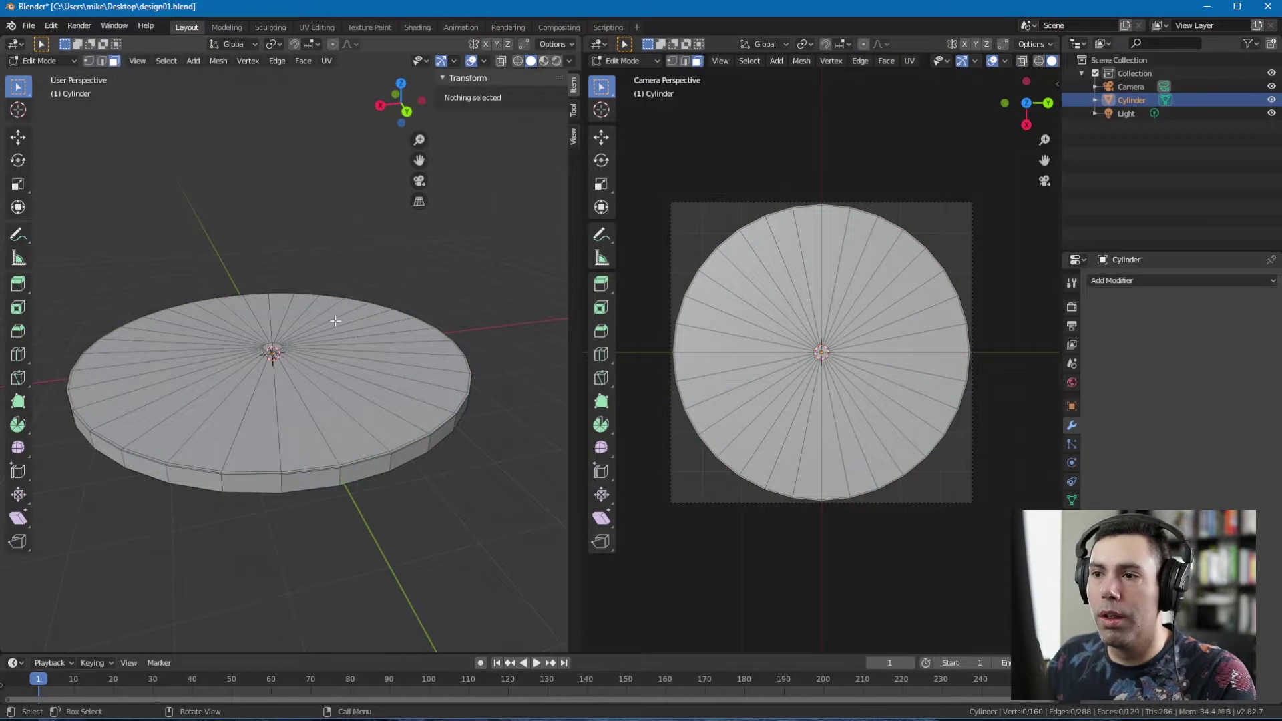
key("a")
middle_click_drag(390, 397, 352, 428)
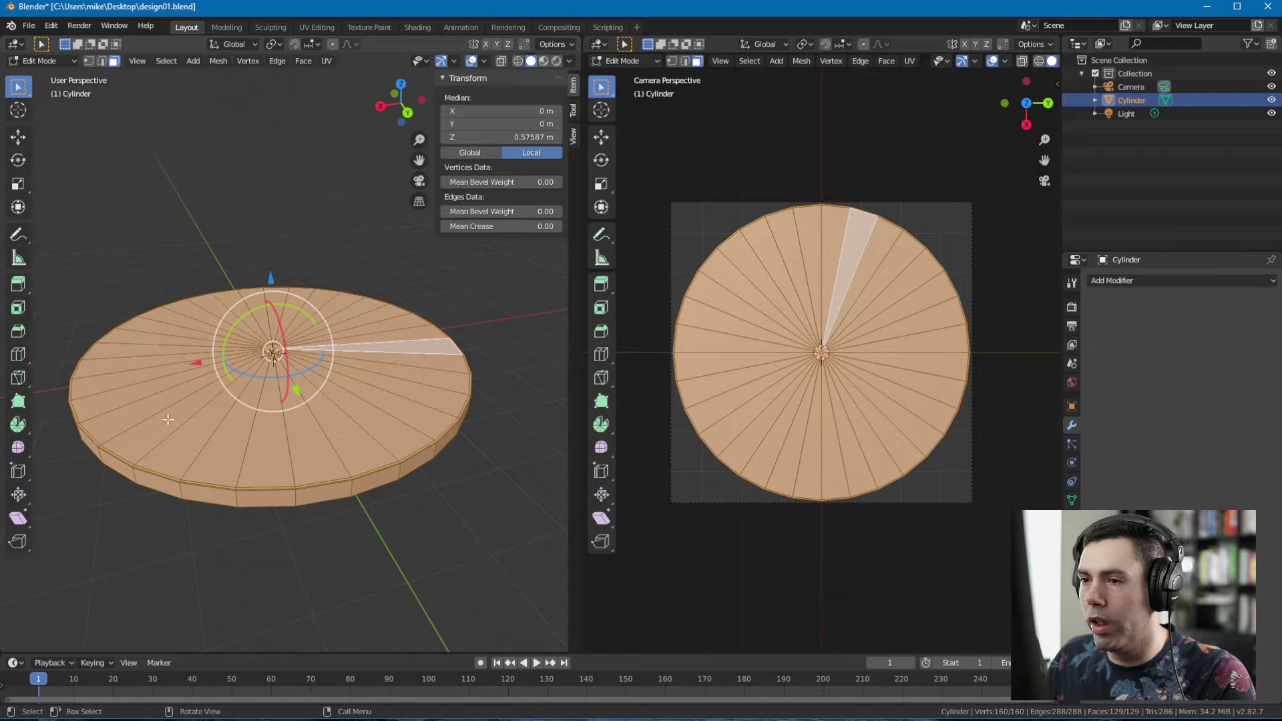
middle_click_drag(431, 411, 448, 415, "shift")
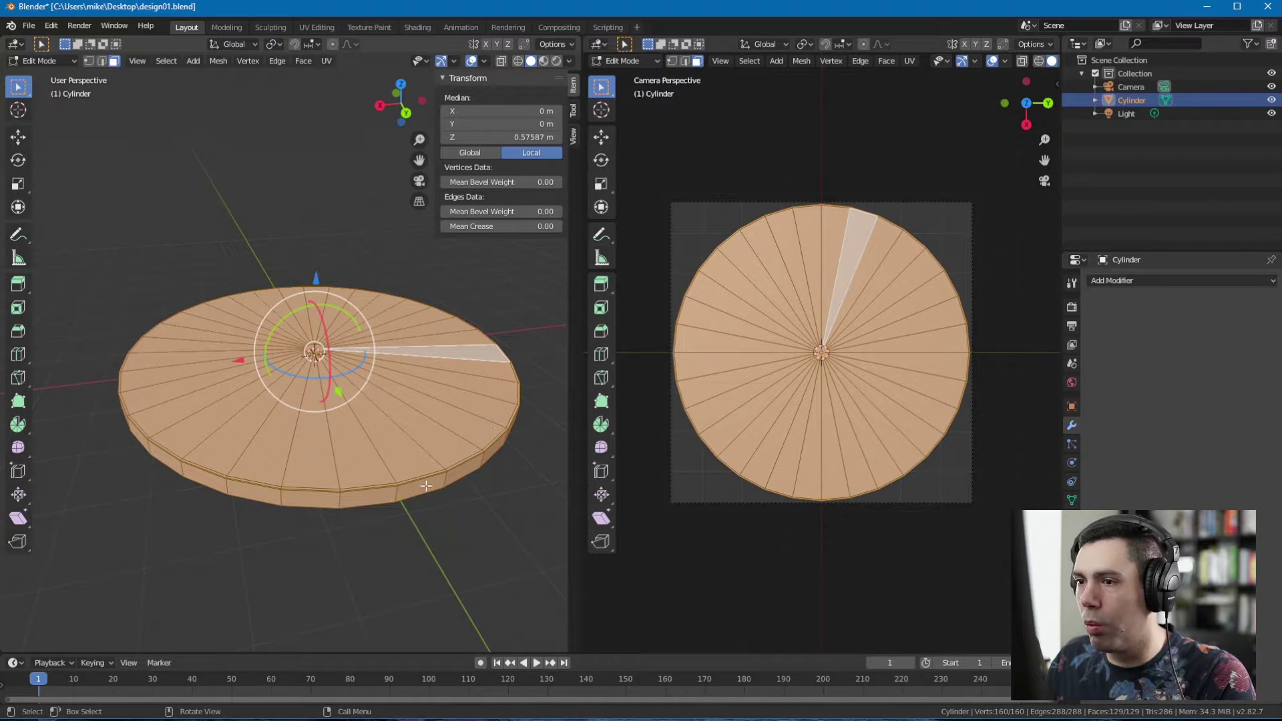
right_click(461, 432)
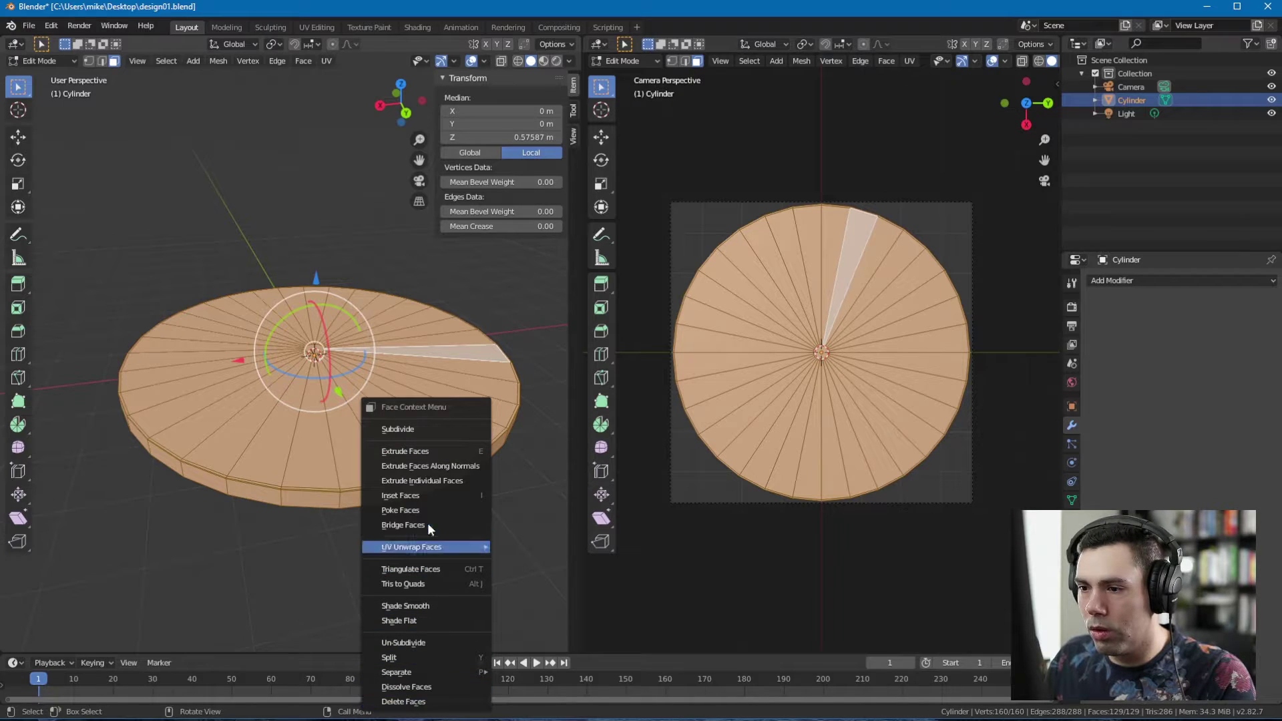
left_click(438, 606)
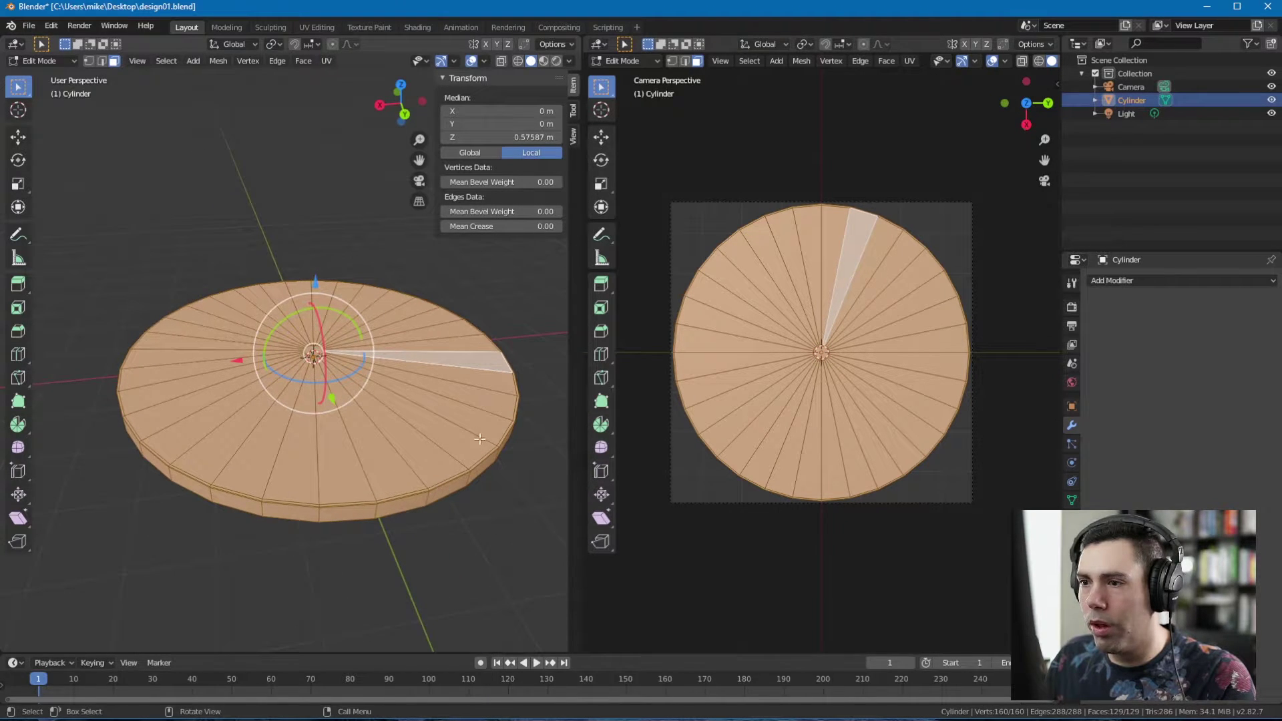
key("Tab")
middle_click_drag(492, 444, 470, 504)
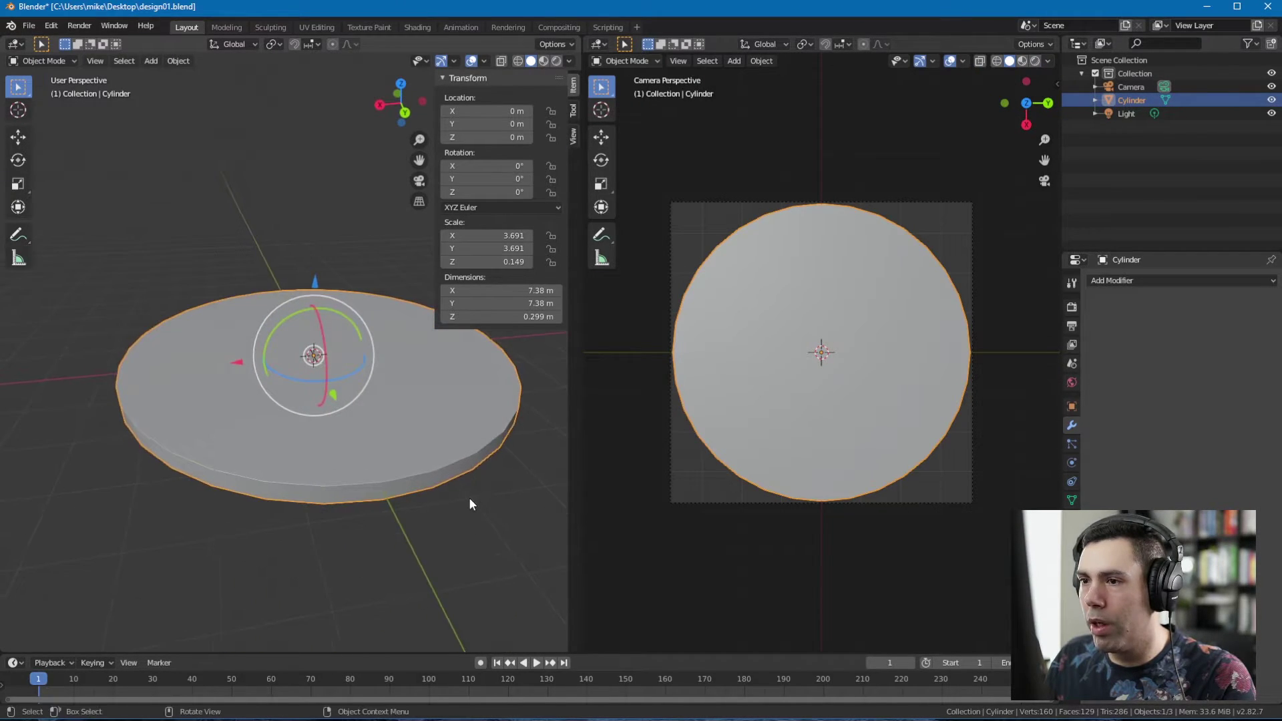
- Test a Subdivision Surface modifier with 2 viewport subdivisions on the disc, inspect its smoothed edge, and remove the modifier
scroll(470, 504, "up", 2)
left_click(1108, 281)
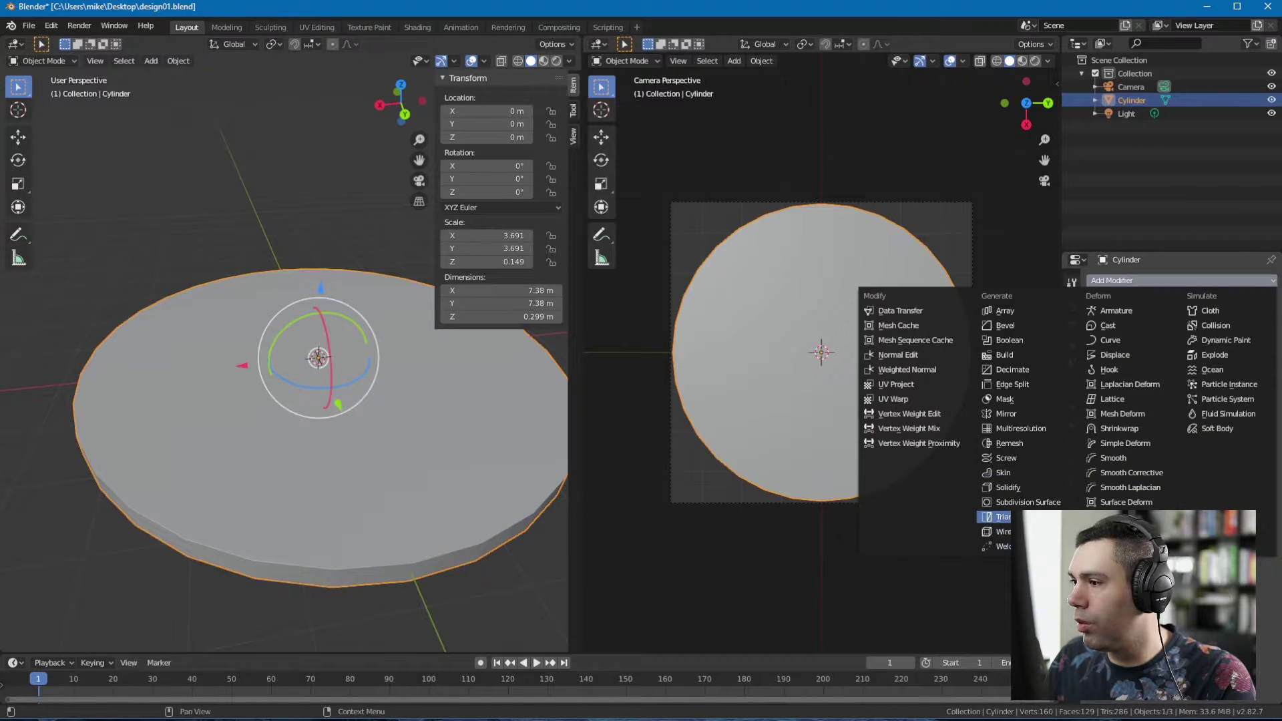
left_click(1022, 502)
middle_click_drag(510, 543, 434, 495, "shift")
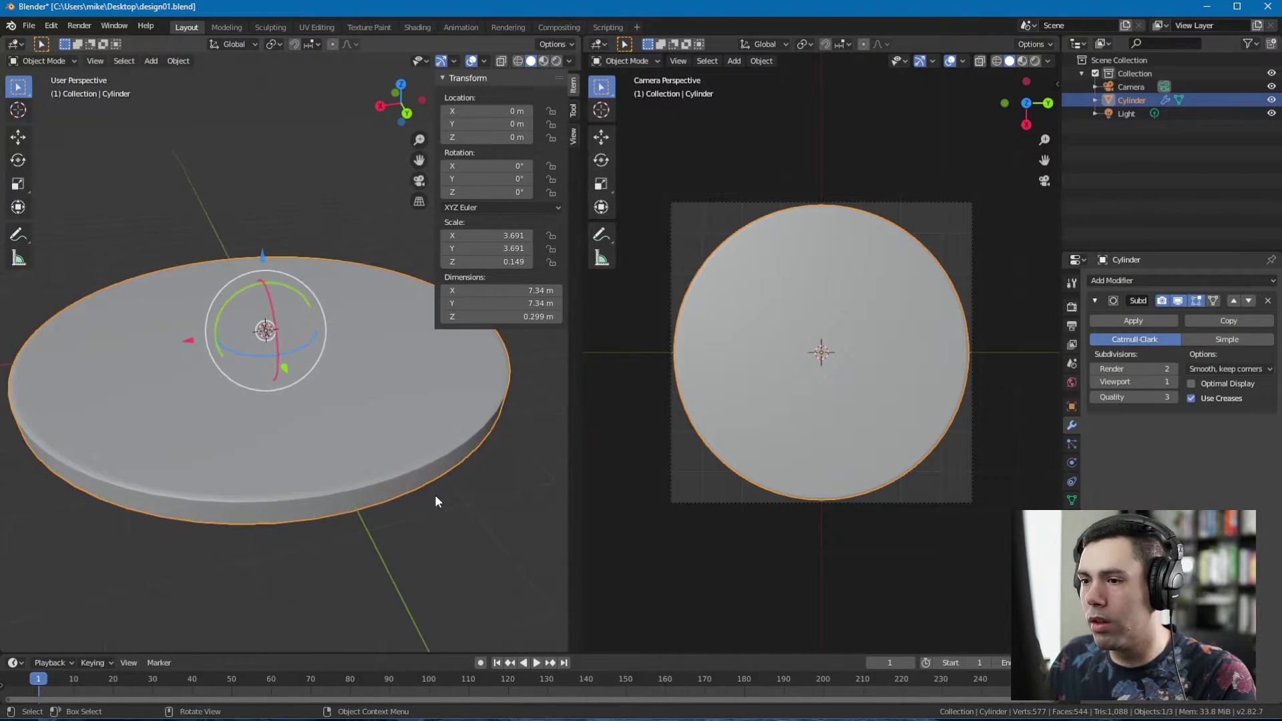
left_click(1174, 382)
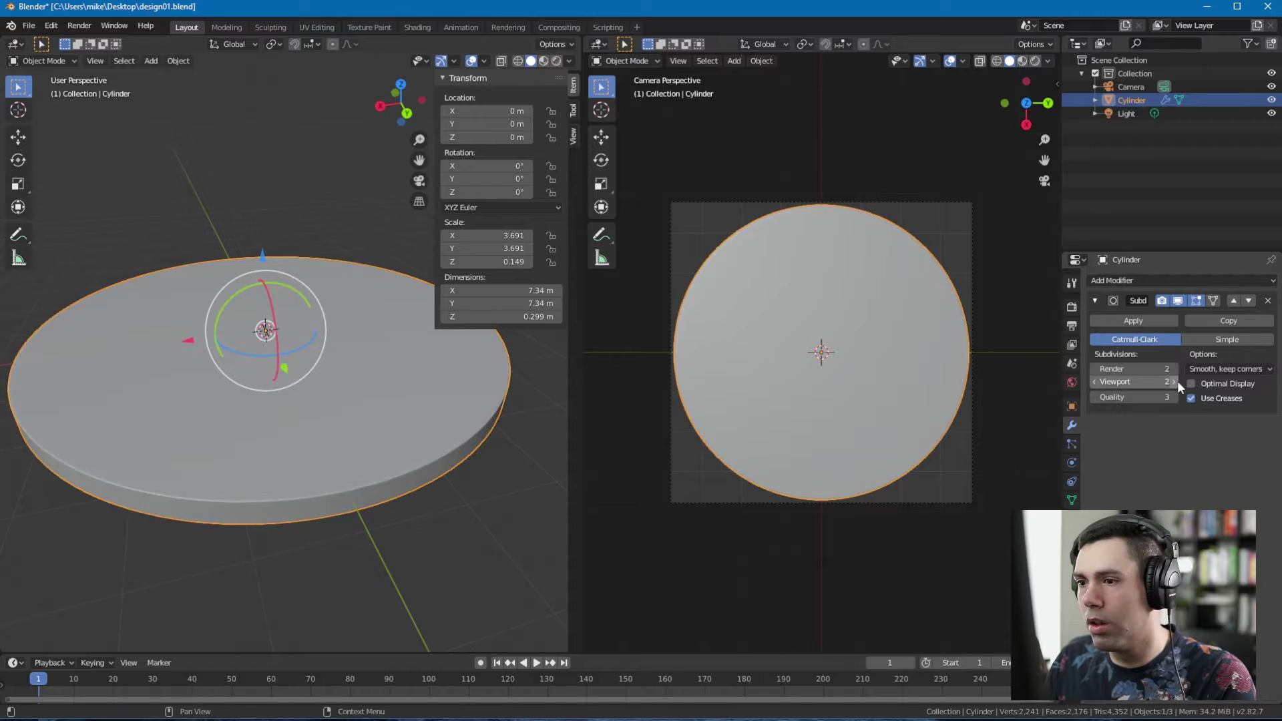
left_click(419, 541)
scroll(411, 508, "down", 3)
middle_click_drag(407, 479, 187, 469)
scroll(384, 476, "up", 2)
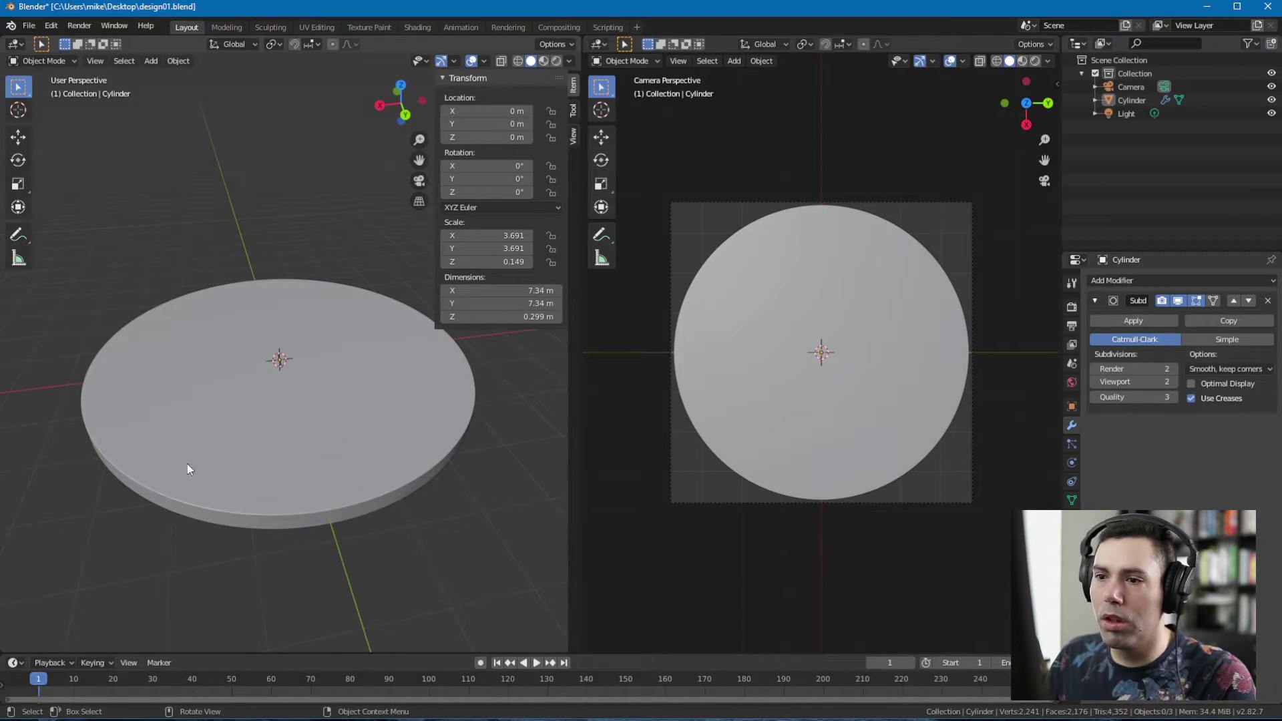
middle_click_drag(430, 392, 437, 429)
middle_click_drag(386, 355, 343, 359)
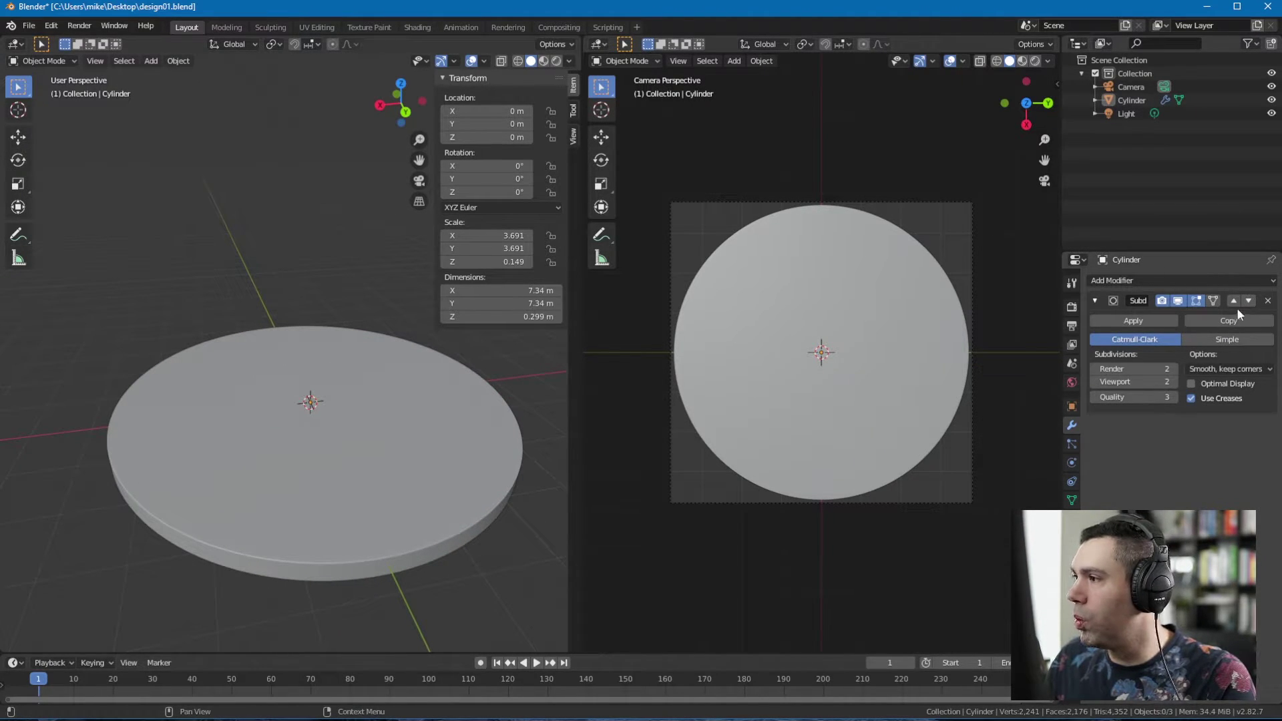
left_click(1266, 303)
- Hide the perspective viewport's transform sidebar and save the file with nothing selected
middle_click_drag(211, 327, 278, 269)
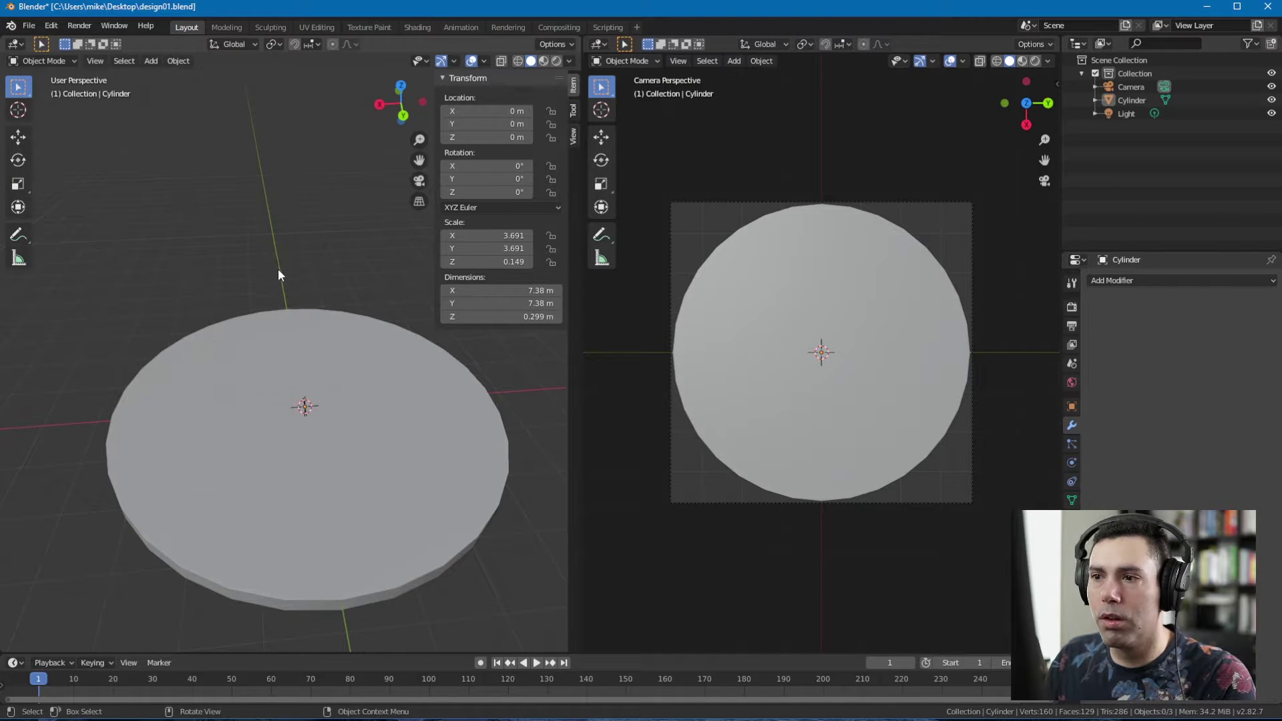
left_click(301, 369)
middle_click_drag(324, 338, 374, 288)
key("n")
key("alt+a")
key("ctrl+s")
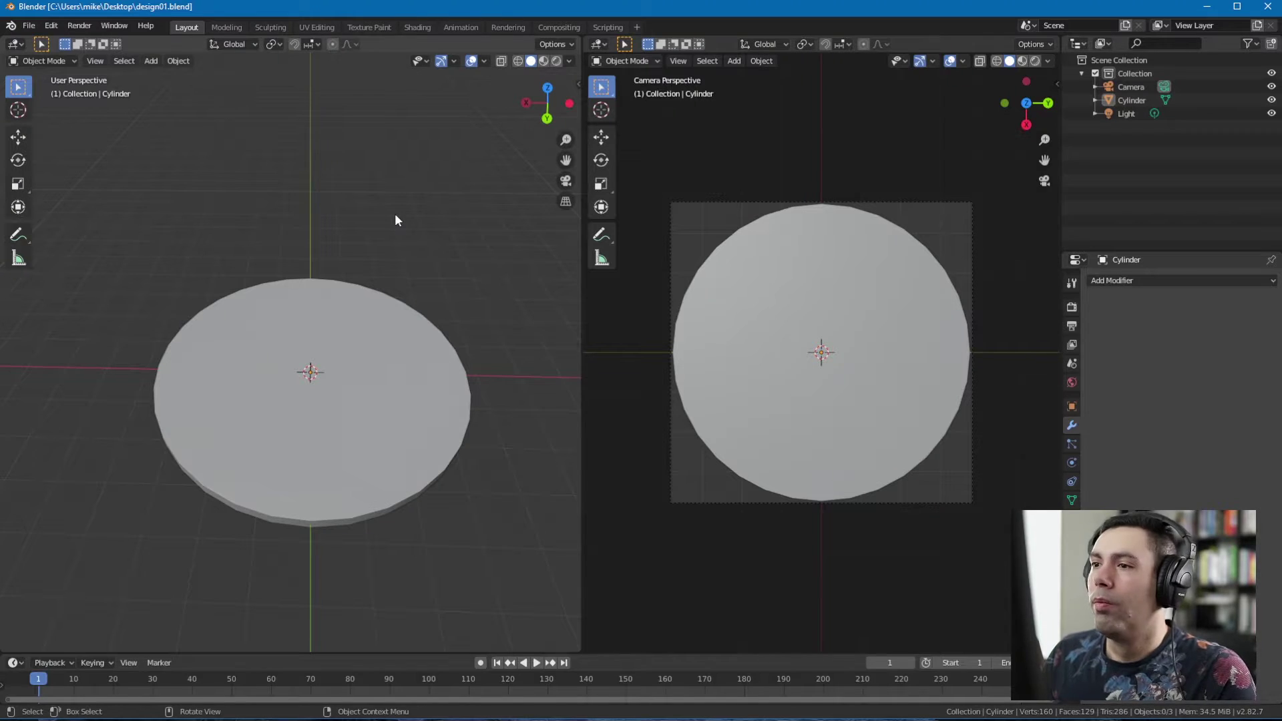
- Snap the 3D cursor to the world origin and add a UV sphere there
middle_click_drag(394, 218, 401, 254)
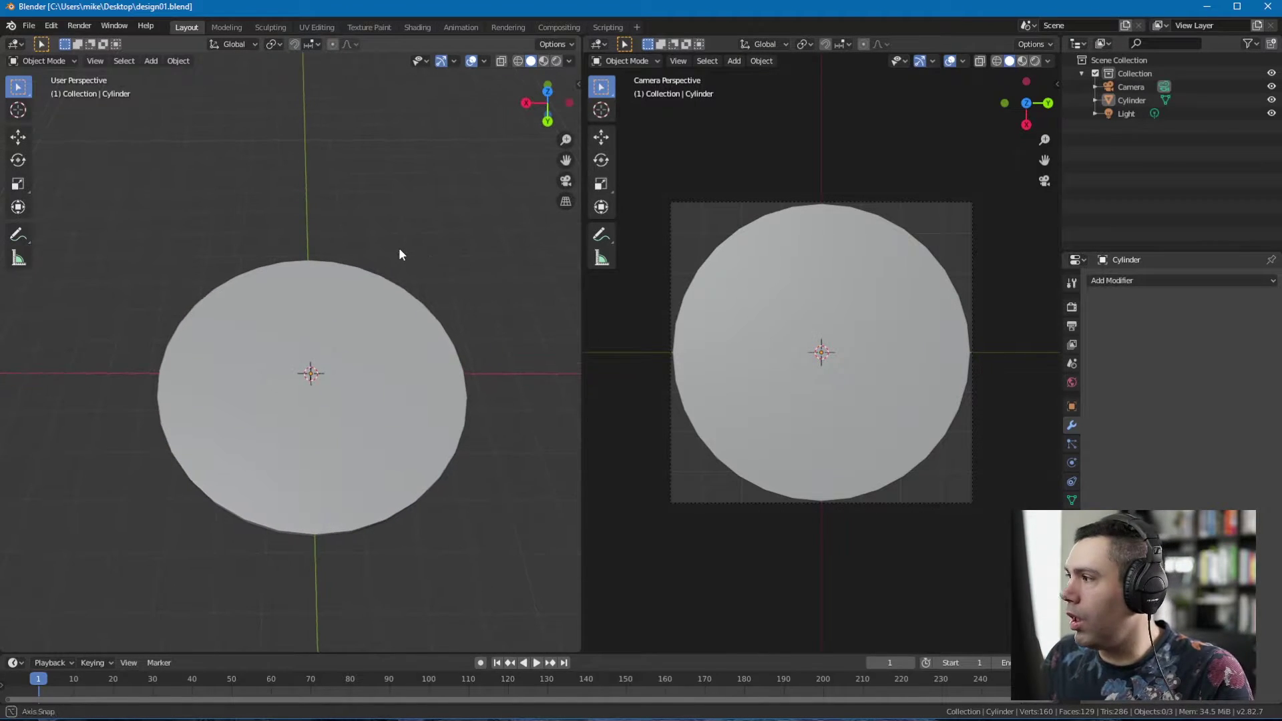
middle_click_drag(350, 219, 412, 237)
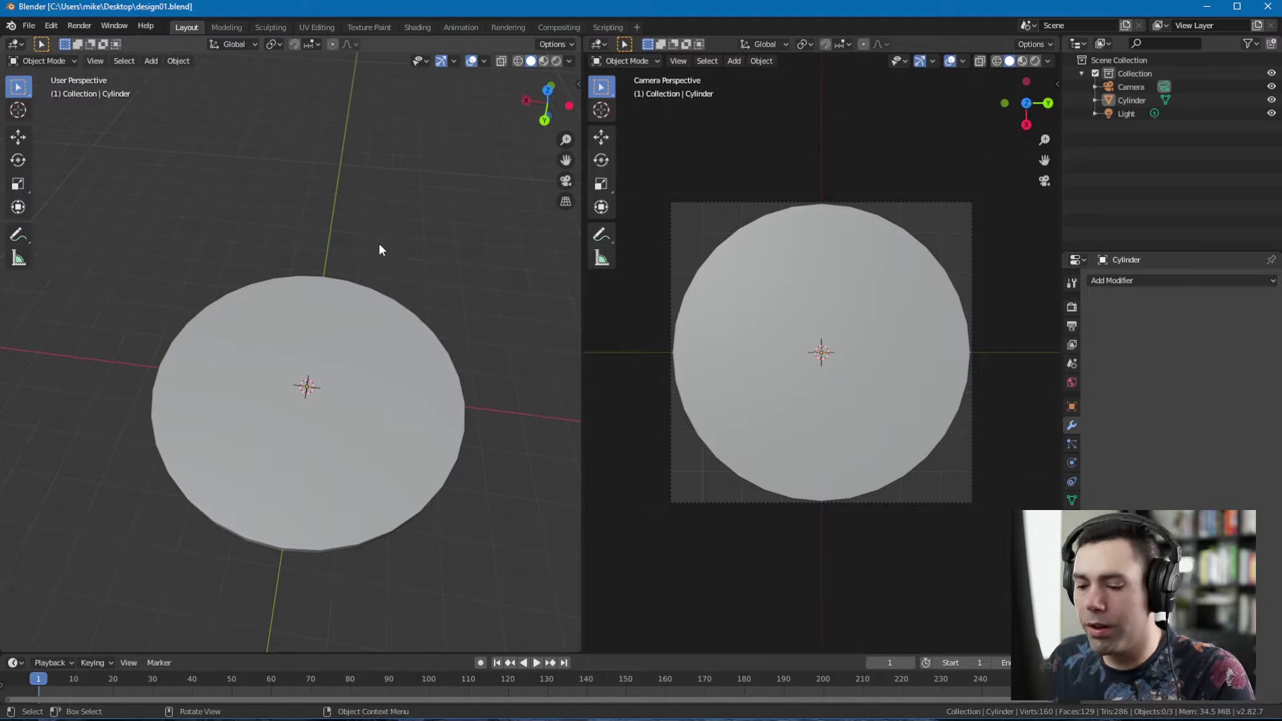
key("shift+s")
left_click(378, 319)
key("shift+a")
left_click(454, 286)
- Scale the sphere up to a bit over half the disc's width and move it off-centre over the disc
middle_click_drag(454, 286, 381, 328)
key("s")
left_click(434, 292)
left_click_drag(332, 429, 333, 371)
middle_click_drag(394, 314, 316, 326)
scroll(315, 326, "down", 4)
left_click_drag(259, 289, 287, 317)
mouse_move(361, 281)
middle_mouse_down()
mouse_move(400, 243)
mouse_move(351, 290)
middle_mouse_up()
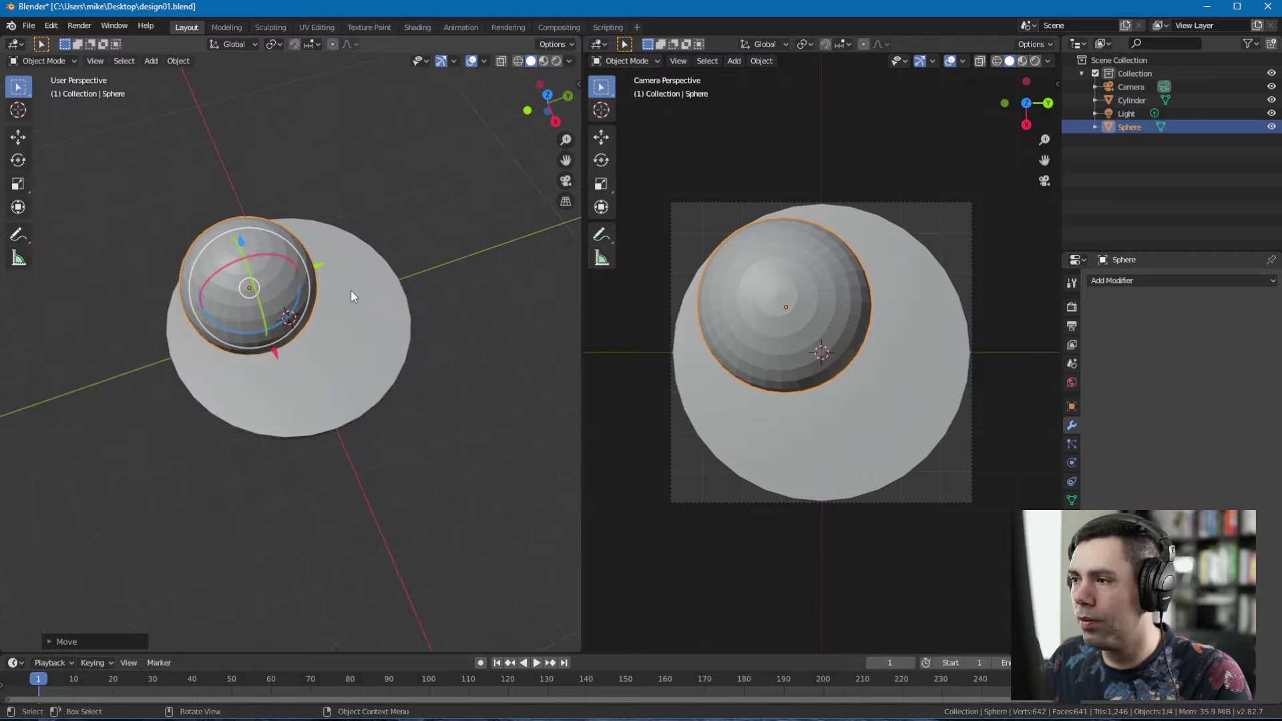
- Duplicate the large sphere, scale the copy down, and position it beside the original on the disc
key("ctrl+c")
key("ctrl+v")
left_click_drag(277, 361, 300, 423)
left_click_drag(345, 326, 398, 308)
key("s")
left_click(351, 427)
left_click_drag(340, 424, 343, 454)
- Duplicate the smaller sphere, place the copy in the disc's remaining open area, and save the file
key("ctrl+c")
key("ctrl+v")
left_click_drag(284, 493, 298, 374)
left_click_drag(377, 307, 421, 314)
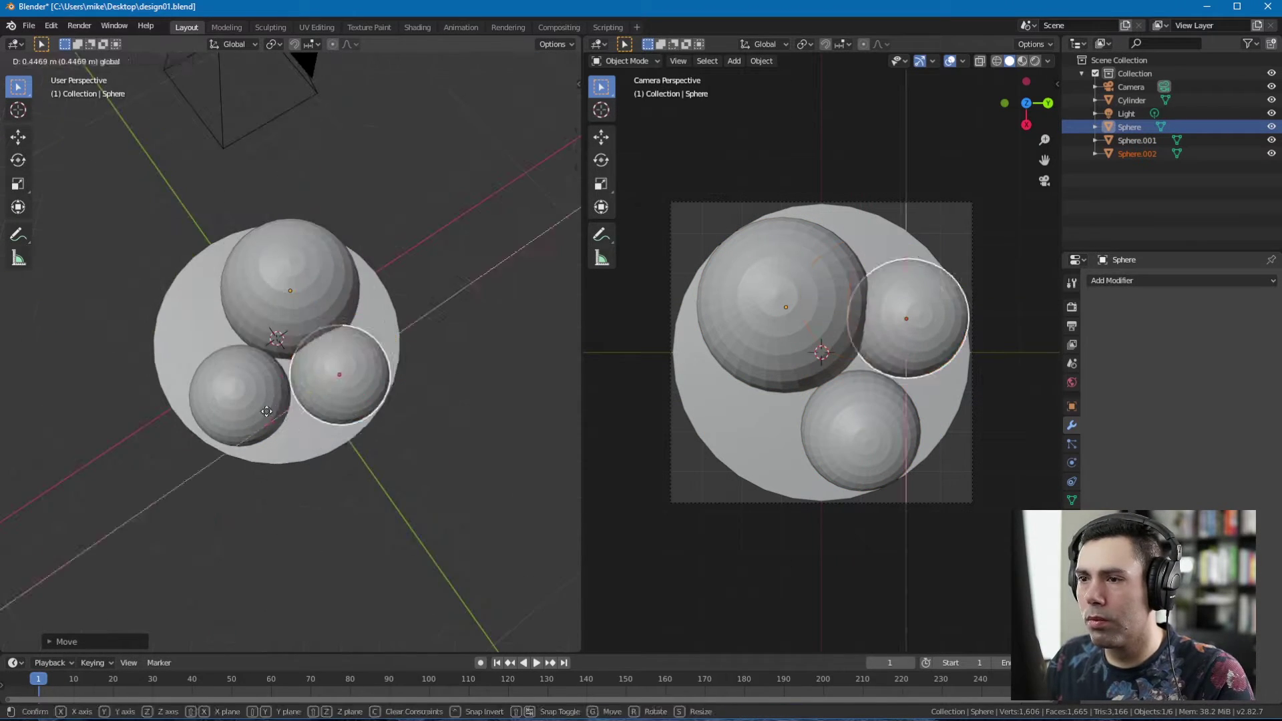
left_click_drag(337, 476, 337, 478)
left_click(427, 461)
middle_click_drag(427, 461, 459, 403)
scroll(458, 404, "down", 3)
key("ctrl+s")
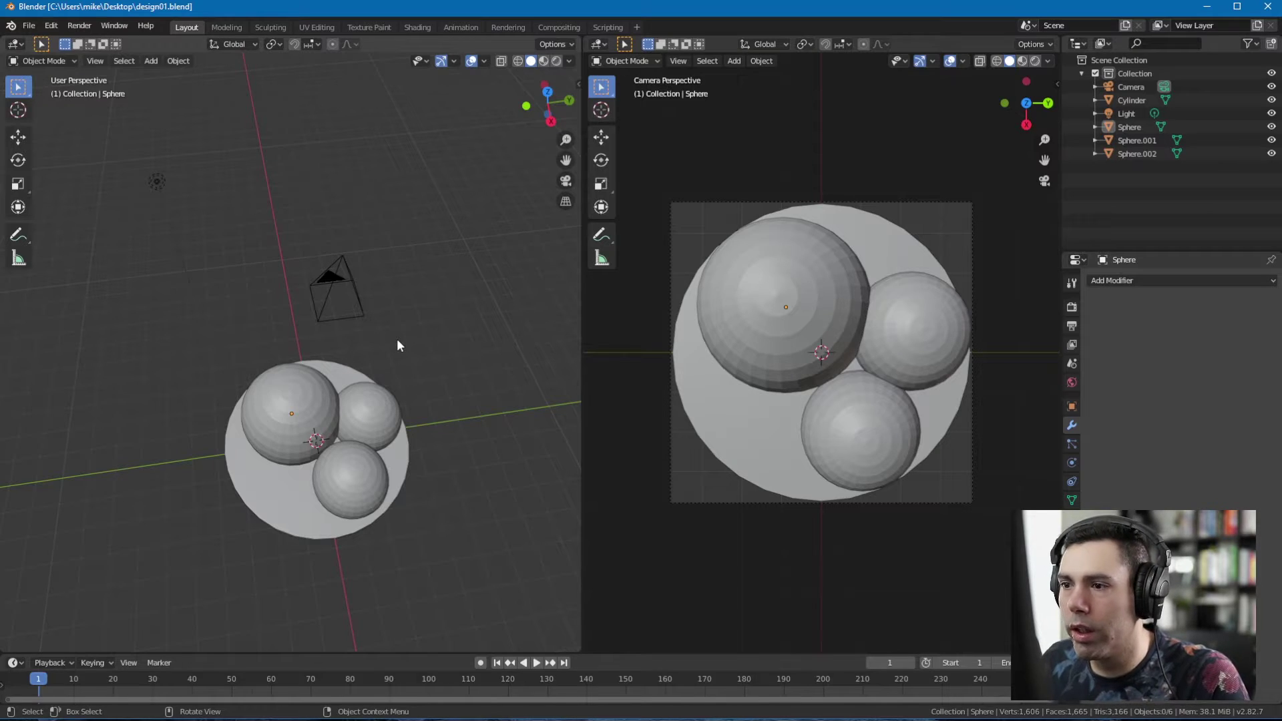
- Select the scene light and move it along X and Y so it sits off to the large sphere's side of the disc
middle_click_drag(397, 339, 444, 367)
left_click_drag(151, 118, 277, 253)
middle_click_drag(277, 255, 365, 271)
left_click_drag(343, 260, 300, 414)
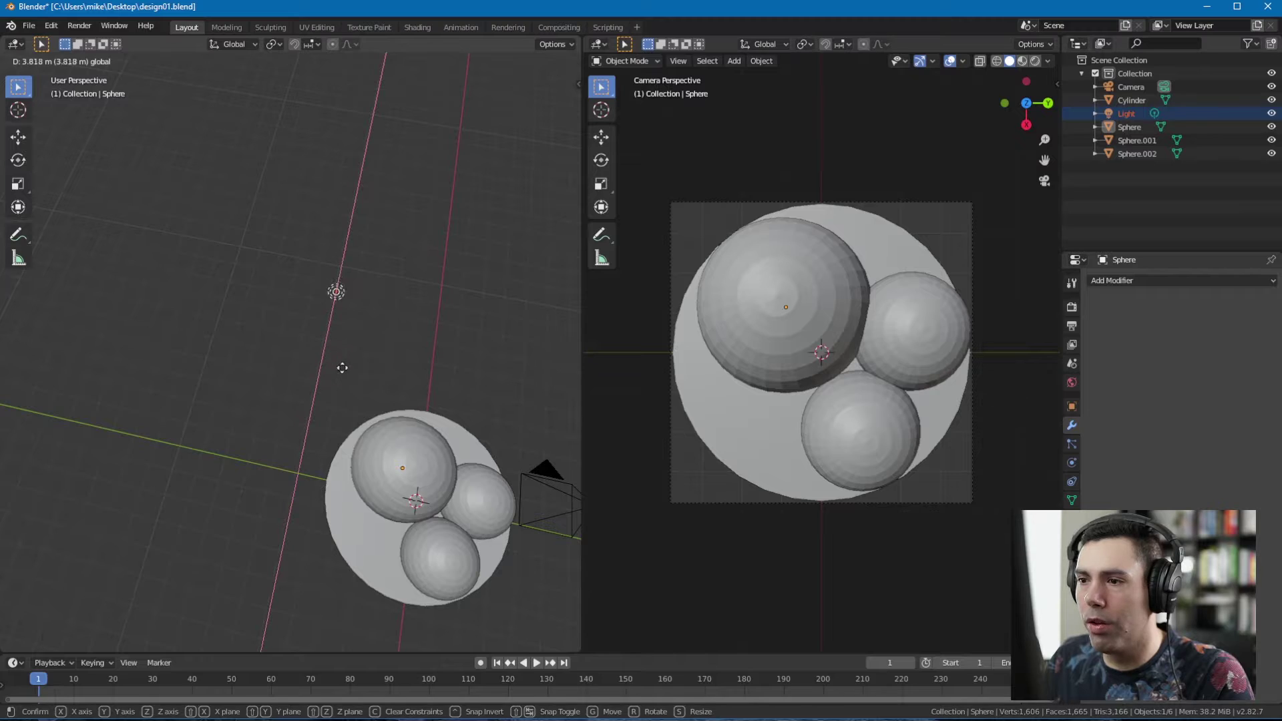
left_click_drag(342, 368, 342, 367)
left_click_drag(415, 311, 473, 342)
mouse_move(377, 376)
left_mouse_down()
mouse_move(376, 405)
mouse_move(380, 384)
left_mouse_up()
left_click_drag(458, 305, 436, 296)
left_click_drag(358, 361, 366, 324)
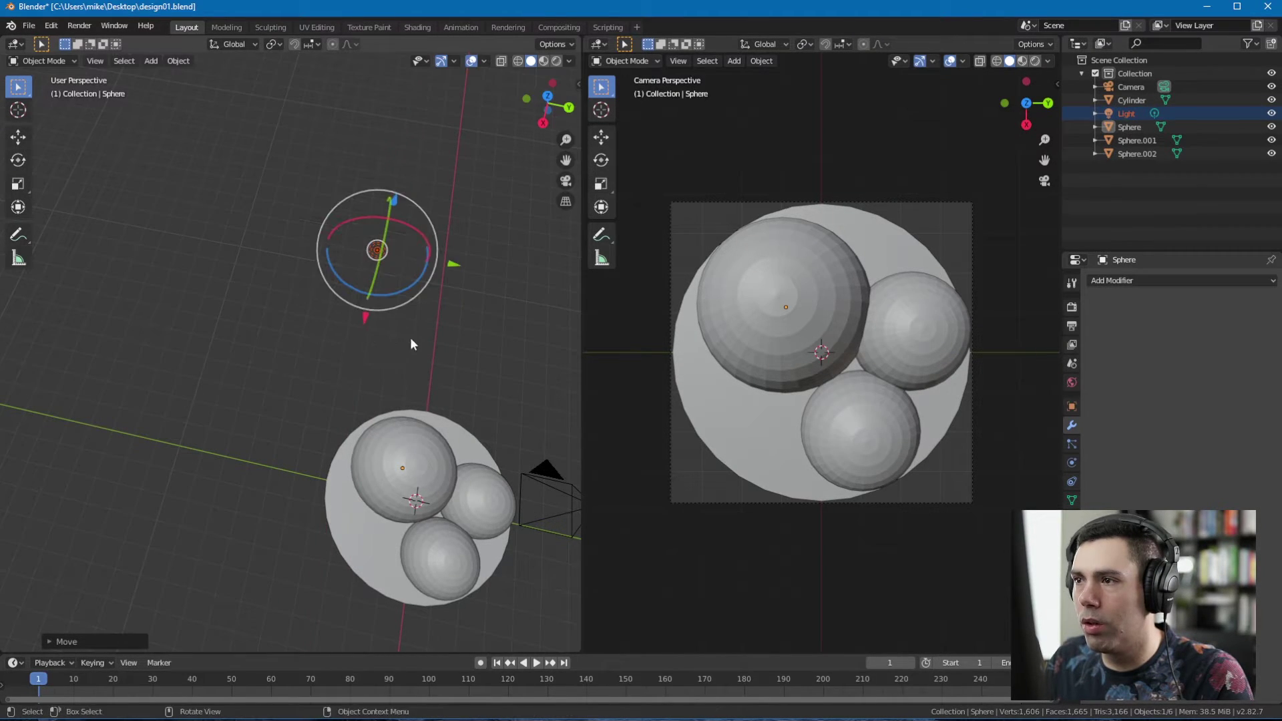
middle_click_drag(410, 338, 519, 260)
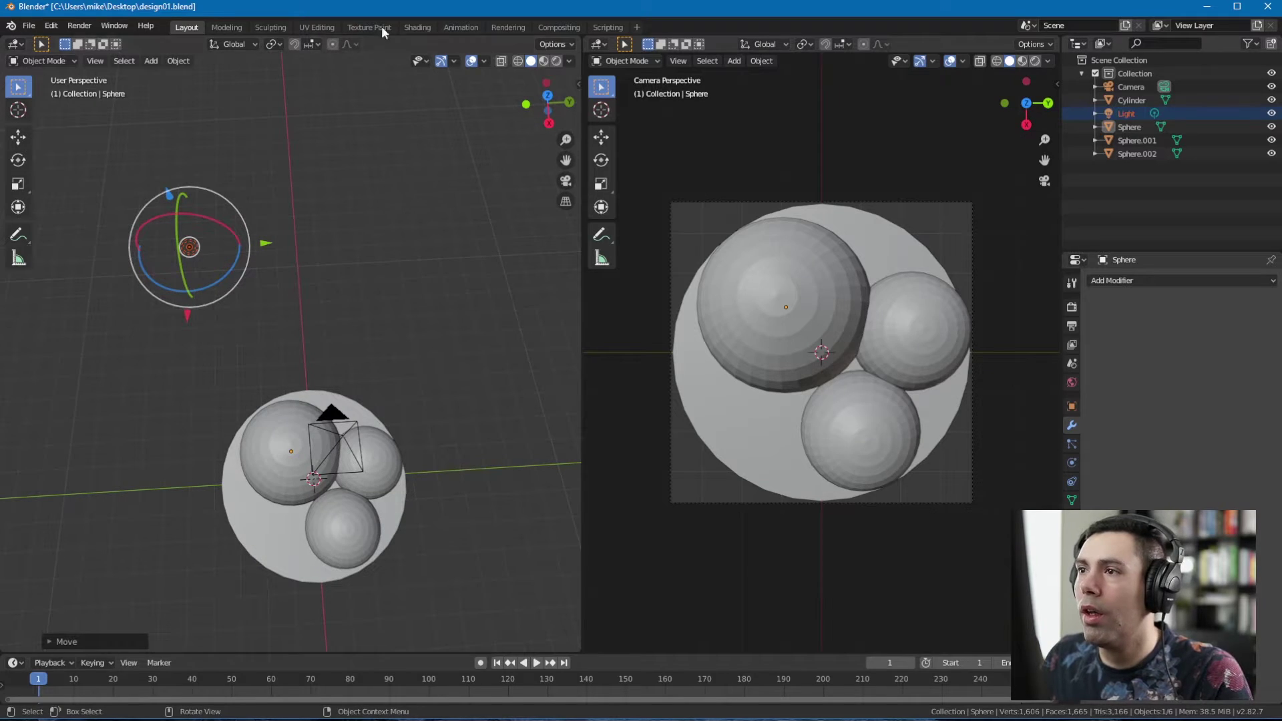
- Compare Material Preview and Rendered shading in the perspective viewport
left_click(569, 60)
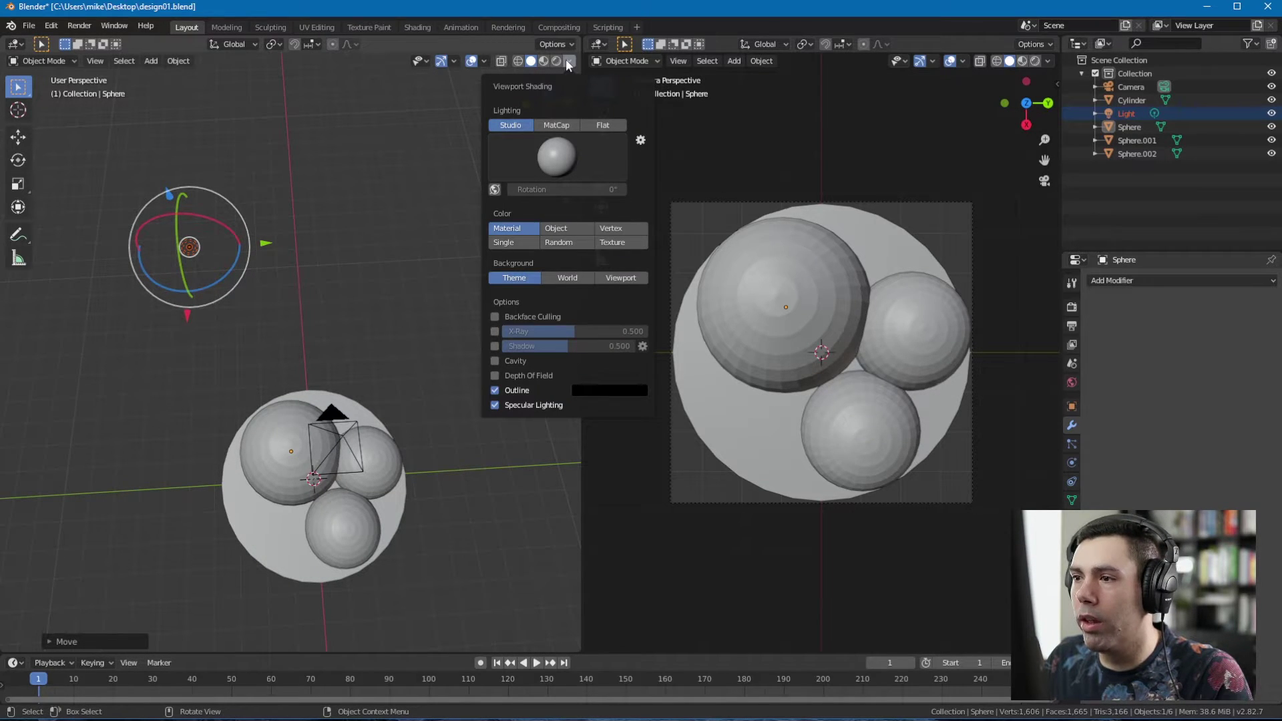
left_click(543, 60)
middle_click_drag(210, 306, 366, 130)
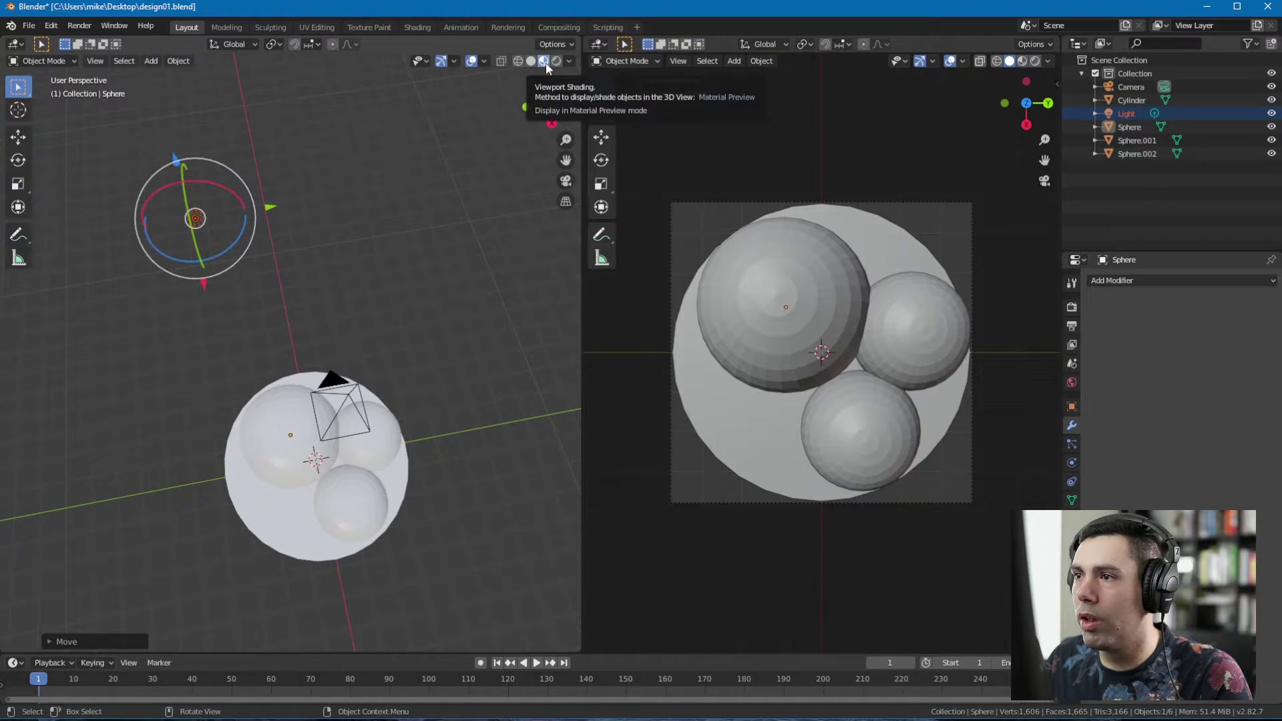
left_click(569, 61)
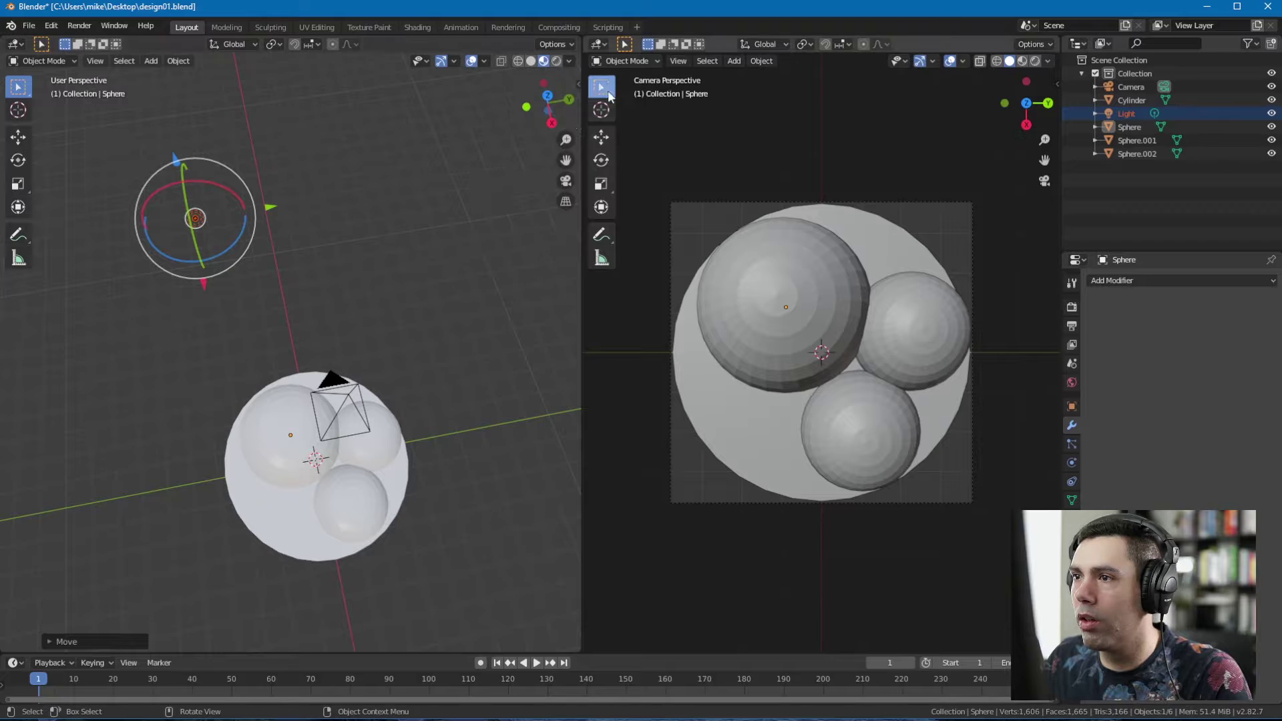
left_click(557, 61)
left_click(567, 62)
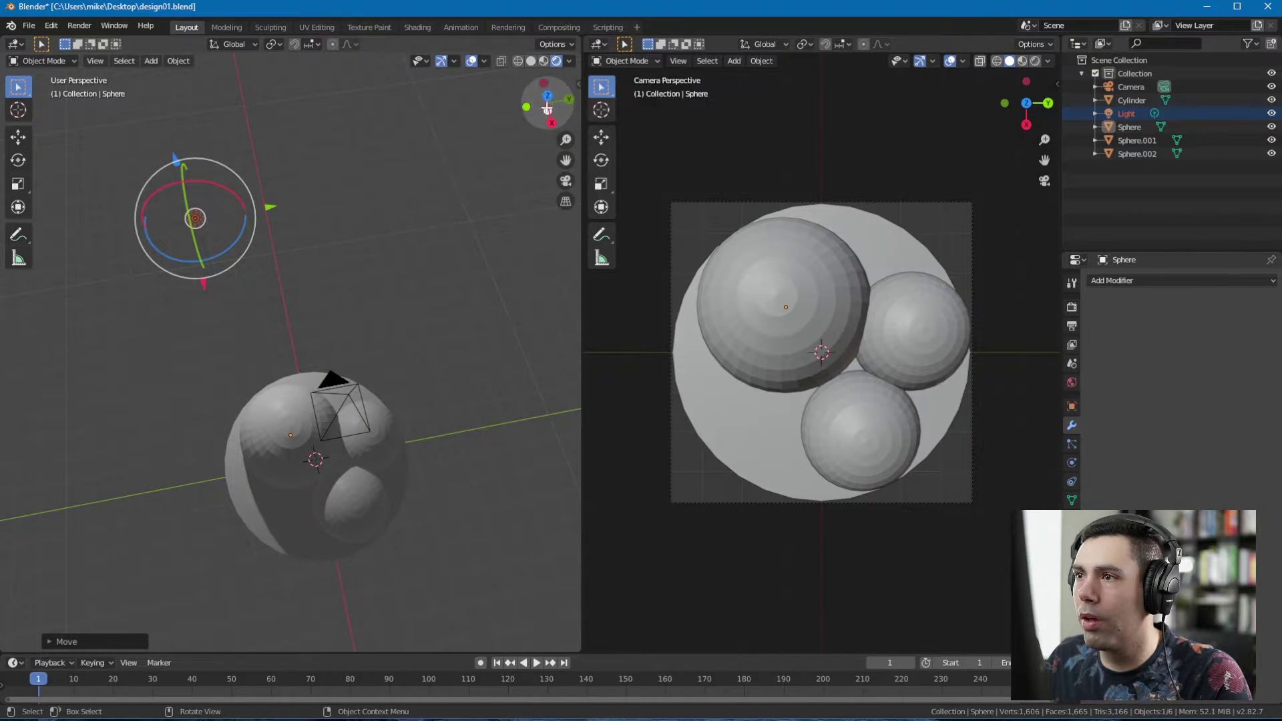
- Switch the perspective viewport to Material Preview shading lit by Scene Lights and Scene World
left_click(543, 61)
left_click(569, 60)
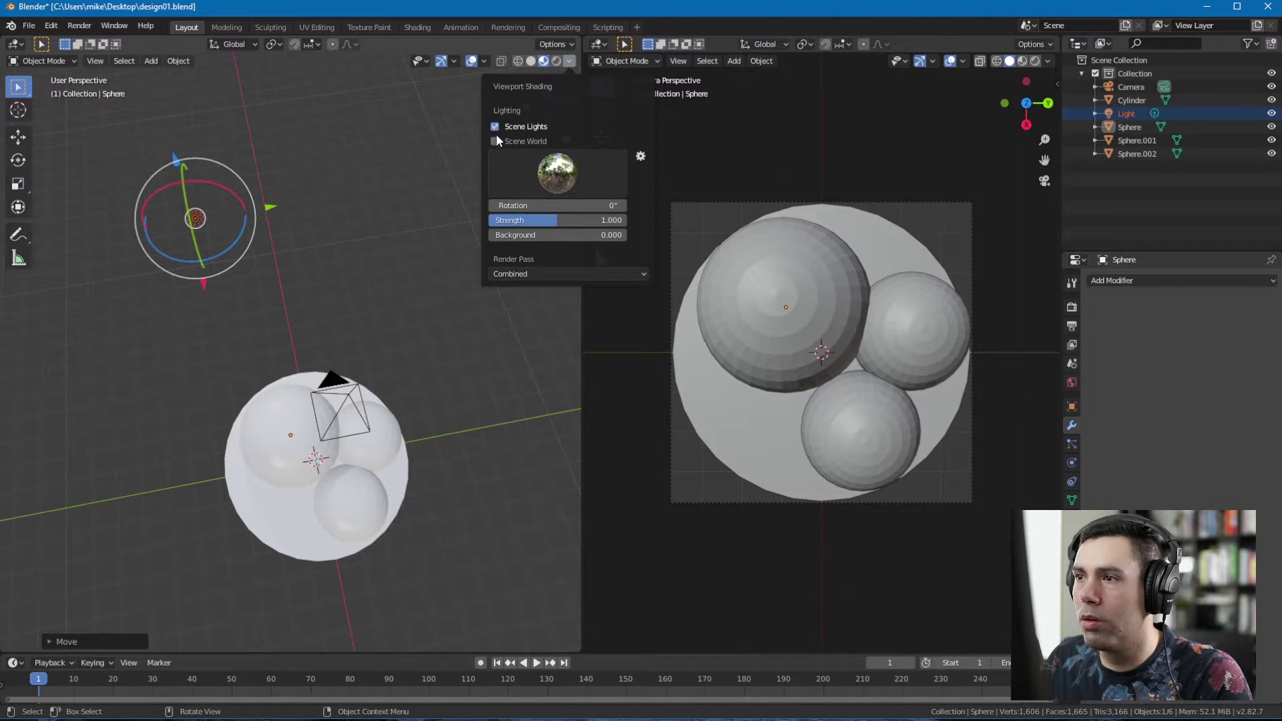
left_click(494, 141)
mouse_move(291, 252)
middle_mouse_down()
mouse_move(340, 230)
mouse_move(341, 213)
middle_mouse_up()
- Turn off Scene World and Scene Lights in the perspective viewport to check the default HDRI lighting on the spheres
left_click(569, 61)
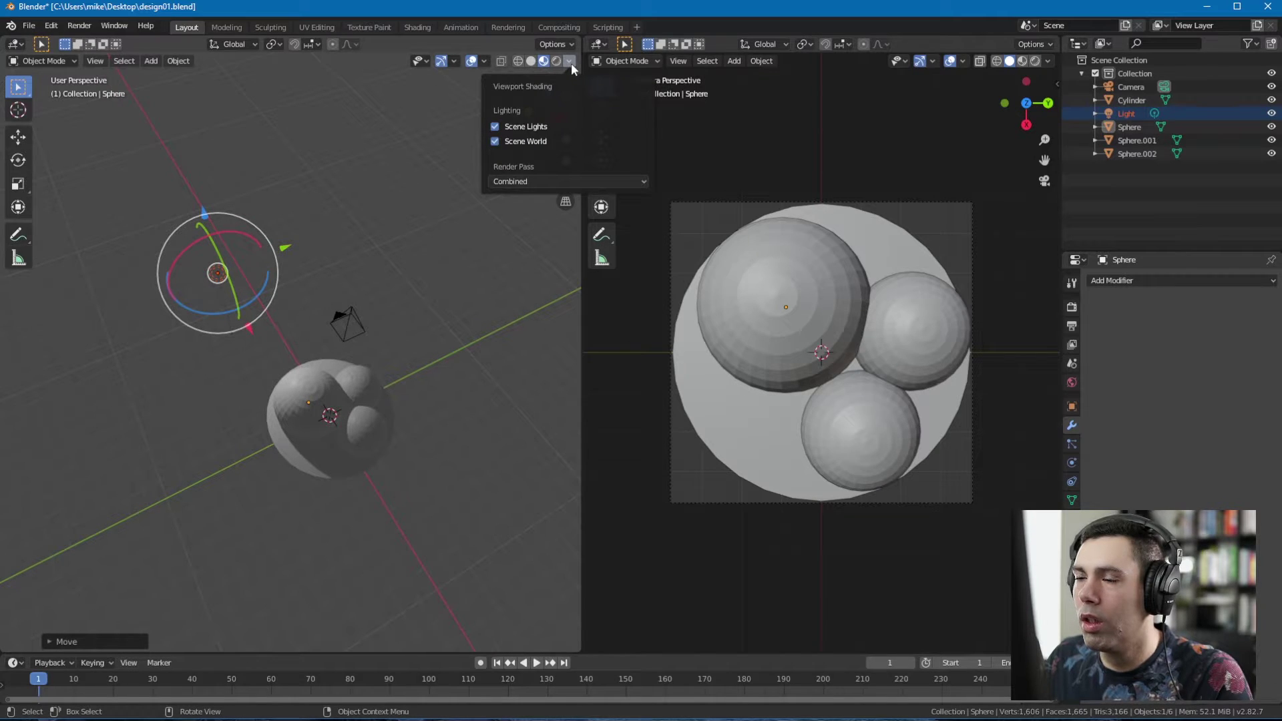
left_click(494, 142)
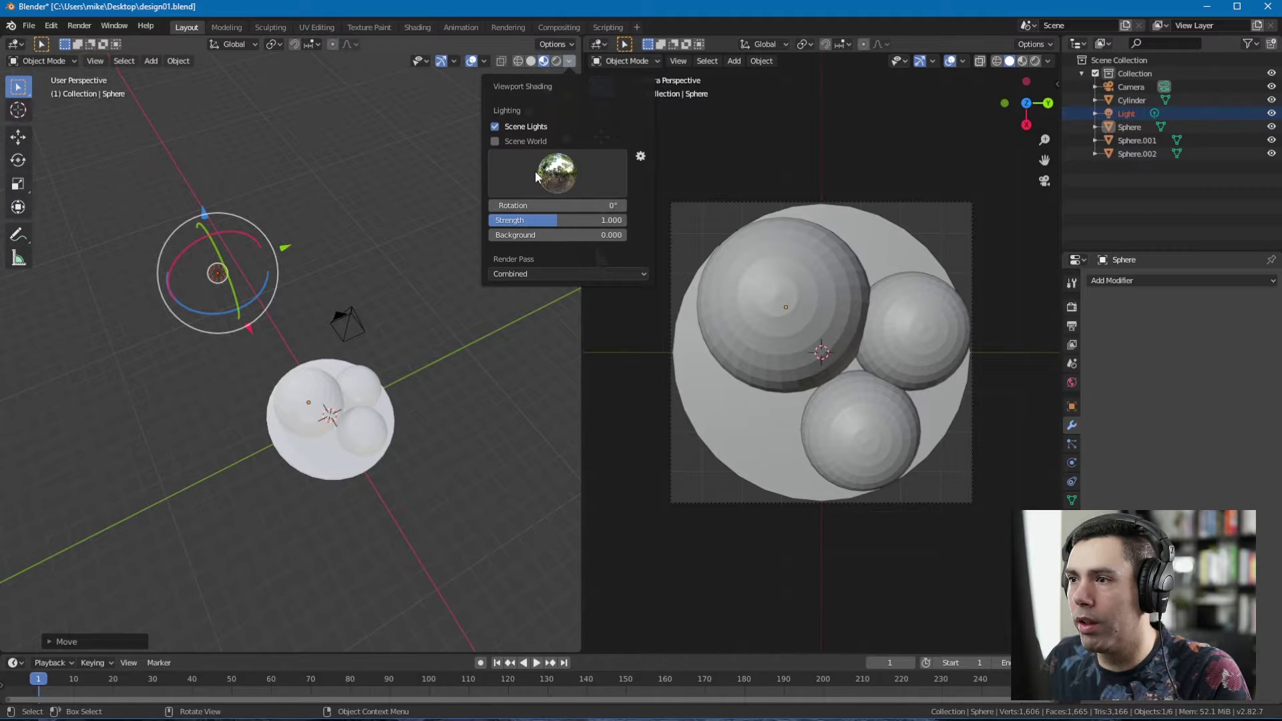
left_click(495, 125)
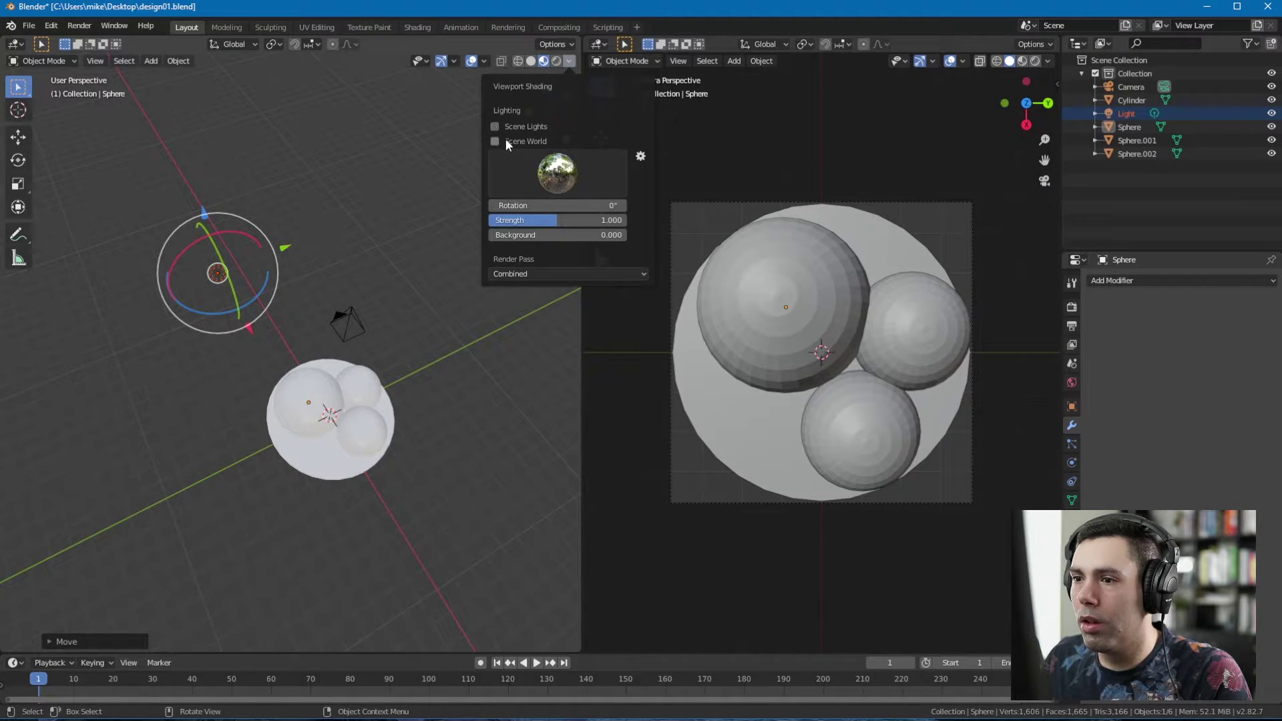
middle_click_drag(397, 283, 378, 284)
scroll(378, 290, "up", 3)
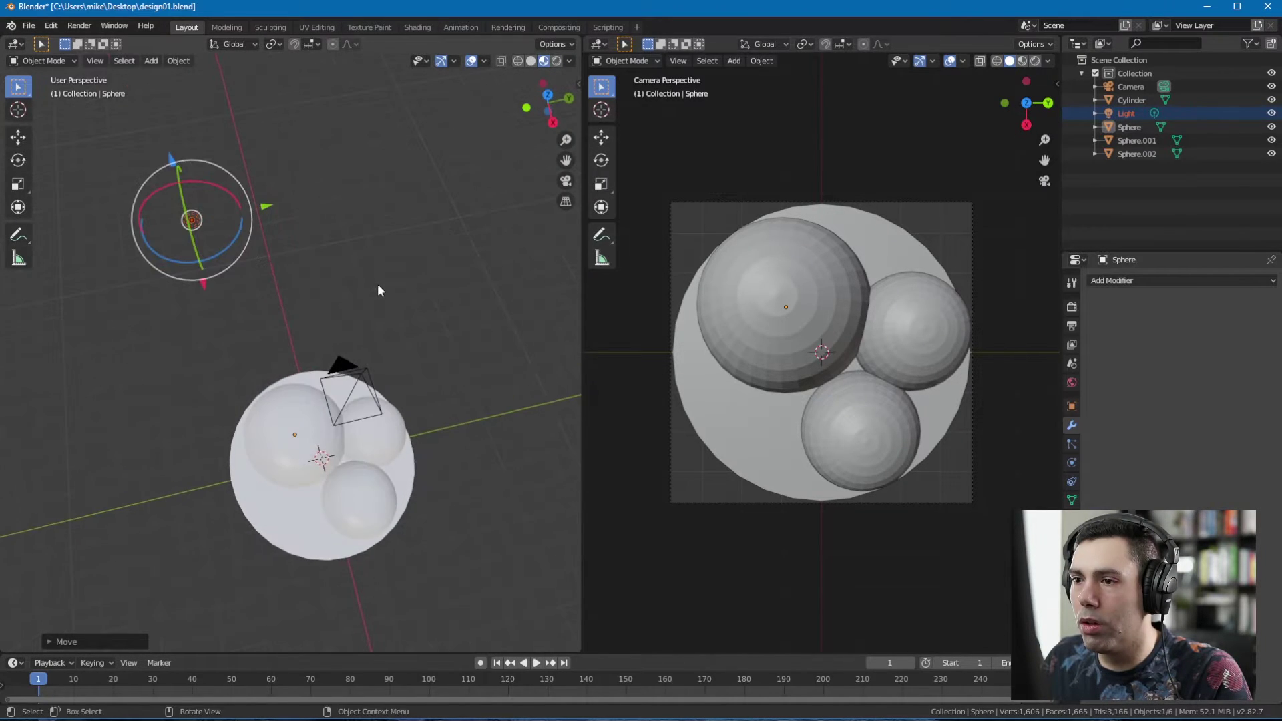
left_click(570, 61)
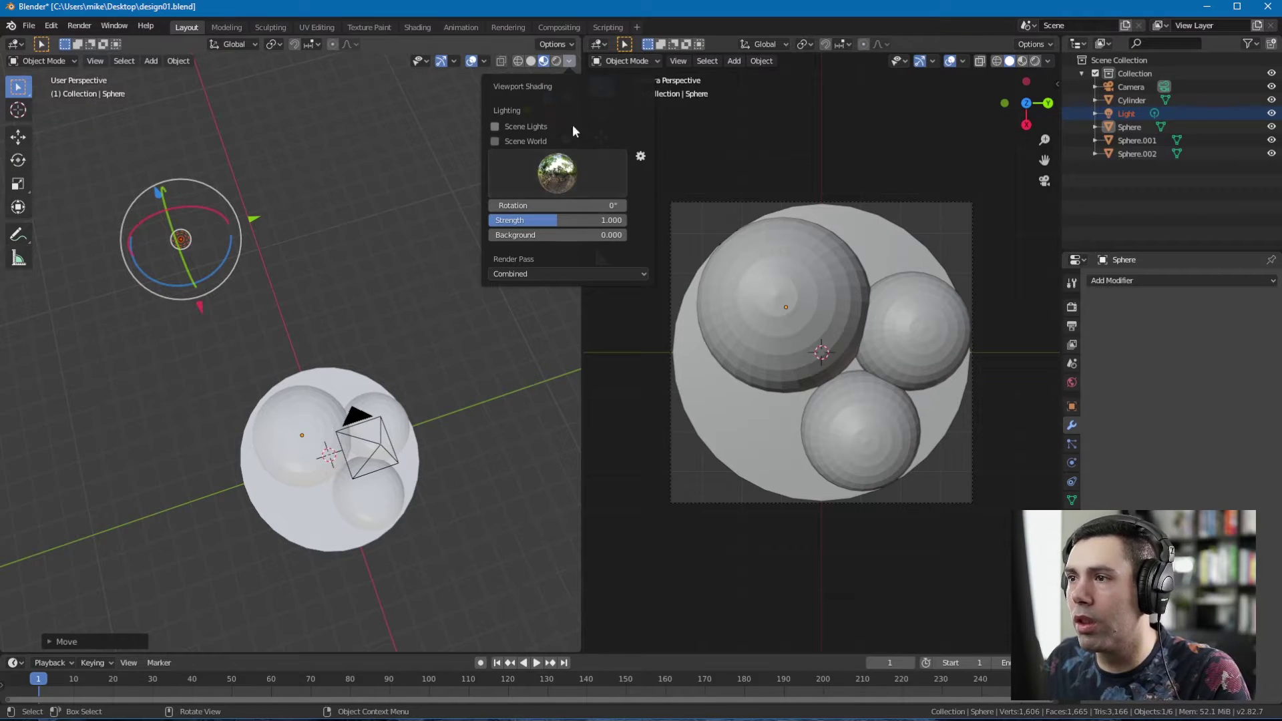
left_click(569, 61)
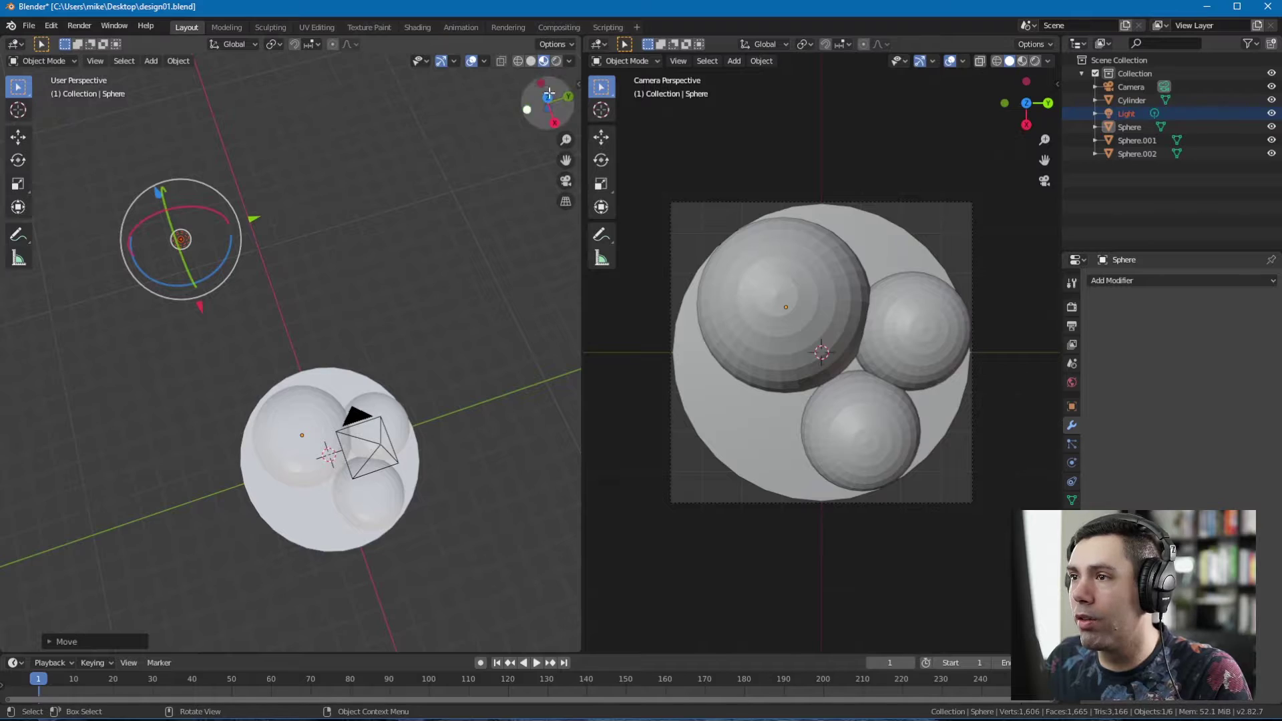
left_click(569, 62)
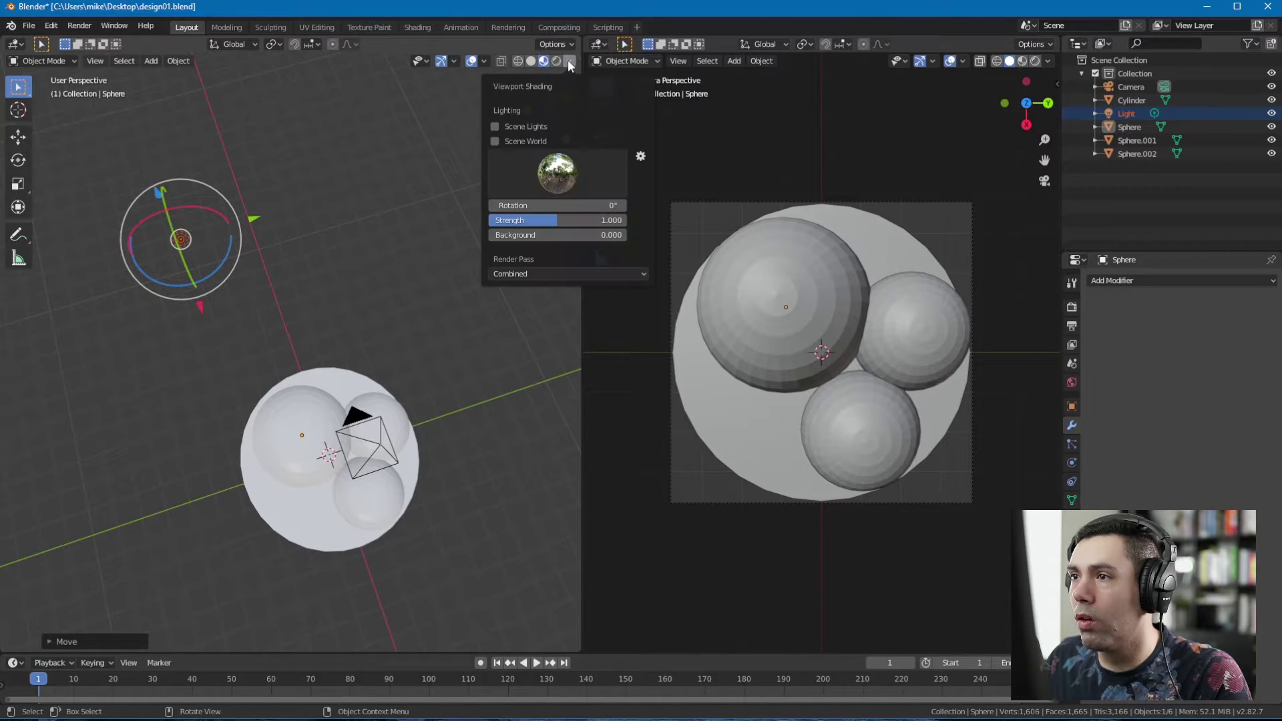
- Enable Scene World and Scene Lights for the perspective viewport's Material Preview and check the spheres' shading
left_click(494, 142)
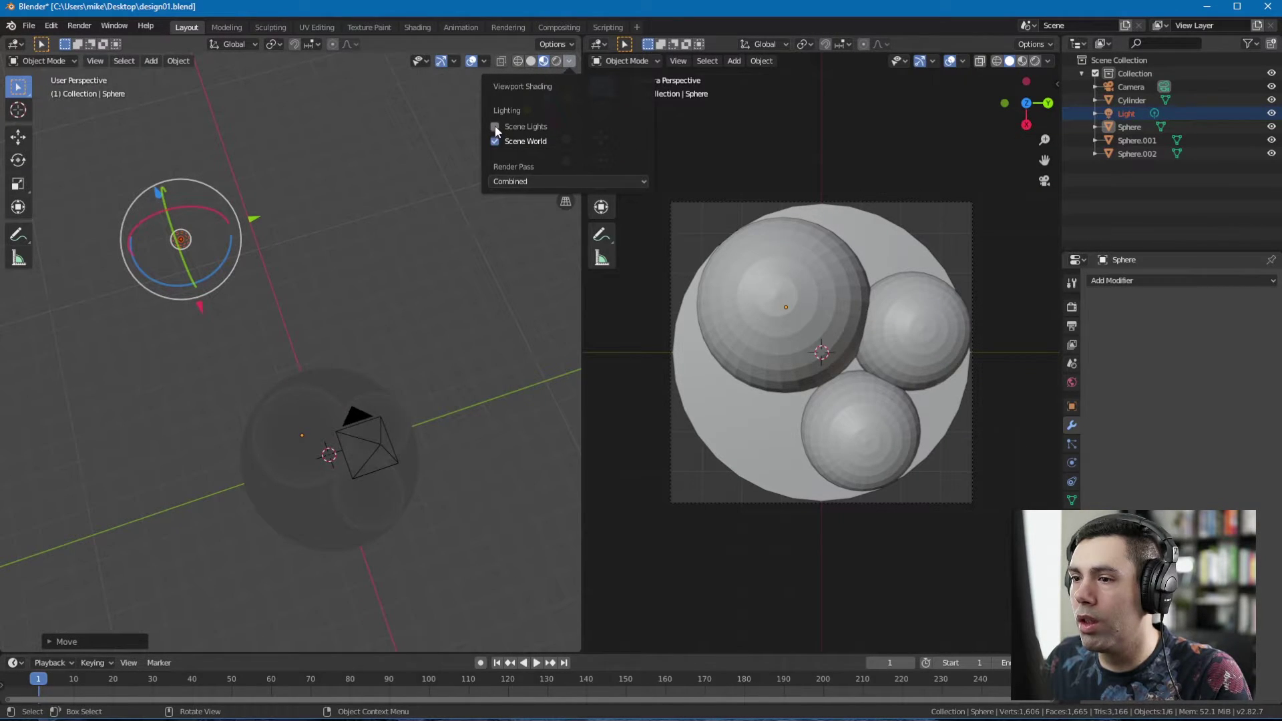
left_click(495, 127)
mouse_move(336, 214)
middle_mouse_down()
mouse_move(359, 199)
mouse_move(349, 207)
mouse_move(348, 186)
mouse_move(344, 202)
middle_mouse_up()
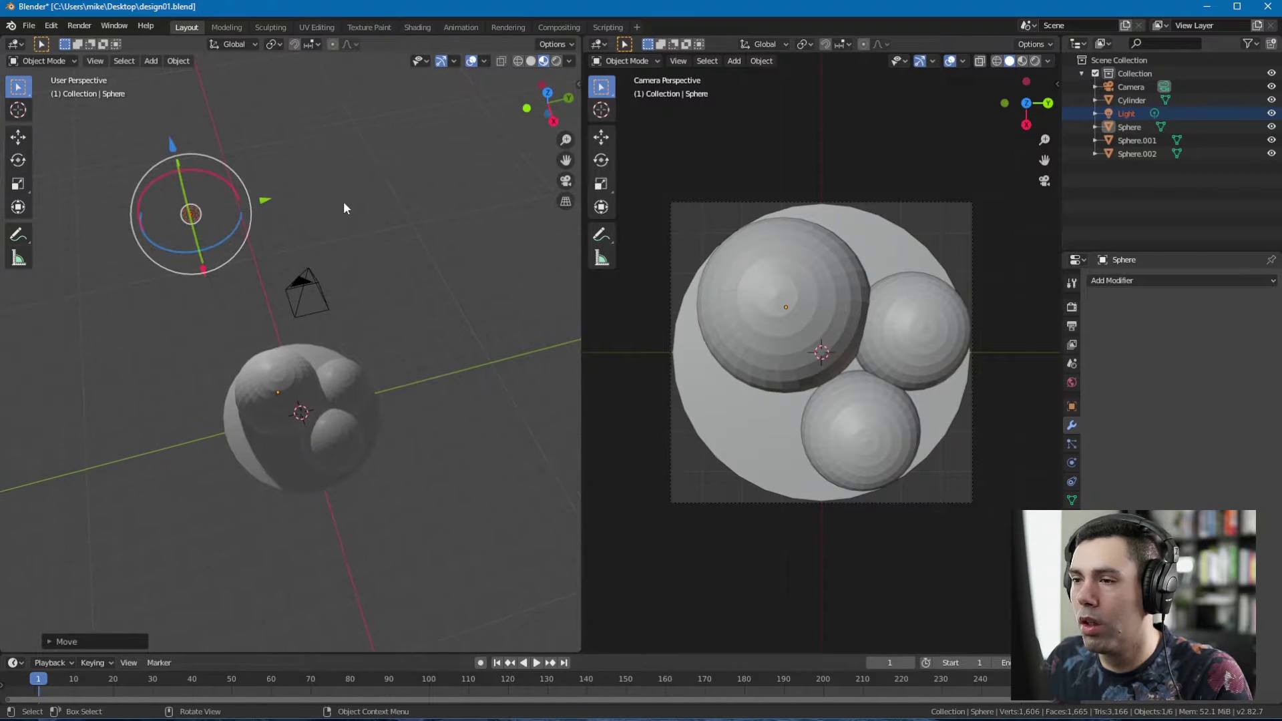
left_click(570, 61)
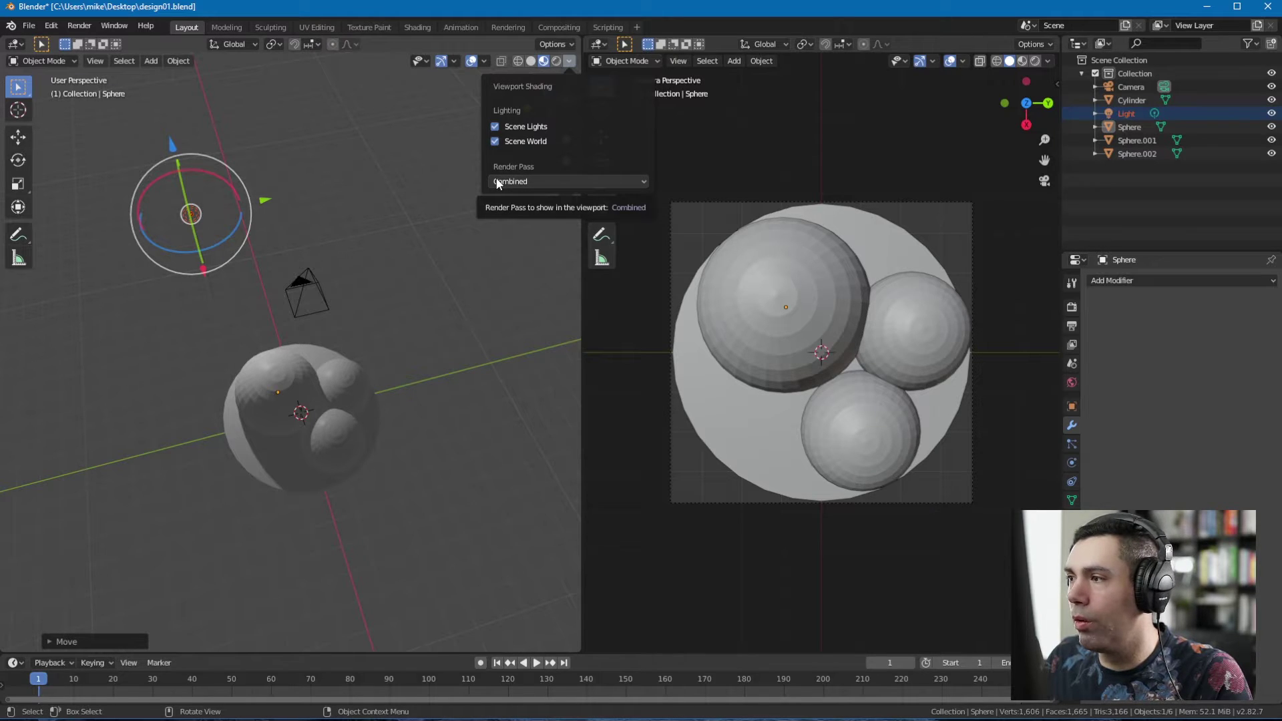
mouse_move(402, 265)
middle_mouse_down()
mouse_move(411, 258)
mouse_move(391, 275)
mouse_move(400, 269)
middle_mouse_up()
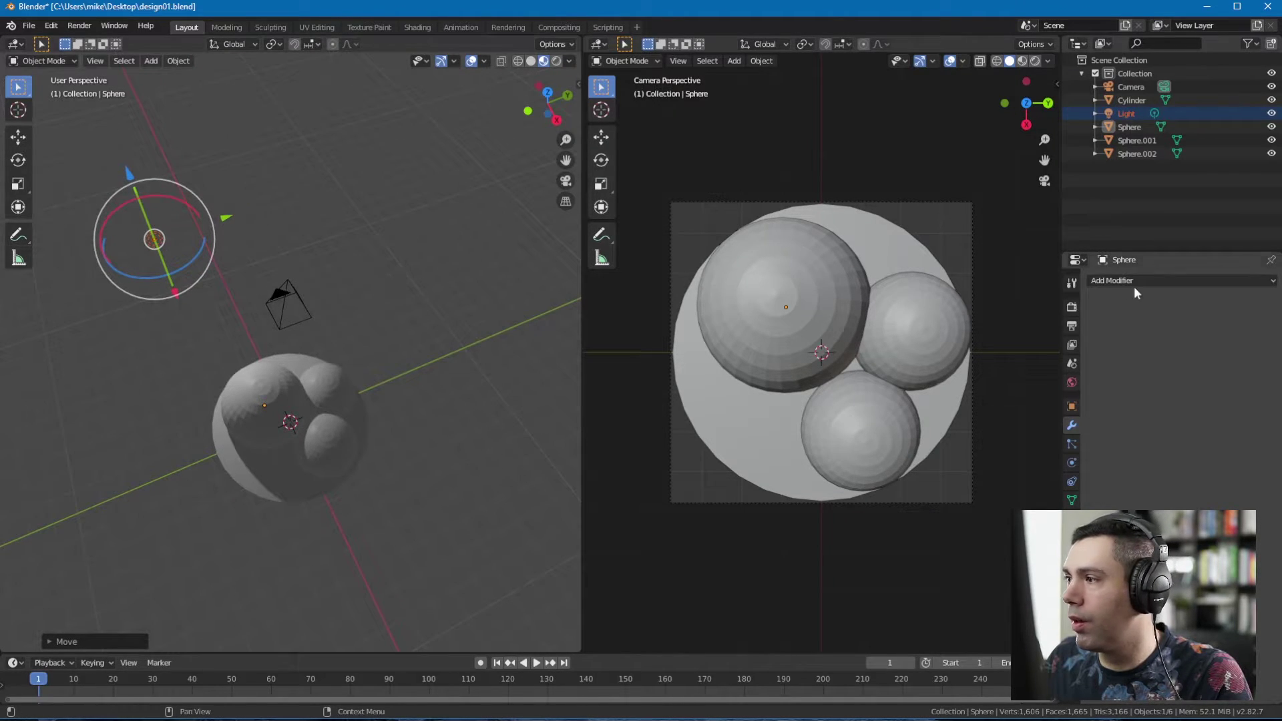
- Set the world background colour's value to 0.240 in the world surface settings
left_click(1072, 326)
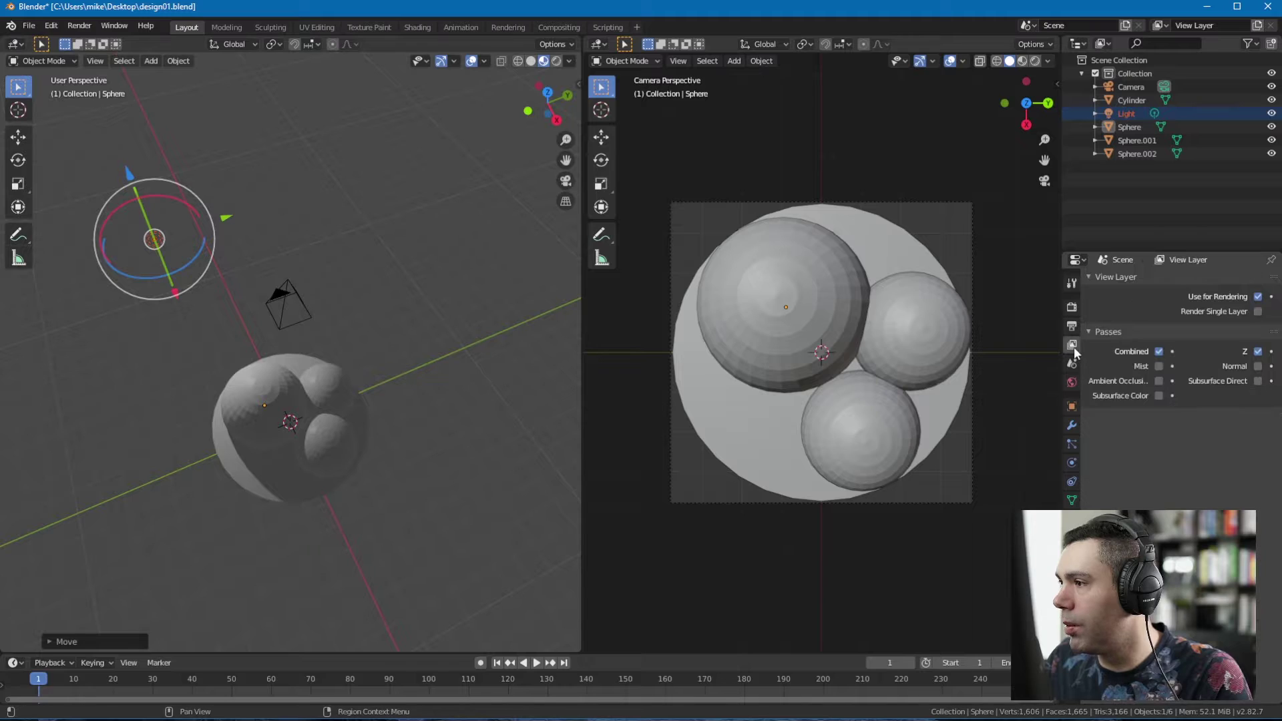
left_click(1068, 362)
left_click(1071, 308)
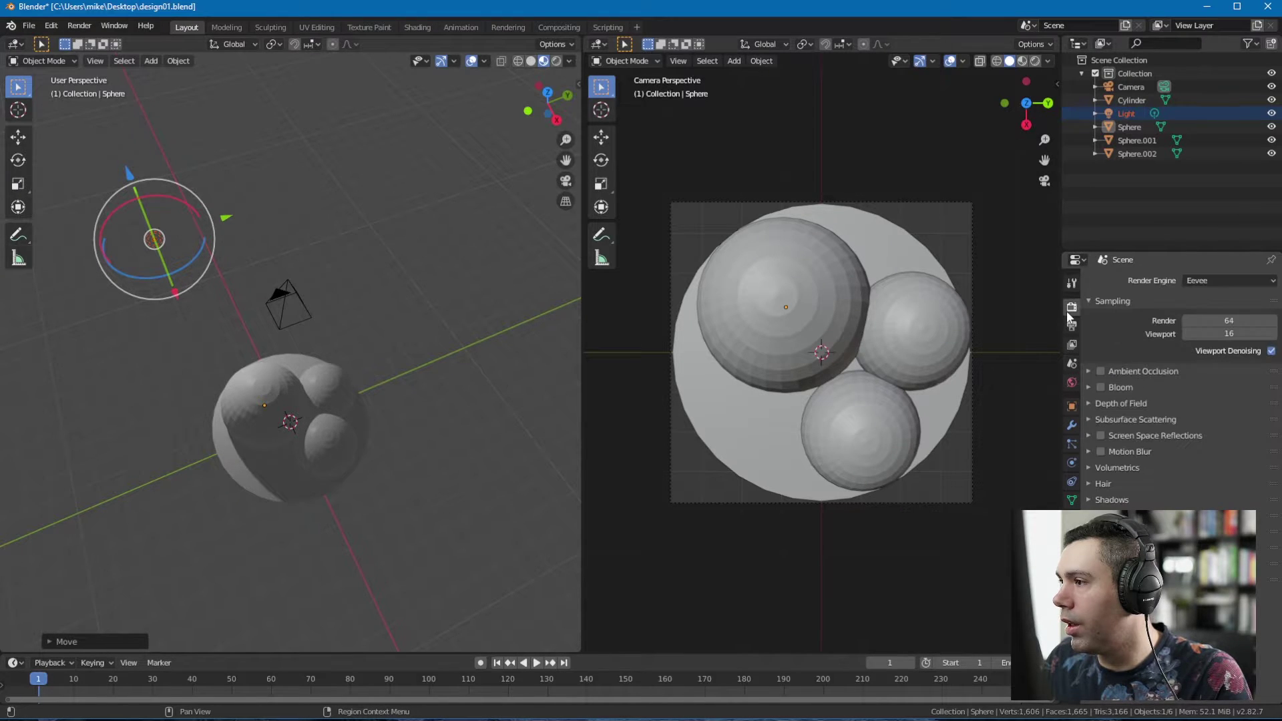
left_click(1070, 283)
left_click(1073, 382)
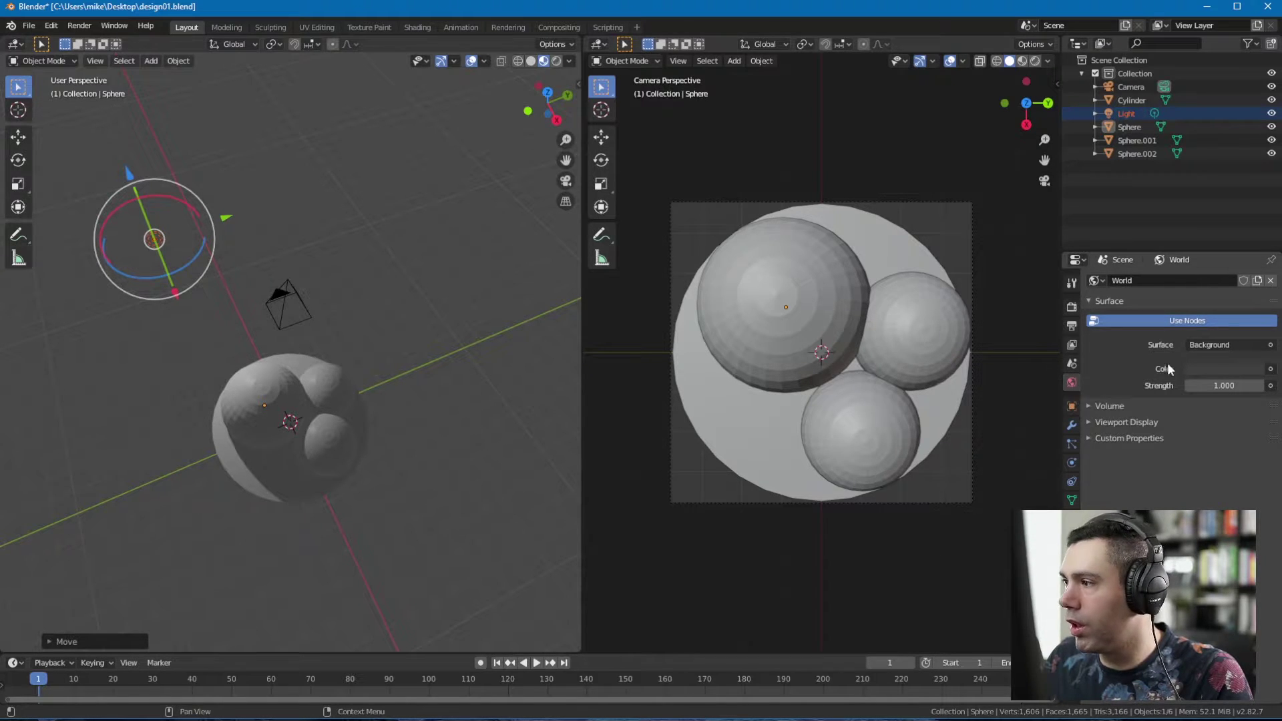
left_click(1212, 368)
mouse_move(1252, 250)
left_mouse_down()
mouse_move(1253, 214)
mouse_move(1253, 252)
left_mouse_up()
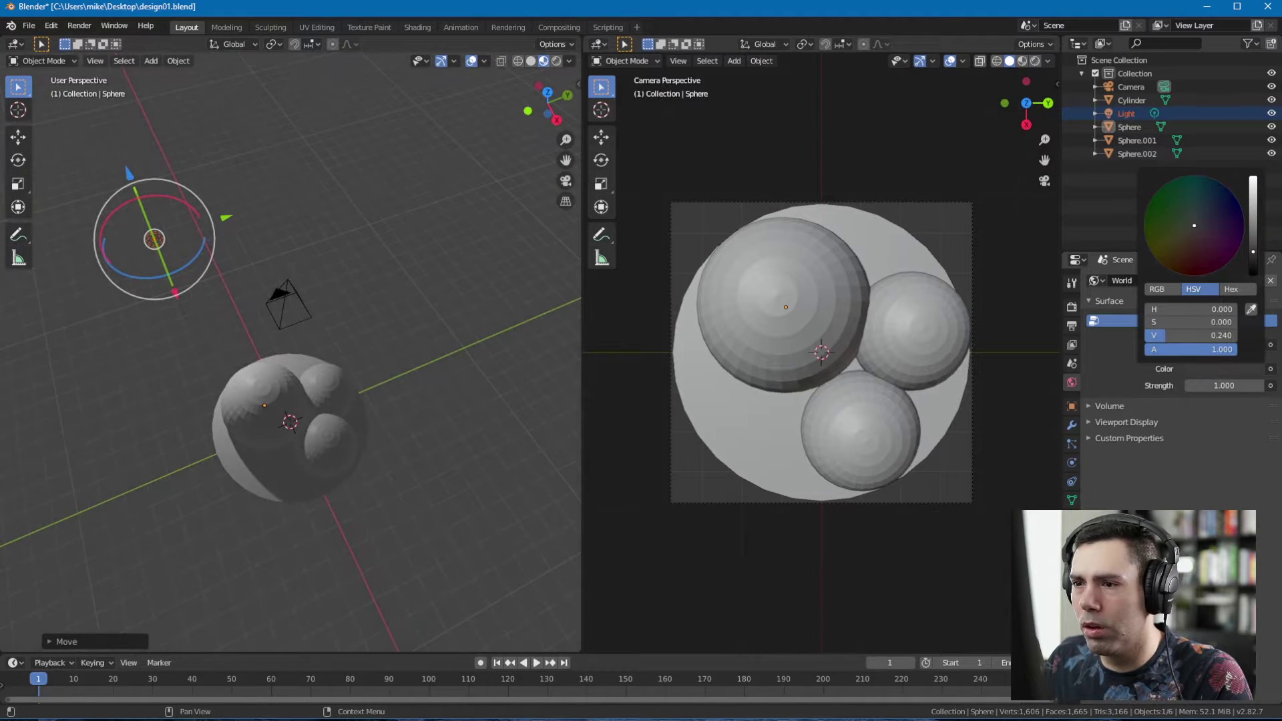
- Switch the camera viewport to Material Preview shading with Scene Lights and Scene World enabled
middle_click_drag(395, 317, 410, 299)
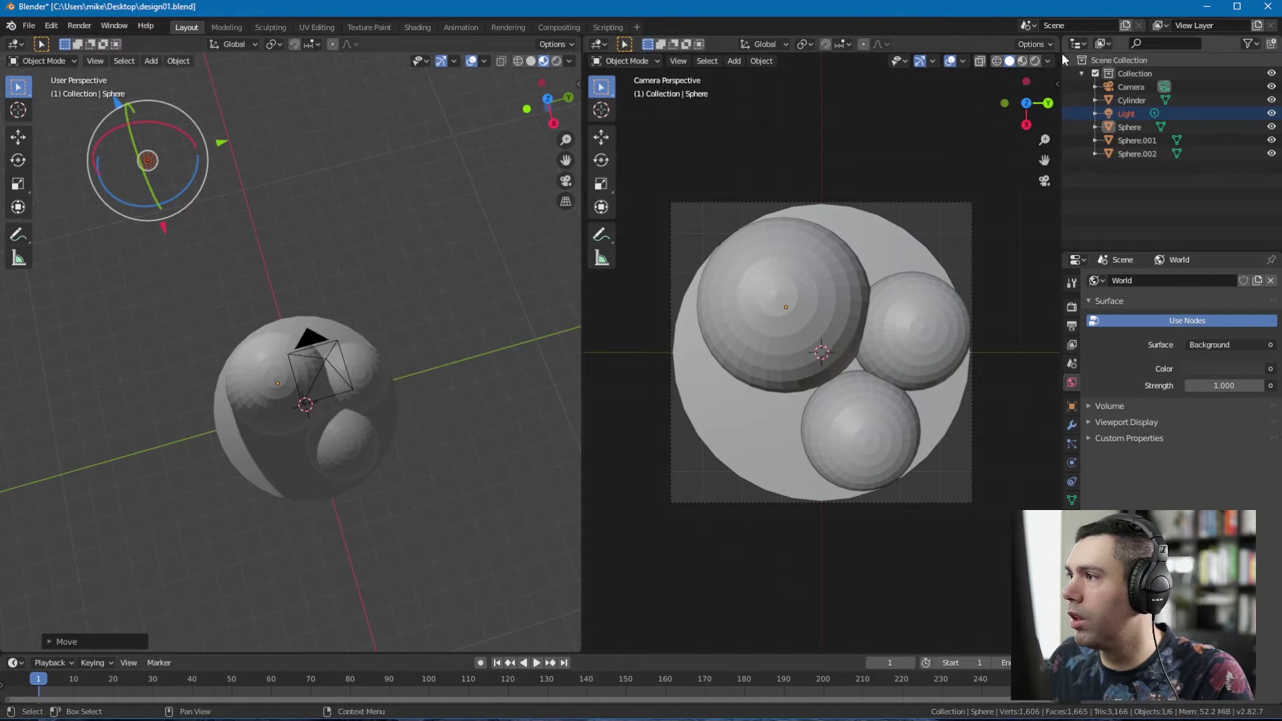
left_click(1022, 61)
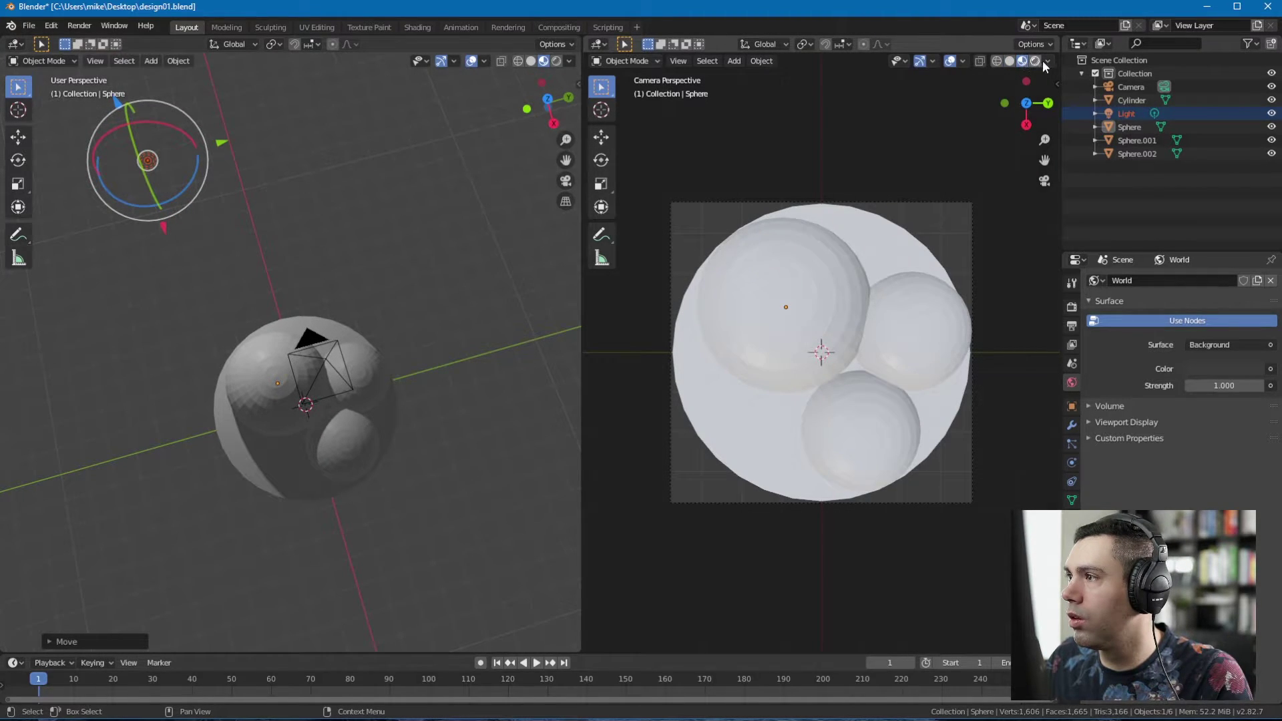
left_click(1047, 60)
left_click(987, 127)
left_click(975, 140)
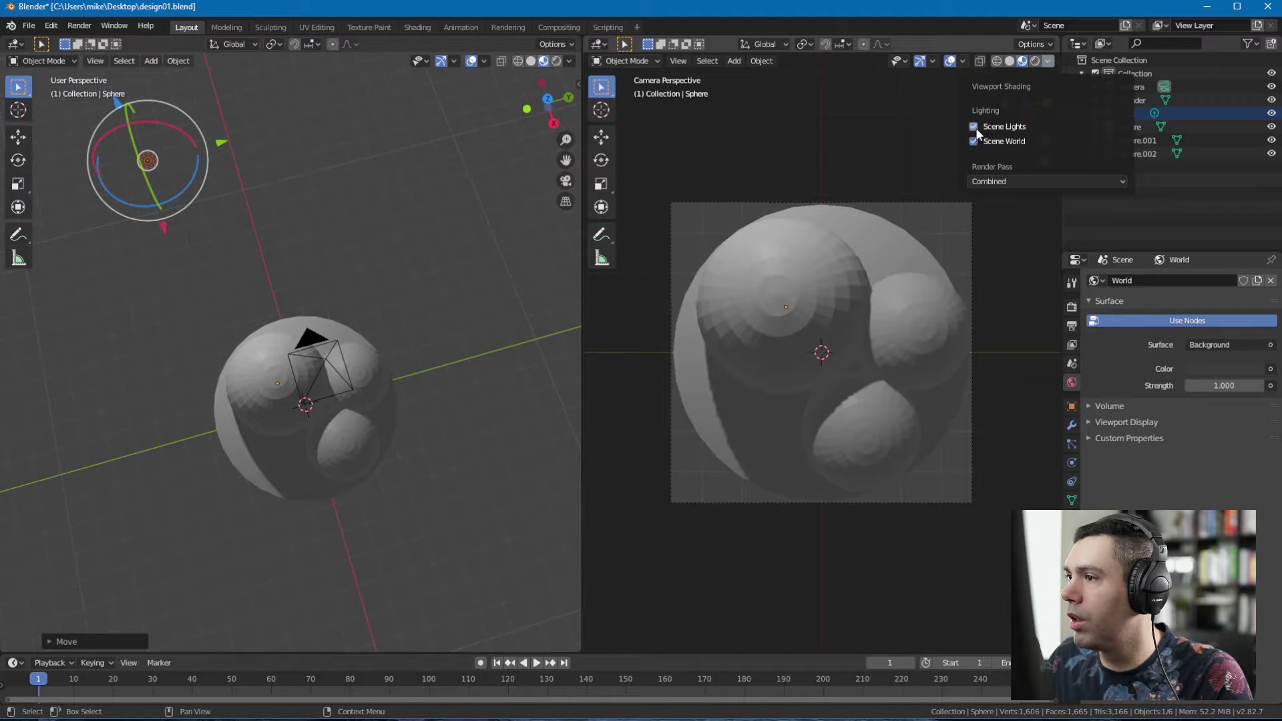
- Reposition the light beside the dial, shifting it freely and along the Y axis, and save the file
middle_click_drag(380, 225, 223, 213)
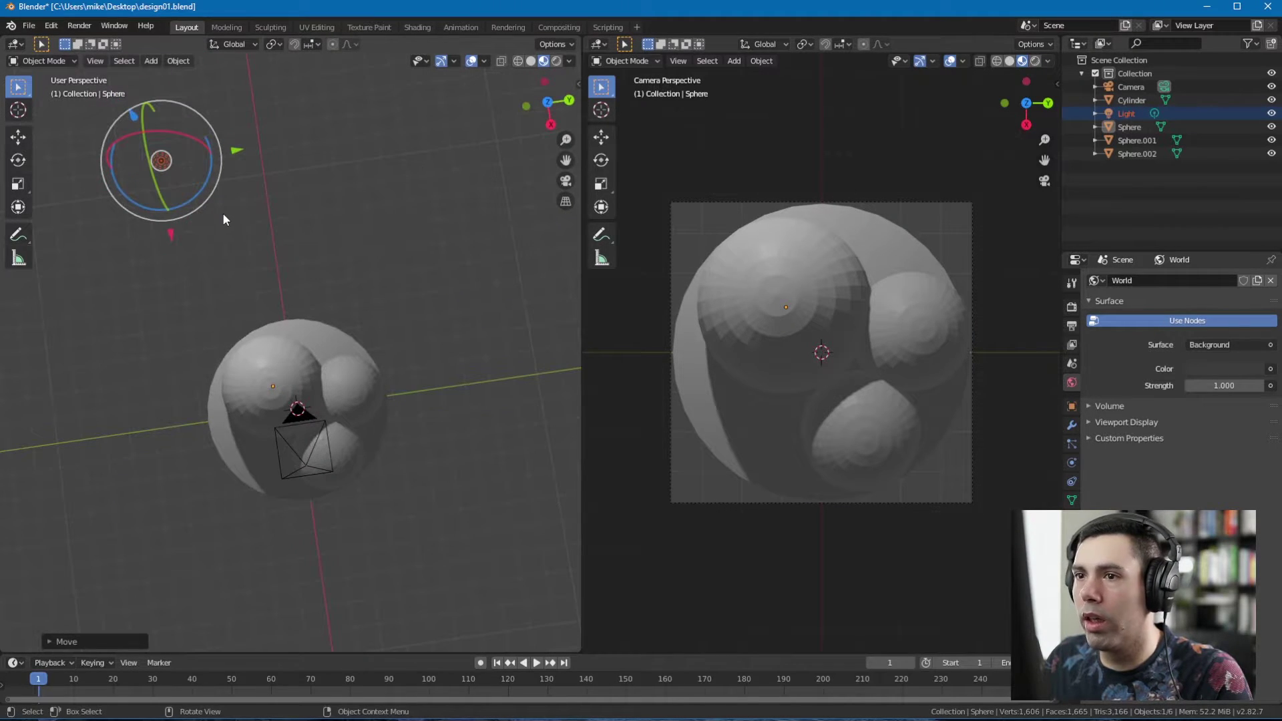
key("g")
left_click_drag(176, 322, 287, 258)
middle_click_drag(297, 257, 408, 247)
key("g")
key("y")
left_click(356, 247)
key("g")
left_click(362, 237)
key("ctrl+s")
scroll(403, 239, "up", 1)
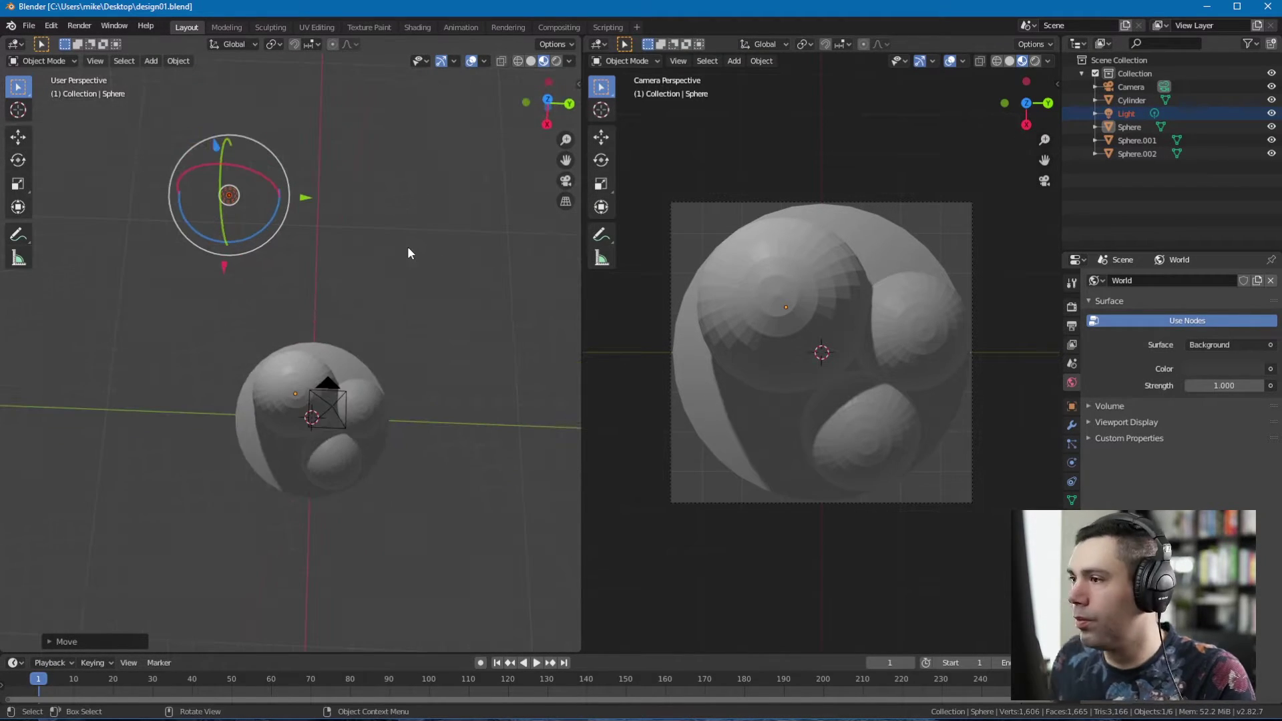
- Apply smooth shading to the test spheres in Edit Mode, return to Object Mode and save the file
key("Tab")
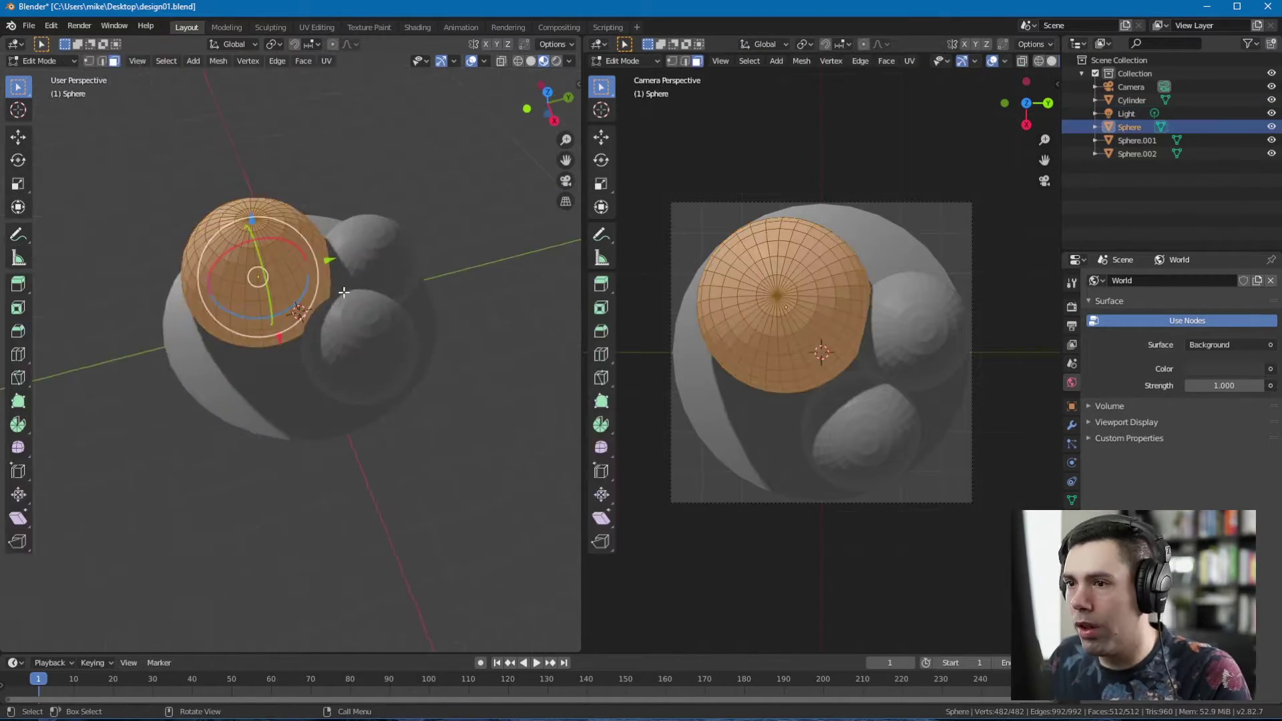
right_click(378, 275)
left_click(379, 275)
right_click(346, 351)
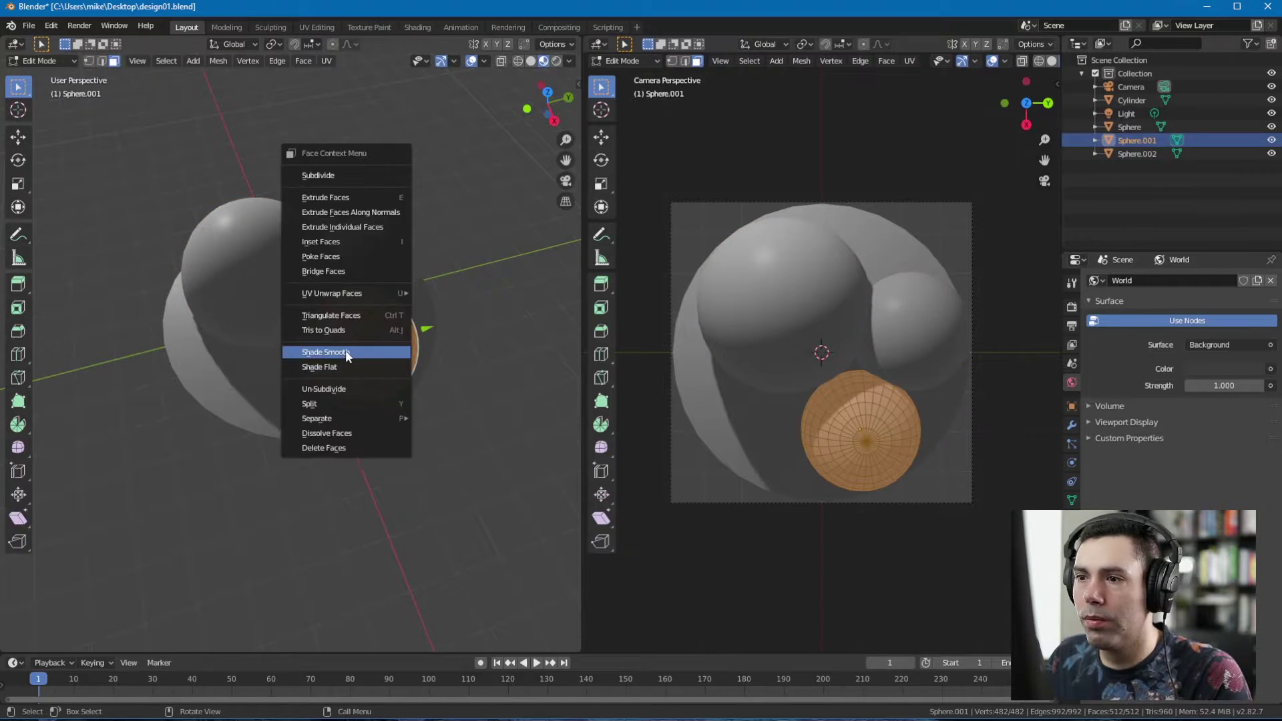
left_click(346, 351)
key("Tab")
key("ctrl+s")
- Duplicate the point light and move the copy along the X axis to the opposite side of the dial
scroll(429, 294, "down", 5)
middle_click_drag(429, 294, 416, 261)
left_click(221, 265)
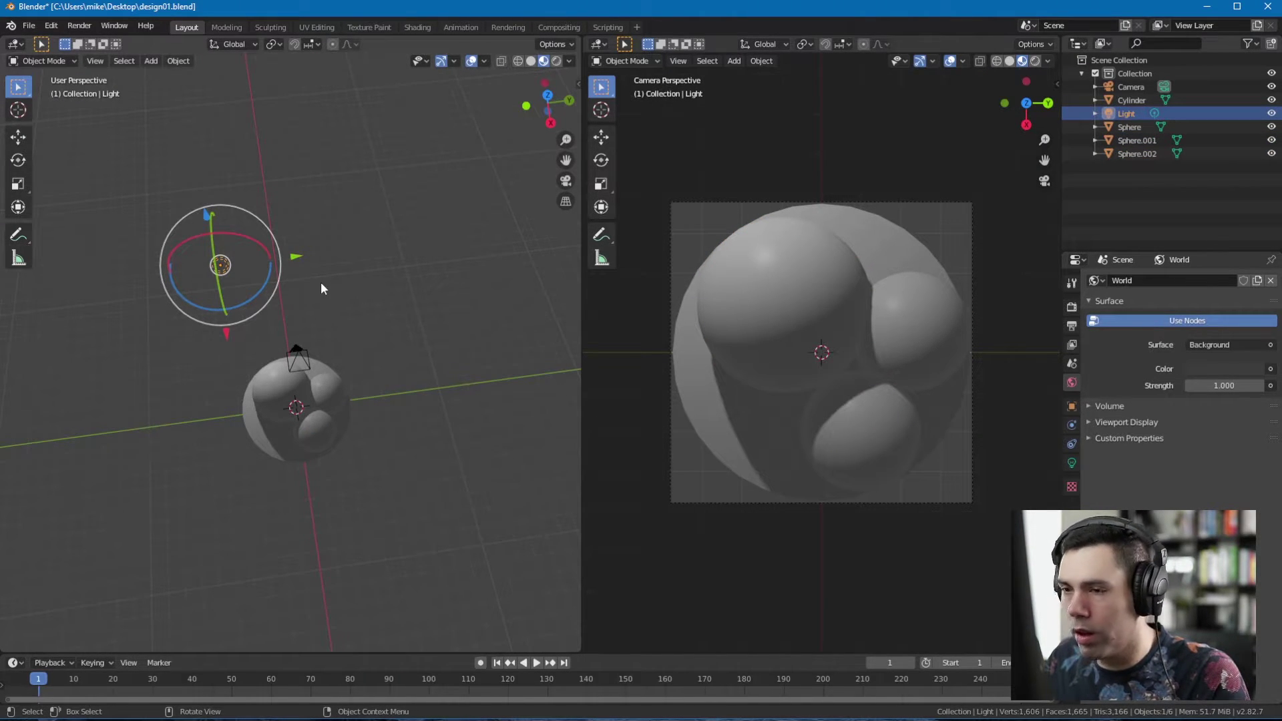
middle_click_drag(320, 282, 359, 320)
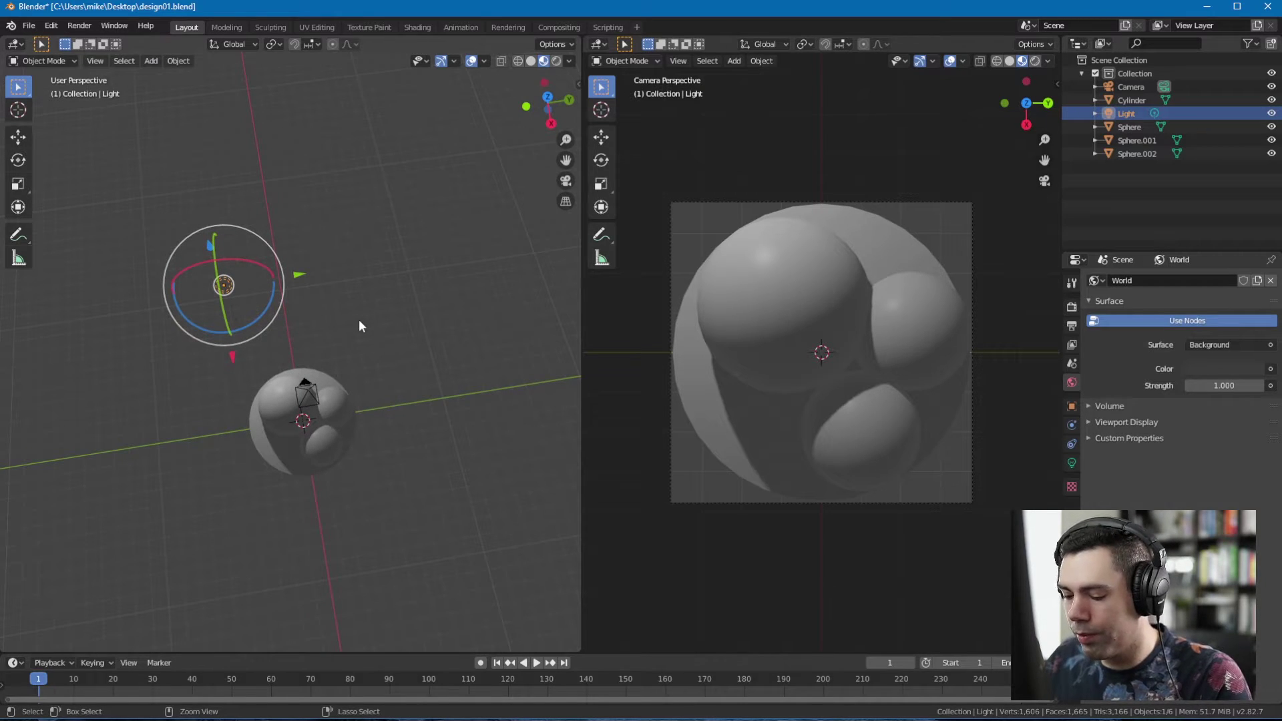
key("ctrl+v")
key("g")
key("x")
left_click(303, 560)
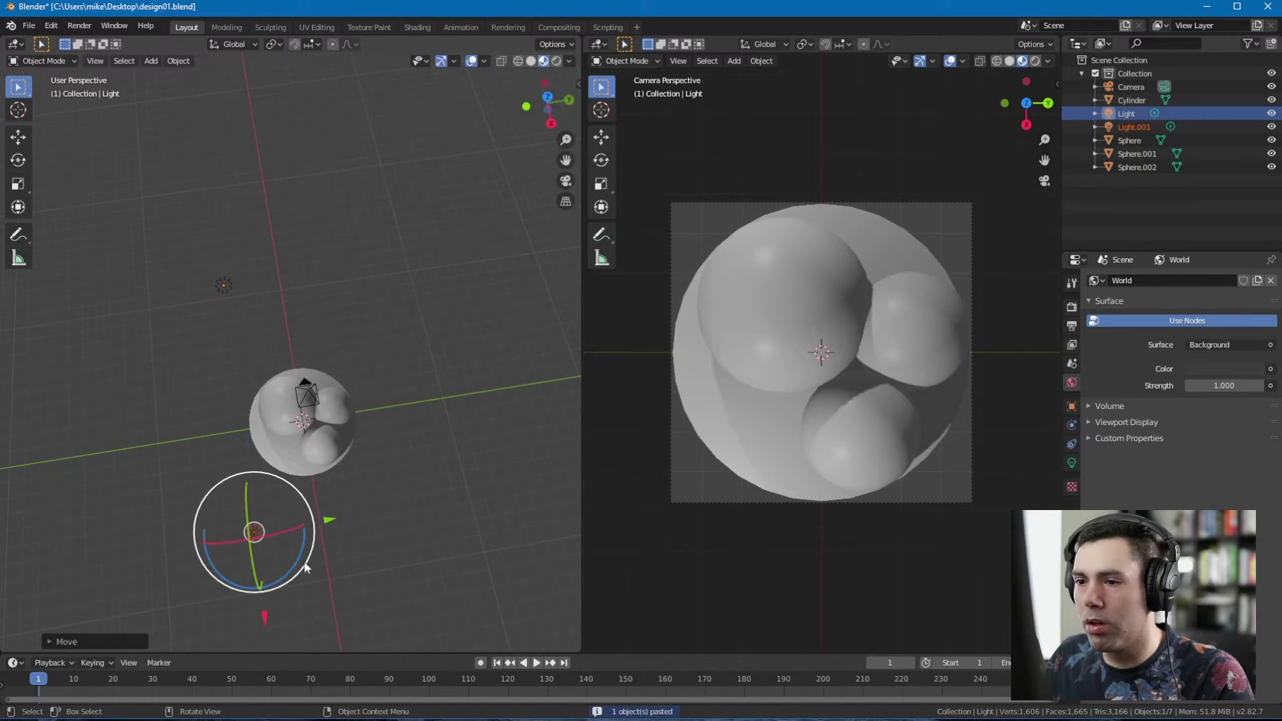
- Move the duplicated light along the Y axis so it lights the spheres from the +Y side
key("g")
key("y")
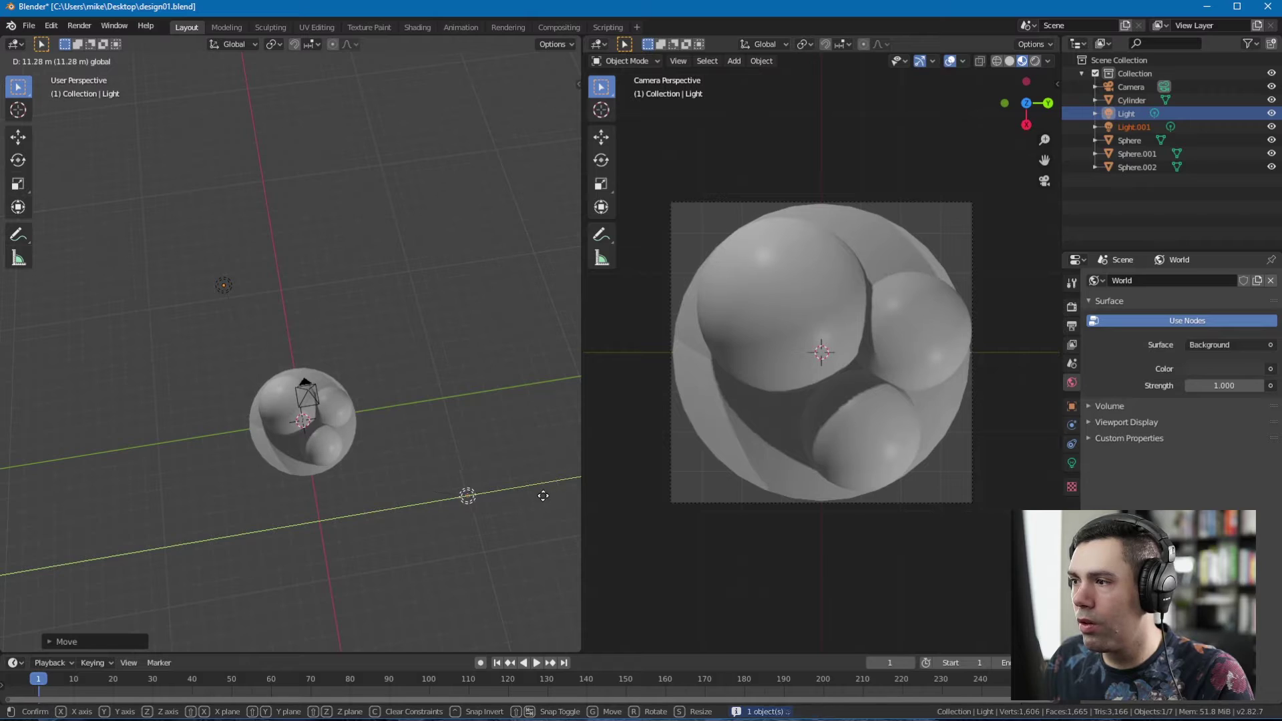
left_click(423, 460)
middle_click_drag(423, 458, 526, 342)
left_click_drag(513, 334, 540, 335)
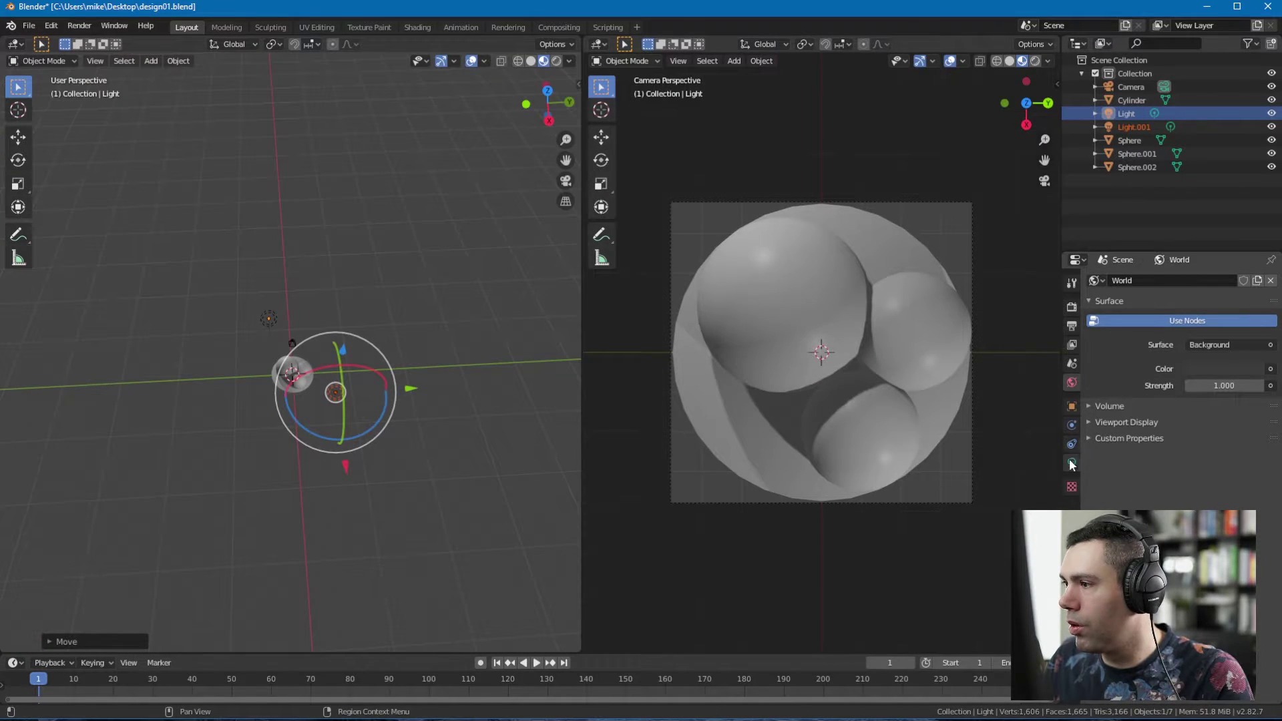
- Set the duplicated light's power to 259 W and save the file
left_click(1071, 463)
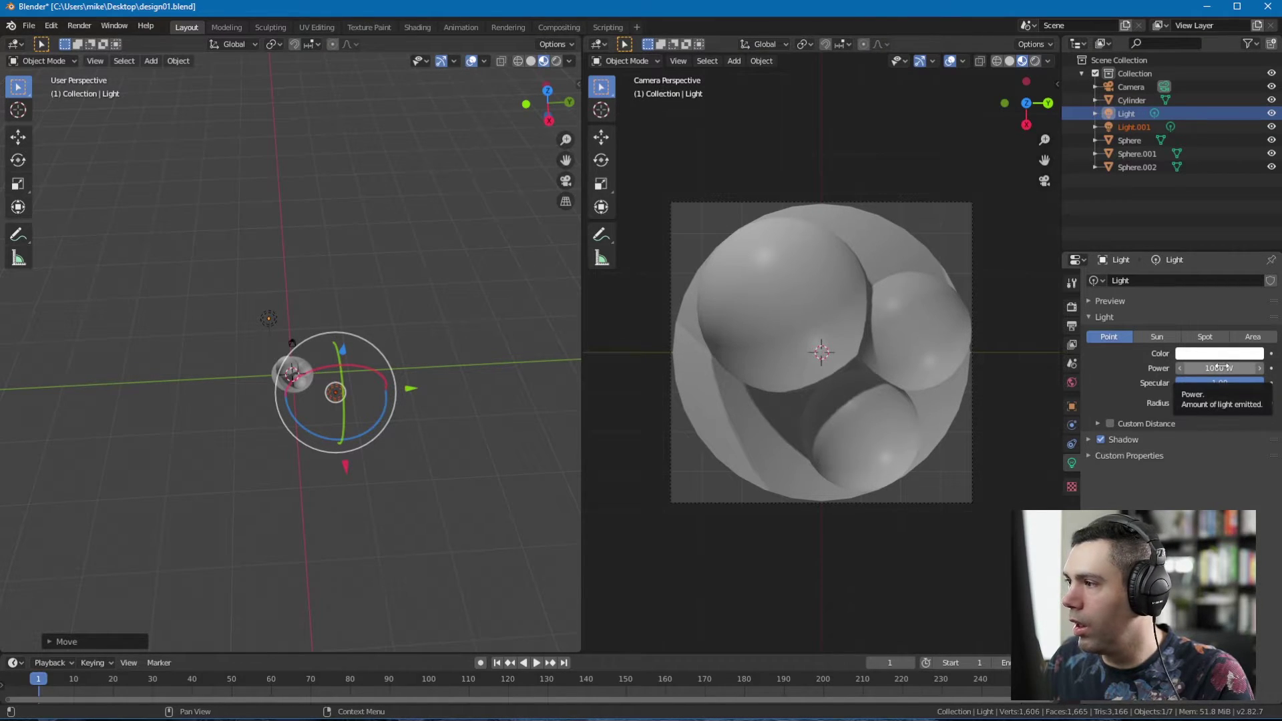
middle_click_drag(300, 434, 374, 347)
left_click(476, 305)
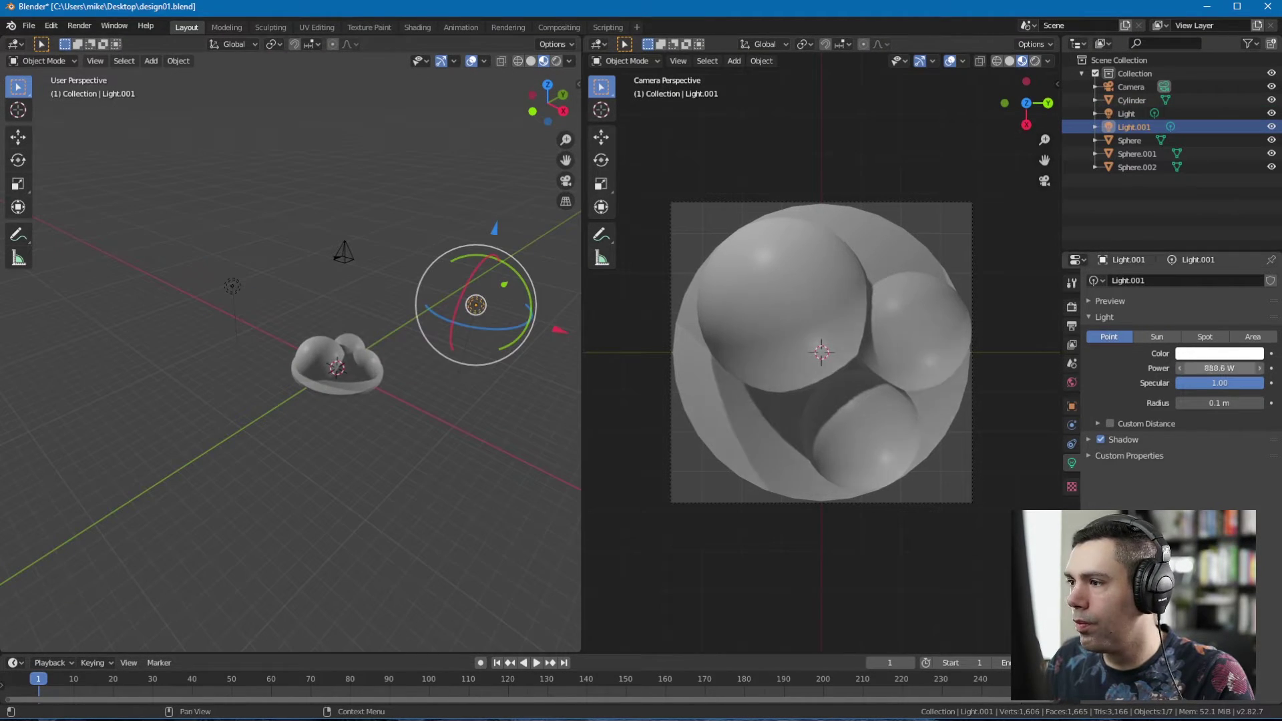
left_click_drag(1219, 369, 1195, 369)
left_click(221, 275)
key("ctrl+s")
- Examine the two-light shading on the spheres from several angles, saving the file along the way
mouse_move(334, 374)
middle_mouse_down()
mouse_move(354, 368)
mouse_move(313, 367)
middle_mouse_up()
left_click(481, 302)
middle_click_drag(477, 231, 346, 362)
scroll(346, 363, "down", 5)
left_click(346, 362)
key("ctrl+s")
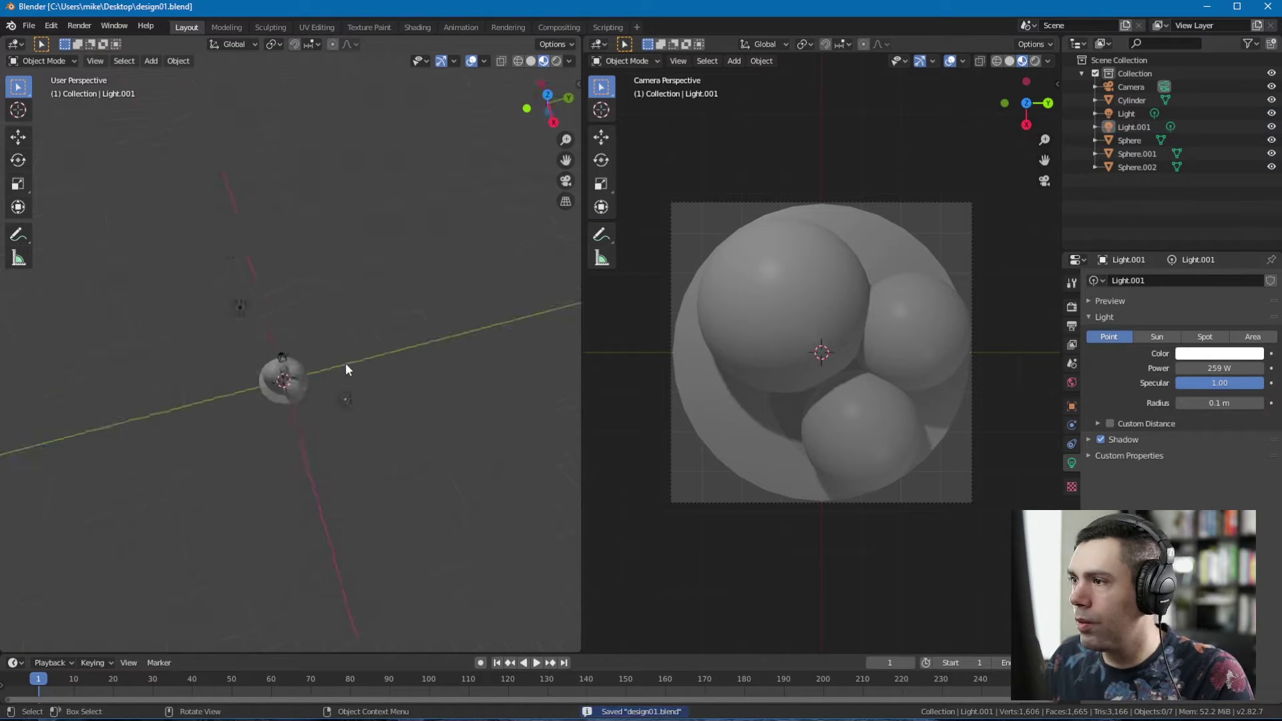
scroll(316, 299, "up", 4)
key("ctrl+s")
middle_click_drag(316, 299, 356, 310)
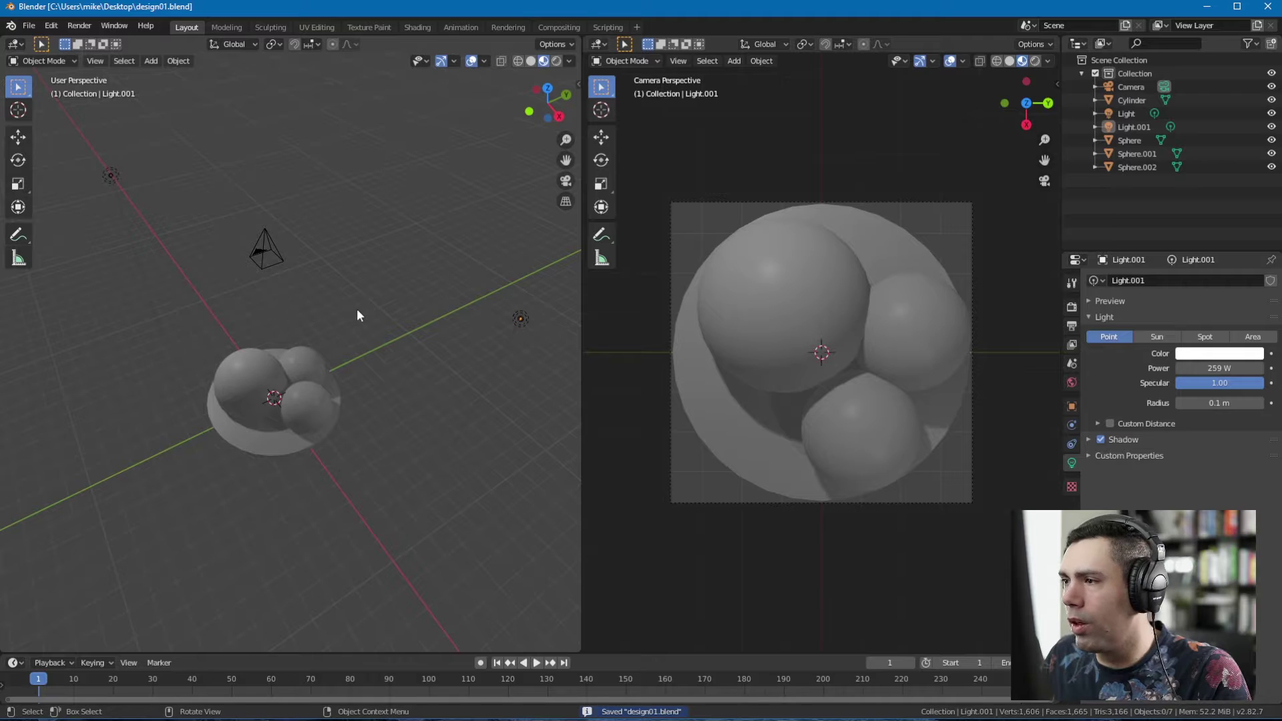
mouse_move(358, 311)
middle_mouse_down()
mouse_move(392, 295)
mouse_move(352, 334)
mouse_move(363, 275)
mouse_move(339, 378)
mouse_move(350, 360)
mouse_move(341, 307)
middle_mouse_up()
- Raise the camera along the Z axis well above the dial disc
left_click(308, 320)
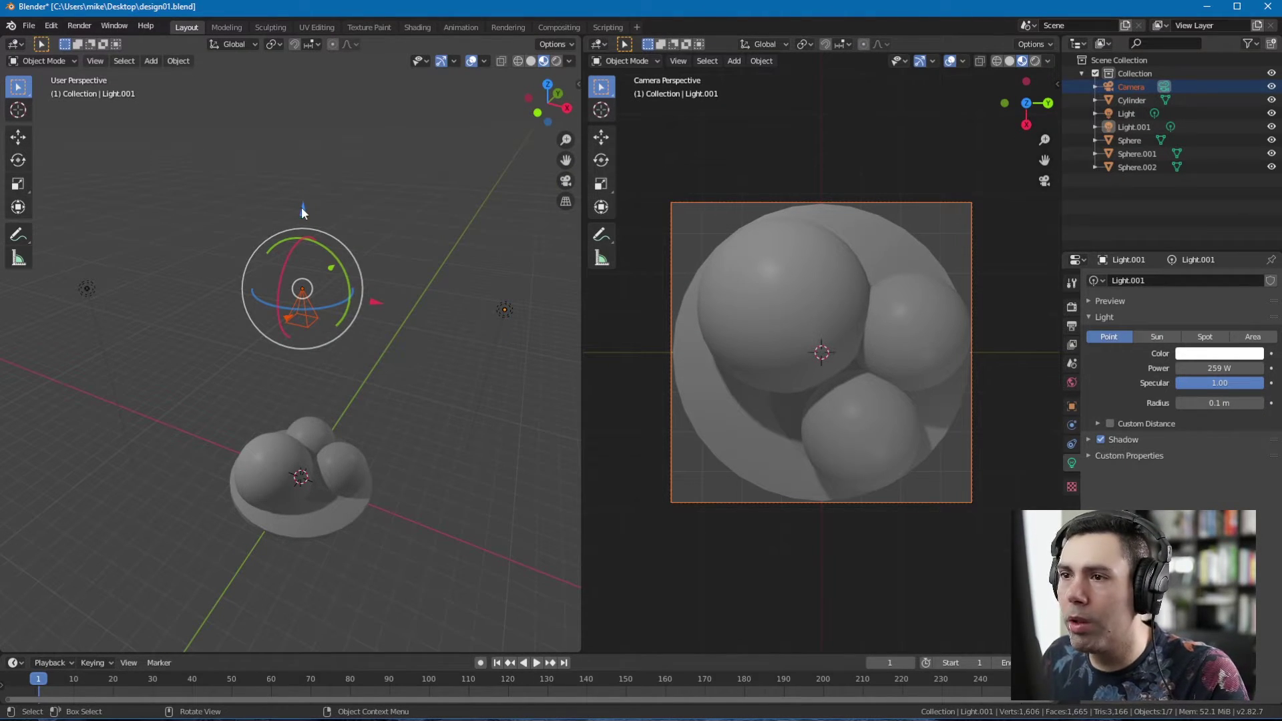
left_click_drag(304, 206, 320, 563)
middle_click_drag(424, 403, 418, 501)
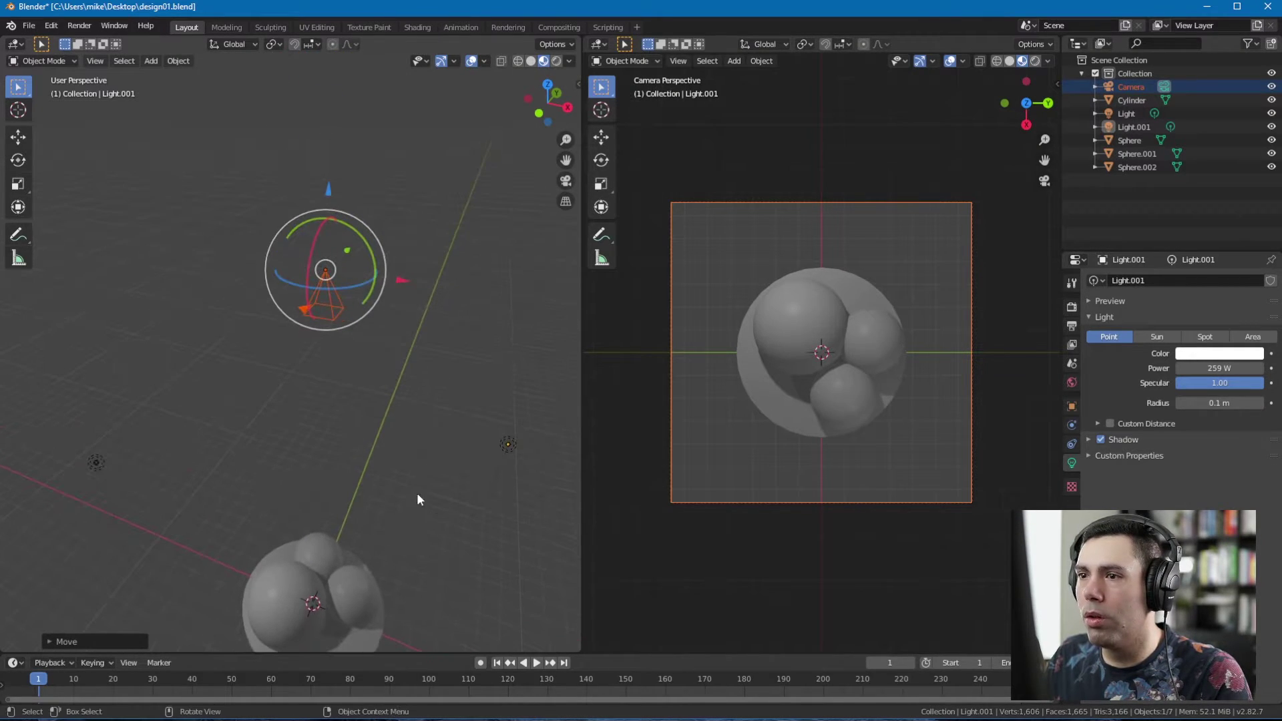
left_click_drag(328, 194, 323, 129)
- Set the camera's focal length to 90 mm and lower it about 1.1 m so the dial fills the frame
left_click_drag(1219, 344, 1250, 344)
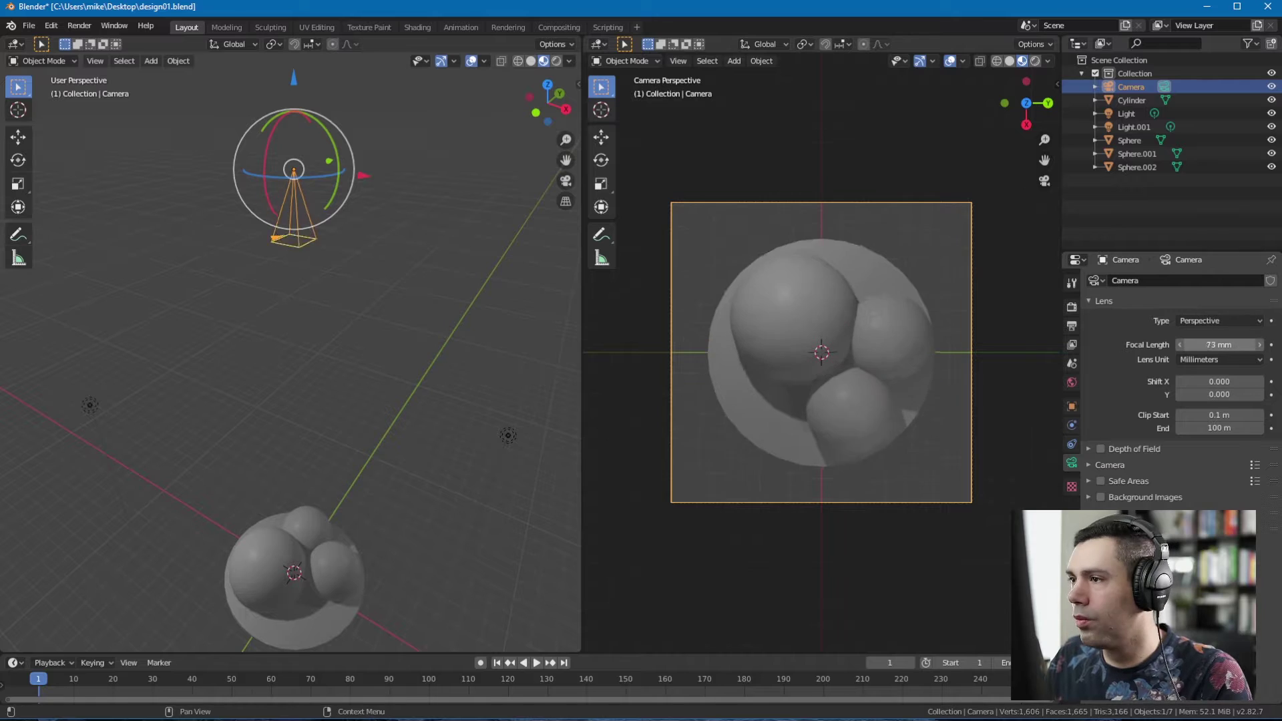
double_click(1219, 344)
type("90")
key("Return")
left_click_drag(327, 72, 338, 103)
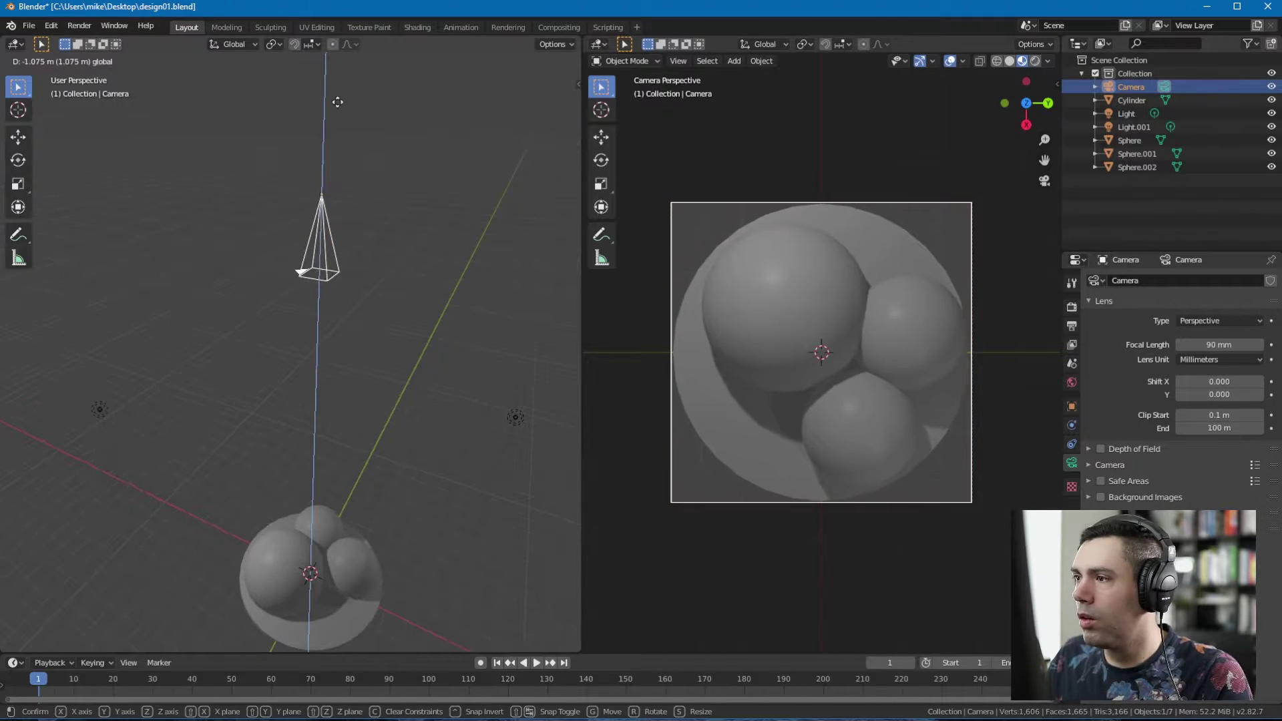
left_click(337, 103)
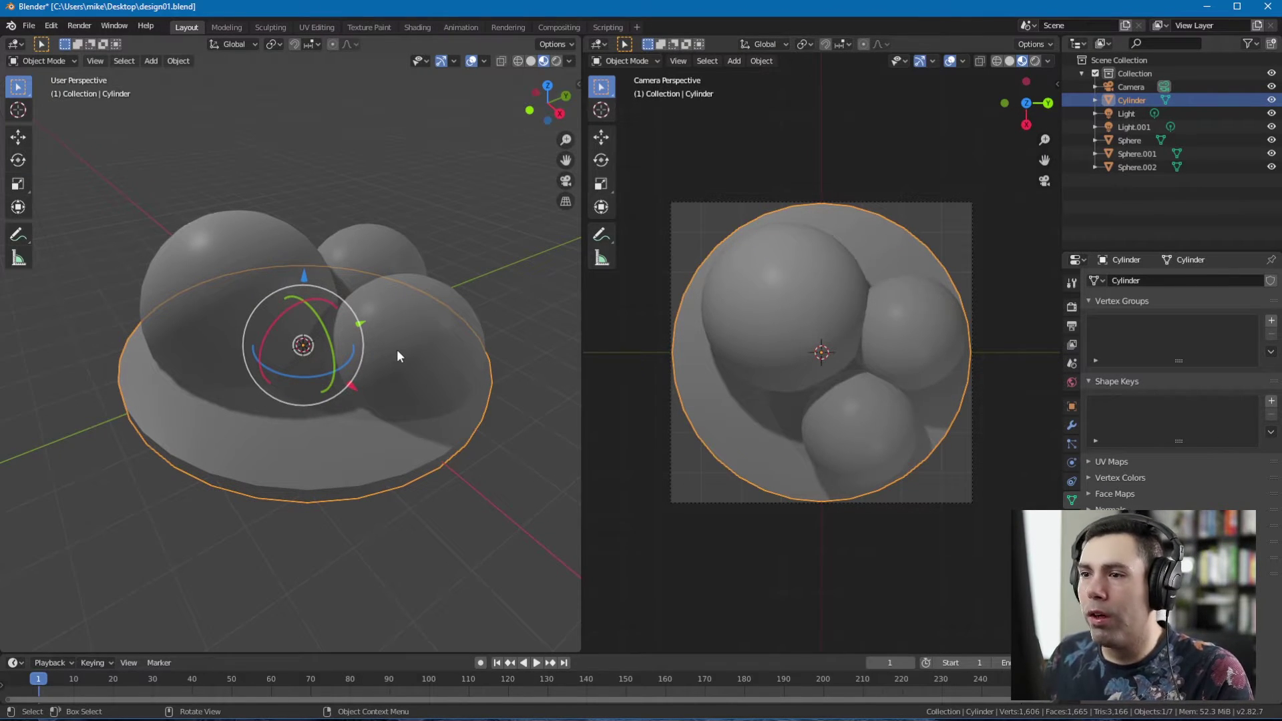
- Save the file and review the dial disc and spheres from different angles
middle_click_drag(396, 350, 401, 235)
key("ctrl+s")
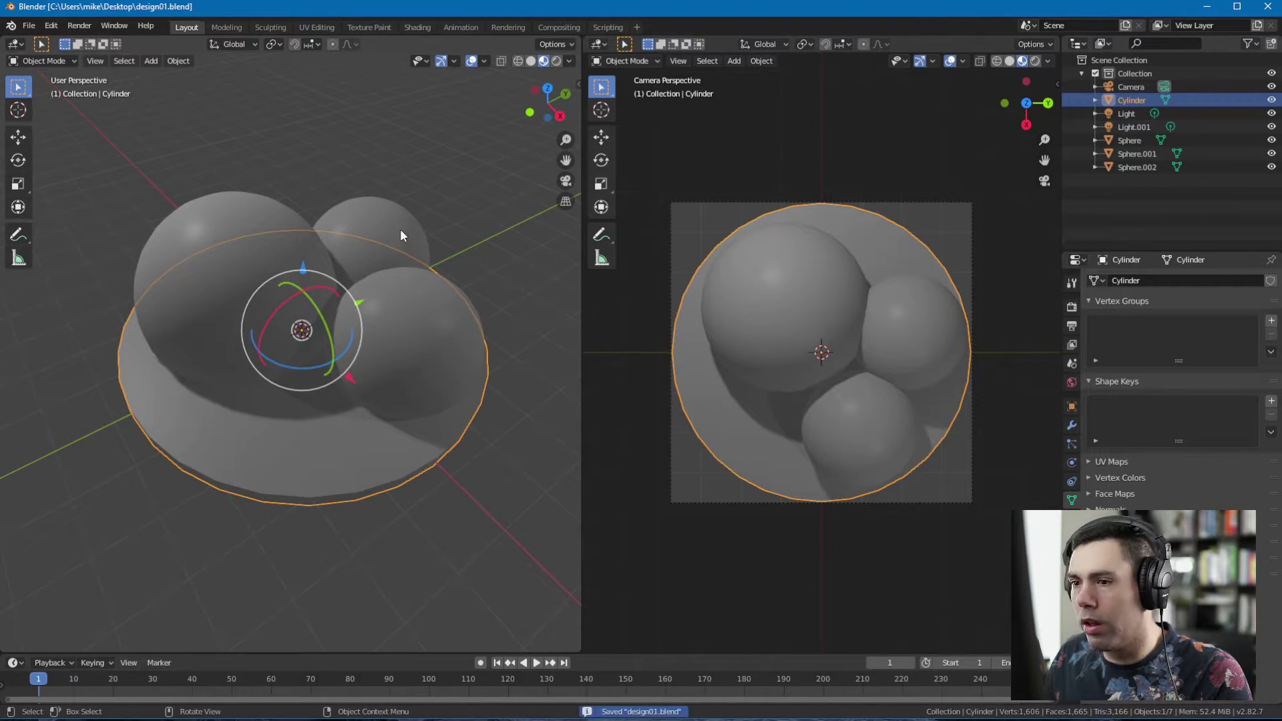
scroll(458, 266, "down", 4)
middle_click_drag(450, 305, 435, 383)
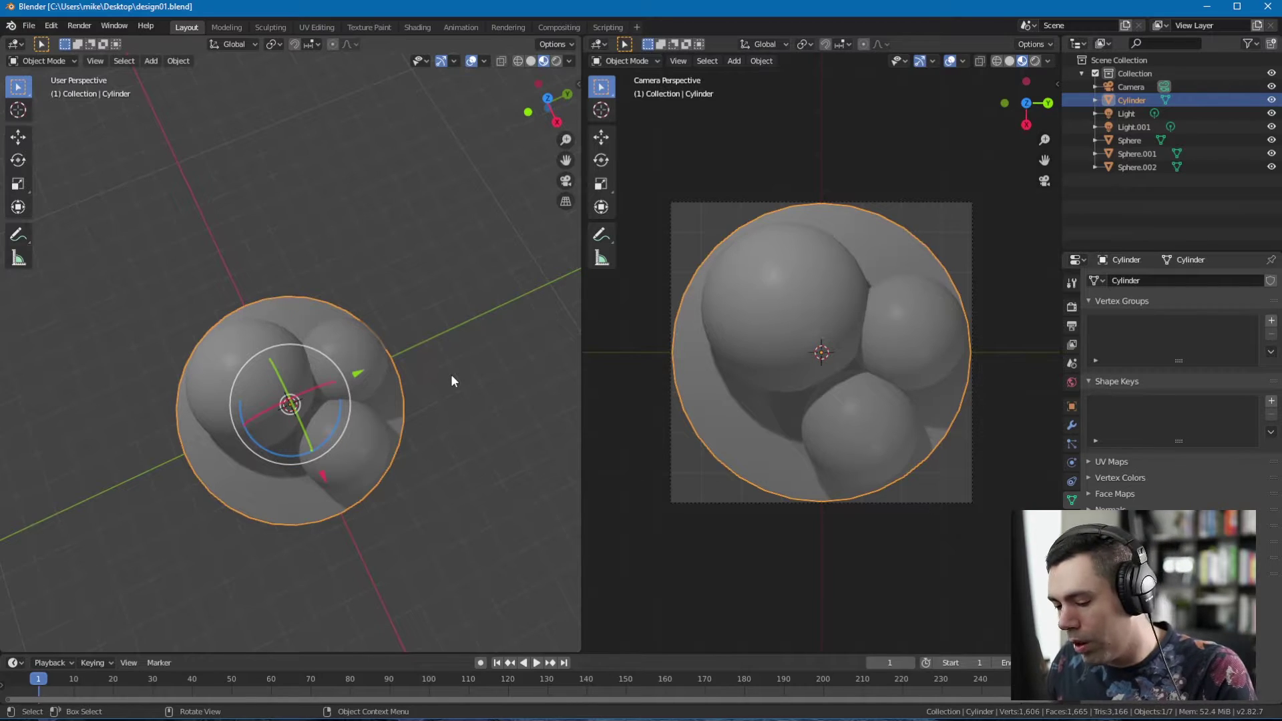
middle_click_drag(452, 378, 496, 337)
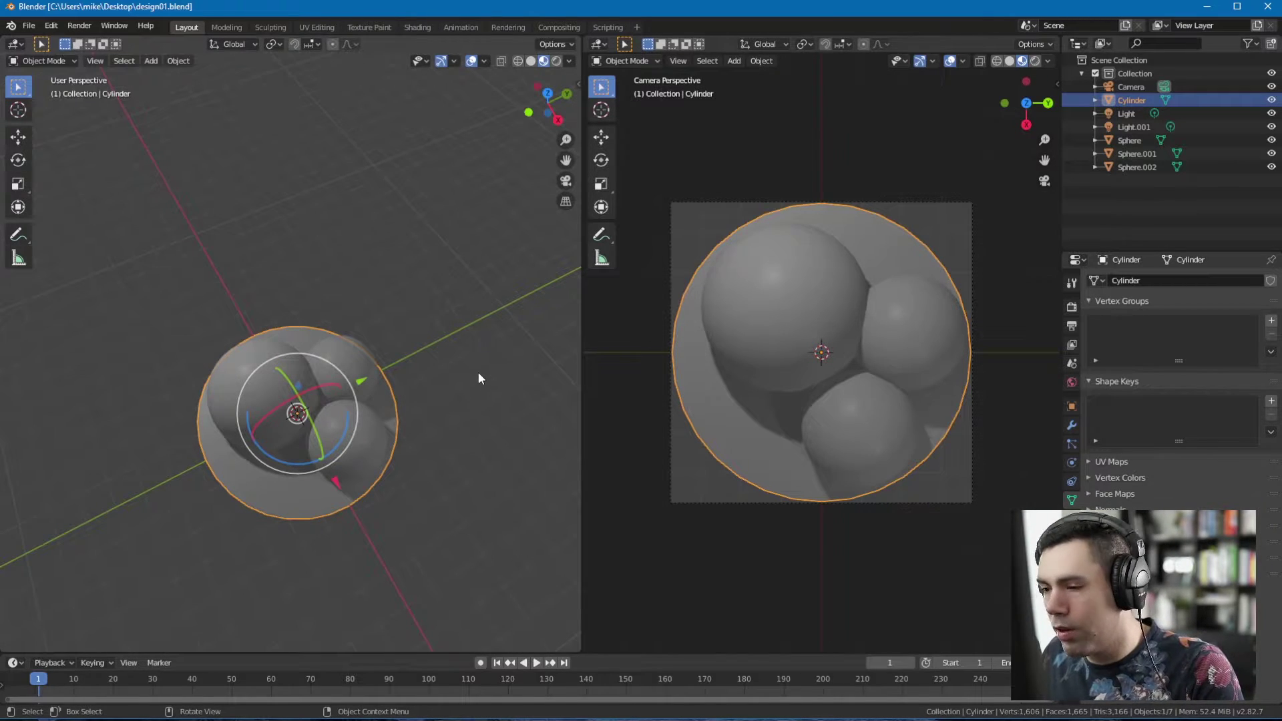
middle_click_drag(478, 378, 446, 427)
key("Tab")
key("alt+a")
scroll(432, 458, "up", 1)
scroll(432, 458, "down", 1)
key("Tab")
key("alt+a")
middle_click_drag(511, 355, 414, 521)
- Isolate the dial disc together with both lights in the perspective viewport's local view
left_click(388, 464)
scroll(447, 424, "down", 3)
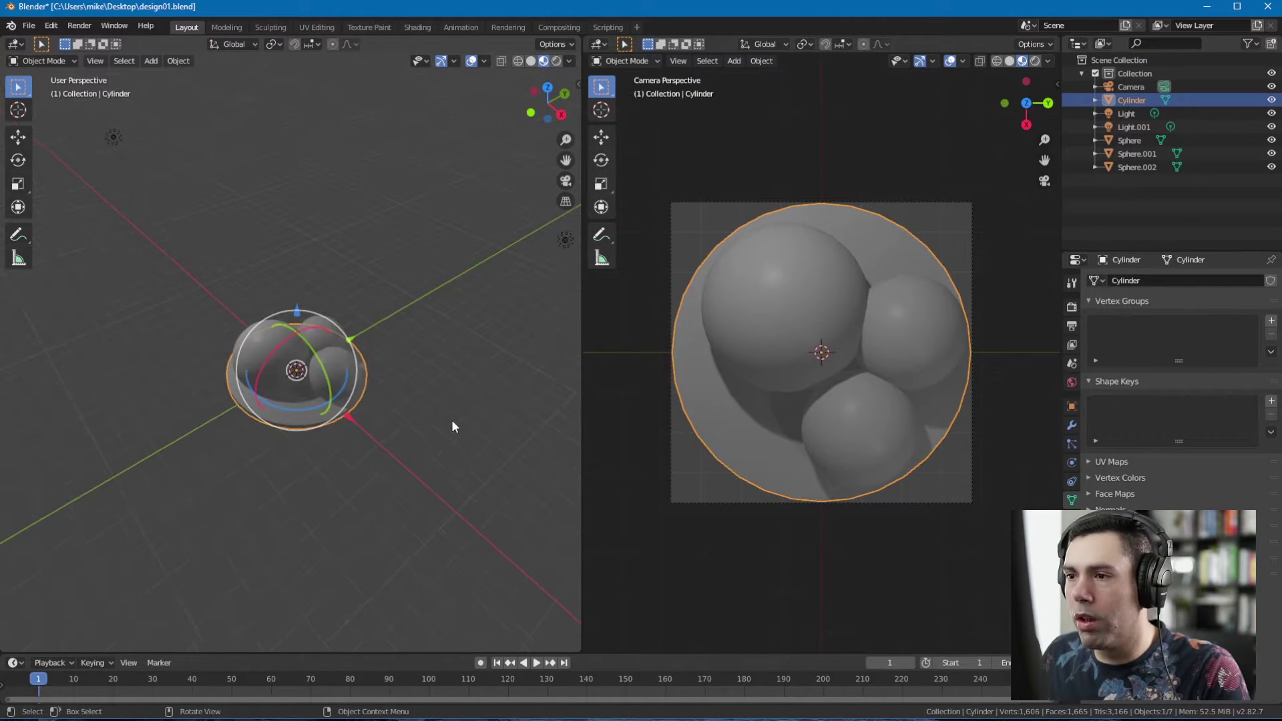
left_click(565, 241, "shift")
left_click(112, 137, "shift")
middle_click_drag(364, 306, 361, 314)
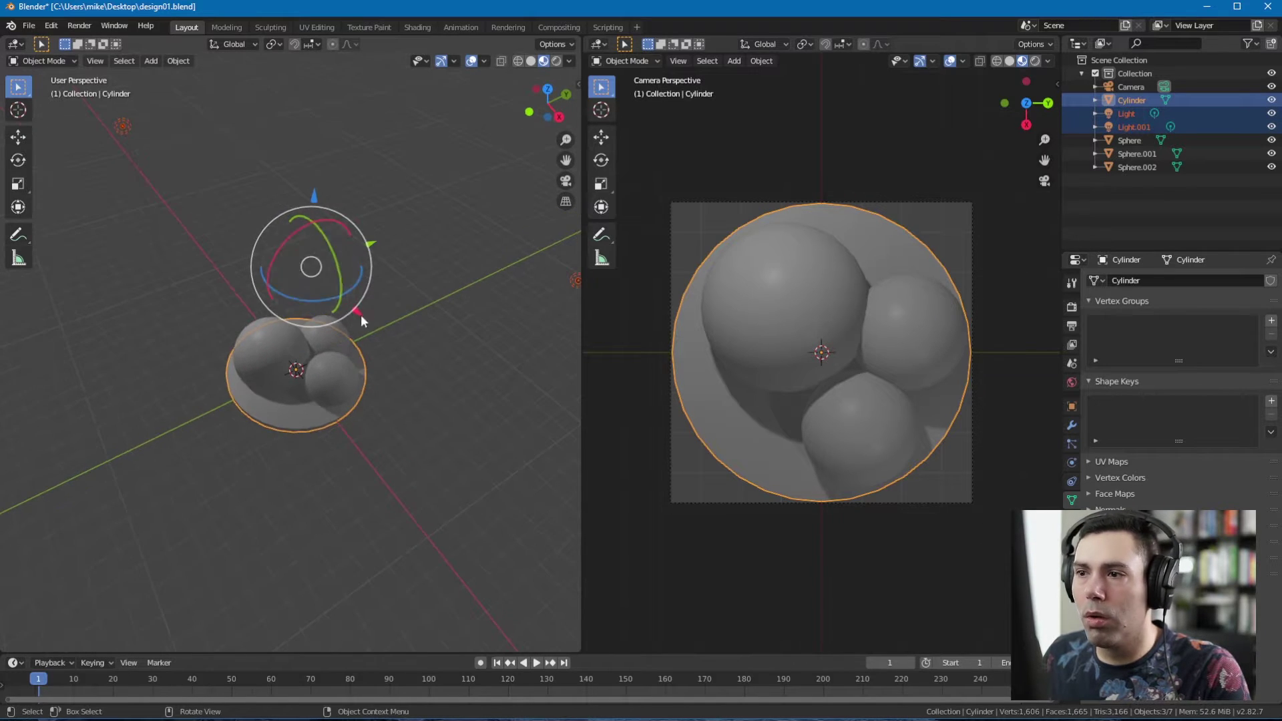
scroll(449, 323, "up", 3)
middle_click_drag(450, 323, 444, 349, "shift")
key("slash")
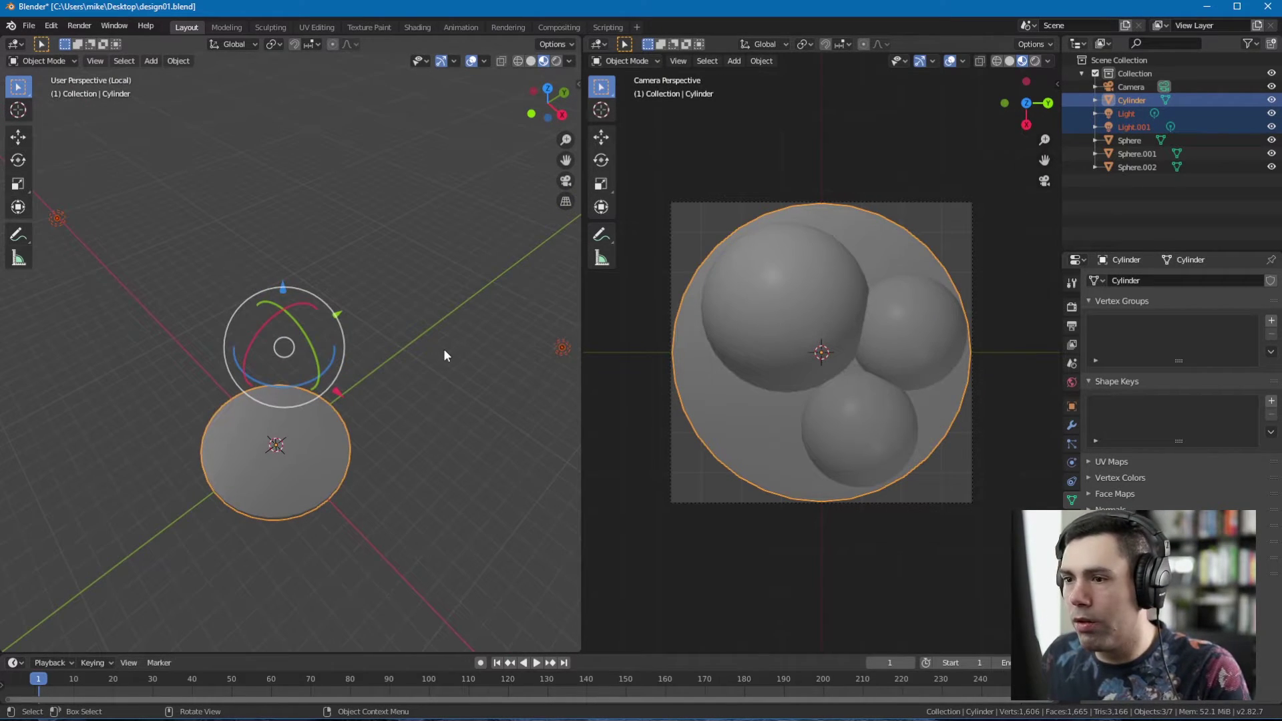
- Select only the dial disc in local view and show its transform values
left_click(448, 435)
scroll(448, 436, "up", 2)
middle_click_drag(448, 435, 401, 514)
left_click(407, 461, "shift")
key("n")
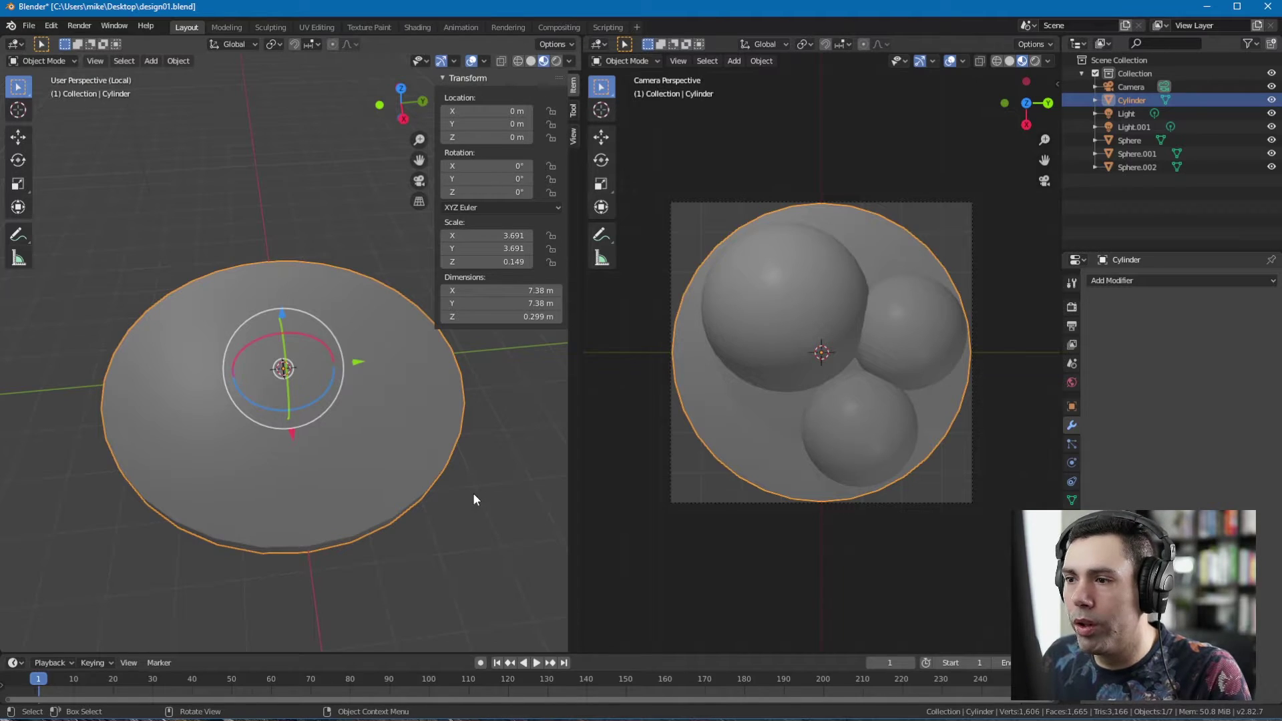
- Add a circular loop cut to the disc's top surface and bevel it into multiple concentric rings
key("Tab")
middle_click_drag(405, 367, 391, 380)
middle_click_drag(301, 441, 350, 479)
left_click(18, 353)
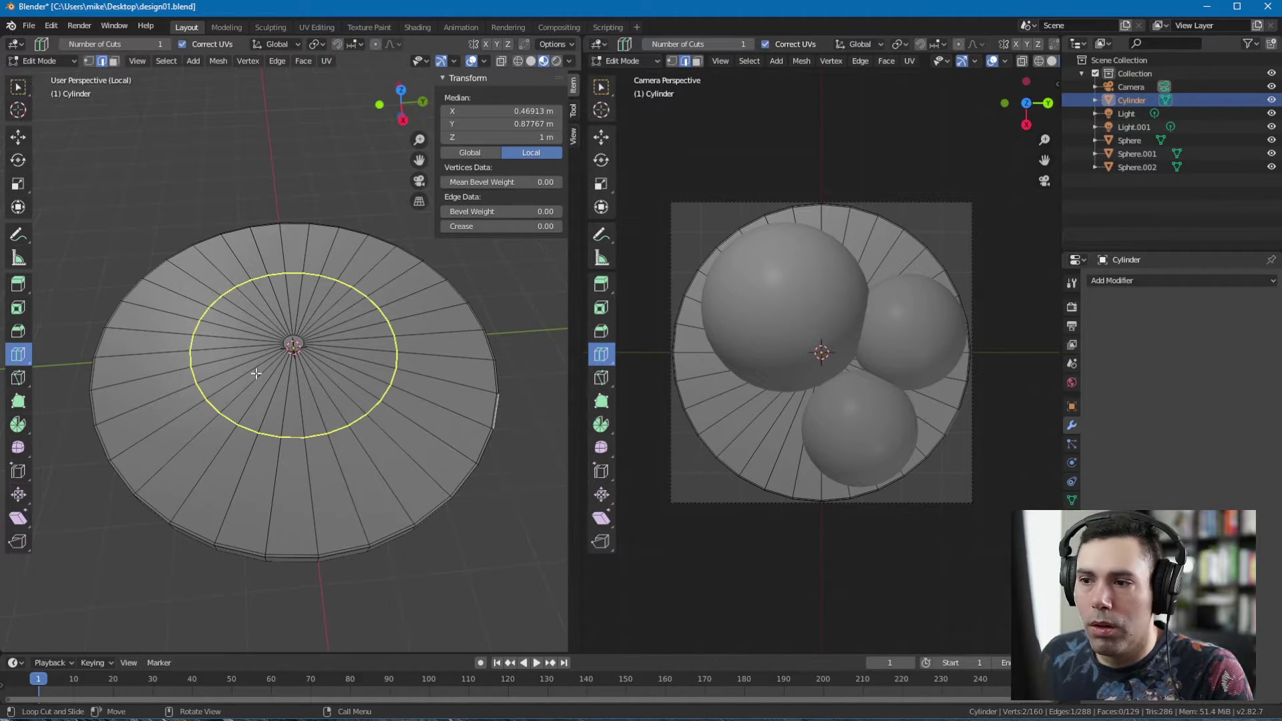
left_click(285, 438)
middle_click_drag(315, 378, 439, 368)
left_click(20, 90)
key("ctrl+b")
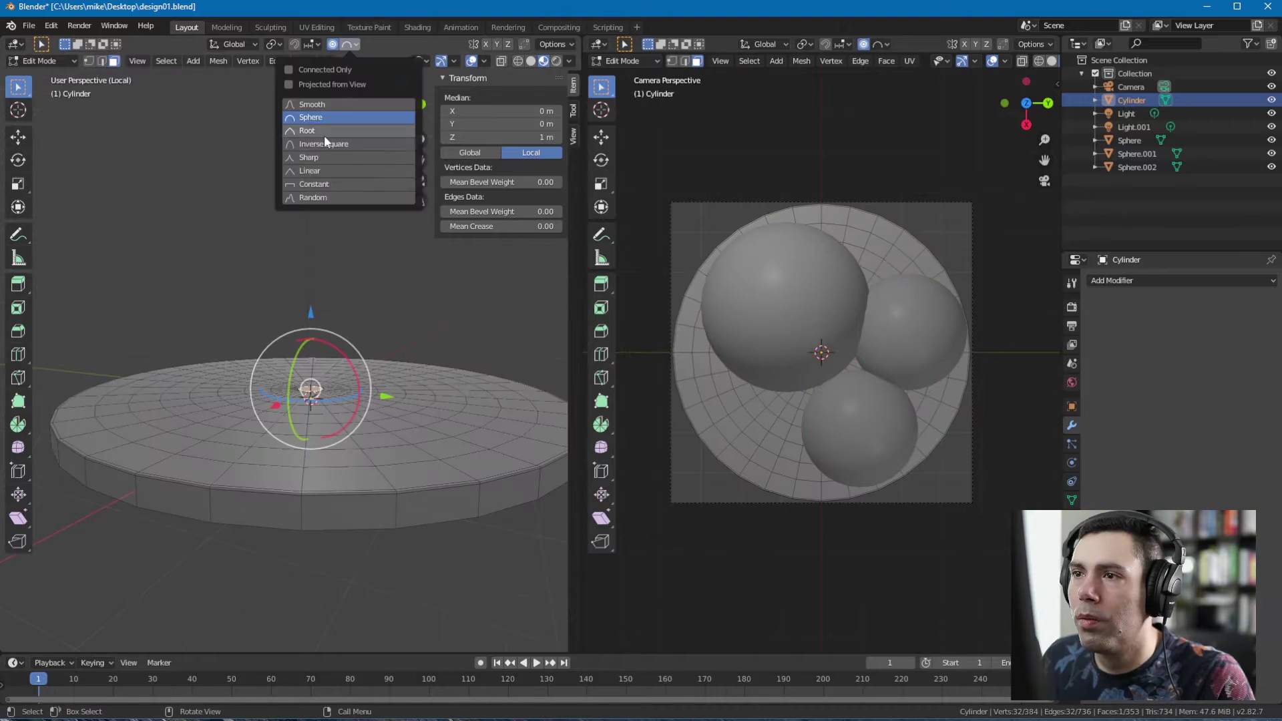
- Sink the disc's centre face to about -8.44 m local Z with proportional editing and scale it, forming a bowl
left_click(323, 133)
key("g")
key("z")
scroll(325, 394, "up", 1)
scroll(325, 401, "down", 2)
left_click(325, 403)
middle_click_drag(326, 403, 390, 400)
scroll(281, 374, "down", 3)
key("s")
left_click(337, 364)
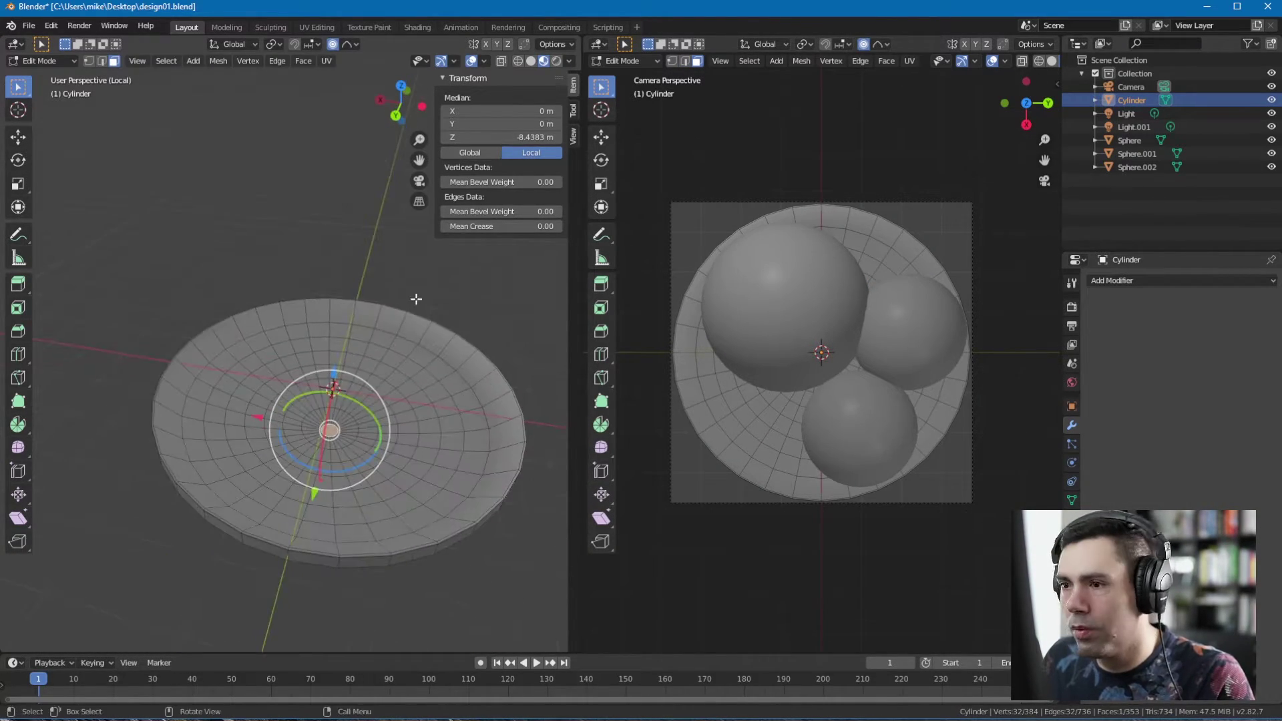
- Return to Object Mode, exit local view to bring back the spheres, and save the file
key("Tab")
scroll(415, 298, "down", 5)
middle_click_drag(415, 298, 378, 364)
key("slash")
middle_click_drag(100, 371, 46, 353)
left_click(276, 241)
key("ctrl+s")
middle_click_drag(275, 239, 330, 298)
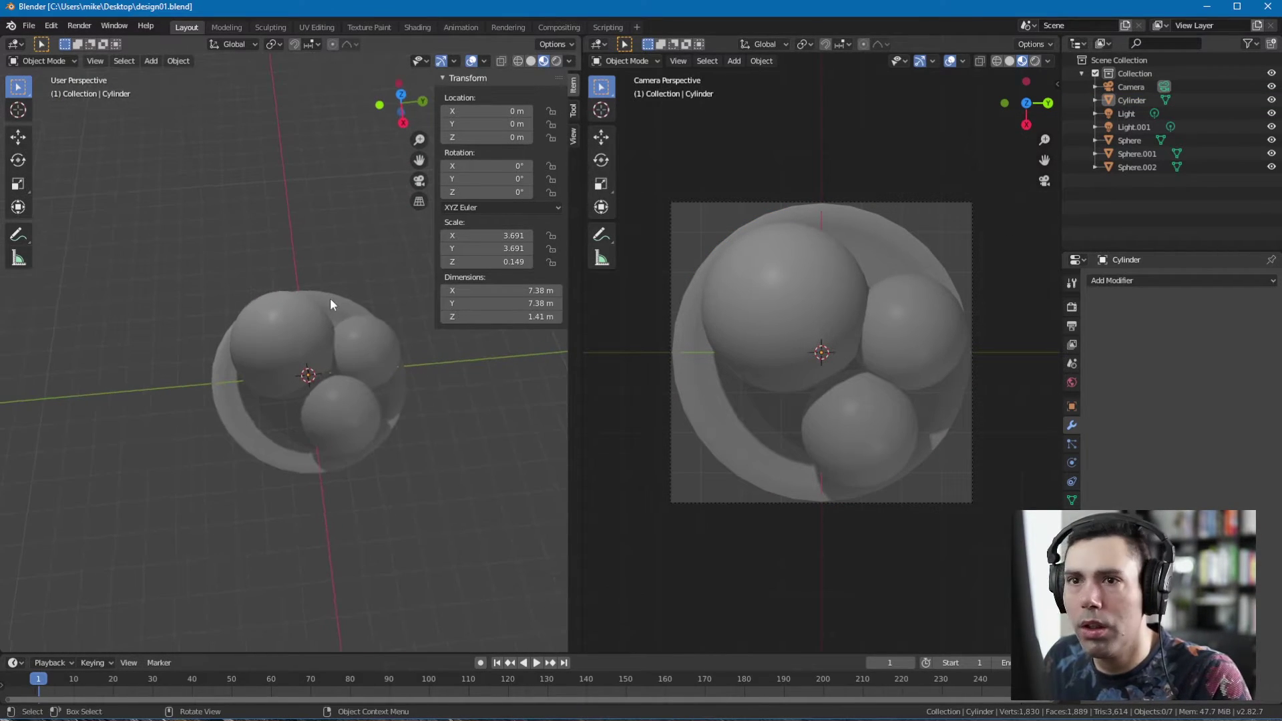
- Create a new material named sphere.001 on the largest sphere
scroll(338, 305, "up", 3)
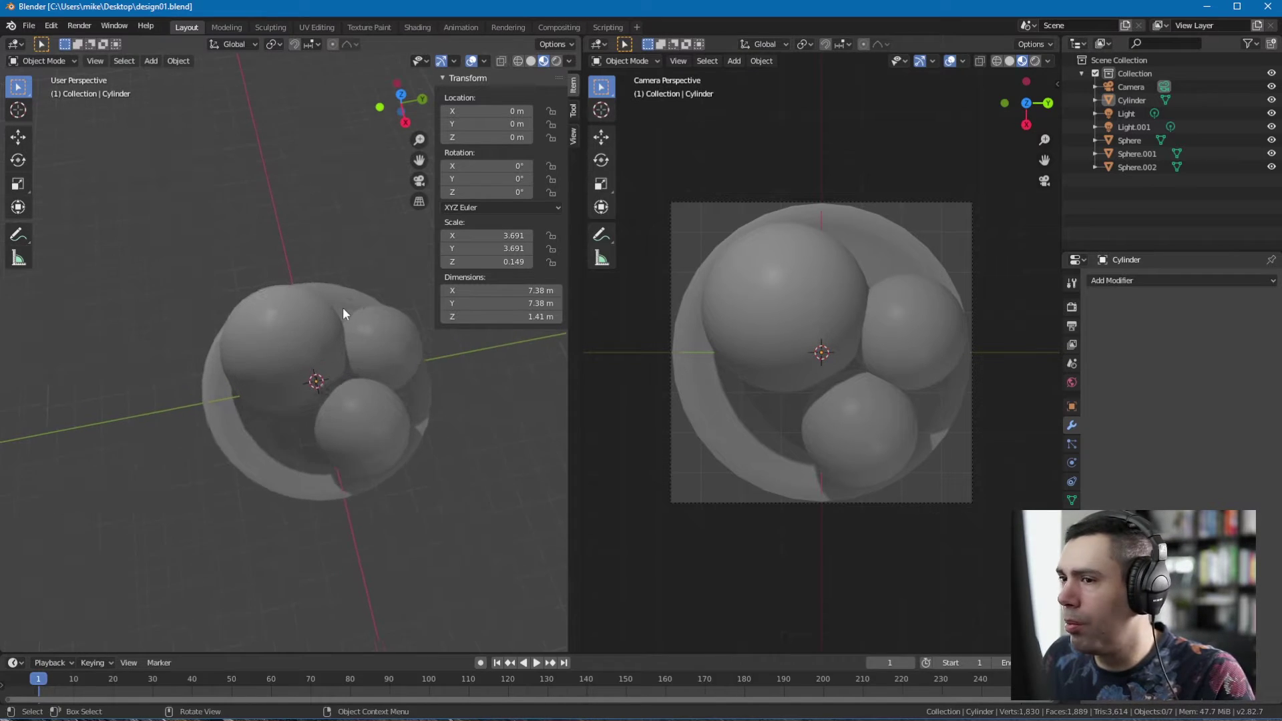
left_click(321, 333)
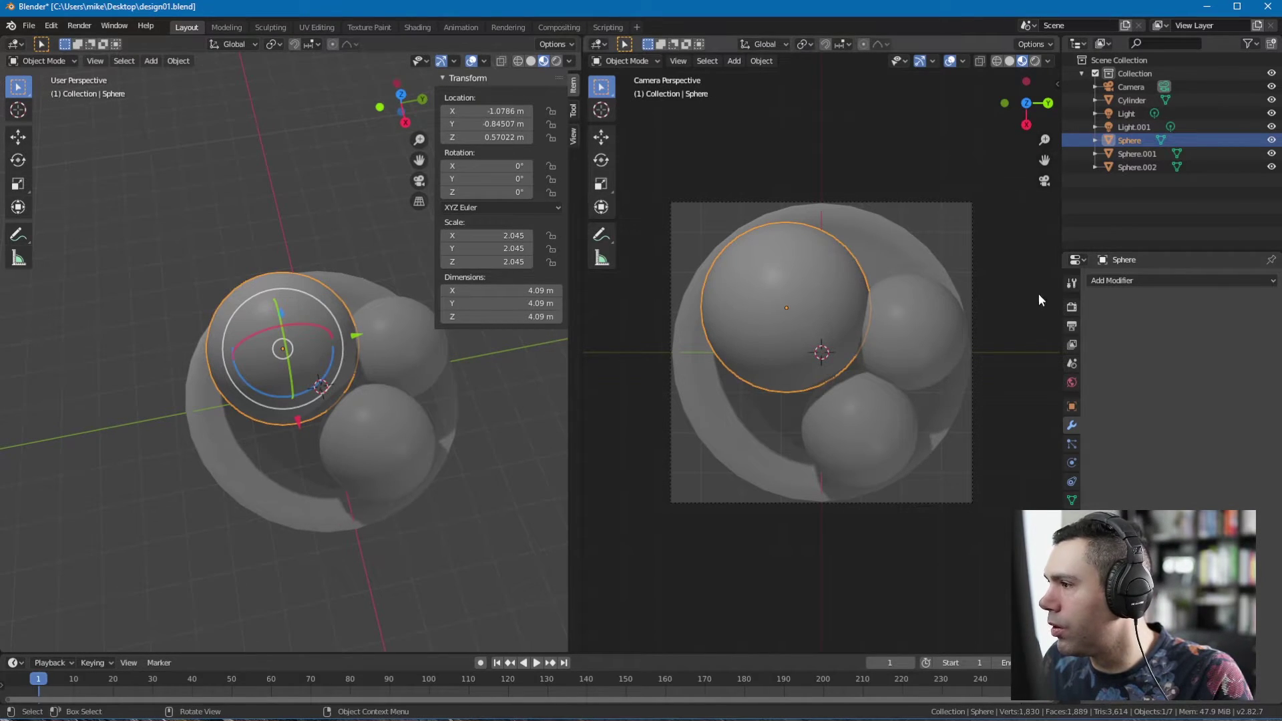
left_click(1071, 519)
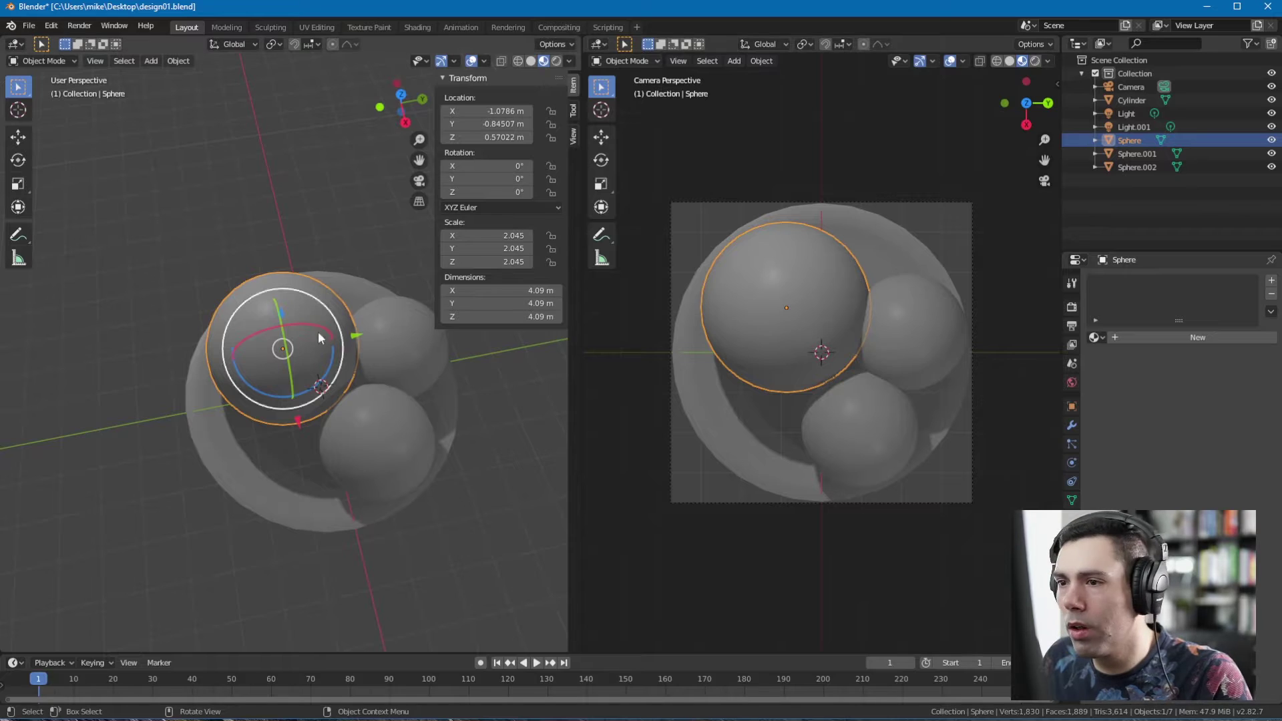
mouse_move(318, 336)
middle_mouse_down()
mouse_move(286, 329)
mouse_move(300, 354)
middle_mouse_up()
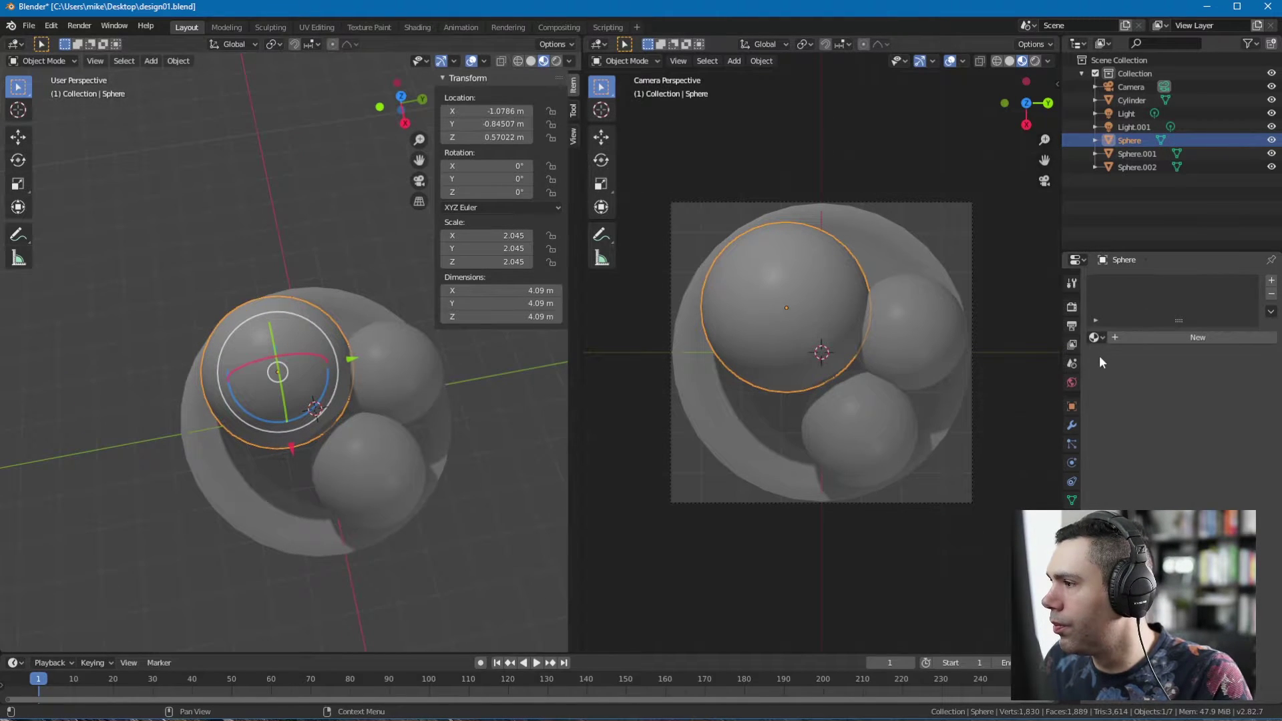
left_click(1135, 337)
double_click(1131, 283)
type("sphere.001")
key("Return")
- Darken the sphere.001 material's base color slightly, raise its Metallic value to the maximum, and save the file
left_click(1223, 473)
left_click_drag(1252, 288, 1253, 312)
left_click_drag(1201, 567, 1261, 566)
key("ctrl+s")
- Assign the existing sphere.001 material to the two smaller spheres
scroll(326, 347, "down", 1)
middle_click_drag(325, 355, 326, 329)
left_click(914, 327)
left_click(880, 426)
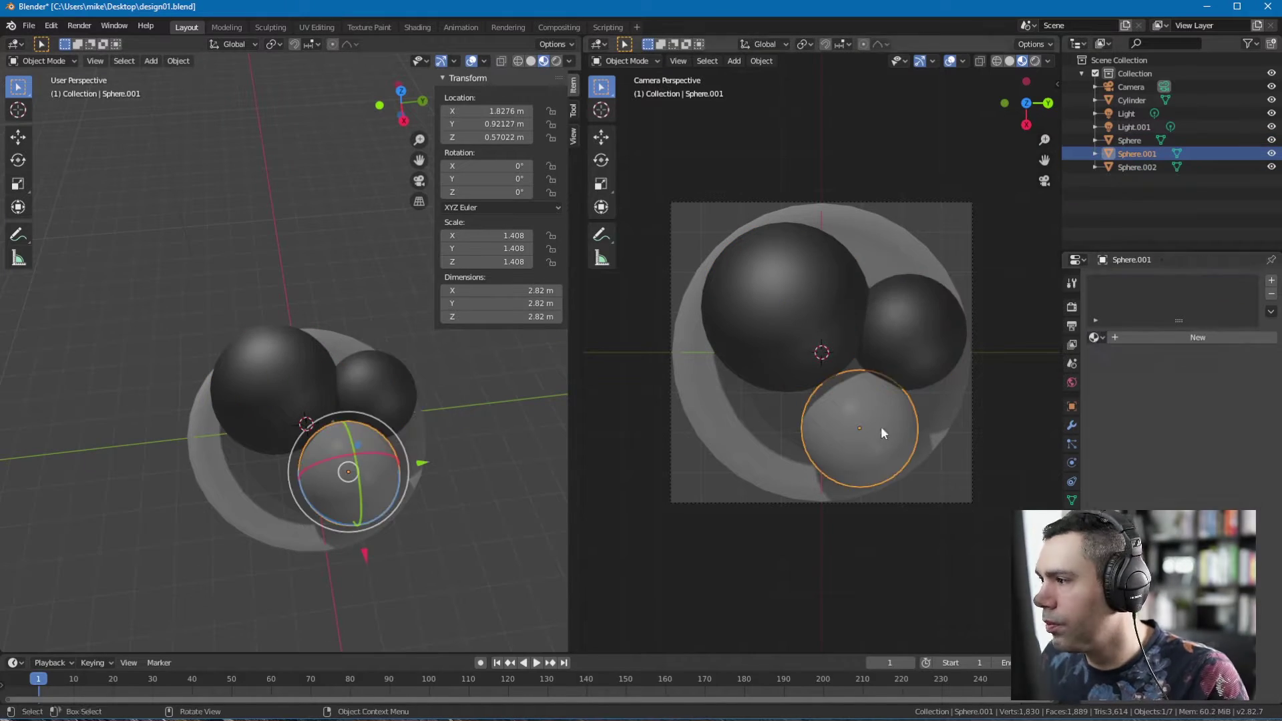
left_click(1095, 338)
left_click(1122, 374)
- Assign the existing base.001 material to the cylinder and hide the transform sidebar
left_click(901, 247)
left_click(1095, 337)
left_click(1121, 358)
key("n")
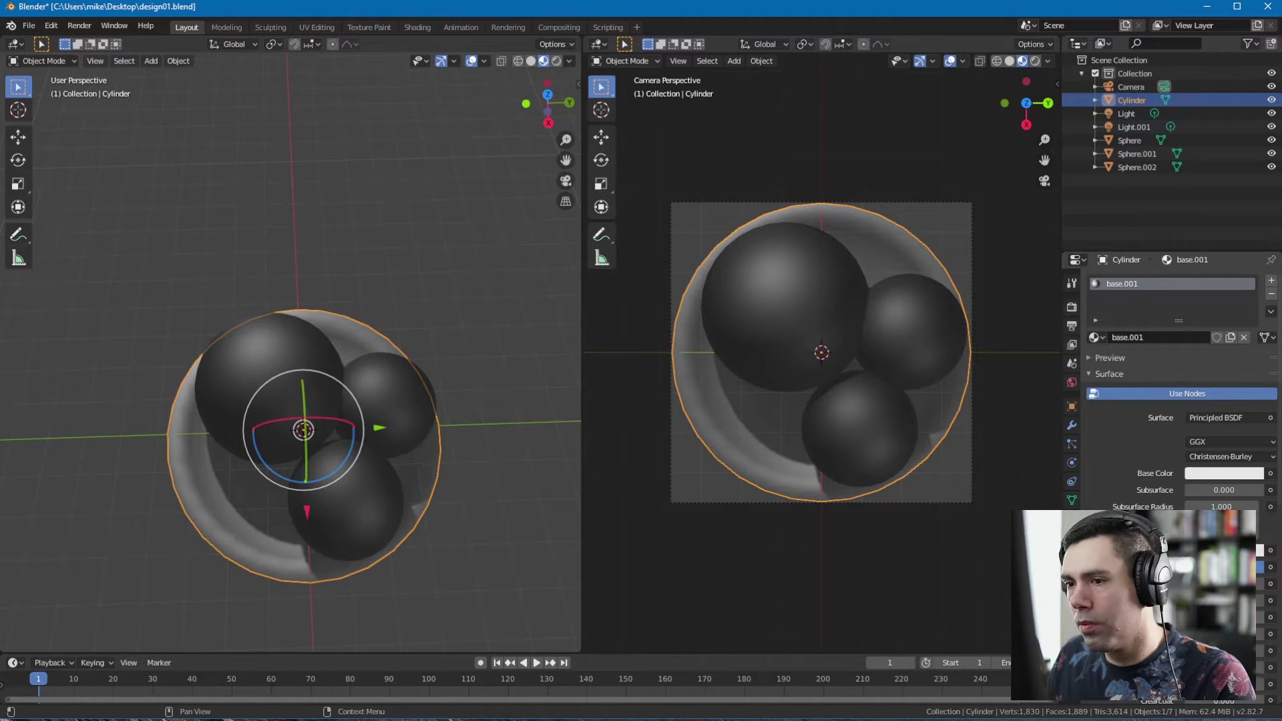
scroll(303, 428, "down", 1)
middle_click_drag(303, 428, 308, 427)
left_click(1075, 410)
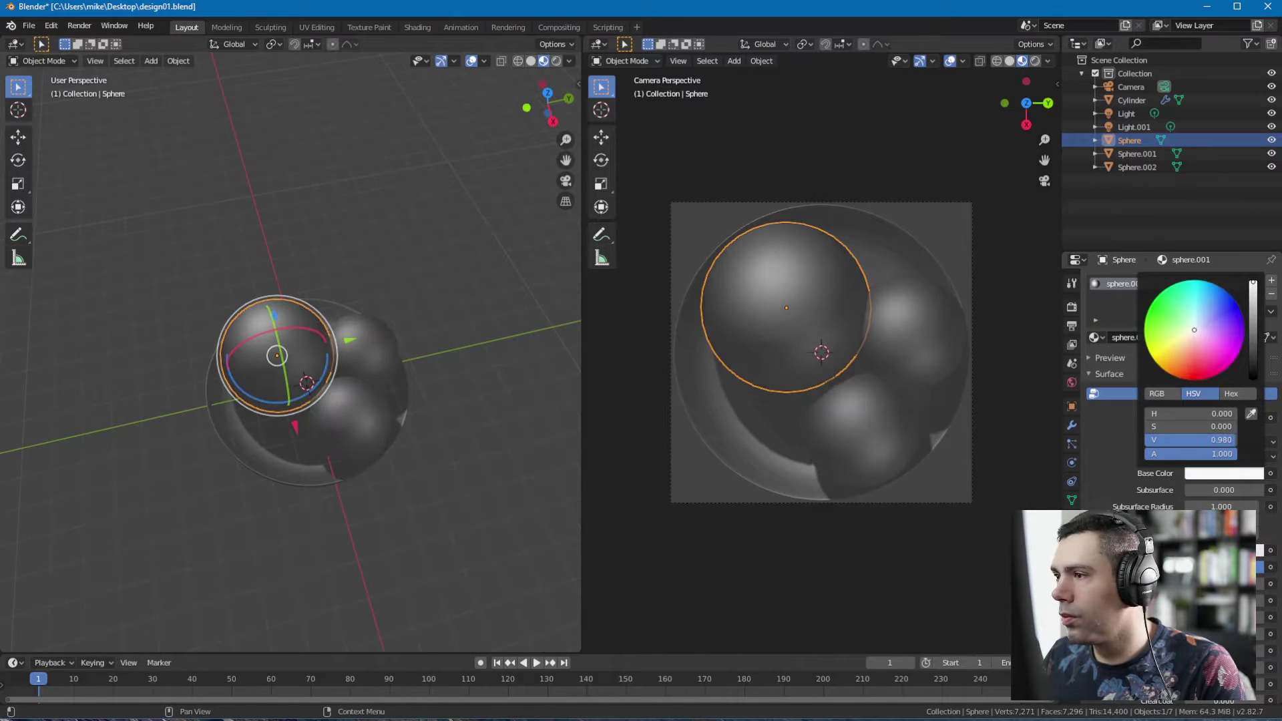
- Show the camera view in rendered shading and enable Ambient Occlusion in the Eevee render settings
key("alt+a")
key("ctrl+s")
left_click(1035, 61)
left_click(1071, 307)
left_click(1100, 371)
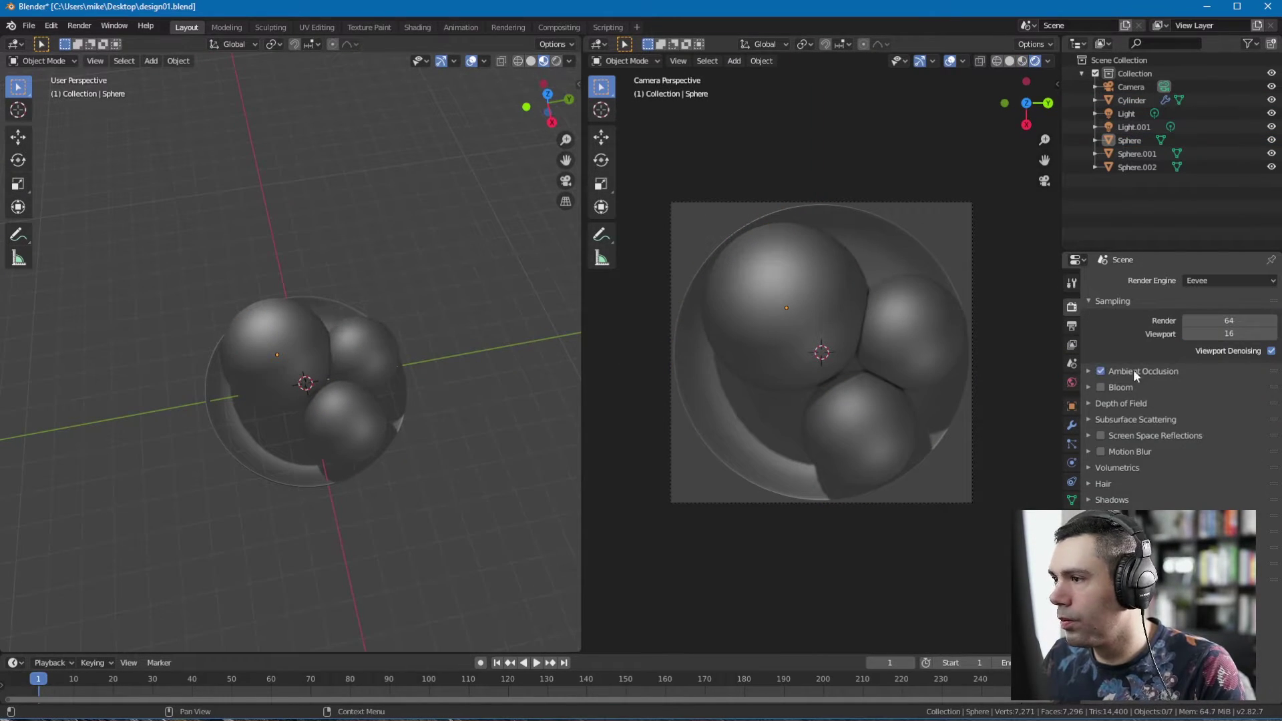
left_click(1132, 371)
- Reposition the Sphere.001 ball inside the cylinder base
mouse_move(320, 388)
middle_mouse_down()
mouse_move(354, 343)
mouse_move(354, 294)
middle_mouse_up()
left_click(374, 361, "shift")
left_click_drag(336, 279, 335, 294)
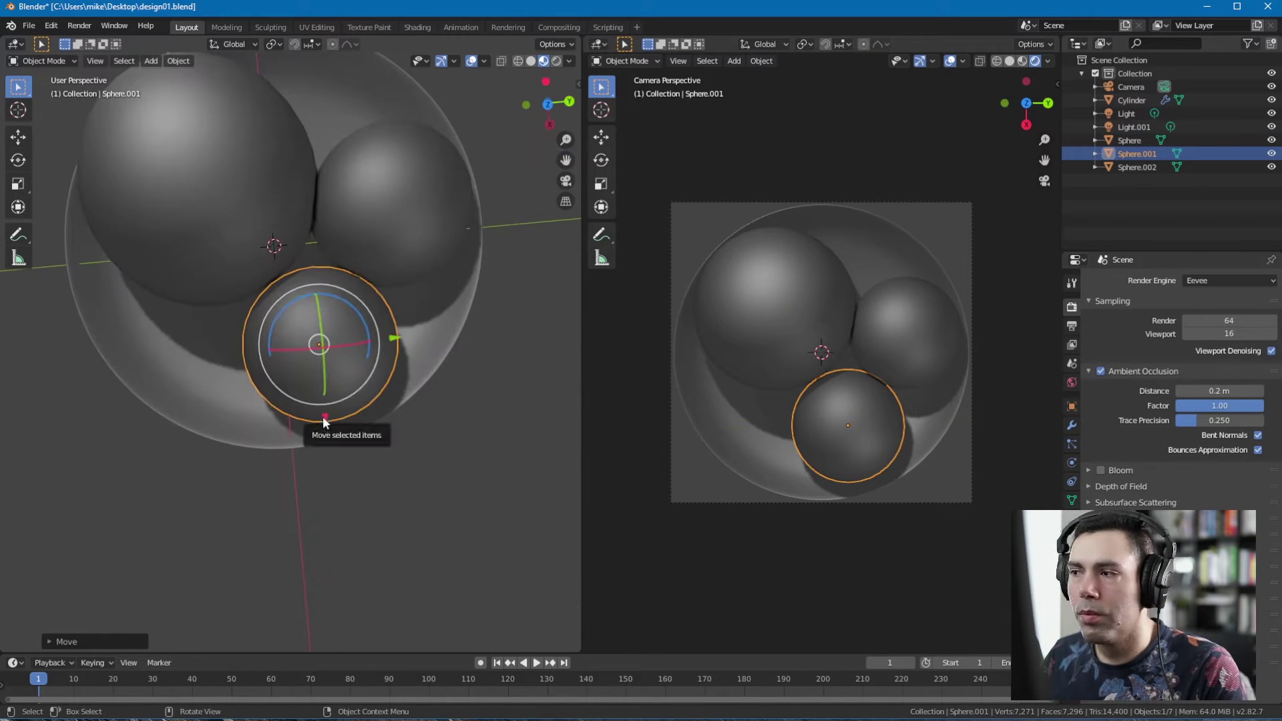
key("g")
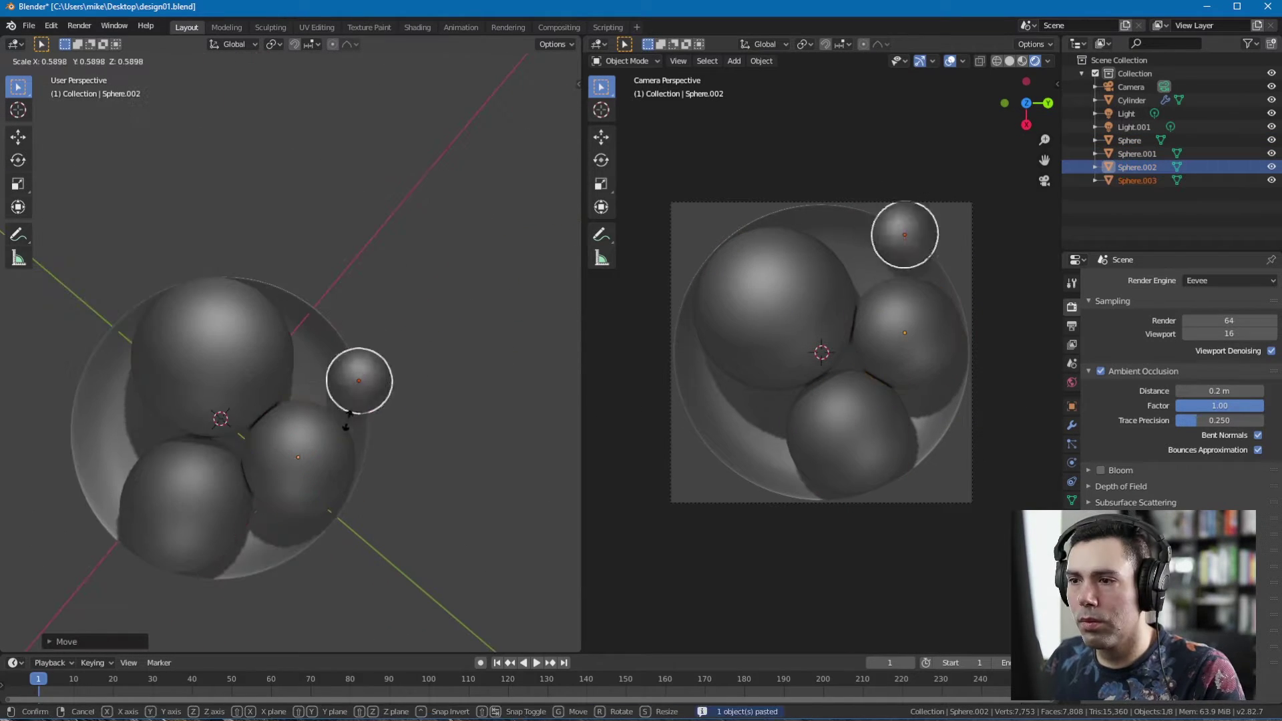
- Copy the small sphere repeatedly and place the copies in the gaps between the three large spheres
key("ctrl+c")
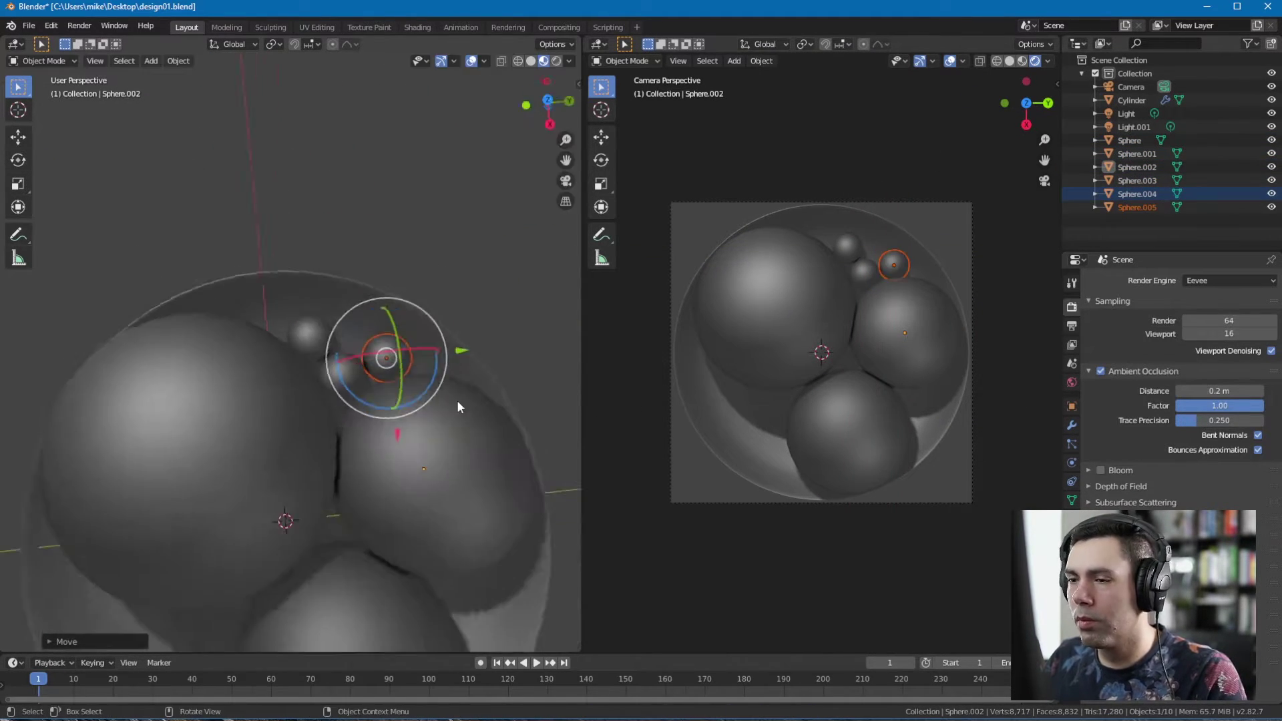
key("ctrl+v")
key("g")
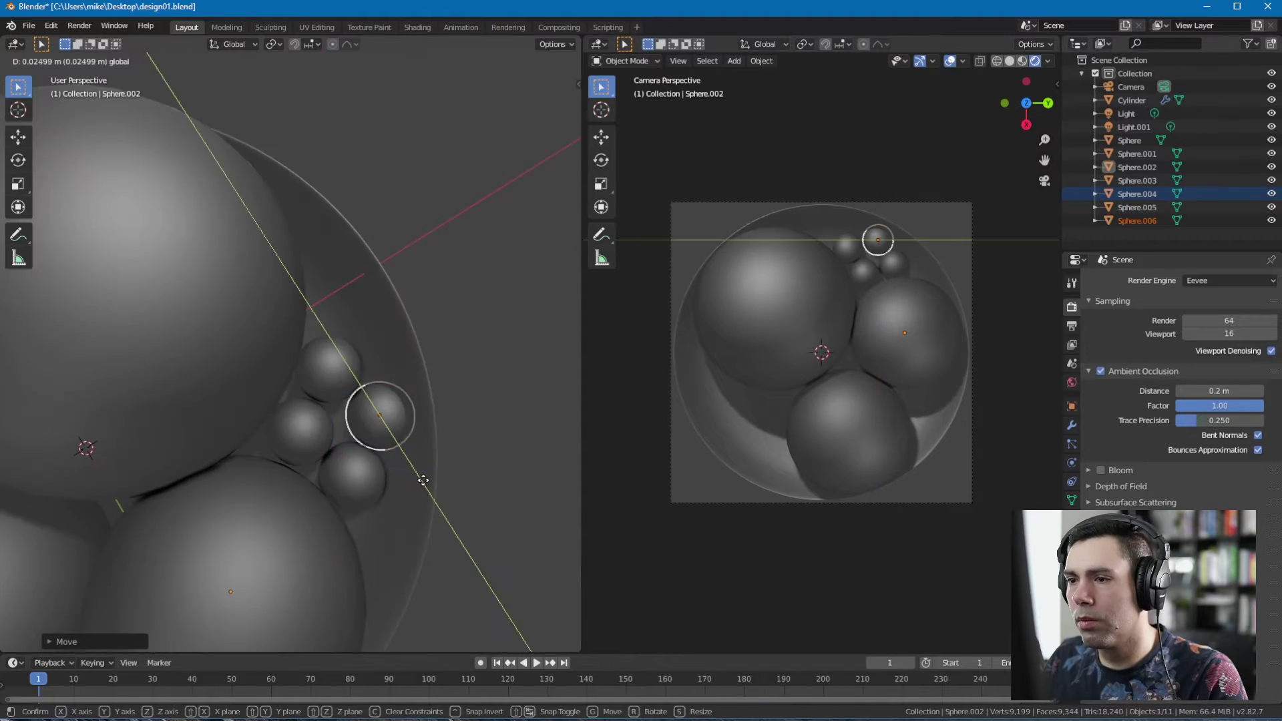
key("ctrl+v")
key("g")
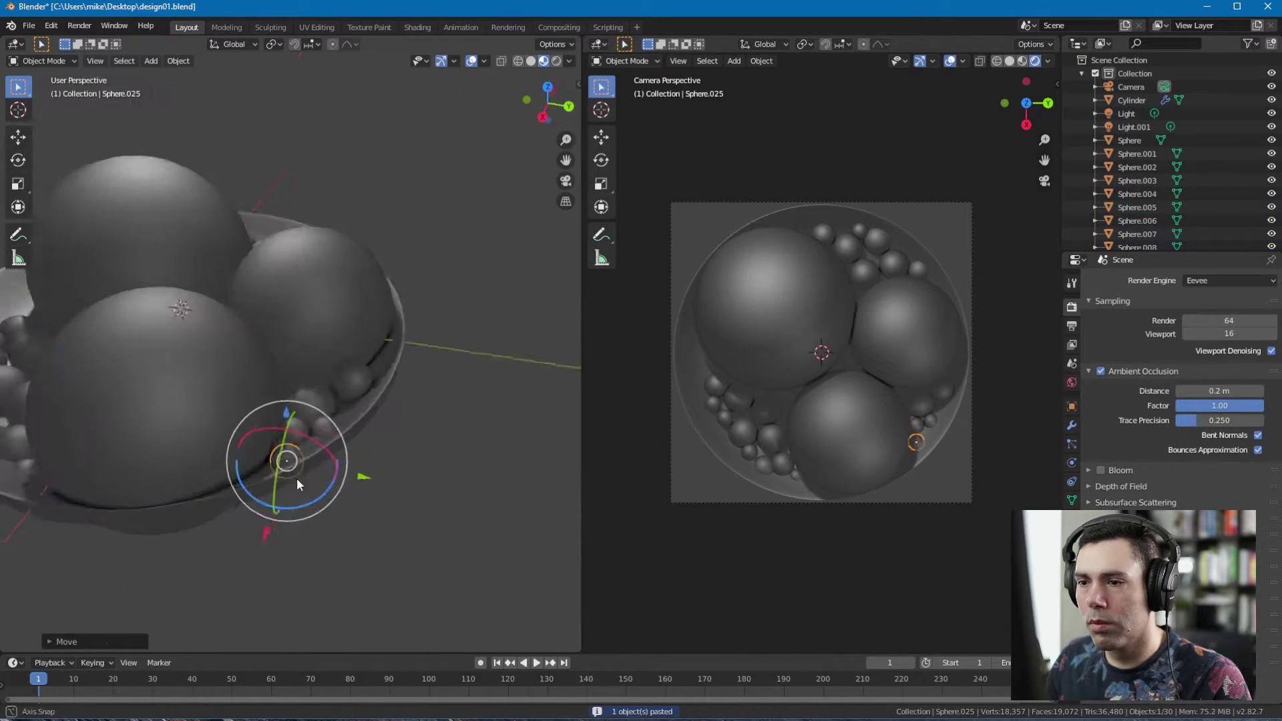
key("ctrl+v")
key("g")
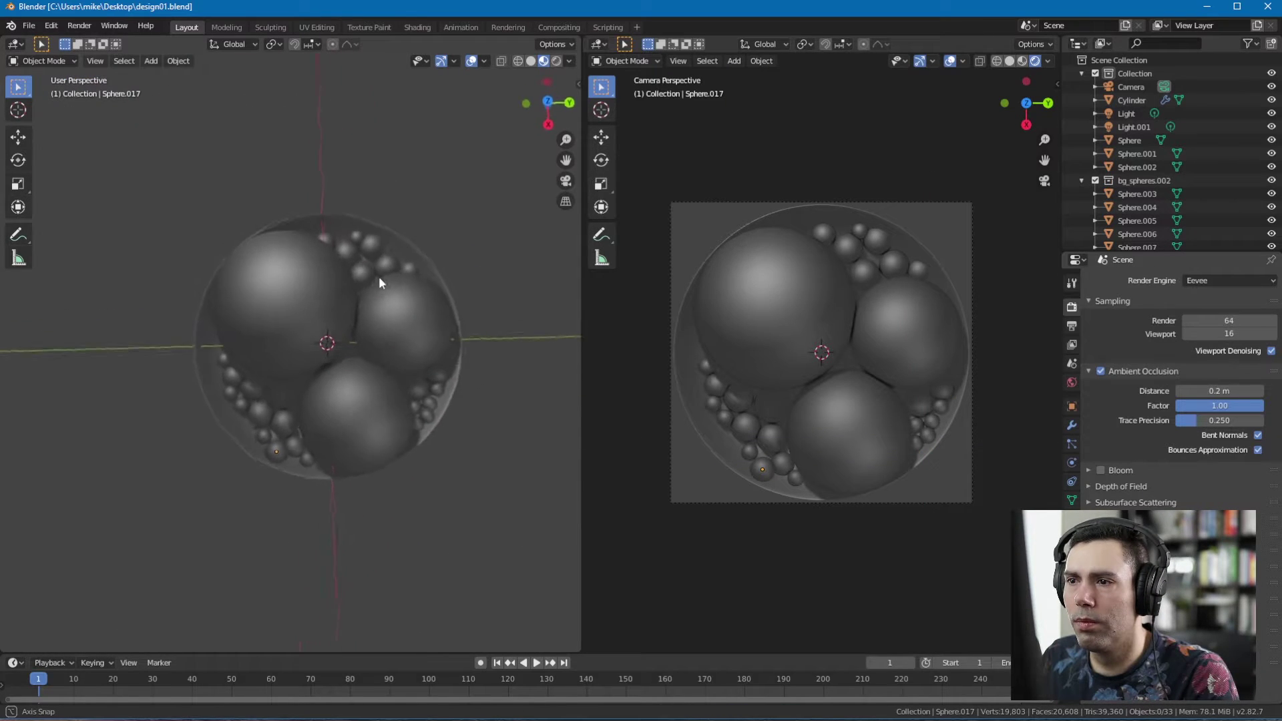
middle_click_drag(379, 276, 422, 306)
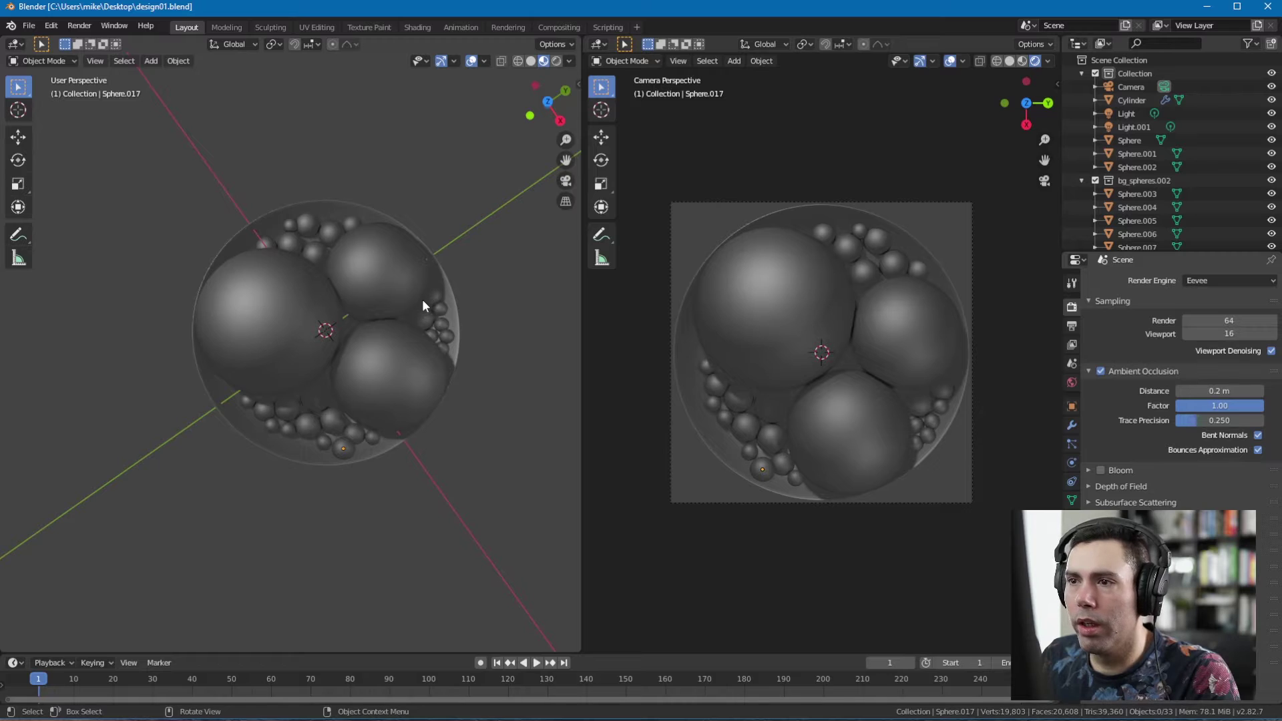
left_click(331, 232)
left_click(425, 320)
middle_click_drag(421, 378, 369, 366)
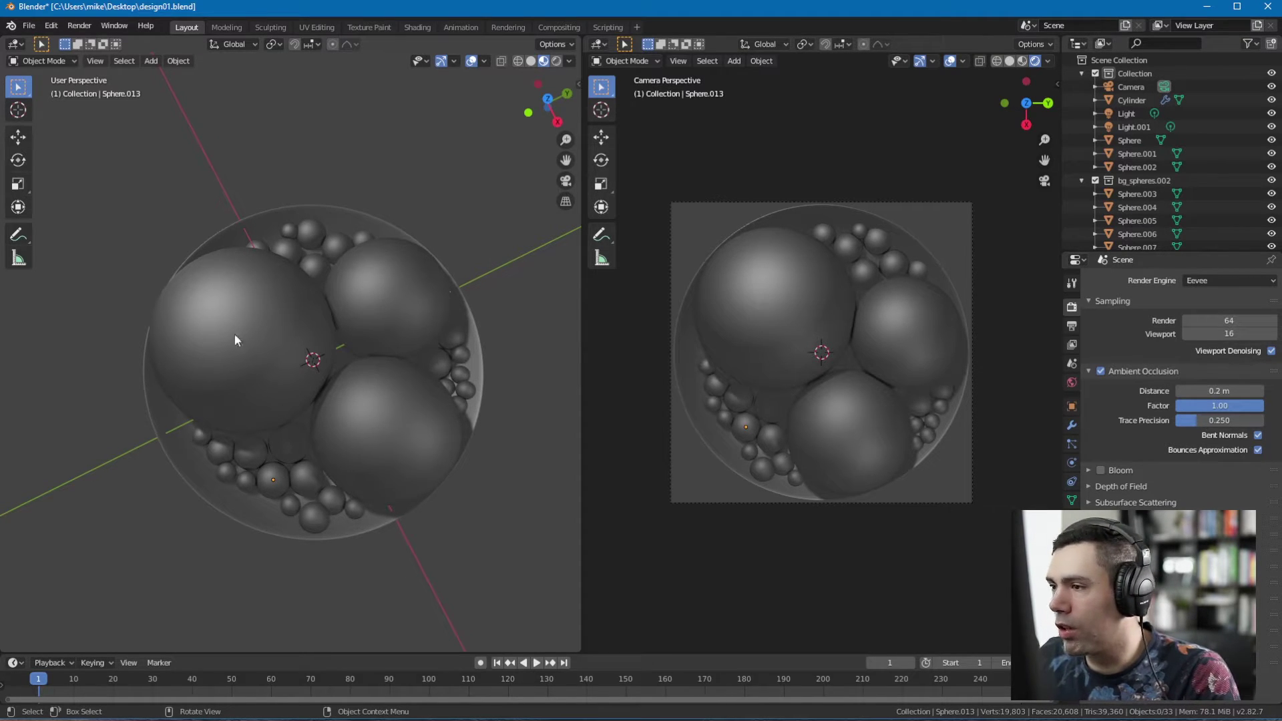
middle_click_drag(271, 374, 346, 347)
scroll(234, 377, "down", 3)
scroll(248, 372, "up", 3)
- Select the three large spheres, flatten them along the Z axis to about 0.53 of their height, and save the file
left_click(247, 354)
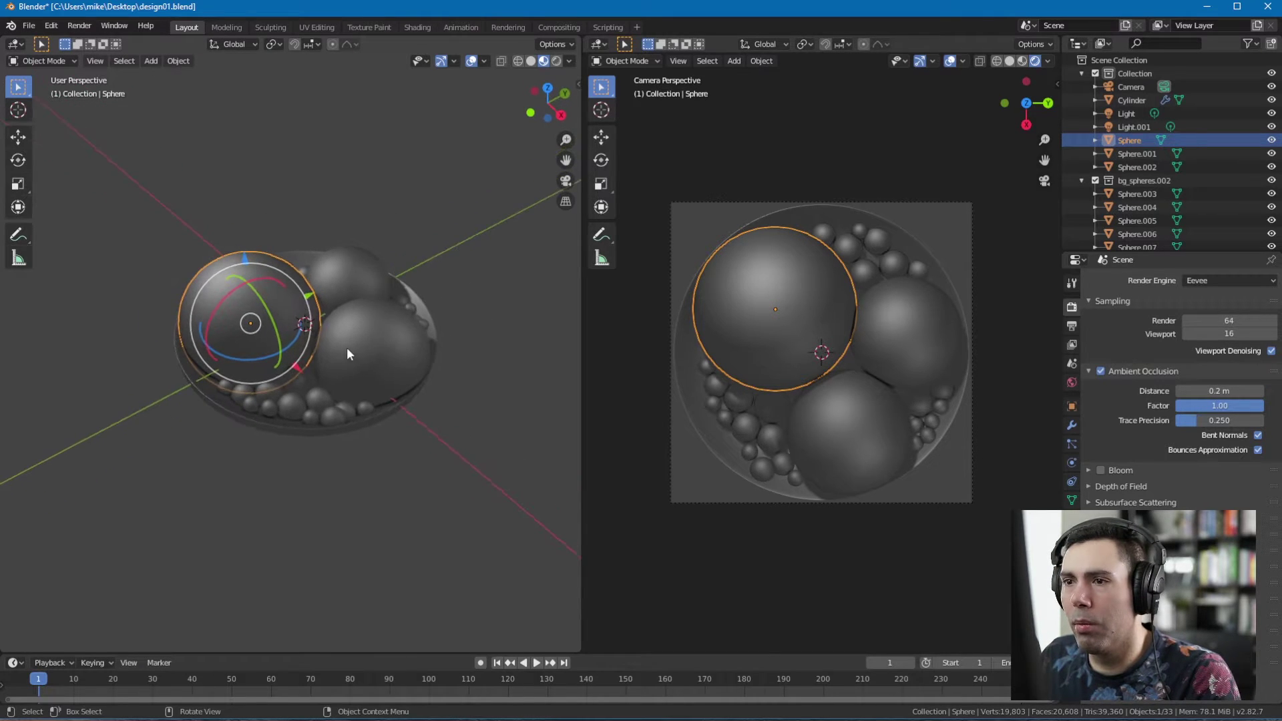
left_click(381, 347, "shift")
left_click(366, 277, "shift")
middle_click_drag(367, 279, 370, 374)
key("s")
key("z")
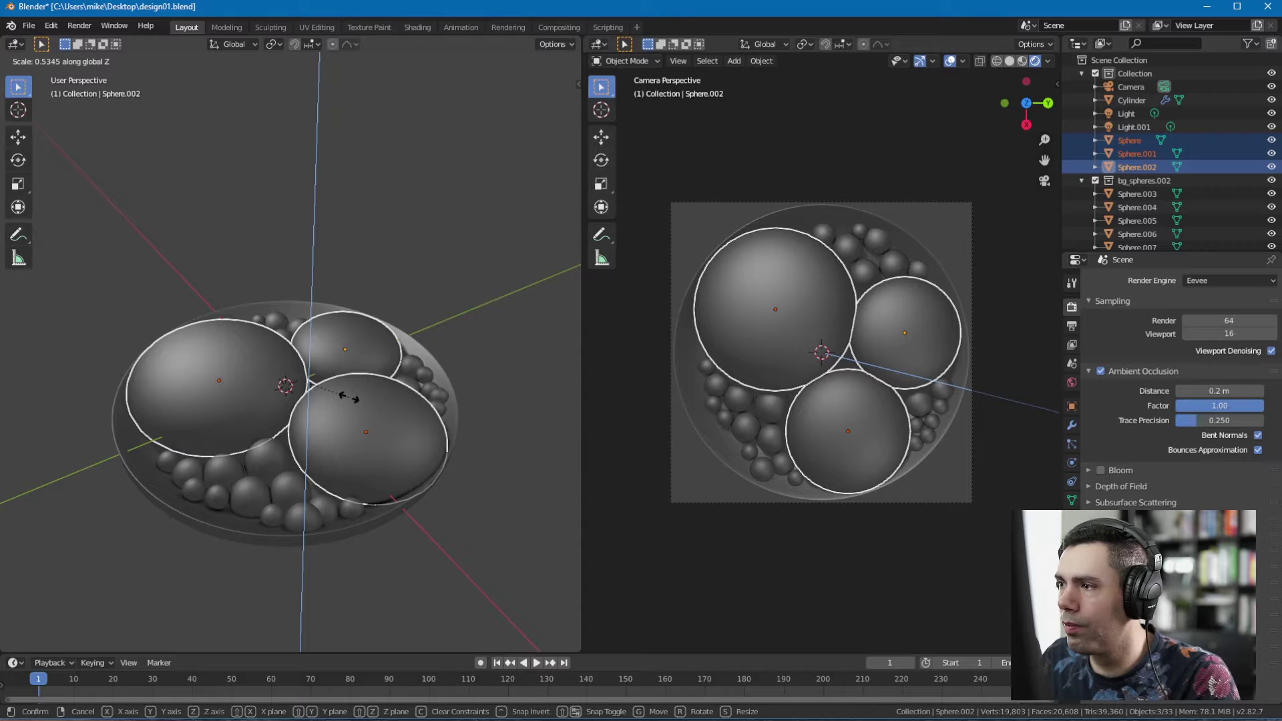
left_click(349, 399)
middle_click_drag(401, 321, 387, 346)
left_click(378, 389)
key("ctrl+s")
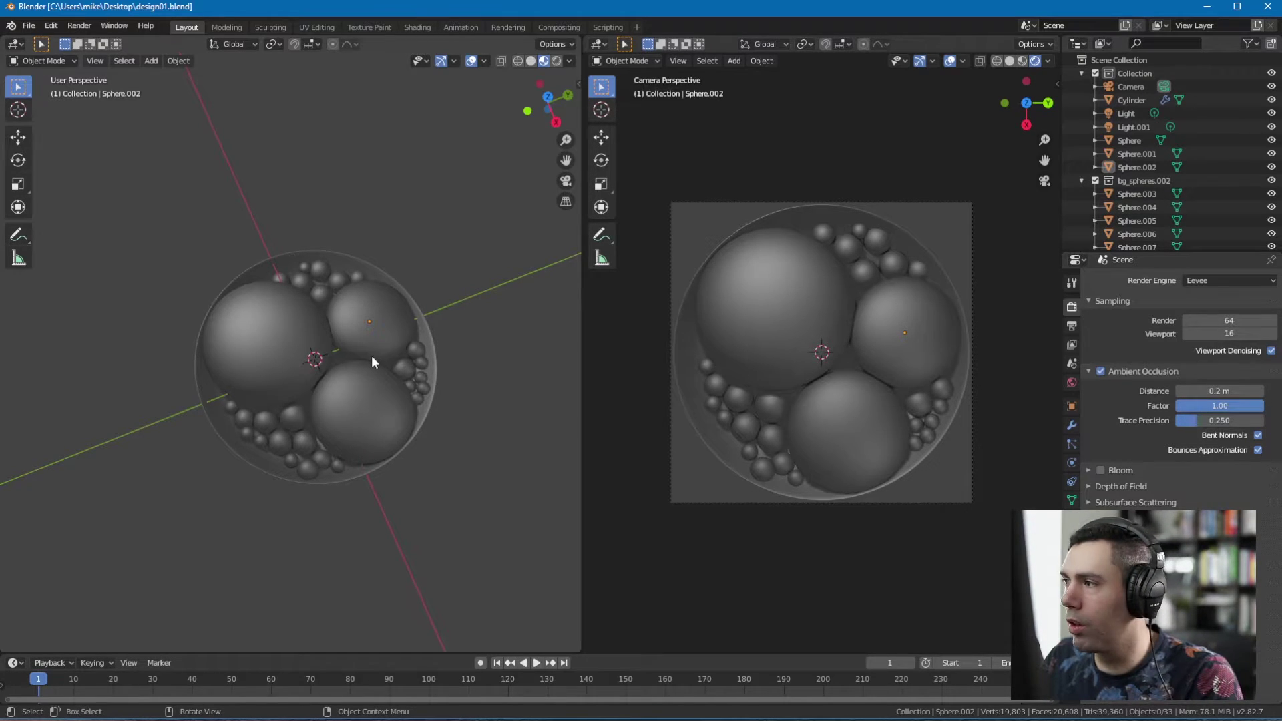
middle_click_drag(357, 363, 375, 354, "shift")
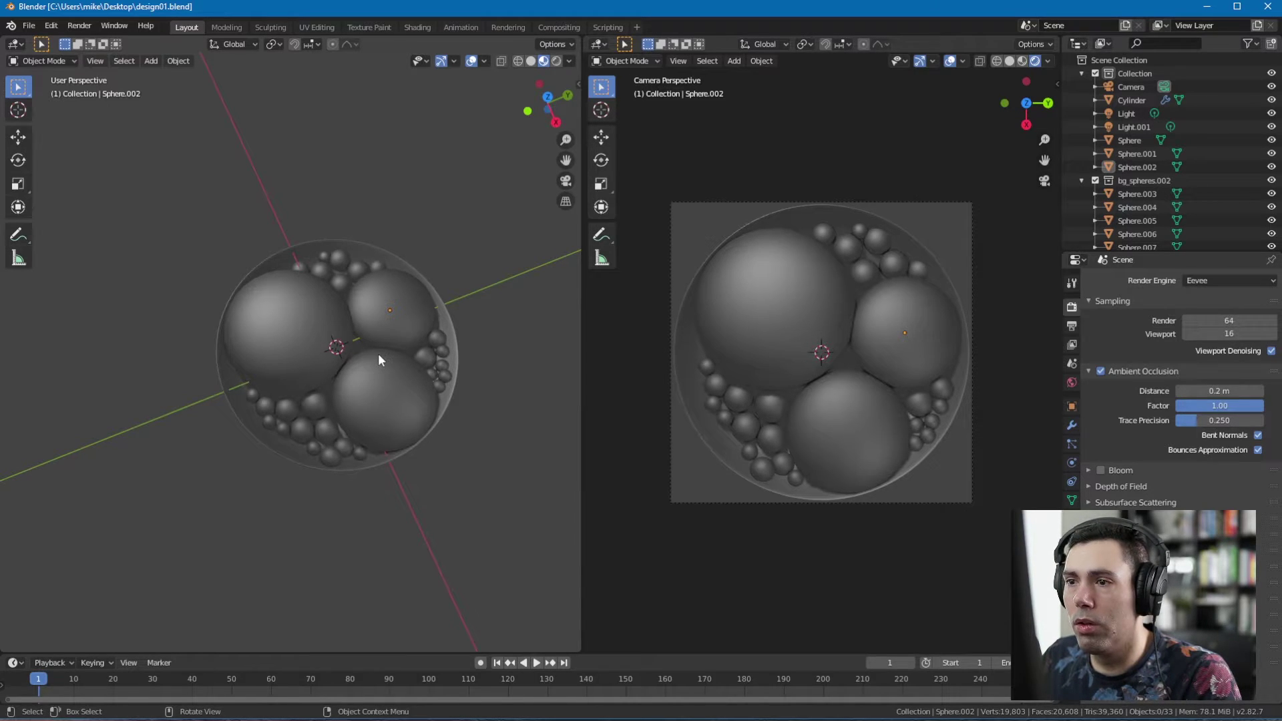
middle_click_drag(323, 373, 391, 346)
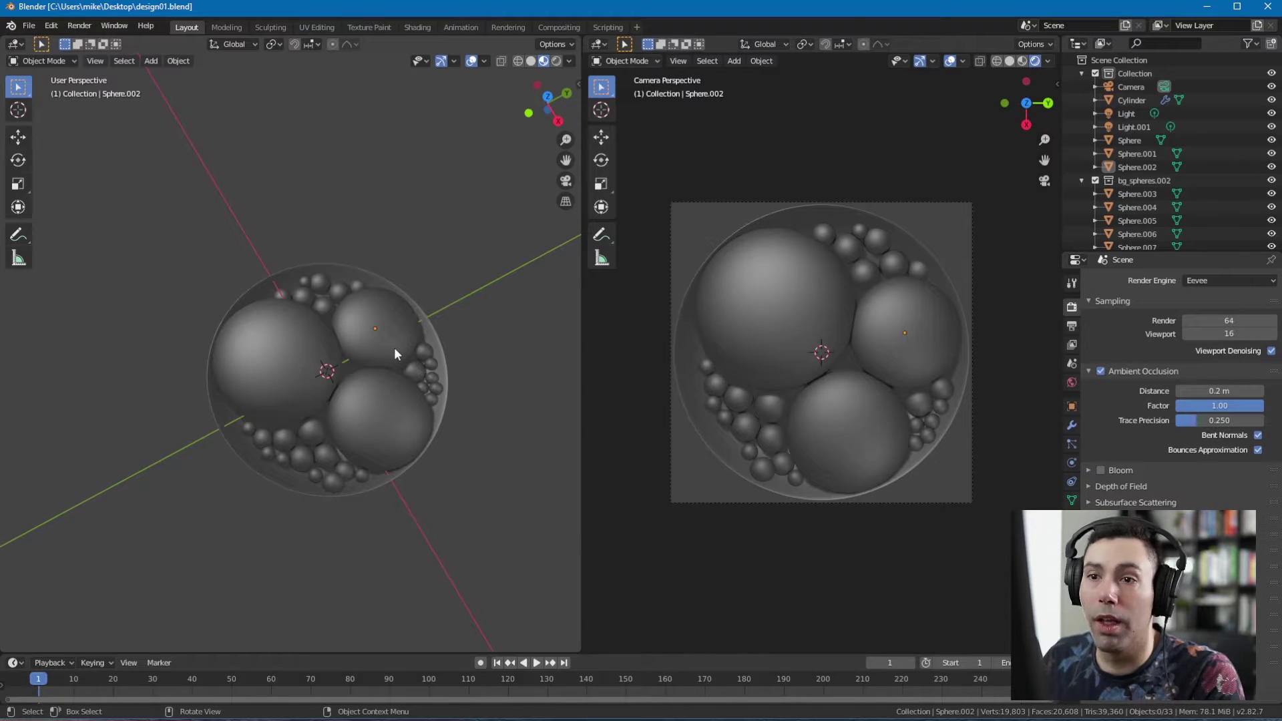
middle_click_drag(427, 325, 386, 298)
scroll(400, 299, "up", 1)
scroll(427, 298, "down", 2)
- Delete the Light.001 point light in front of the spheres
scroll(395, 303, "down", 7)
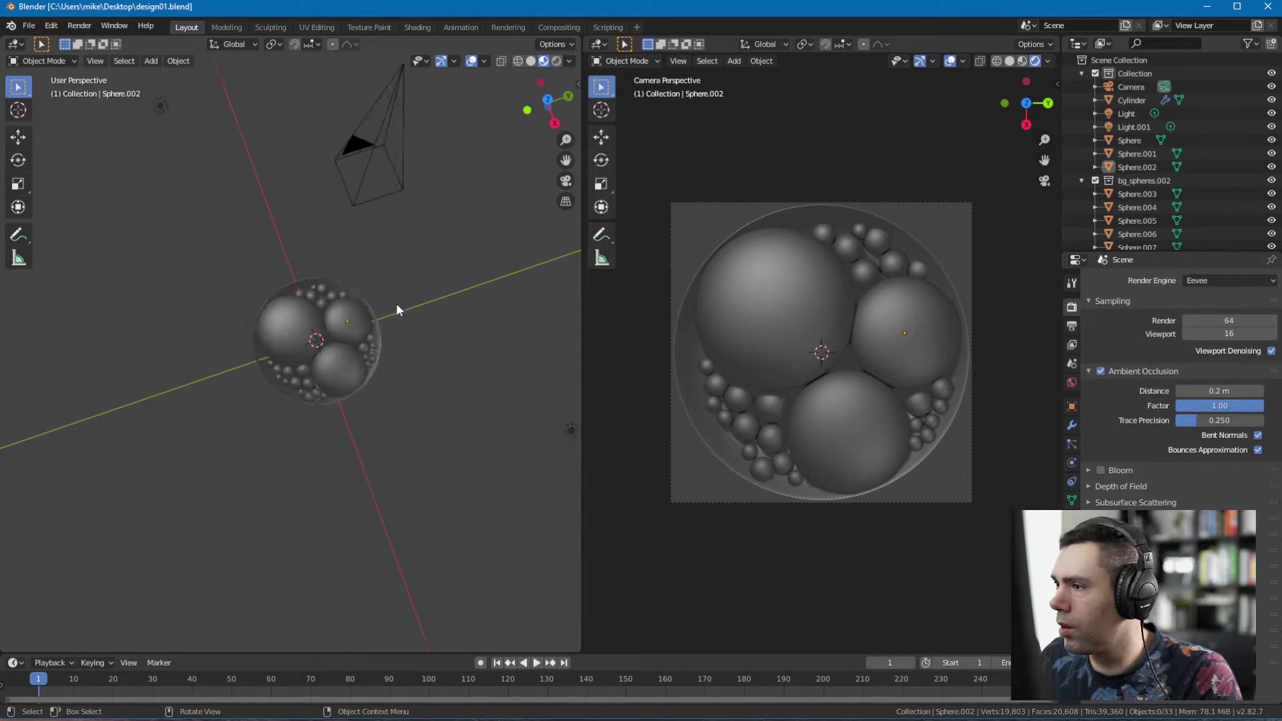
scroll(287, 283, "up", 4)
middle_click_drag(287, 283, 283, 263)
middle_click_drag(283, 263, 303, 303, "shift")
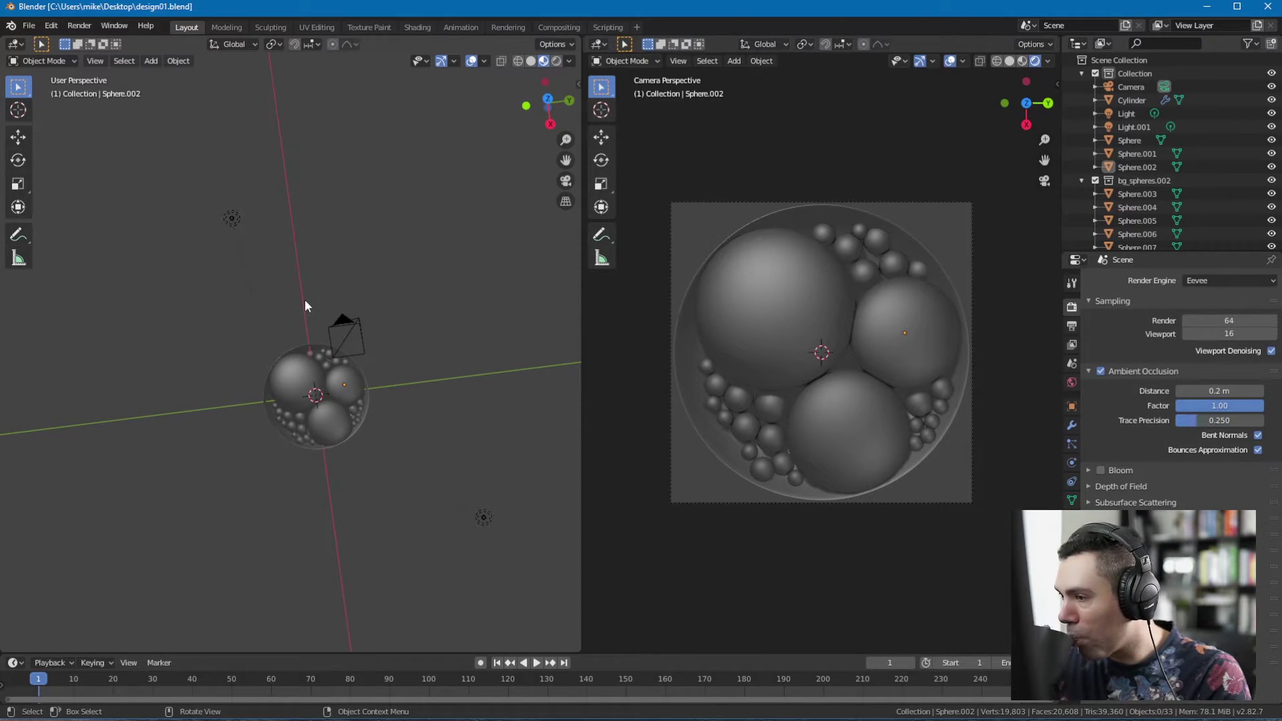
left_click(483, 517)
middle_click_drag(364, 508, 400, 468)
key("Delete")
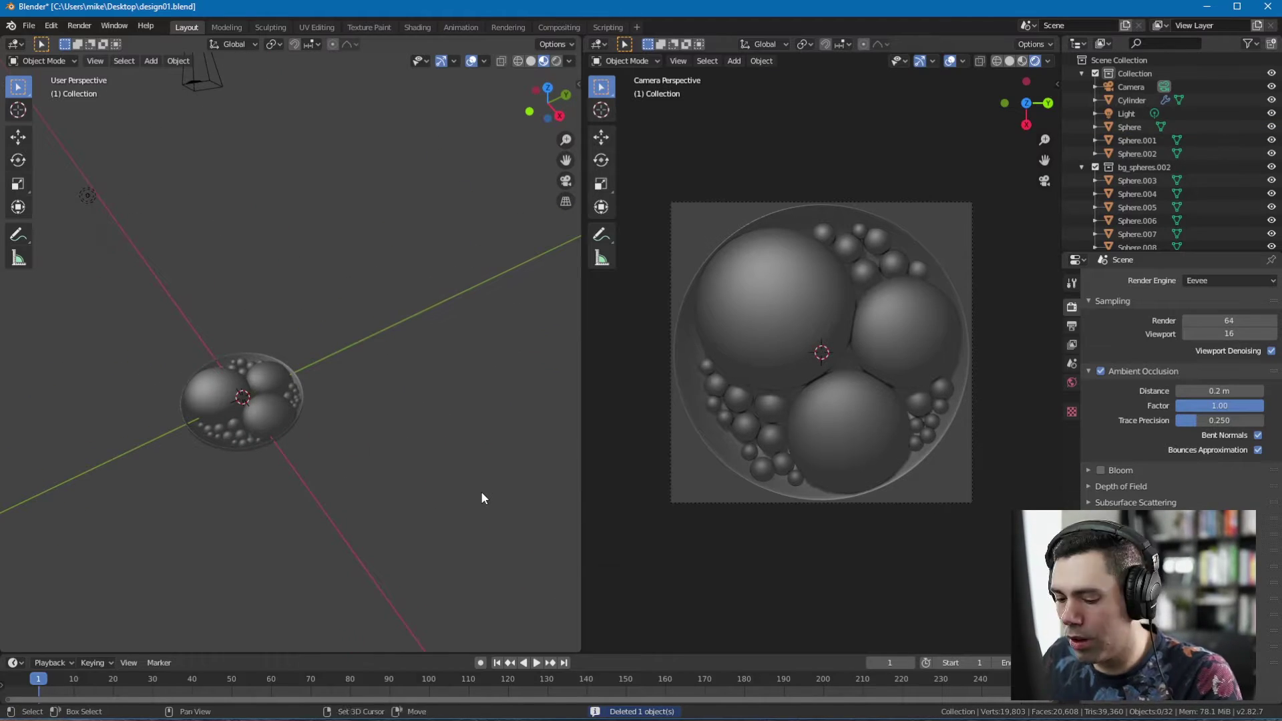
- Add an area light and place it beside the group of spheres
key("shift+a")
mouse_move(468, 611)
left_click(544, 654)
left_click_drag(283, 456, 361, 527)
left_click_drag(361, 494, 350, 511)
- Rotate the area light towards the spheres, scale it up, and save the file
middle_click_drag(364, 501, 376, 406)
left_click_drag(340, 487, 360, 467)
key("s")
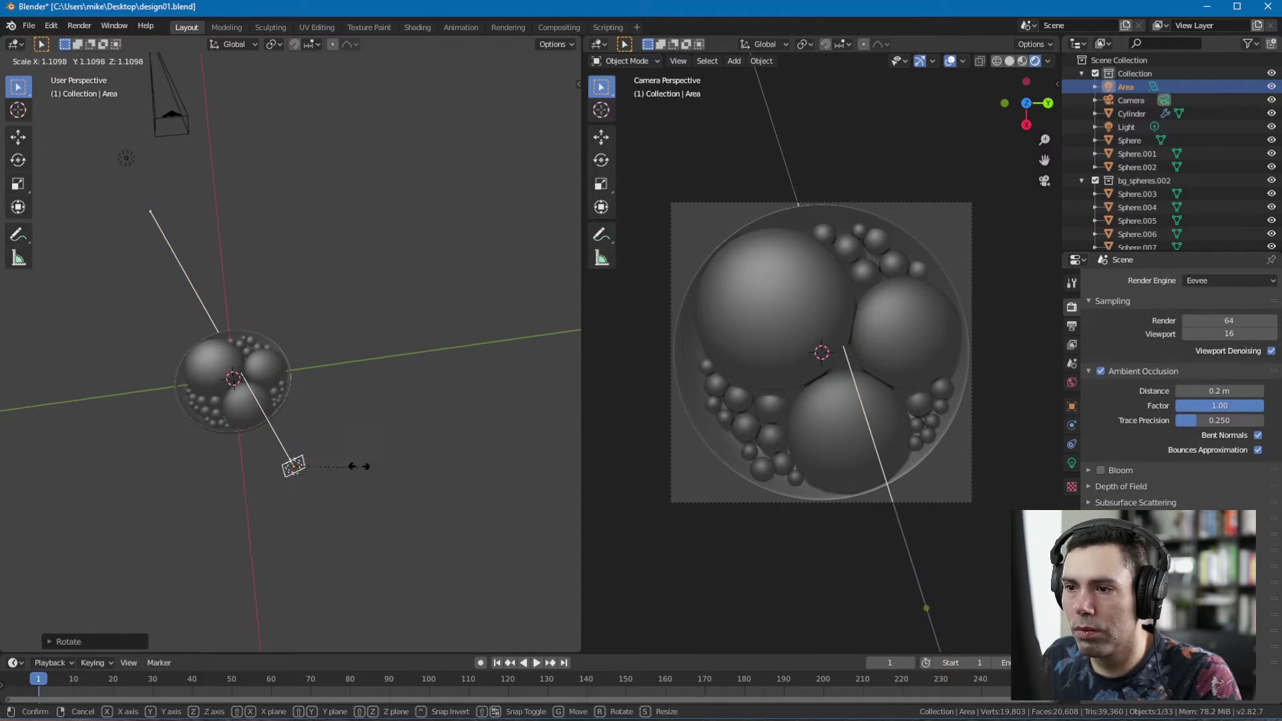
left_click(360, 467)
key("ctrl+s")
- Switch the render engine to Cycles
middle_click_drag(417, 434, 494, 347)
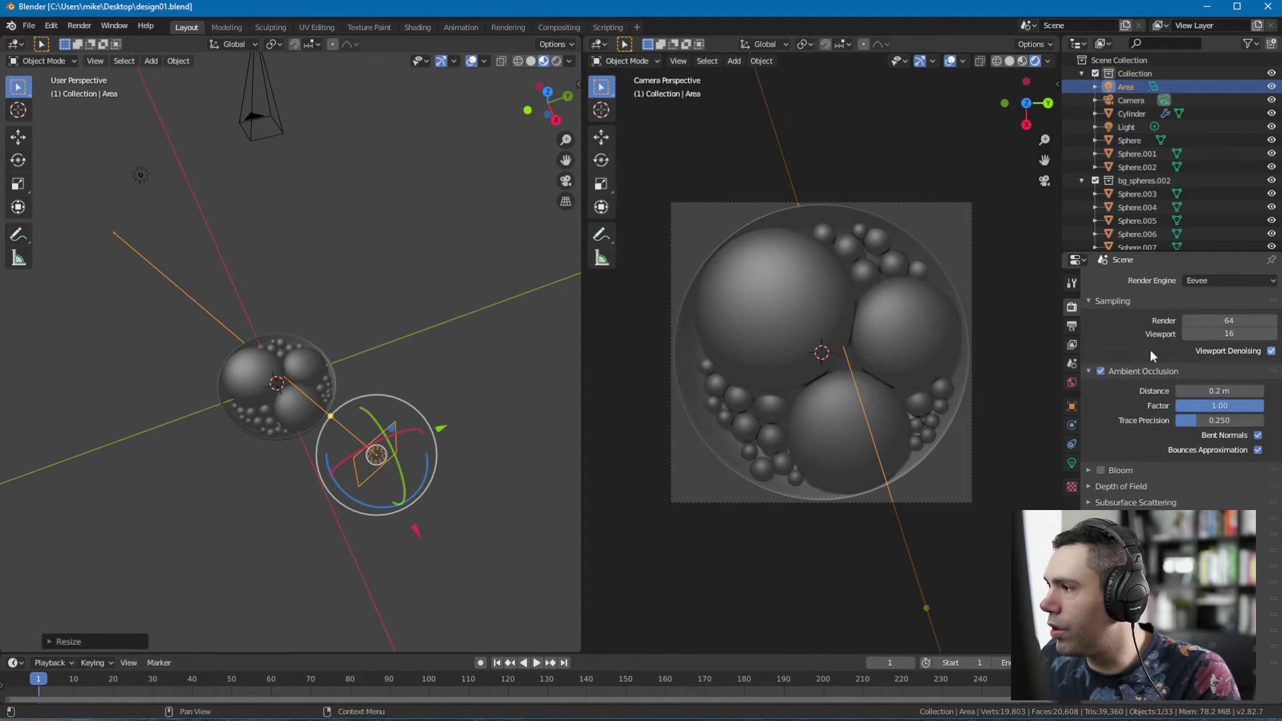
left_click(1216, 282)
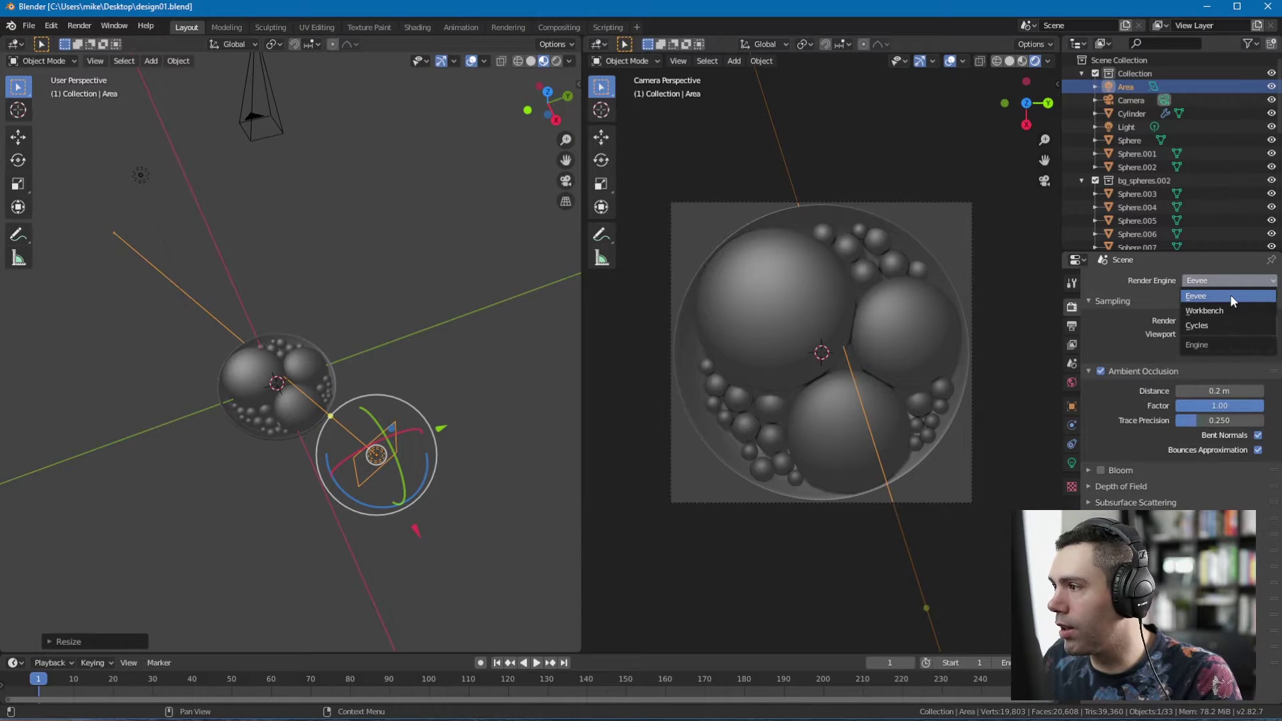
left_click(1227, 325)
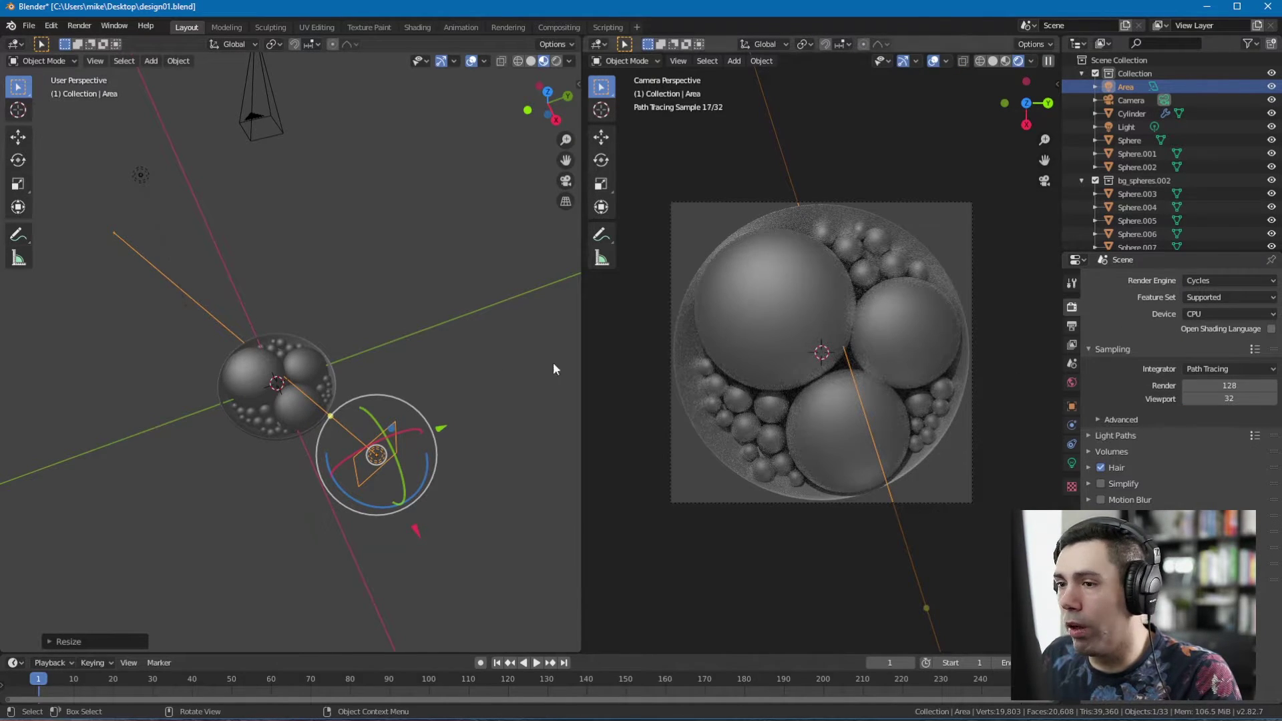
- Enlarge the area light to roughly twice its size
middle_click_drag(553, 369, 411, 371)
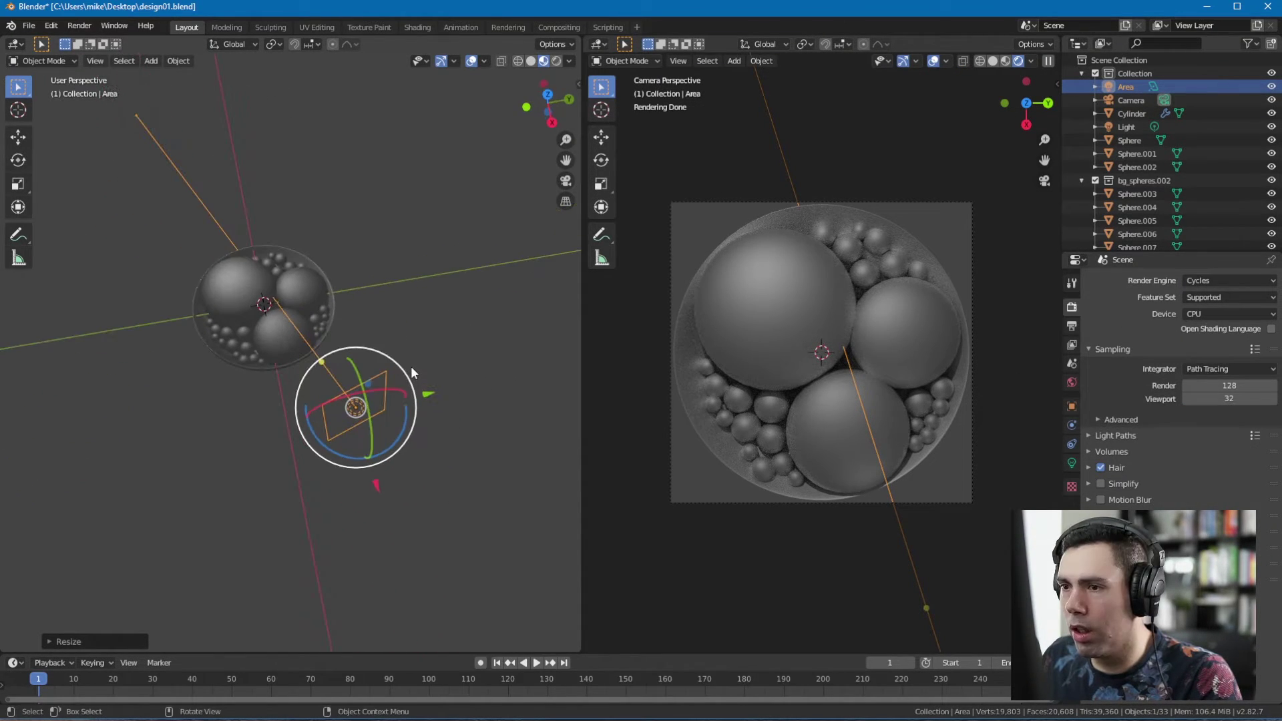
key("s")
left_click(461, 315)
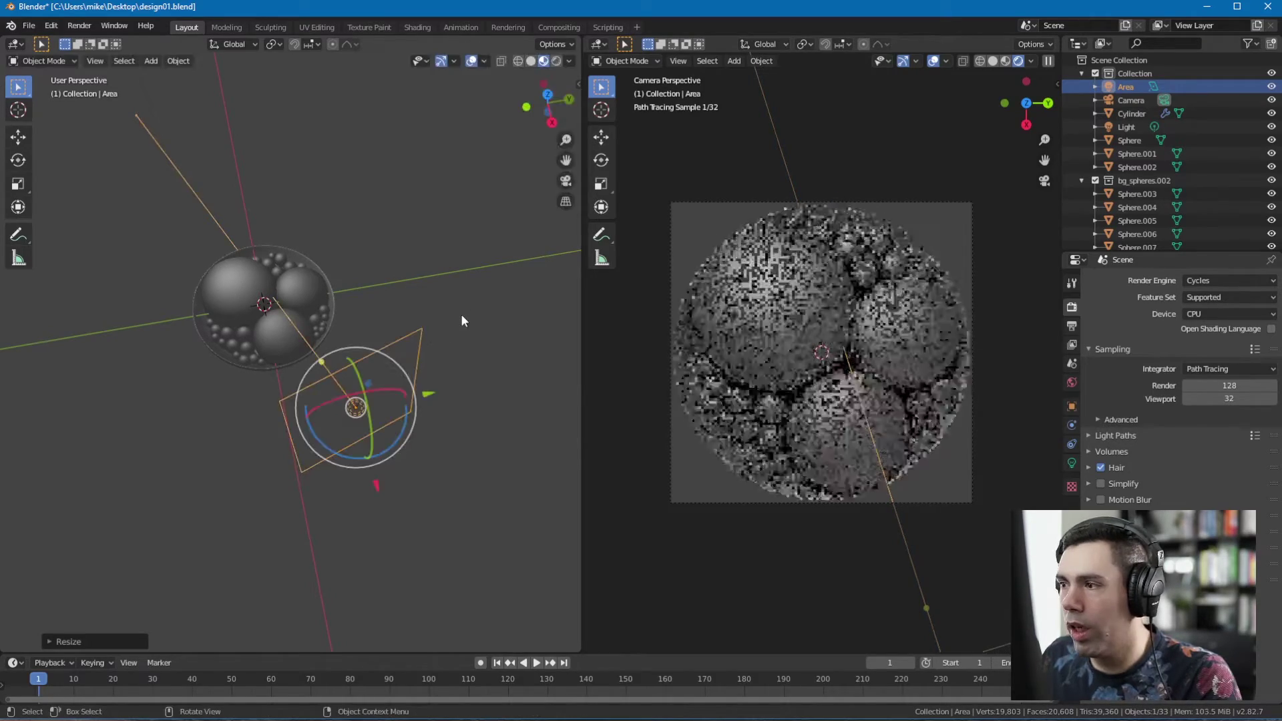
- Raise the area light about 1.9 m along Z, tilt it towards the spheres, and save the file
middle_click_drag(464, 320, 455, 263)
key("g")
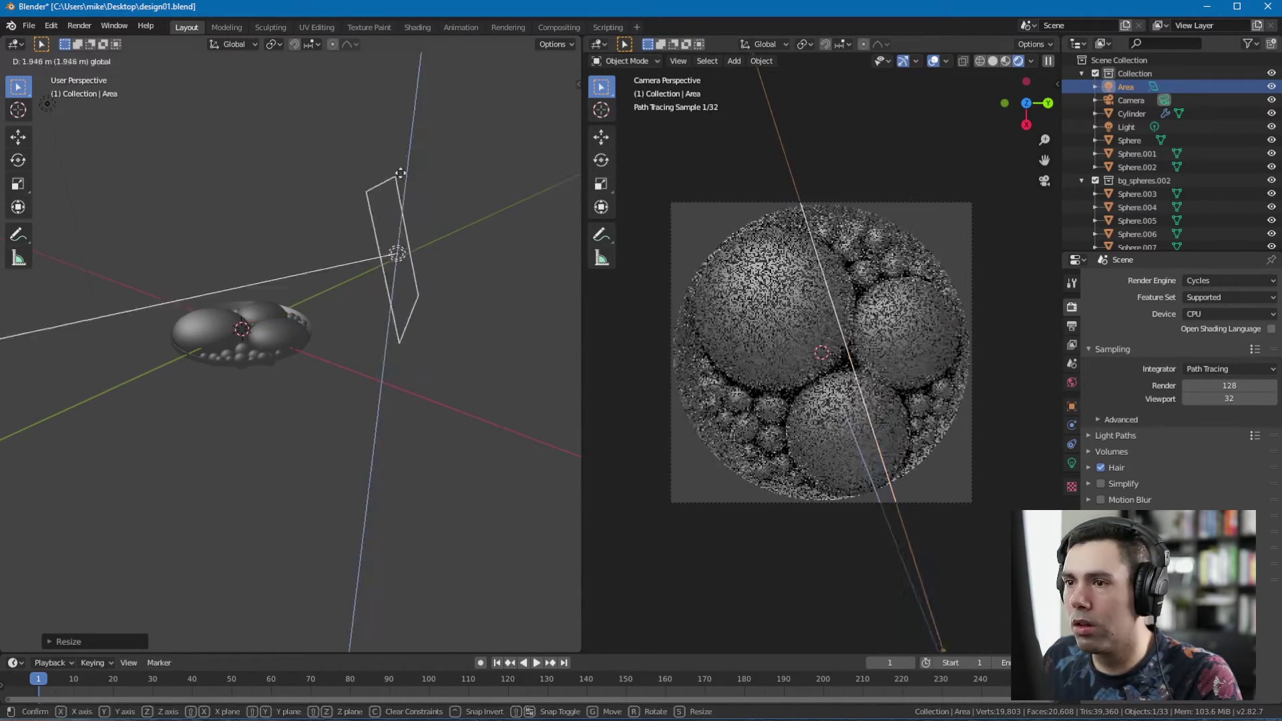
left_click_drag(400, 173, 401, 178)
left_click_drag(419, 213, 431, 224)
middle_click_drag(431, 224, 403, 301)
key("ctrl+s")
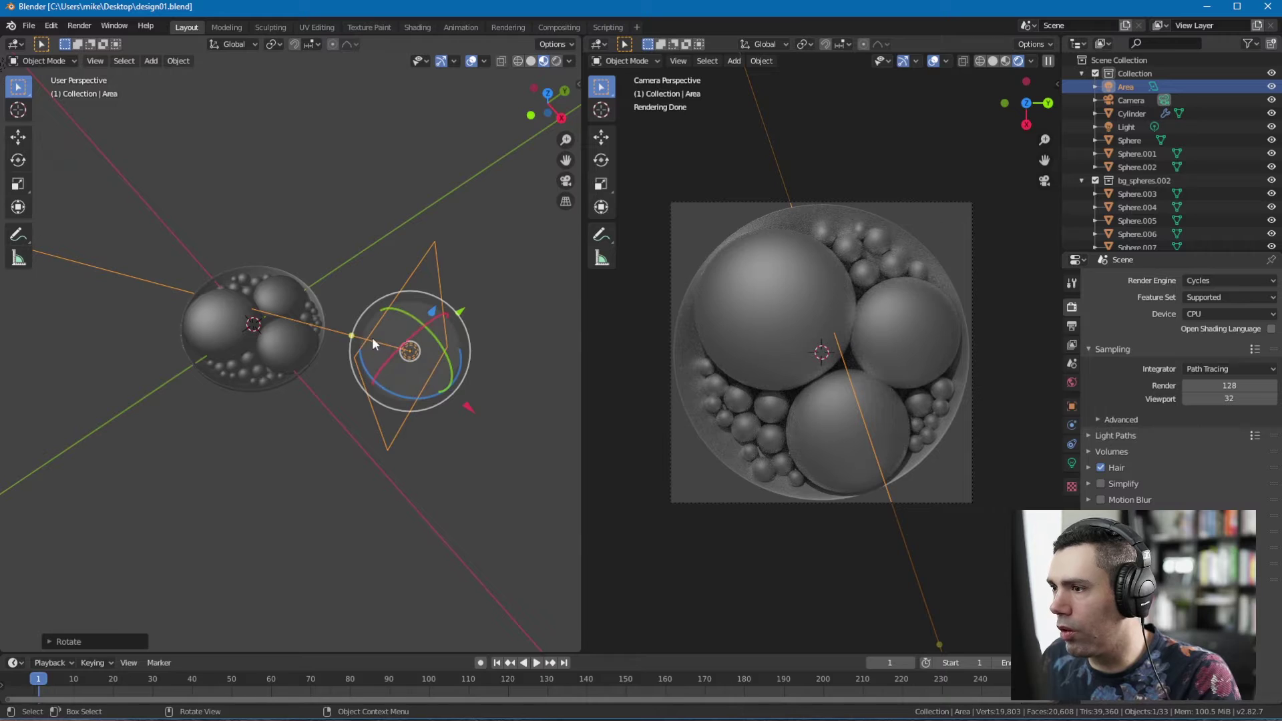
- Change the Cycles render device and save the file
middle_click_drag(418, 333, 434, 358, "shift")
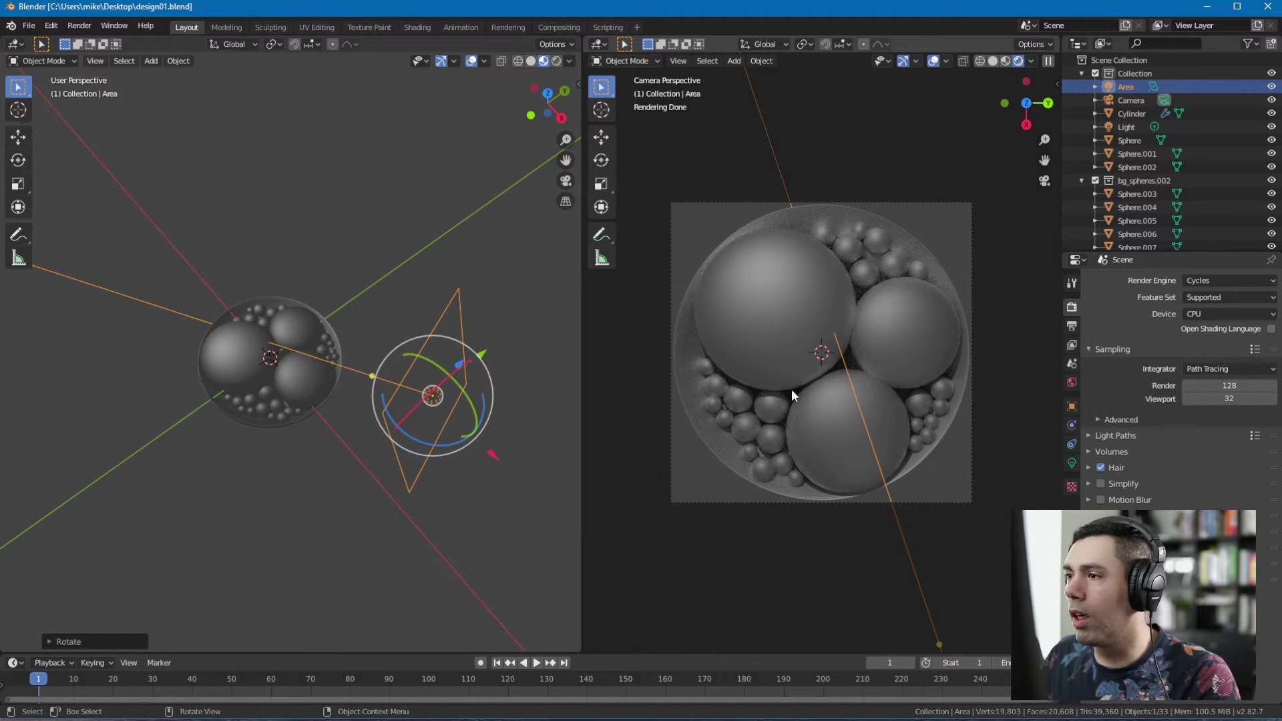
middle_click_drag(349, 385, 378, 425)
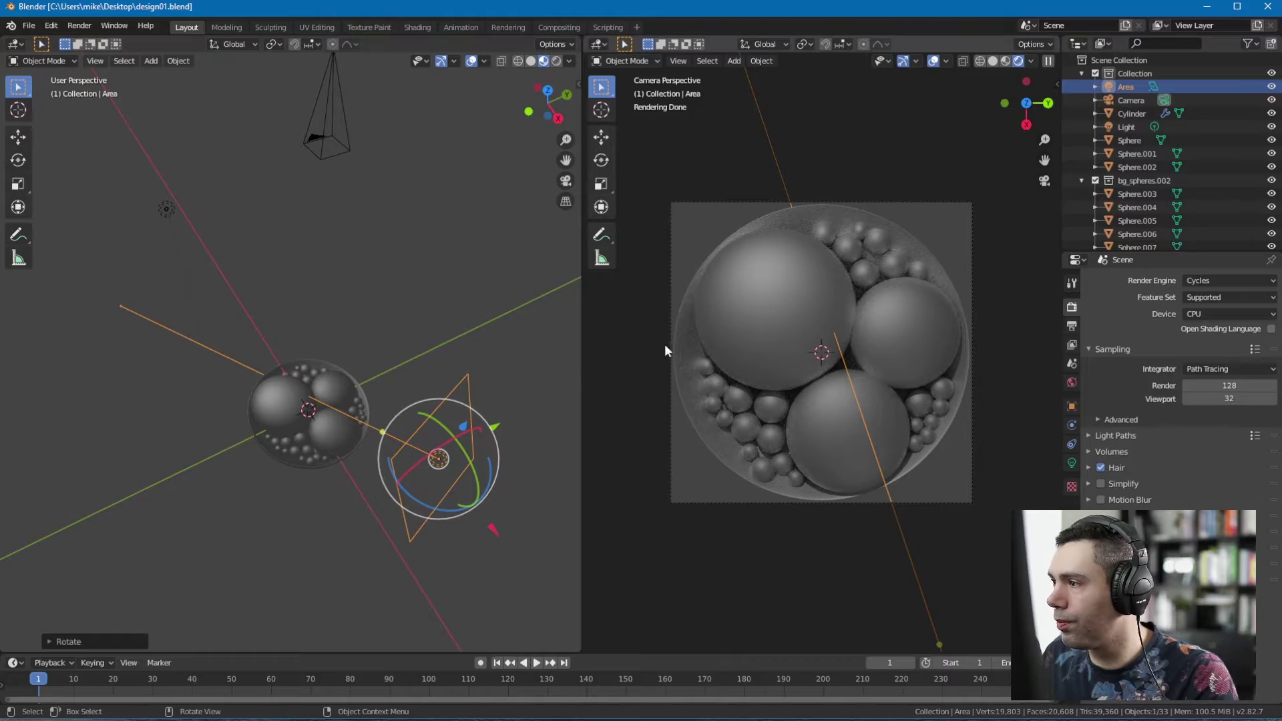
left_click(1228, 314)
left_click(1215, 358)
scroll(378, 335, "down", 2)
key("ctrl+s")
- Convert the remaining point light to a Sun light and rotate it towards the spheres
middle_click_drag(442, 380, 387, 314)
left_click(301, 290)
left_click(1071, 463)
left_click(1156, 338)
left_click_drag(349, 294, 345, 308)
middle_click_drag(354, 314, 320, 311)
- Set the sun light's strength to 1, refine its rotation, and save the file
left_click(1227, 368)
type("1")
key("Return")
left_click_drag(330, 339, 358, 334)
key("ctrl+s")
- Fine-tune the sun light's strength
middle_click_drag(357, 335, 314, 340)
left_click_drag(1223, 367, 1227, 367)
middle_click_drag(231, 319, 280, 267)
- Set the world background color's HSV value to 0.173
left_click(1071, 382)
left_click(1228, 362)
left_click_drag(1258, 239, 1257, 244)
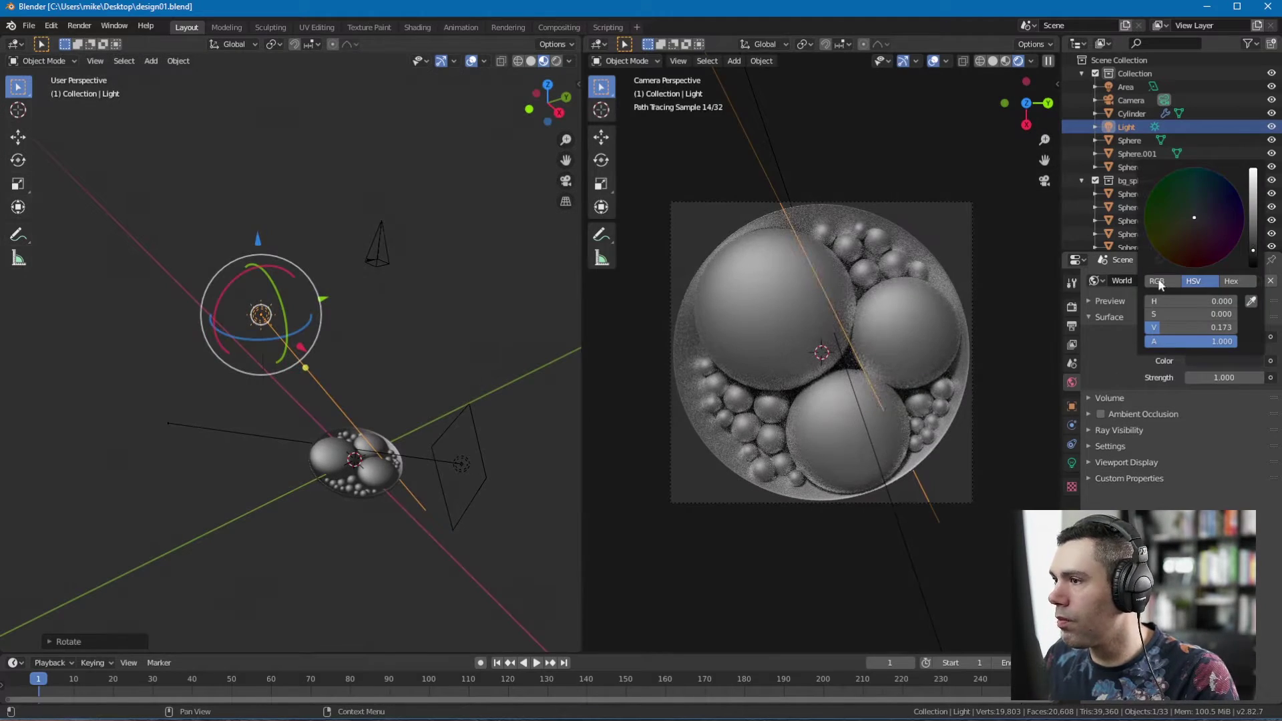
- Enable ambient occlusion for the world and save the file
scroll(382, 327, "up", 2)
left_click(382, 326)
key("ctrl+s")
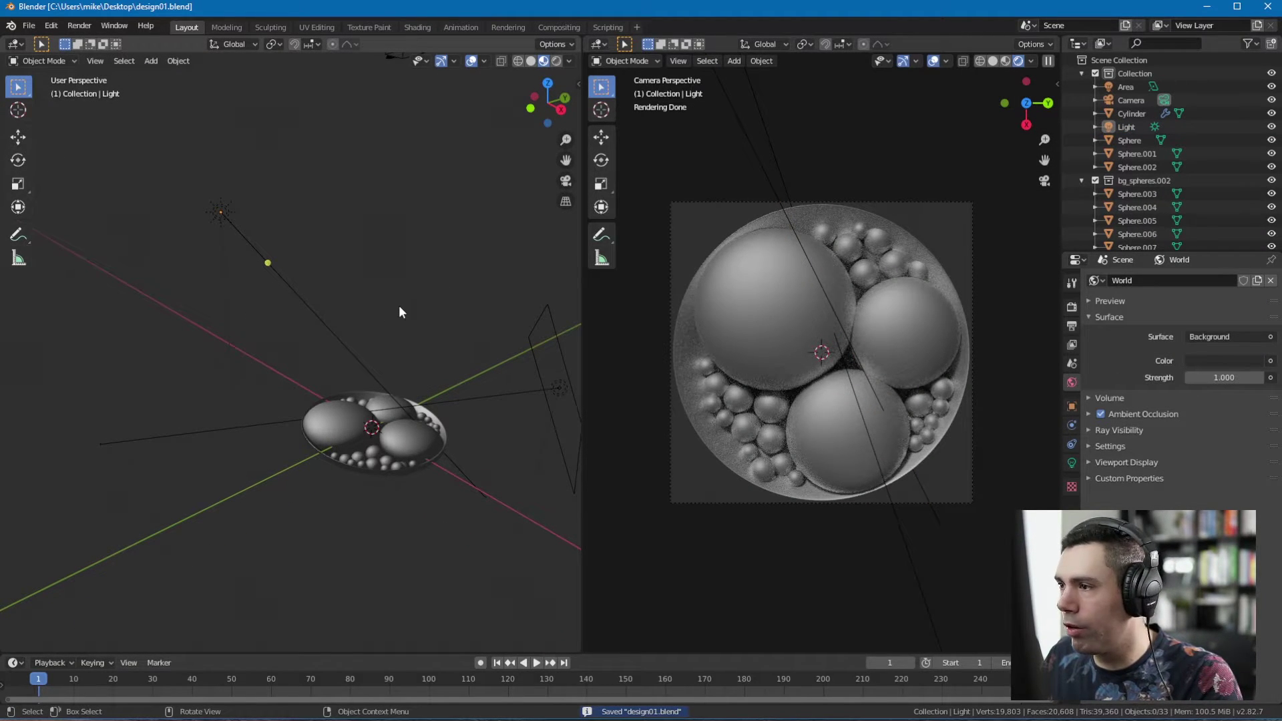
- Raise the Metallic value of the largest sphere's material and save the file
mouse_move(399, 307)
middle_mouse_down()
mouse_move(391, 396)
mouse_move(405, 382)
mouse_move(394, 320)
middle_mouse_up()
left_click(273, 414)
left_click(1071, 518)
left_click_drag(1201, 530, 1262, 530)
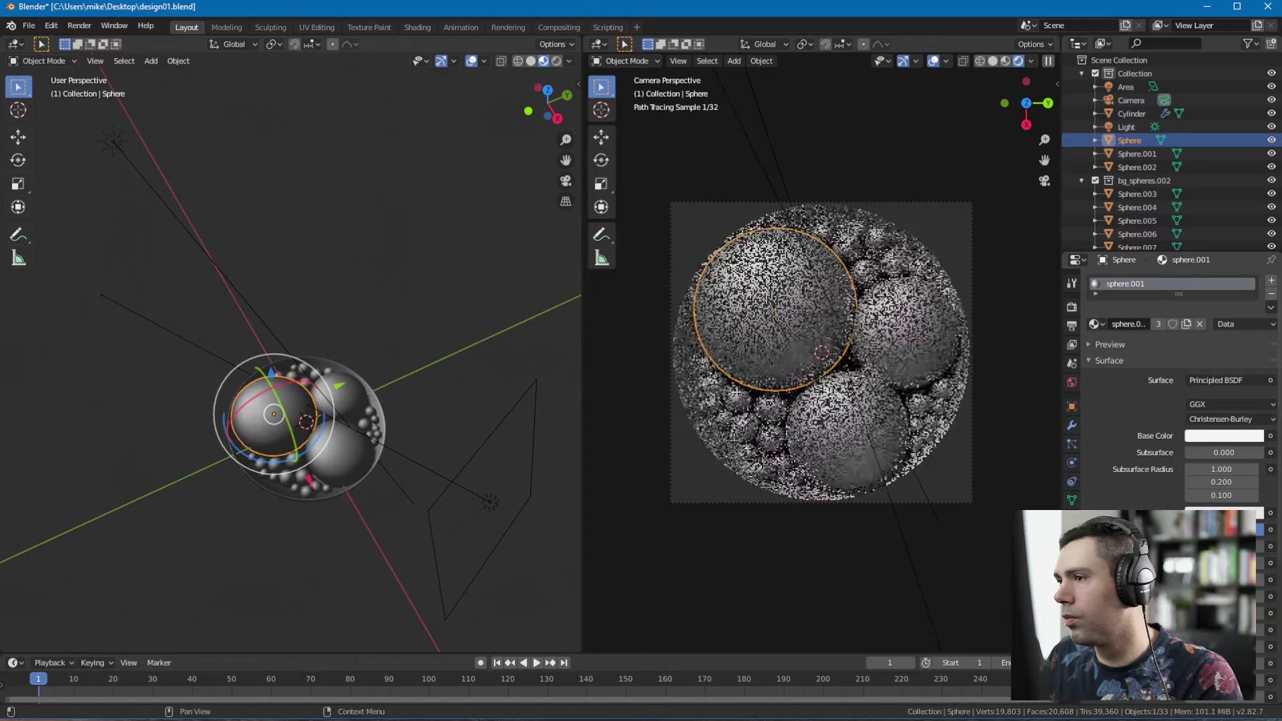
left_click(407, 274)
middle_click_drag(407, 274, 377, 353)
key("ctrl+s")
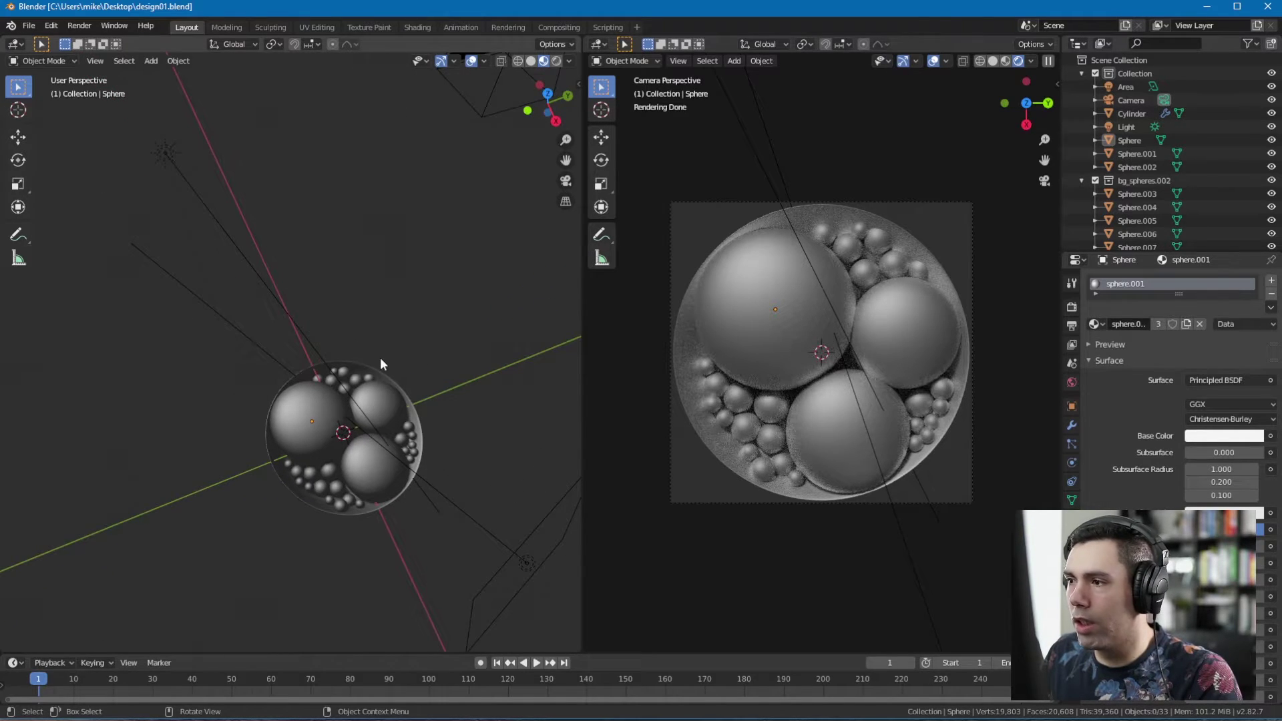
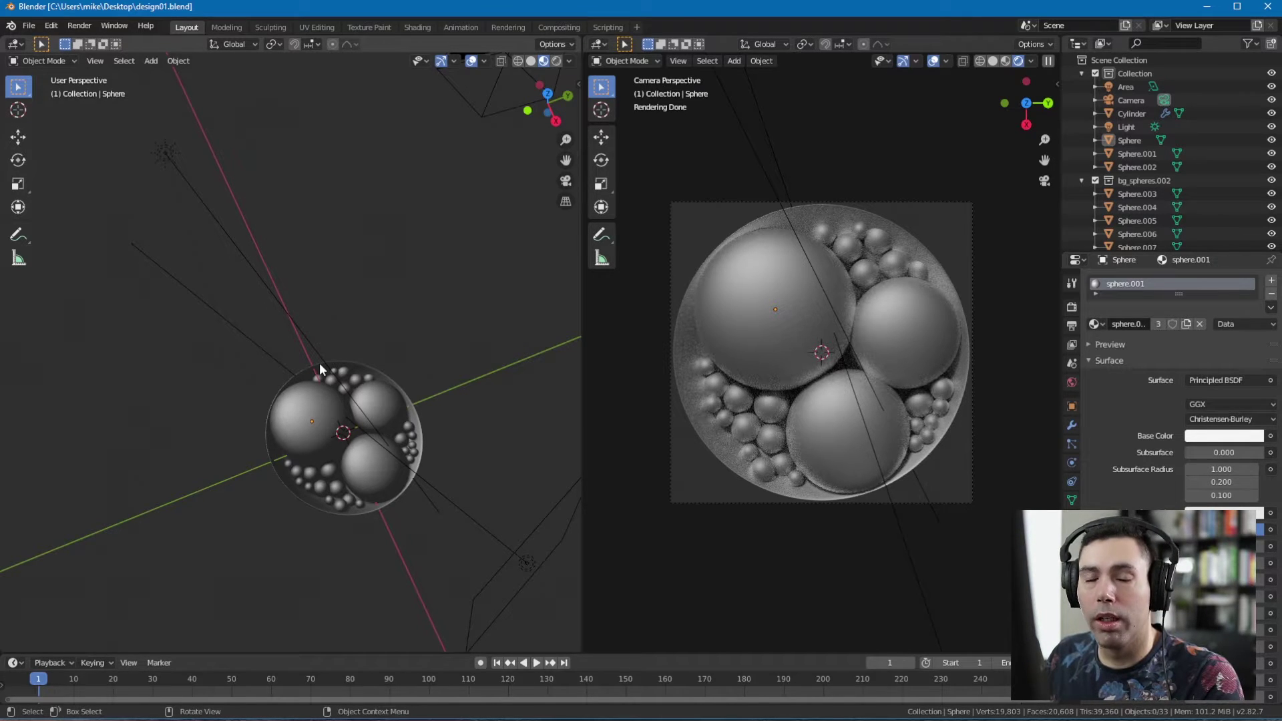
middle_click_drag(319, 362, 386, 358)
scroll(386, 359, "up", 2)
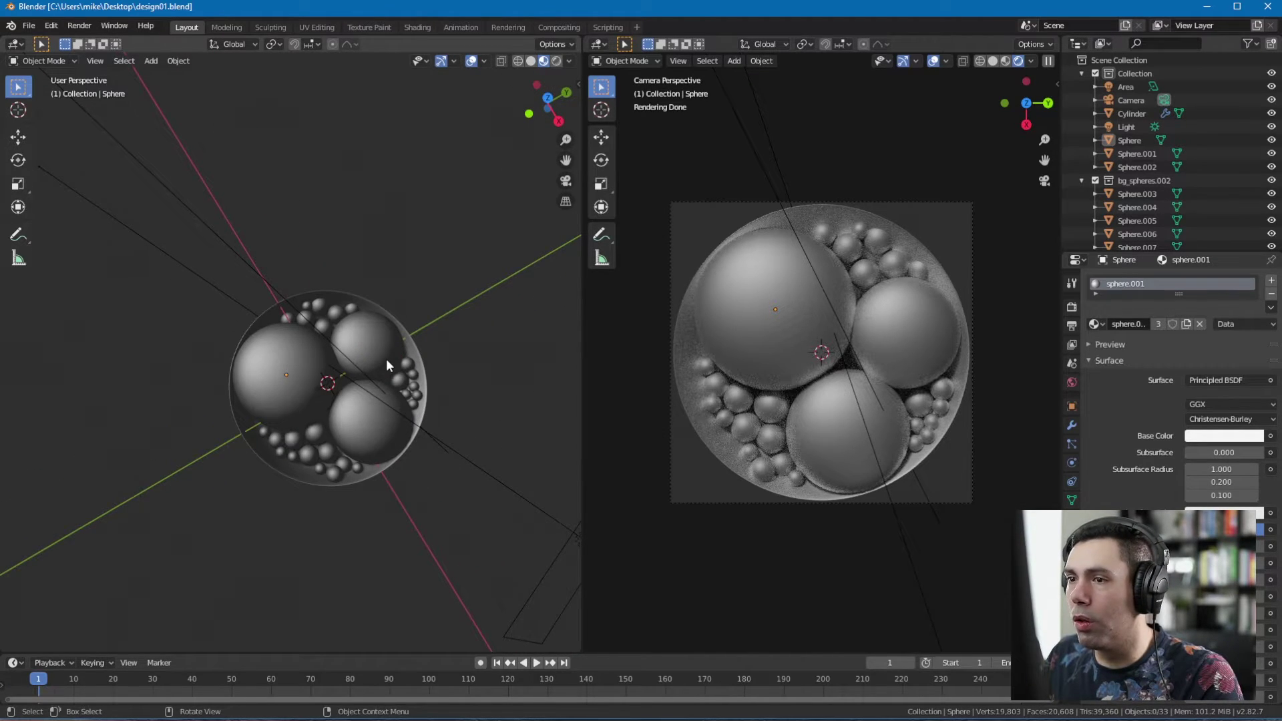
middle_click_drag(389, 378, 387, 386)
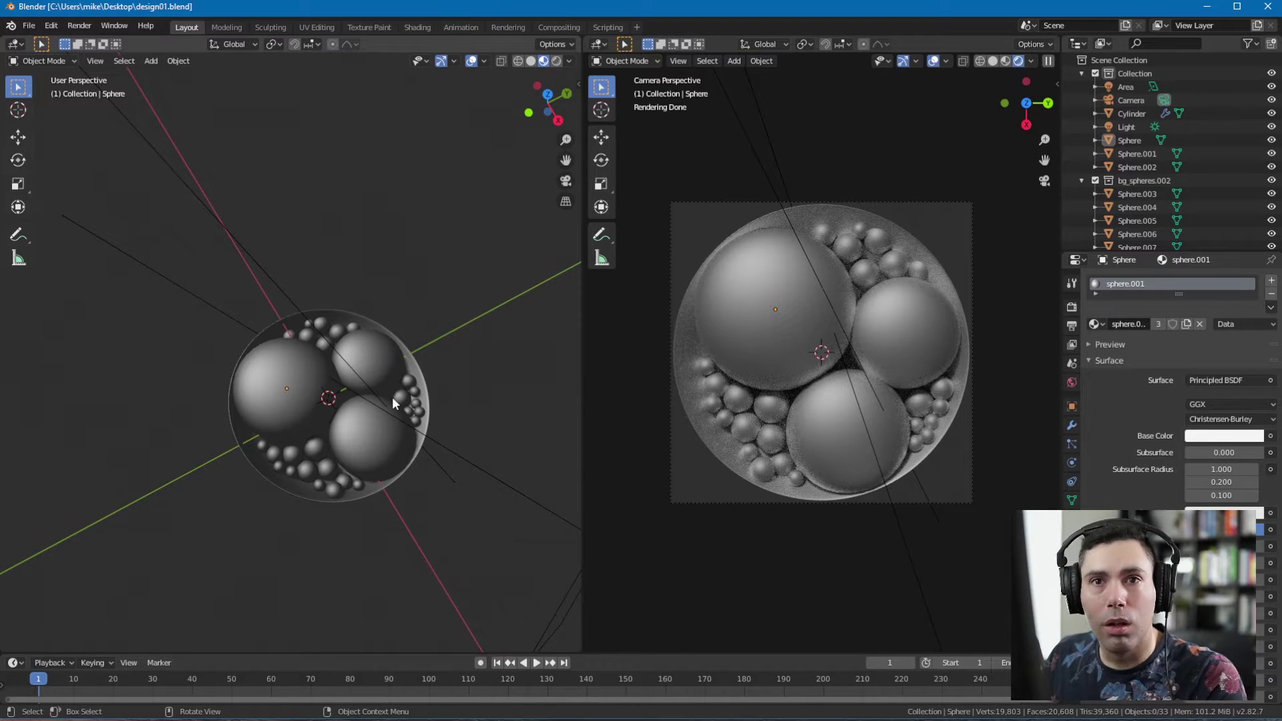
mouse_move(388, 395)
middle_mouse_down()
mouse_move(379, 381)
mouse_move(375, 408)
mouse_move(411, 402)
mouse_move(373, 434)
mouse_move(378, 402)
middle_mouse_up()
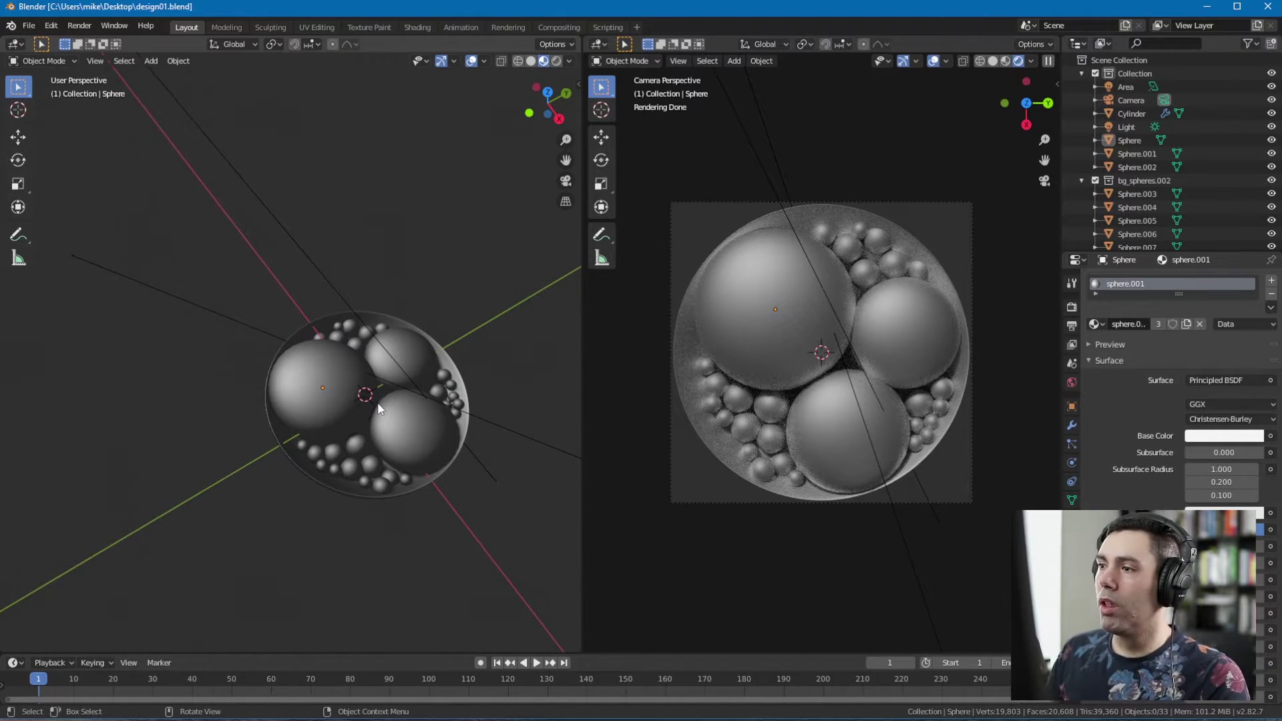
middle_click_drag(377, 367, 397, 386)
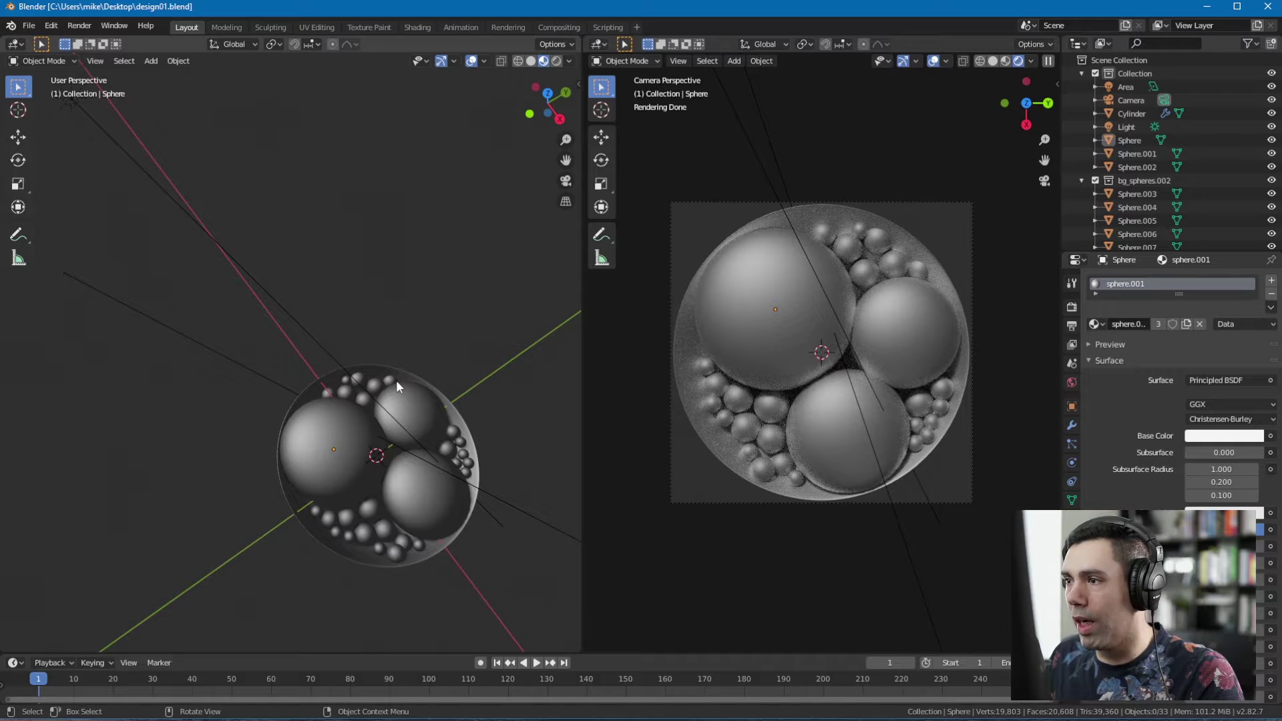
middle_click_drag(446, 427, 351, 367, "shift")
scroll(366, 403, "up", 1)
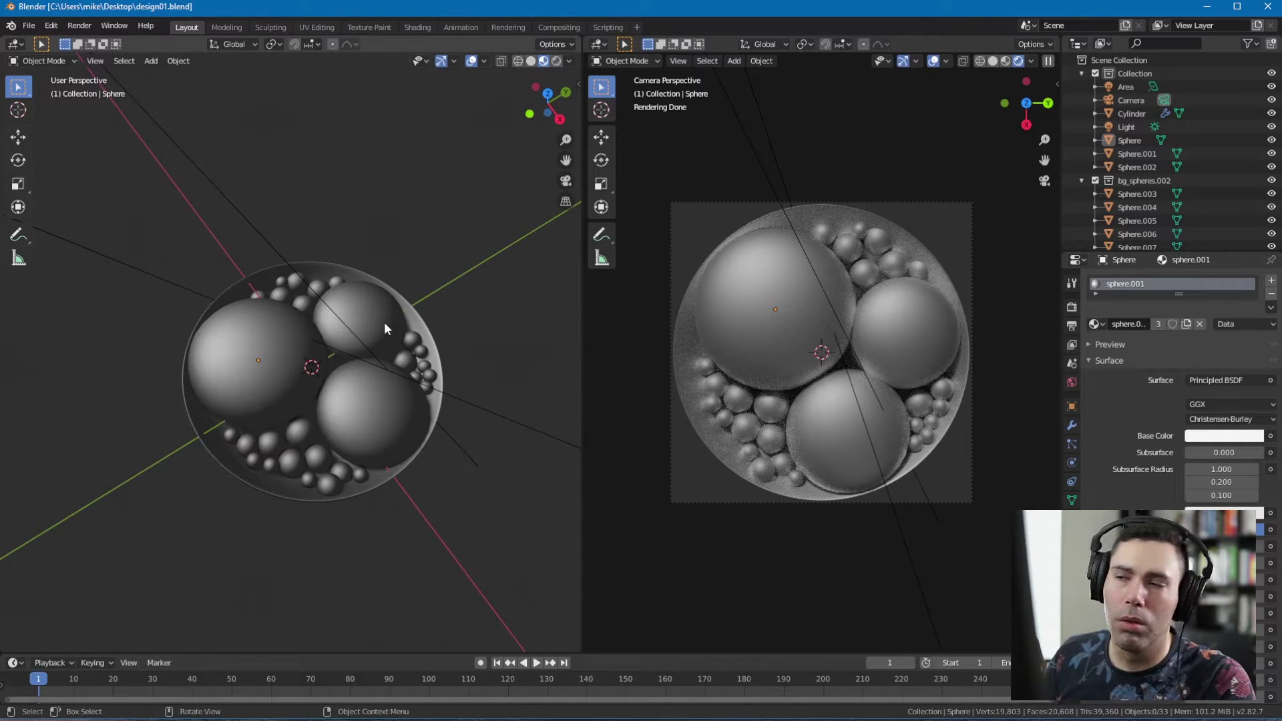
middle_click_drag(460, 344, 422, 379)
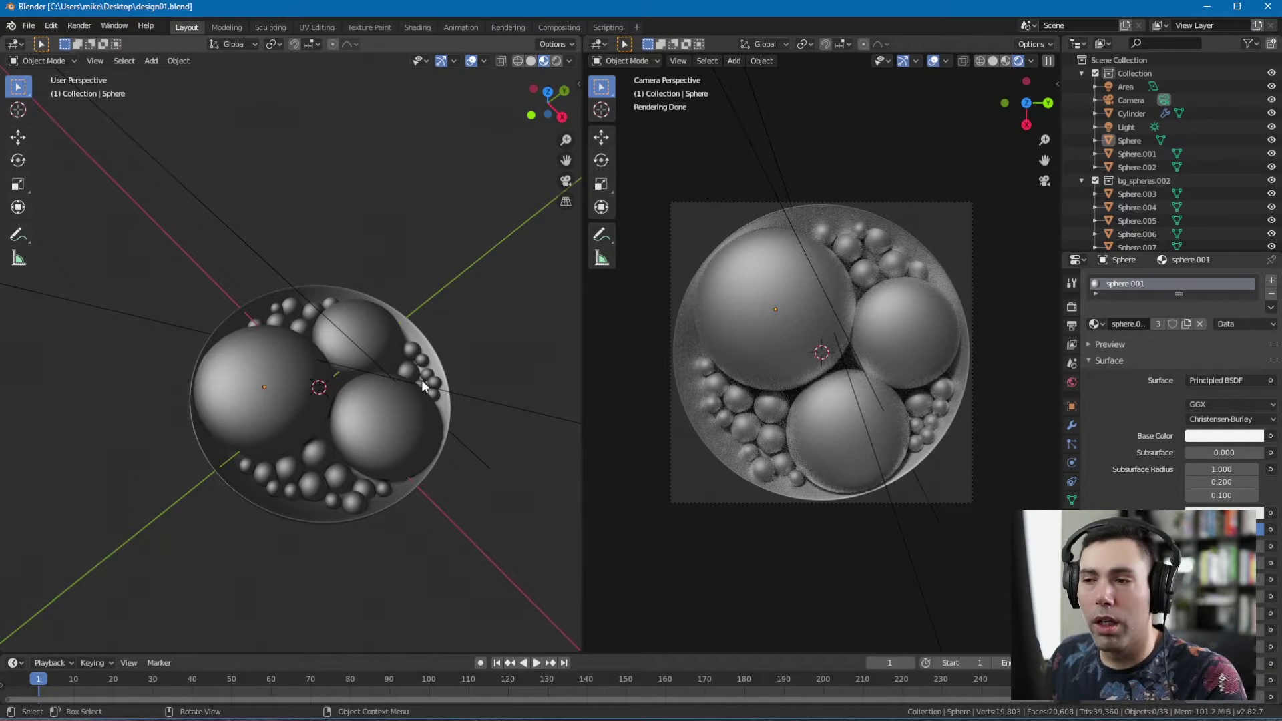
mouse_move(422, 379)
middle_mouse_down()
mouse_move(405, 387)
mouse_move(413, 371)
mouse_move(403, 367)
middle_mouse_up()
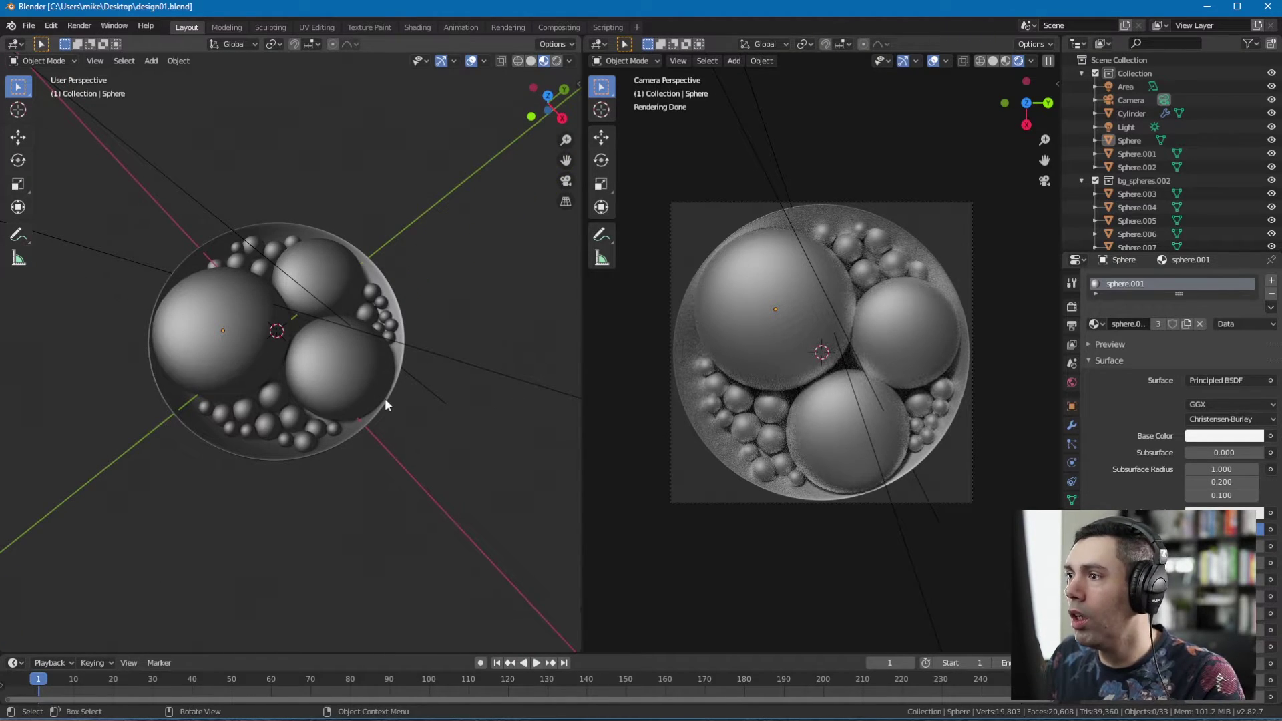
middle_click_drag(385, 400, 447, 438, "shift")
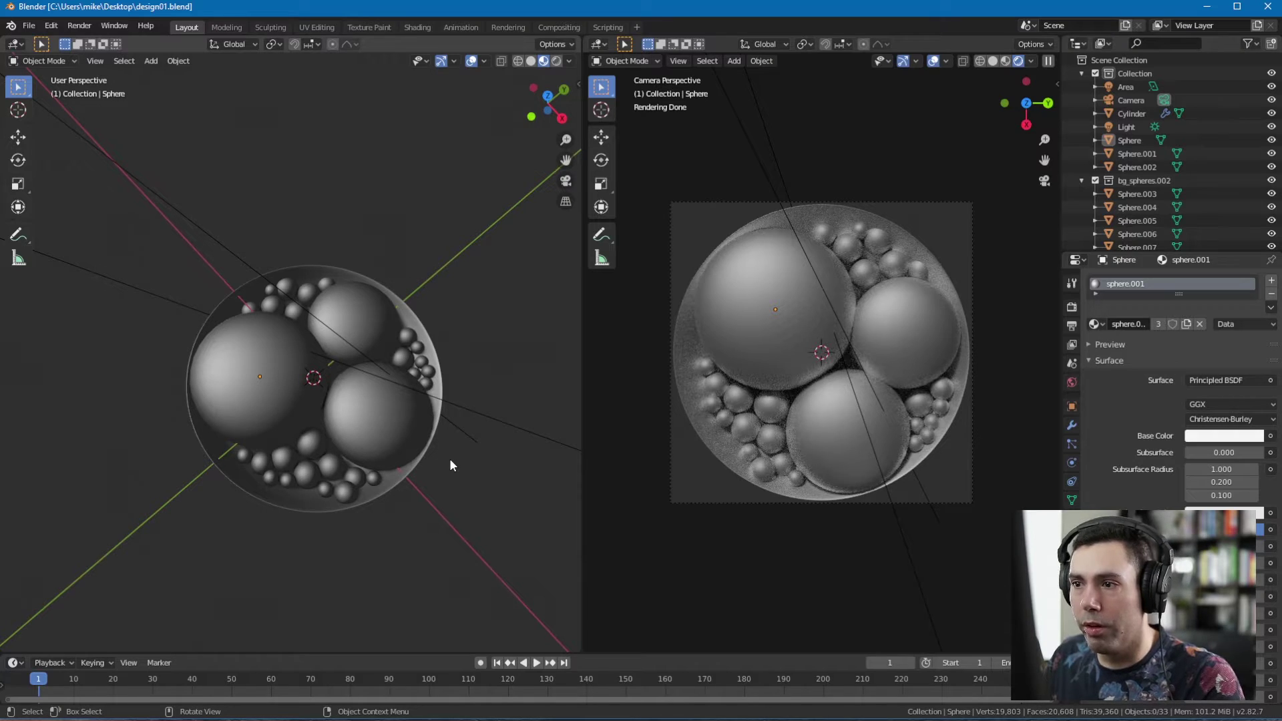
middle_click_drag(450, 465, 418, 509, "shift")
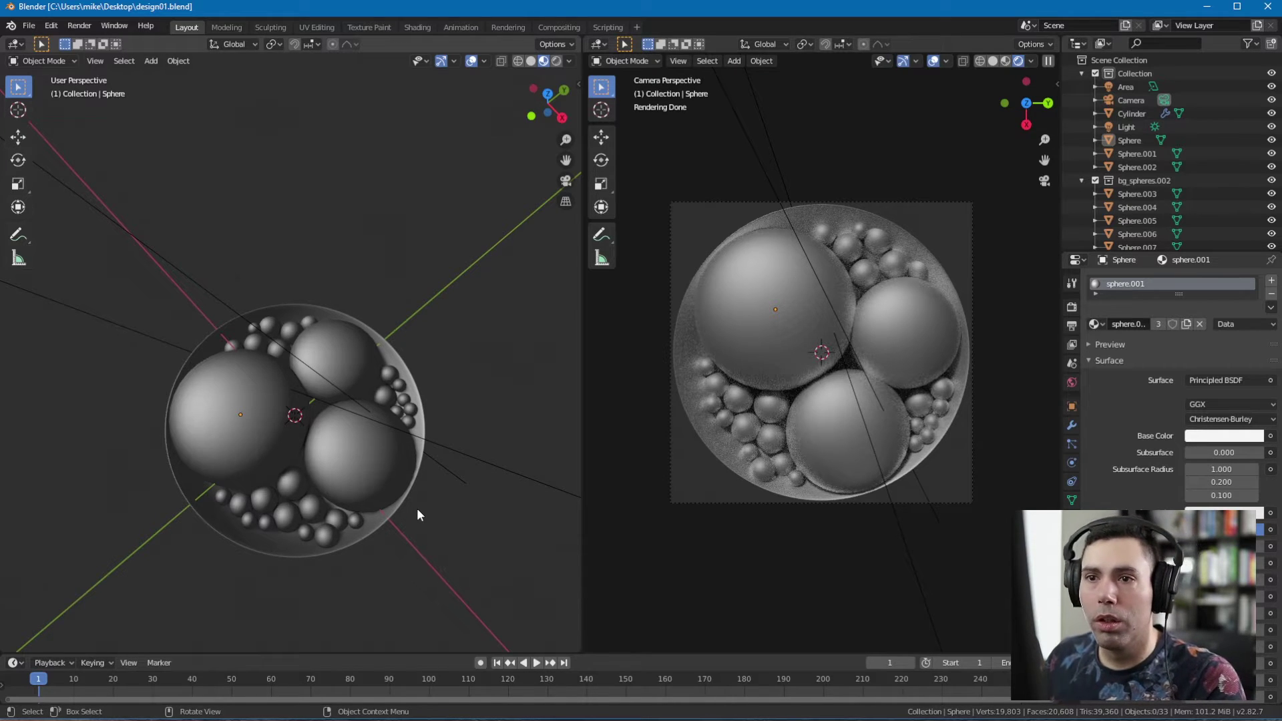
middle_click_drag(417, 509, 418, 485, "shift")
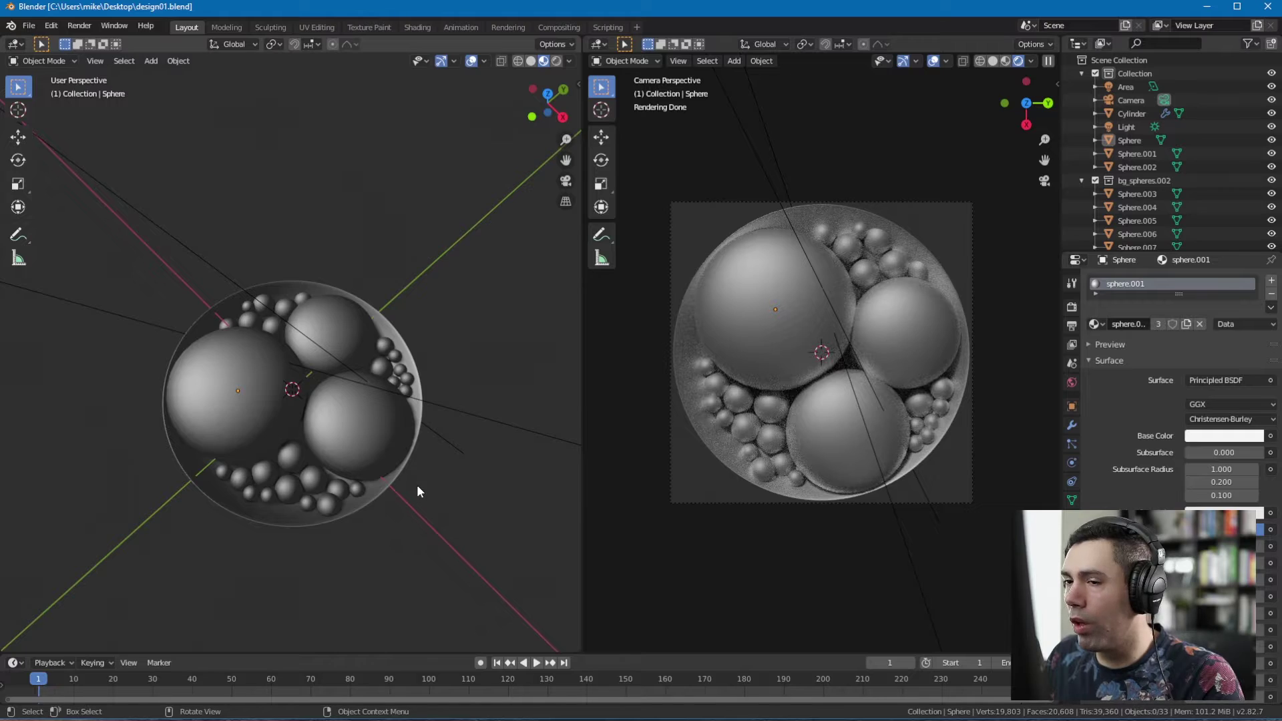
middle_click_drag(417, 485, 447, 504, "shift")
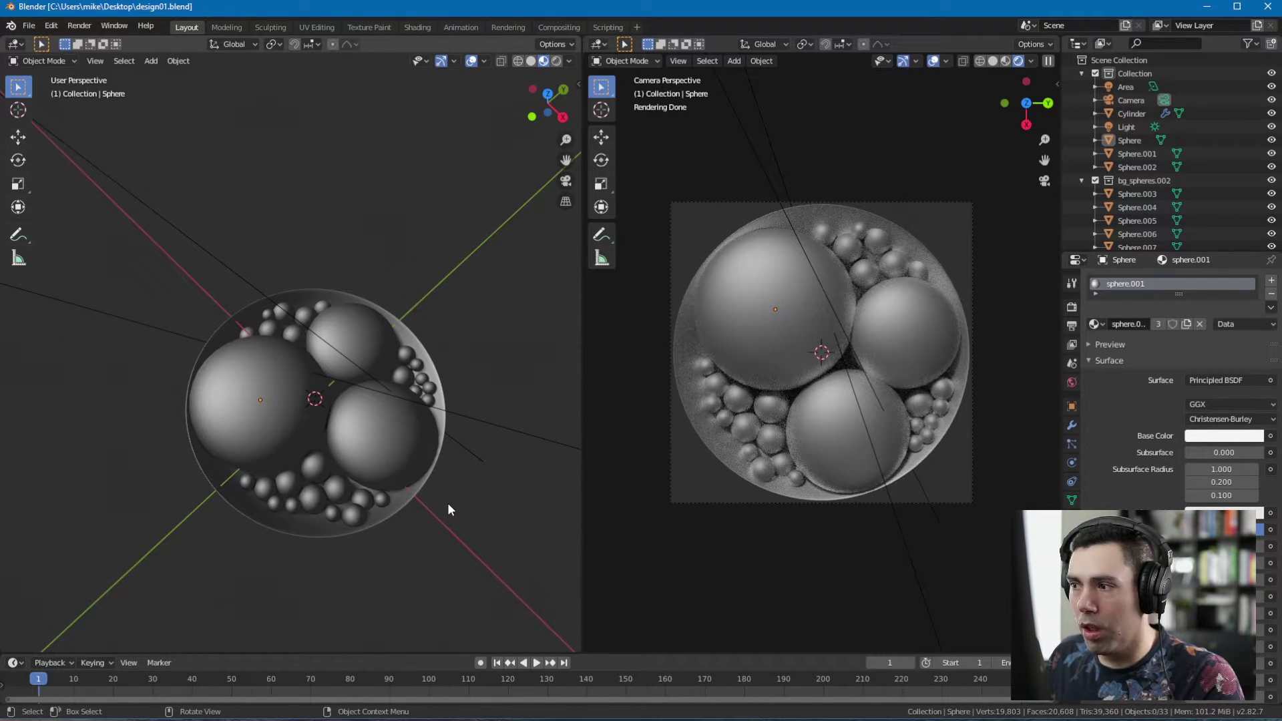
middle_click_drag(442, 475, 445, 509, "shift")
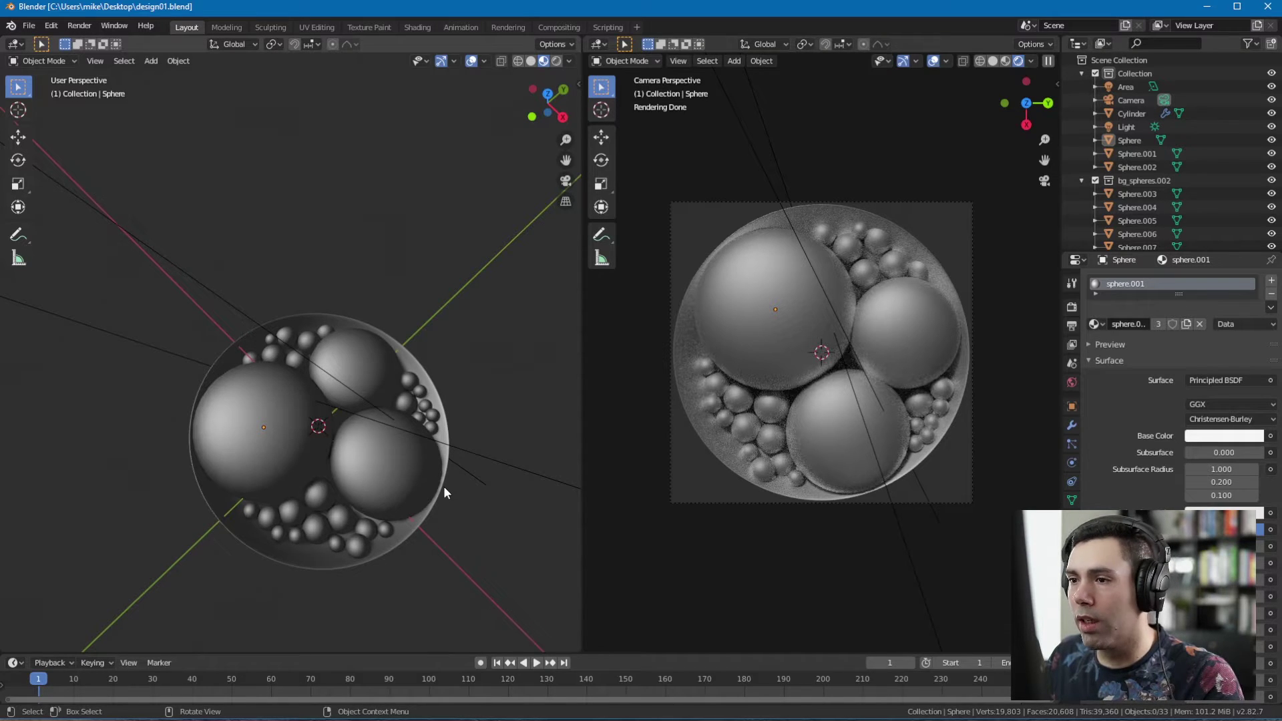
middle_click_drag(443, 486, 424, 450, "shift")
- Save the scene, switch to Photoshop and enlarge the canvas of 1.png to 1200 by 1200 px
key("ctrl+s")
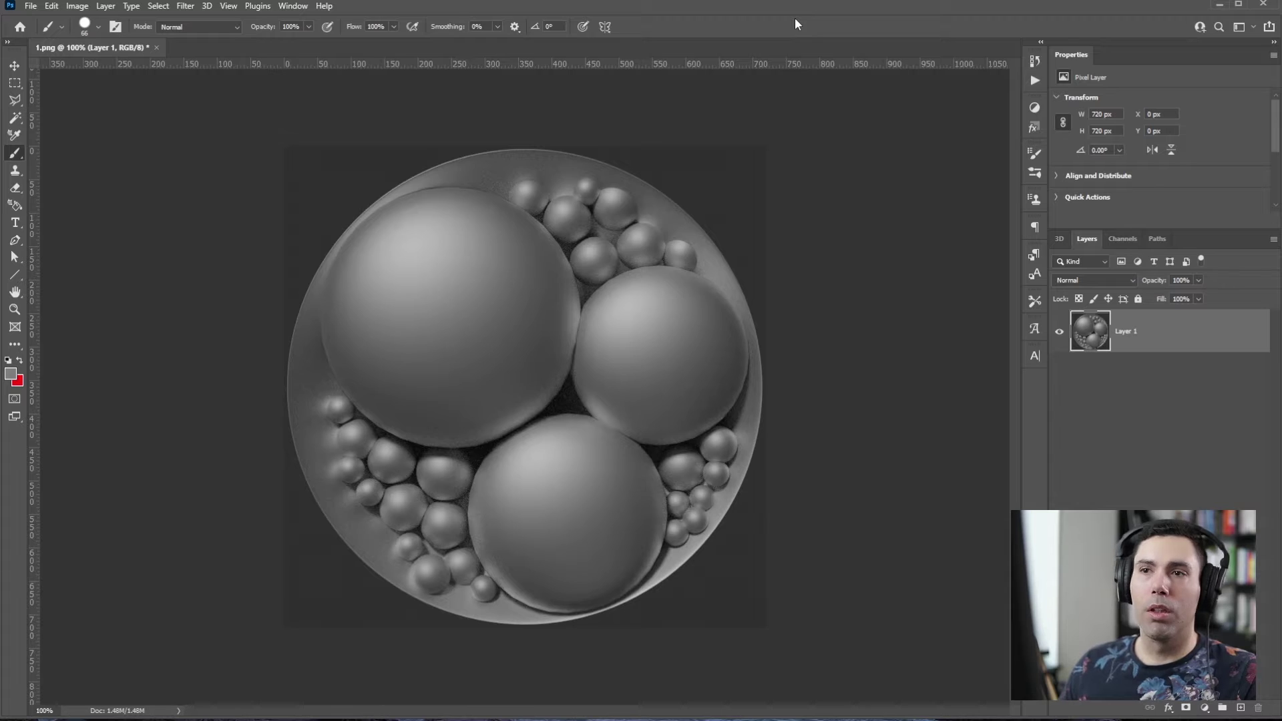
left_click(185, 6)
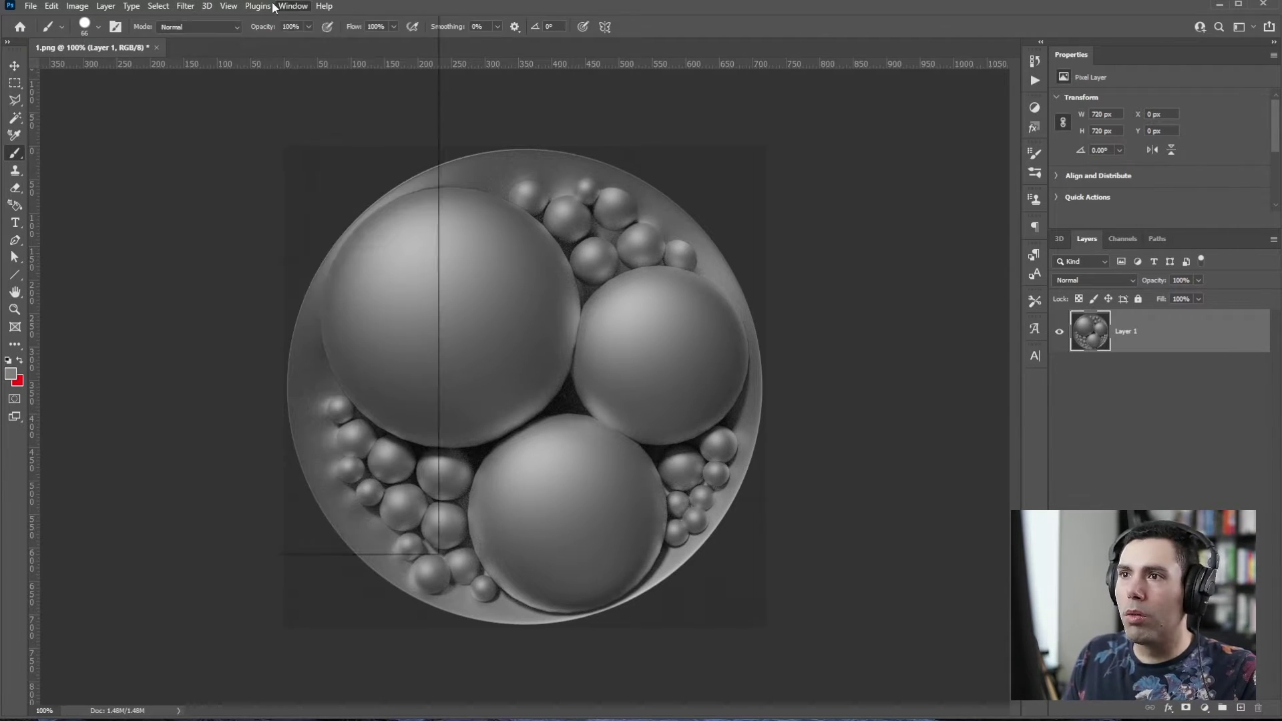
left_click(77, 6)
left_click(123, 118)
double_click(682, 212)
type("1200")
double_click(685, 234)
type("1200")
key("Return")
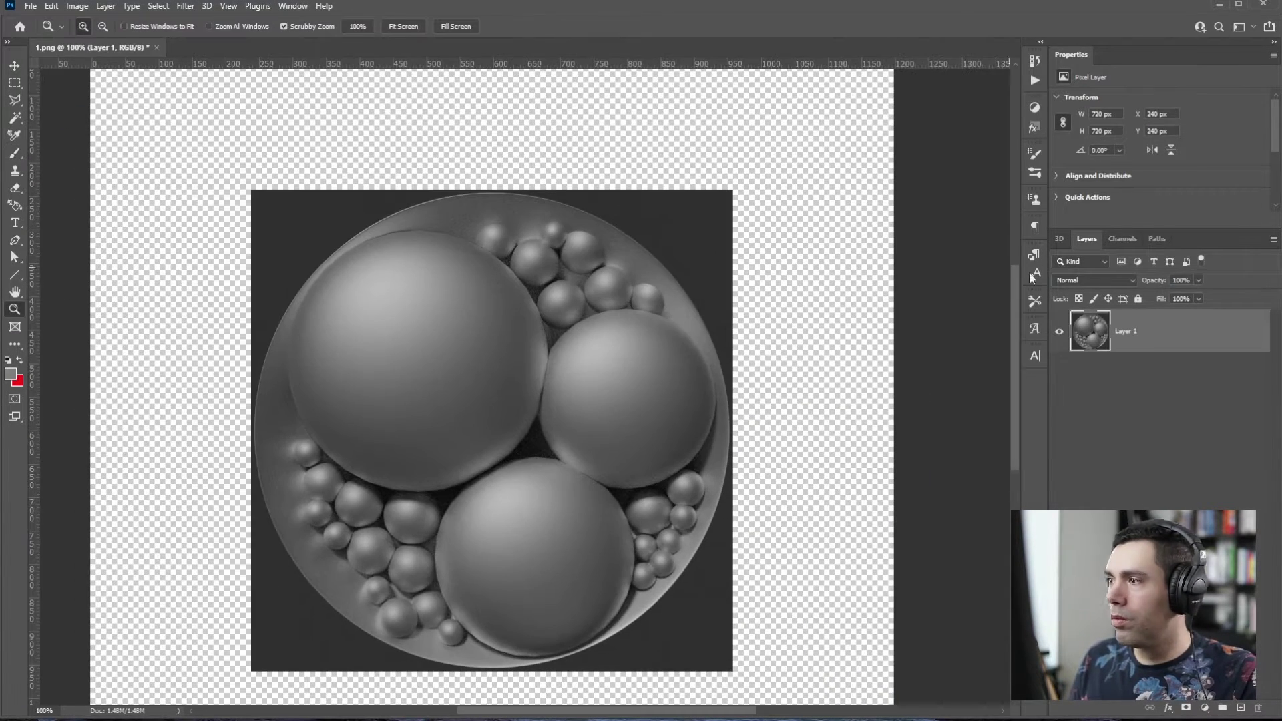
- Add a new layer beneath the render and fill it with light grey as the background
left_click(1240, 707, "ctrl")
key("g")
left_click(11, 374)
left_click_drag(968, 647, 935, 592)
key("Return")
left_click(832, 400)
- Mask Layer 1 so only the round base with its spheres remains over the grey background
left_click(1125, 331)
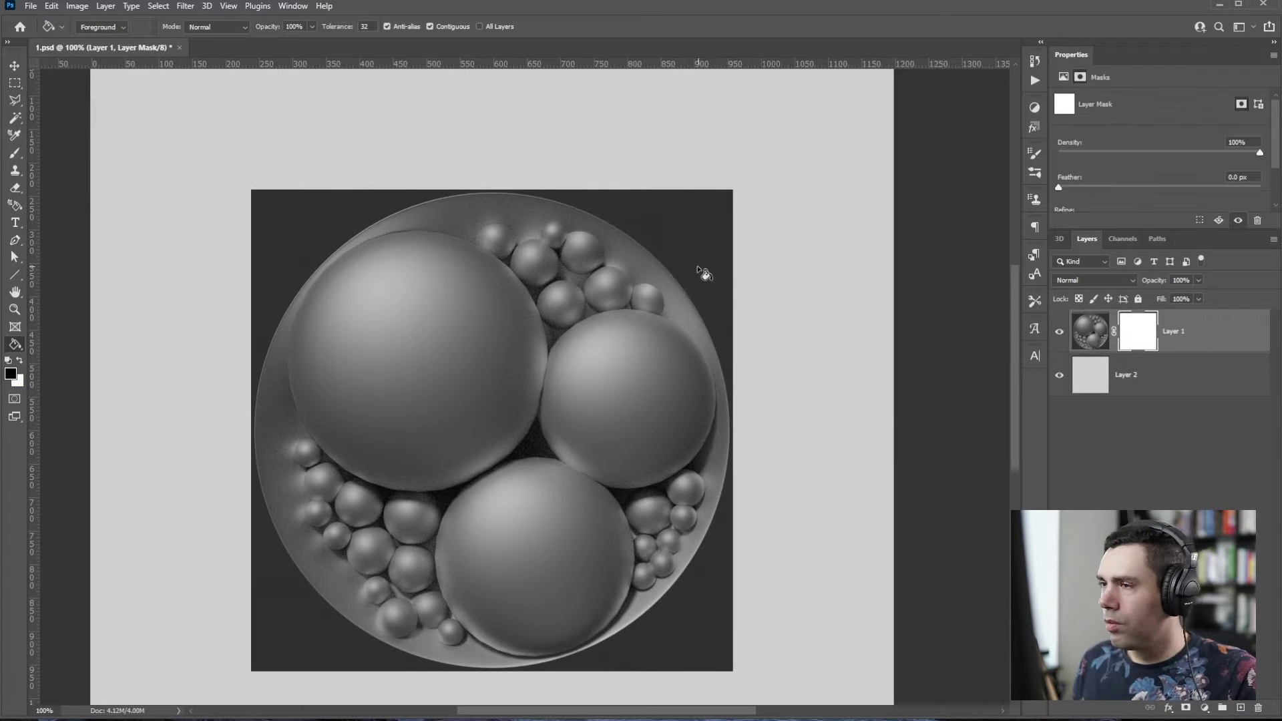
right_click(601, 272)
left_click(1277, 579)
- On a new layer, handwrite "FIX" beside the largest sphere with a curved arrow leading to its upper-left edge
key("b")
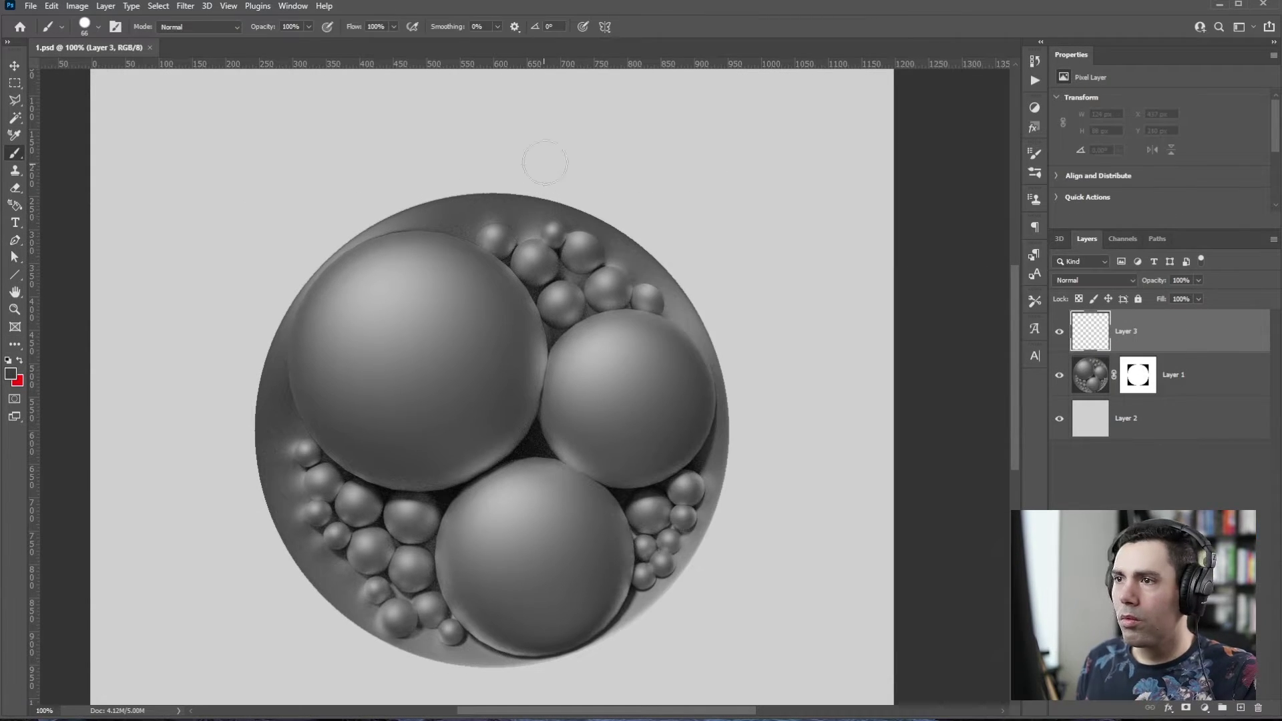
left_click_drag(208, 227, 202, 248)
left_click_drag(206, 229, 241, 245)
mouse_move(241, 233)
left_mouse_down()
mouse_move(227, 247)
mouse_move(328, 263)
left_mouse_up()
left_click_drag(300, 271, 318, 259)
- Handwrite the note "LIGHTEN UP A BIT" above the FIX note and underline it
left_click_drag(200, 172, 210, 179)
left_click_drag(215, 173, 231, 181)
left_click_drag(242, 167, 249, 178)
left_click_drag(253, 165, 286, 173)
left_click_drag(215, 191, 231, 195)
left_click_drag(257, 182, 283, 190)
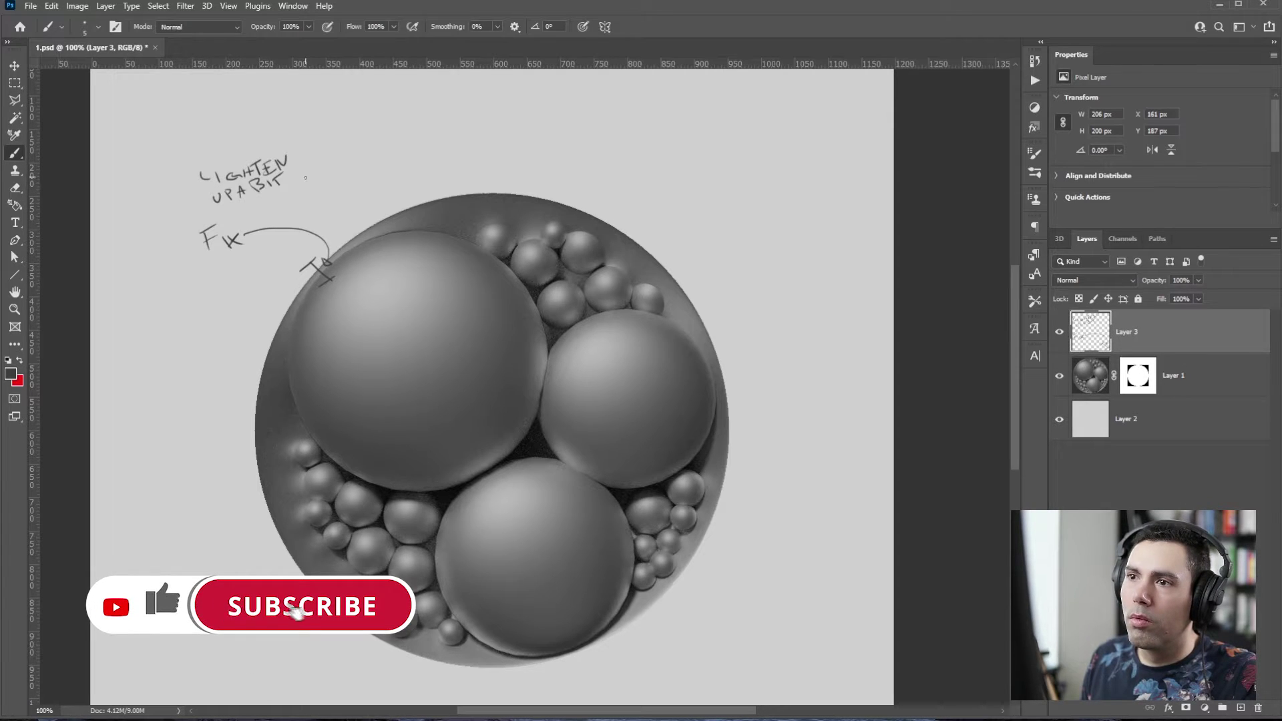
left_click_drag(207, 206, 323, 185)
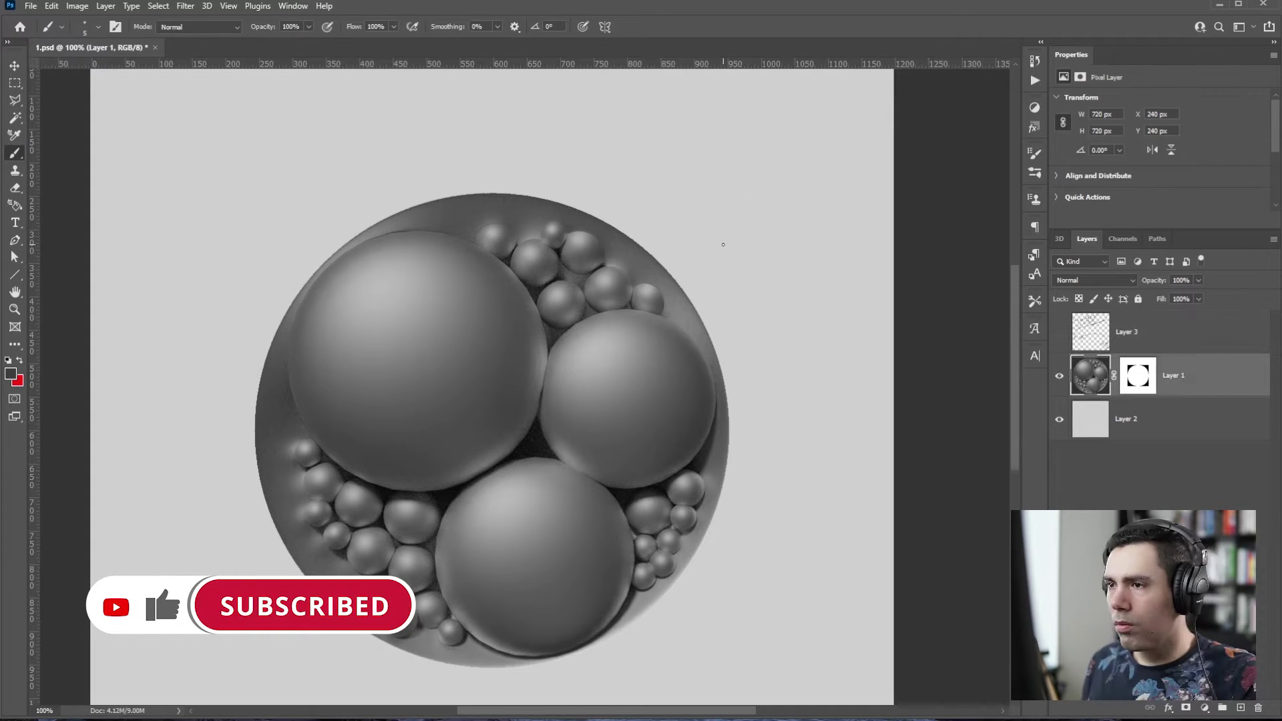
- Make an elliptical selection around the largest sphere on Layer 1 and contract the selection slightly
key("m")
mouse_move(287, 231)
left_mouse_down()
mouse_move(535, 420)
mouse_move(548, 494)
left_mouse_up()
left_click(158, 5)
mouse_move(201, 210)
left_click(80, 245)
key("Return")
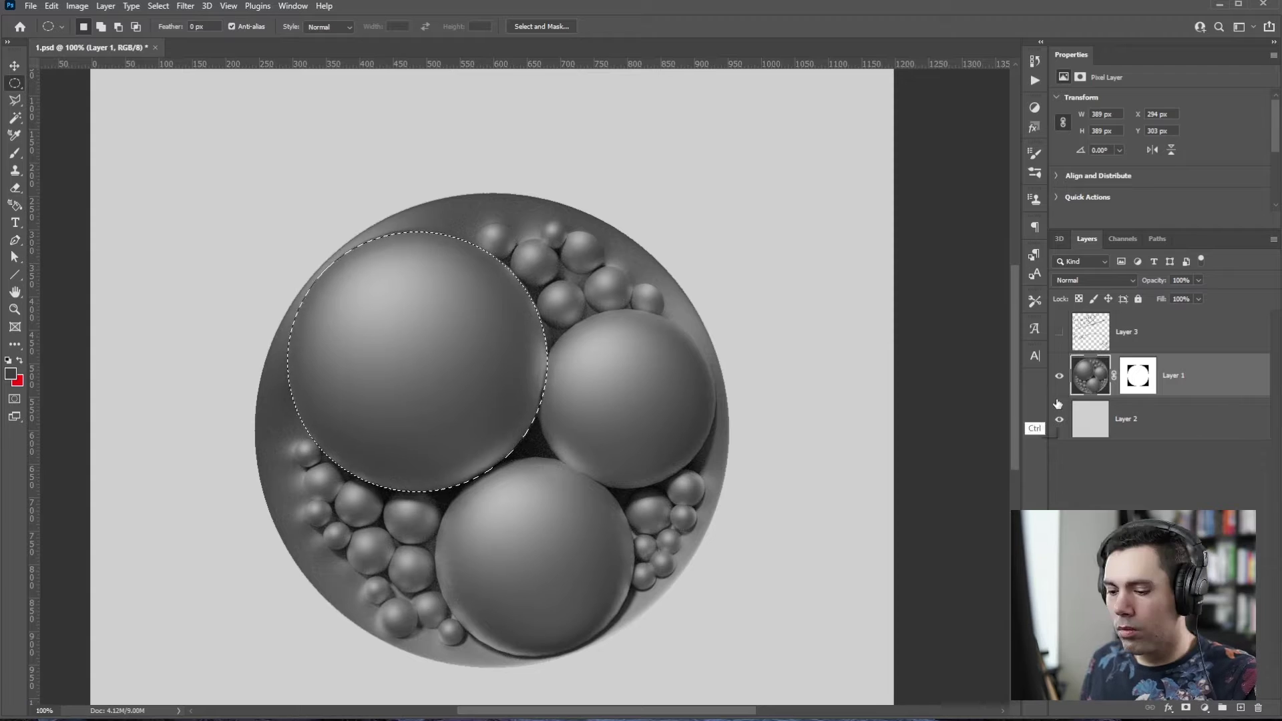
- Copy the selected largest sphere to a new layer and scale the copy to 103%
key("ctrl+j")
key("ctrl+t")
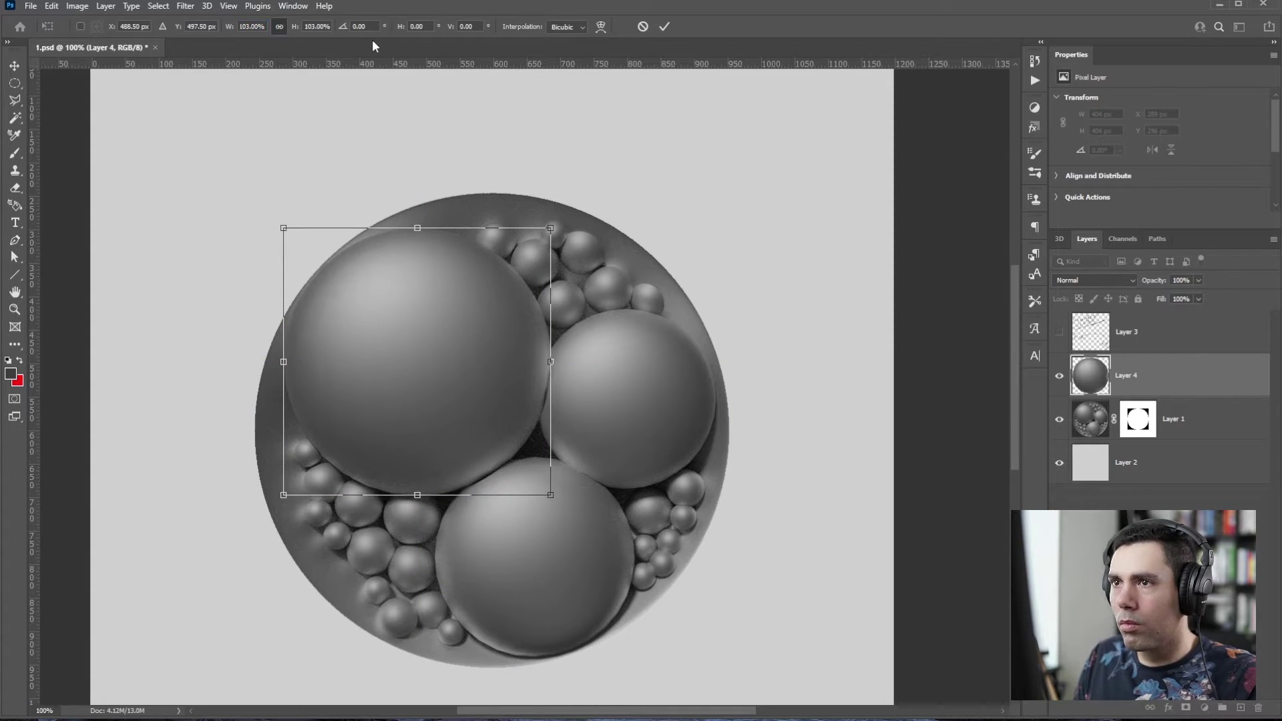
key("Return")
- Show the notes layer and handwrite "HIGHER EDGE FOR SHADOW" on it with an arrow to the base's upper edge
left_click(1059, 332)
key("b")
left_click(1135, 331)
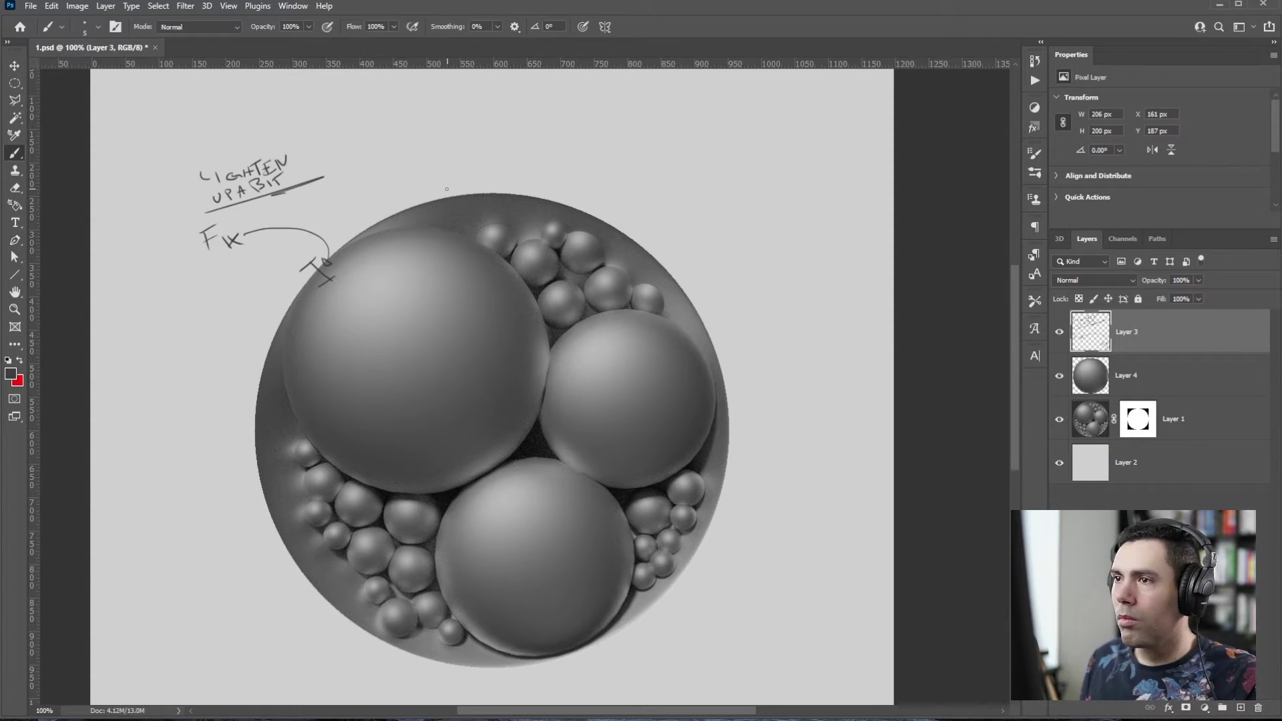
left_click_drag(469, 115, 470, 128)
left_click_drag(478, 113, 495, 124)
left_click_drag(507, 109, 511, 123)
mouse_move(529, 106)
left_mouse_down()
mouse_move(538, 115)
mouse_move(524, 130)
mouse_move(569, 123)
left_mouse_up()
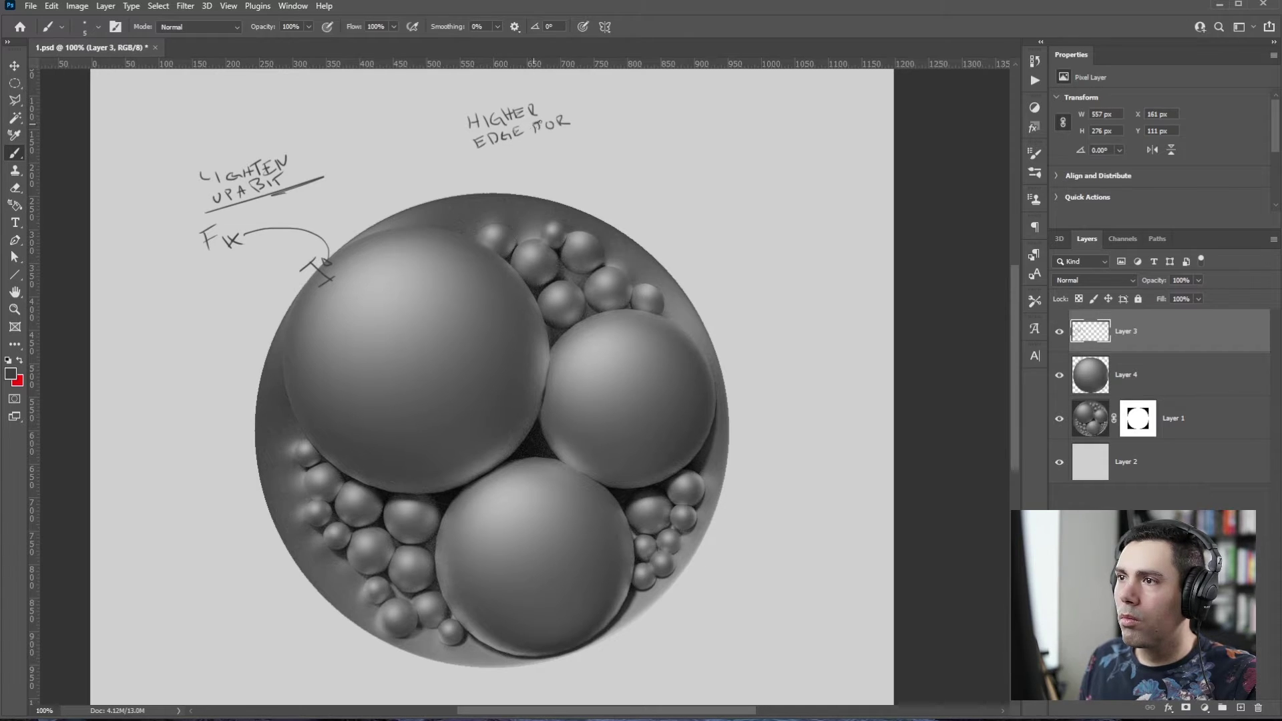
mouse_move(481, 161)
left_mouse_down()
mouse_move(556, 135)
mouse_move(441, 184)
mouse_move(452, 187)
left_mouse_up()
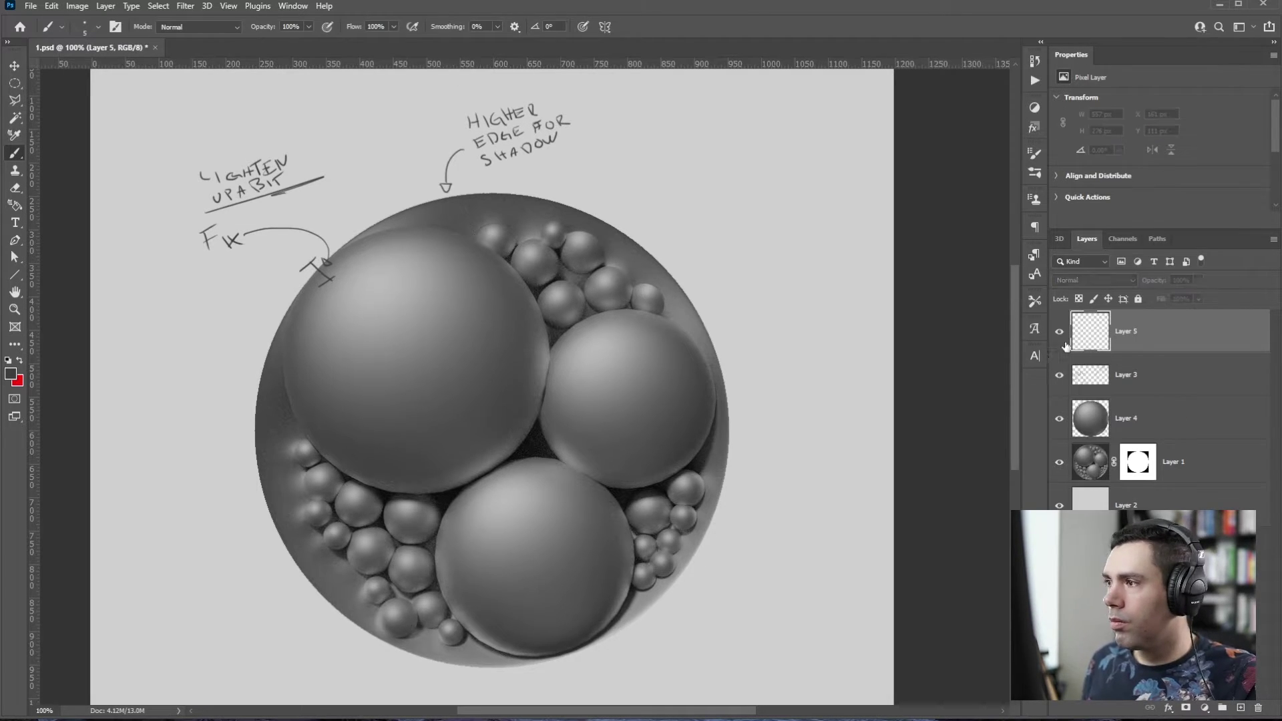
- Make an elliptical selection around the large sphere on the base's right side on Layer 1 and contract it slightly
left_click(1188, 418)
key("m")
left_click_drag(539, 307, 718, 487, "shift")
left_click(158, 6)
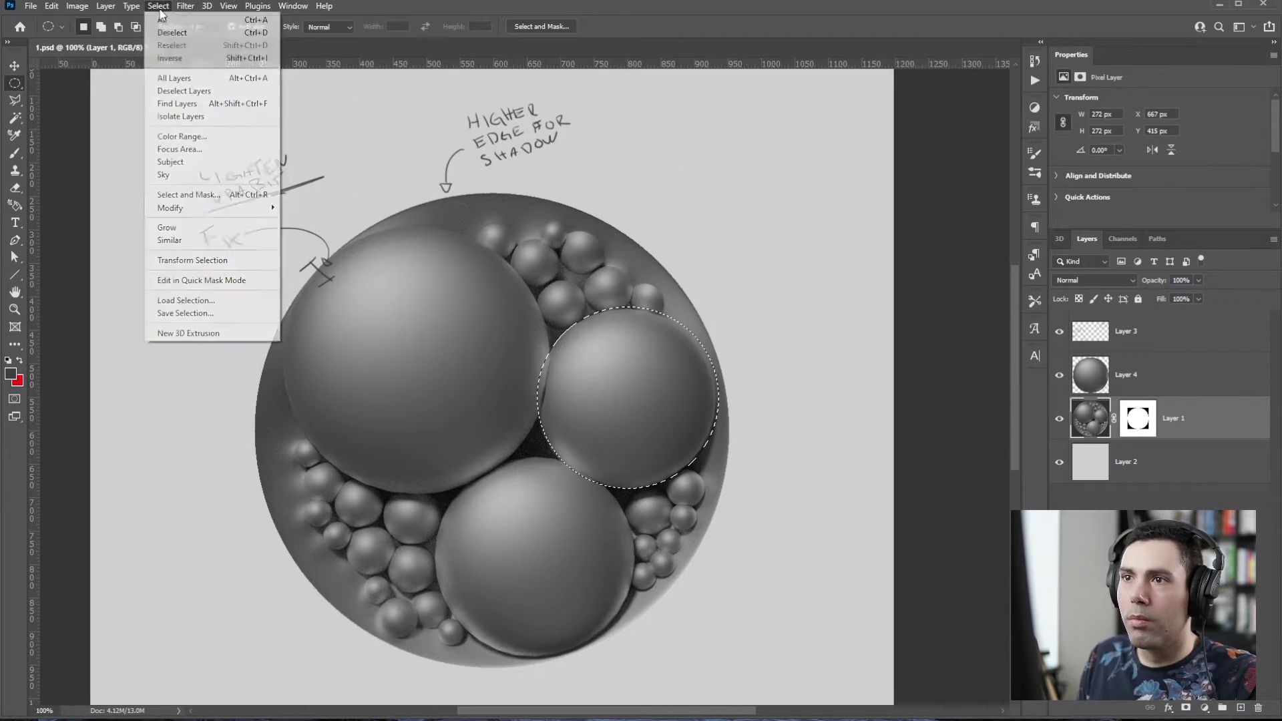
mouse_move(181, 207)
left_click(312, 247)
key("Return")
- Copy the selected right-hand sphere to a new layer and scale the copy up slightly
key("ctrl+j")
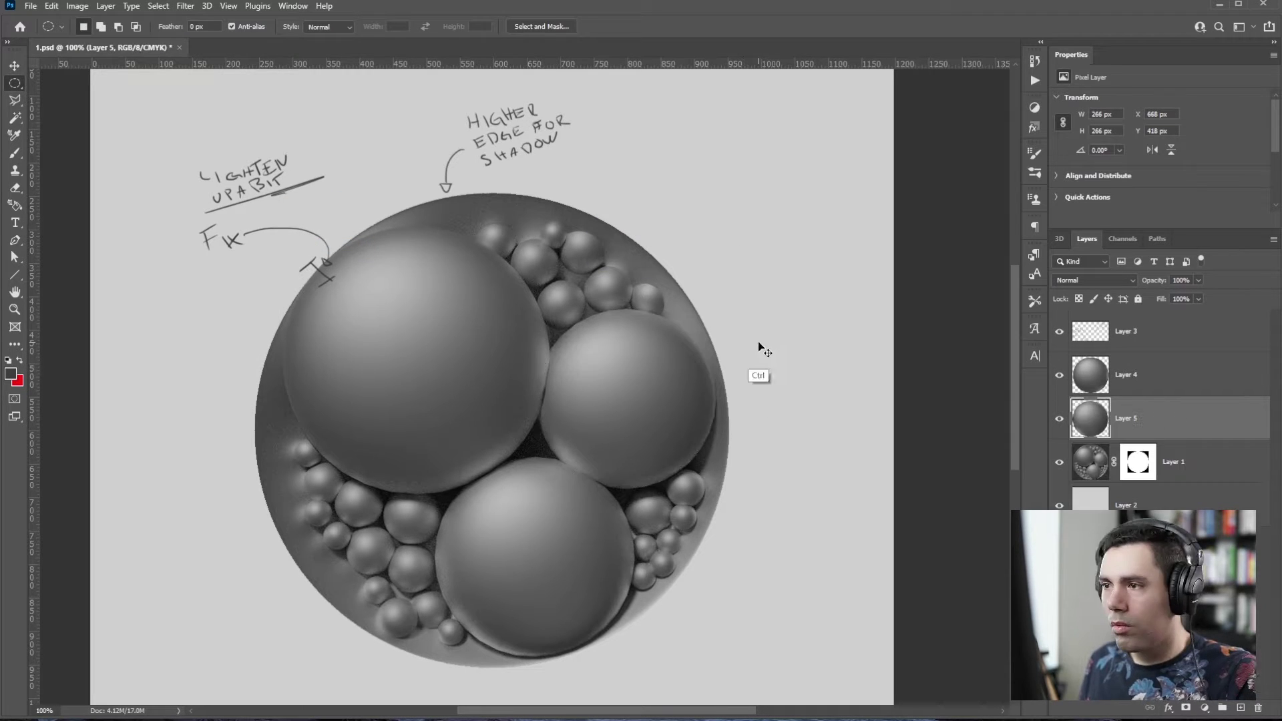
key("ctrl+t")
left_click_drag(224, 29, 403, 42)
left_click_drag(668, 412, 667, 412)
left_click(257, 6)
left_click_drag(229, 27, 399, 50)
key("Return")
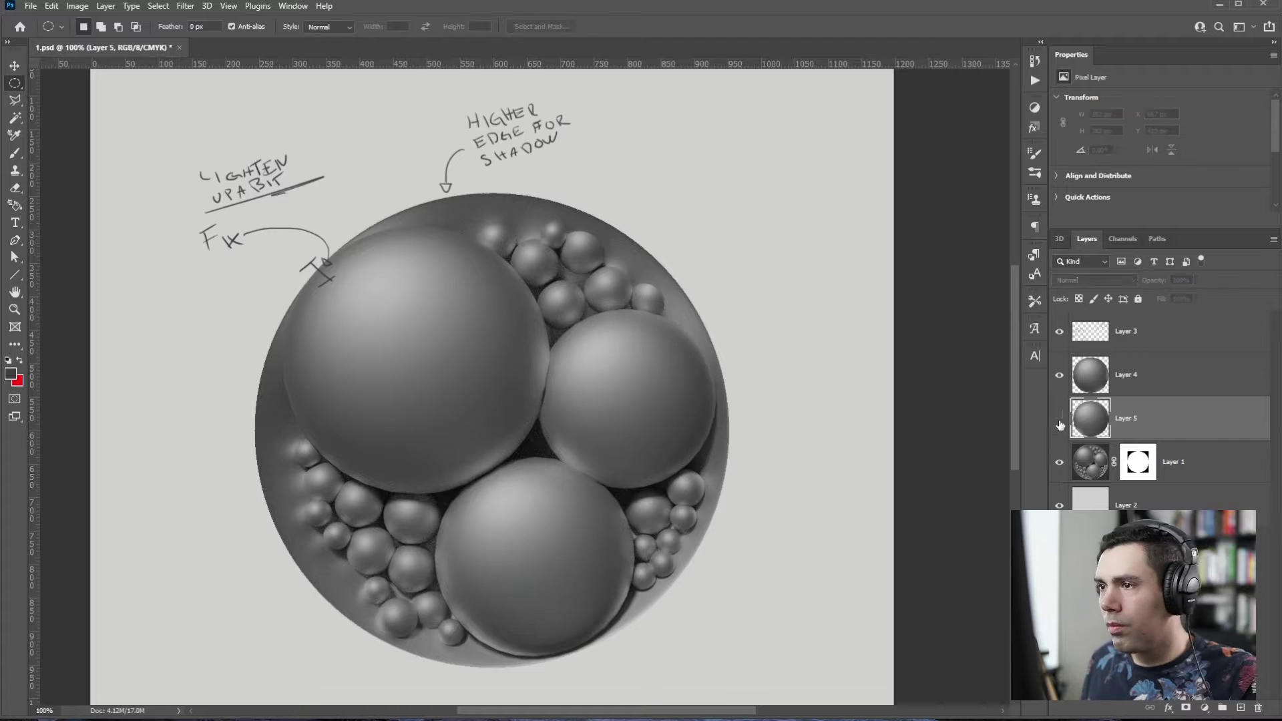
- Hide the notes layer and add a Curves adjustment above the sphere layers that brightens the image
key("ctrl+d")
key("alt+bracketright")
left_click(1059, 331)
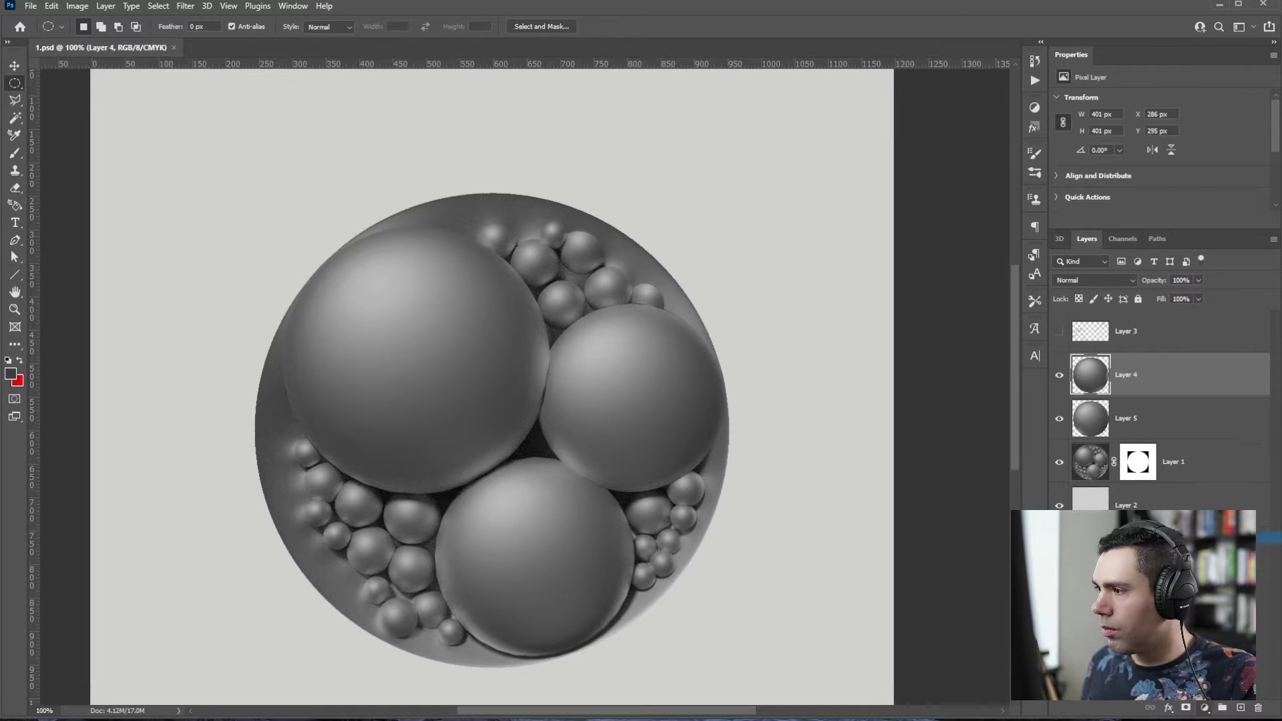
key("ctrl+m")
left_click_drag(1182, 230, 1155, 205)
- Group the sphere copies with the render layer and clip the Curves adjustment to that group
right_click(1212, 486)
left_click(1202, 529)
left_click(1201, 601, "shift")
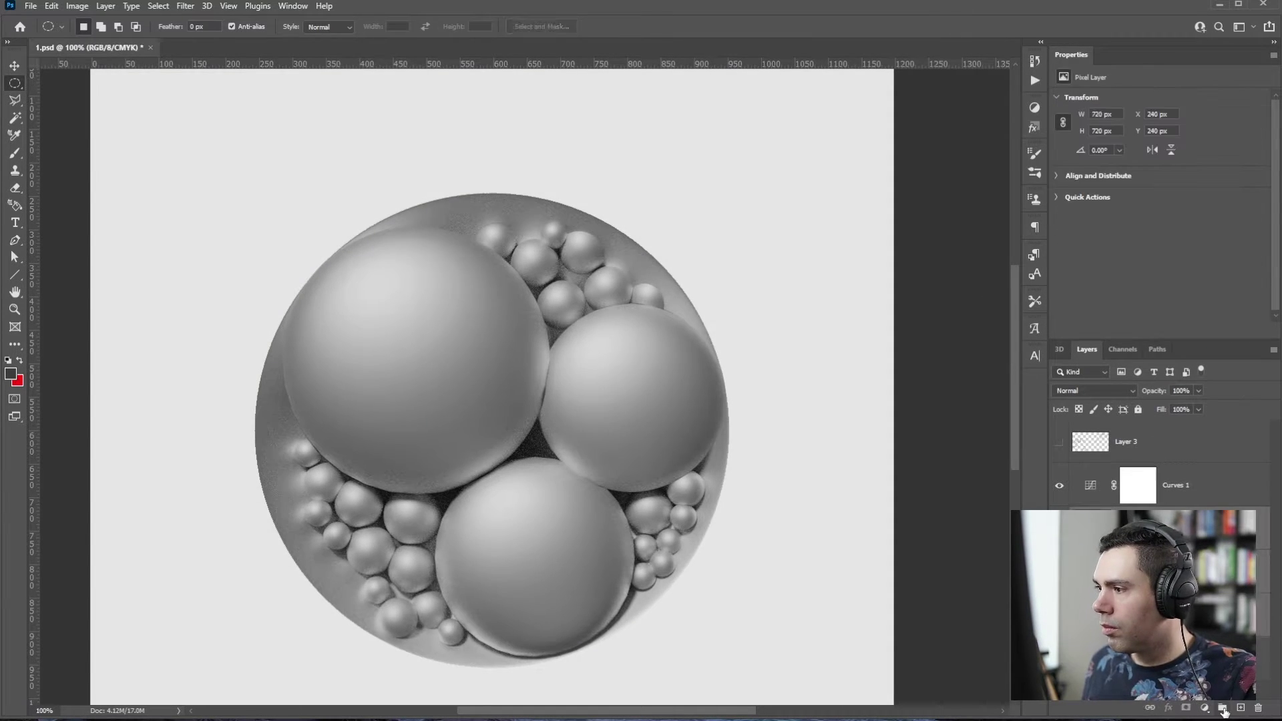
left_click(1223, 708)
right_click(1211, 485)
left_click(1261, 582)
- Reshape the Curves adjustment for more contrast by raising the highlights and lowering the shadows
left_click_drag(1158, 203, 1168, 183)
left_click_drag(1126, 245, 1127, 257)
left_click_drag(1168, 184, 1171, 189)
left_click(1089, 514)
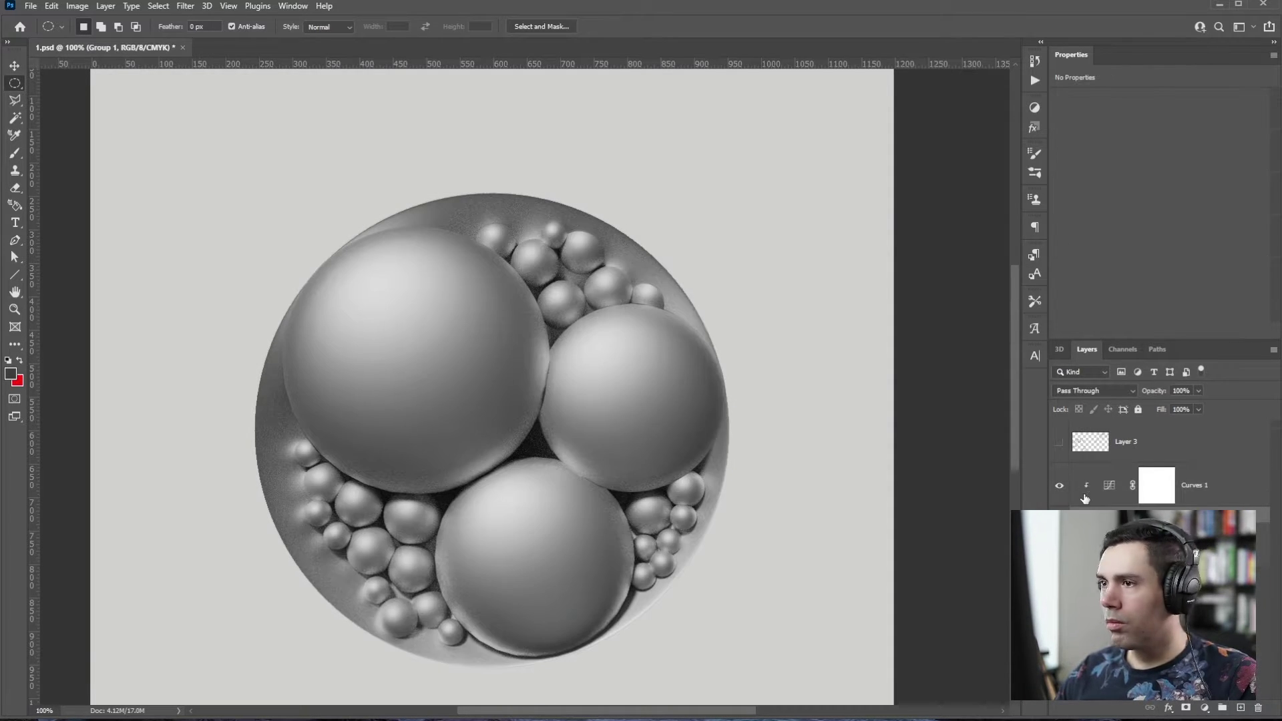
- Add a new layer above the first Curves adjustment and outline a closed pen path around the base's upper-left edge
left_click(1198, 494)
key("ctrl+shift+alt+n")
key("p")
left_click(259, 500)
left_click_drag(351, 315, 411, 249)
left_click(563, 179)
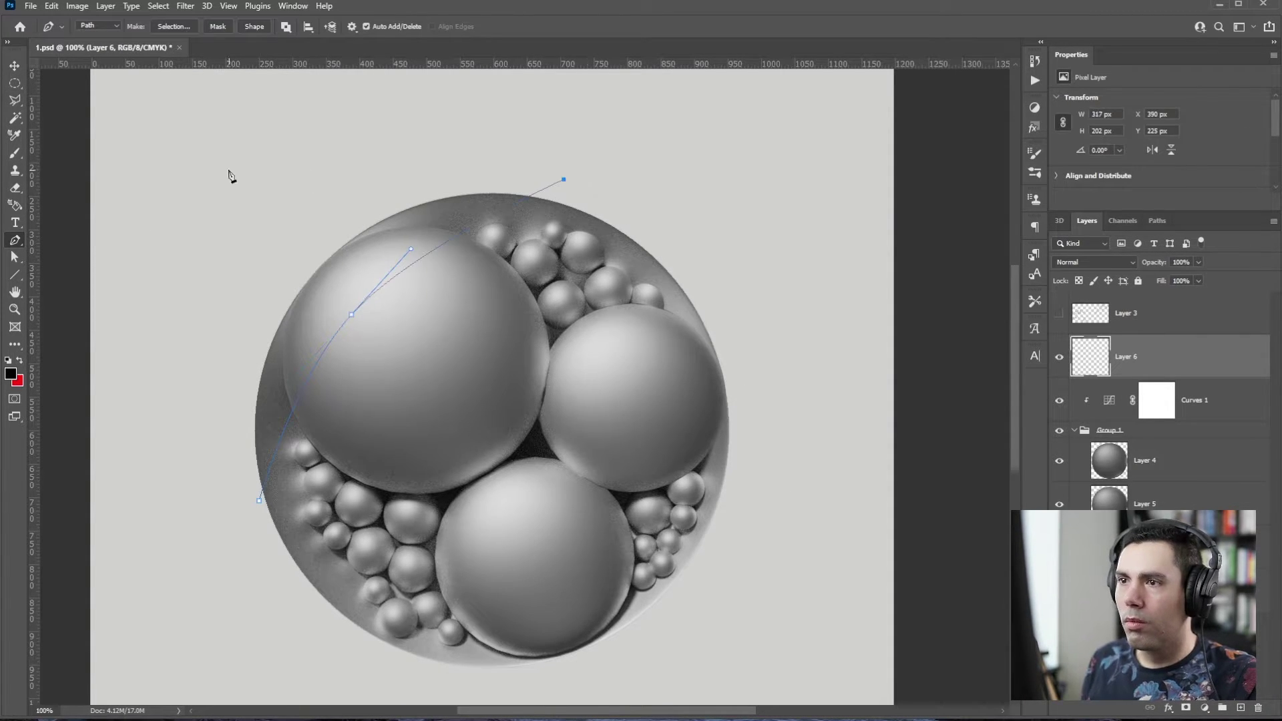
left_click(229, 168)
left_click(233, 500)
left_click(259, 501)
- Reshape the path's inner curve by shifting its middle anchor outward and extending its handles along the base's rim
key("a")
left_click_drag(351, 315, 367, 289)
left_click_drag(426, 227, 458, 217)
left_click_drag(367, 289, 352, 276)
left_click_drag(288, 333, 259, 358)
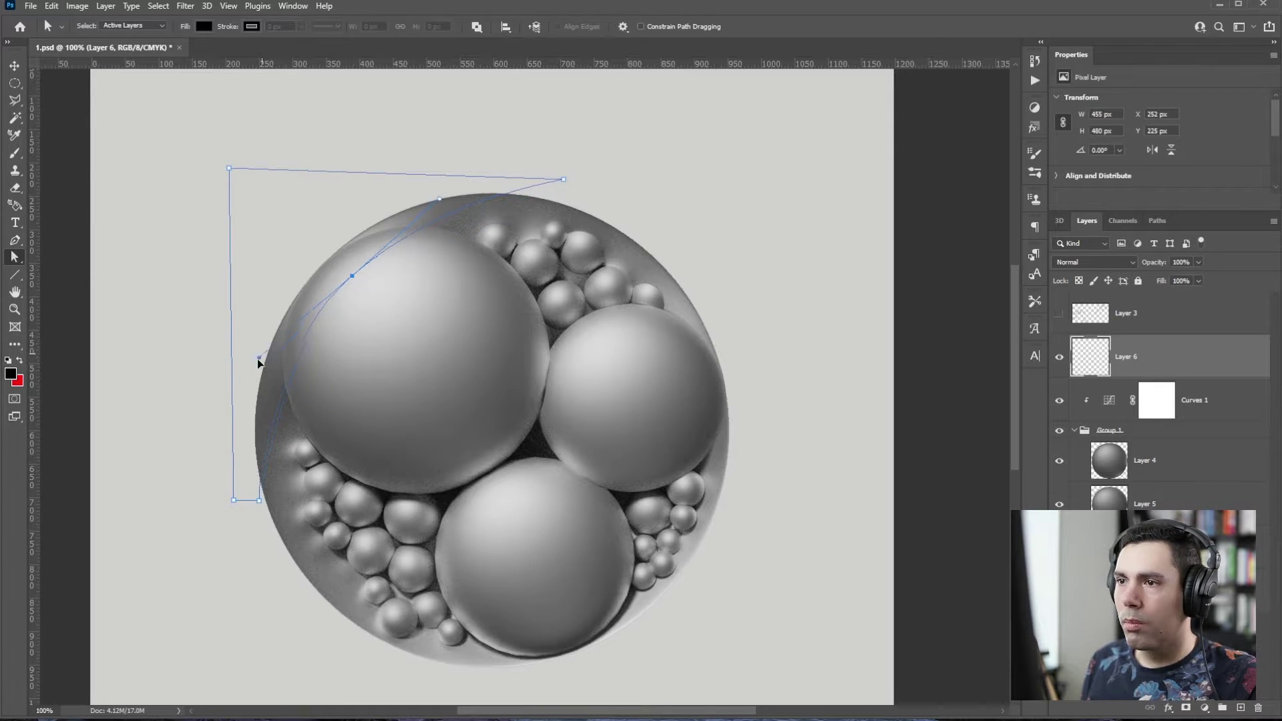
- Convert the path to a selection, fill it with black, and clip the layer to the sphere group
left_click(1157, 220)
key("v")
right_click(1085, 245)
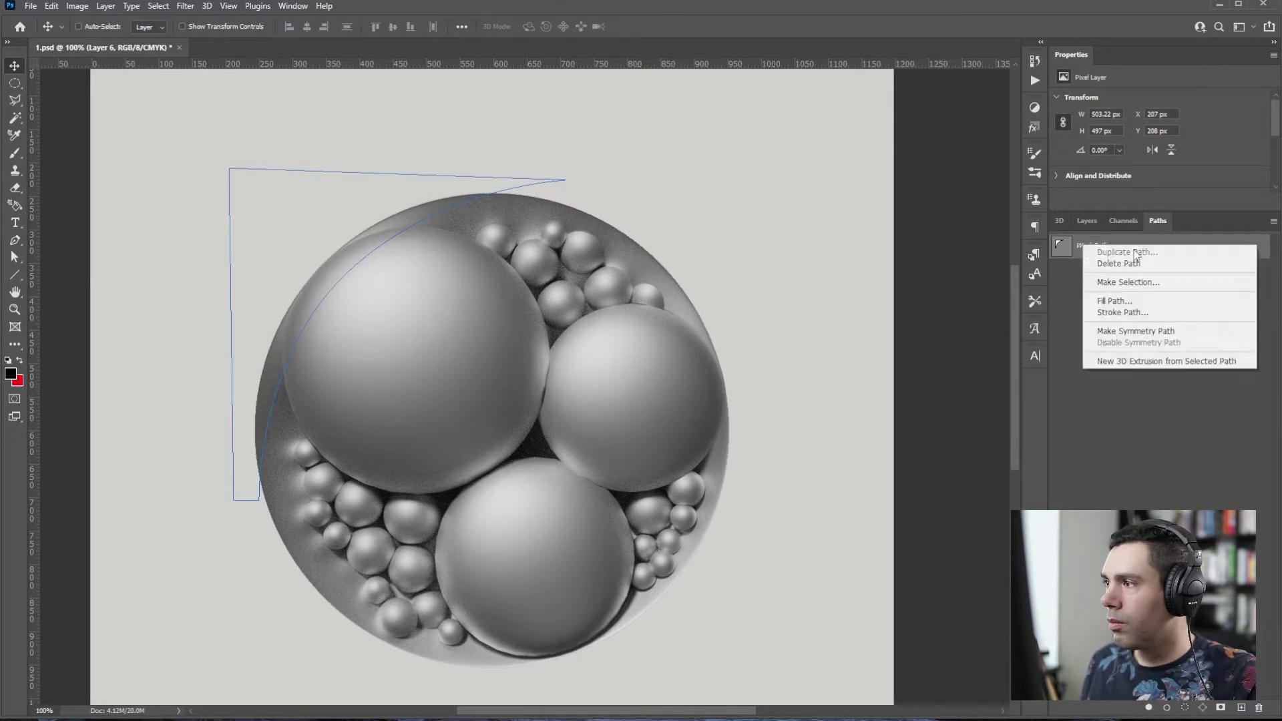
left_click(1129, 283)
key("Return")
left_click(1087, 221)
key("g")
left_click(294, 240)
key("ctrl+d")
right_click(1185, 354)
left_click(1215, 591)
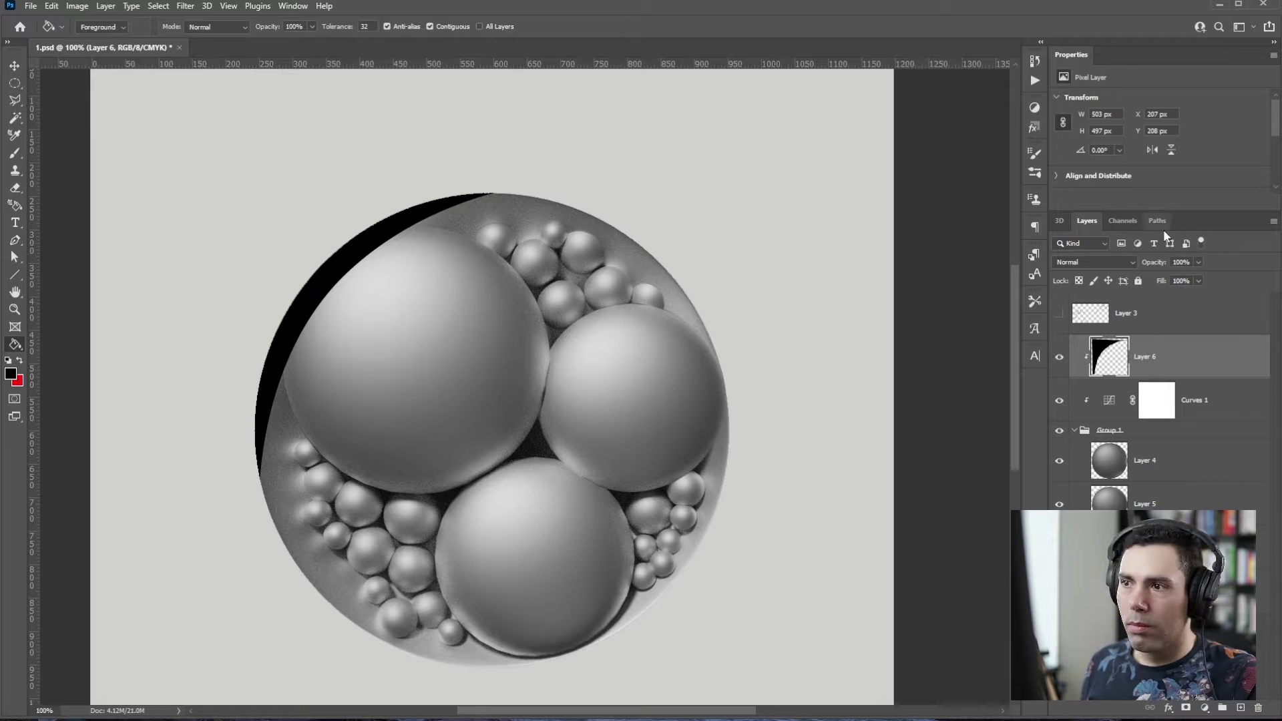
- Shift the black rim shape slightly inward, lower its opacity to 27%, and name its layer extra_shadow
key("v")
left_click_drag(400, 234, 411, 248)
left_click(1095, 262)
left_click(1167, 255)
left_click(1198, 262)
mouse_move(1202, 275)
left_mouse_down()
mouse_move(1151, 274)
mouse_move(1207, 278)
left_mouse_up()
left_click(1098, 263)
left_click(1077, 273)
left_click(1197, 262)
left_click(1175, 313)
left_click(1173, 354)
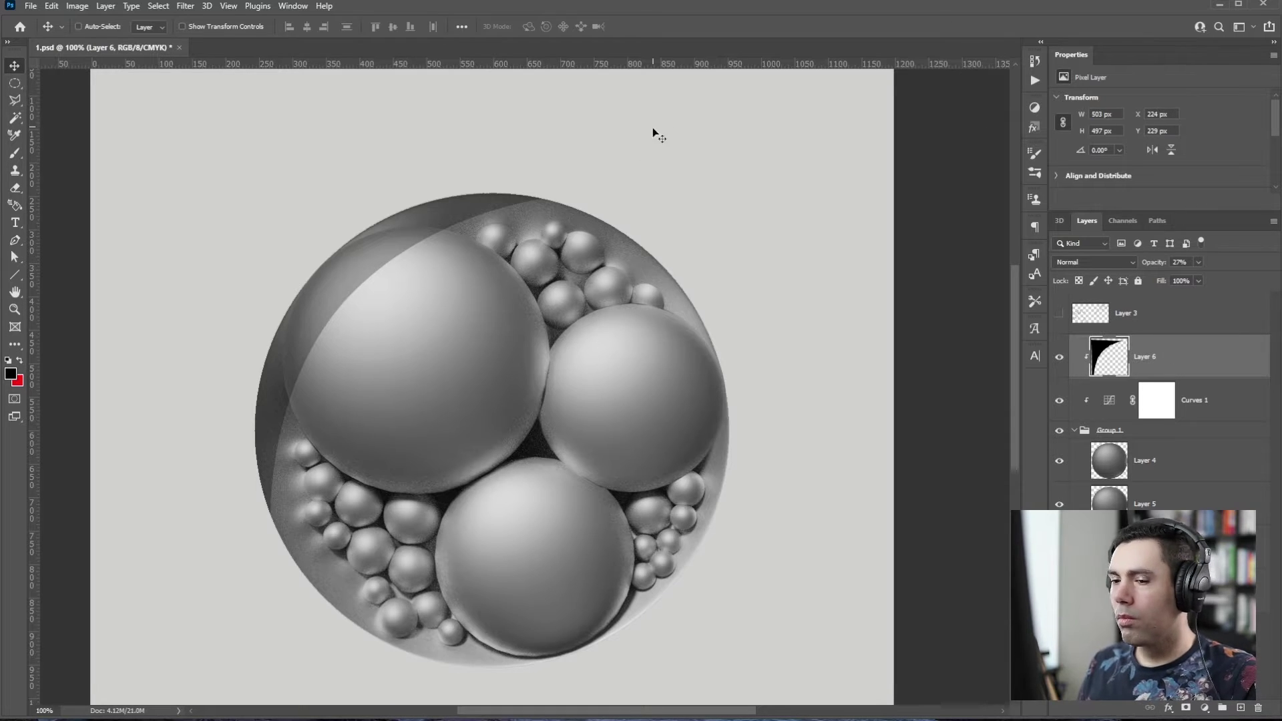
double_click(1165, 358)
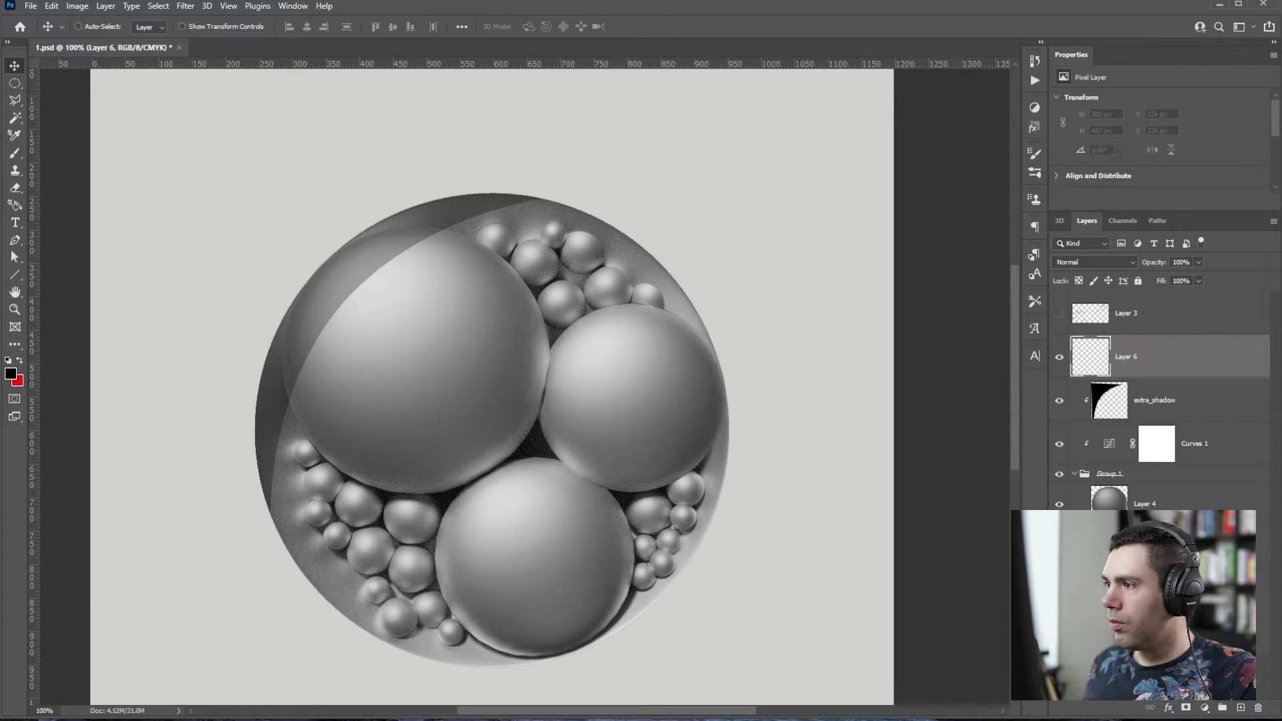
- Fill the new layer above extra_shadow with blue and set its blend mode to Color
key("g")
key("alt+BackSpace")
left_click(1095, 263)
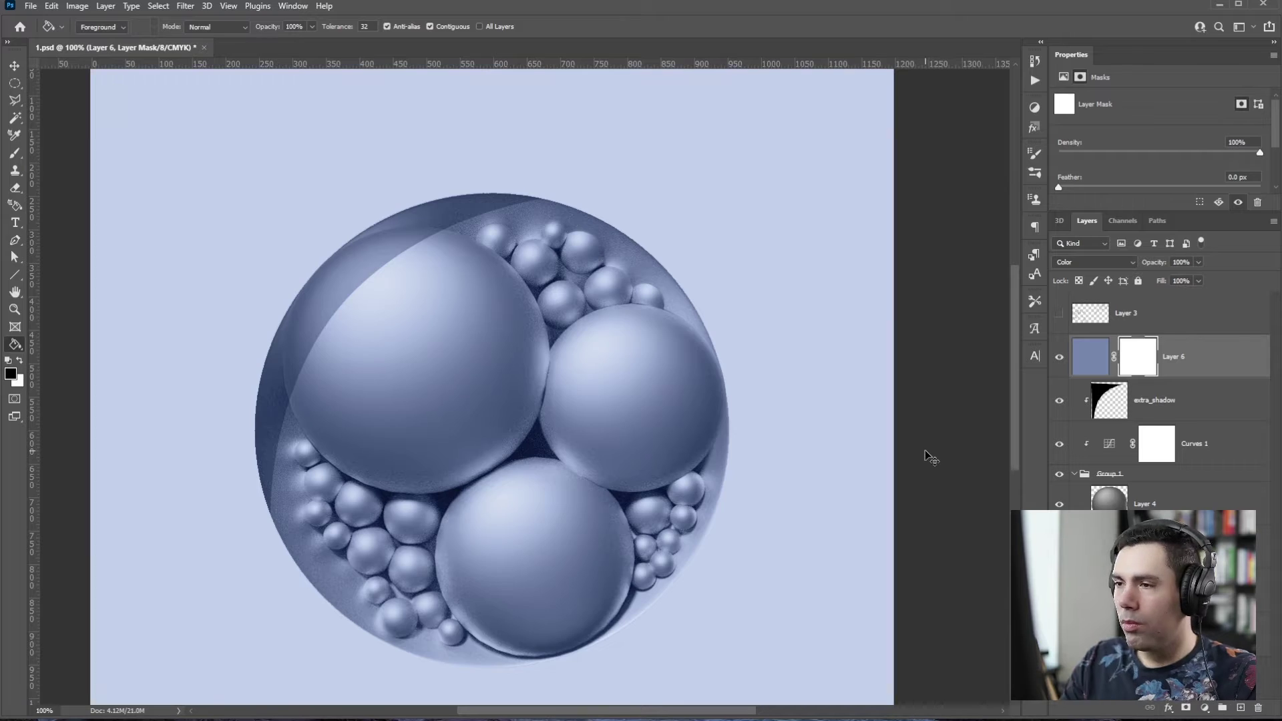
- Mask the blue color layer so it tints only the spheres, and shift its hue to teal with Hue/Saturation
key("ctrl+i")
key("b")
right_click(427, 317)
key("Escape")
mouse_move(347, 281)
left_mouse_down()
mouse_move(386, 287)
mouse_move(327, 399)
mouse_move(421, 478)
mouse_move(528, 501)
mouse_move(642, 314)
mouse_move(313, 450)
mouse_move(651, 570)
mouse_move(427, 580)
left_mouse_up()
key("x")
right_click_drag(718, 318, 697, 318, "alt")
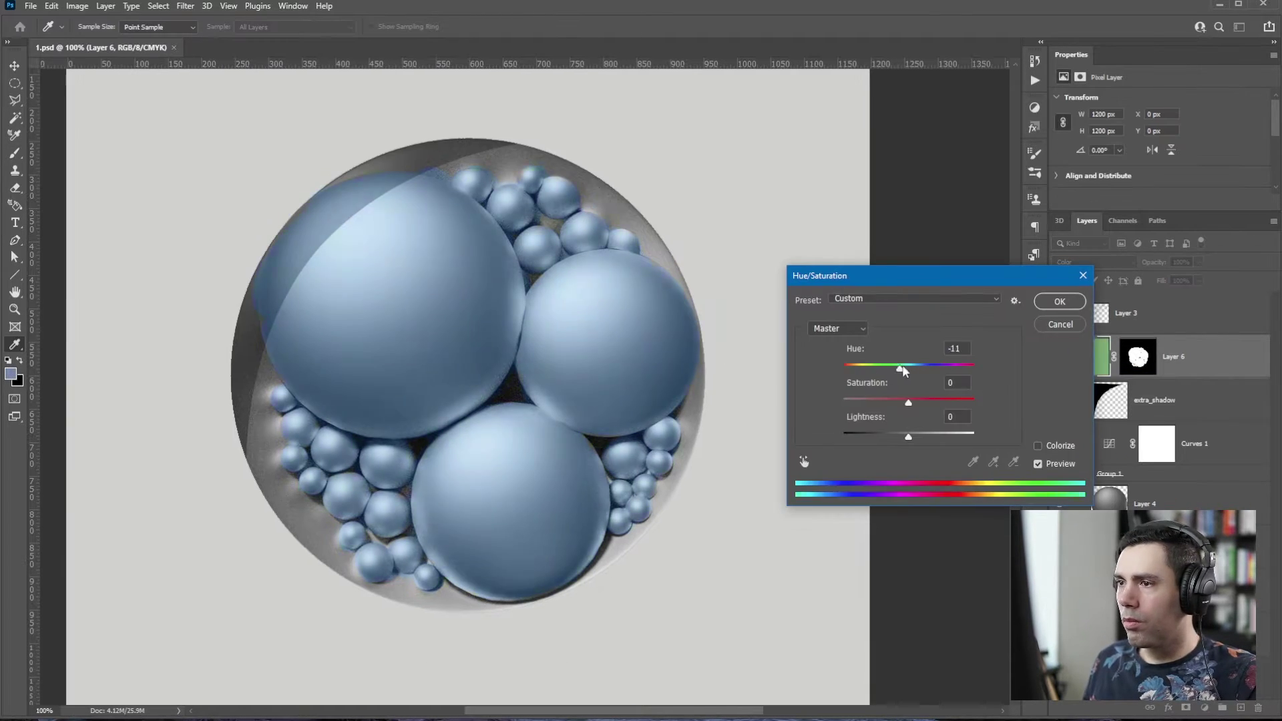
left_click_drag(902, 364, 859, 370)
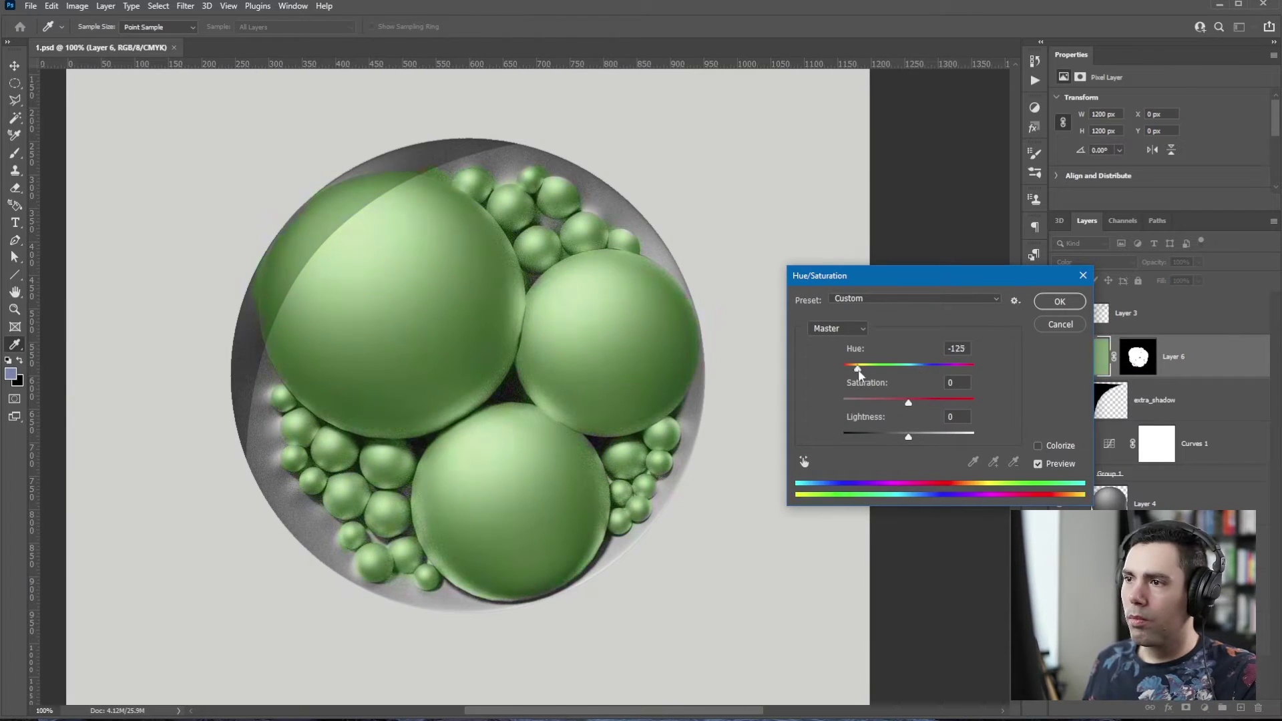
key("Escape")
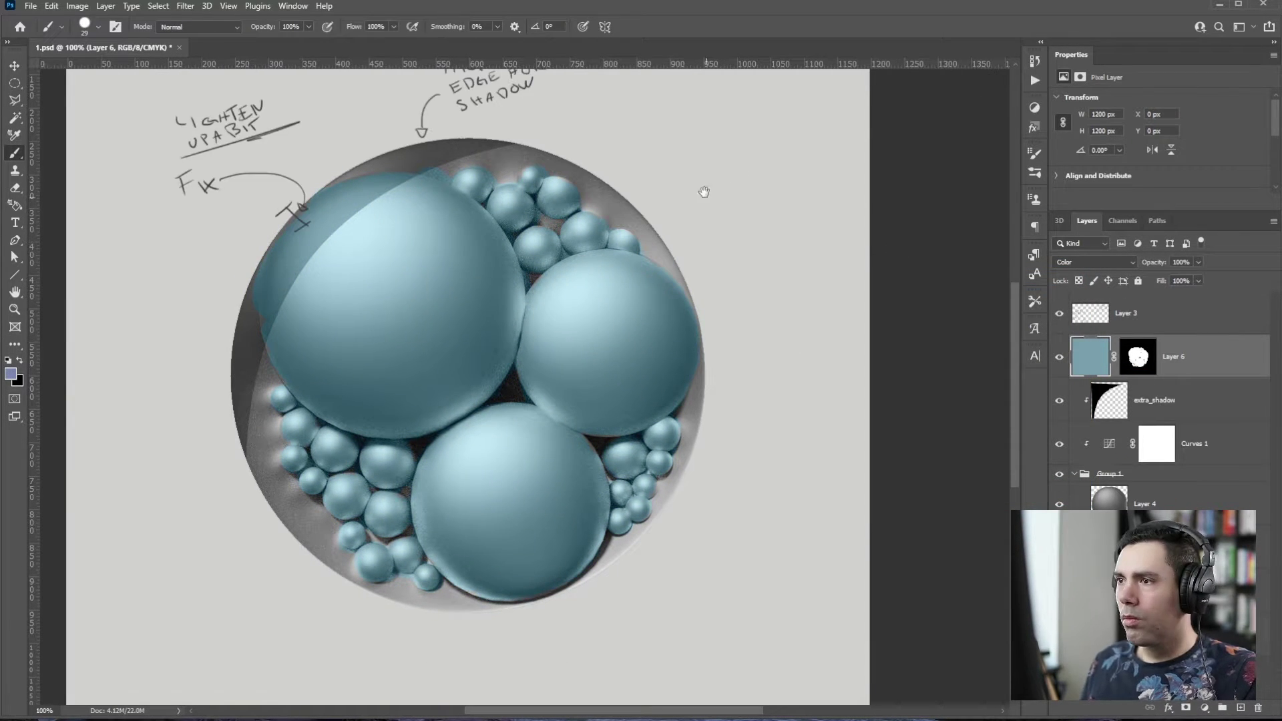
- Handwrite a DARKER note with an arrow to the base's upper-right area on the notes layer, and hide that layer
right_click(296, 354)
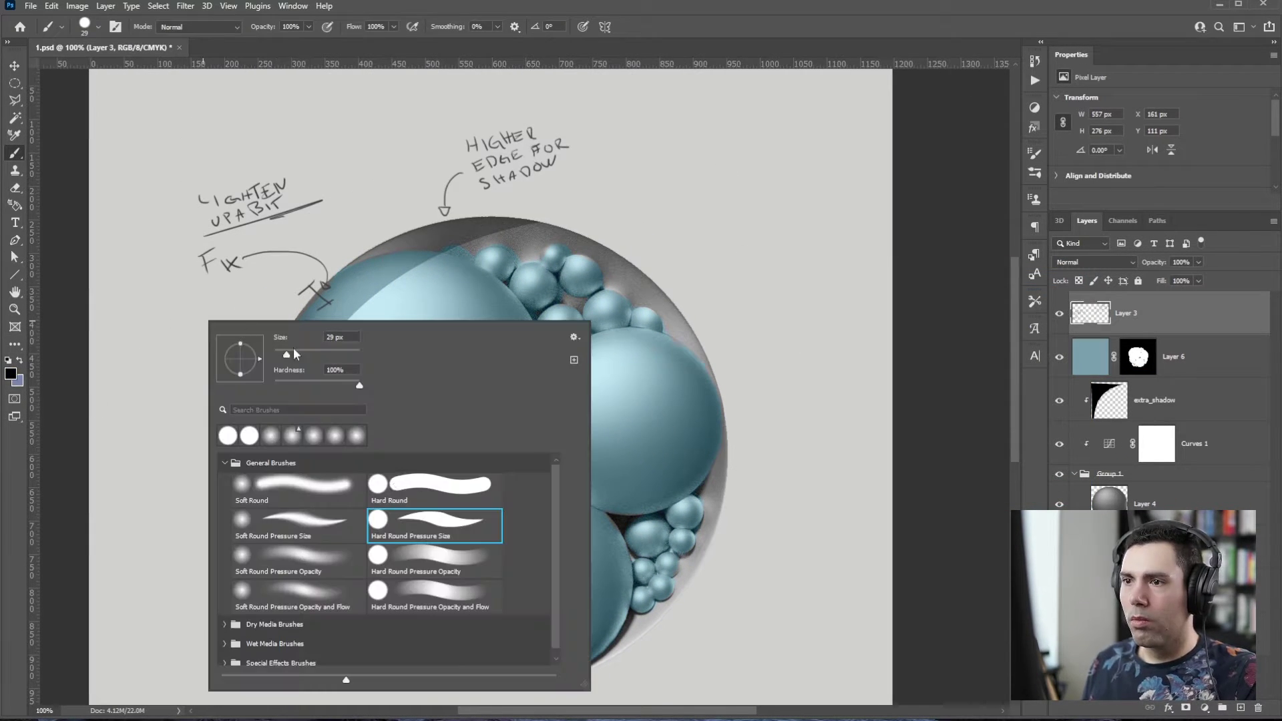
left_click_drag(290, 354, 276, 354)
key("Return")
left_click_drag(652, 173, 729, 174)
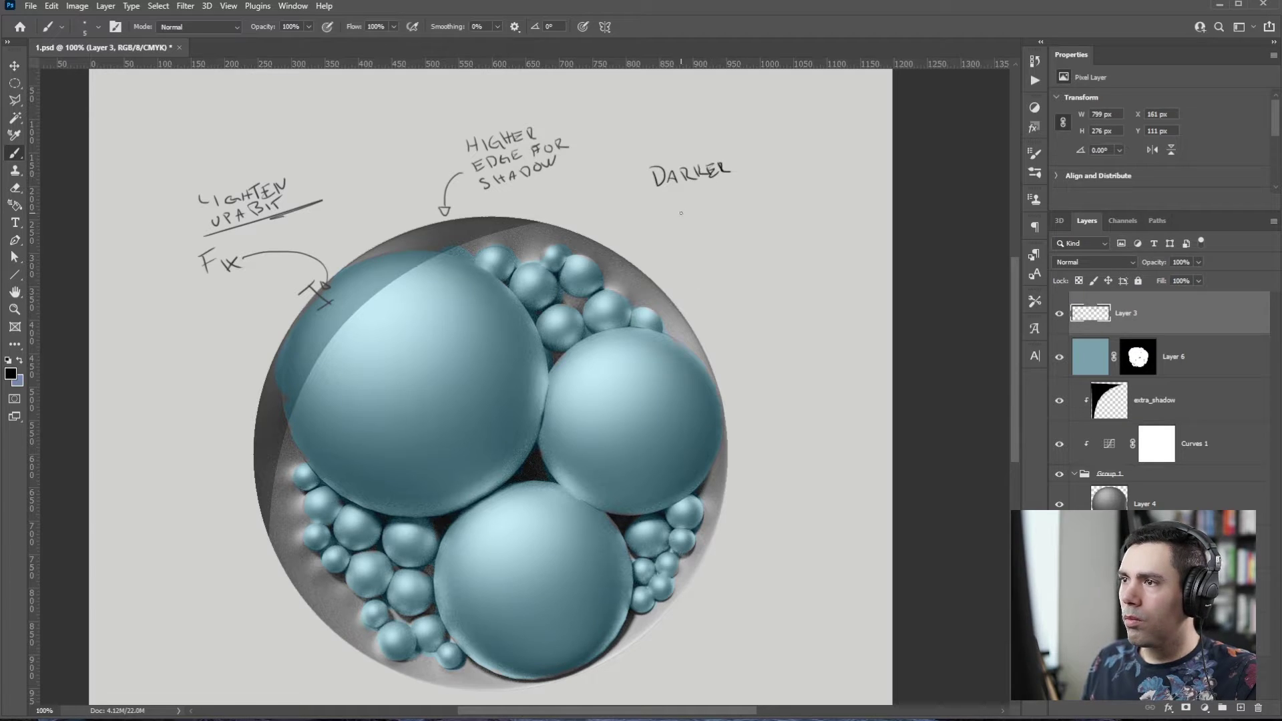
left_click_drag(662, 200, 739, 184)
left_click_drag(684, 220, 718, 223)
left_click_drag(655, 229, 629, 279)
left_click(1057, 317)
- Add a darkening Curves adjustment above extra_shadow, invert its mask to black, and clip it to the group below
left_click(1169, 401)
left_click(1205, 708)
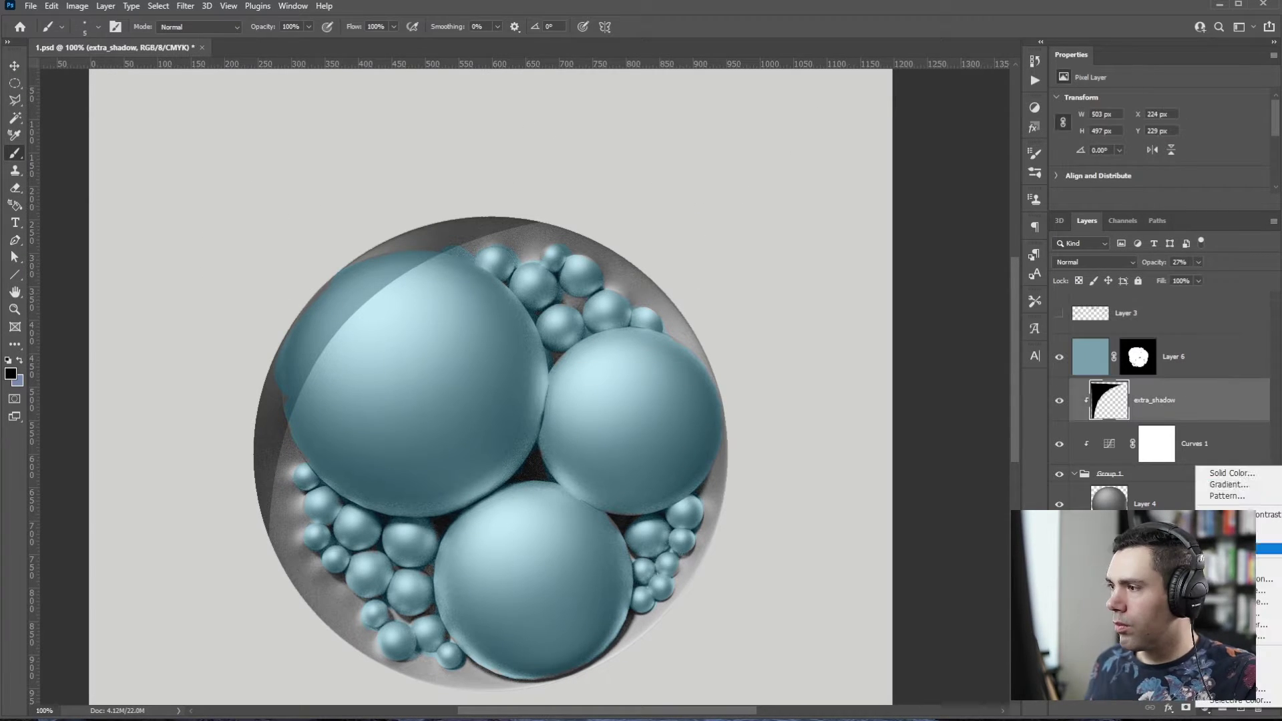
left_click(1227, 537)
left_click_drag(1180, 211, 1180, 332)
left_click_drag(1170, 219, 1181, 249)
key("ctrl+i")
right_click(1194, 519)
left_click(1244, 208)
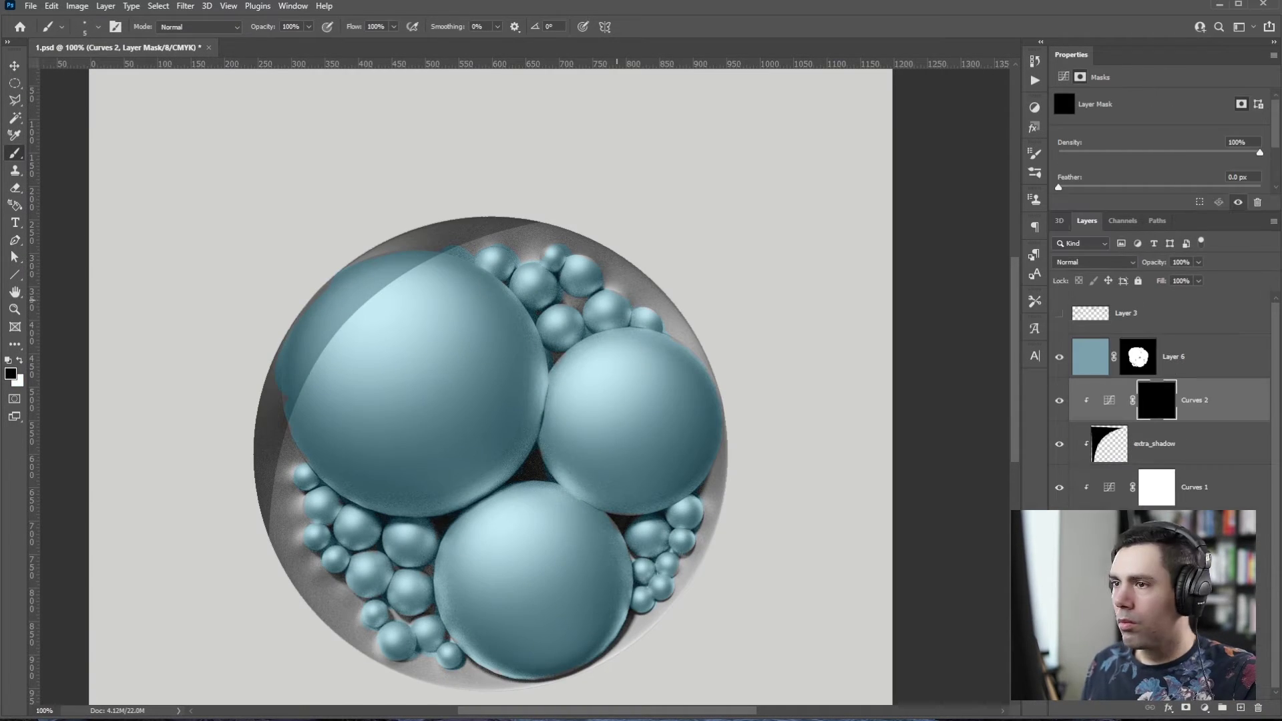
- Paint white on the darkening Curves mask over the base areas around the spheres
right_click(478, 212)
key("Return")
key("x")
mouse_move(496, 258)
left_mouse_down()
mouse_move(517, 258)
mouse_move(704, 487)
mouse_move(700, 540)
mouse_move(631, 633)
mouse_move(357, 641)
mouse_move(315, 561)
mouse_move(340, 580)
left_mouse_up()
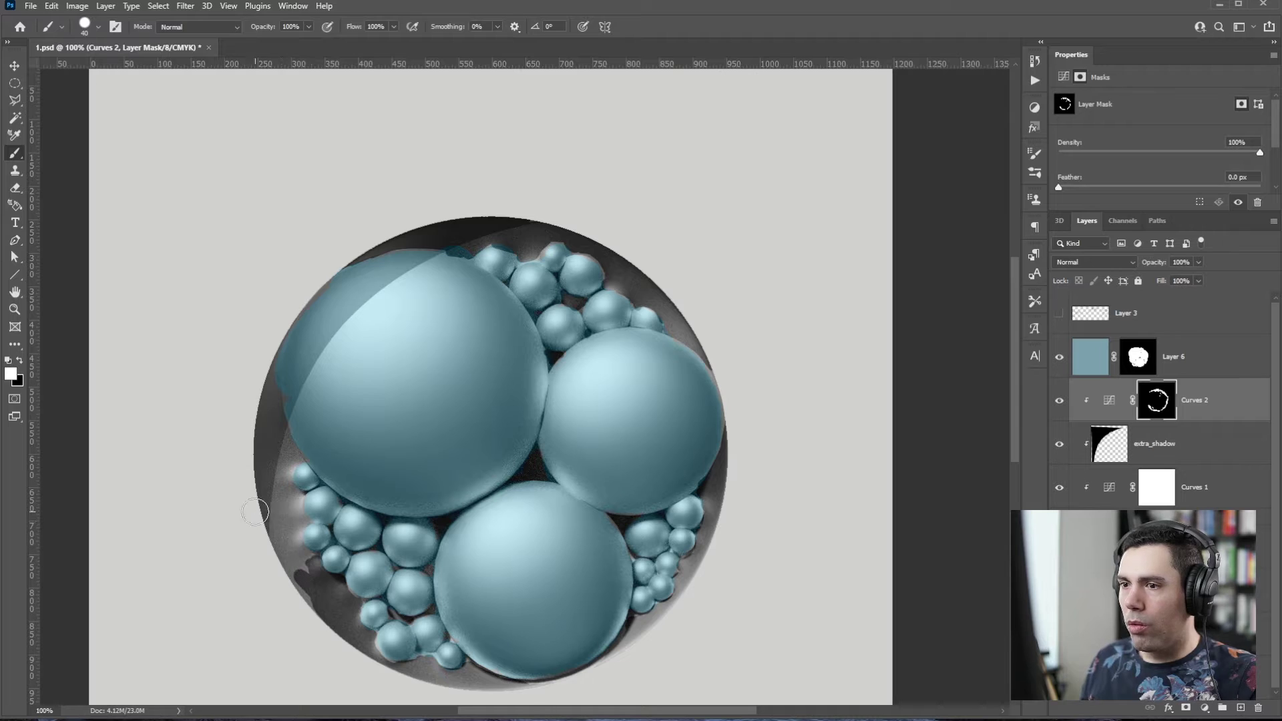
mouse_move(301, 528)
left_mouse_down()
mouse_move(309, 549)
mouse_move(286, 444)
mouse_move(249, 419)
left_mouse_up()
mouse_move(270, 354)
left_mouse_down()
mouse_move(297, 470)
mouse_move(270, 456)
mouse_move(285, 476)
mouse_move(277, 527)
mouse_move(331, 635)
left_mouse_up()
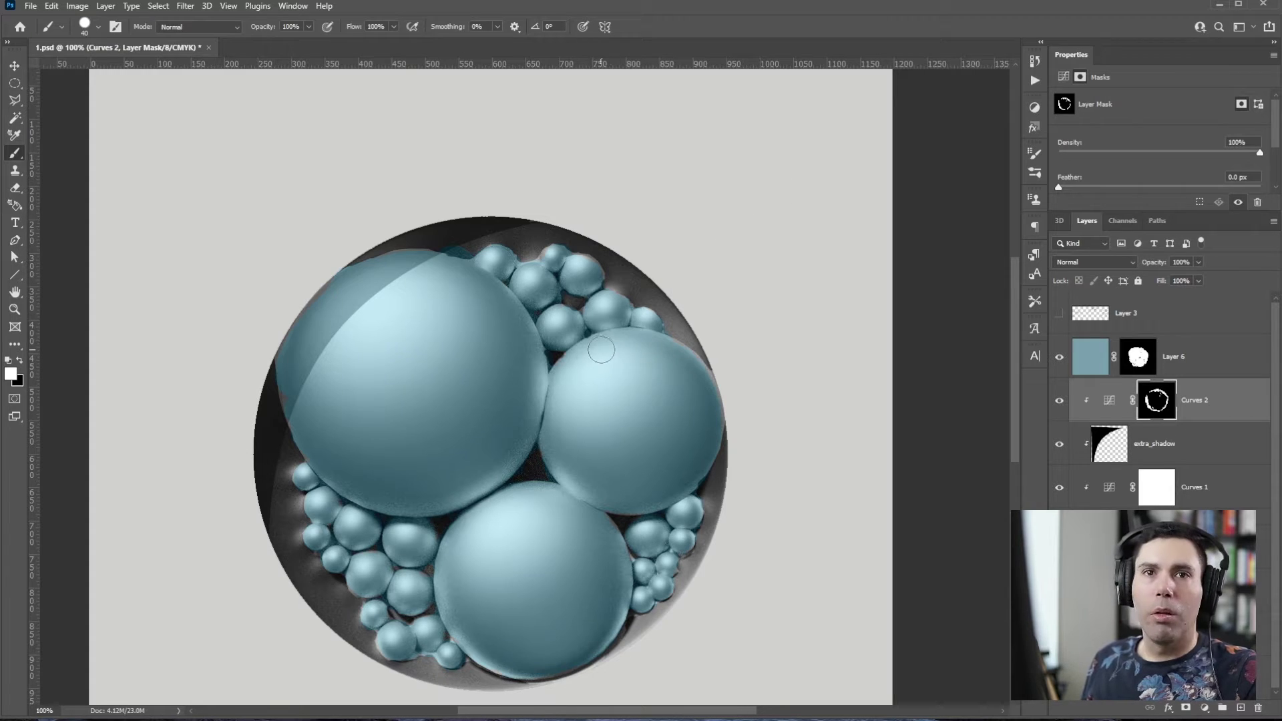
- Reshape the Curves 2 curve to deepen the base's shadows while lifting its midtones, and name the teal layer color
left_click(1109, 400)
left_click_drag(1187, 255, 1214, 209)
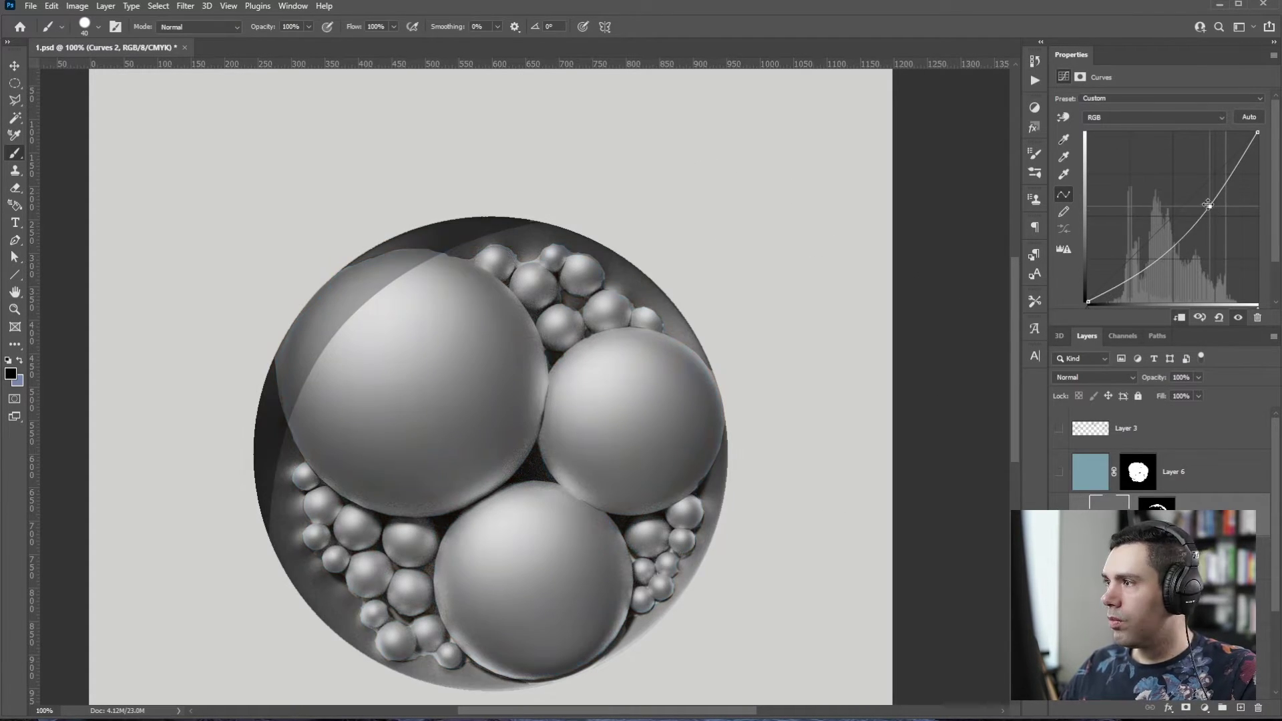
mouse_move(1138, 277)
left_mouse_down()
mouse_move(1136, 266)
mouse_move(1138, 285)
left_mouse_up()
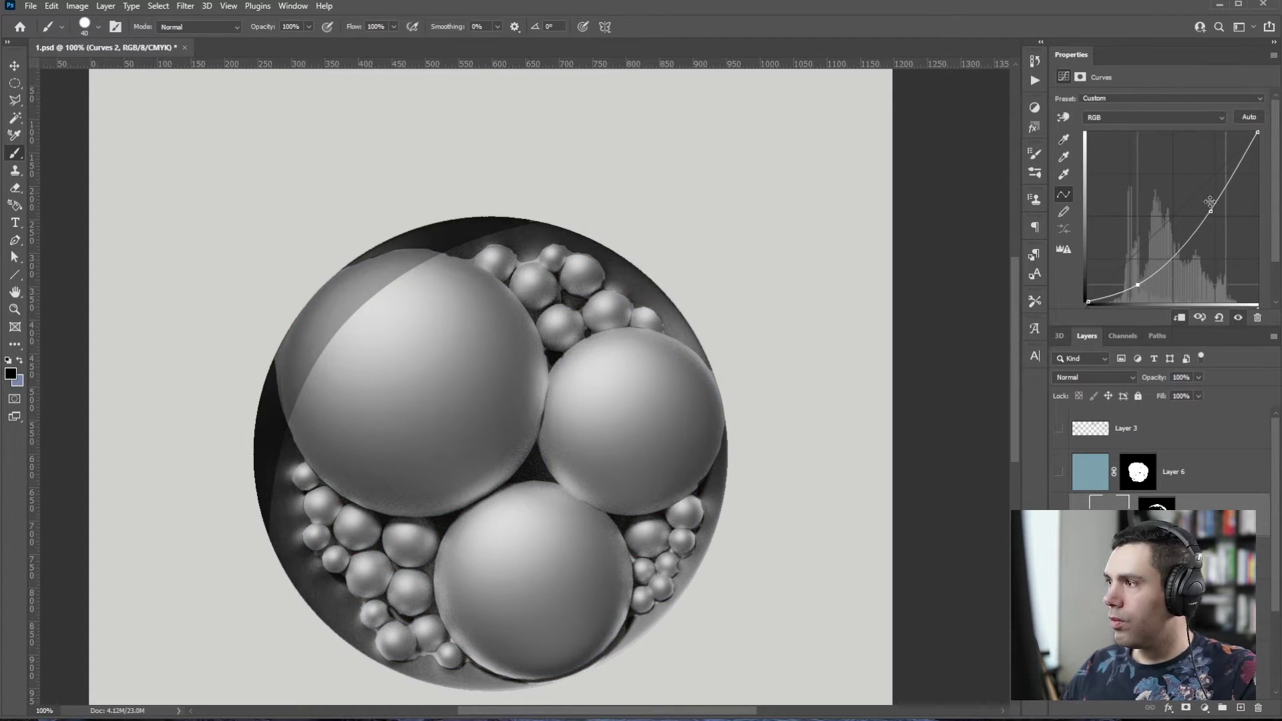
left_click_drag(1210, 205, 1219, 210)
mouse_move(1182, 255)
left_mouse_down()
mouse_move(1218, 213)
mouse_move(1179, 245)
left_mouse_up()
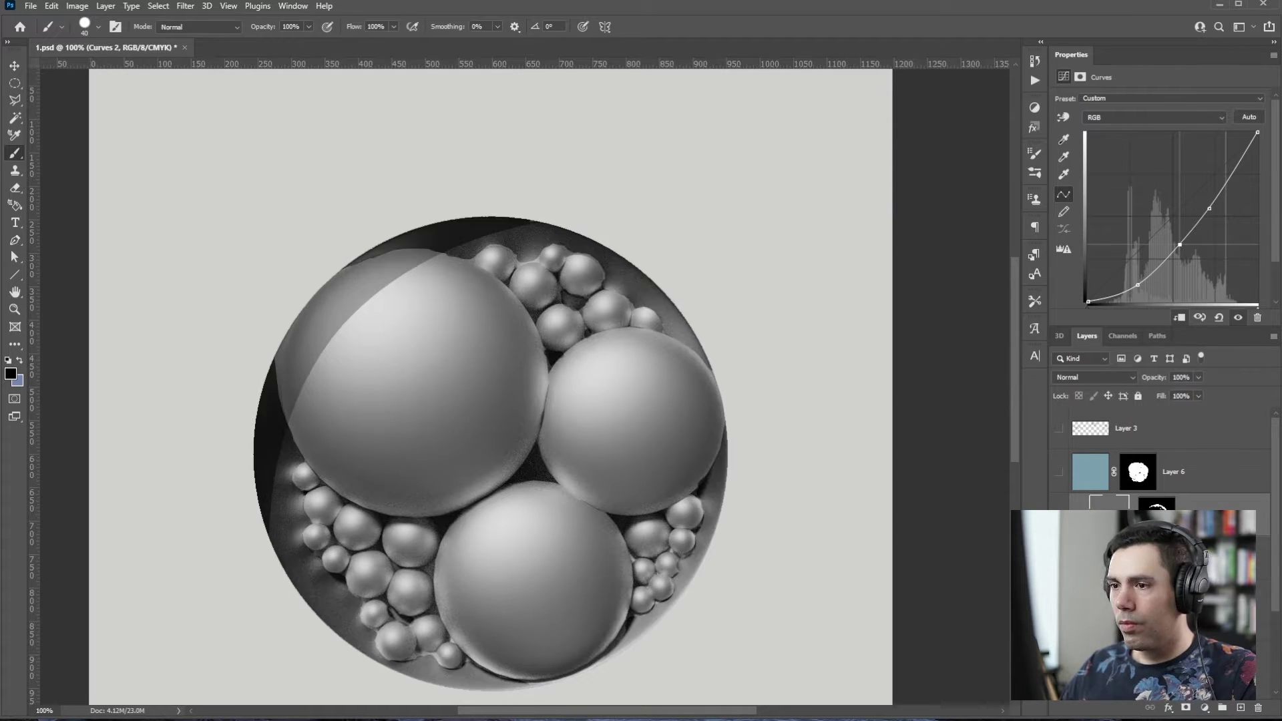
left_click(1090, 471)
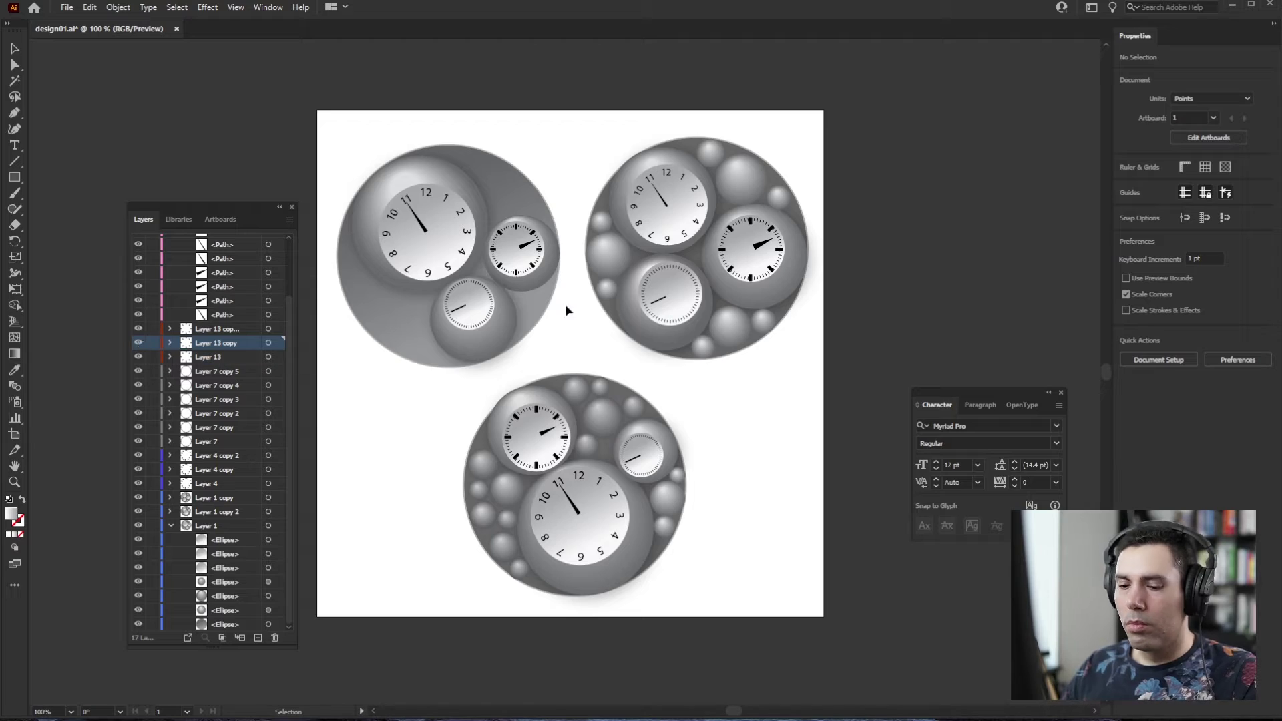
- Zoom in on the first clock design in Illustrator, capture it, and paste it as a new layer in Photoshop's 1.psd
key("ctrl+plus")
scroll(681, 225, "down", 1)
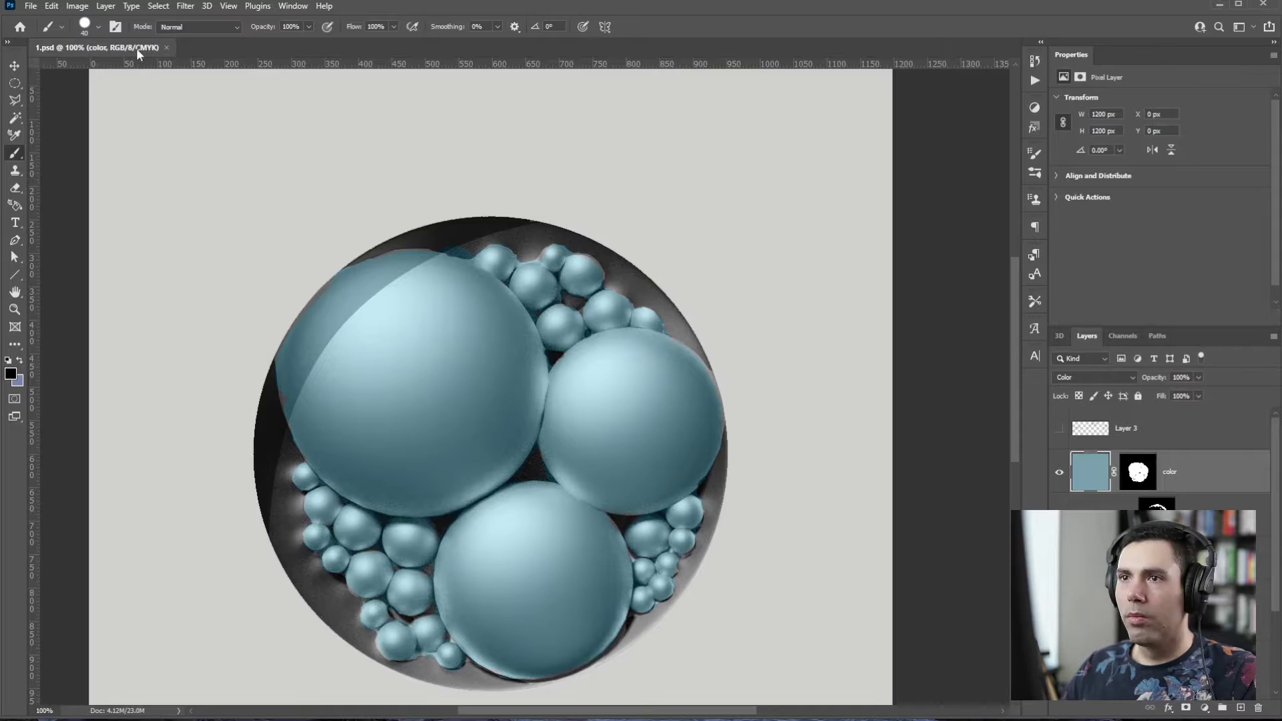
key("ctrl+v")
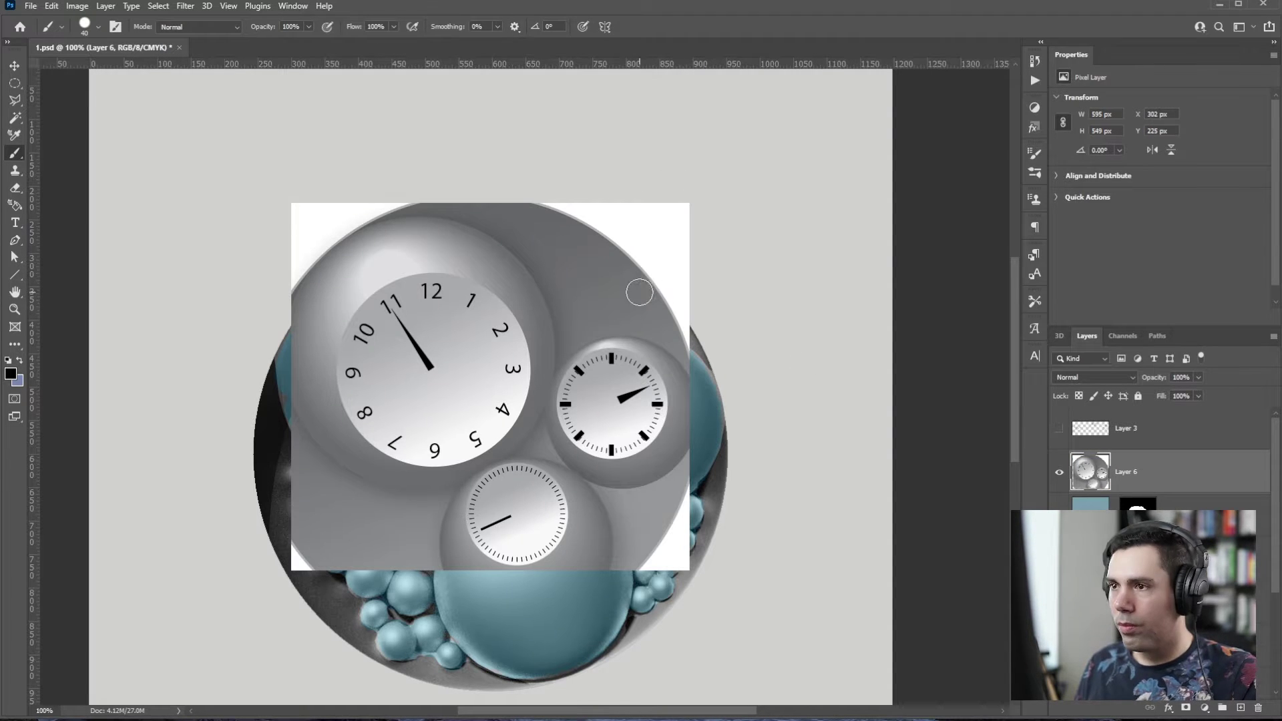
- Select the large numbered dial with a circular marquee, contract the selection, and cut the dial onto its own layer
key("w")
key("m")
left_click_drag(331, 267, 537, 474, "shift")
left_click(229, 6)
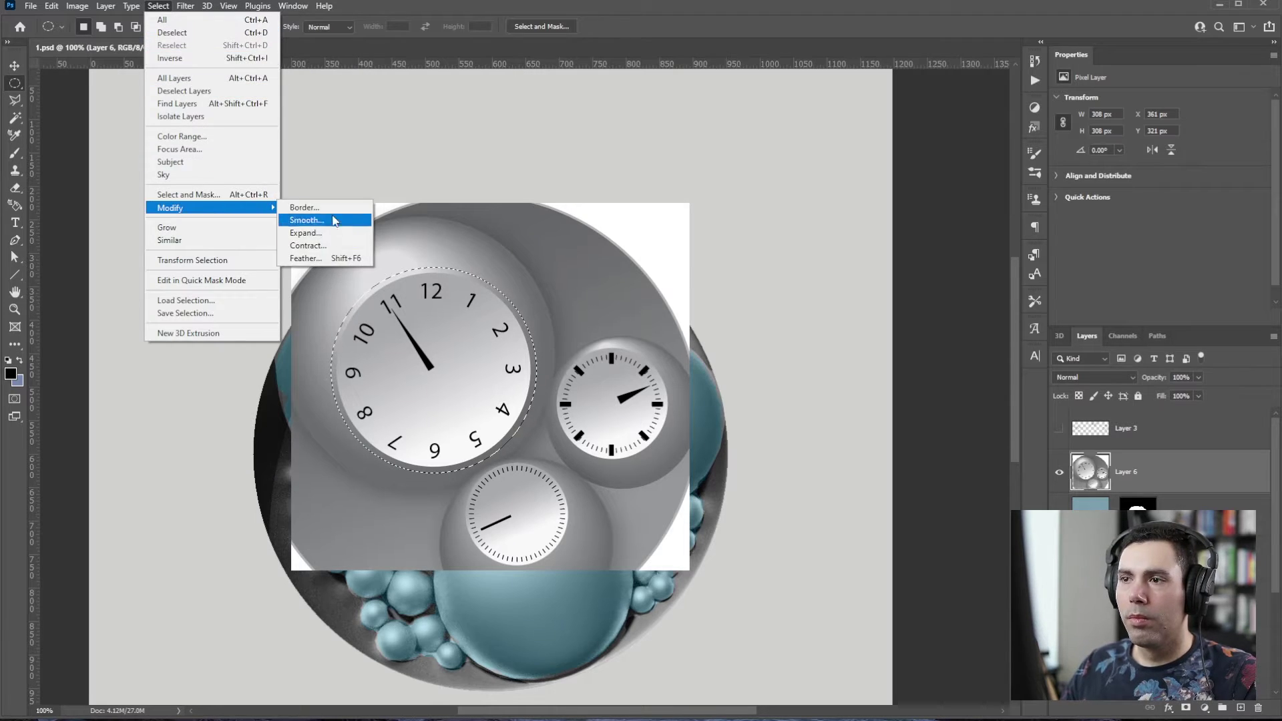
left_click(334, 245)
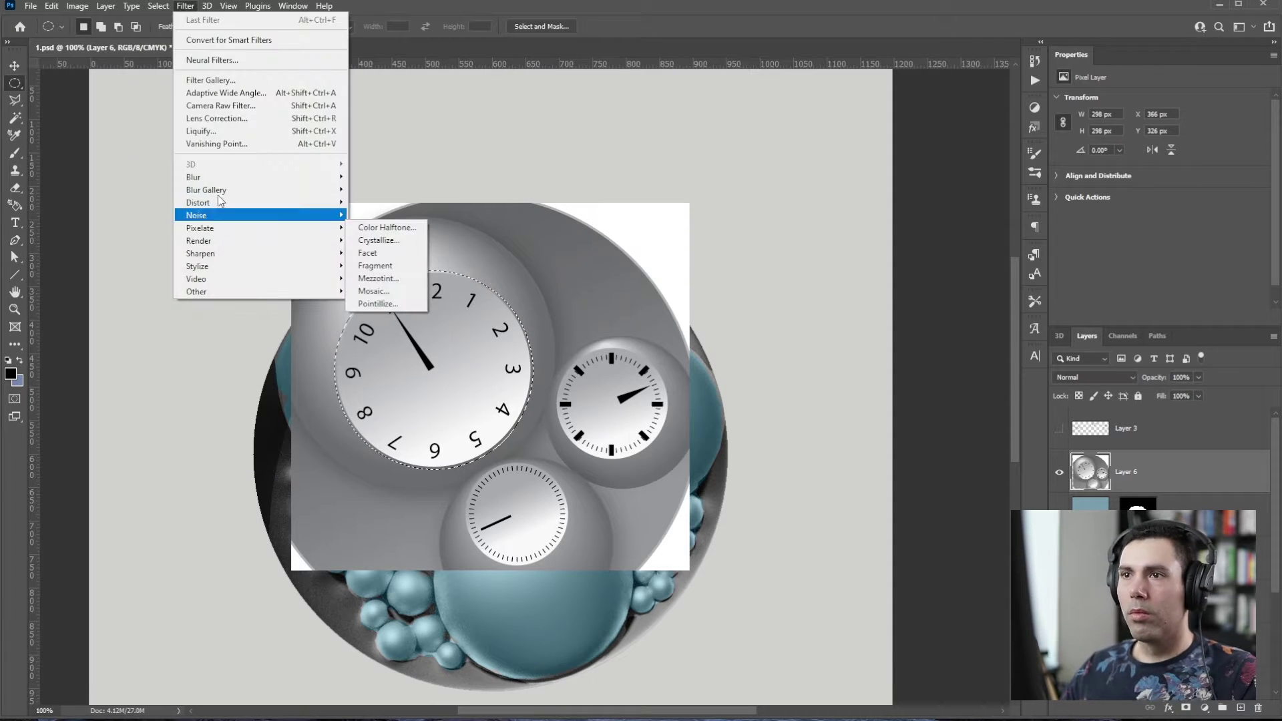
left_click(334, 245)
key("Return")
key("ctrl+x")
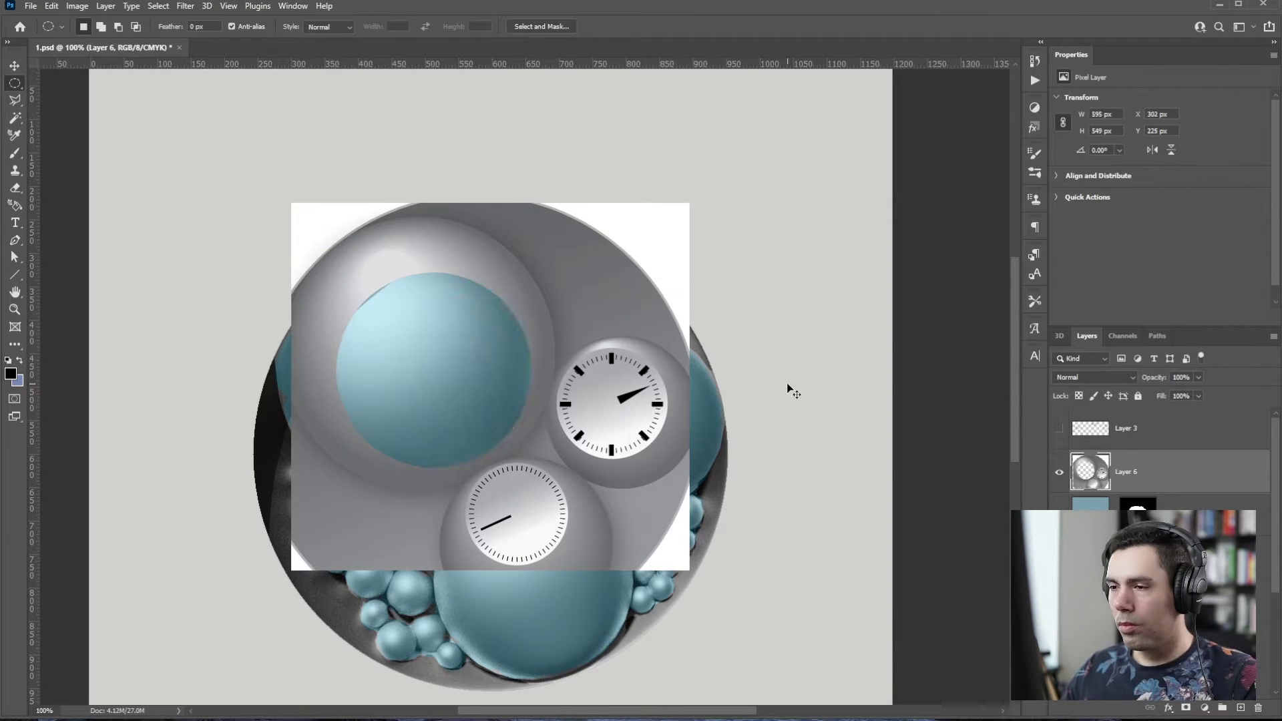
key("ctrl+v")
- Select the medium dial in the pasted artwork, contract the selection by 3 pixels, and cut it onto its own layer
left_click(1135, 502)
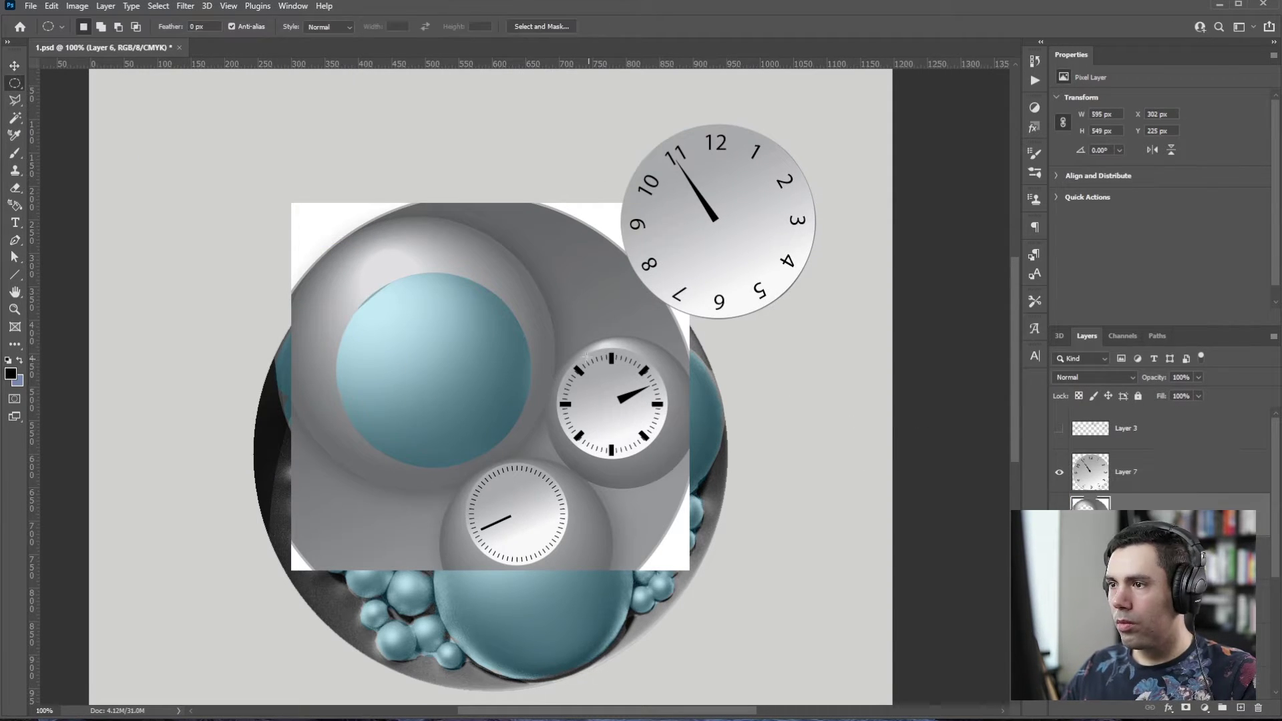
left_click_drag(553, 346, 670, 462, "shift")
left_click(185, 6)
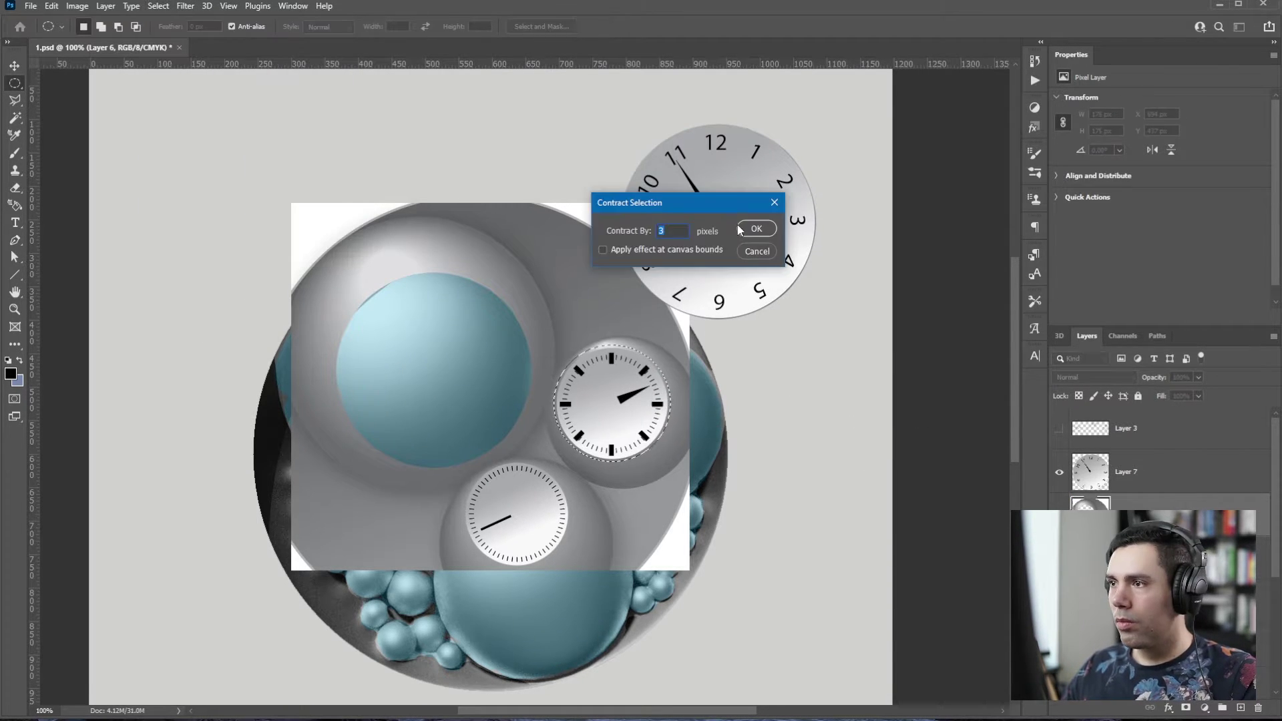
key("Return")
key("ctrl+x")
key("ctrl+v")
- Separate the smallest dial onto its own layer and position the three dials on the large spheres
left_click_drag(466, 463, 569, 566, "shift")
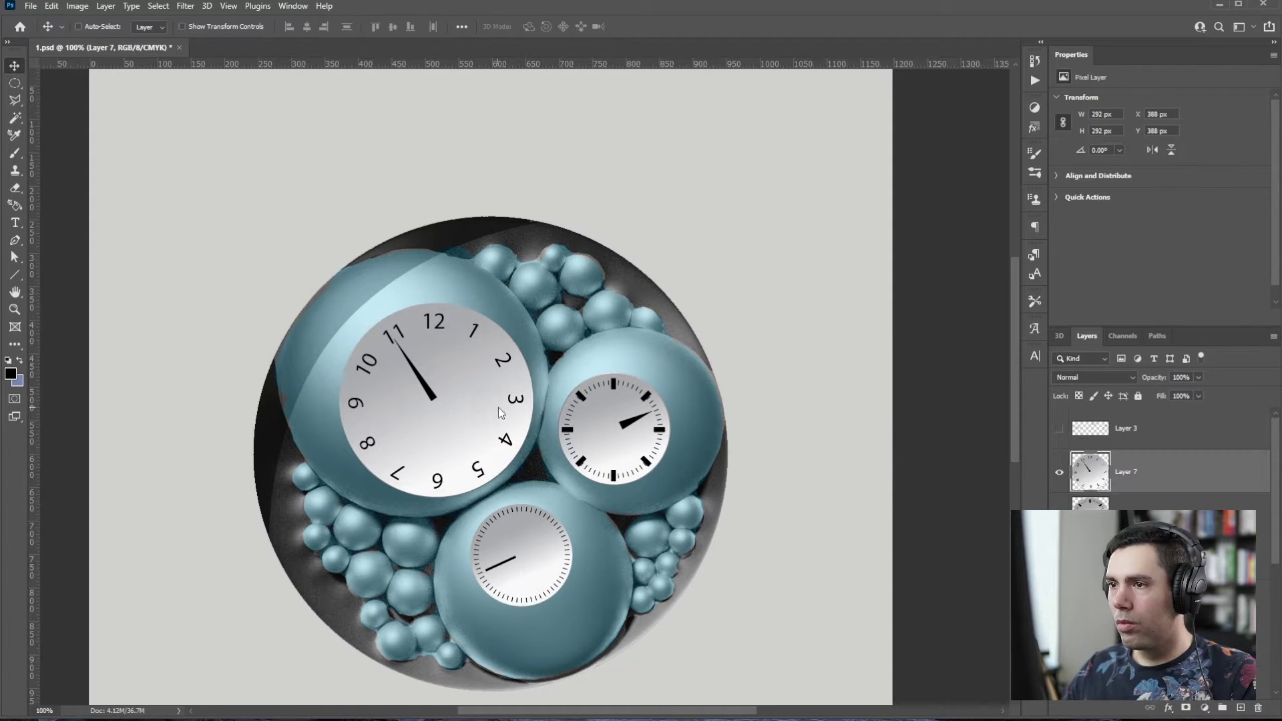
key("ctrl+s")
left_click_drag(551, 365, 533, 306)
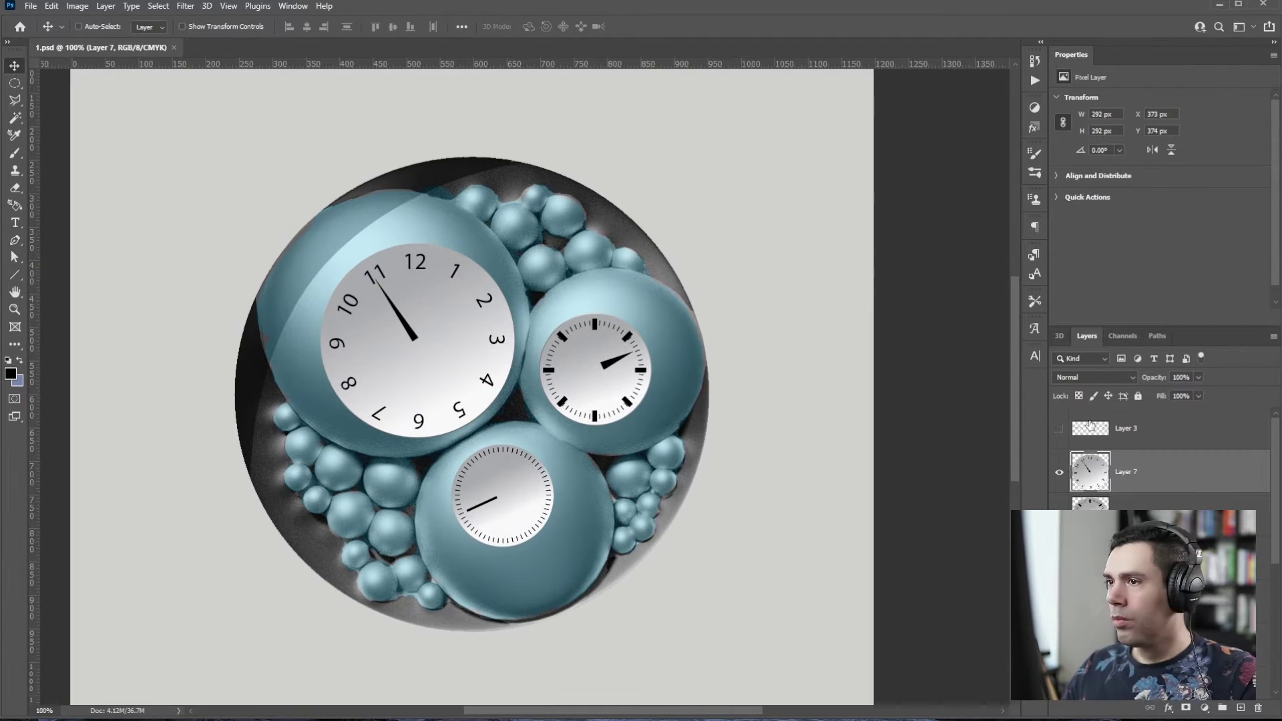
left_click(618, 372, "ctrl")
left_click_drag(619, 372, 599, 371)
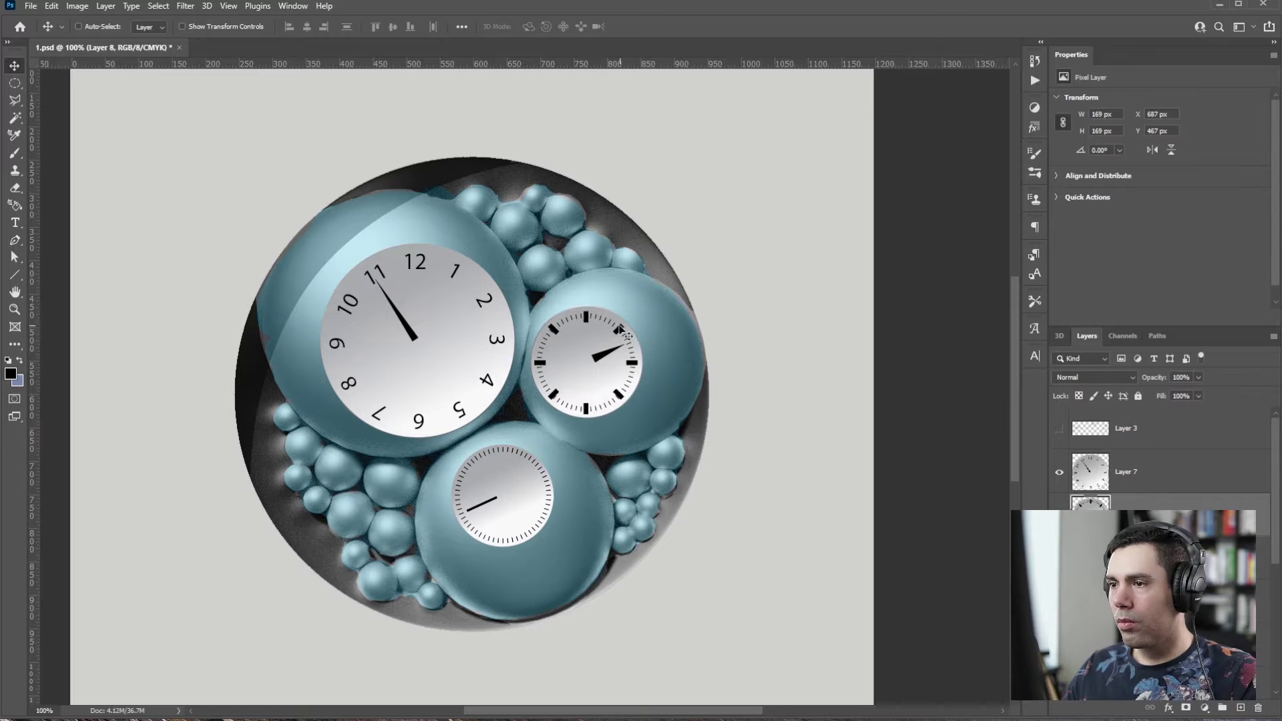
- Enlarge the smallest dial slightly and reposition it on the lower sphere
left_click(520, 497, "ctrl")
key("ctrl+t")
left_click_drag(553, 547, 571, 565)
left_click_drag(535, 520, 532, 515)
key("Return")
- Scale the medium dial to about 116%, nudge it up on the right-hand sphere, and save the file
left_click(601, 394, "ctrl")
key("ctrl+t")
left_click_drag(643, 418, 661, 437)
left_click_drag(651, 389, 650, 380)
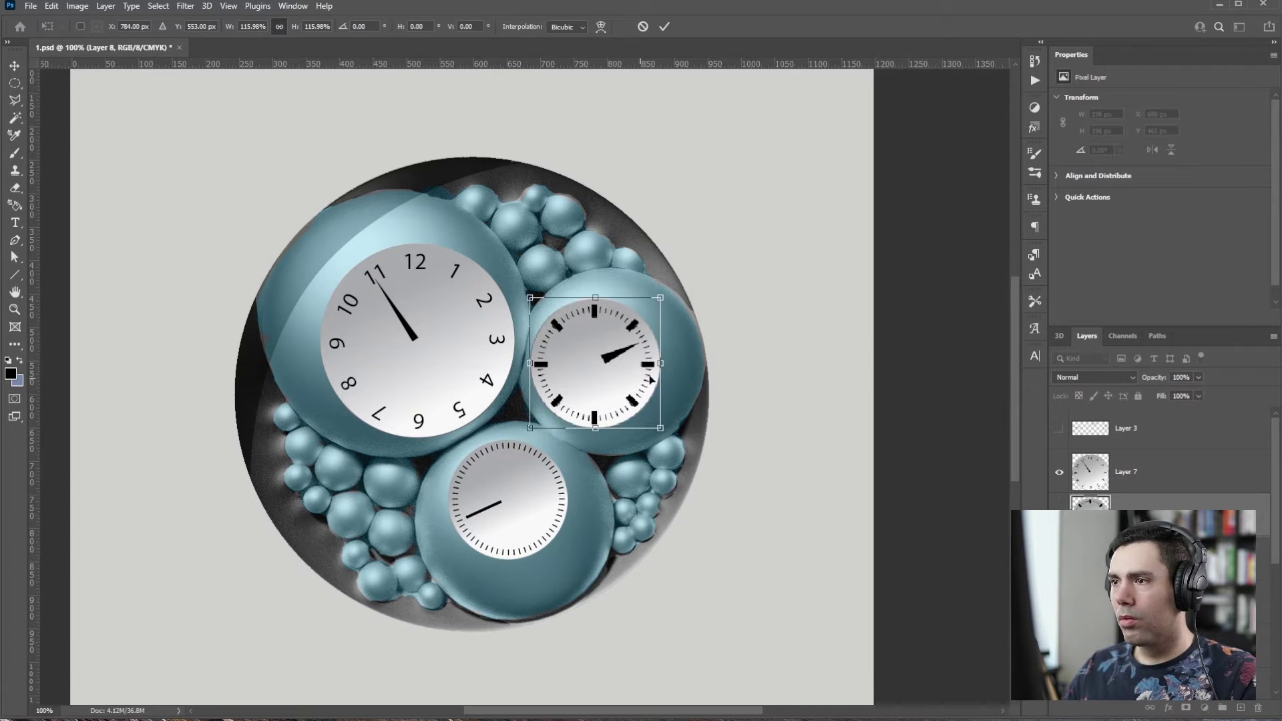
key("Return")
key("ctrl+s")
- Group the three dial layers together
left_click_drag(687, 332, 686, 319)
left_click(1148, 471, "shift")
key("ctrl+g")
left_click_drag(1187, 327, 1187, 212)
left_click_drag(555, 242, 542, 233)
left_click(1073, 343)
left_click(1073, 343)
- Add a Curves adjustment clipped to the dial group, and shape it with raised highlights and lowered shadows
left_click(1204, 707)
left_click(1226, 538)
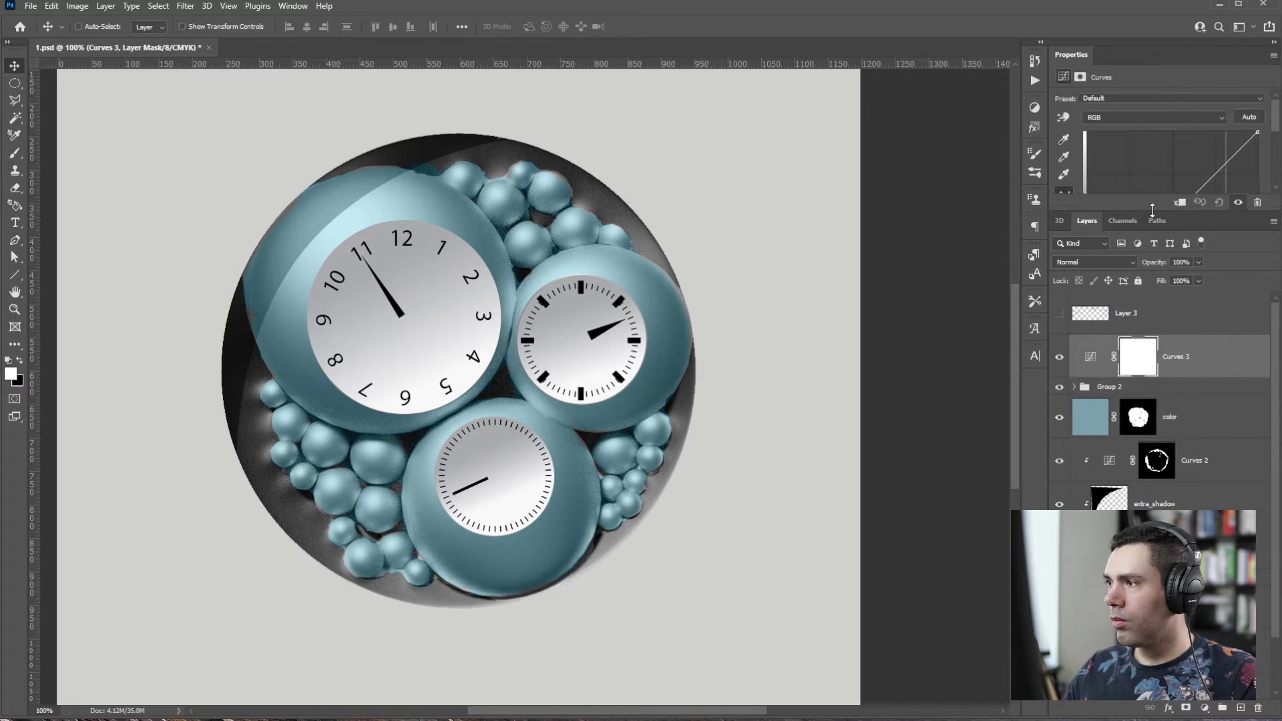
left_click_drag(1150, 213, 1174, 342)
right_click(1186, 487)
left_click(1229, 586)
left_click_drag(1146, 245, 1154, 259)
left_click_drag(1195, 208, 1194, 191)
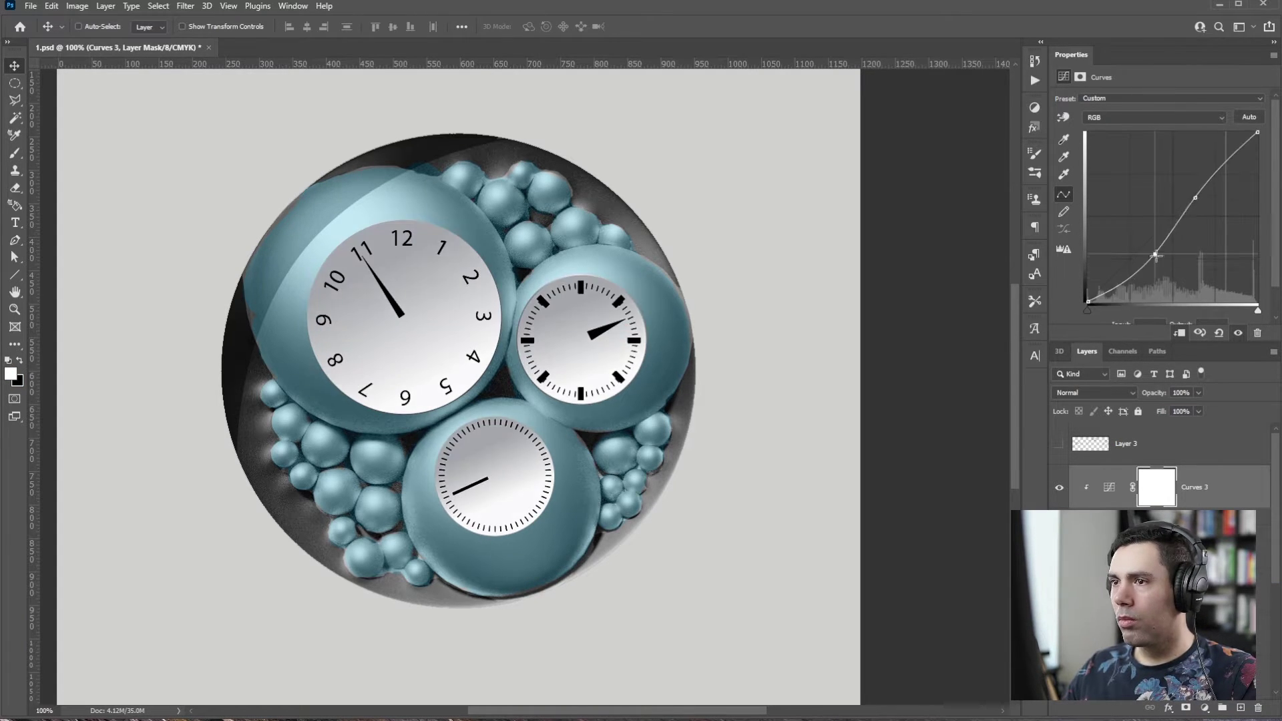
left_click_drag(1153, 258, 1141, 271)
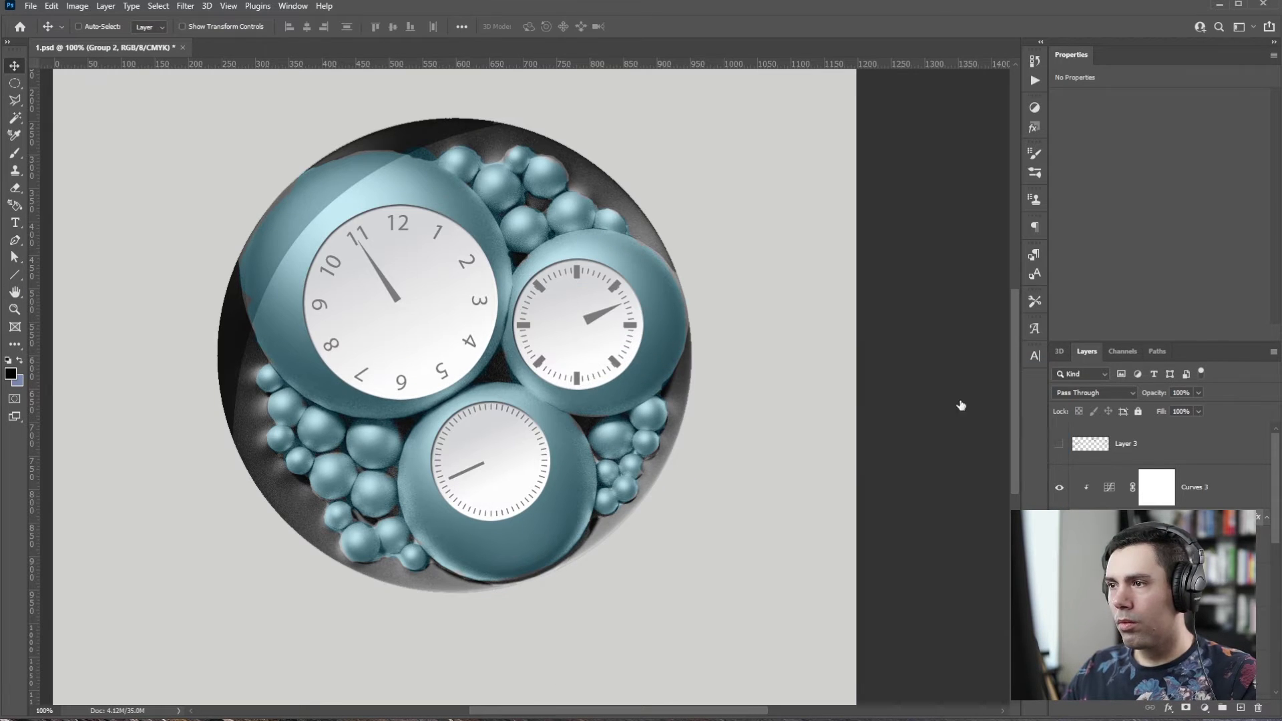
- Adjust the dial group's Bevel & Emboss to a depth of 126%, size 6 px and light angle 127°
left_click_drag(841, 432, 843, 431)
left_click_drag(838, 459, 839, 458)
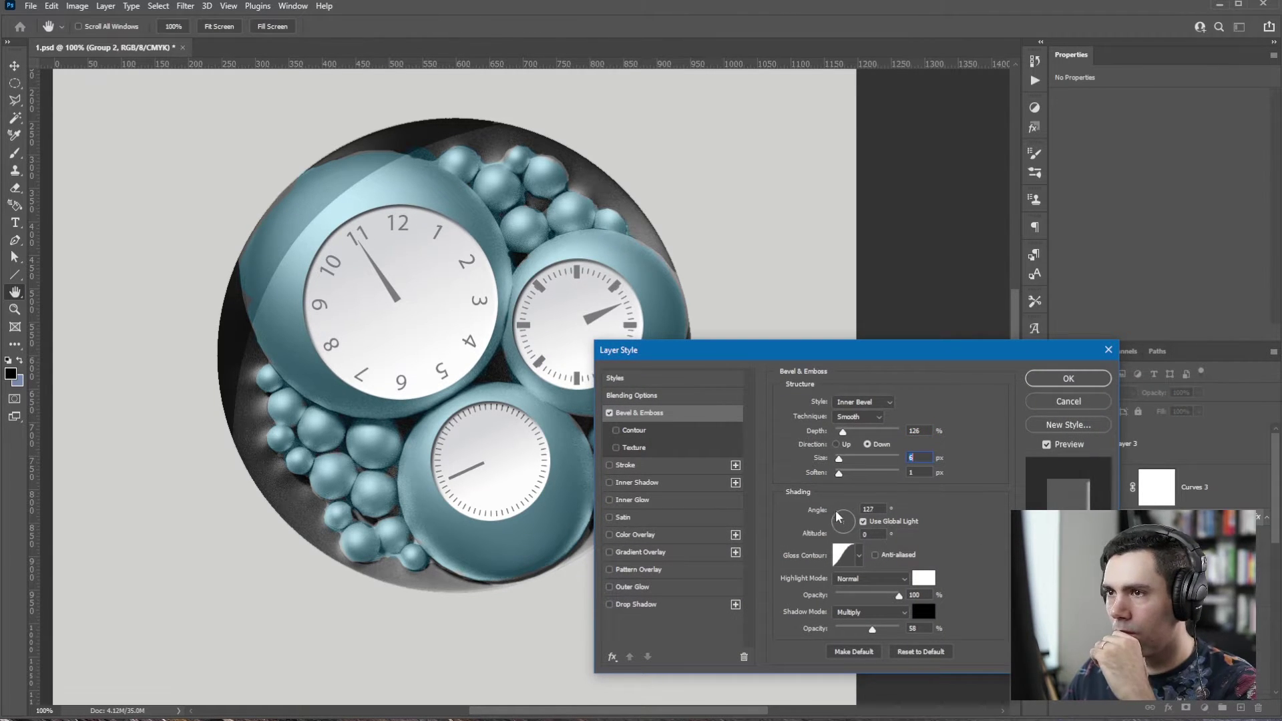
left_click(837, 514)
left_click_drag(862, 356, 838, 368)
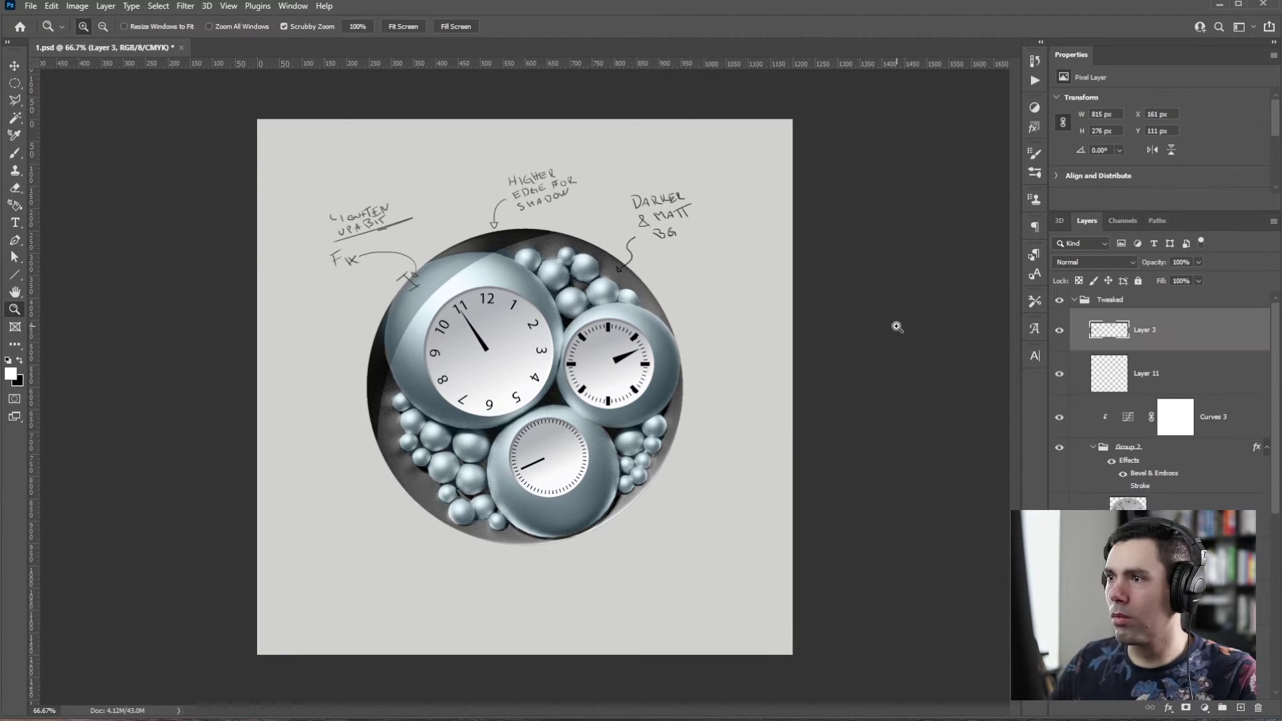
- Handwrite the note "MORE BOUNCE LIGHT" in black on Layer 3, with arrows to the right-hand and lower spheres
key("b")
key("x")
right_click(720, 283)
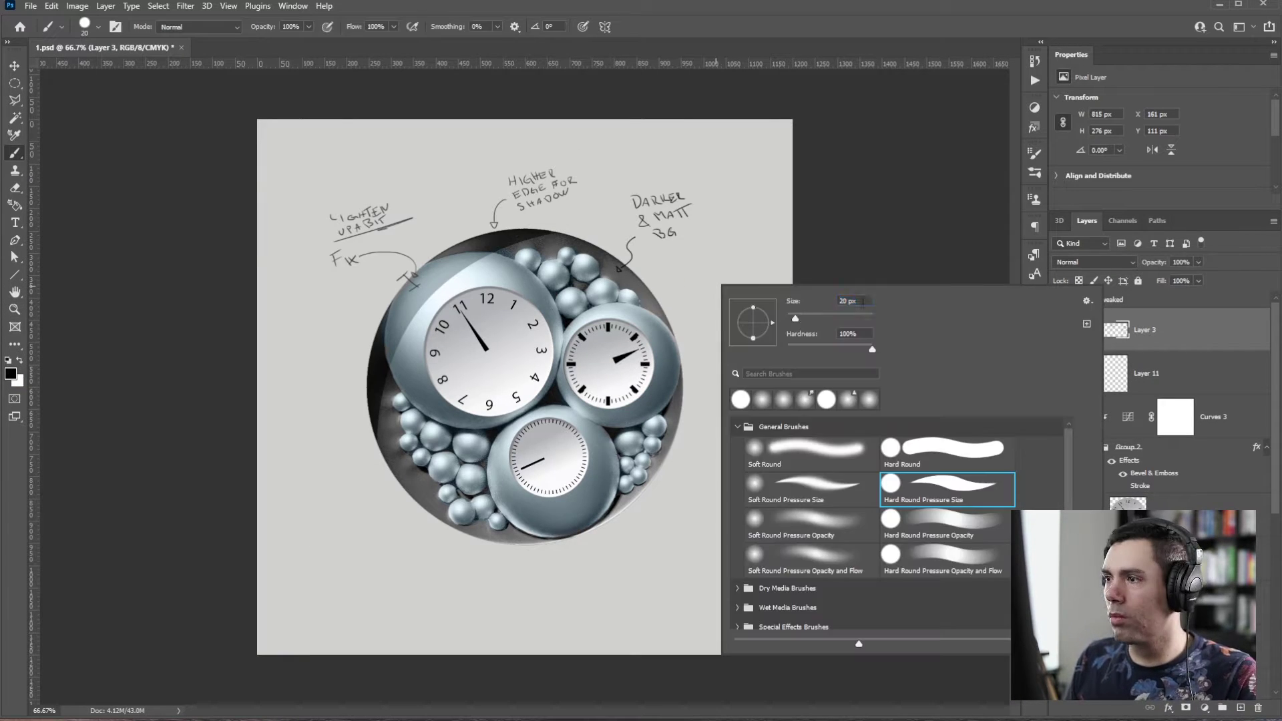
left_click(875, 267)
left_click_drag(689, 287, 700, 286)
mouse_move(709, 279)
left_mouse_down()
mouse_move(733, 283)
mouse_move(714, 300)
left_mouse_up()
mouse_move(719, 300)
left_mouse_down()
mouse_move(747, 296)
mouse_move(698, 319)
left_mouse_up()
left_click_drag(702, 309, 701, 319)
left_click_drag(714, 308, 711, 314)
left_click_drag(718, 307, 725, 317)
left_click_drag(729, 305, 680, 395)
left_click_drag(736, 328, 556, 517)
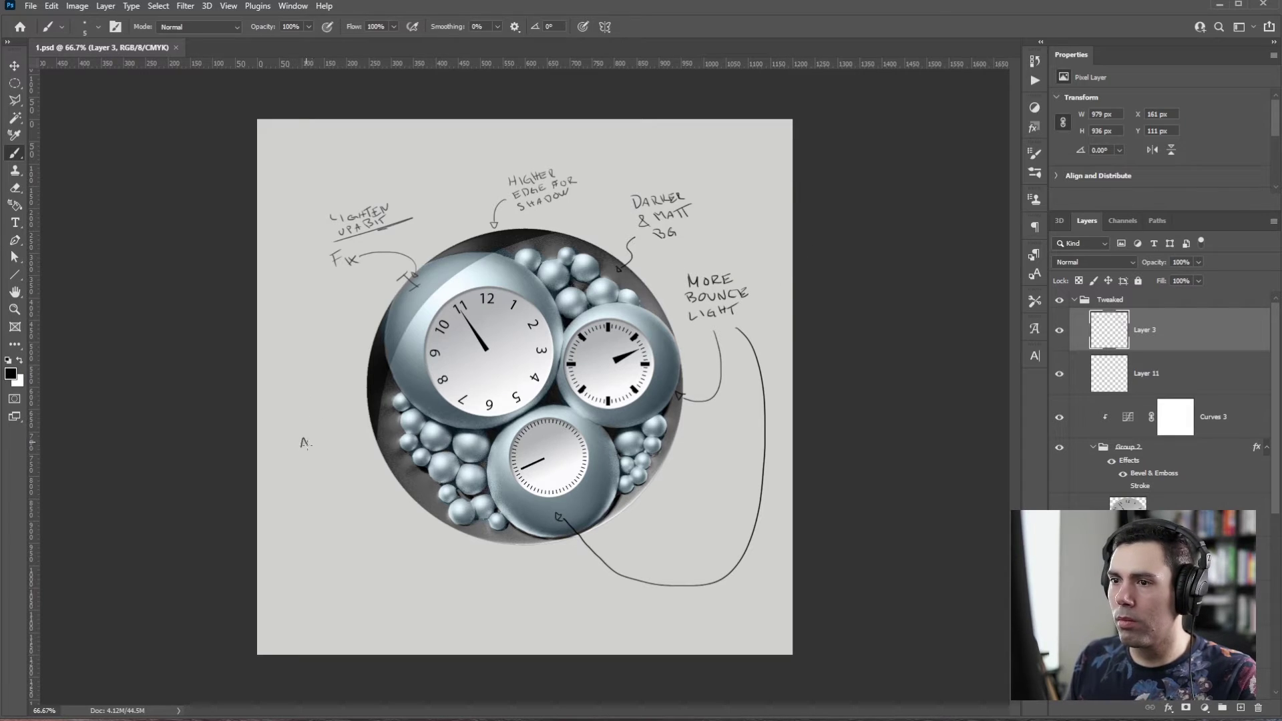
- Handwrite the note "ARM SHADOWS" beside the artwork, with an arrow to the hand of each dial
left_click_drag(311, 447, 318, 443)
left_click_drag(320, 446, 330, 434)
left_click_drag(300, 454, 295, 462)
left_click_drag(304, 454, 313, 462)
left_click_drag(315, 463, 465, 354)
mouse_move(370, 434)
left_mouse_down()
mouse_move(534, 461)
mouse_move(608, 364)
left_mouse_up()
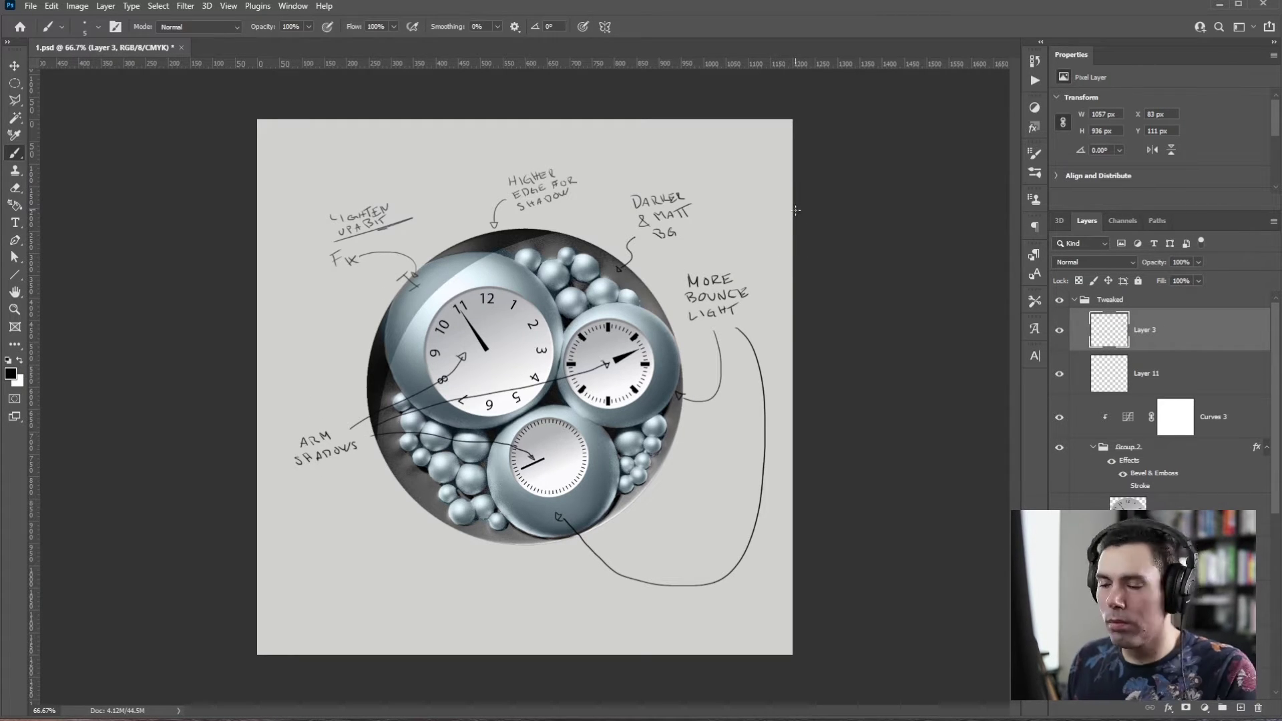
- Add a new layer above Layer 11 and name it extra_bounce
left_click(1148, 373)
left_click(1241, 707)
double_click(1147, 373)
type("extra_bounce")
key("Return")
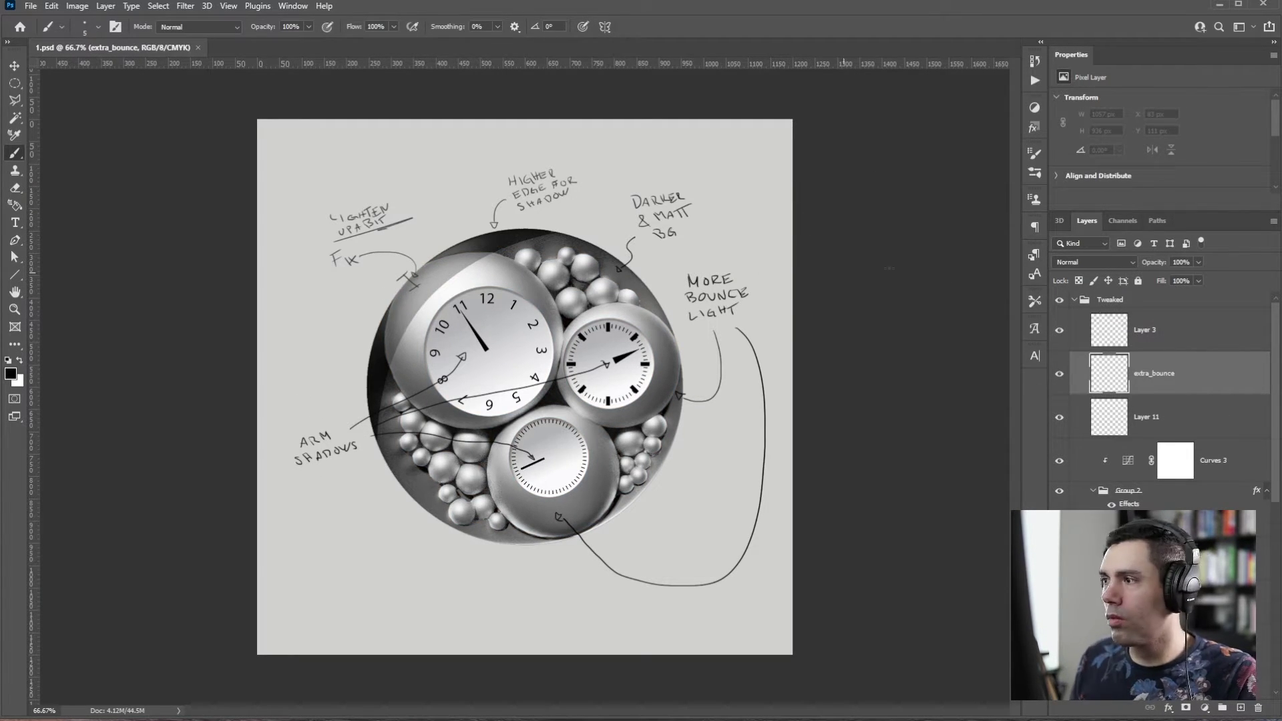
- Rename the handwriting layer as notes and hide it
double_click(1144, 330)
type("notes")
key("Return")
left_click(1059, 329)
- Set up a soft white brush in Linear Dodge (Add) mode at 30% opacity for the extra_bounce layer
left_click(1154, 374)
right_click(662, 394)
left_click(688, 568)
left_click_drag(534, 523, 598, 475)
key("ctrl+z")
key("x")
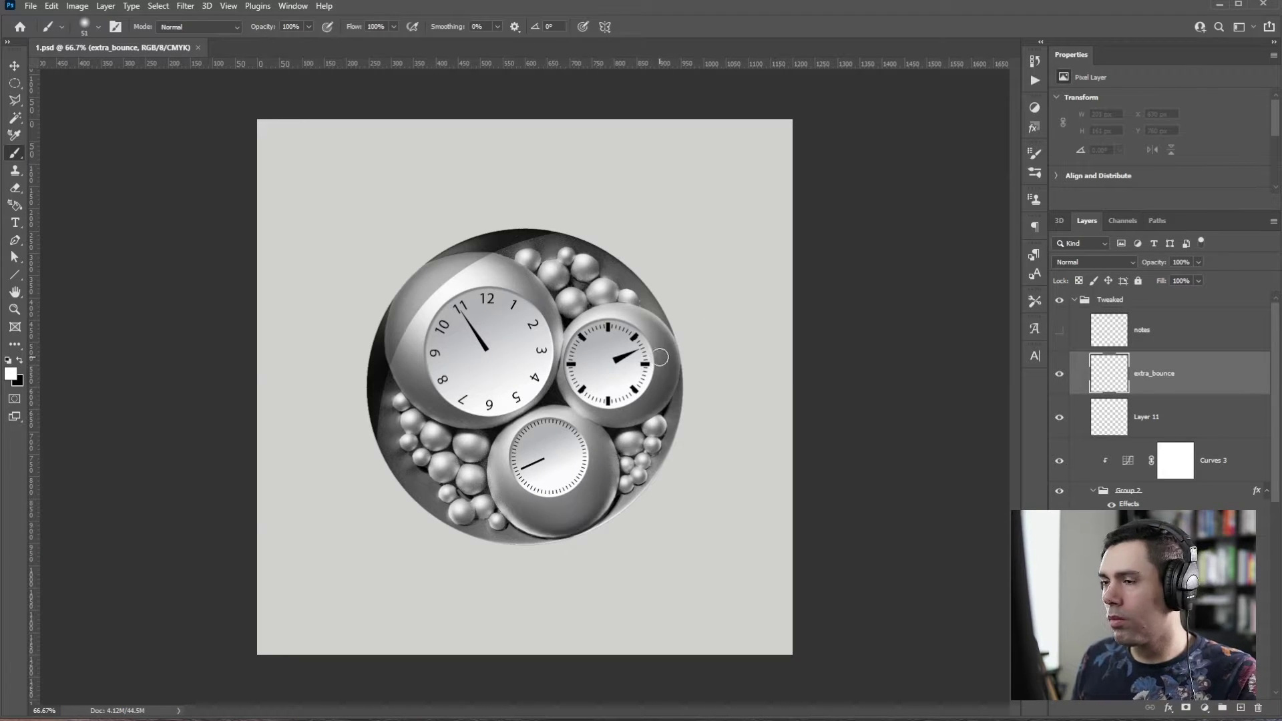
left_click(199, 27)
left_click(187, 179)
right_click(650, 399)
key("Escape")
key("3")
key("bracketright")
- Paint bounce light along the shaded lower areas of the three large spheres on the extra_bounce layer
mouse_move(657, 381)
left_mouse_down()
mouse_move(629, 407)
mouse_move(657, 377)
left_mouse_up()
mouse_move(561, 505)
left_mouse_down()
mouse_move(515, 493)
mouse_move(578, 502)
mouse_move(591, 485)
mouse_move(532, 501)
mouse_move(502, 477)
left_mouse_up()
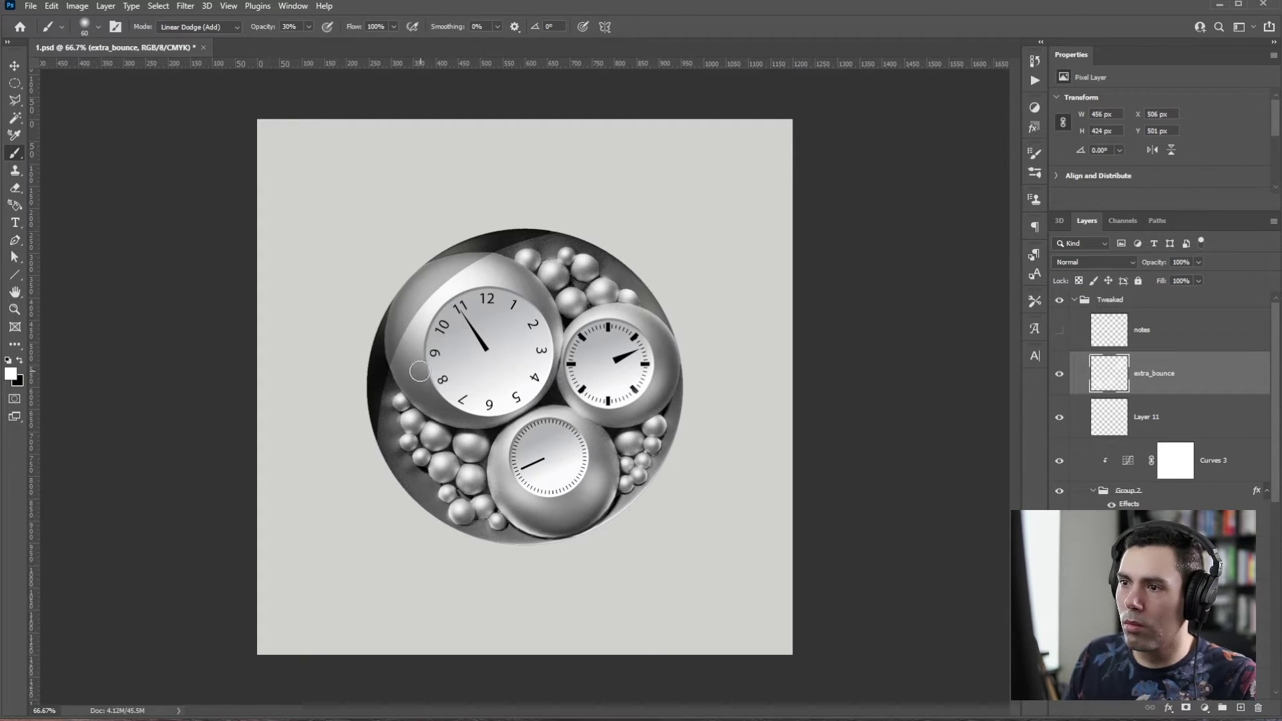
left_click_drag(418, 371, 437, 398)
mouse_move(438, 397)
left_mouse_down()
mouse_move(410, 357)
mouse_move(457, 412)
mouse_move(419, 368)
left_mouse_up()
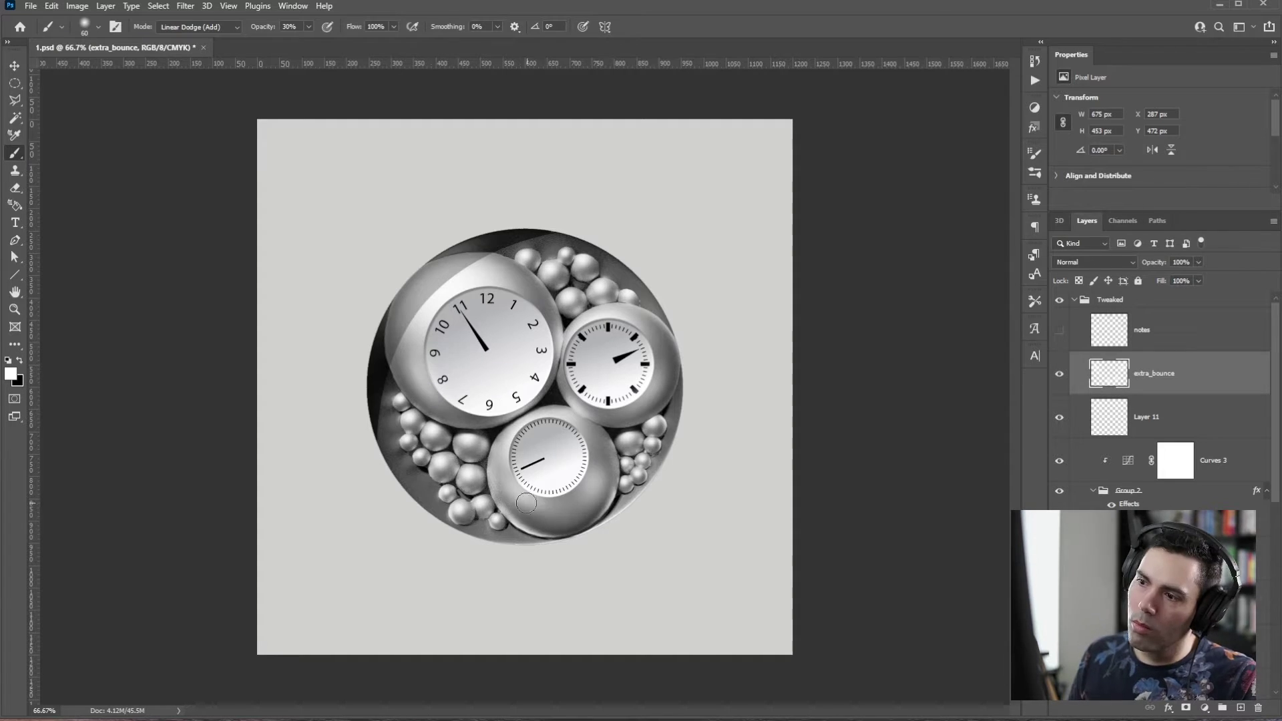
left_click_drag(589, 480, 595, 469)
left_click(1058, 374)
left_click(1059, 374)
left_click_drag(670, 345, 660, 373)
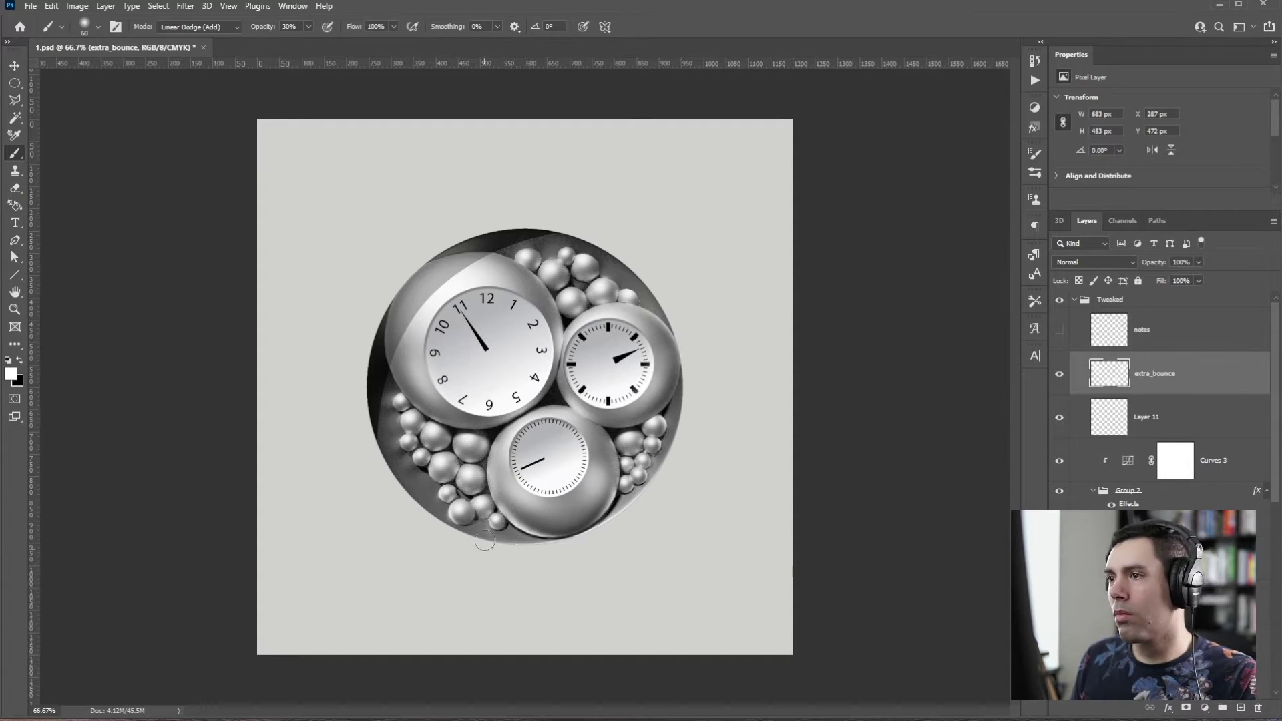
- Soften the painted bounce light with the Eraser and Smudge tools, compare it with the layer hidden, and save the file
key("e")
right_click(651, 364)
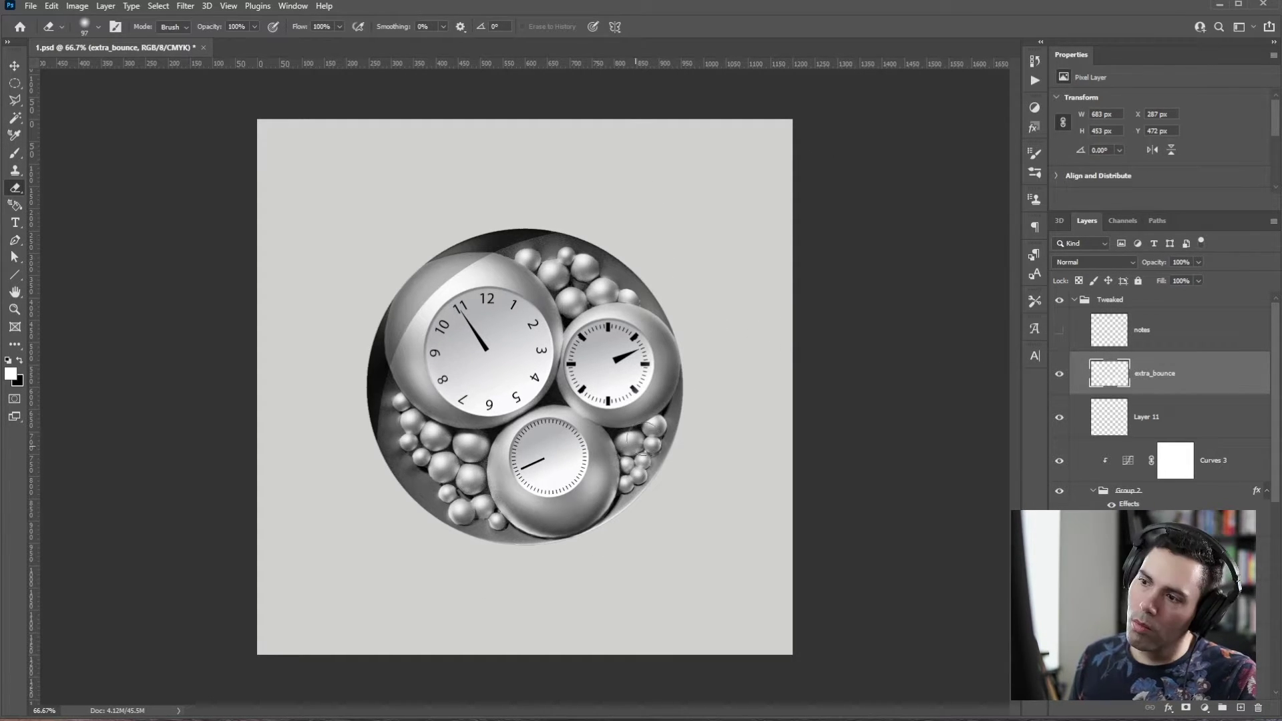
key("z")
mouse_move(596, 468)
left_mouse_down()
mouse_move(561, 467)
mouse_move(596, 467)
left_mouse_up()
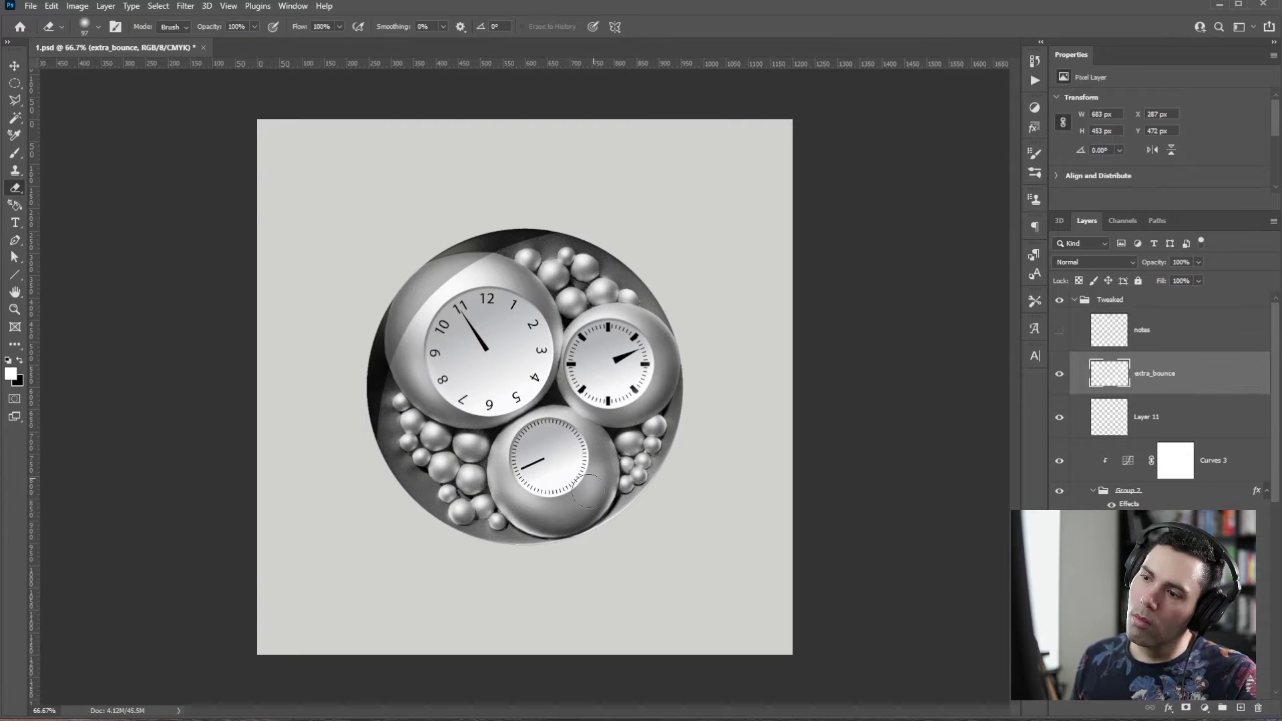
right_click(15, 292)
right_click(15, 344)
left_click(74, 612)
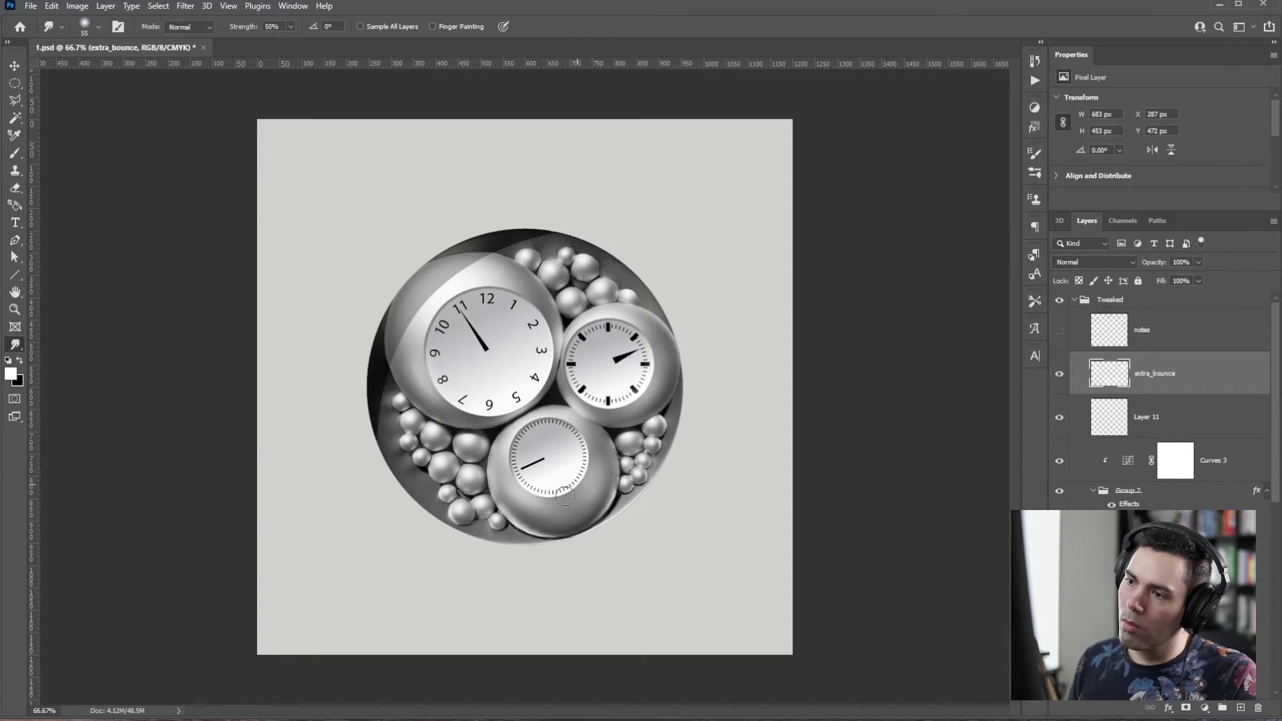
key("e")
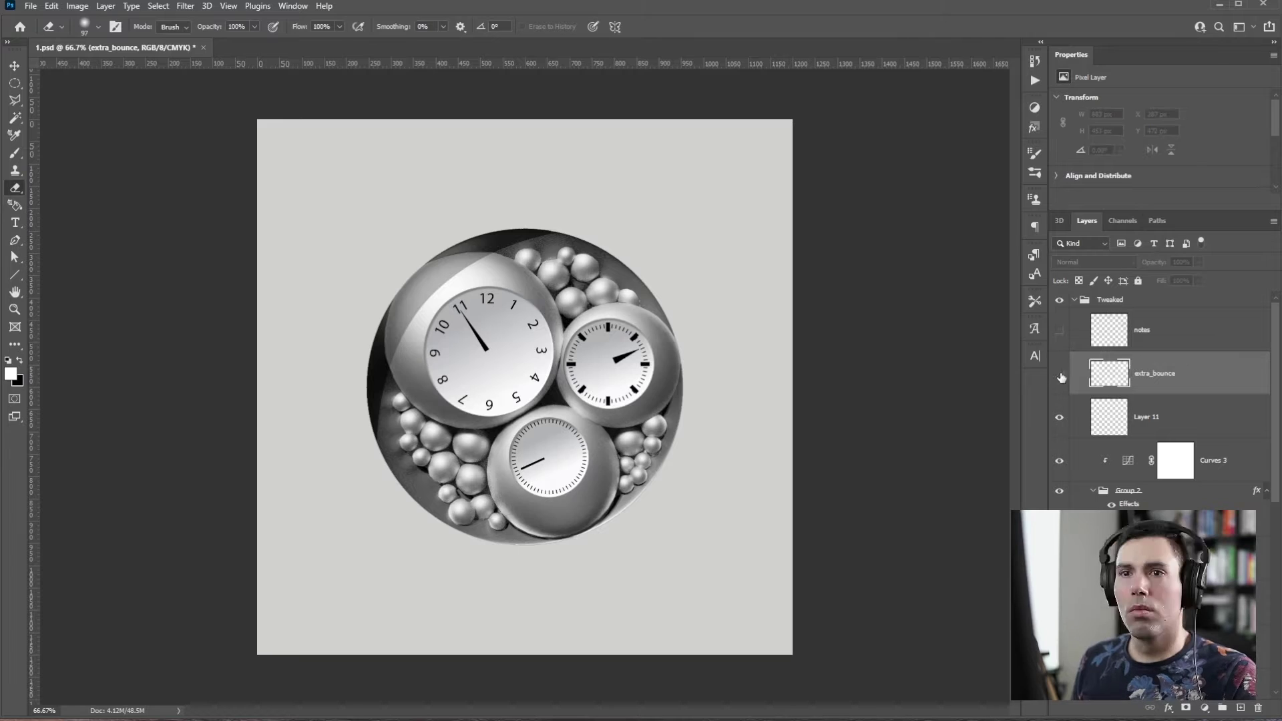
left_click(1059, 374)
left_click(1059, 374)
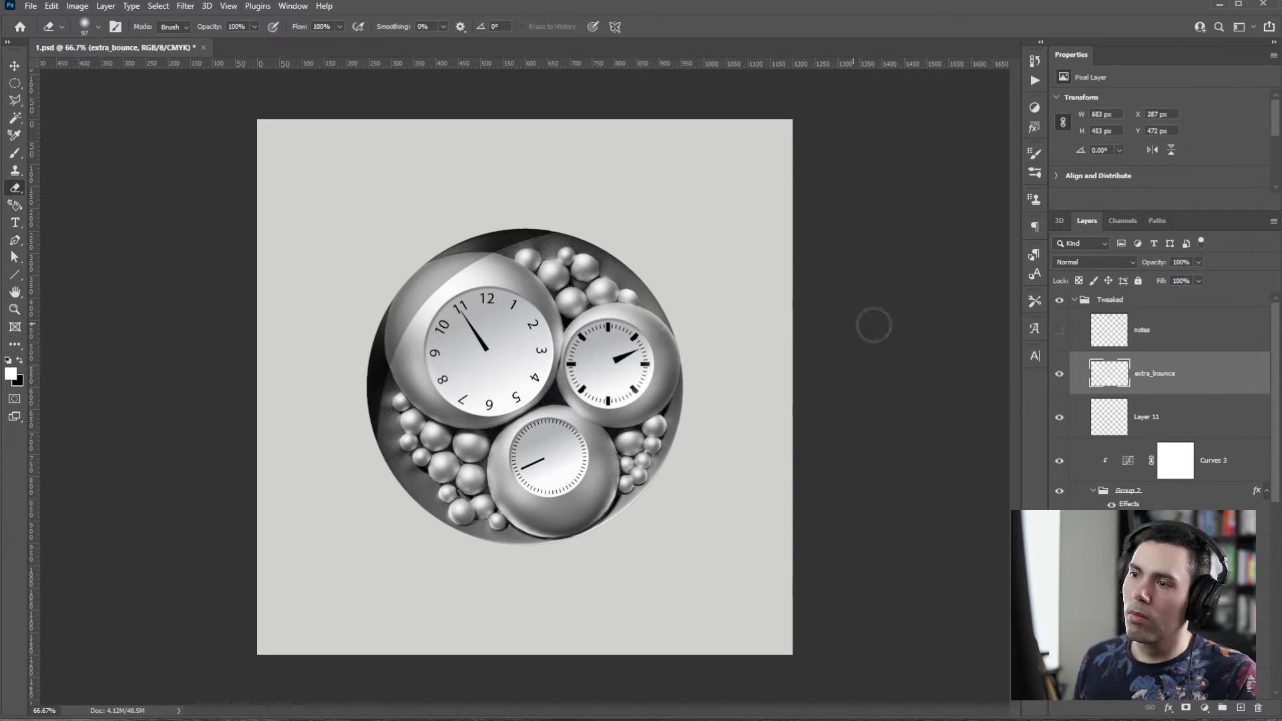
key("ctrl+s")
- Load a combined selection of the clock hands on all three dials
left_click(1148, 594)
key("w")
left_click(1162, 558)
left_click(1128, 559, "ctrl")
left_click(1128, 601, "ctrl+shift")
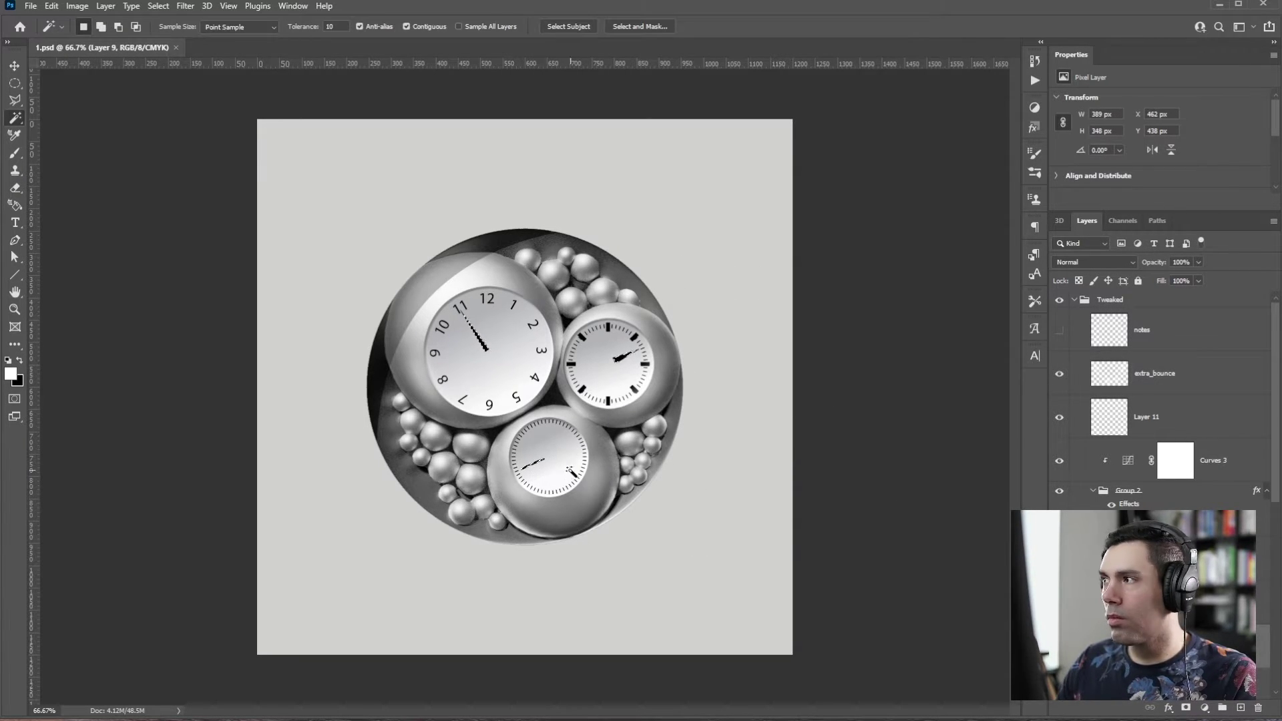
- Fill the selected hand shapes with black on a new layer and deselect
key("ctrl+shift+alt+n")
key("g")
key("x")
key("alt+BackSpace")
key("v")
key("ctrl+d")
- Set the hand-shadow layer to 30% opacity and nudge it slightly down and right of the hands
key("3")
key("Down")
key("Down")
key("Down")
key("Down")
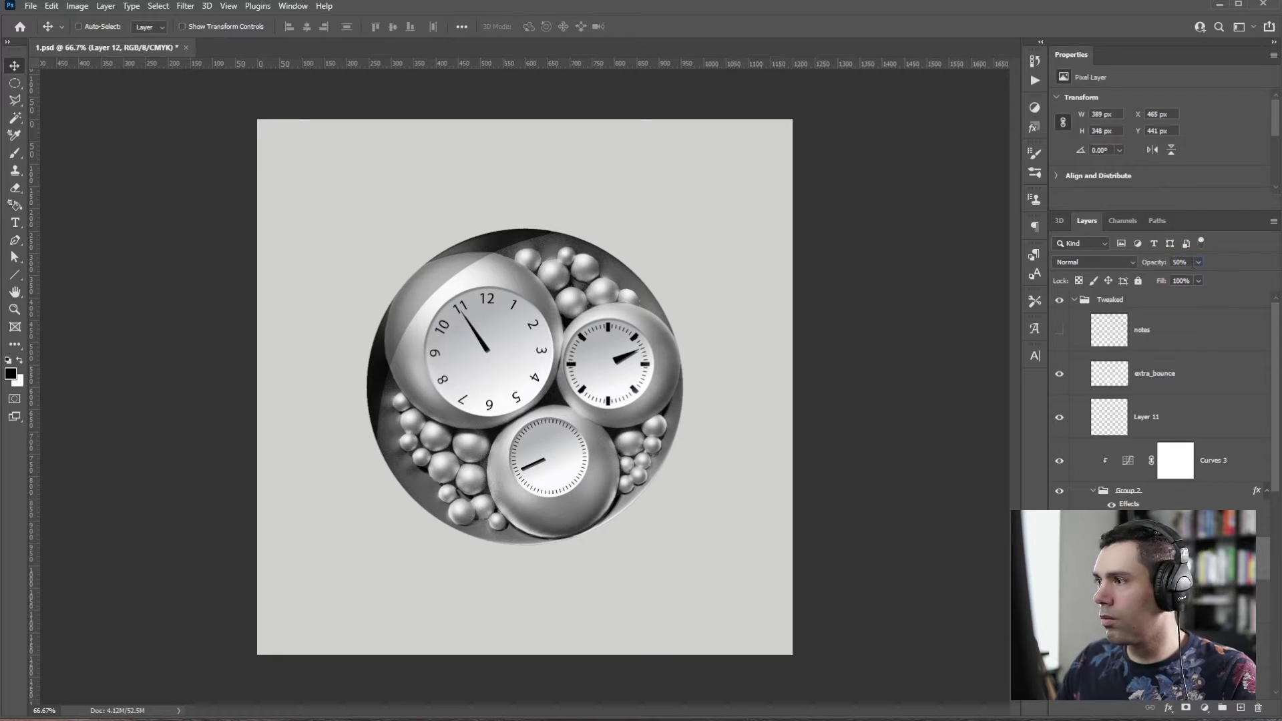
key("z")
left_click(472, 353)
key("v")
key("Right")
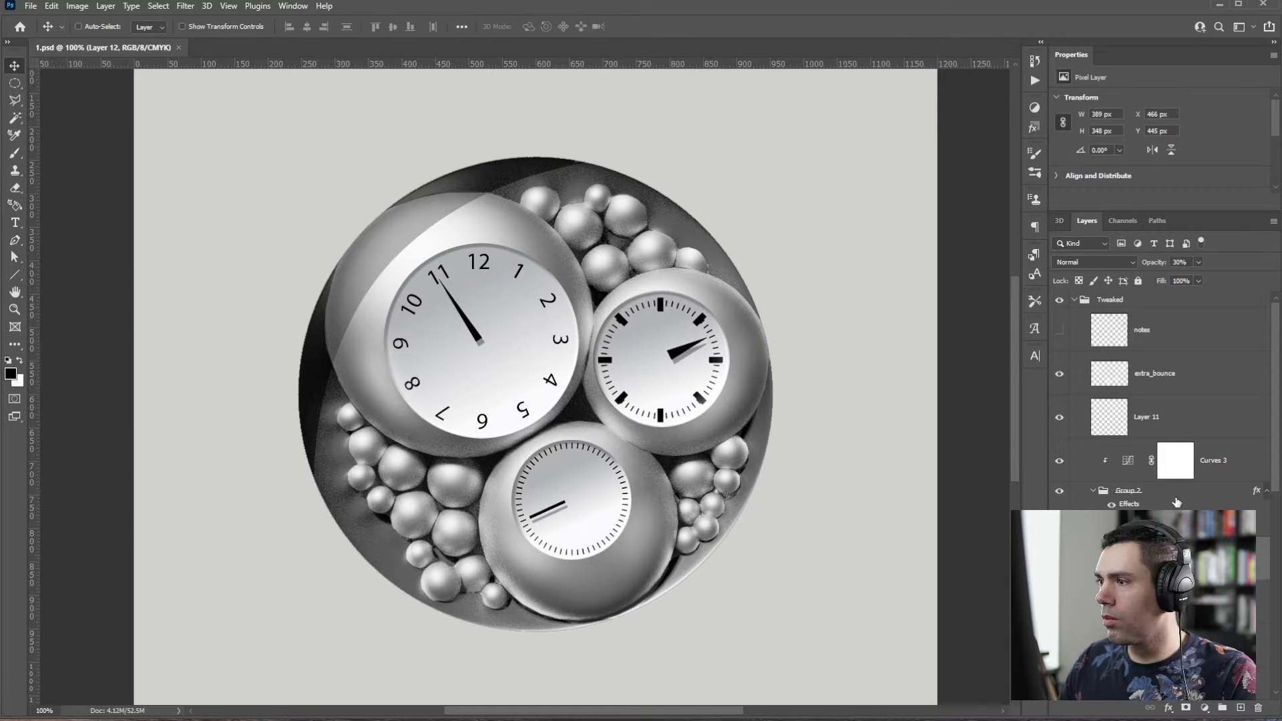
- Shift the color layer's hue by -23 with Hue/Saturation
left_click(1060, 334)
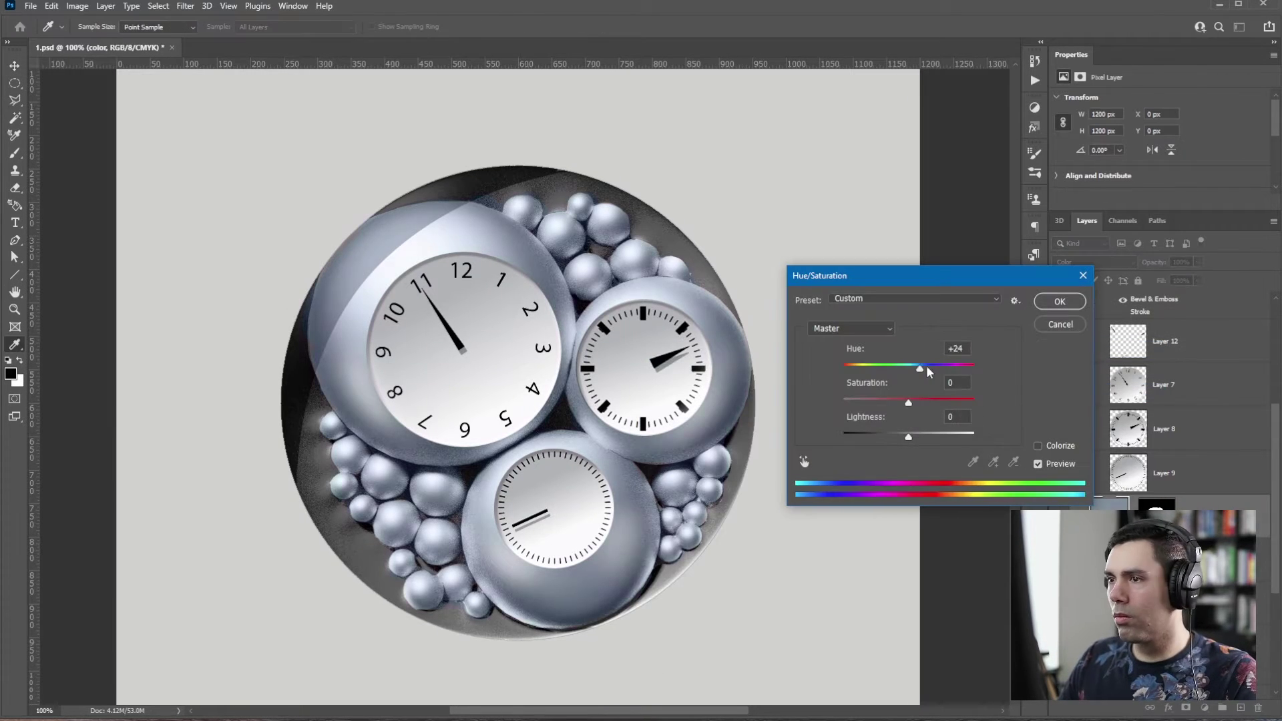
key("Up")
key("Down")
key("Down")
key("Down")
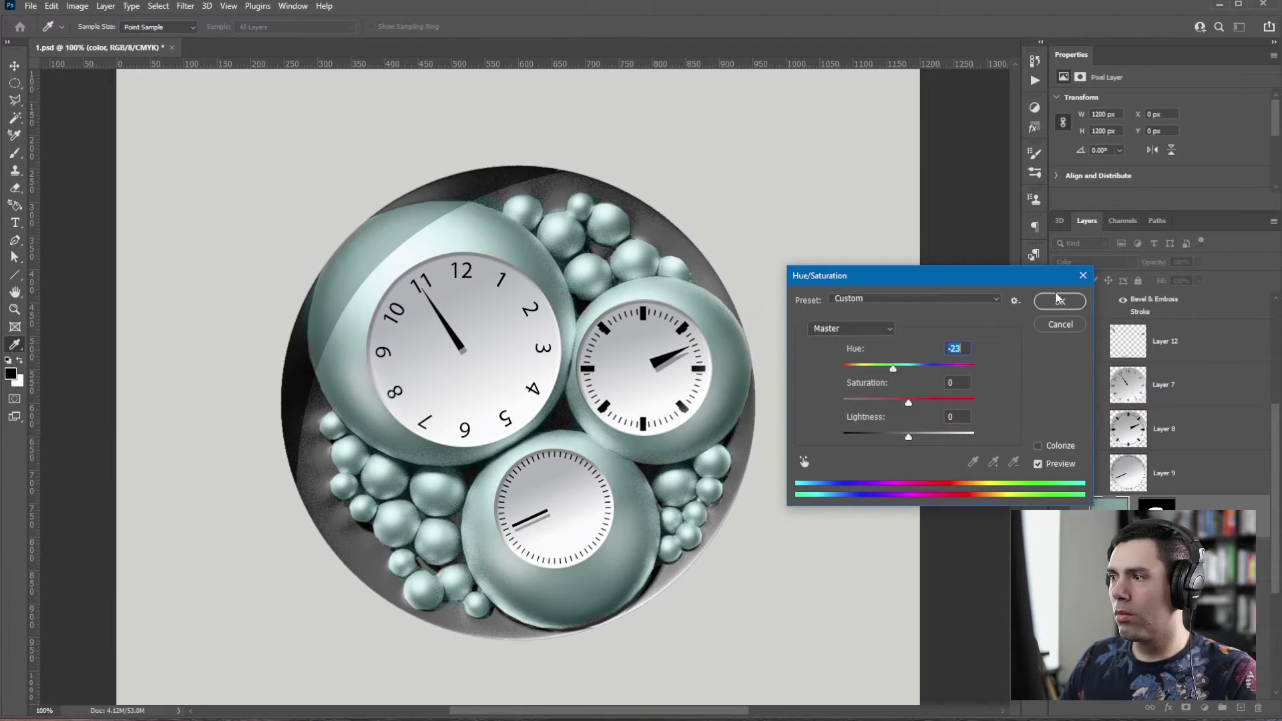
left_click(1057, 299)
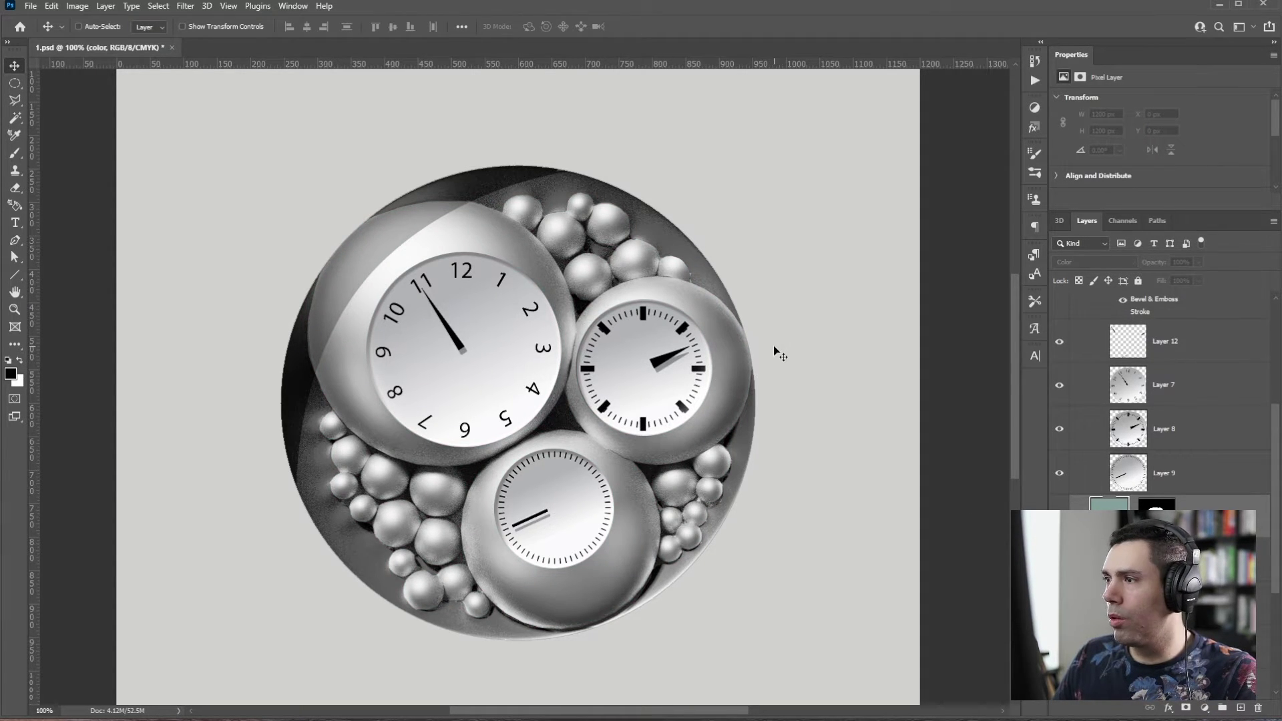
- Show the notes layer over the artwork to review the planned changes, and hide it again
left_click_drag(752, 320, 775, 308)
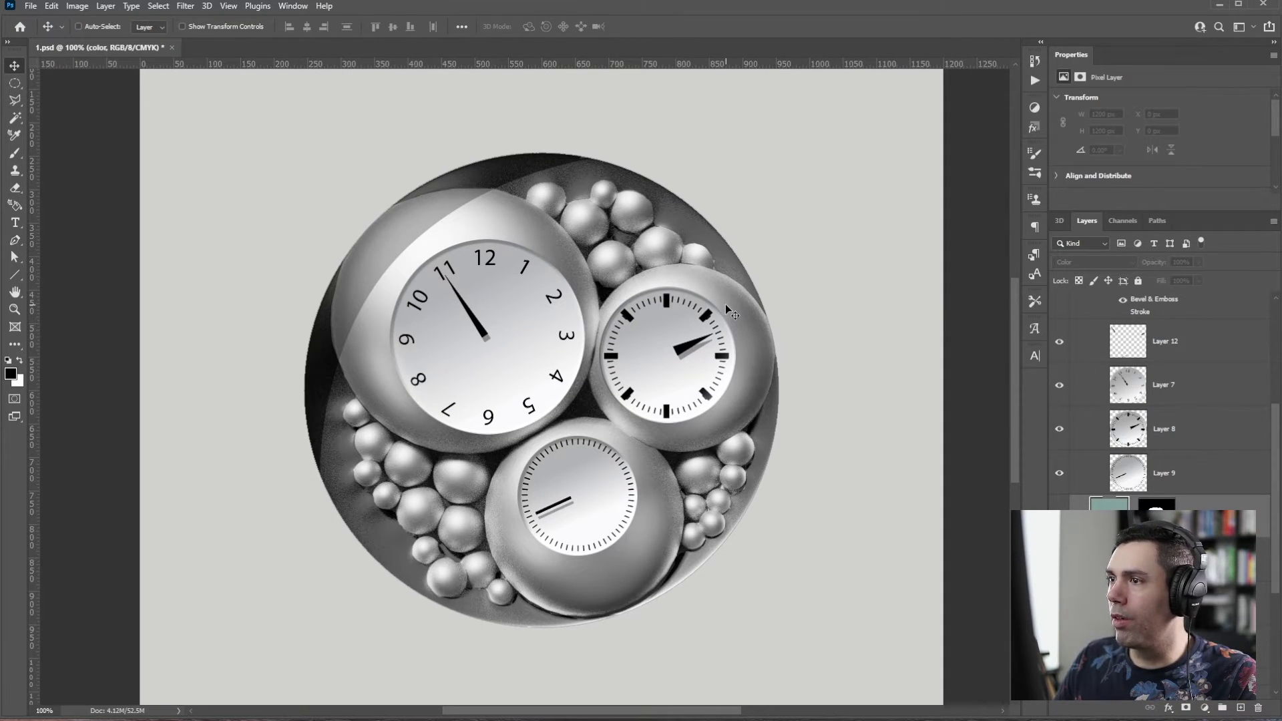
scroll(1060, 331, "up", 5)
left_click(1060, 330)
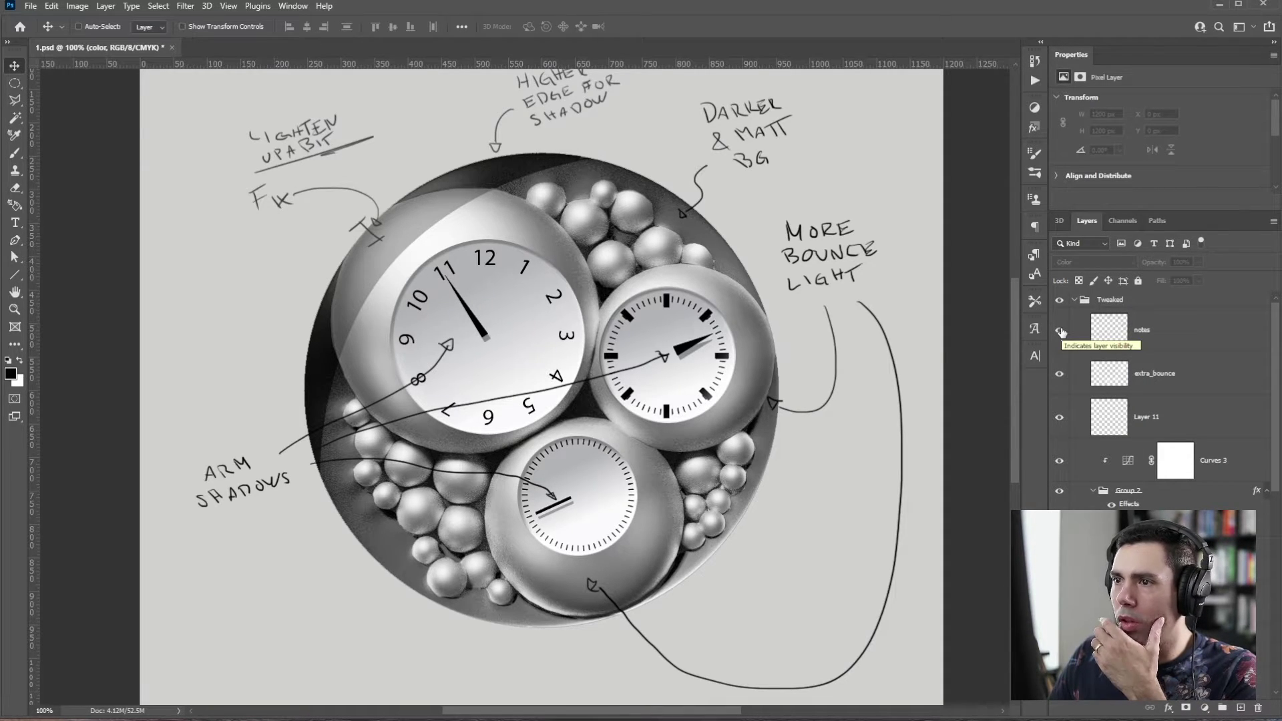
left_click(1061, 331)
left_click_drag(780, 266, 789, 255)
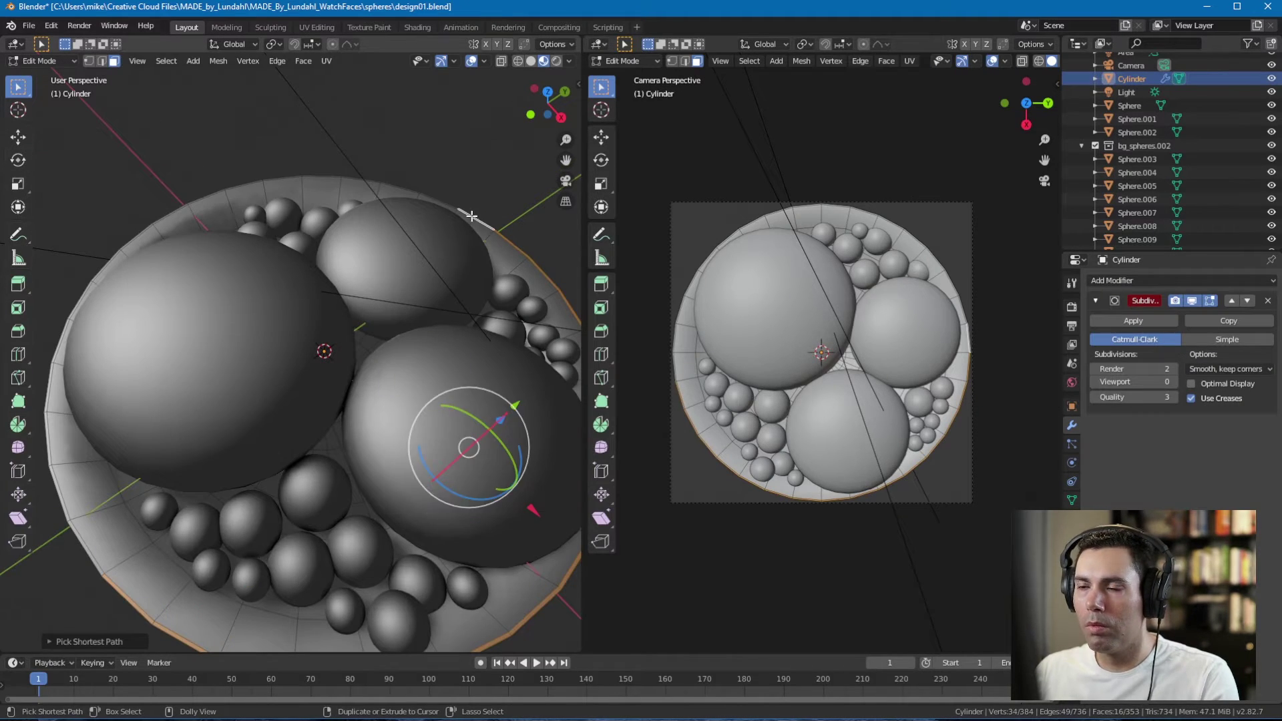
- In Blender, select the full ring of faces along the cylinder's rim and extrude it upward into a high wall
left_click(48, 439, "ctrl")
middle_click_drag(249, 148, 303, 212, "shift")
left_click(493, 263, "ctrl")
scroll(454, 294, "down", 2)
middle_click_drag(427, 320, 444, 290)
key("e")
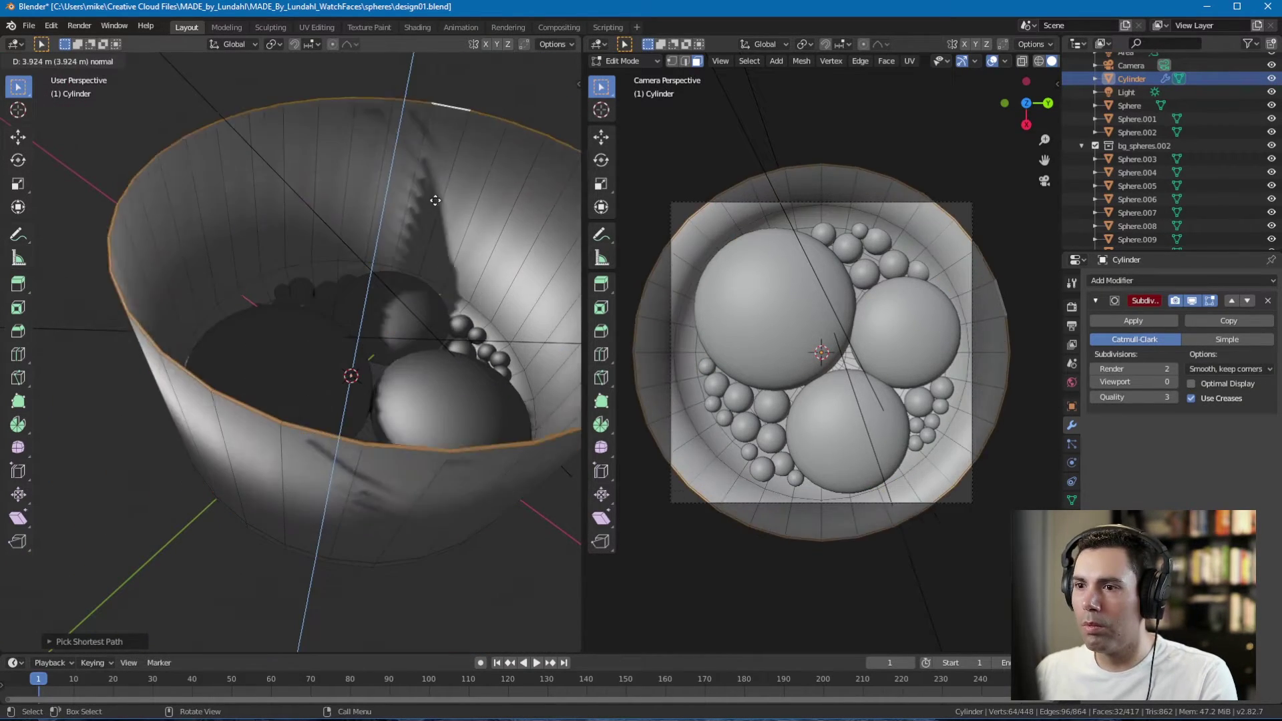
left_click(437, 291)
- Switch the camera view to Rendered shading and lower the extruded rim
left_click_drag(581, 167, 513, 167)
left_click(1017, 60)
left_click_drag(348, 219, 340, 255)
scroll(401, 260, "down", 1)
middle_click_drag(414, 251, 311, 248)
- Delete the ring of faces on top of the cylinder's rim and the linked wall geometry it separates
left_click(418, 231)
scroll(294, 269, "up", 1)
left_click(382, 217, "alt")
key("x")
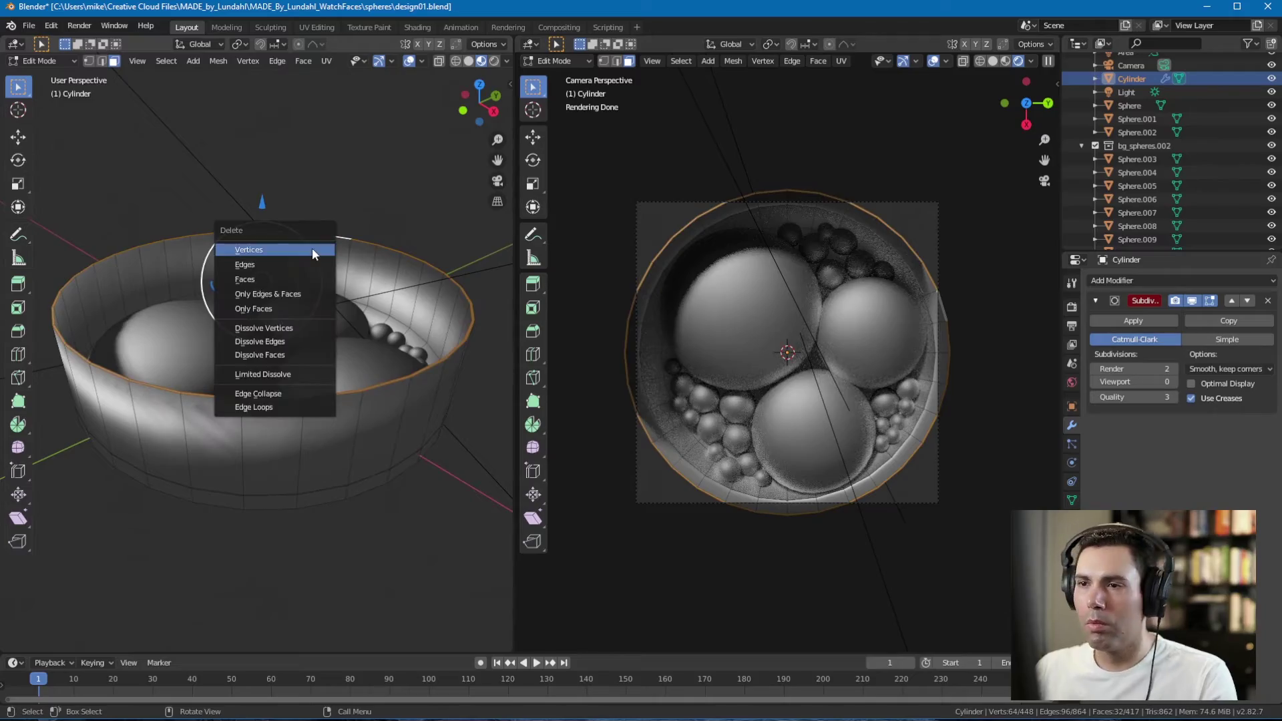
left_click(311, 278)
key("l")
key("x")
left_click(343, 463)
- Preview the cylinder's subdivision in the viewport, return the viewport level to 0, and save the file
middle_click_drag(348, 344, 420, 401)
left_click(1172, 382)
middle_click_drag(320, 374, 207, 374)
left_click(1097, 382)
key("KP_1")
key("ctrl+s")
- Select the edge loop around the inside of the cylinder below the raised wall and bevel it with one segment
middle_click_drag(400, 279, 395, 332)
key("2")
left_click(372, 309)
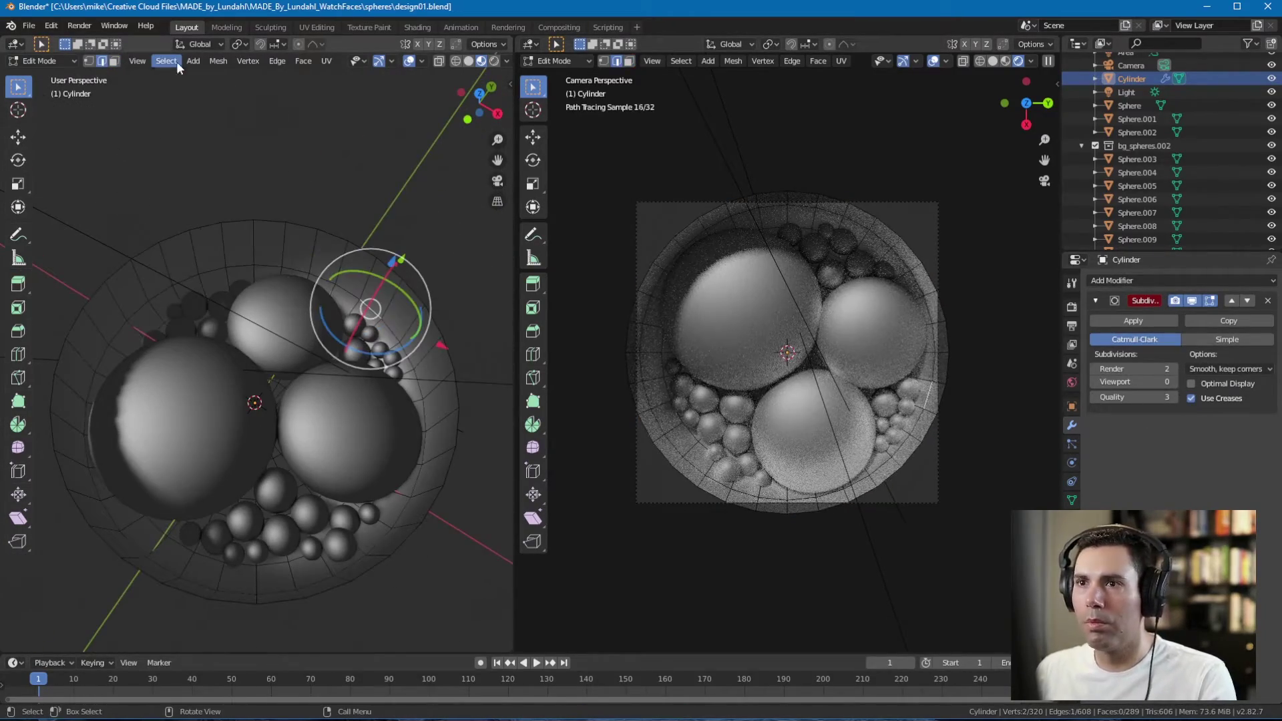
left_click(173, 61)
mouse_move(221, 266)
left_click(312, 266)
middle_click_drag(312, 321, 350, 284)
key("ctrl+e")
left_click(350, 284)
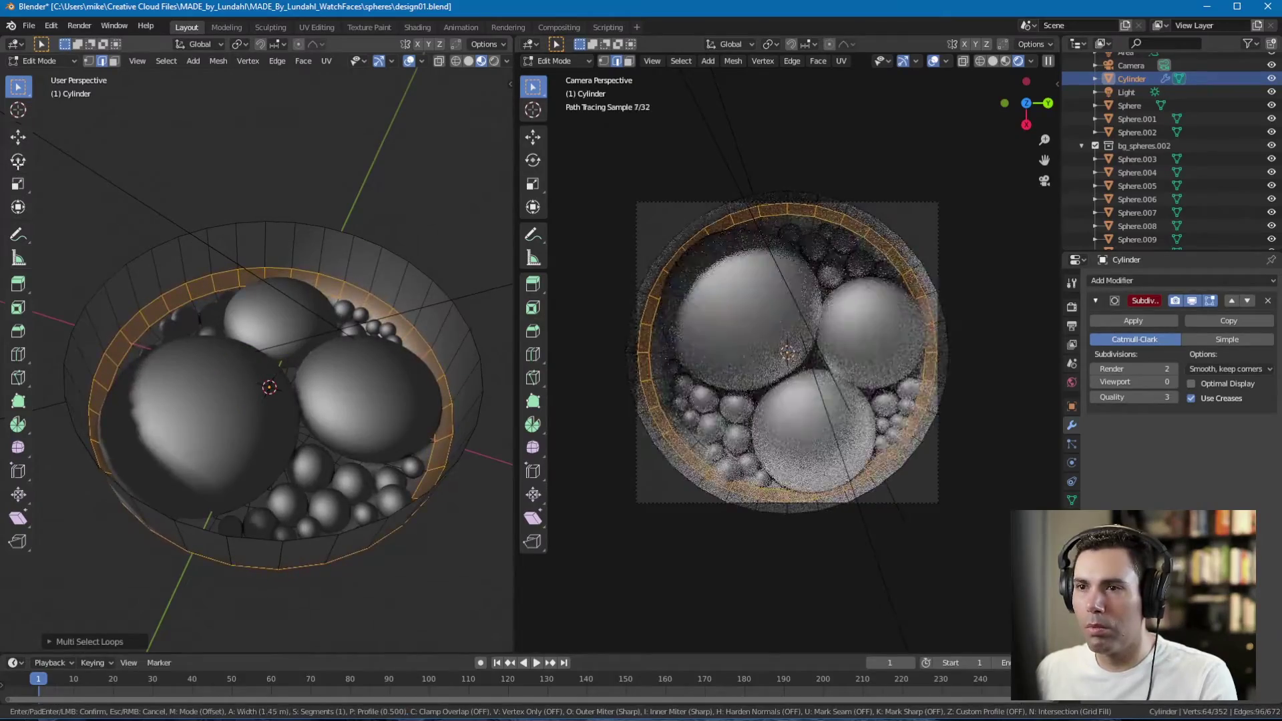
left_click(310, 217)
- Return to Object Mode, check the cylinder at viewport subdivision 1, set it back to 0 and save the file
key("Tab")
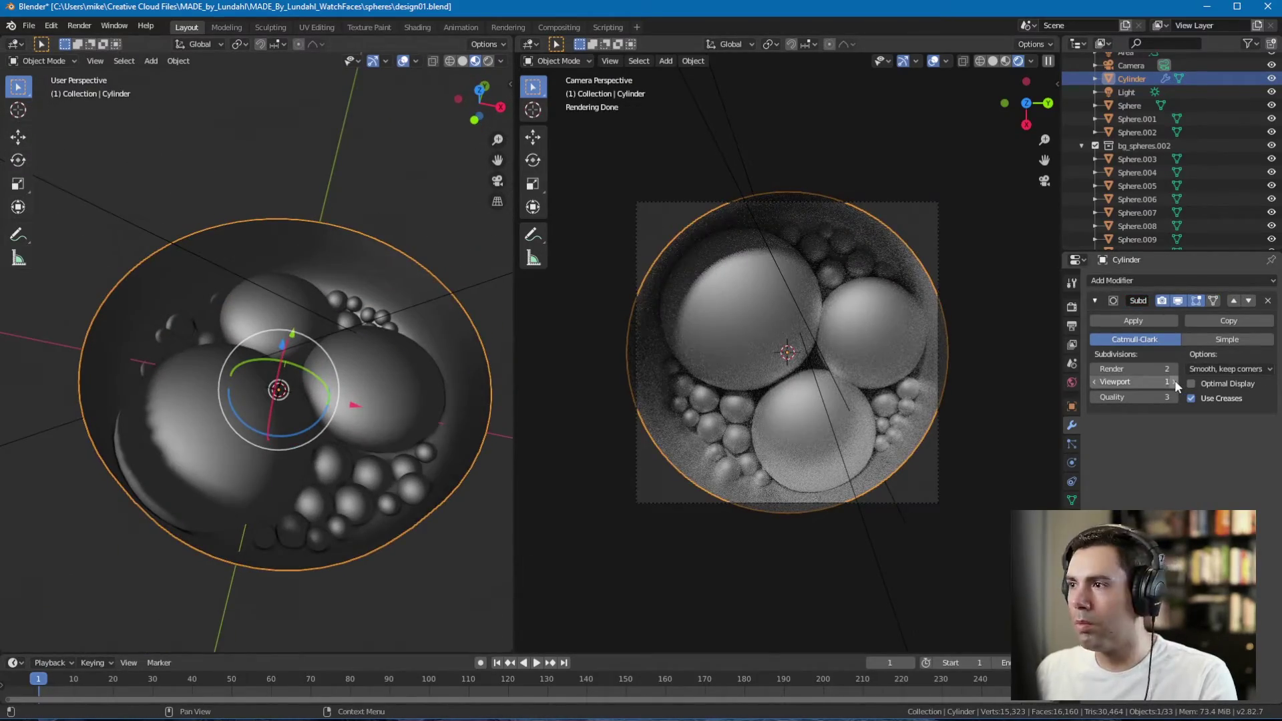
left_click(1092, 382)
middle_click_drag(491, 238, 378, 256)
scroll(337, 272, "down", 7)
left_click(337, 273)
key("ctrl+s")
scroll(337, 272, "up", 7)
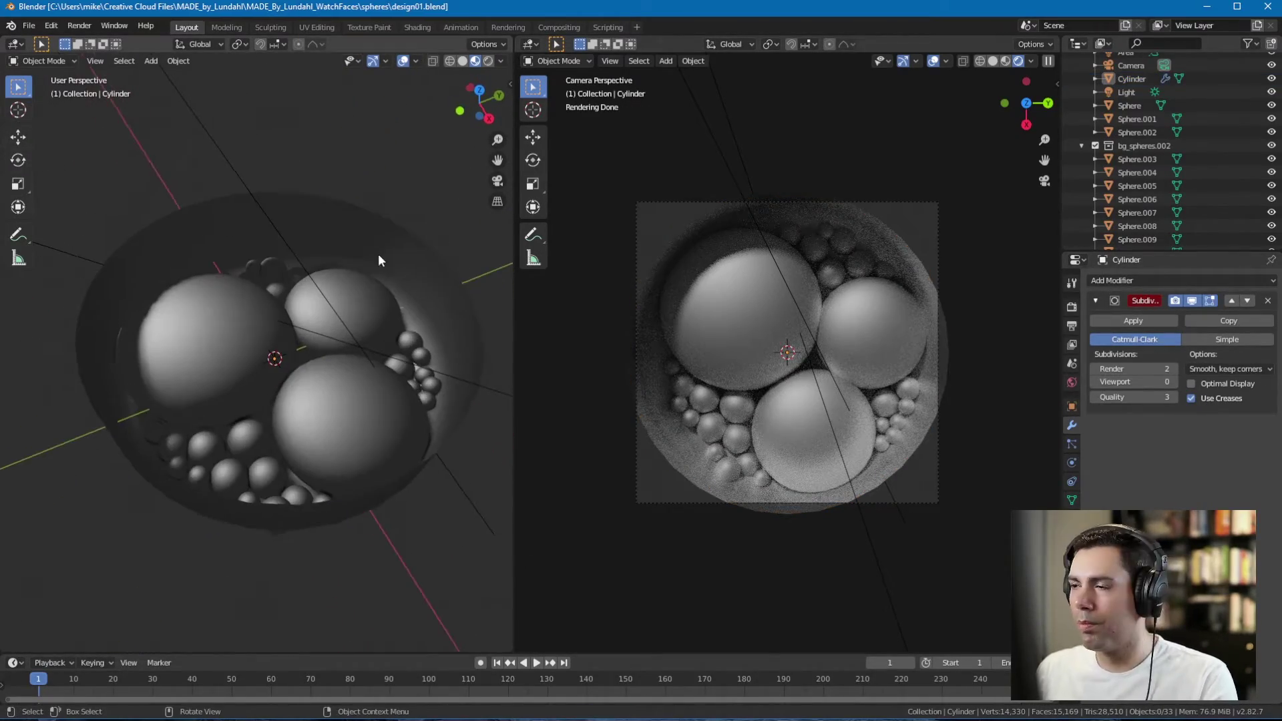
- Darken the base color of the cylinder's material to a value of 0.227 and save the file
left_click(381, 255)
left_click(1071, 518)
left_click(1222, 435)
left_click_drag(1253, 255, 1258, 290)
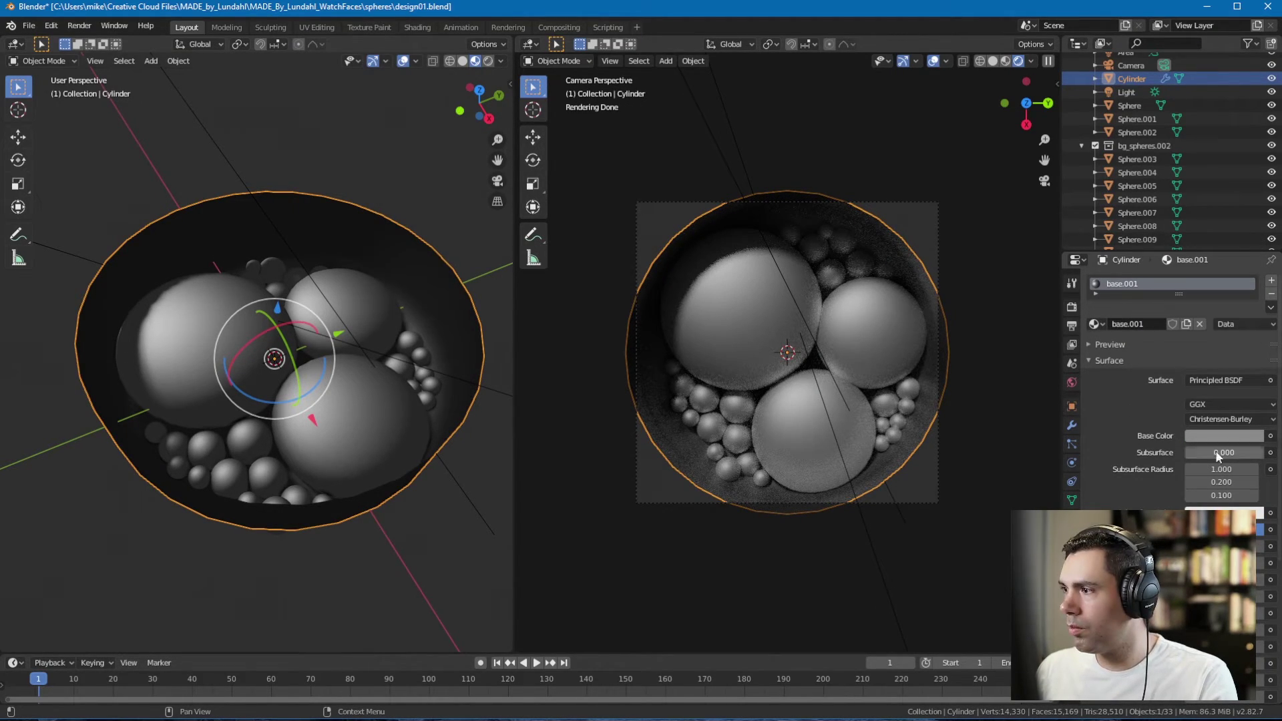
key("ctrl+z")
left_click(1223, 435)
left_click_drag(1253, 263, 1252, 334)
left_click(1235, 436)
left_click(1253, 319)
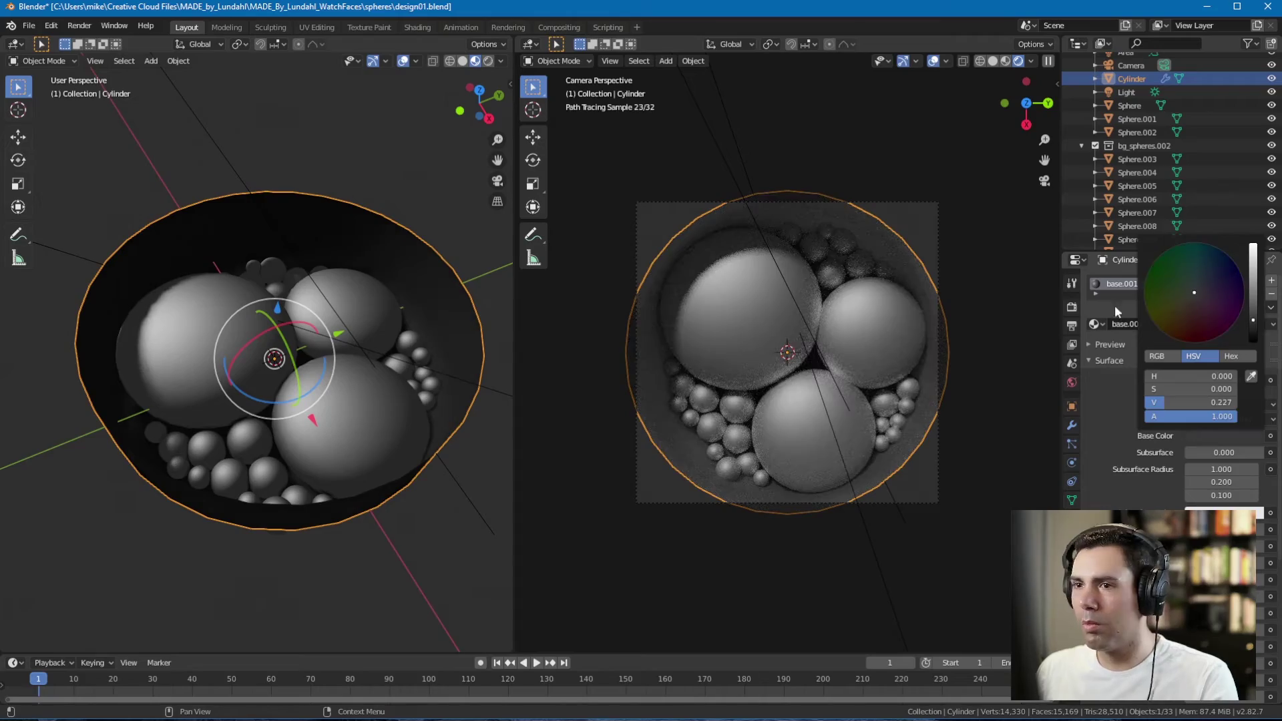
key("ctrl+s")
- Rotate the area light beside the bowl and set its power to 126.4 W
scroll(270, 282, "down", 5)
middle_click_drag(271, 282, 173, 280, "shift")
left_click(354, 299)
mouse_move(353, 299)
left_mouse_down()
mouse_move(309, 322)
mouse_move(328, 297)
left_mouse_up()
middle_click_drag(332, 297, 361, 260)
left_click_drag(1229, 368, 1268, 368)
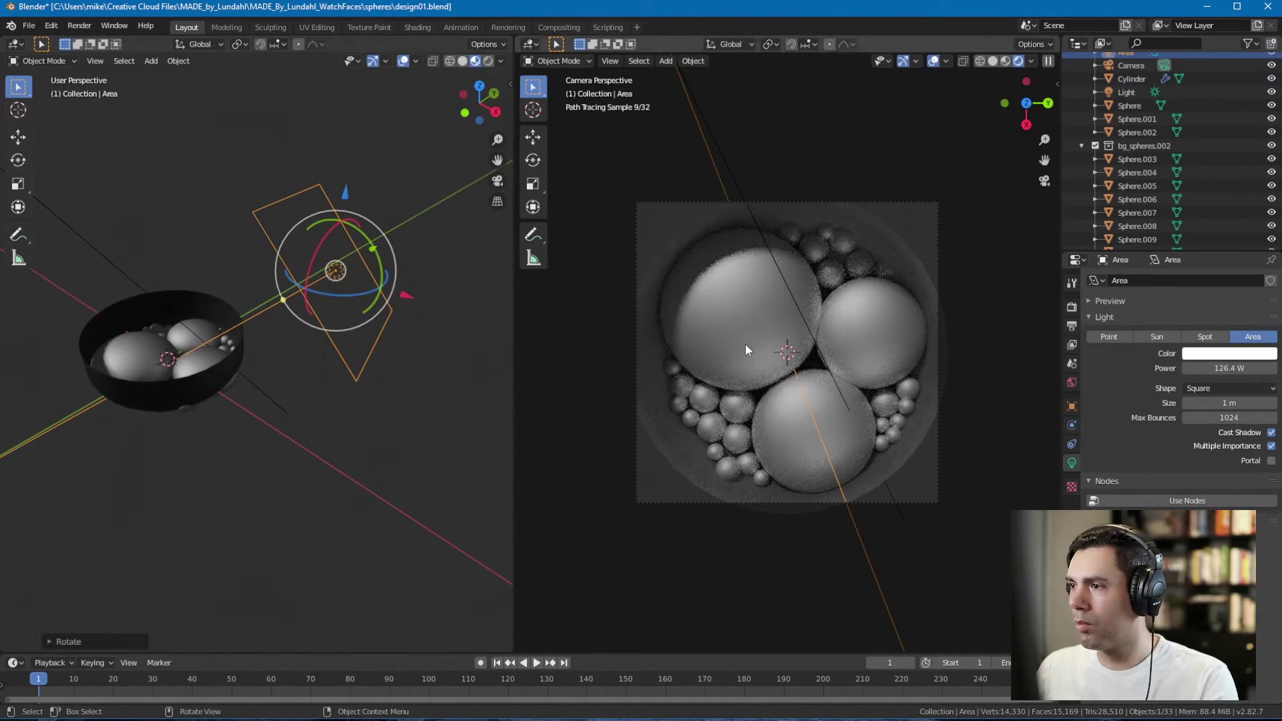
- Reposition the area light, moving it along the Y axis
middle_click_drag(240, 294, 127, 407)
left_click_drag(287, 467, 321, 475)
key("g")
key("y")
left_click(281, 398)
- Select the three large spheres in the bowl together and scale them up slightly
middle_click_drag(281, 398, 337, 359)
scroll(319, 322, "up", 3)
left_click(204, 420)
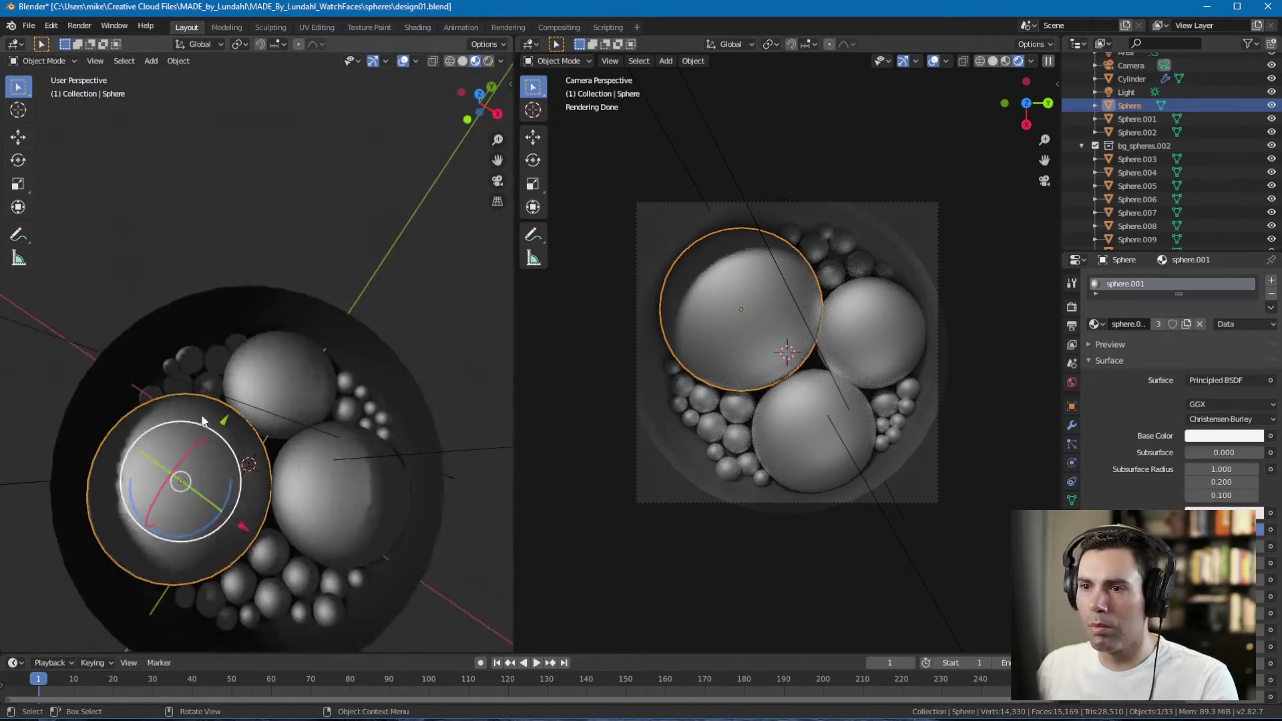
scroll(203, 420, "down", 2)
middle_click_drag(204, 420, 174, 434)
left_click(315, 364, "shift")
left_click(311, 441, "shift")
key("s")
left_click(332, 430)
middle_click_drag(332, 429, 270, 401)
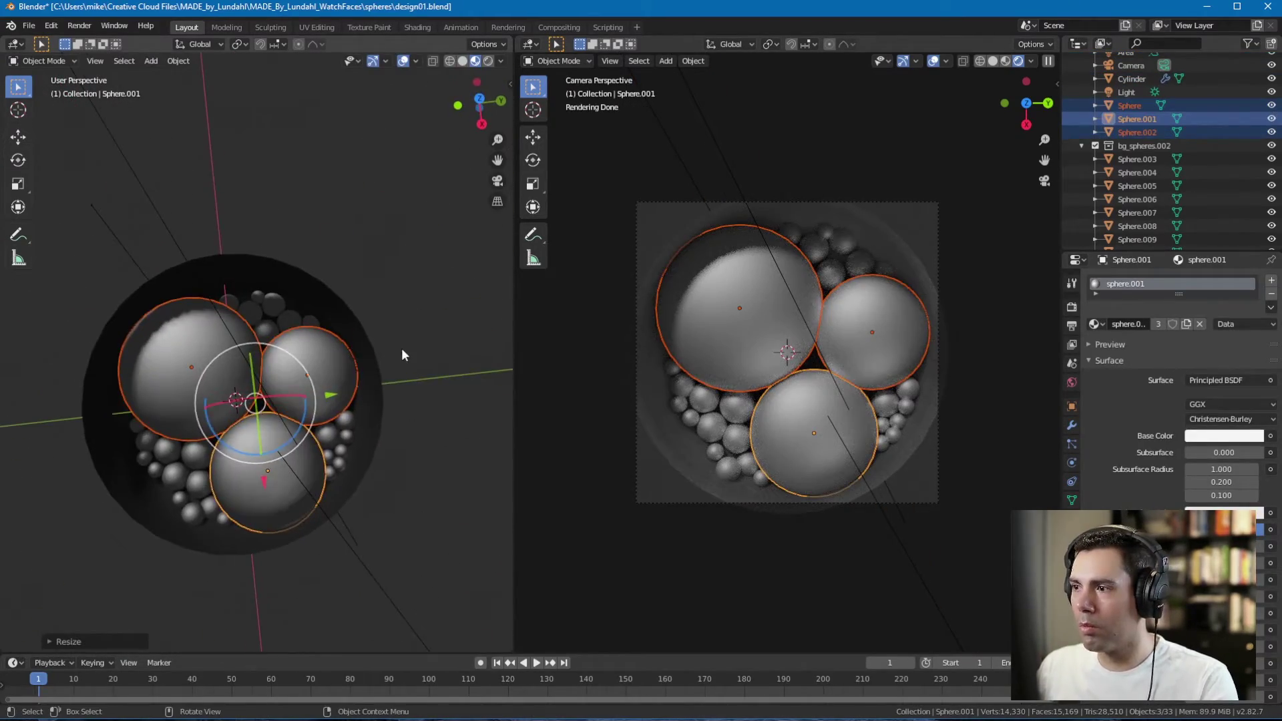
- Rotate the sun light above the bowl and set its strength to 1.5
scroll(402, 349, "down", 5)
middle_click_drag(402, 349, 461, 247)
left_click(137, 203)
left_click_drag(189, 170, 186, 183)
middle_click_drag(185, 183, 140, 175)
left_click_drag(177, 170, 277, 221)
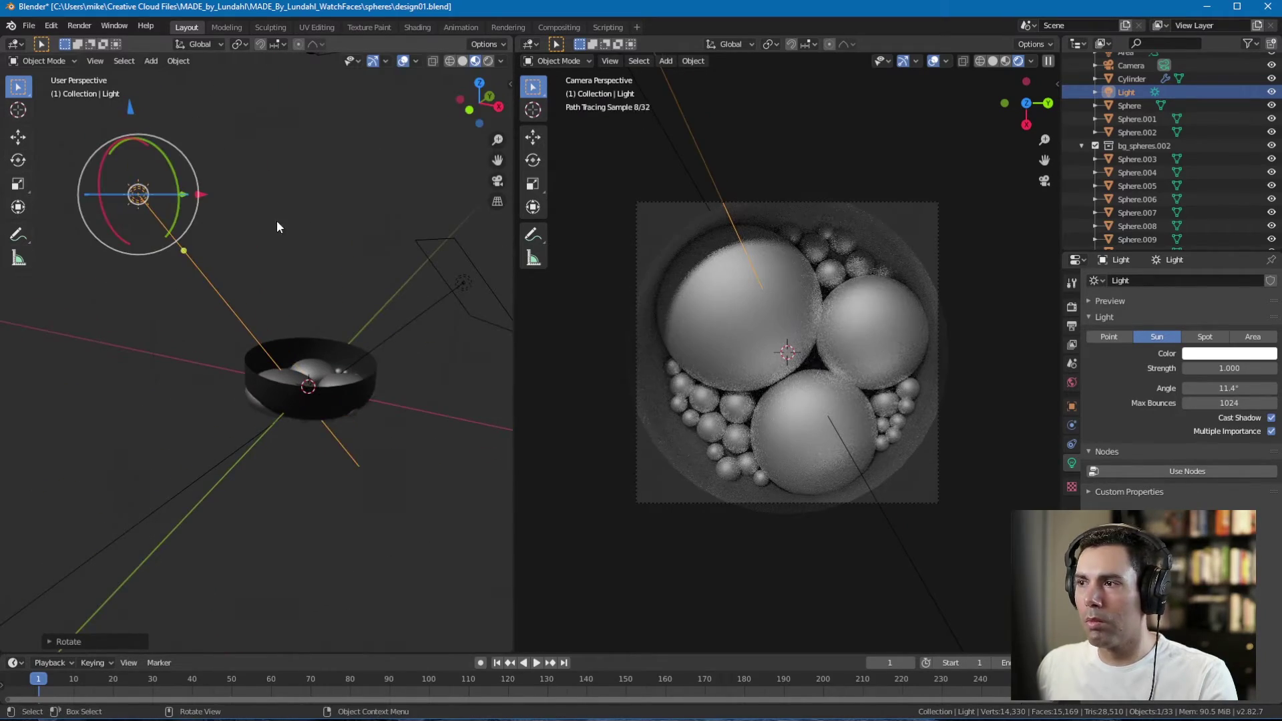
middle_click_drag(276, 221, 191, 233)
left_click(1227, 368)
type("1.5")
key("Return")
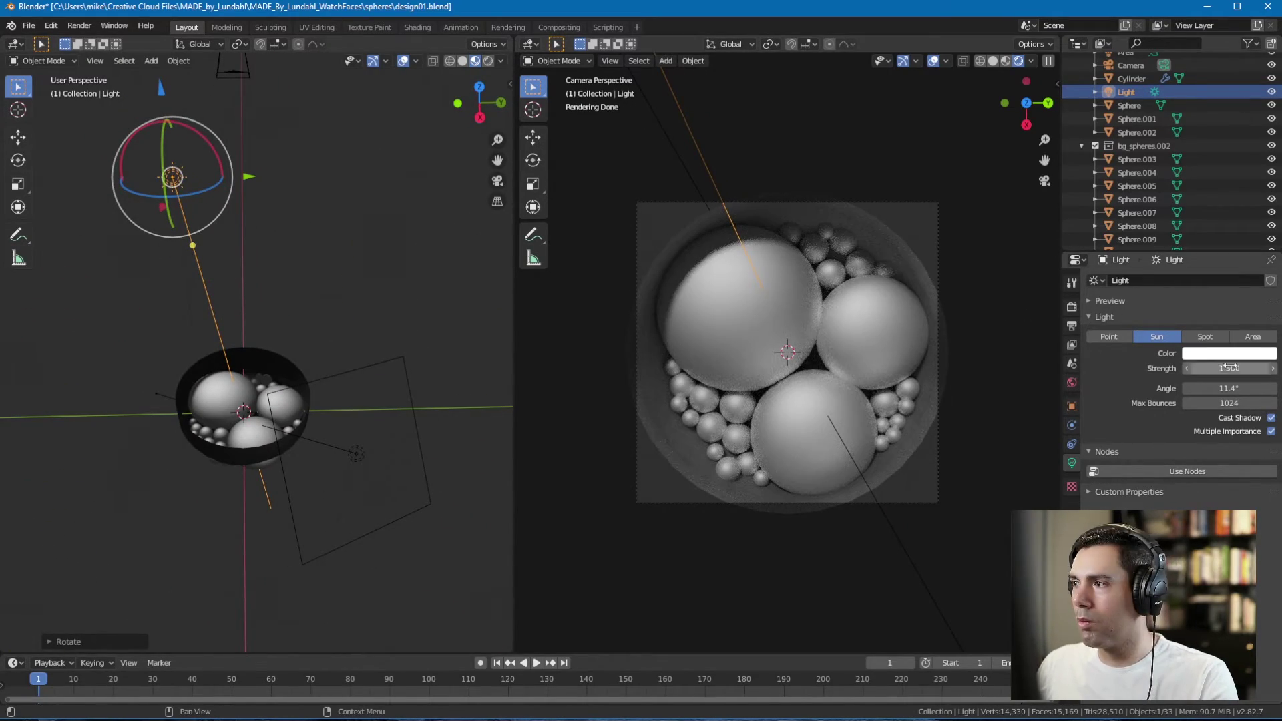
- Set the power of the area light beside the bowl to 500 W and save the file
left_click(375, 432)
mouse_move(398, 287)
middle_mouse_down()
mouse_move(411, 277)
mouse_move(326, 304)
mouse_move(394, 294)
mouse_move(401, 279)
middle_mouse_up()
left_click(1229, 367)
type("500")
key("Return")
left_click(387, 292)
key("ctrl+s")
- Darken the world background color and save the file
left_click(1071, 307)
left_click(1071, 325)
scroll(392, 277, "down", 3)
left_click(311, 110)
left_click(1071, 306)
left_click(1072, 462)
left_click(1071, 382)
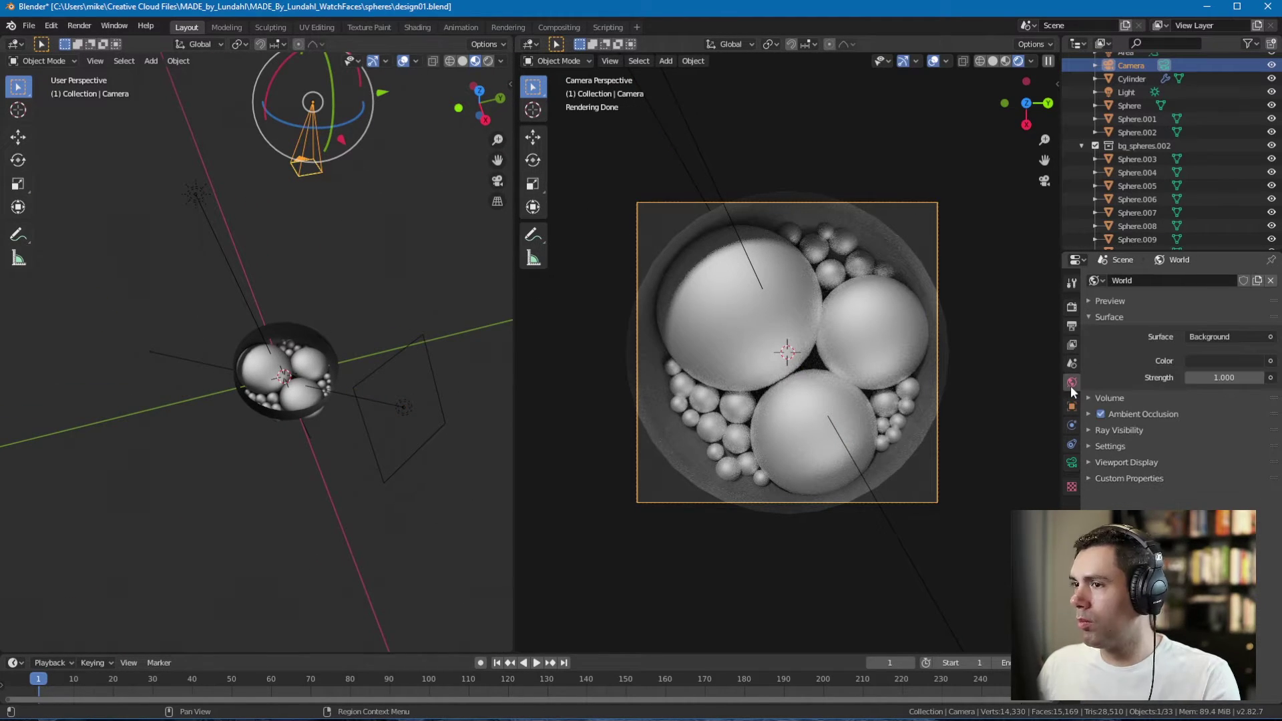
left_click(1217, 361)
mouse_move(1253, 241)
left_mouse_down()
mouse_move(1252, 179)
mouse_move(1252, 266)
mouse_move(1253, 253)
left_mouse_up()
middle_click_drag(354, 273, 305, 281)
key("ctrl+s")
- Darken the base color of the cylinder's material
left_click(675, 449)
left_click(1071, 518)
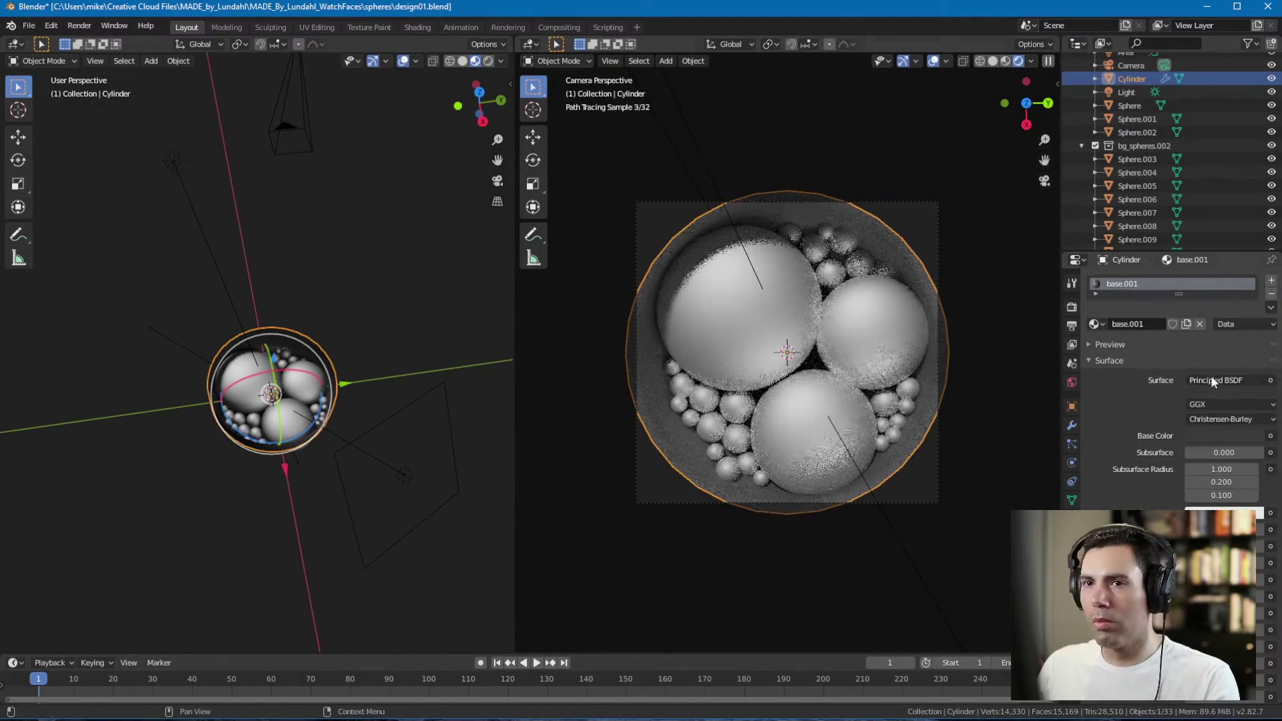
left_click(1202, 435)
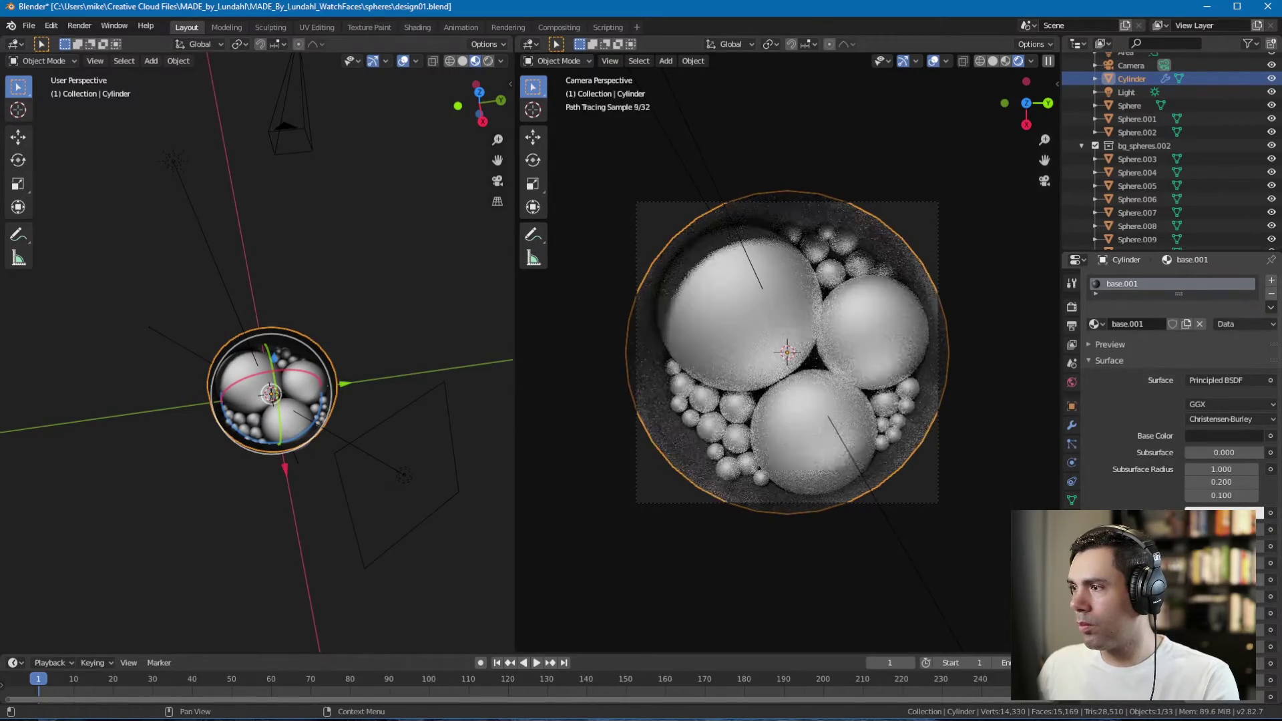
- Move the small sphere Sphere.017 in the lower cluster by about -0.165 m along the X axis
key("KP_Decimal")
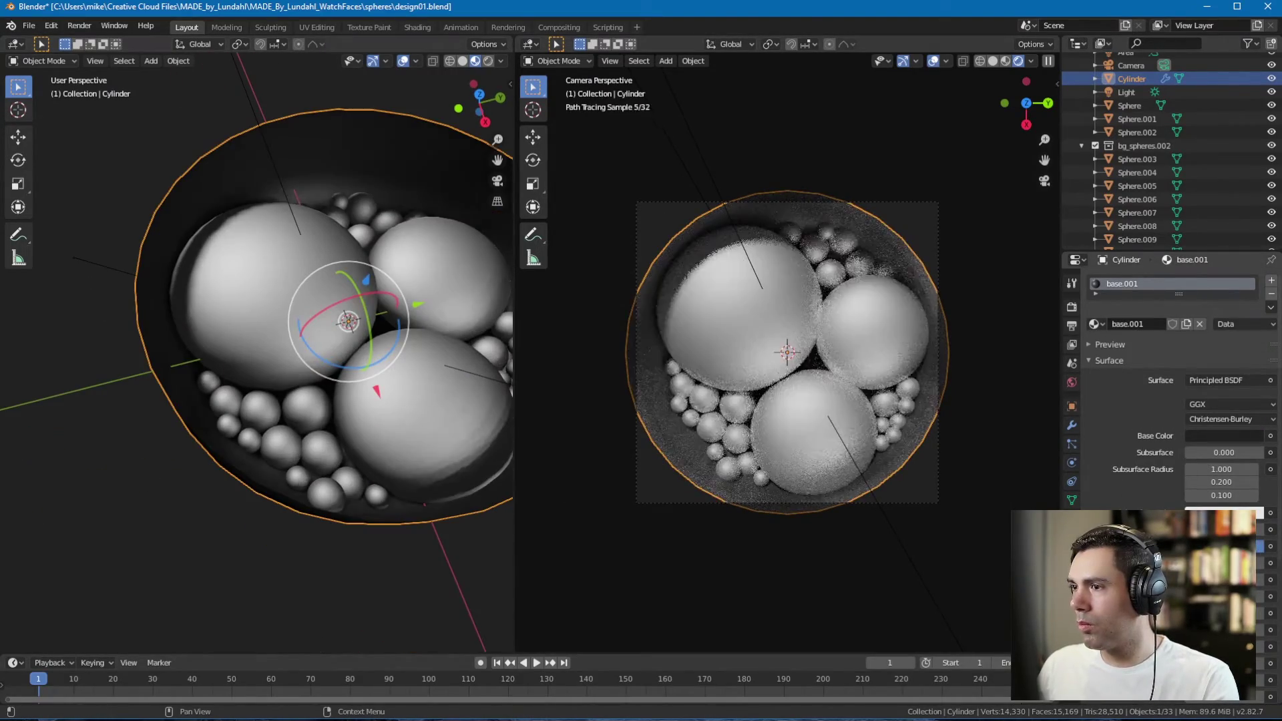
left_click(325, 494)
middle_click_drag(326, 494, 400, 452)
left_click_drag(401, 452, 415, 455)
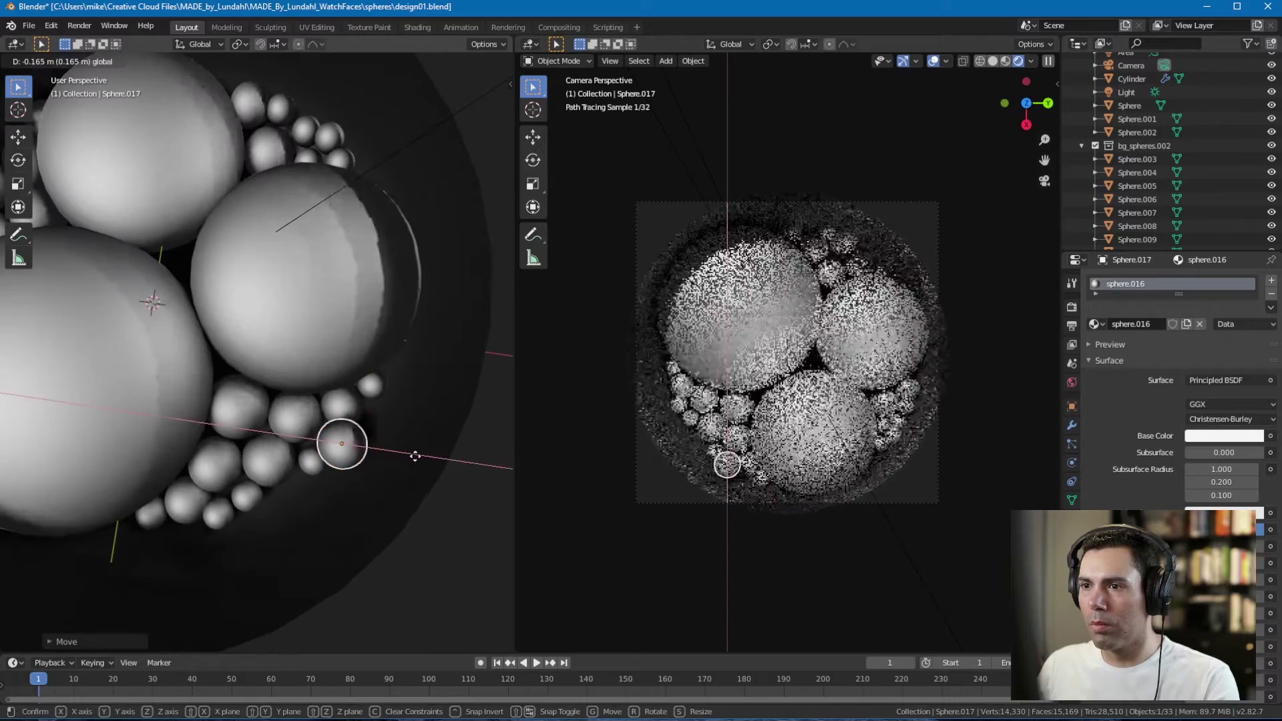
middle_click_drag(414, 454, 220, 454)
key("alt+a")
scroll(213, 398, "down", 3)
scroll(409, 395, "up", 3)
- Nudge the neighbouring small sphere Sphere.010 along the Y axis and save the file
left_click(410, 394)
left_click(198, 450)
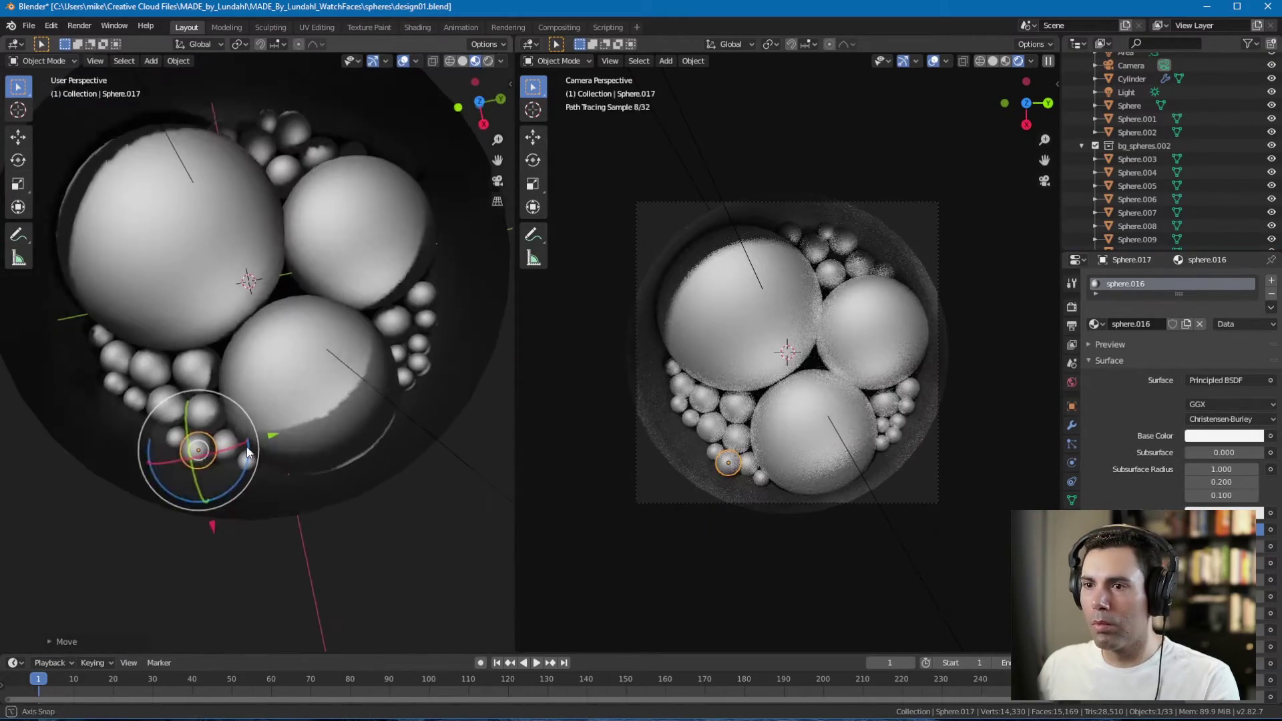
left_click(175, 440)
left_click_drag(251, 424, 246, 425)
key("alt+a")
key("ctrl+s")
scroll(329, 339, "down", 7)
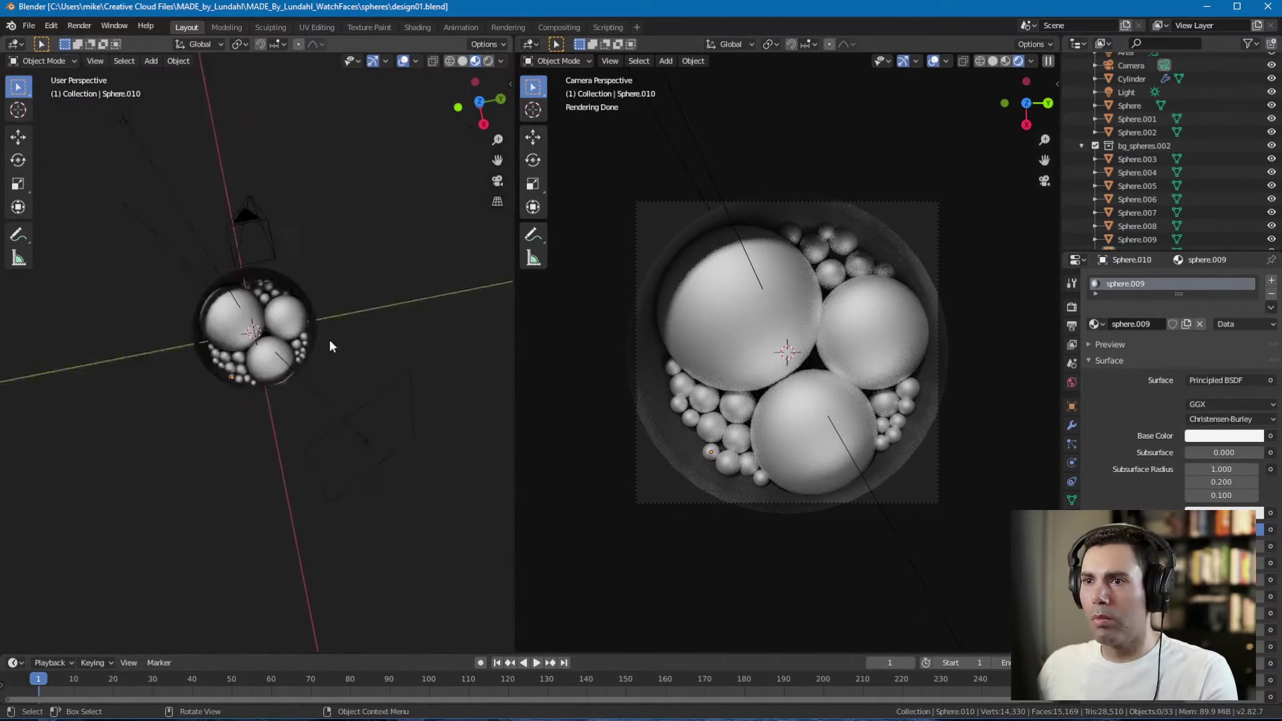
- Raise the camera along the Z axis and set its focal length to 120 mm
middle_click_drag(330, 339, 307, 277)
left_click(302, 275)
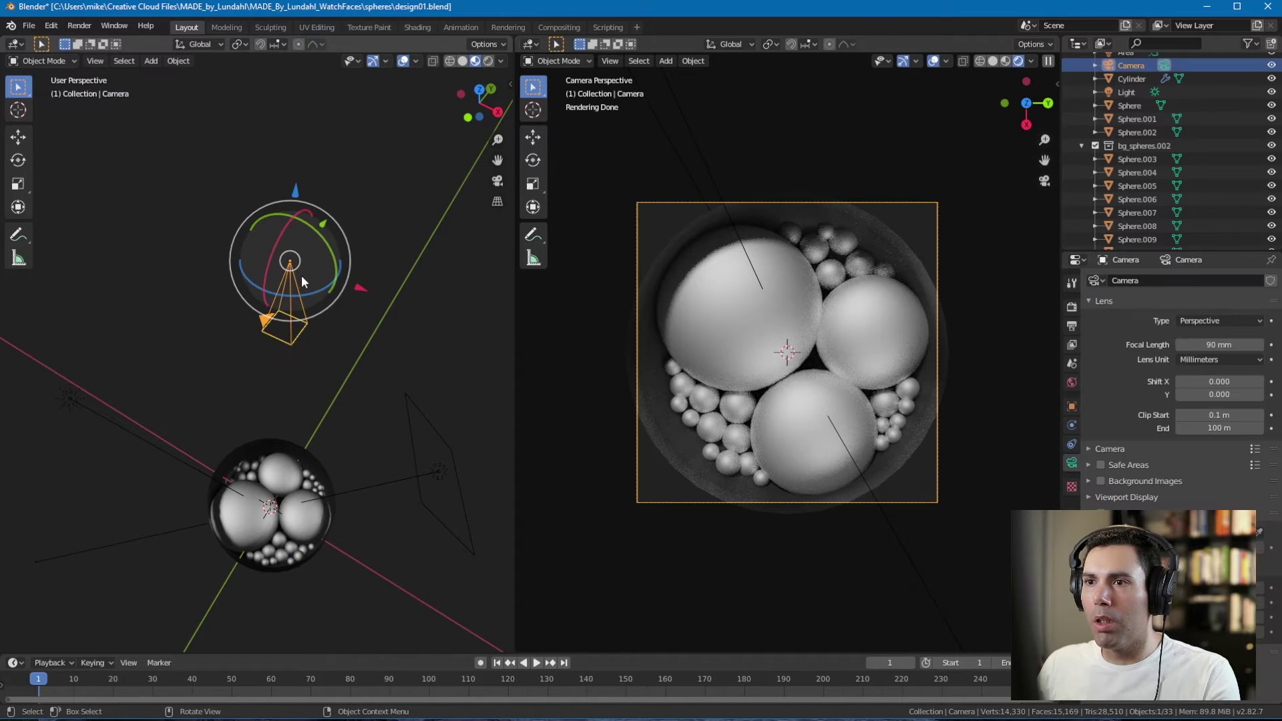
left_click(1071, 308)
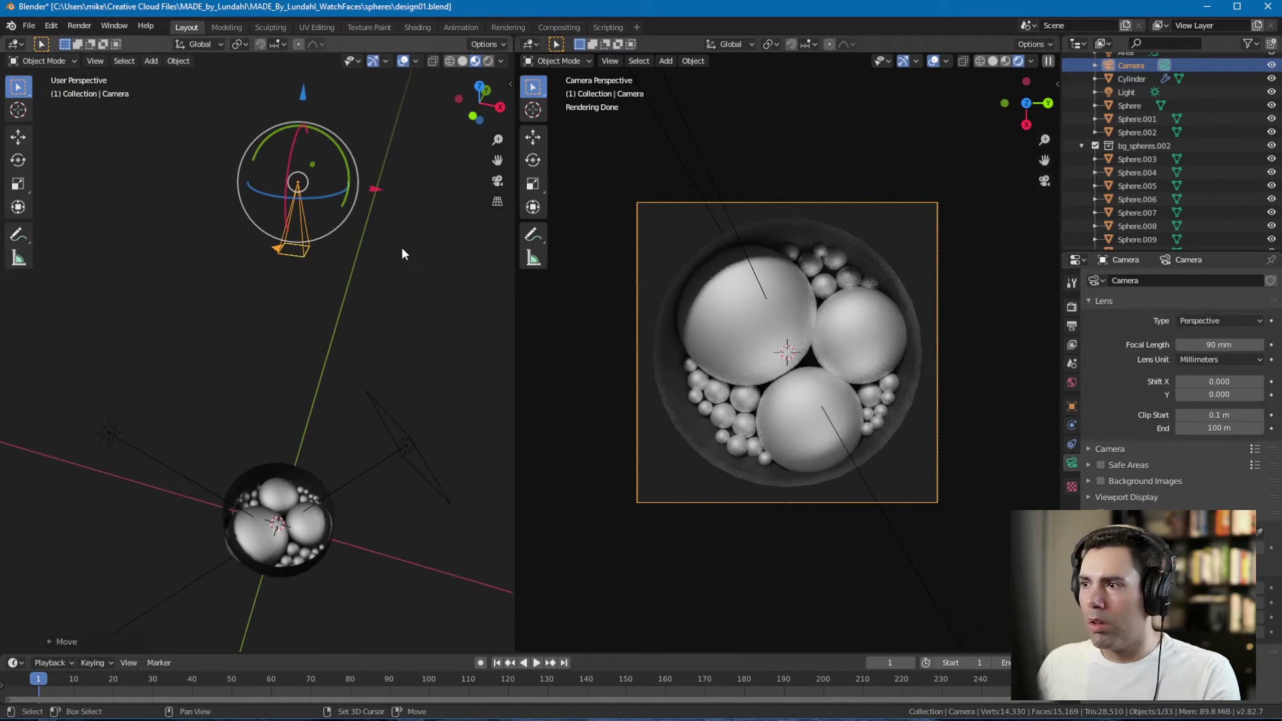
middle_click_drag(402, 248, 429, 264)
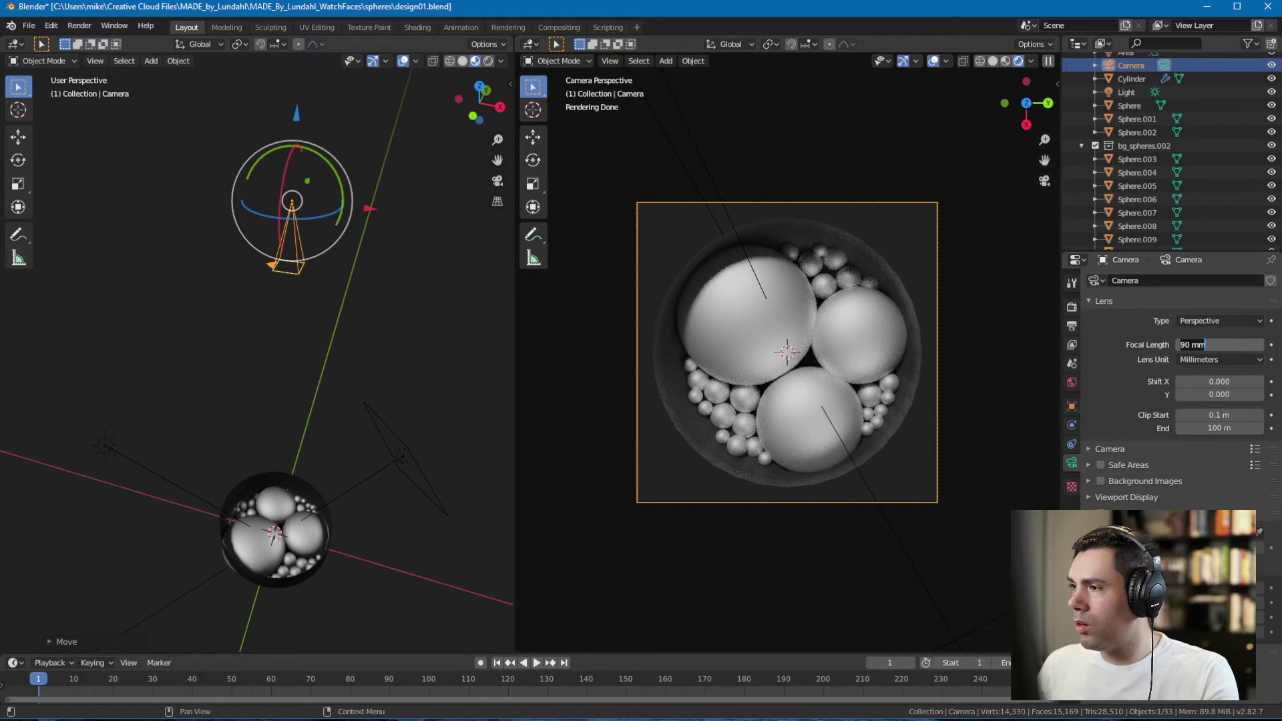
key("Return")
left_click_drag(296, 114, 309, 569)
middle_click_drag(258, 475, 288, 470)
scroll(288, 470, "down", 2)
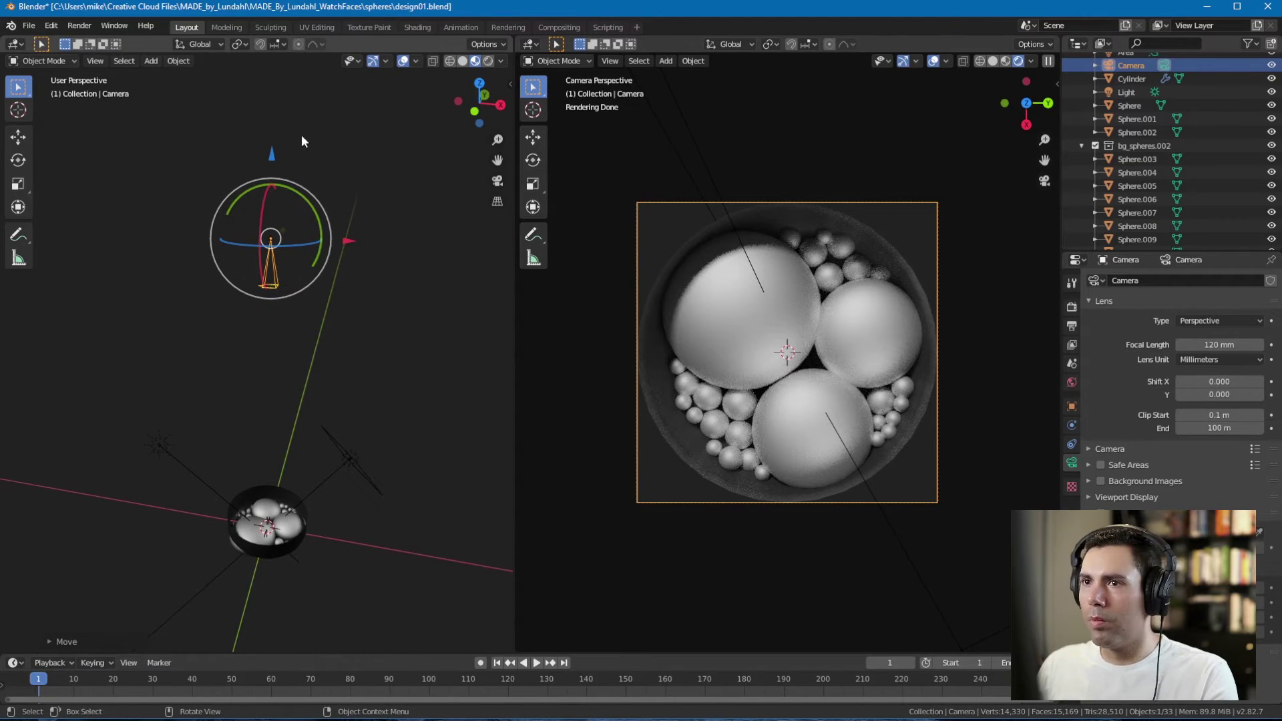
- Raise the camera further above the bowl and set its focal length to 150 mm
left_click_drag(272, 152, 272, 107)
left_click(1227, 348)
type("150")
key("Return")
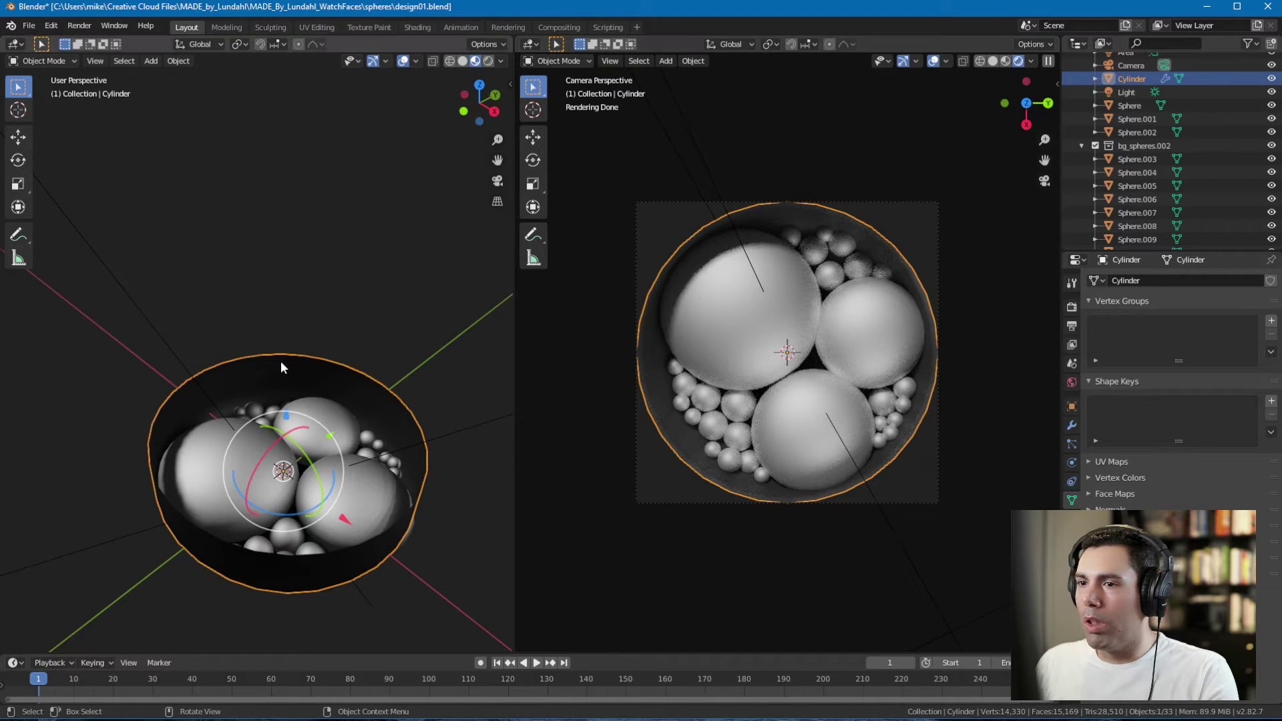
- In Edit Mode, scale the cylinder's top rim edge loop inward to about 0.96, then return to Object Mode
middle_click_drag(281, 363, 298, 434)
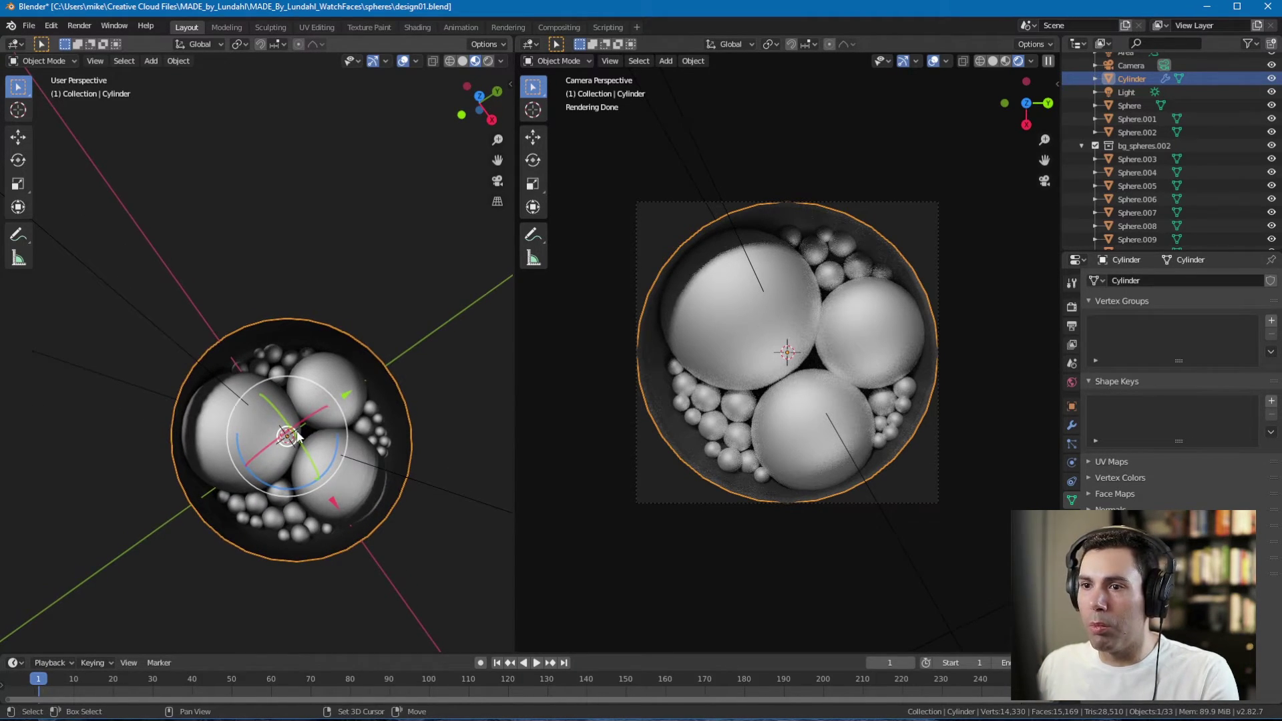
scroll(298, 435, "up", 3)
key("Tab")
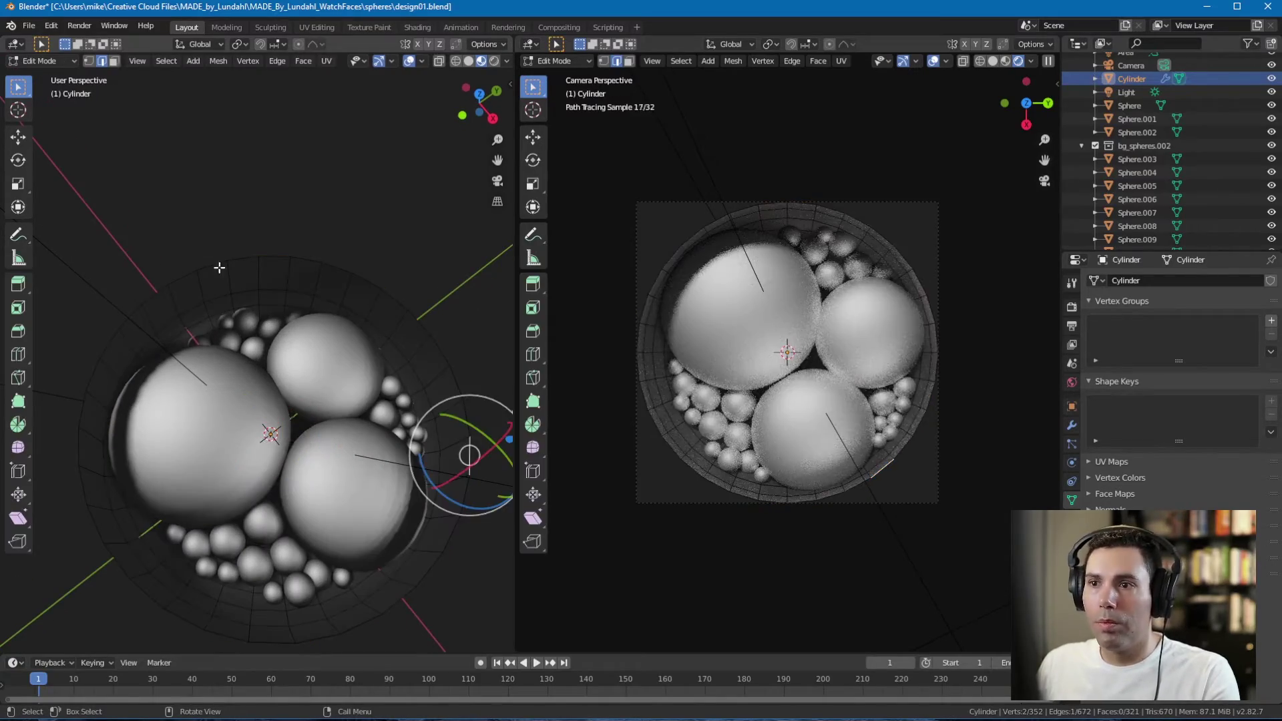
middle_click_drag(219, 267, 343, 263)
left_click(342, 264, "alt")
key("s")
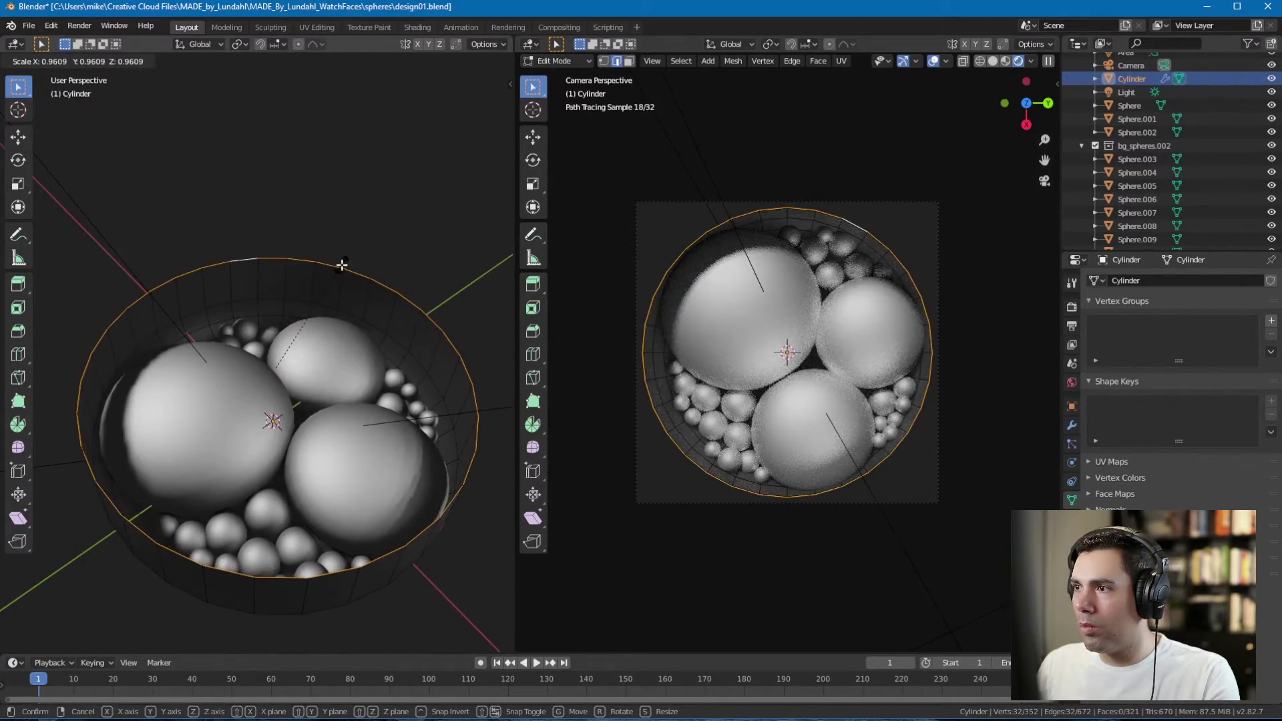
left_click(342, 264)
key("Tab")
- Scale the whole cylinder and raise the viewport level of its subdivision modifier
key("s")
left_click(423, 334)
middle_click_drag(424, 334, 307, 391)
left_click(1072, 426)
left_click(1173, 382)
- Select the three large spheres, rescale them to fit the adjusted cylinder and deselect them
left_click(200, 420)
left_click(328, 374, "shift")
left_click(353, 467, "shift")
key("s")
key("alt+a")
- Lower the camera slightly along the Z axis and save the file
scroll(307, 226, "down", 8)
left_click(270, 234)
left_click_drag(272, 131, 272, 156)
key("alt+a")
key("ctrl+s")
- Adjust the base color of the cylinder's material and save the file
middle_click_drag(377, 294, 379, 350)
scroll(361, 321, "up", 3)
scroll(379, 350, "up", 3)
left_click(337, 383)
left_click(1072, 518)
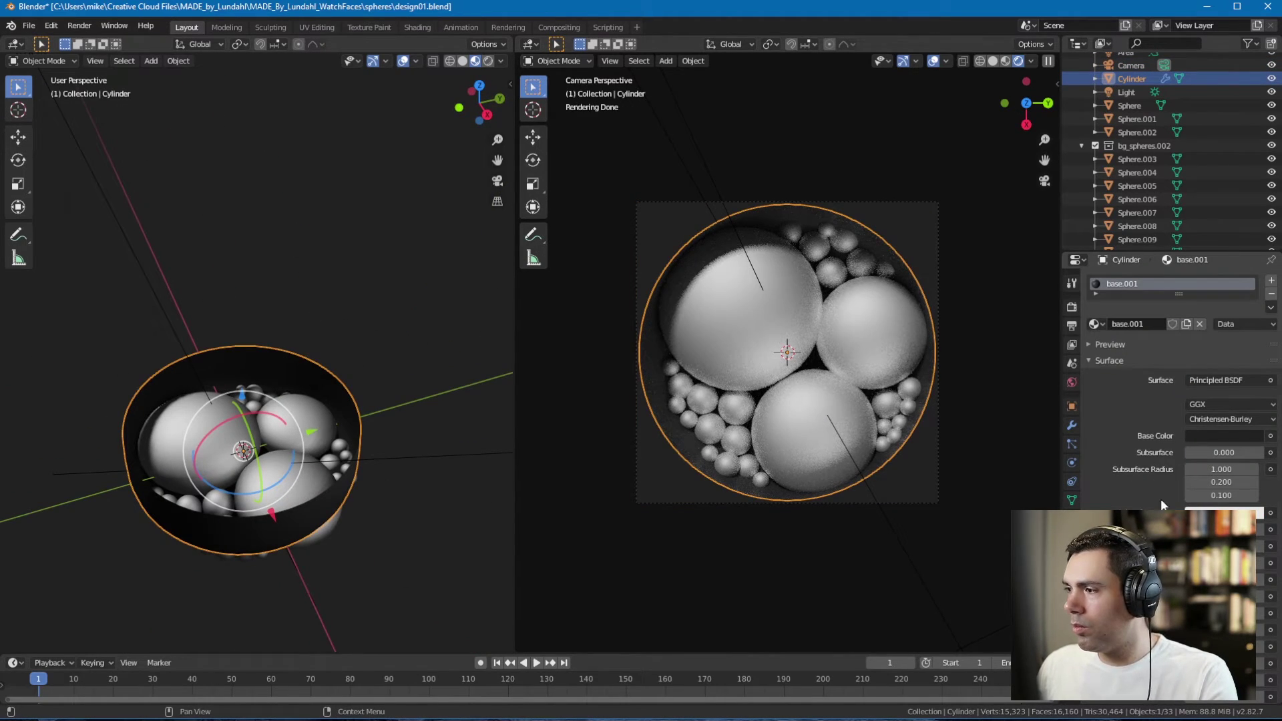
left_click(1224, 435)
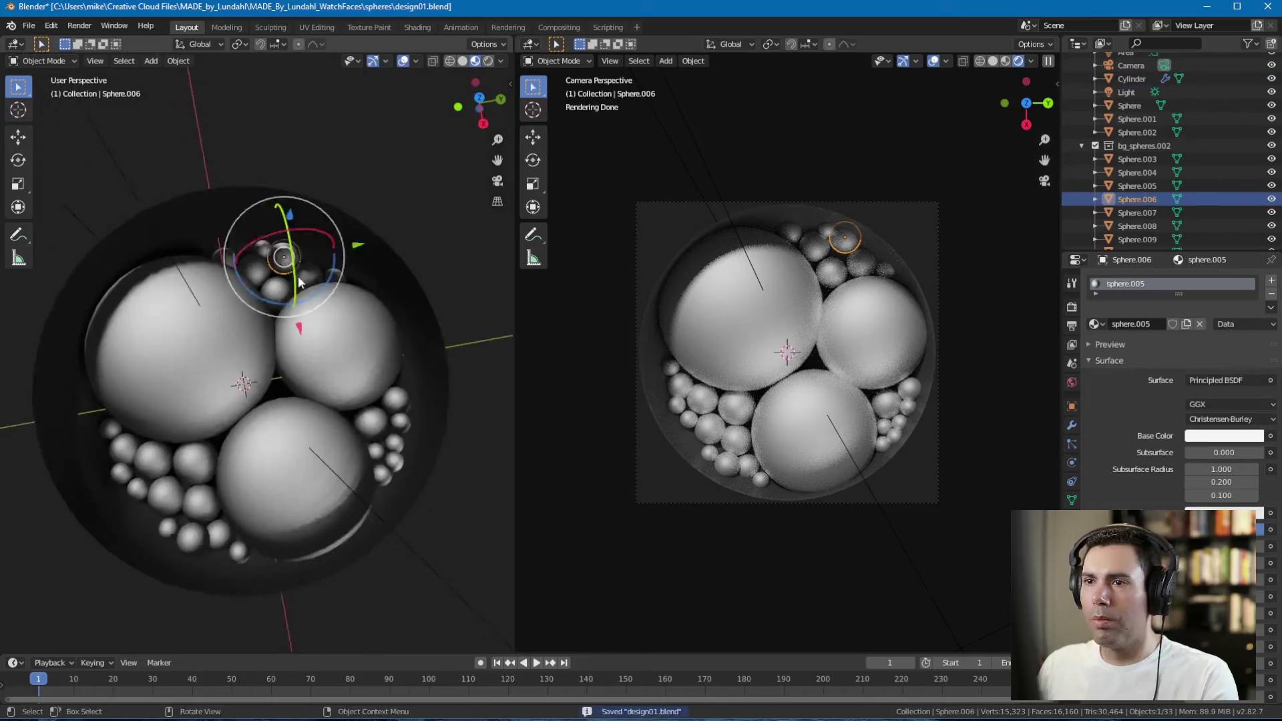
- Resize the small sphere Sphere.006 in the upper cluster and reposition it among its neighbours
middle_click_drag(298, 282, 361, 342)
key("s")
left_click(352, 338)
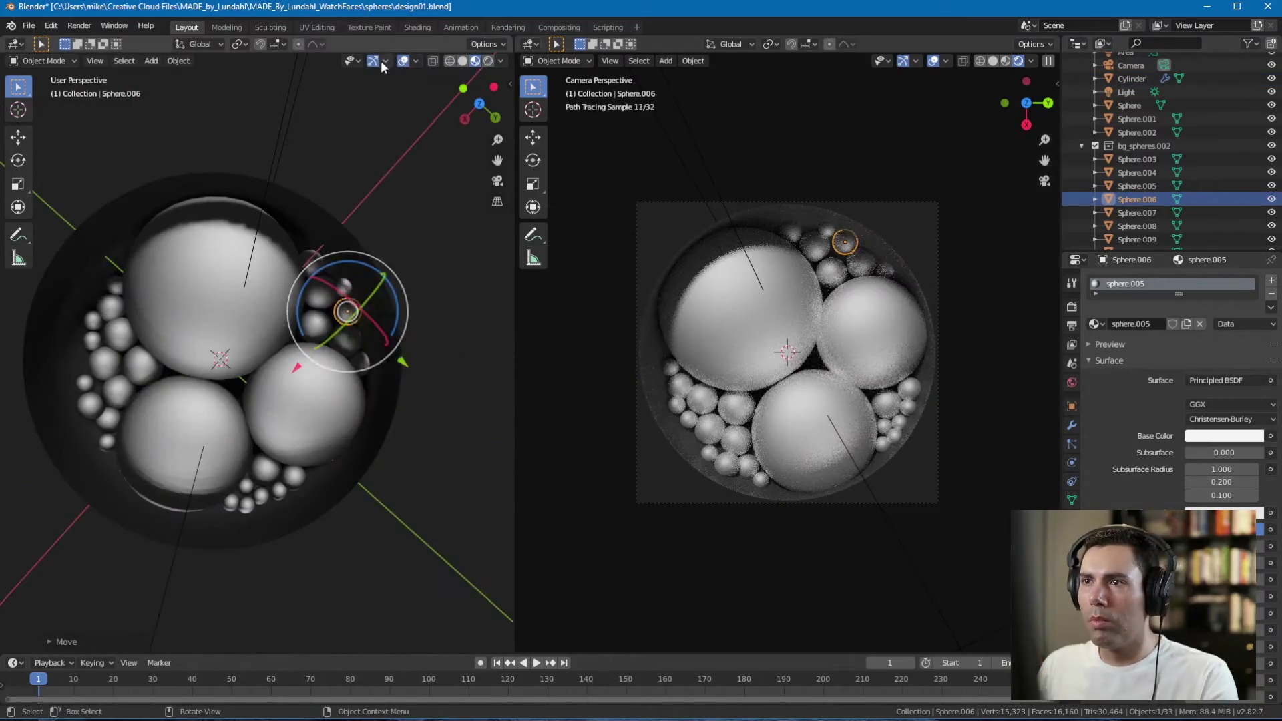
left_click(386, 60)
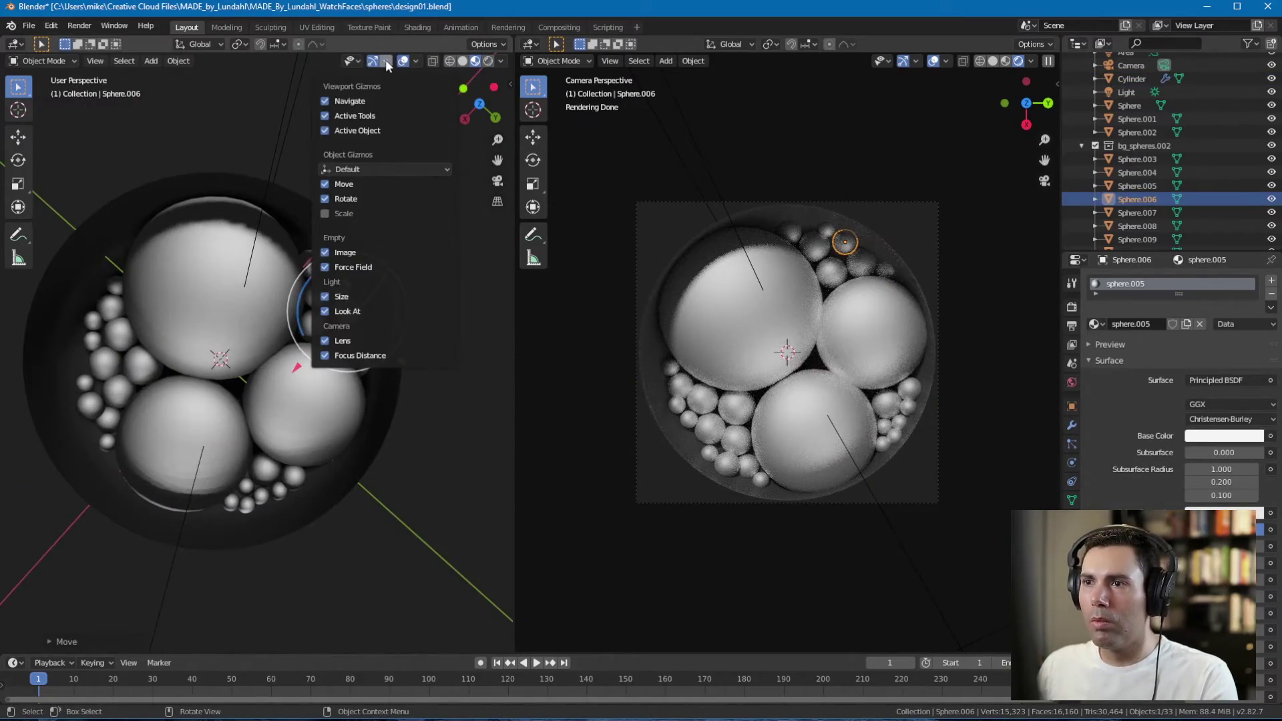
left_click(430, 170)
middle_click_drag(260, 267, 327, 262)
key("g")
left_click(350, 302)
- Reposition further small spheres of the upper cluster, scaling one and shifting it along the Y and Z axes
scroll(374, 267, "up", 3)
middle_click_drag(401, 180, 355, 487, "shift")
key("g")
left_click(333, 411)
left_click(356, 506)
key("s")
left_click(360, 467)
left_click_drag(425, 252, 415, 254)
middle_click_drag(373, 220, 367, 311)
key("g")
key("z")
scroll(367, 311, "down", 2)
- Shift the small sphere Sphere.009 along the Y axis, rescale it and save the file
left_click(334, 323)
left_click_drag(404, 339, 414, 341)
key("s")
left_click(415, 368)
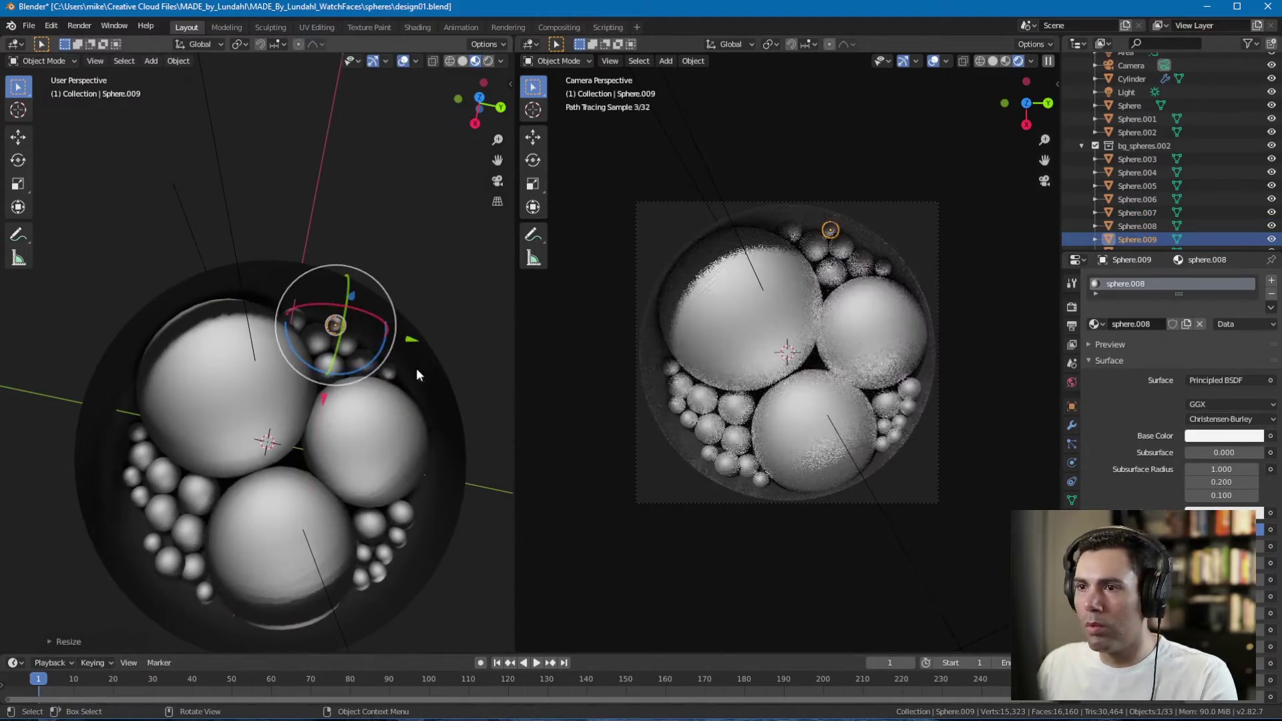
left_click(417, 312)
key("ctrl+s")
- Reposition and resize the small spheres beside the lower large sphere, scaling Sphere.023 down to about 0.71
middle_click_drag(416, 318, 398, 343)
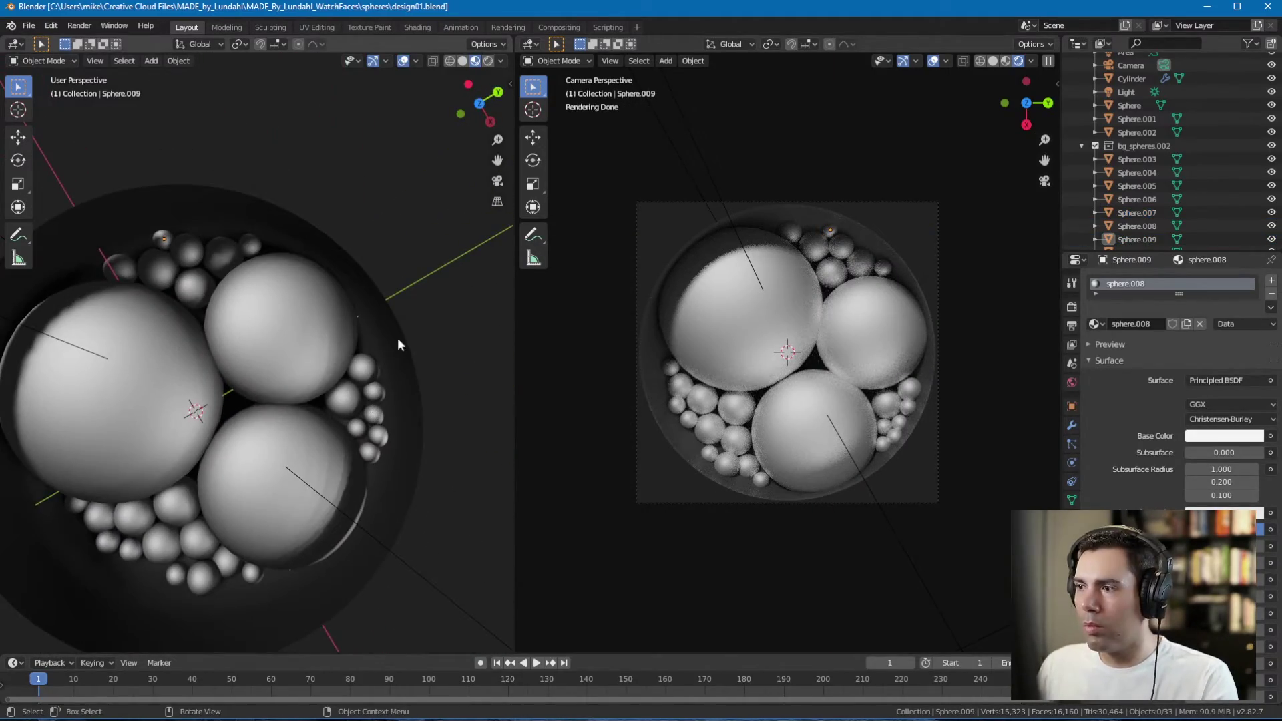
key("shift+d")
key("s")
left_click(453, 389)
key("g")
left_click(403, 409)
middle_click_drag(403, 409, 347, 374)
left_click(401, 406)
key("s")
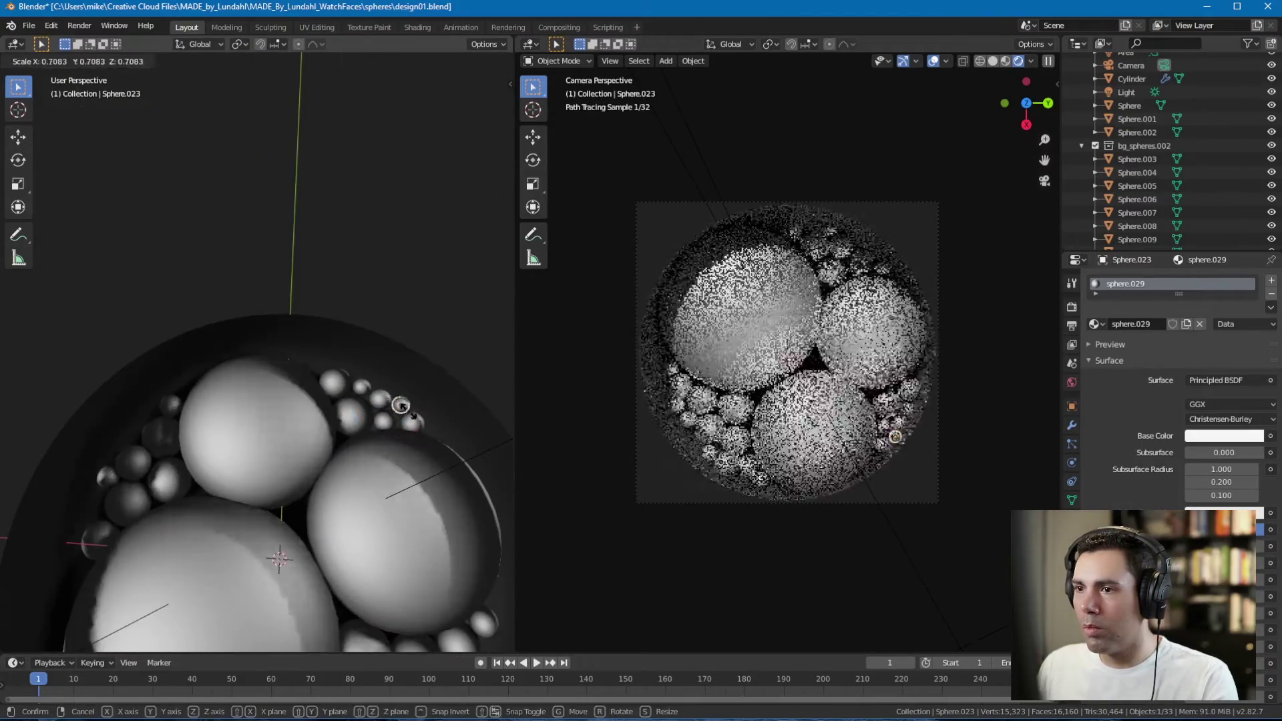
left_click(404, 407)
- Nudge a small sphere along its axes to close the gaps and rescale a neighbouring one
middle_click_drag(415, 436, 347, 474)
left_click_drag(449, 478, 441, 479)
middle_click_drag(440, 479, 417, 501)
left_click_drag(411, 497, 407, 497)
left_click(344, 471)
middle_click_drag(384, 471, 186, 514)
key("s")
left_click(423, 467)
- Move the small sphere Sphere.010 at the outer edge of the lower cluster
left_click(188, 524)
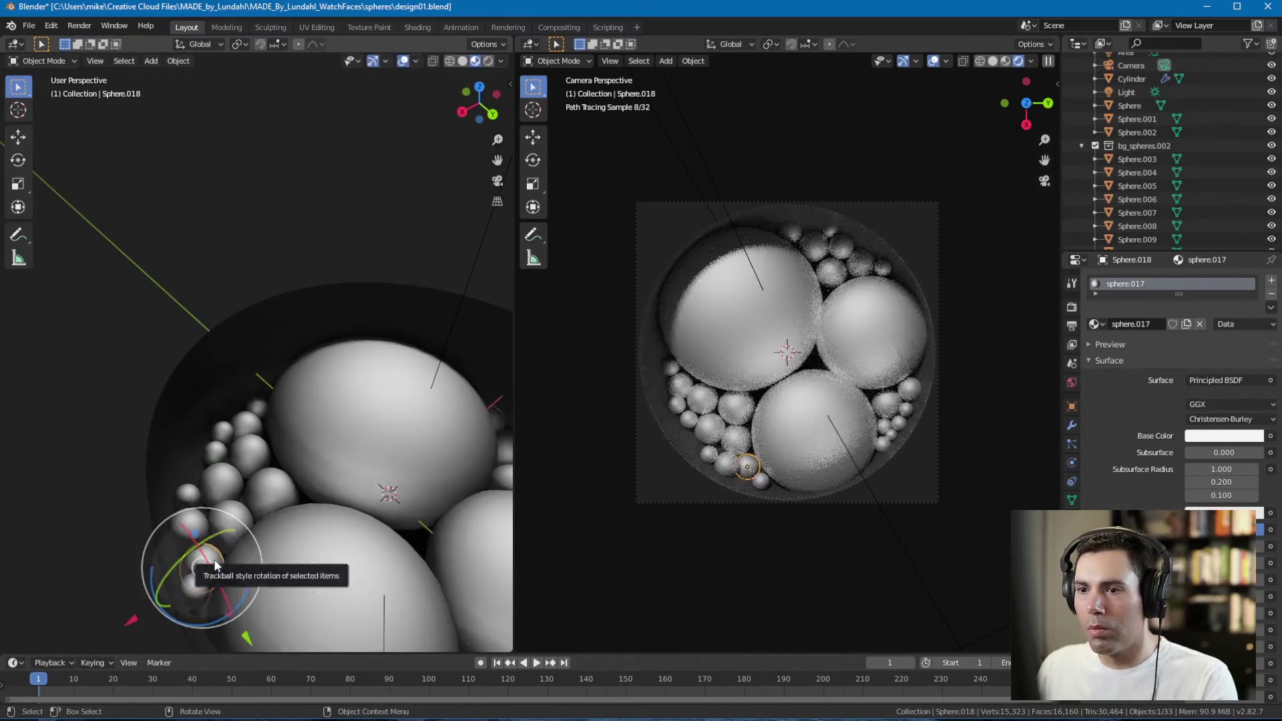
left_click(187, 494)
middle_click_drag(189, 461, 341, 467)
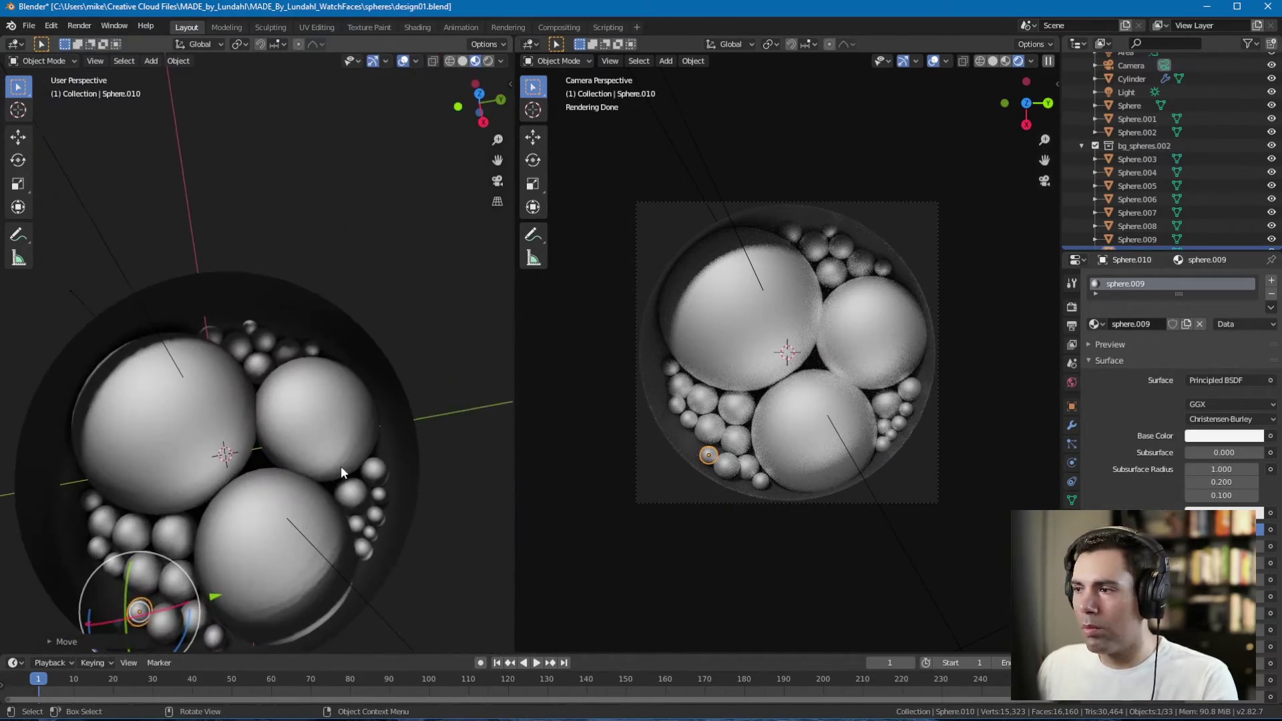
- Nudge another small sphere slightly along one axis and save the file
left_click(263, 349)
middle_click_drag(267, 374, 284, 427)
left_click(255, 422)
left_click_drag(254, 378, 254, 374)
middle_click_drag(253, 375, 434, 458)
left_click(334, 460)
key("ctrl+s")
left_click(708, 454)
key("g")
key("ctrl+z")
key("ctrl+z")
- Select the largest sphere and adjust a surface value of its material
middle_click_drag(218, 533, 225, 523)
middle_click_drag(225, 522, 148, 557, "shift")
left_click(265, 430)
left_click_drag(1223, 579, 1206, 580)
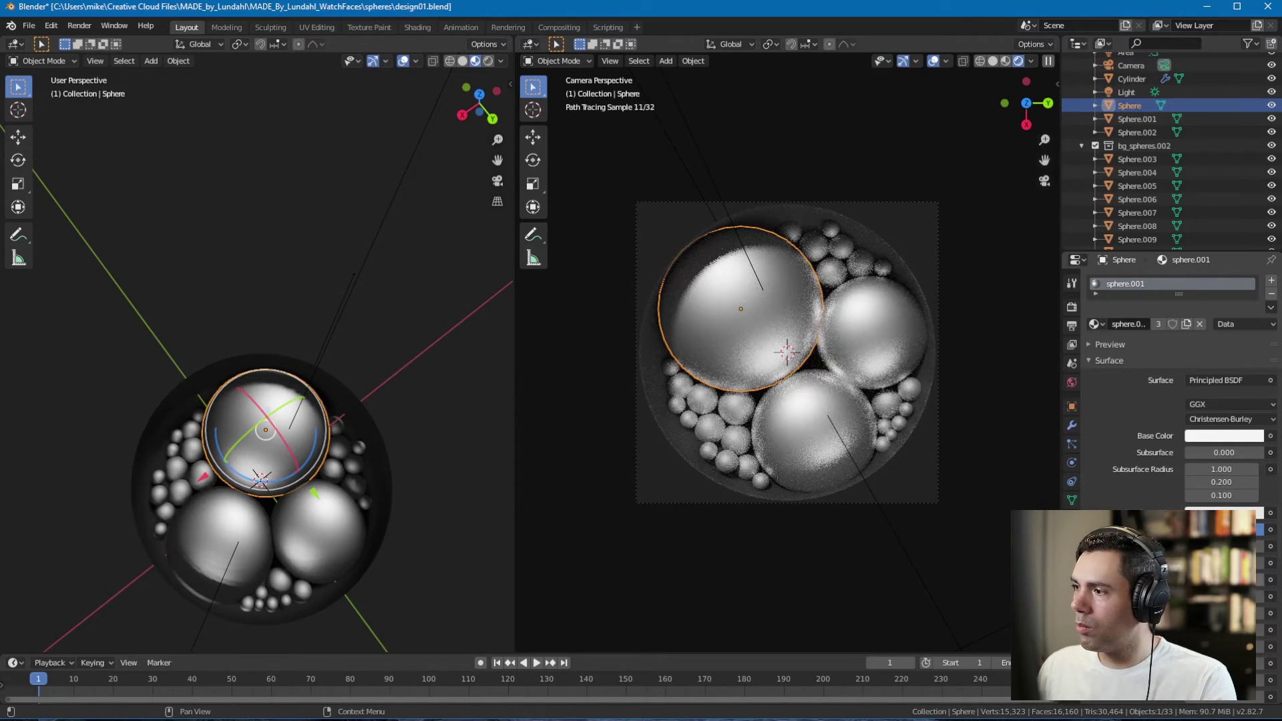
- Save the Blender file and render the image
left_click(414, 382)
middle_click_drag(480, 436, 374, 314)
key("ctrl+s")
scroll(374, 308, "up", 2)
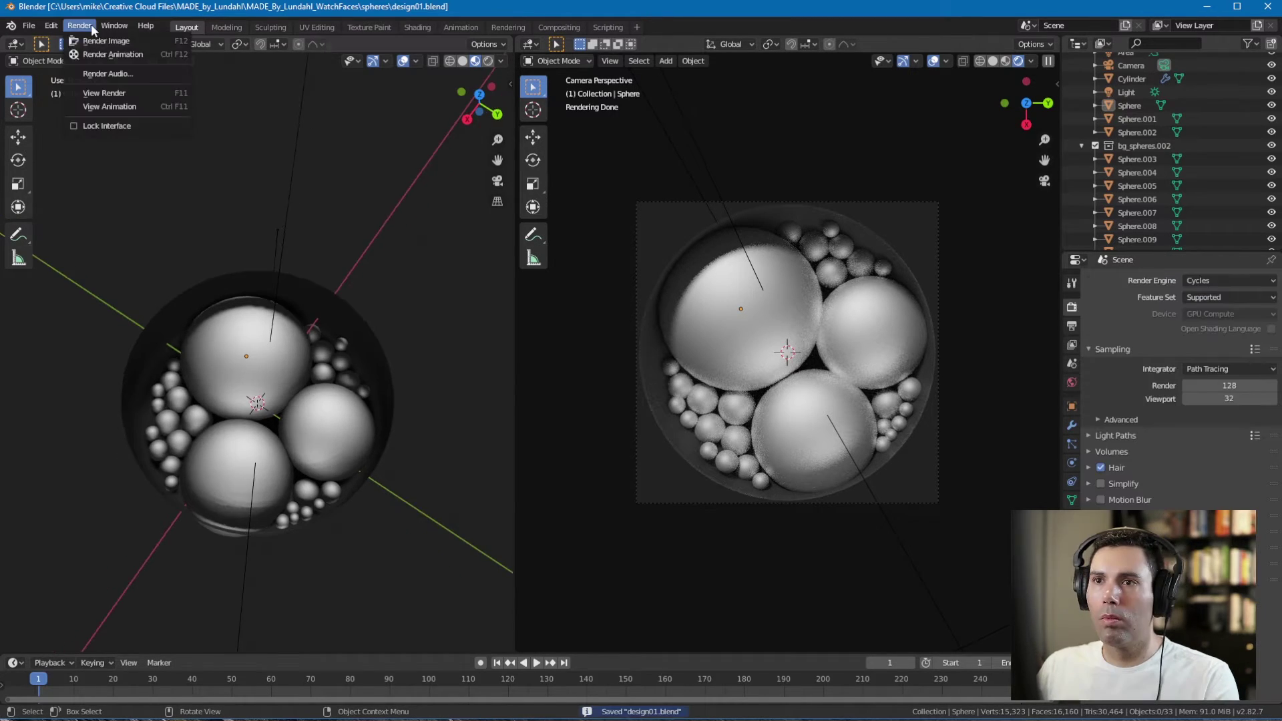
left_click(97, 38)
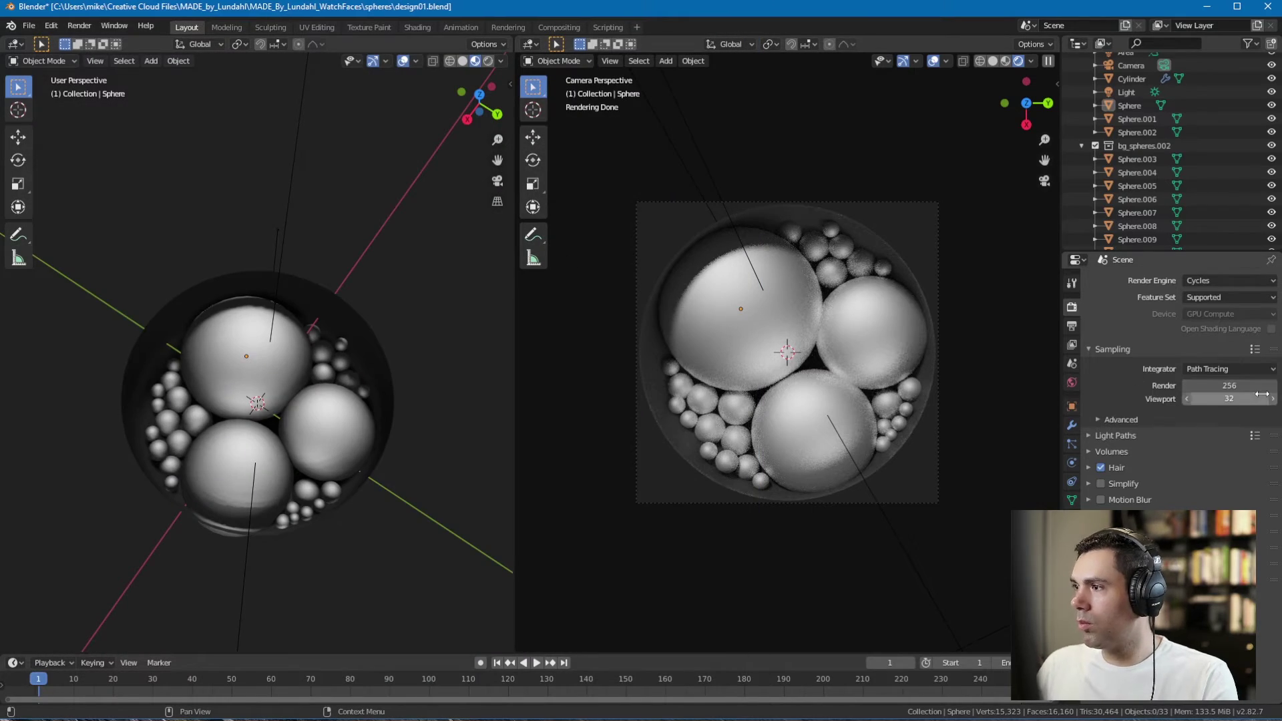
- Select the three large spheres together
left_click(788, 313)
left_click(884, 315, "shift")
left_click(816, 414, "shift")
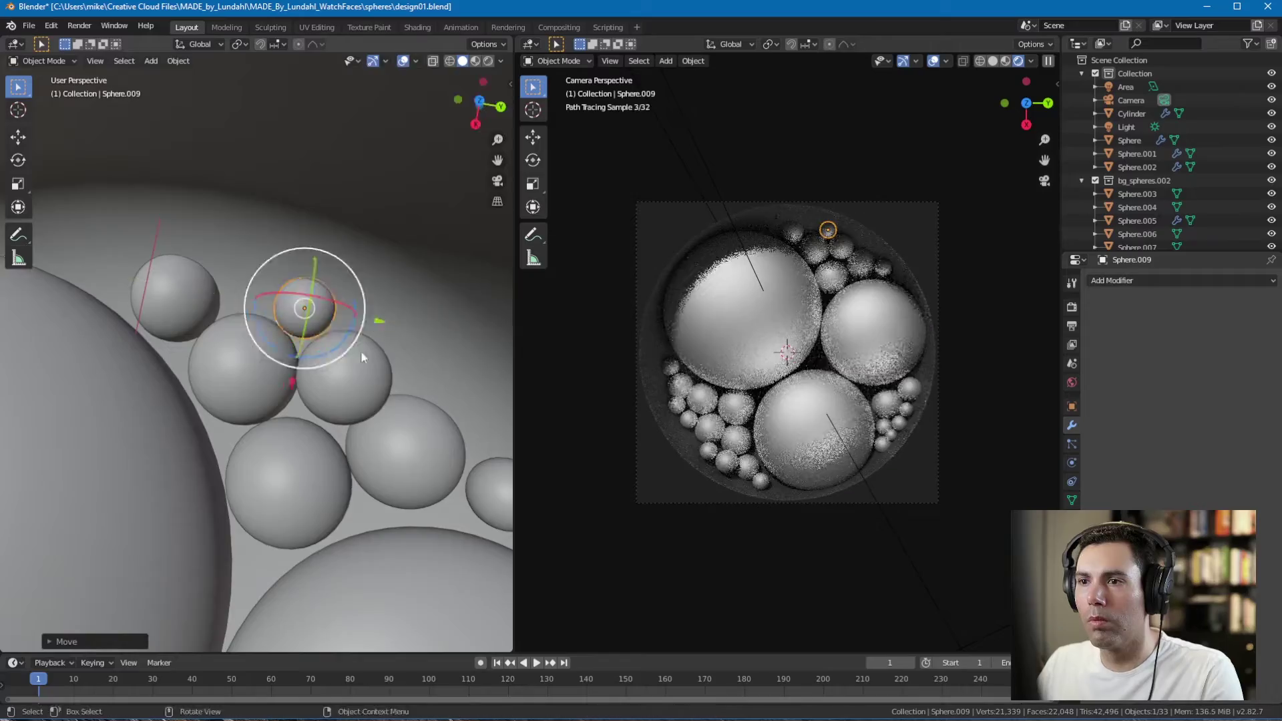
- Rescale the small sphere Sphere.027 and move Sphere.018 along the X axis
middle_click_drag(360, 350, 233, 322)
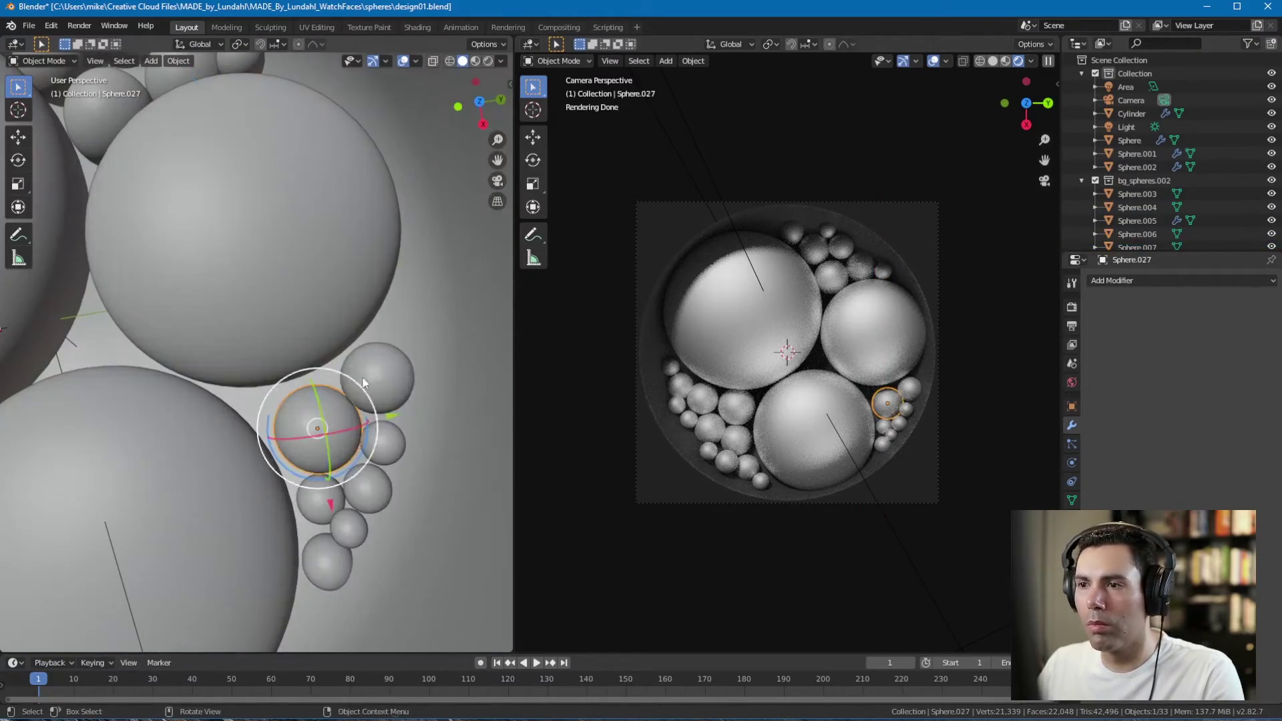
key("s")
left_click(366, 491)
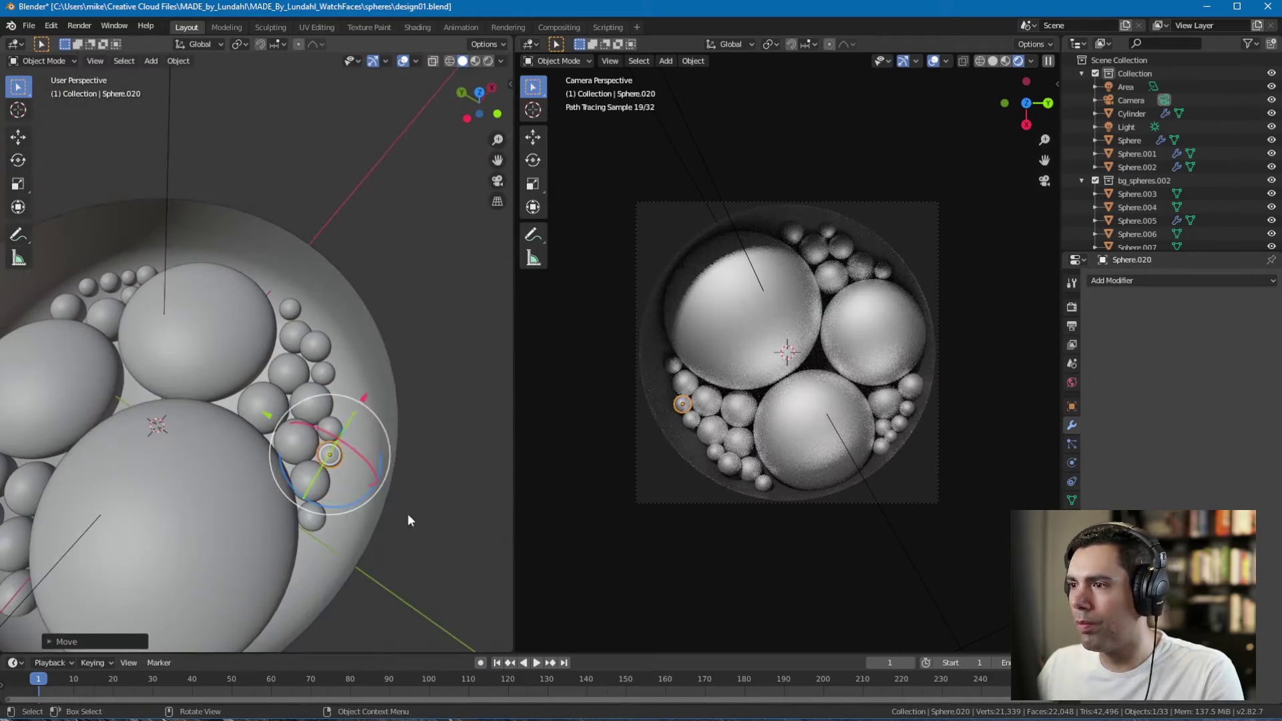
key("g")
key("x")
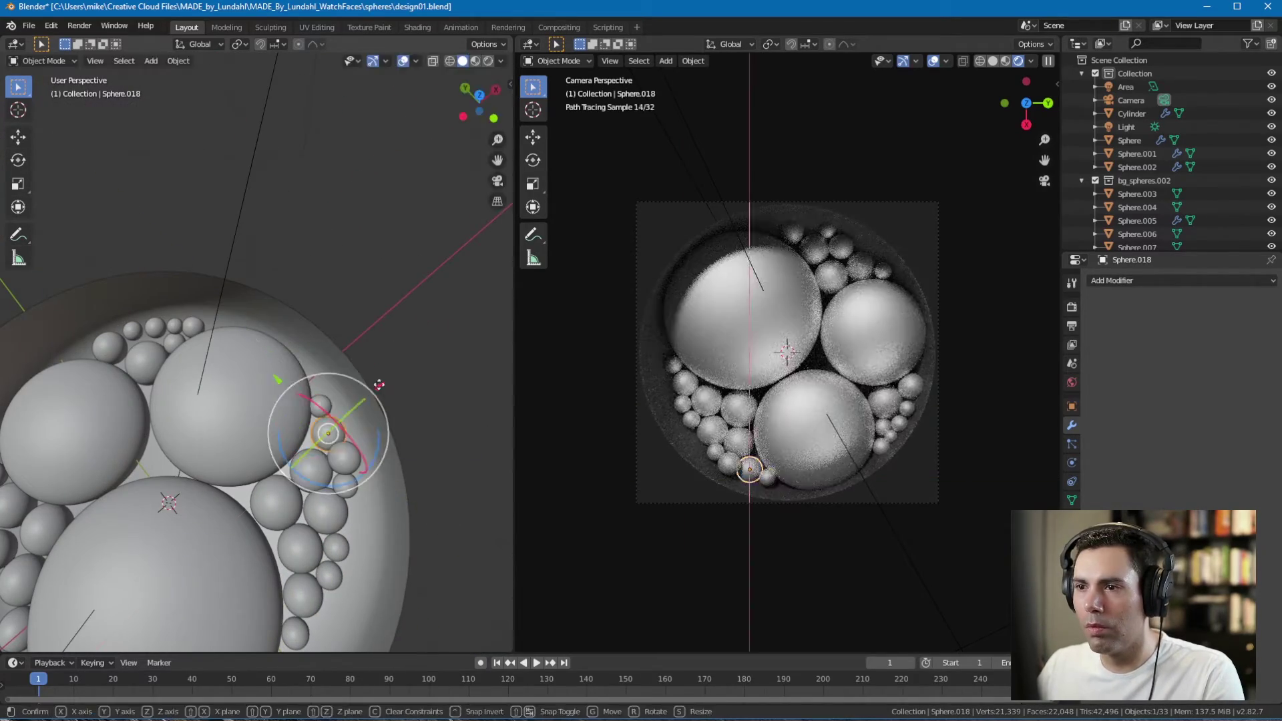
left_click(454, 519)
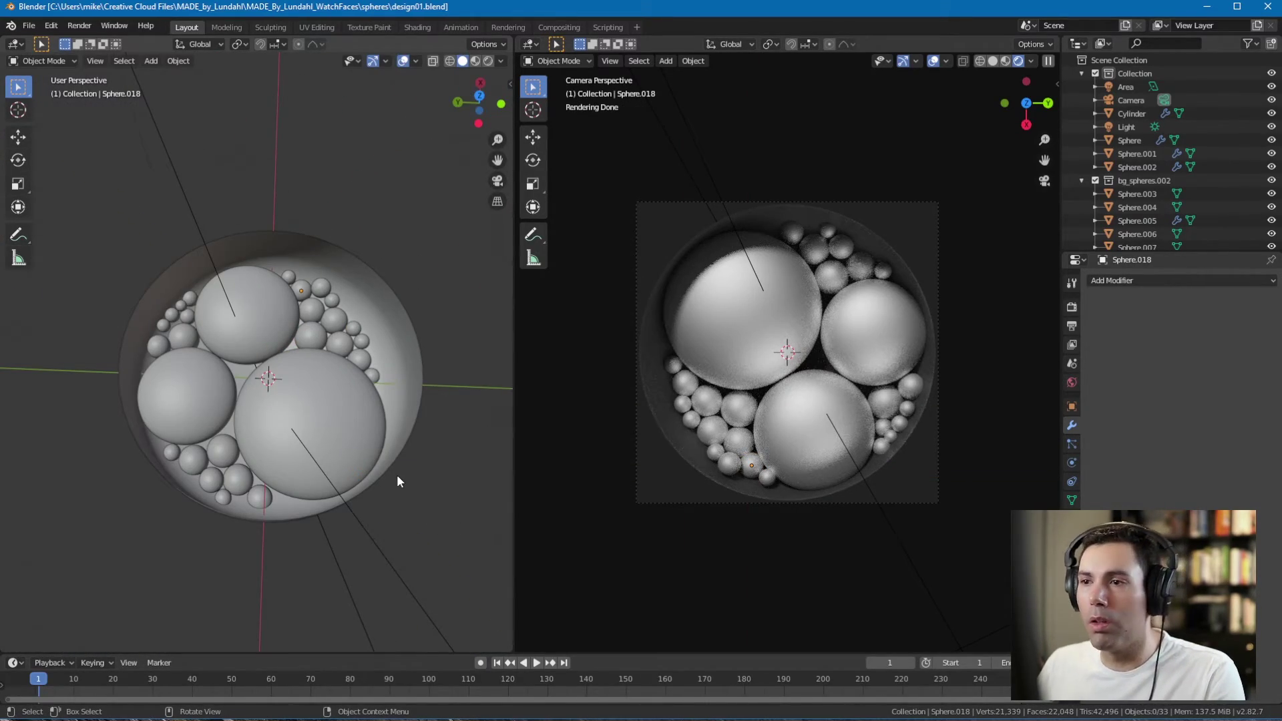
- Render the updated sphere arrangement as an image
middle_click_drag(399, 477, 301, 473)
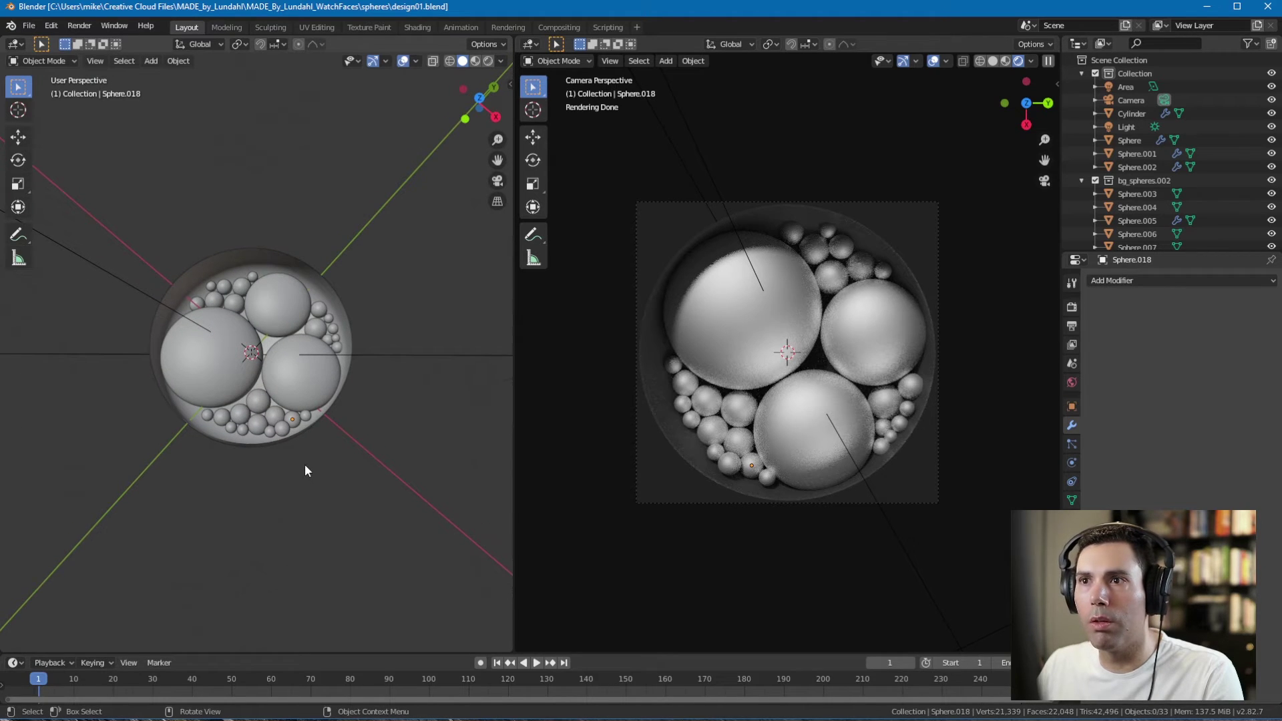
left_click(80, 25)
left_click(94, 40)
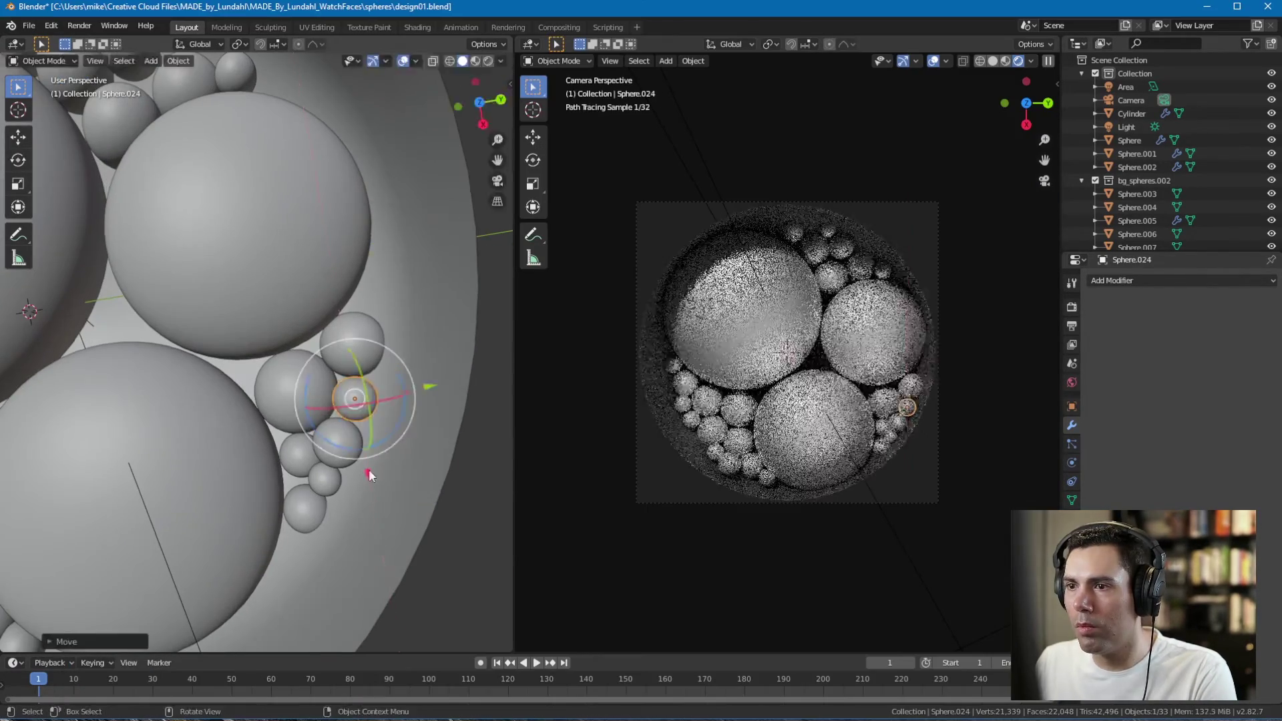
- Move two small spheres in the upper cluster slightly along the X axis
left_click(367, 482)
middle_click_drag(354, 479, 362, 510, "shift")
middle_click_drag(198, 241, 347, 548, "shift")
left_click(306, 387)
left_click_drag(320, 448, 324, 464)
left_click(267, 349)
left_click_drag(287, 425, 289, 436)
- Nudge the small sphere next to Sphere.004, at the end of the upper cluster, along the X axis
left_click(249, 427)
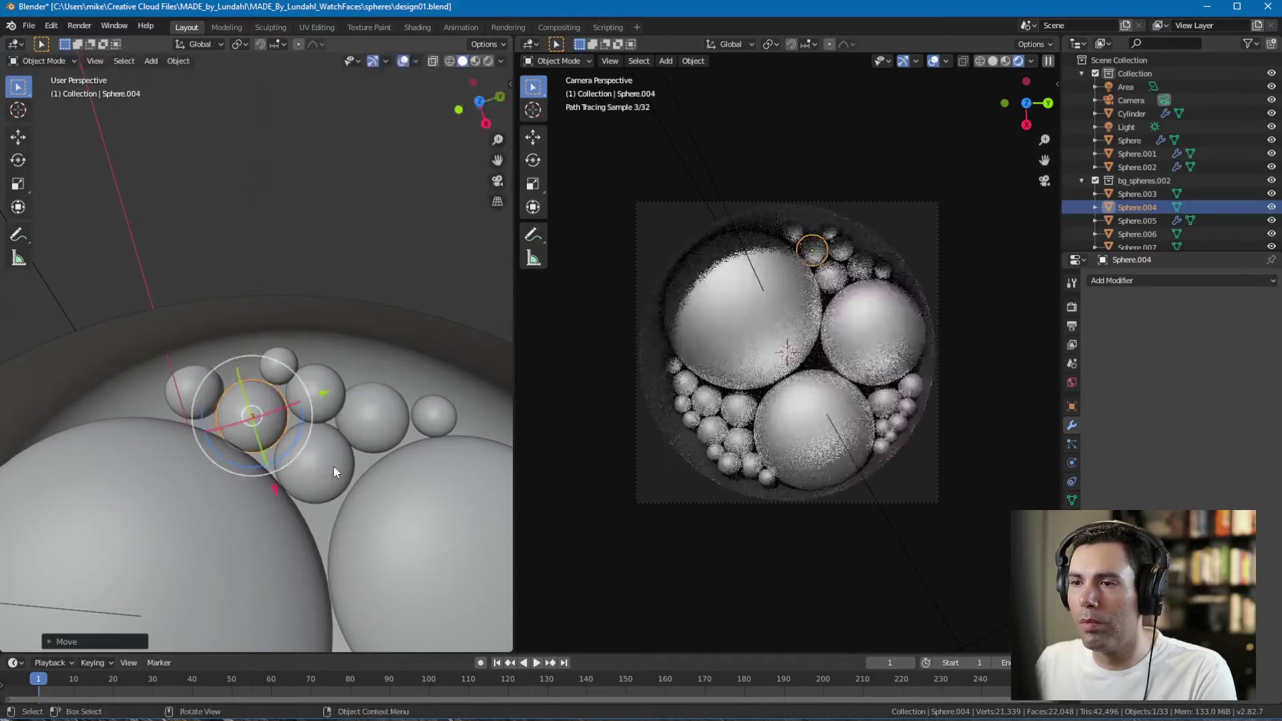
middle_click_drag(334, 465, 346, 462)
left_click(191, 390)
left_click_drag(219, 458, 218, 451)
key("alt+a")
middle_click_drag(346, 362, 319, 388, "shift")
- Move Sphere.003 along the X axis into the gap between the large spheres and enlarge it slightly
left_click(309, 479)
left_click_drag(334, 545, 338, 553)
key("s")
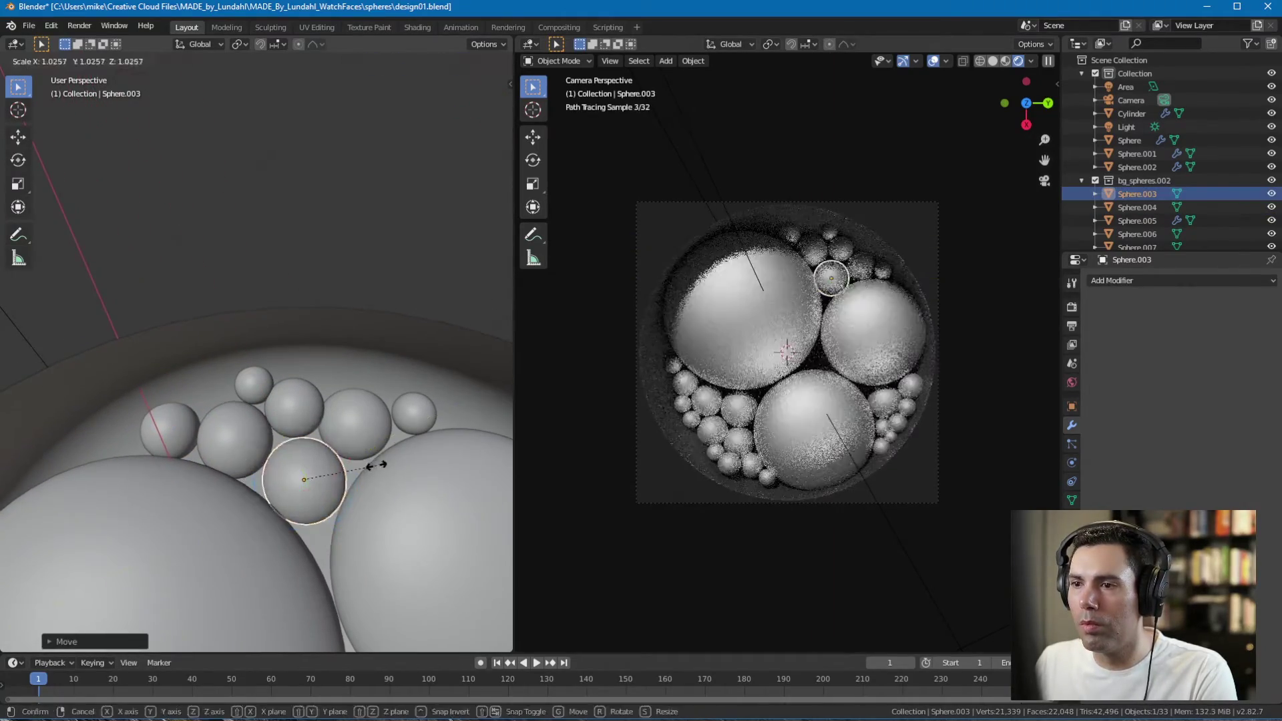
left_click(372, 467)
middle_click_drag(372, 467, 358, 495, "shift")
left_click(399, 458)
key("alt+a")
- Rescale another sphere in the arrangement and reposition it against its neighbours
scroll(346, 455, "down", 5)
mouse_move(380, 430)
middle_mouse_down()
mouse_move(346, 455)
mouse_move(392, 423)
middle_mouse_up()
scroll(346, 455, "up", 2)
left_click(334, 434)
key("s")
left_click(337, 437)
scroll(374, 441, "up", 3)
key("g")
left_click(390, 432)
- Rescale the large sphere Sphere.001 and move it along the X axis
left_click(329, 458)
key("s")
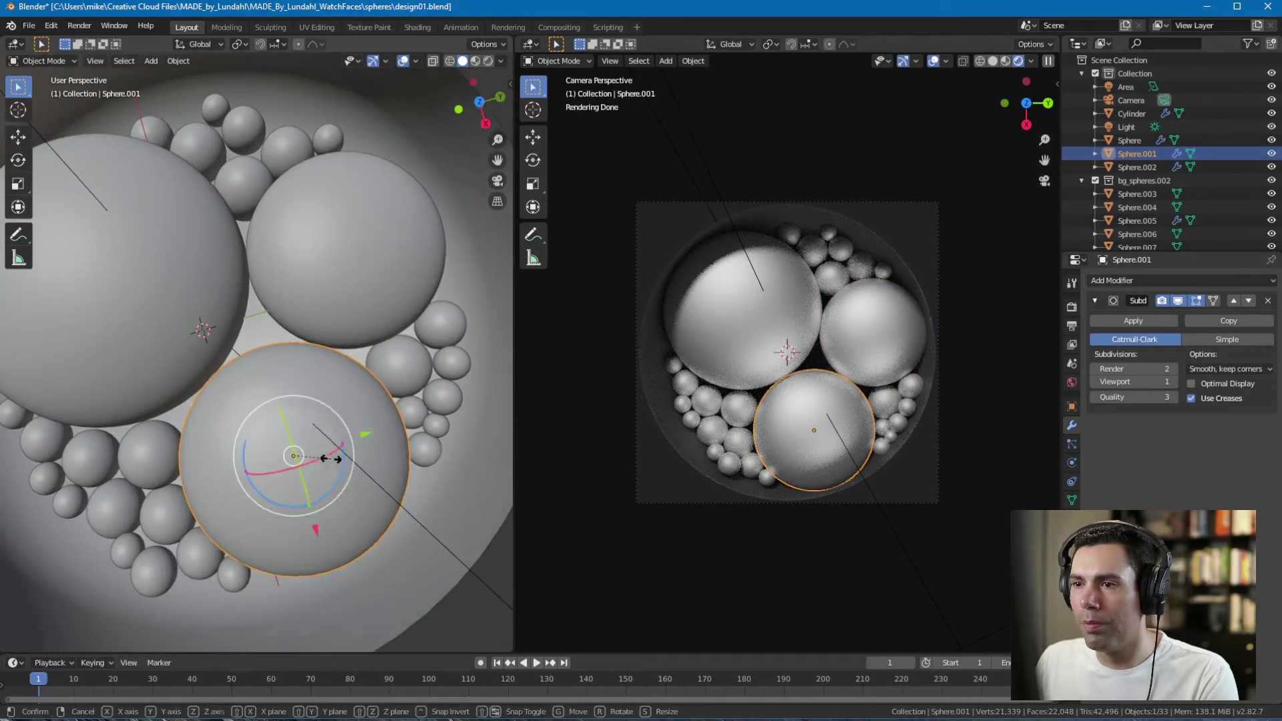
left_click(327, 459)
key("g")
key("x")
left_click(332, 538)
mouse_move(340, 534)
middle_mouse_down()
mouse_move(425, 389)
mouse_move(340, 528)
middle_mouse_up()
left_click(298, 469)
- Select the small spheres of the cluster below the largest sphere together and shift them slightly along the Y axis
middle_click_drag(369, 442, 340, 430, "shift")
left_click(188, 464)
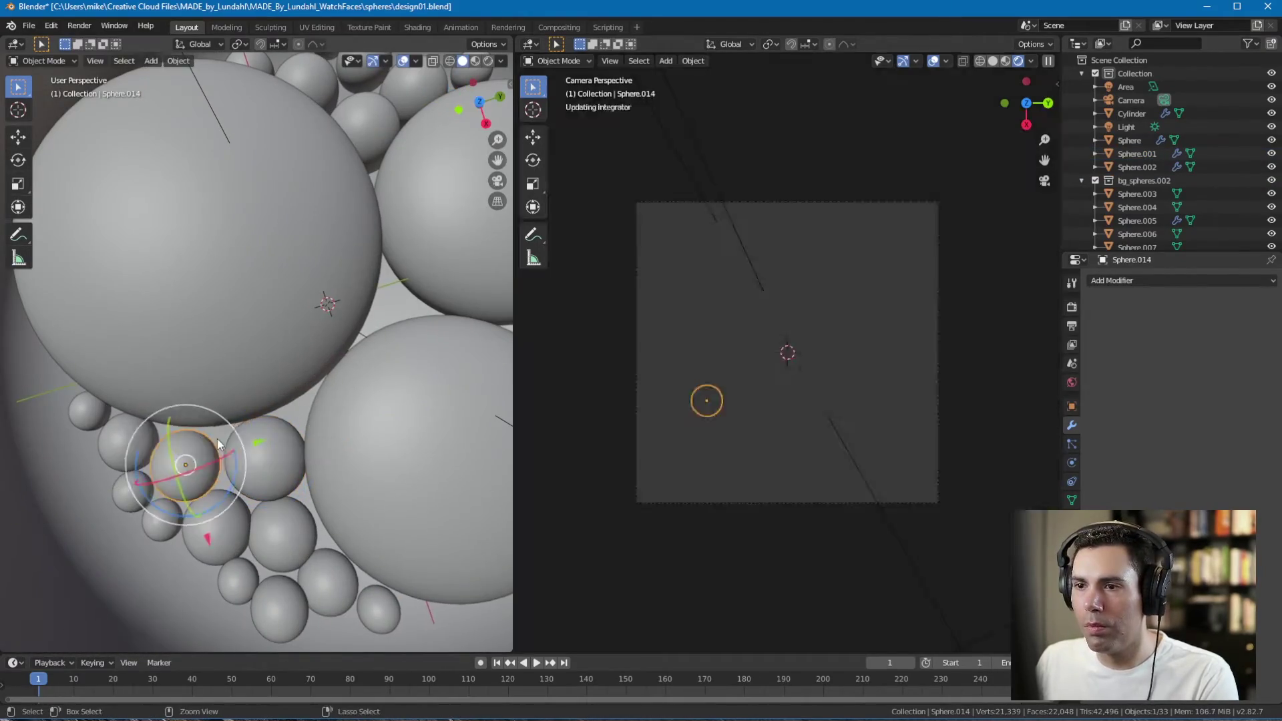
left_click(259, 460, "shift")
left_click(283, 534, "shift")
left_click(90, 411, "shift")
left_click_drag(295, 492, 303, 490)
- Adjust the small sphere Sphere.009 at the outer edge of the upper cluster
middle_click_drag(404, 412, 354, 414)
scroll(353, 414, "up", 2)
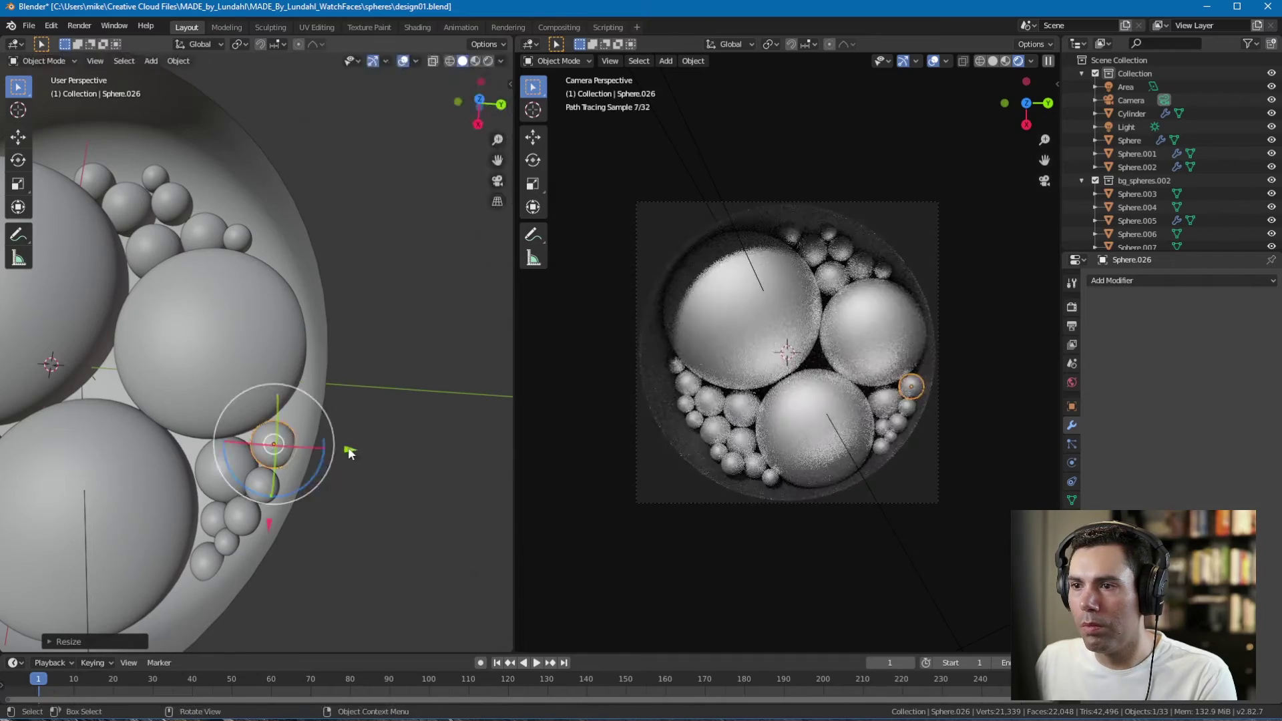
key("alt+a")
middle_click_drag(175, 200, 331, 378, "shift")
scroll(331, 377, "up", 2)
left_click(343, 369)
left_click(320, 329)
- Render the tightened sphere arrangement as a still image
scroll(370, 340, "down", 1)
key("KP_0")
left_click(79, 25)
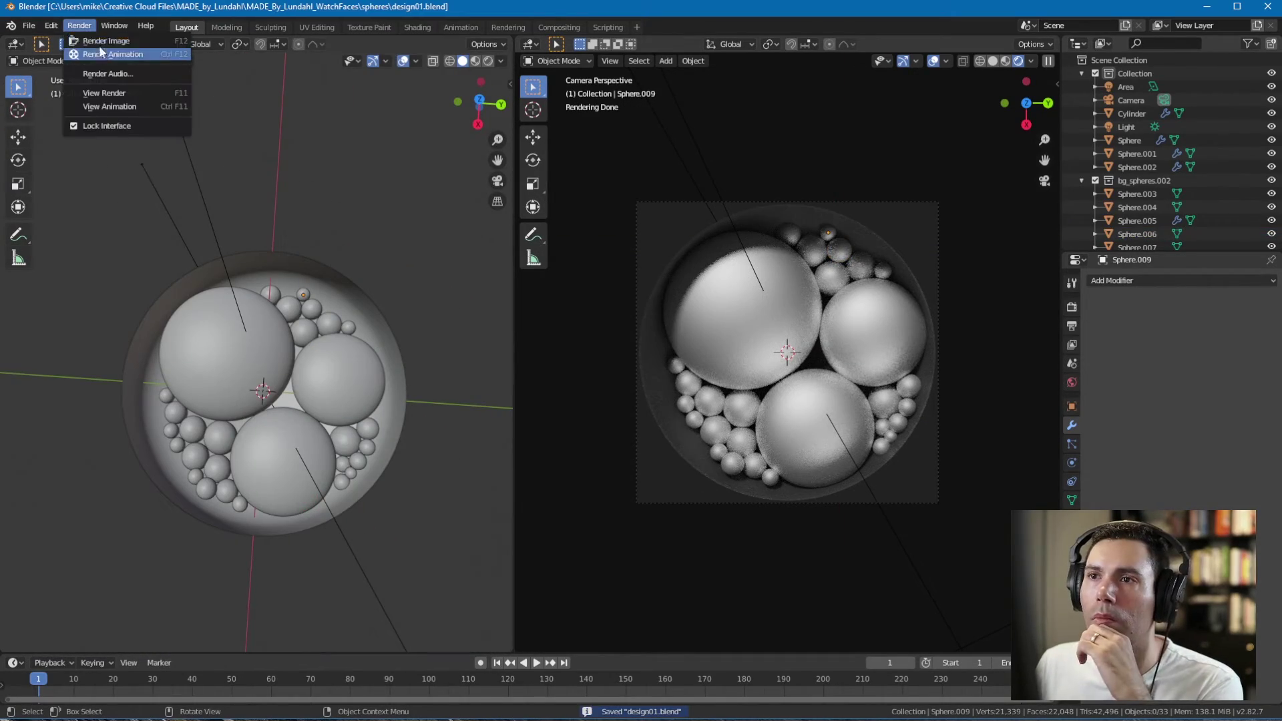
left_click(105, 39)
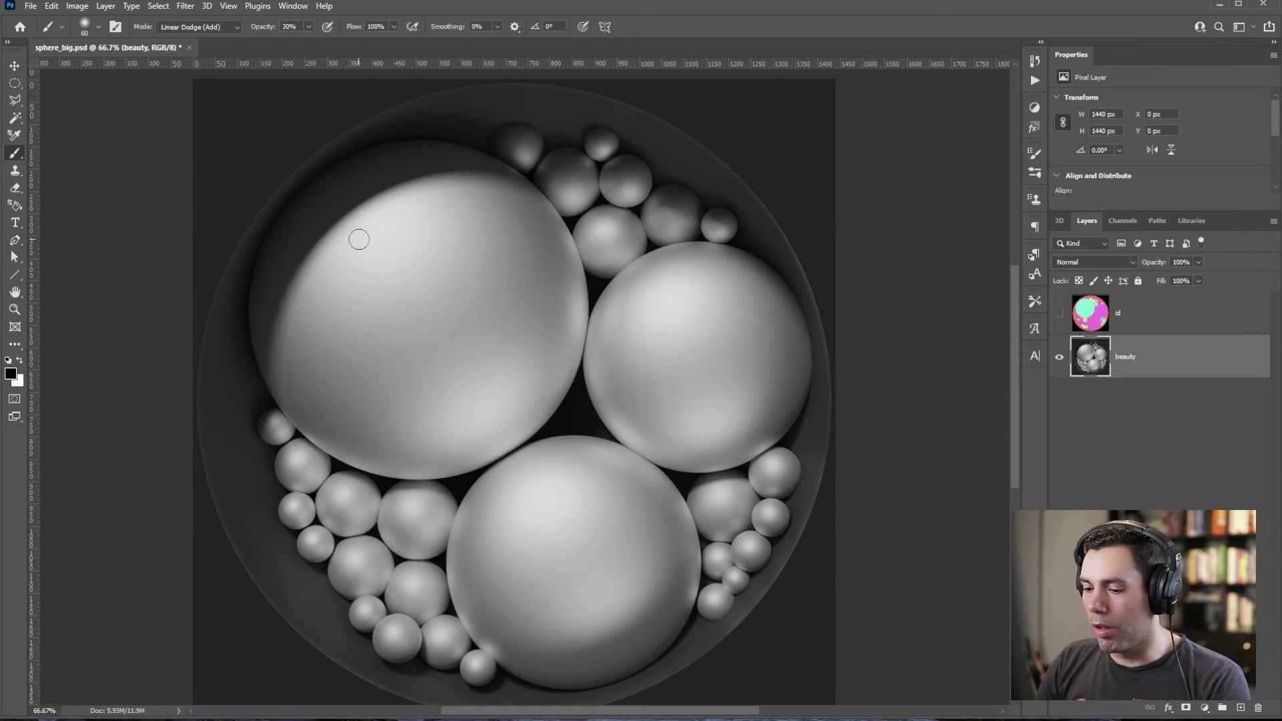
- In Photoshop, save sphere_big.psd and draw a grey-filled circle over the largest sphere with the Ellipse tool
key("ctrl+s")
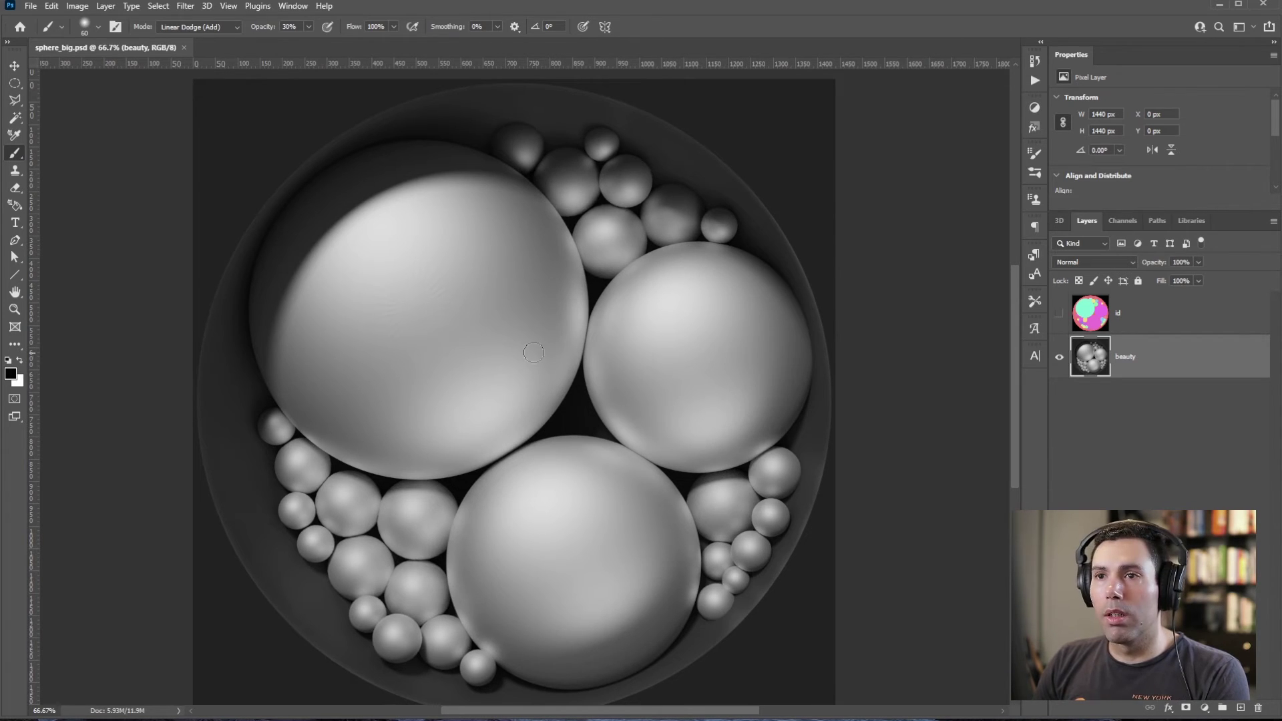
right_click(14, 274)
left_click(67, 294)
left_click(198, 27)
left_click(151, 26)
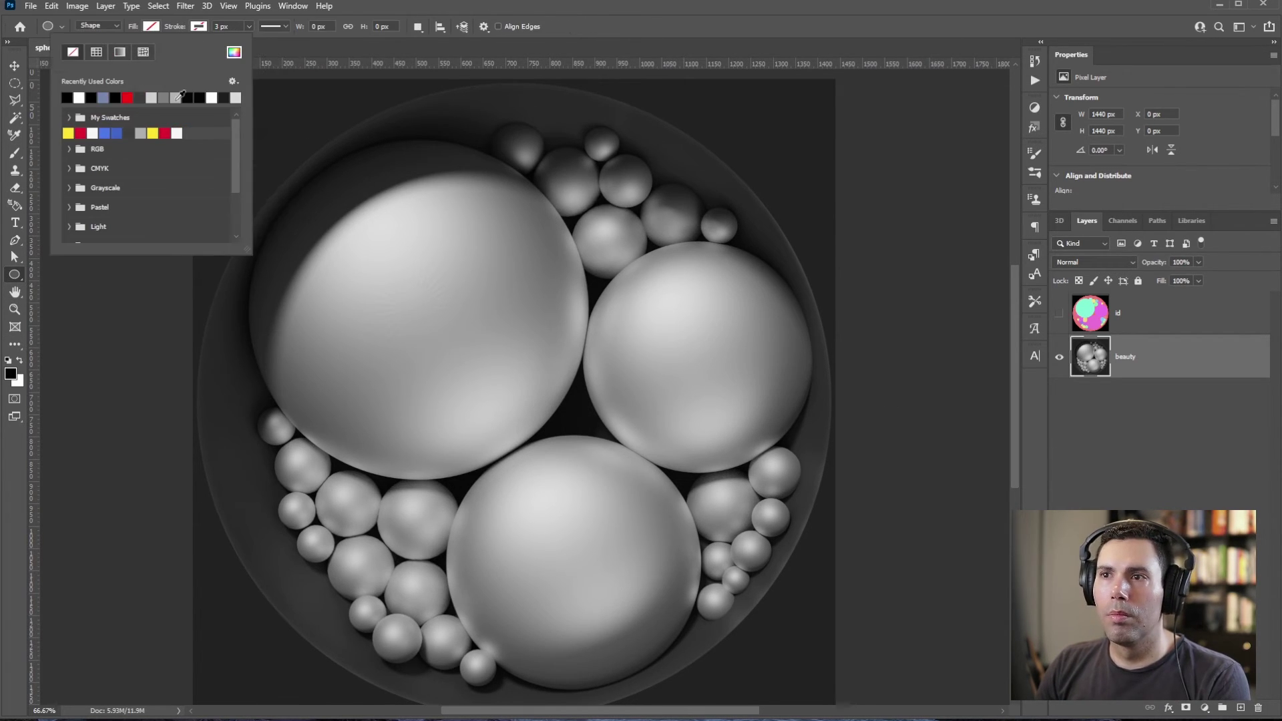
left_click(167, 97)
left_click_drag(371, 255, 609, 492, "shift")
- Move the grey circle onto the largest sphere and enlarge it to form a dial
key("v")
left_click_drag(555, 412, 511, 376)
key("ctrl+t")
left_click_drag(327, 218, 302, 200)
key("Return")
- Duplicate the circle onto the other two large spheres, scaling the copies down to about 381 px wide
left_click_drag(475, 309, 789, 327, "alt")
key("ctrl+t")
left_click_drag(837, 213, 755, 296)
left_click_drag(665, 372, 685, 345)
left_click_drag(773, 270, 764, 274)
key("Return")
left_click_drag(722, 344, 609, 525, "alt")
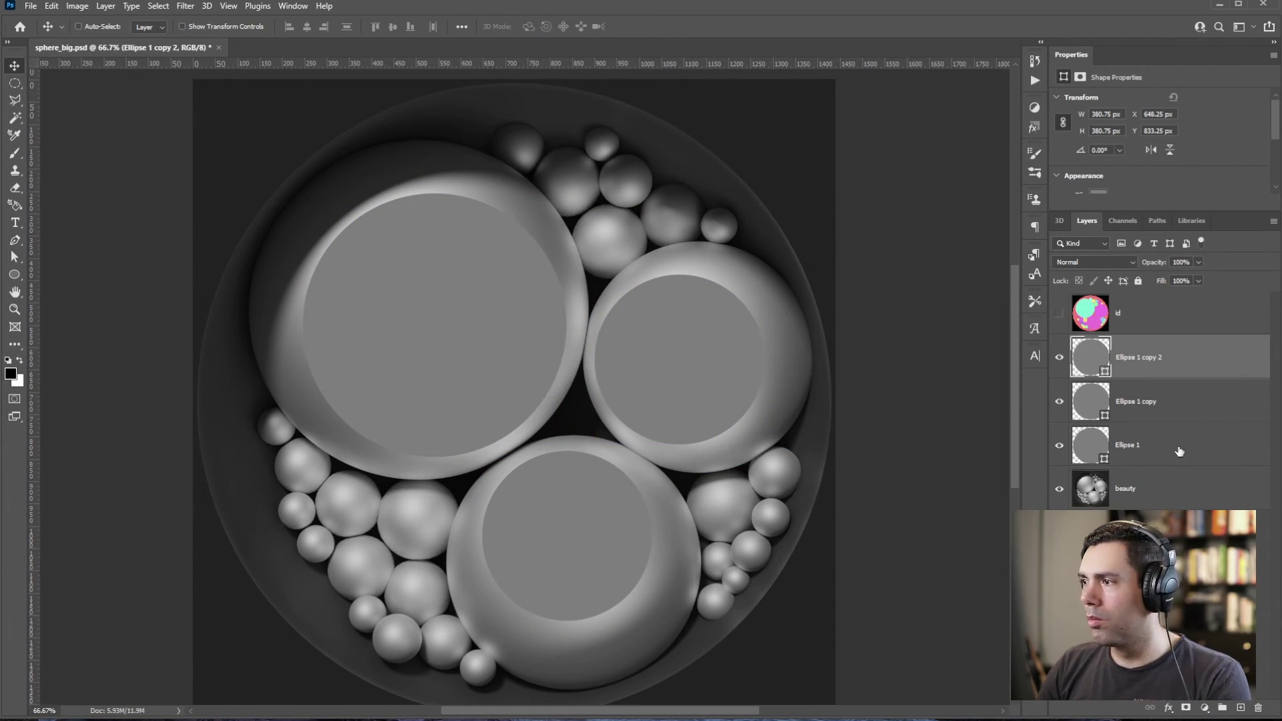
- Create a layer group named face_hours and place the Ellipse 1 layer inside it
left_click(1148, 446)
left_click(1222, 707)
double_click(1112, 431)
type("face_hours")
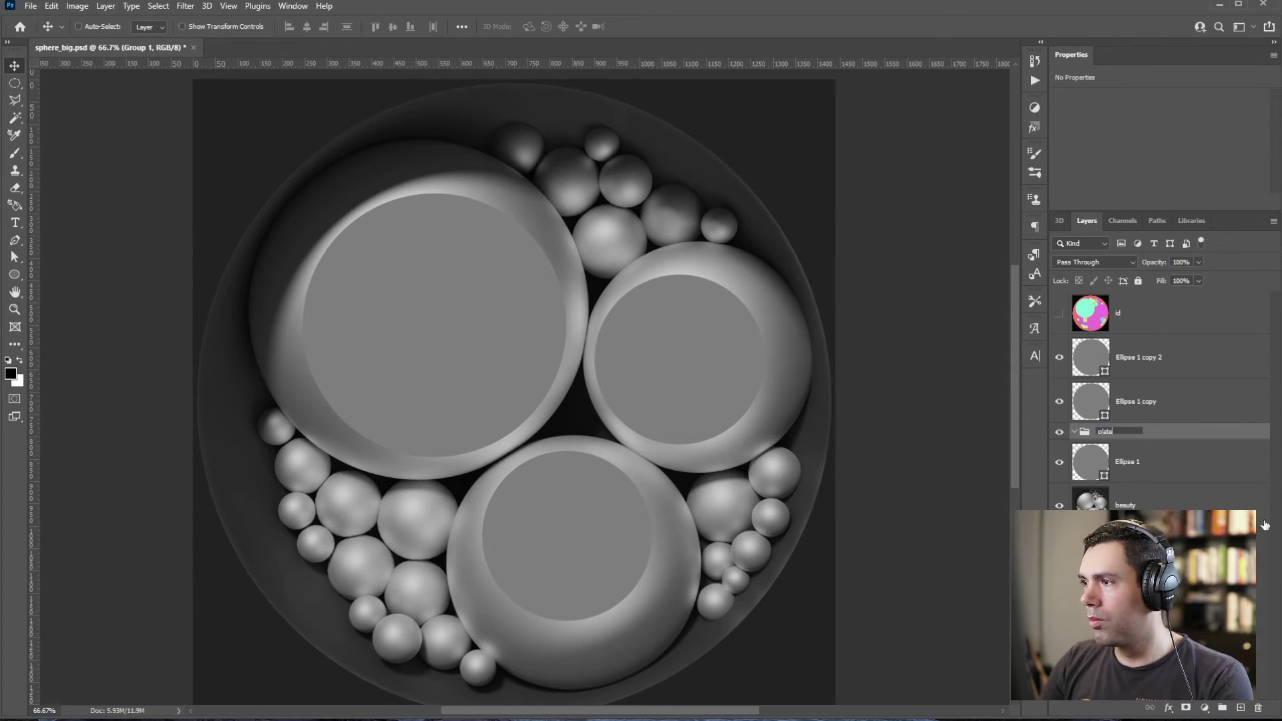
key("Return")
left_click_drag(1124, 462, 1121, 435)
- Add a new layer in the face_hours group and clip it to Ellipse 1
left_click(1241, 708)
right_click(1192, 466)
left_click(1191, 579)
- Set the soft brush size to 417 px and its opacity to 100%
key("b")
right_click(598, 552)
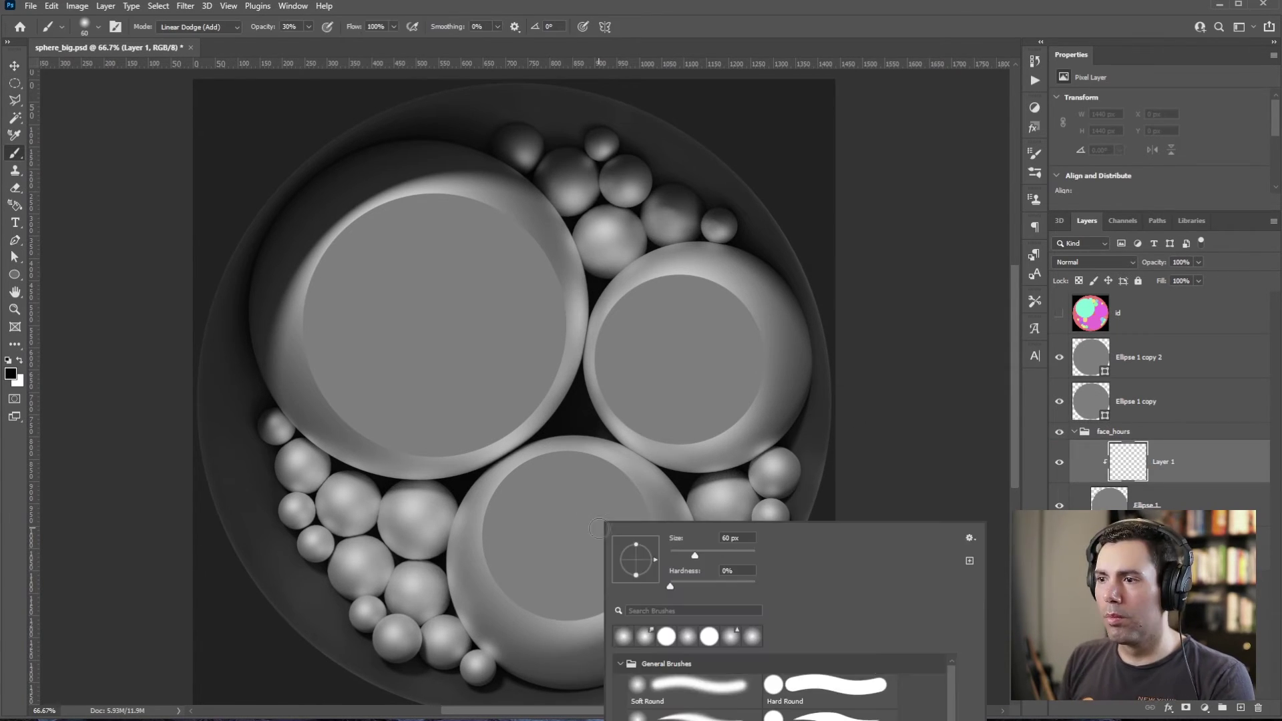
left_click(1165, 462)
right_click(603, 552)
left_click_drag(704, 557, 728, 557)
left_click(601, 594)
key("0")
- Try a white highlight over the lower circle and delete the painted layer
left_click(613, 594)
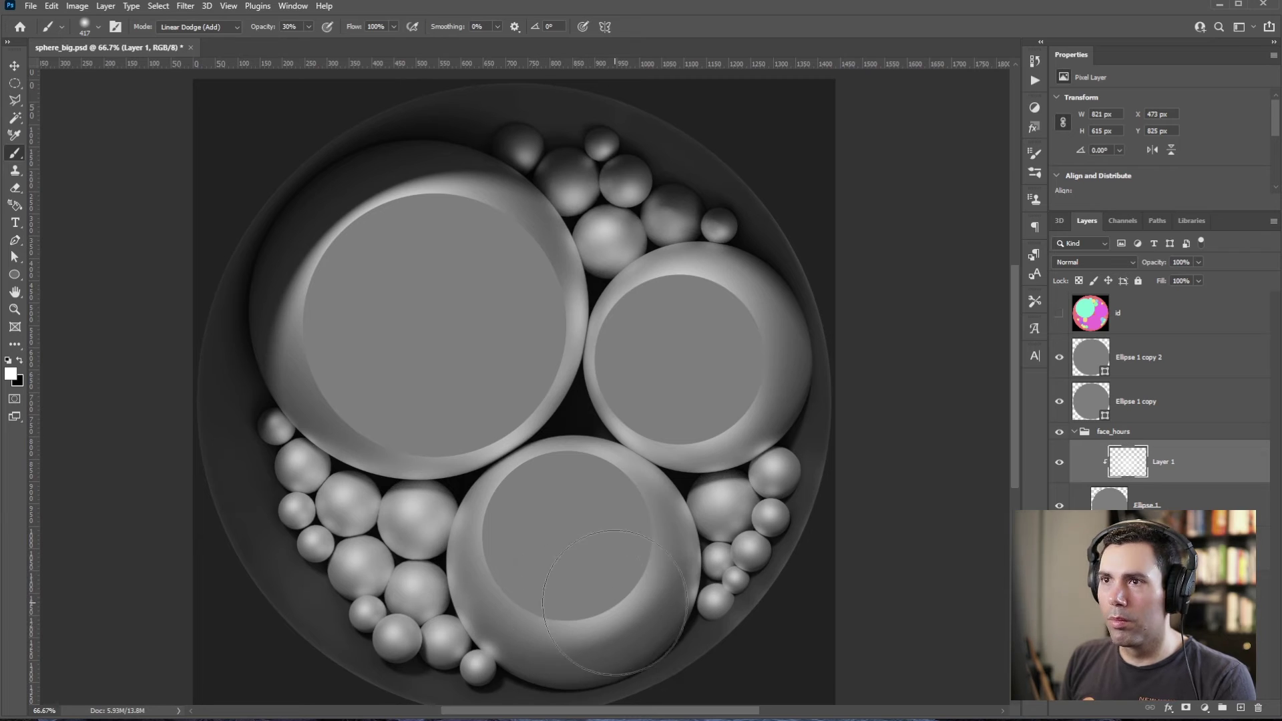
left_click_drag(1129, 465, 1129, 339)
left_click(1135, 474)
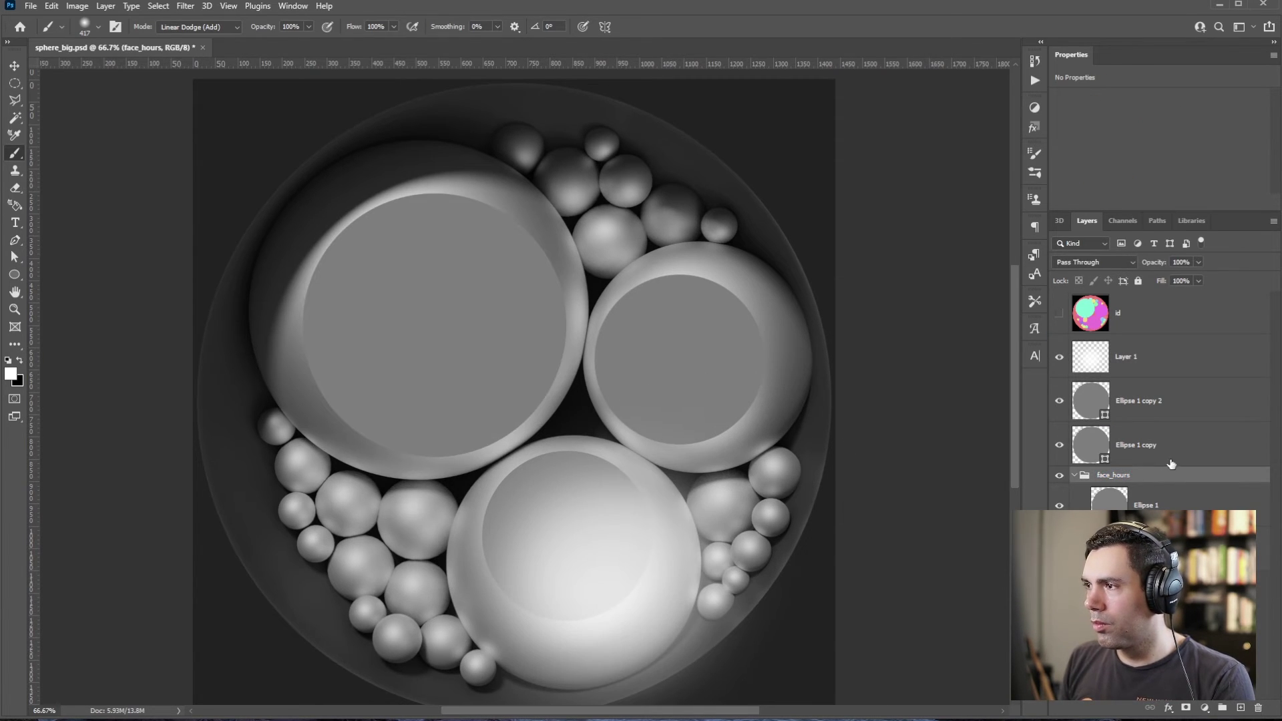
left_click(1128, 358)
key("Delete")
- Rename the group holding Ellipse 1 as face_seconds and collapse it
double_click(1113, 431)
type("face_seconds")
key("Return")
left_click(1074, 431)
- Create a second layer group named face_seconds and place Ellipse 1 copy 2 inside it
left_click(1134, 357)
left_click(1222, 707)
double_click(1112, 343)
type("face_hours")
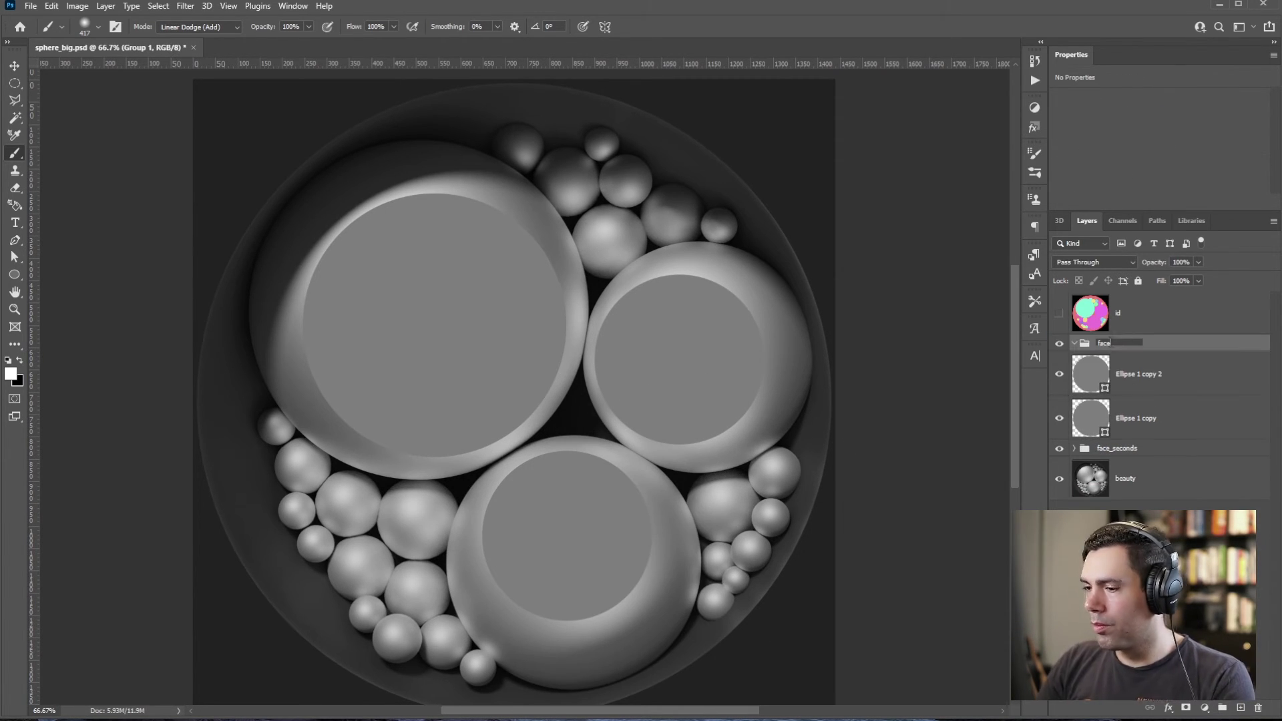
left_click_drag(1135, 374, 1119, 346)
left_click(1073, 448)
left_click(1102, 345)
left_click(1074, 343)
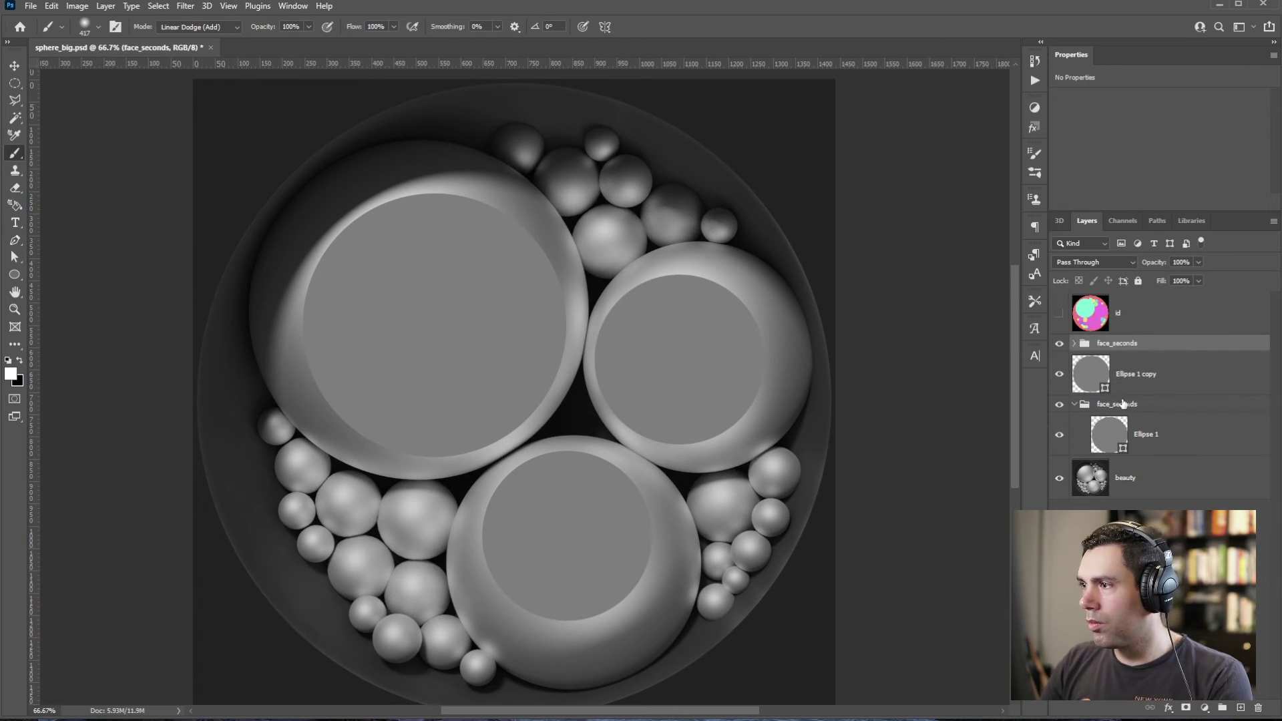
- Rename the group holding Ellipse 1 as face_hours and add a new layer clipped to that ellipse
left_click(1121, 404)
right_click(1167, 423)
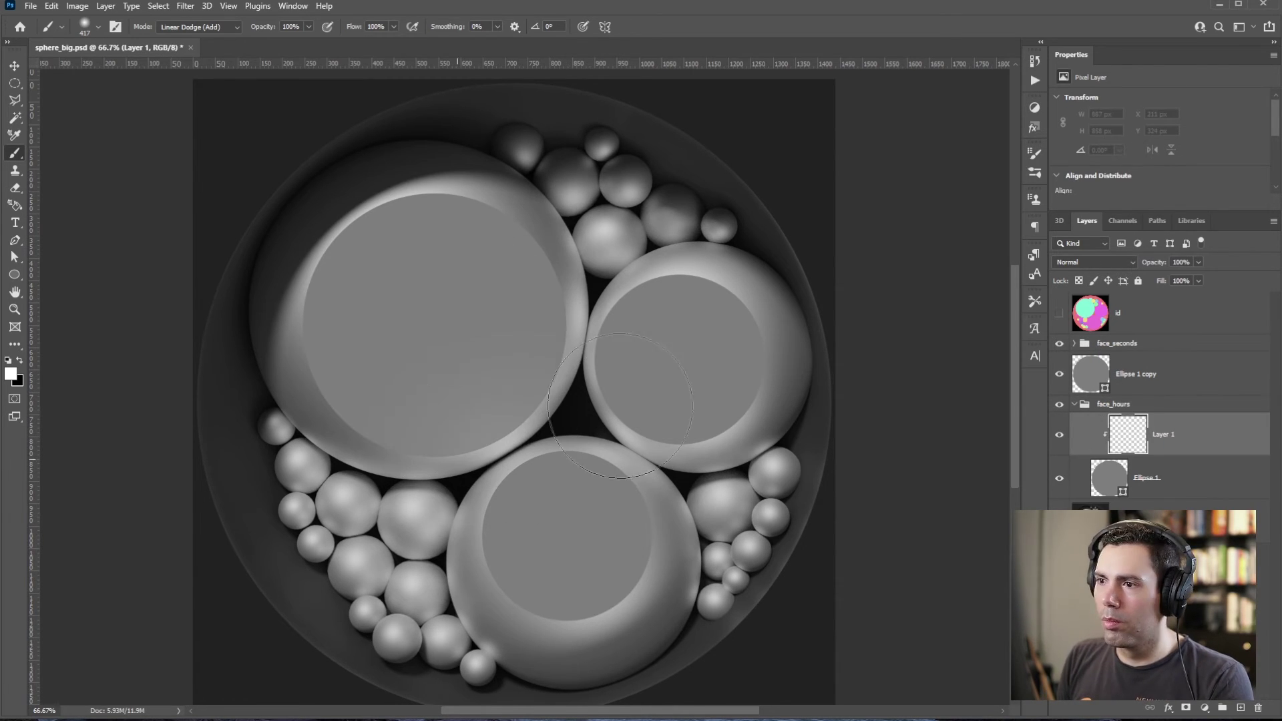
- Paint white shading along the lower edge and black along the upper edge of the largest dial at 30% brush opacity
mouse_move(620, 406)
left_mouse_down()
mouse_move(400, 463)
mouse_move(544, 431)
left_mouse_up()
key("x")
key("3")
mouse_move(394, 207)
left_mouse_down()
mouse_move(500, 178)
mouse_move(279, 355)
mouse_move(287, 294)
mouse_move(469, 172)
left_mouse_up()
key("x")
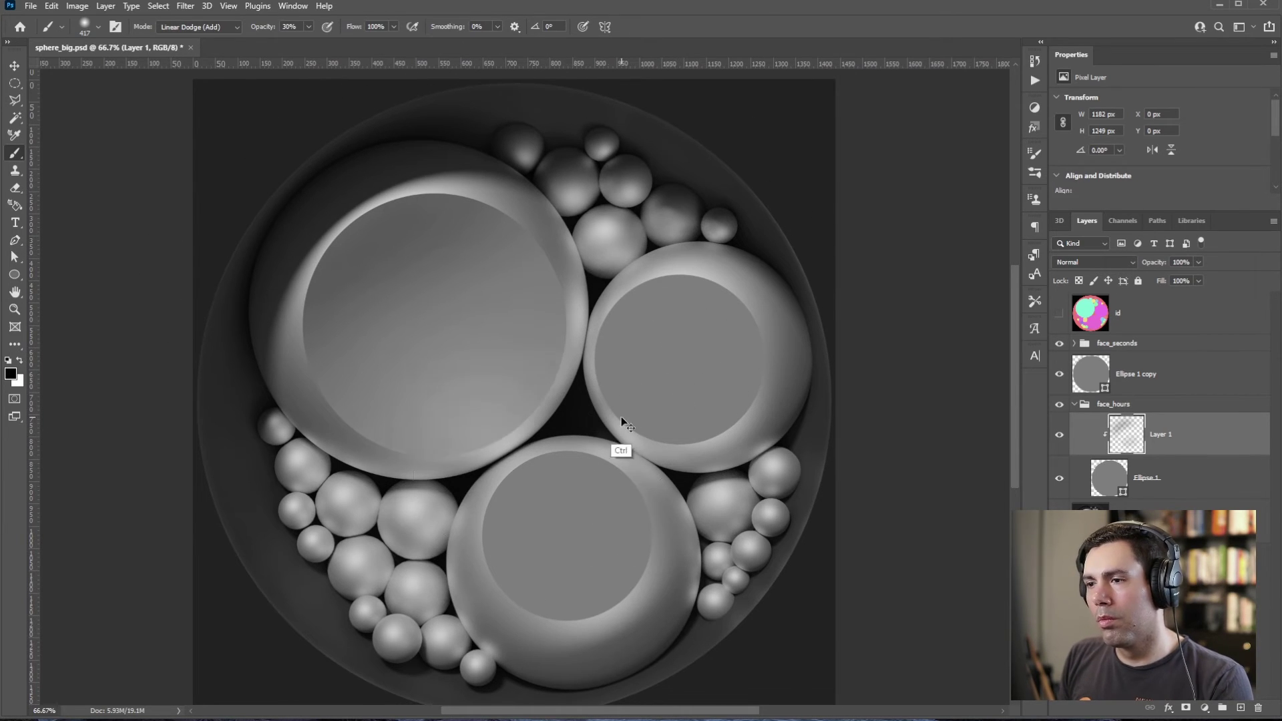
mouse_move(618, 443)
left_mouse_down()
mouse_move(500, 430)
mouse_move(415, 484)
left_mouse_up()
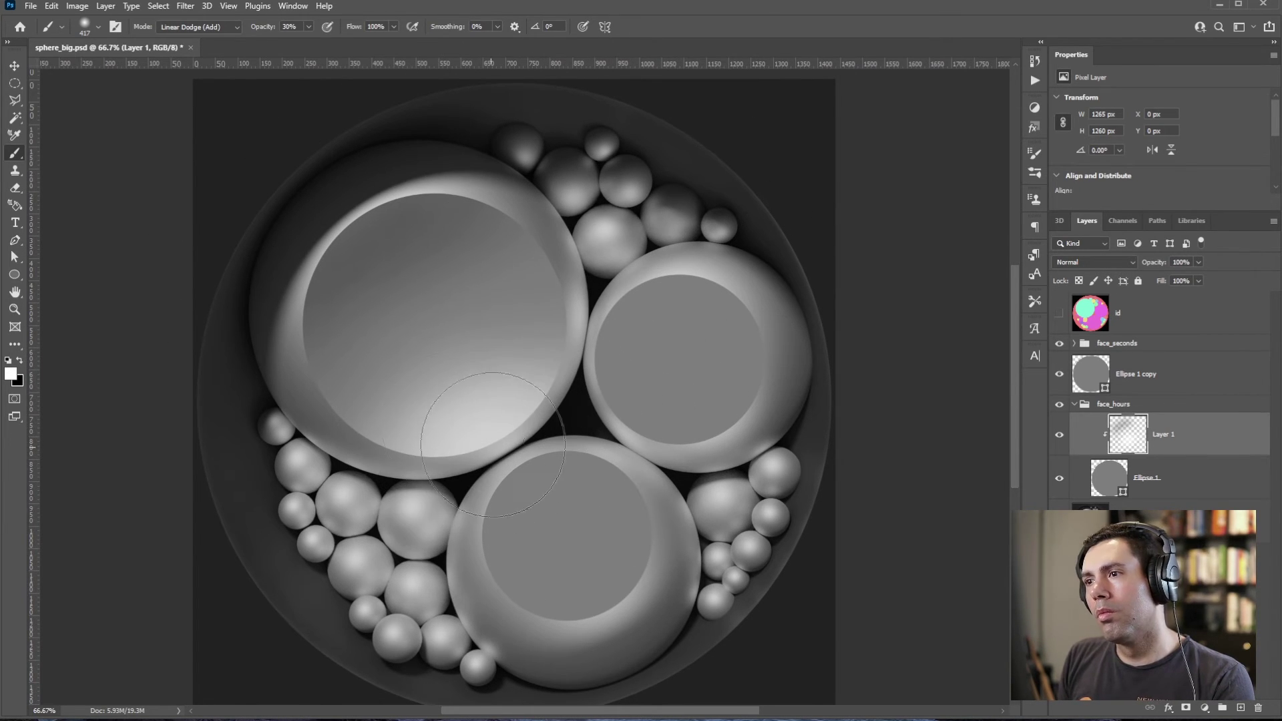
left_click(1059, 434)
left_click(1059, 434)
- Duplicate the shading layer, clip the copy to Ellipse 1 copy and shift it over the second dial
key("ctrl+j")
left_click_drag(1155, 434, 1155, 364)
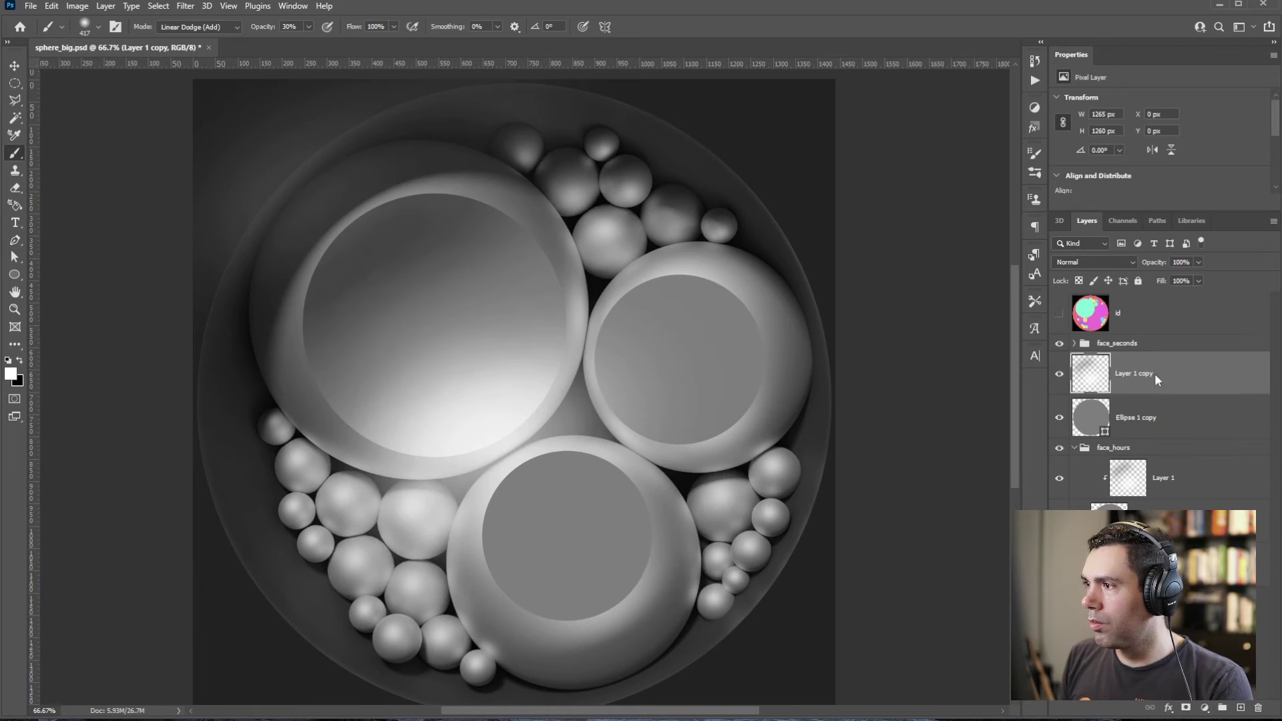
left_click(1154, 396, "alt")
key("v")
left_click_drag(587, 372, 695, 377)
- Rename the topmost layer group as face_minutes
double_click(1112, 343)
type("face_minutes")
key("Return")
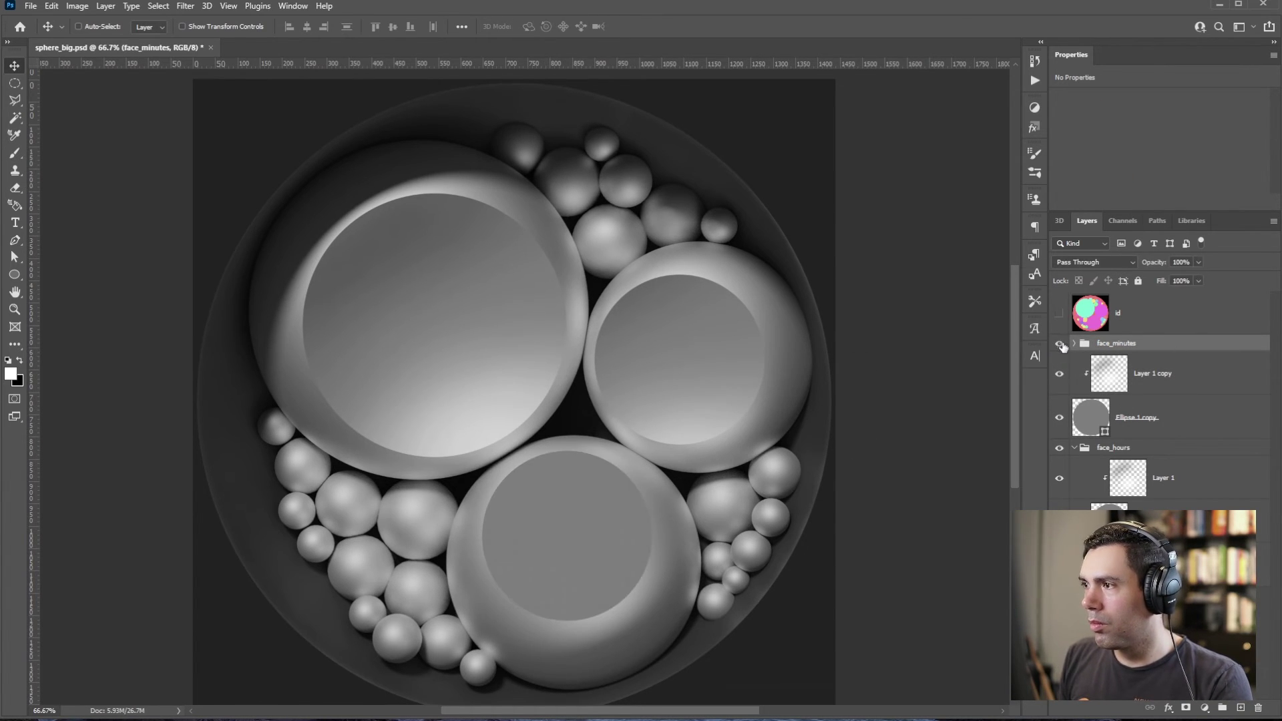
- Place Ellipse 1 copy 2 and the shading layer in the face_seconds group, clip the shading and shift it over the third dial
left_click(1059, 345)
left_click(1058, 344)
left_click(1073, 343)
left_click_drag(1152, 417, 1155, 360)
right_click(1161, 373)
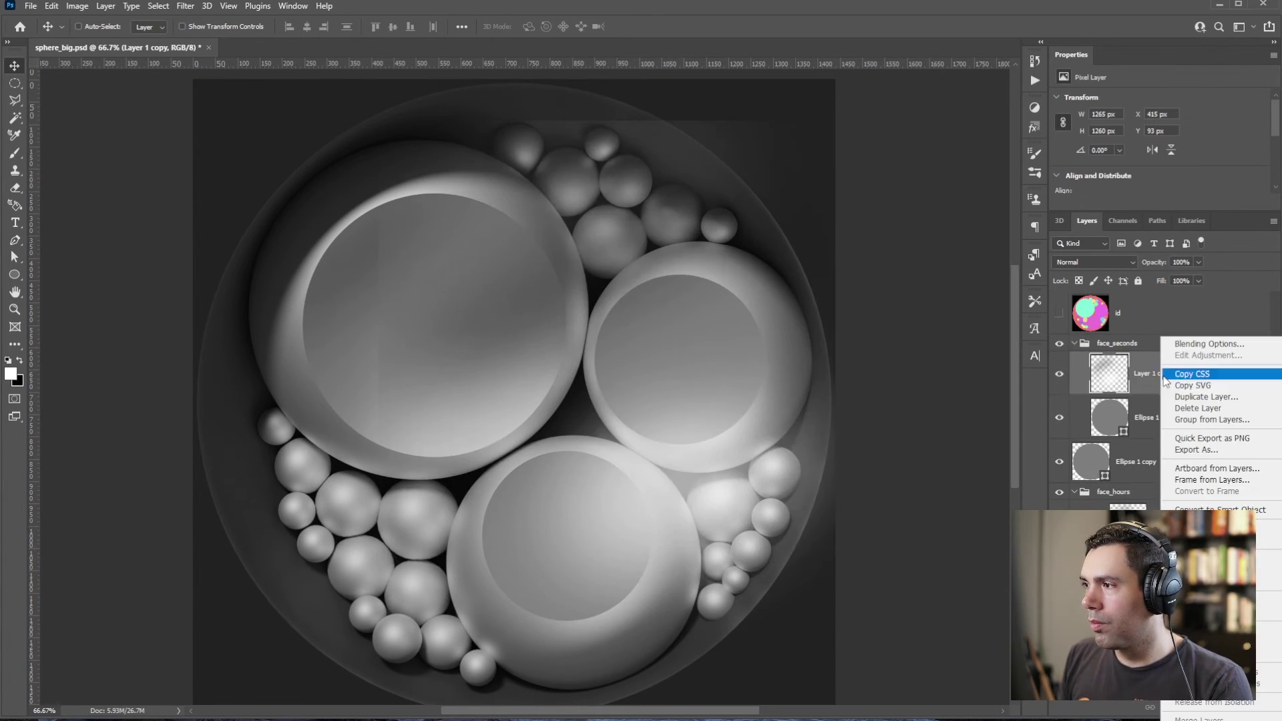
left_click(1195, 581)
left_click_drag(692, 373, 605, 426)
- Scale the clipped shading down to about 616 by 626 px and fit it over the third dial, keeping it clipped
left_click(1164, 394, "alt")
key("ctrl+t")
left_click_drag(289, 171, 610, 491)
left_click_drag(773, 631, 633, 578)
left_click_drag(465, 438, 446, 416)
key("Return")
left_click(1138, 394, "alt")
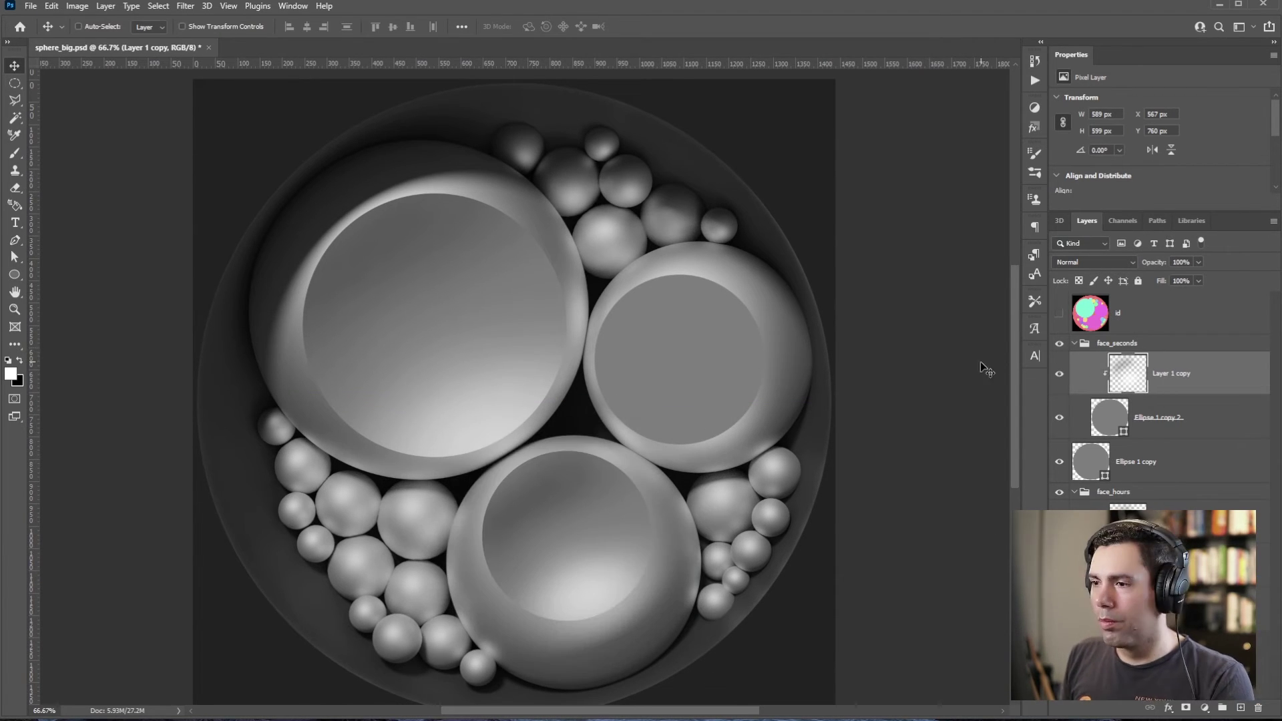
left_click_drag(622, 541, 648, 567)
key("ctrl+t")
left_click_drag(464, 420, 450, 403)
key("Return")
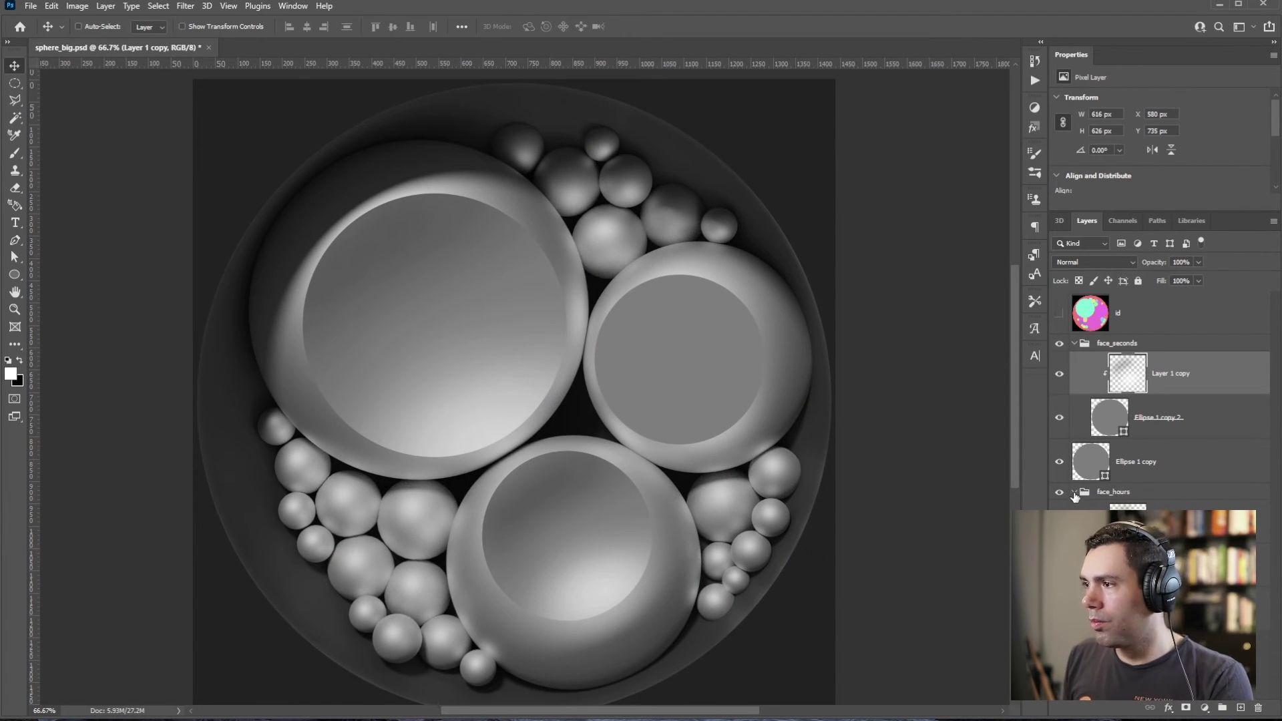
- Create a group named face_minutes and move Ellipse 1 copy into it
left_click(1155, 461)
left_click(1222, 707)
double_click(1109, 447)
type("face_minutes")
left_click_drag(1124, 467, 1124, 449)
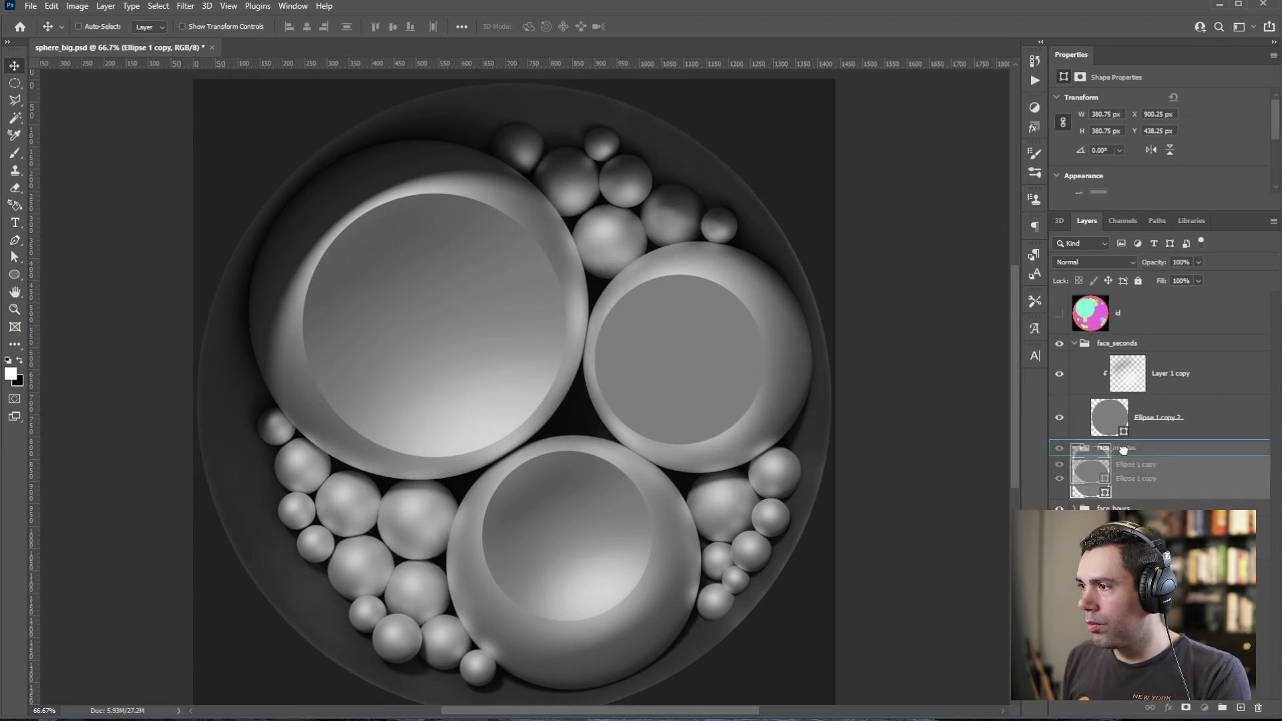
- Duplicate the seconds dial's shading layer into face_minutes, clip it to Ellipse 1 copy and shift it over the second dial
left_click(1192, 377)
key("ctrl+j")
left_click_drag(1198, 384, 1175, 461)
left_click(1129, 343)
left_click(1128, 478)
mouse_move(661, 539)
left_mouse_down()
mouse_move(767, 367)
mouse_move(776, 377)
mouse_move(720, 447)
left_mouse_up()
right_click(1173, 478)
left_click(1208, 579)
- Set the brush's blend mode to Normal and its opacity to 100%, checking the second dial's lower edge up close
key("b")
right_click(763, 426)
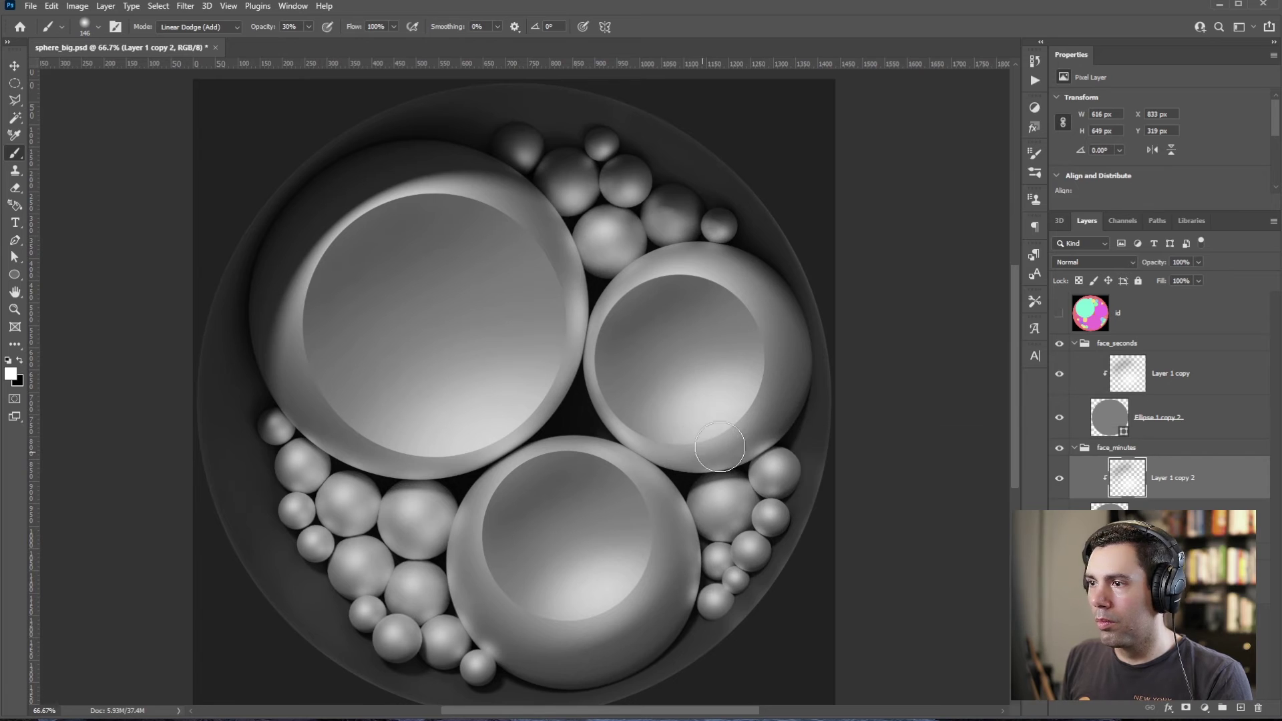
key("n")
key("Escape")
key("z")
double_click(747, 402)
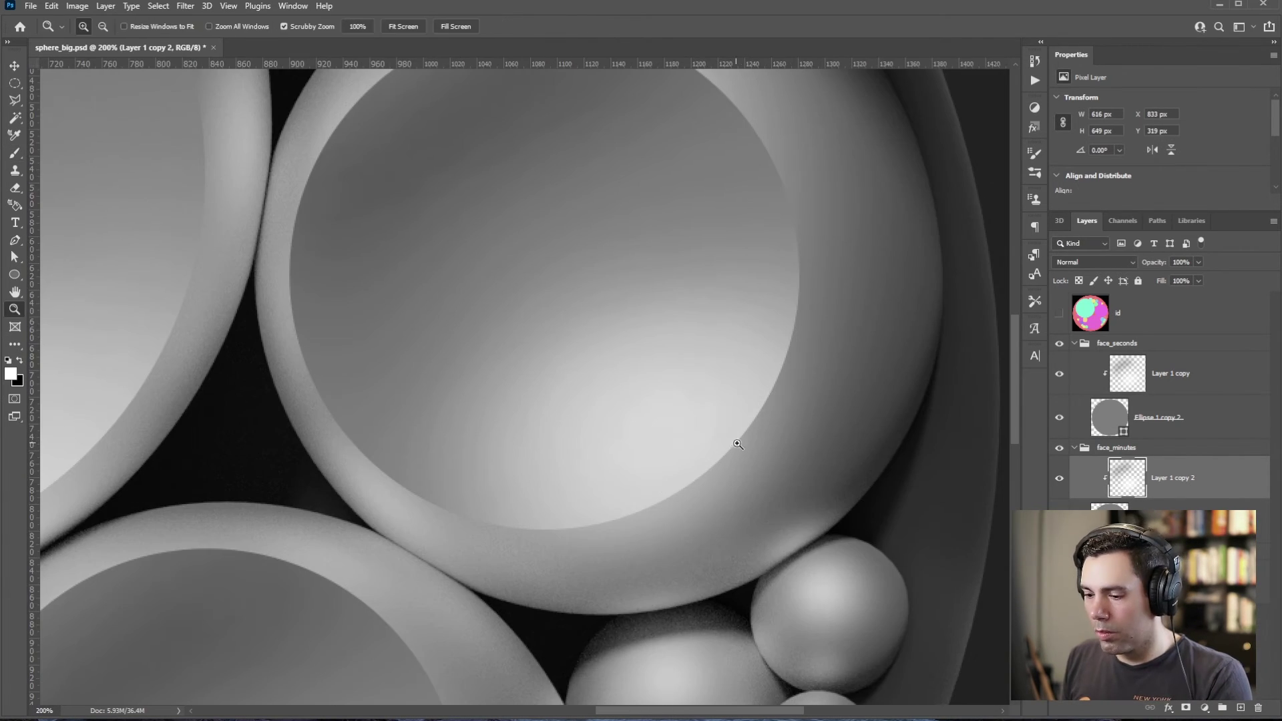
double_click(738, 445, "alt")
key("b")
key("shift+alt+n")
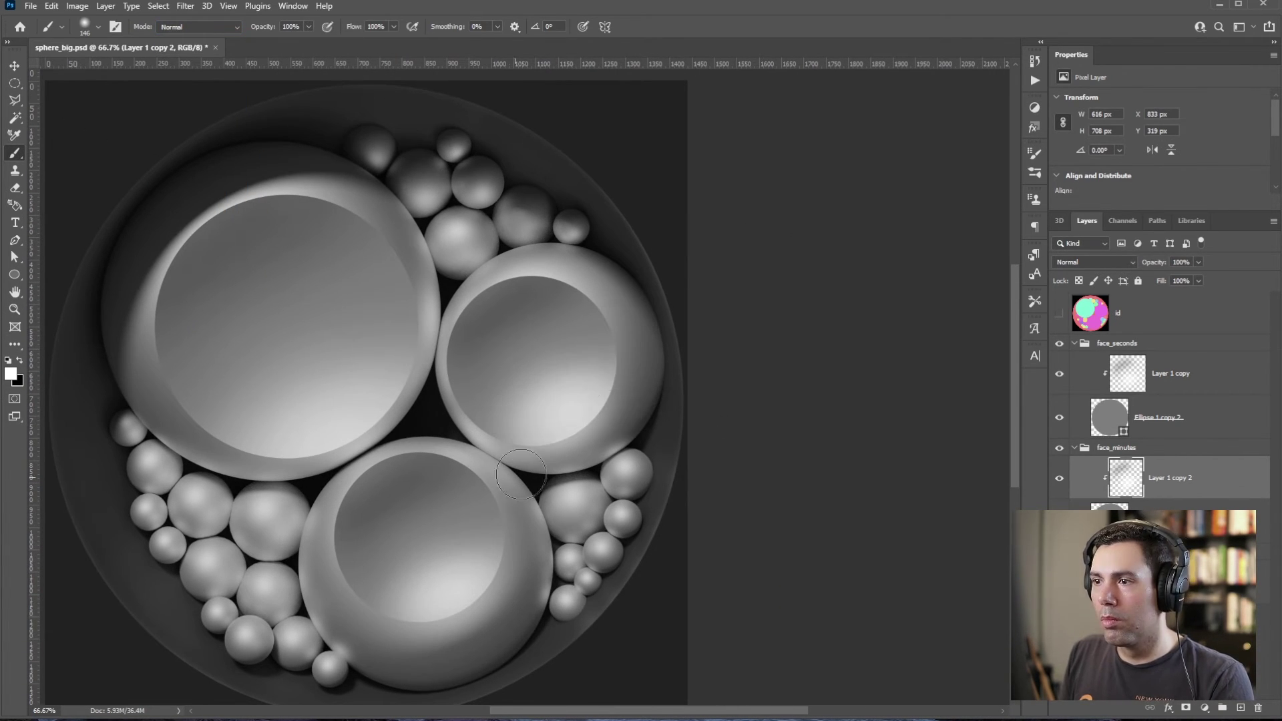
- Touch up the seconds dial's shading with a short brush stroke and lower that layer's opacity to 86%
left_click(1173, 373)
left_click_drag(478, 601, 449, 597)
left_click(1198, 262)
left_click_drag(1200, 278, 1191, 278)
- Lower the minutes dial's shading layer to 87% opacity and save the document
left_click(1173, 478)
left_click(1198, 262)
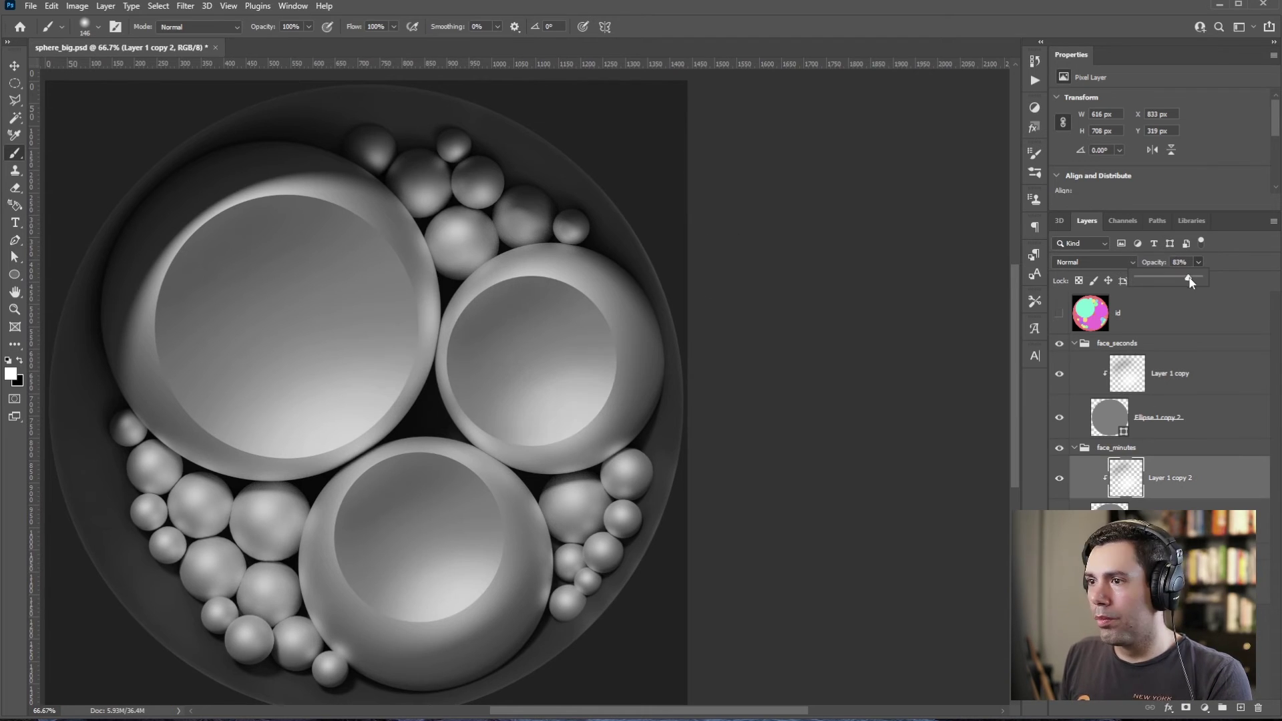
key("ctrl+s")
scroll(817, 172, "left", 3)
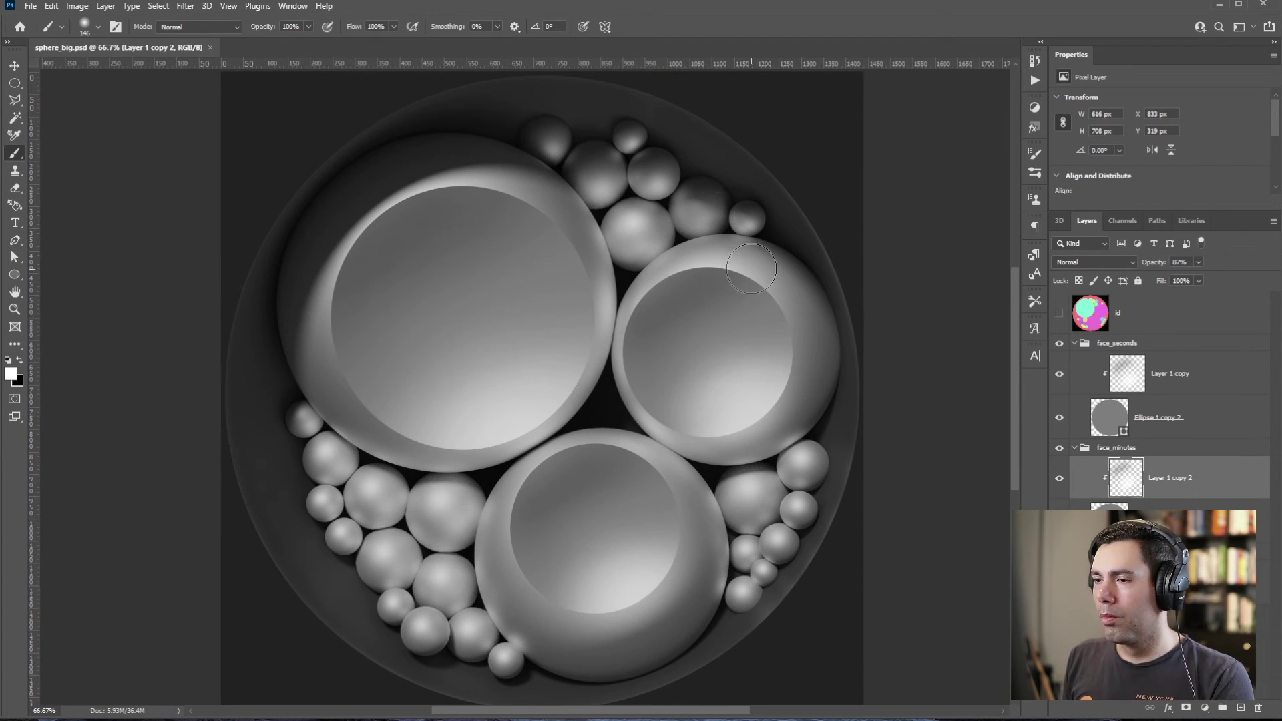
- Place the Time_hours graphic from the WATCHFACE_SPHERES library on the largest dial, scaled to about 574%
left_click(1190, 221)
left_click_drag(1158, 417, 494, 311)
left_click_drag(474, 291, 381, 199, "alt")
left_click_drag(496, 311, 464, 316)
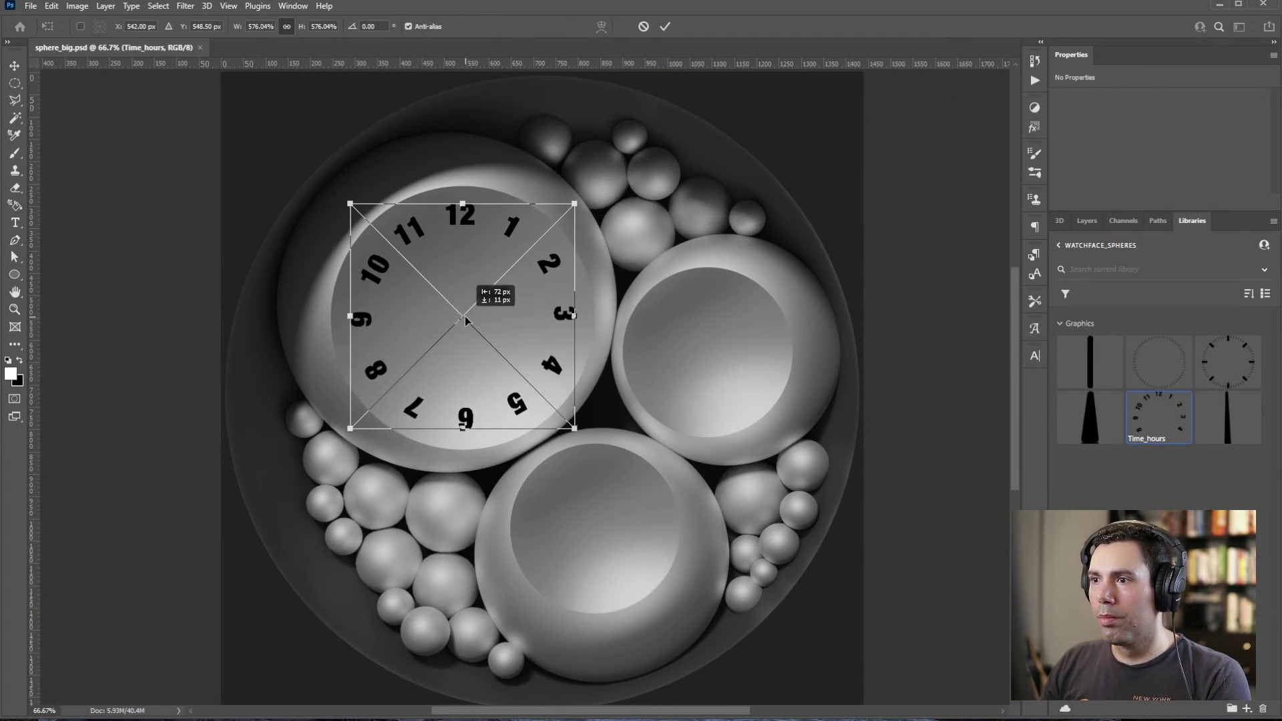
key("Return")
- Turn on snapping, enlarge the hour numerals about the dial's centre to 542 px wide, and save with the guides hidden
left_click(228, 5)
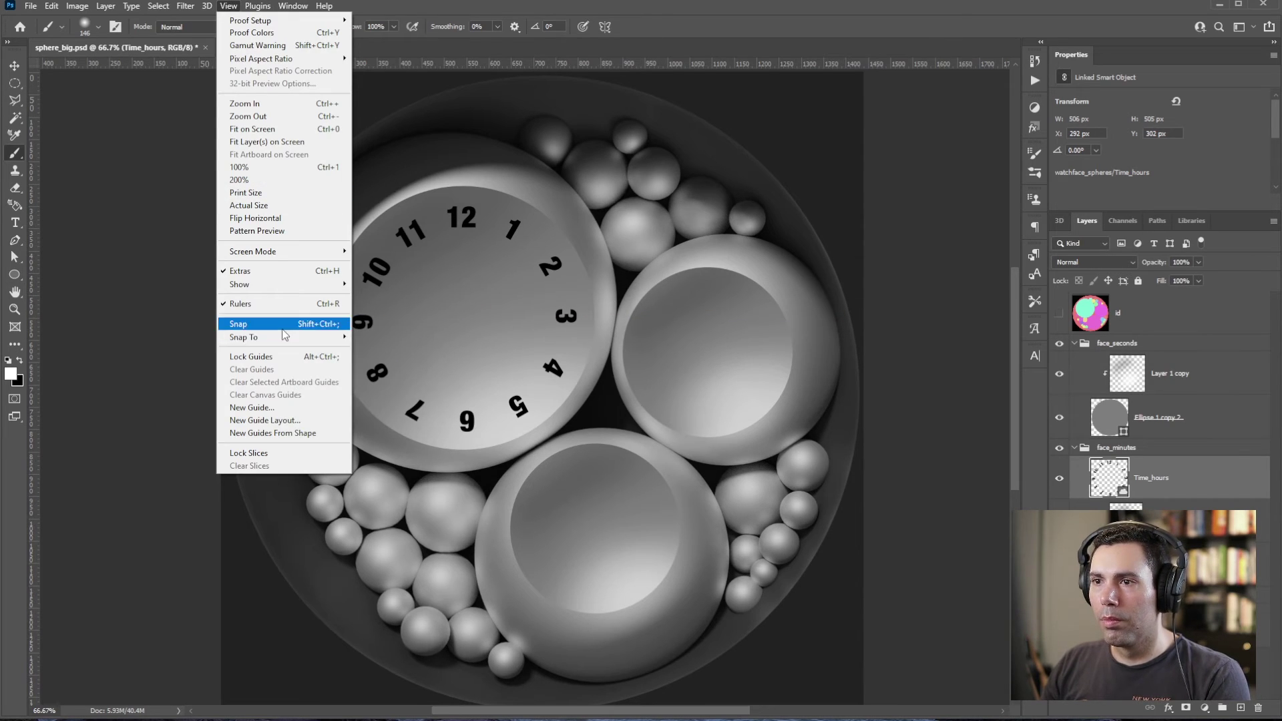
left_click(285, 327)
key("ctrl+t")
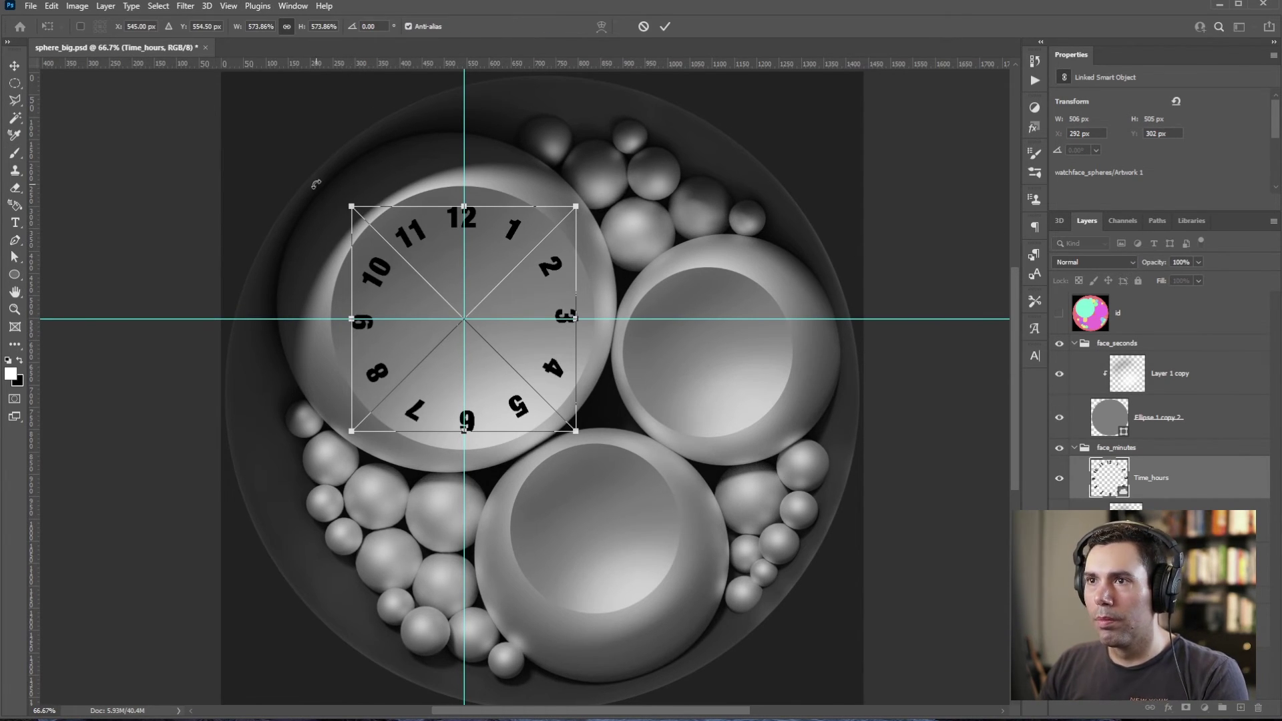
left_click(265, 28)
key("shift+Up")
key("shift+Up")
key("shift+Up")
key("shift+Up")
key("Return")
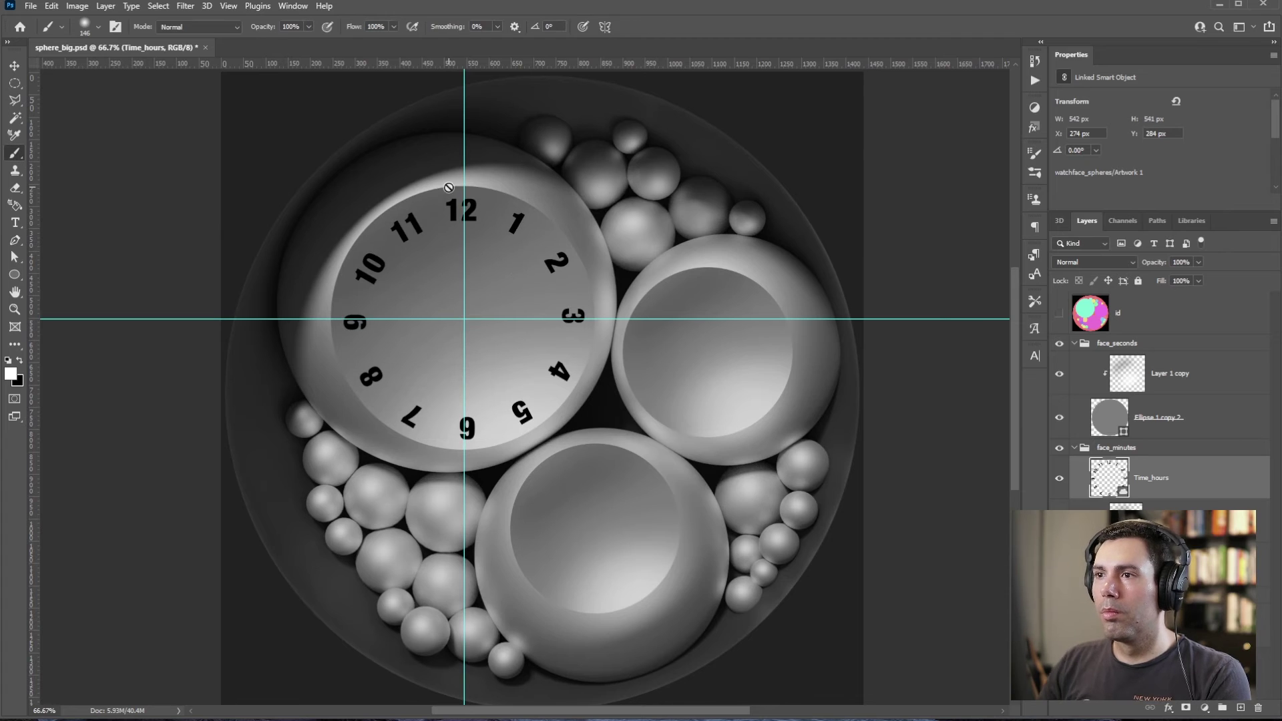
key("ctrl+semicolon")
key("ctrl+s")
- Place the Indices_minutes library graphic centred on the second dial, scaled to about 631%
left_click(1190, 220)
left_click_drag(1227, 361, 689, 300)
left_click_drag(689, 300, 707, 312)
left_click_drag(707, 358, 714, 435)
left_click(260, 26)
key("shift+Down")
key("shift+Down")
key("shift+Down")
key("Down")
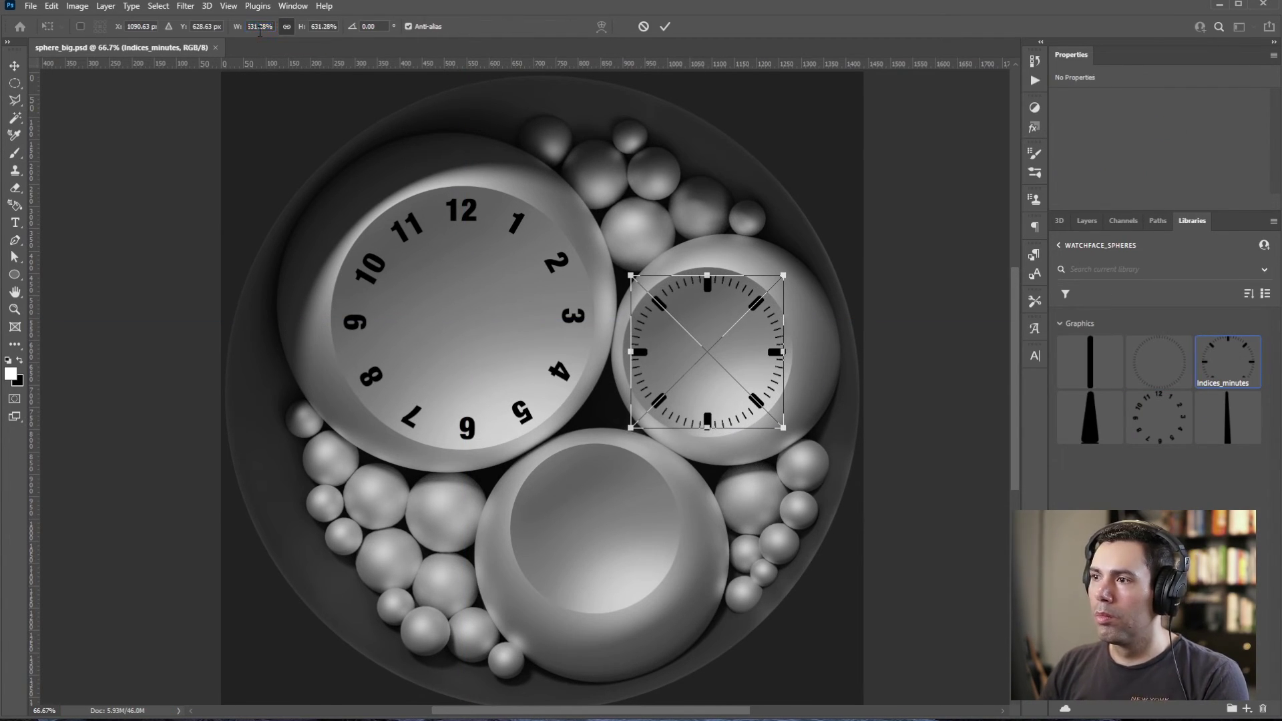
key("Return")
- Place the Indices_seconds library graphic on the third dial and scale it to 381 px to match the dial's edge
left_click_drag(1159, 362, 610, 486)
left_click_drag(611, 532, 611, 614)
left_click_drag(610, 529, 595, 529)
key("Return")
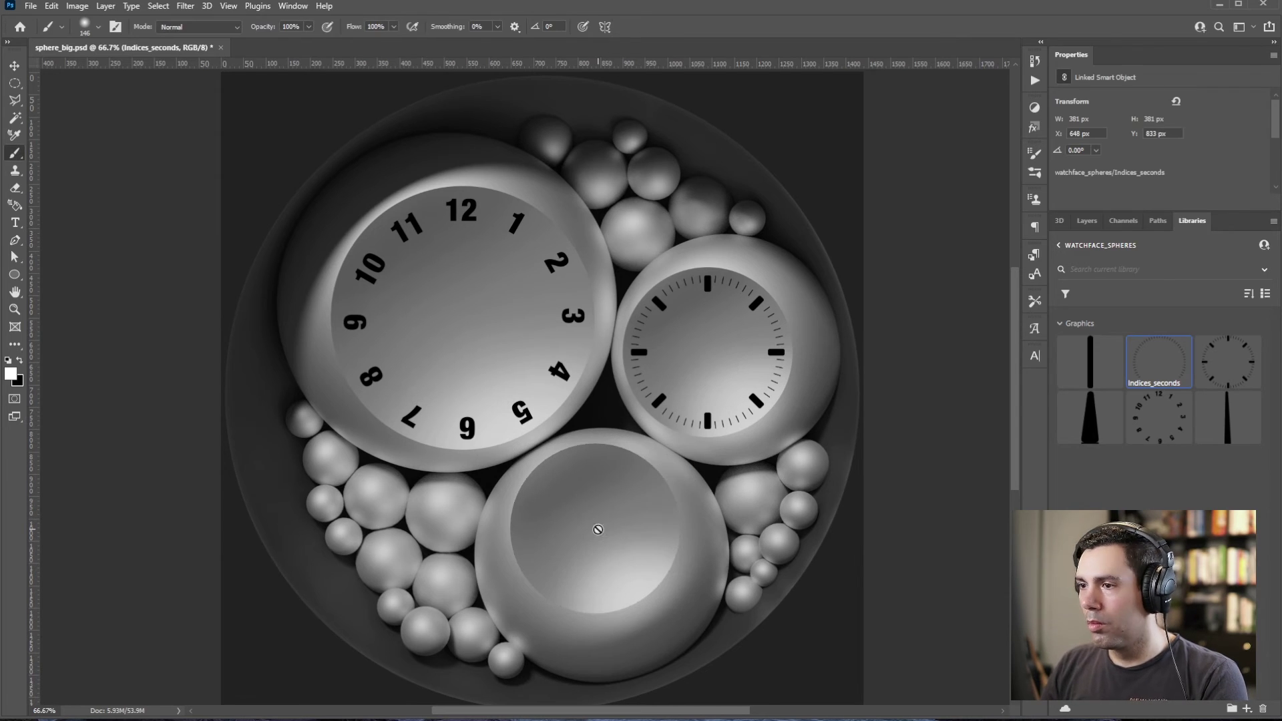
- Sort the placed graphics into their dial groups, with Indices_seconds at the top of face_seconds
left_click(1085, 220)
left_click_drag(1168, 475, 1169, 355)
scroll(1184, 435, "down", 1)
left_click(1169, 521)
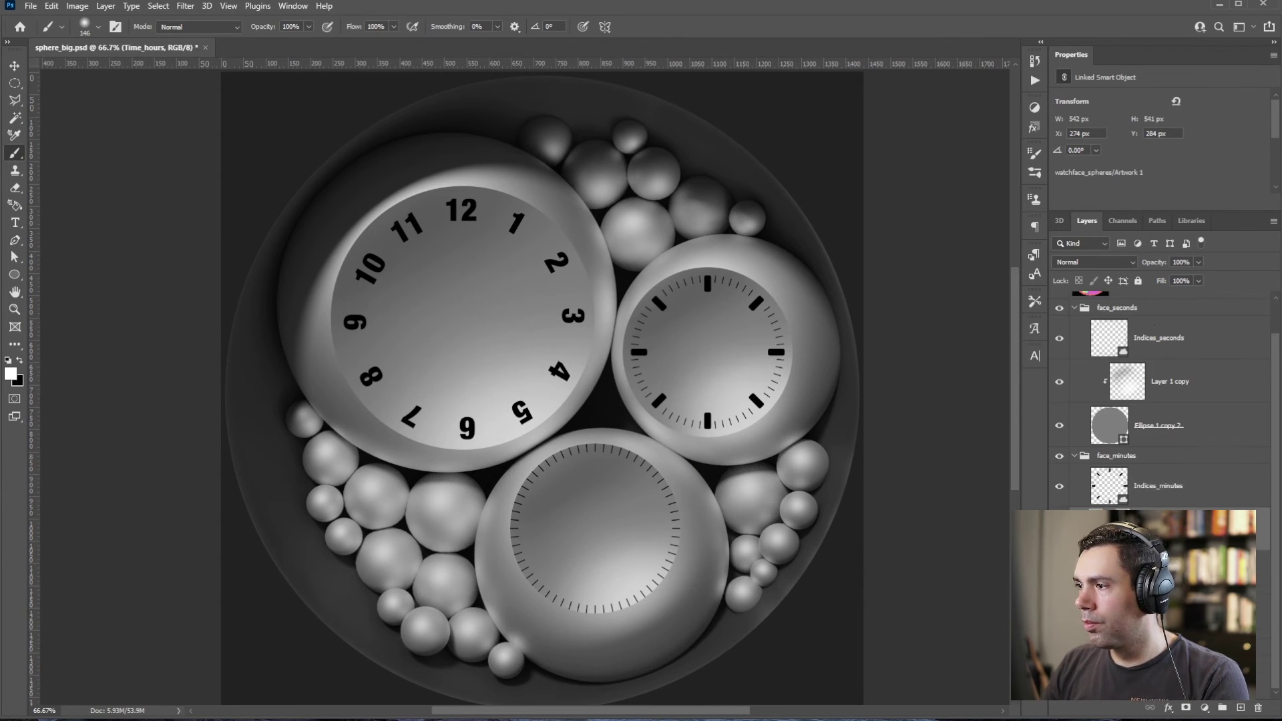
left_click(1178, 494)
- Shrink the seconds indices about their centre to 361 px wide
scroll(1175, 427, "up", 1)
left_click(1168, 373)
key("ctrl+t")
left_click(261, 27)
key("Down")
key("Down")
key("Down")
key("Down")
key("Down")
key("Return")
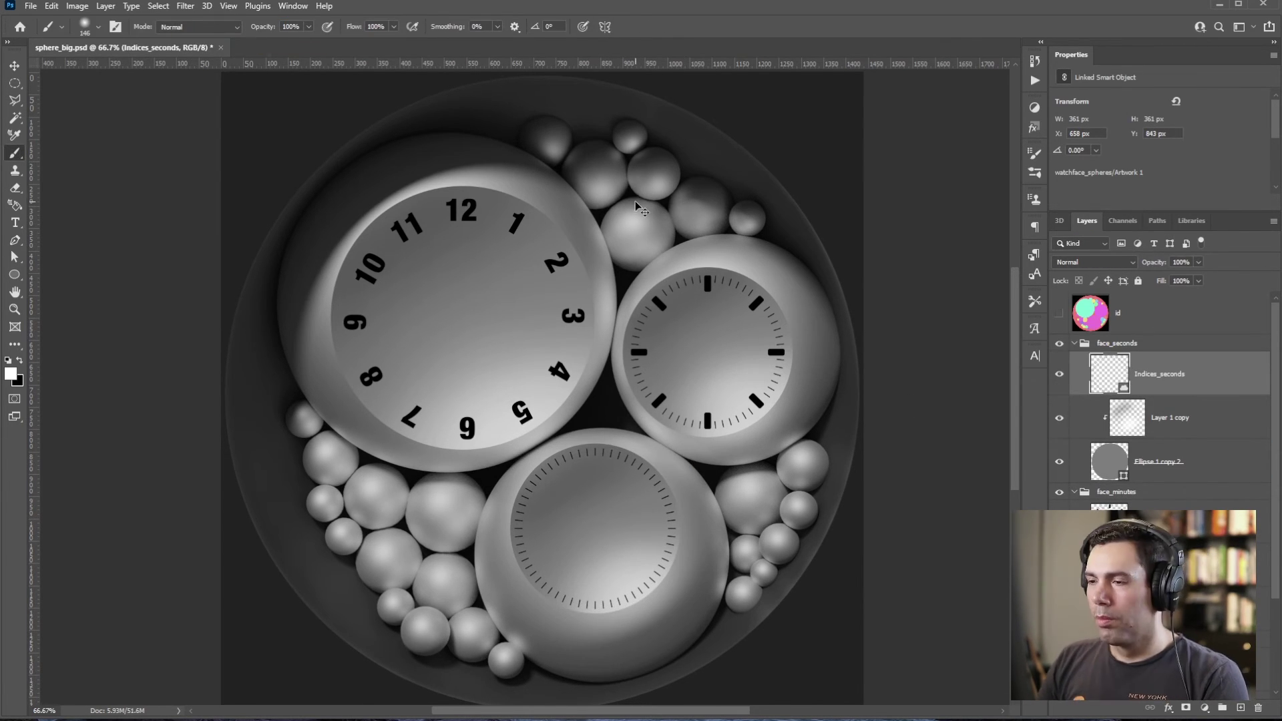
- Collapse the three dial groups and create a group named post above them
left_click(1074, 343)
left_click(1074, 360)
left_click(1074, 377)
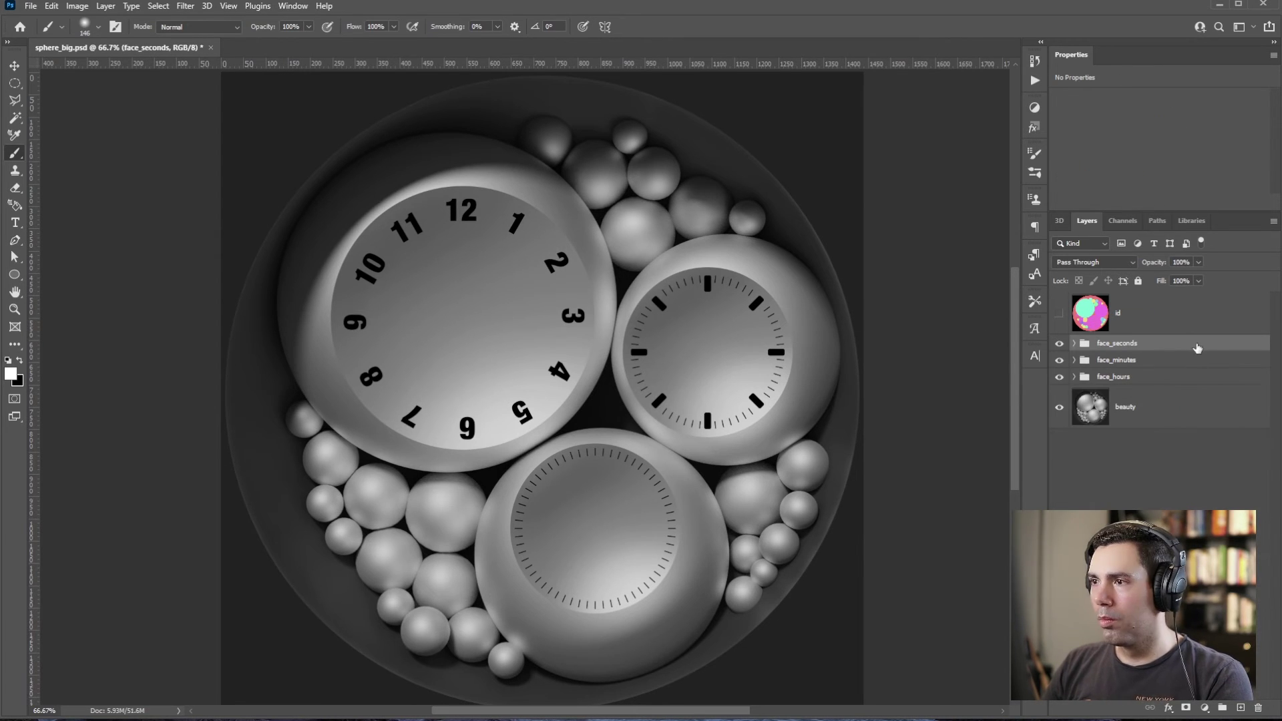
left_click(1222, 707)
double_click(1110, 343)
type("post")
- Add a Curves adjustment in the post group and lift it with points at 144 to 159 and 61 to 72
left_click(1204, 707)
left_click(1221, 538)
mouse_move(1166, 211)
left_mouse_down()
mouse_move(1166, 364)
mouse_move(1176, 194)
left_mouse_up()
left_click(1131, 259)
left_click_drag(1131, 260, 1131, 248)
left_click_drag(1176, 194, 1184, 196)
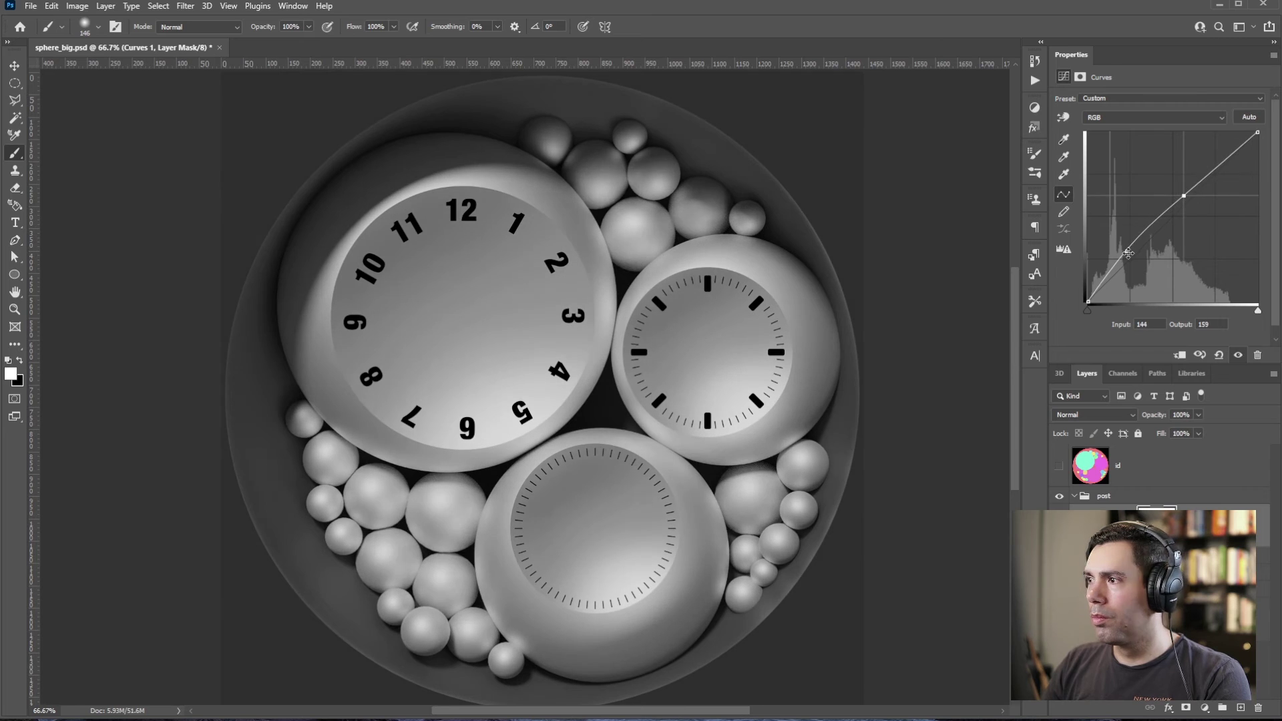
left_click_drag(1131, 248, 1129, 254)
- Compare the image without the curve, then shape an S-curve with the brighter point at input 155, output 179
left_click(1238, 355)
left_click(1238, 355)
left_click(1238, 355)
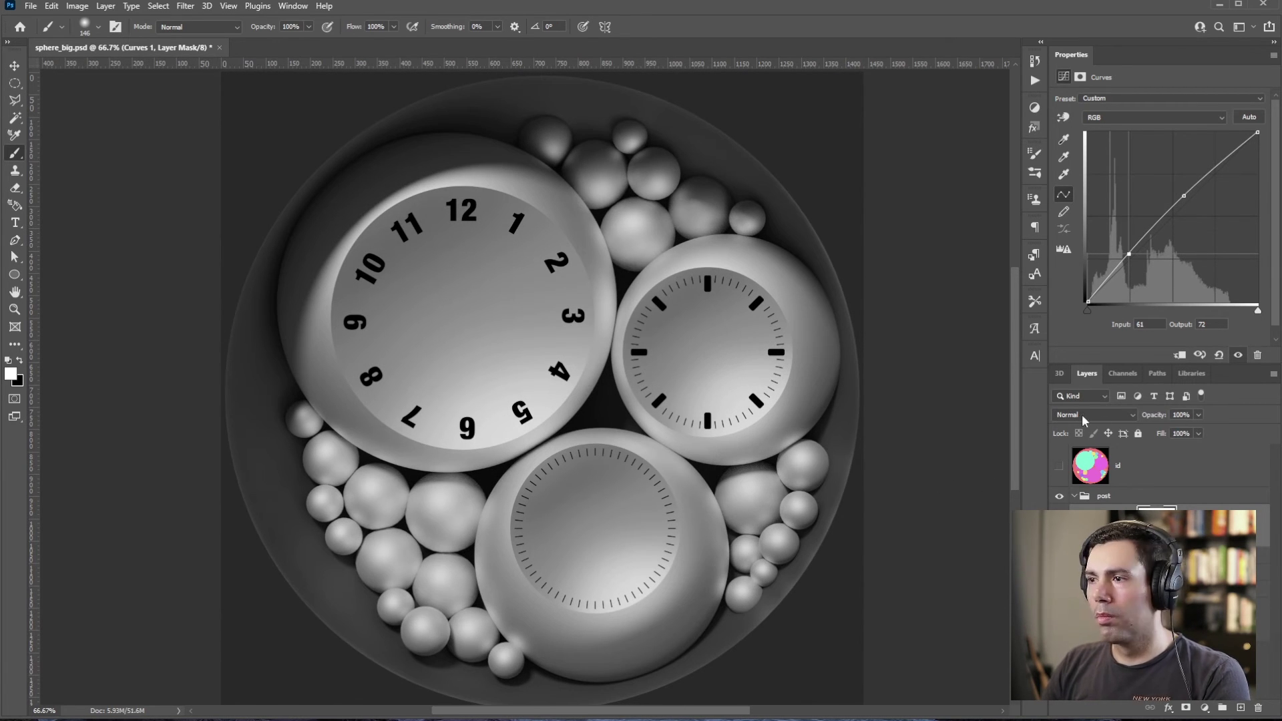
left_click_drag(1183, 195, 1191, 182)
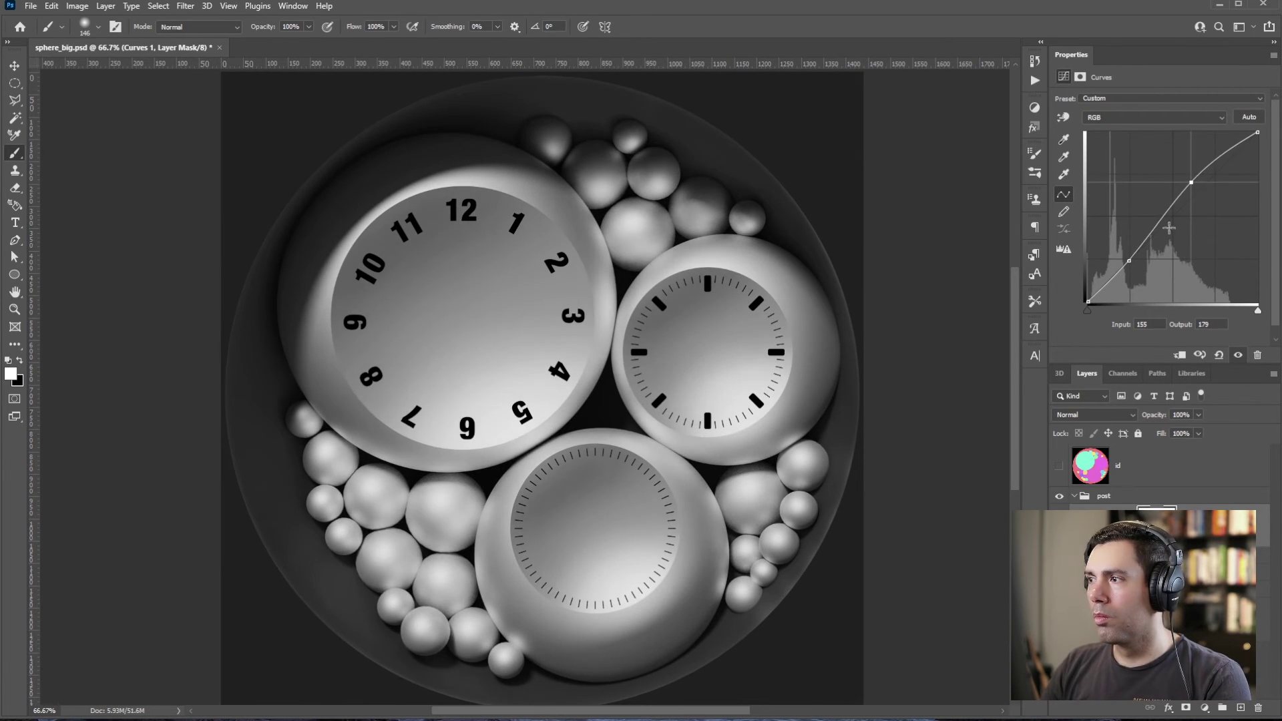
left_click(1164, 224)
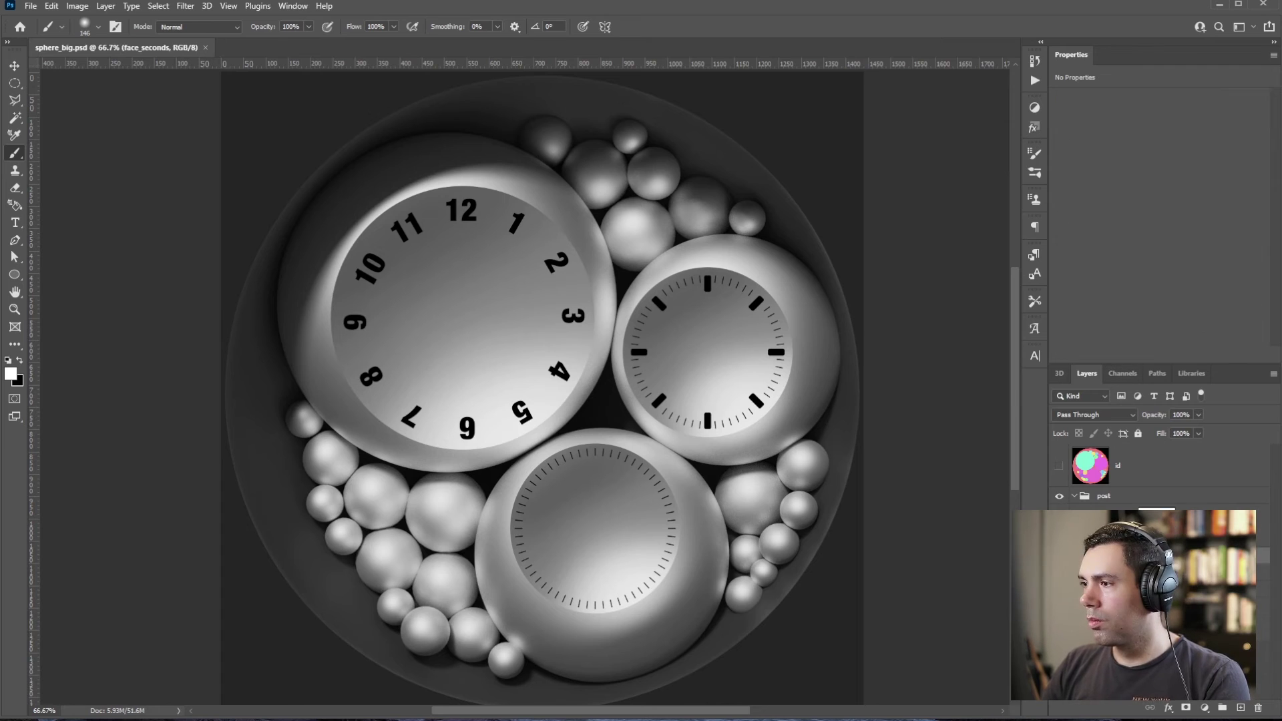
- Give the Time_hours layer a Chisel Hard Inner Bevel with 4 px size, softer highlight colour and 13% shadow opacity
scroll(1175, 575, "down", 1)
right_click(1175, 574)
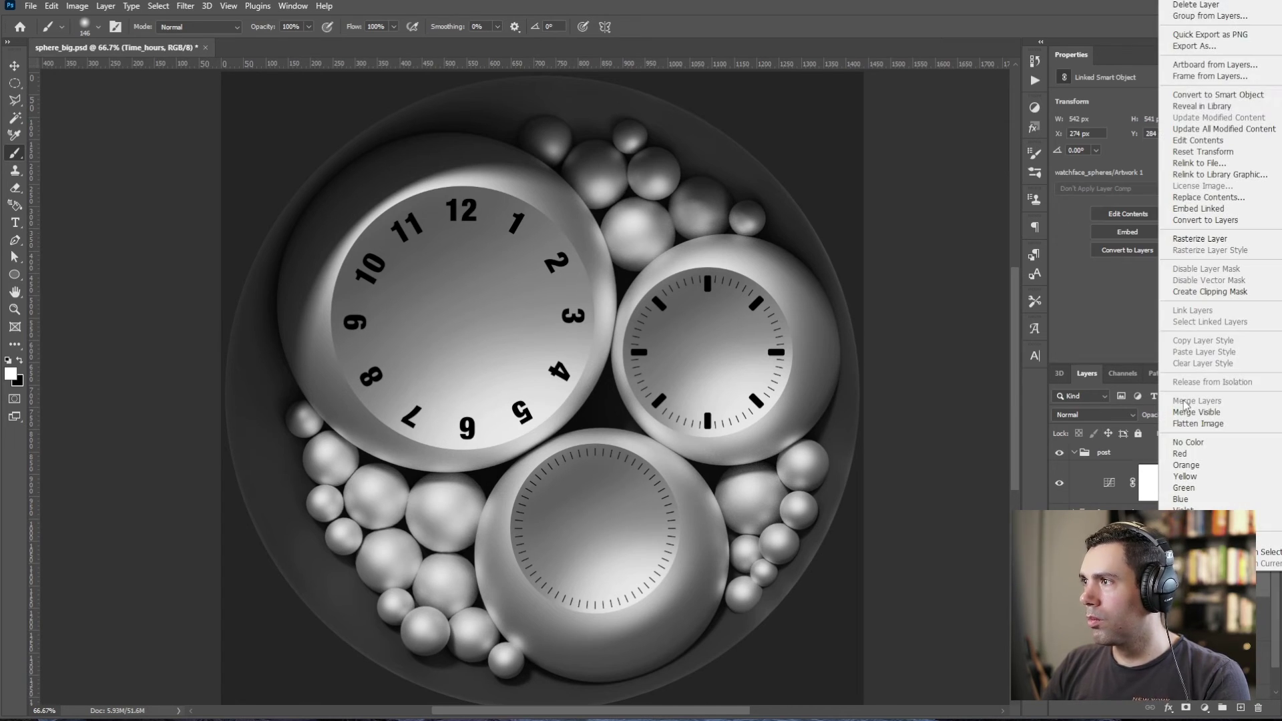
left_click(1195, 3)
left_click(699, 328)
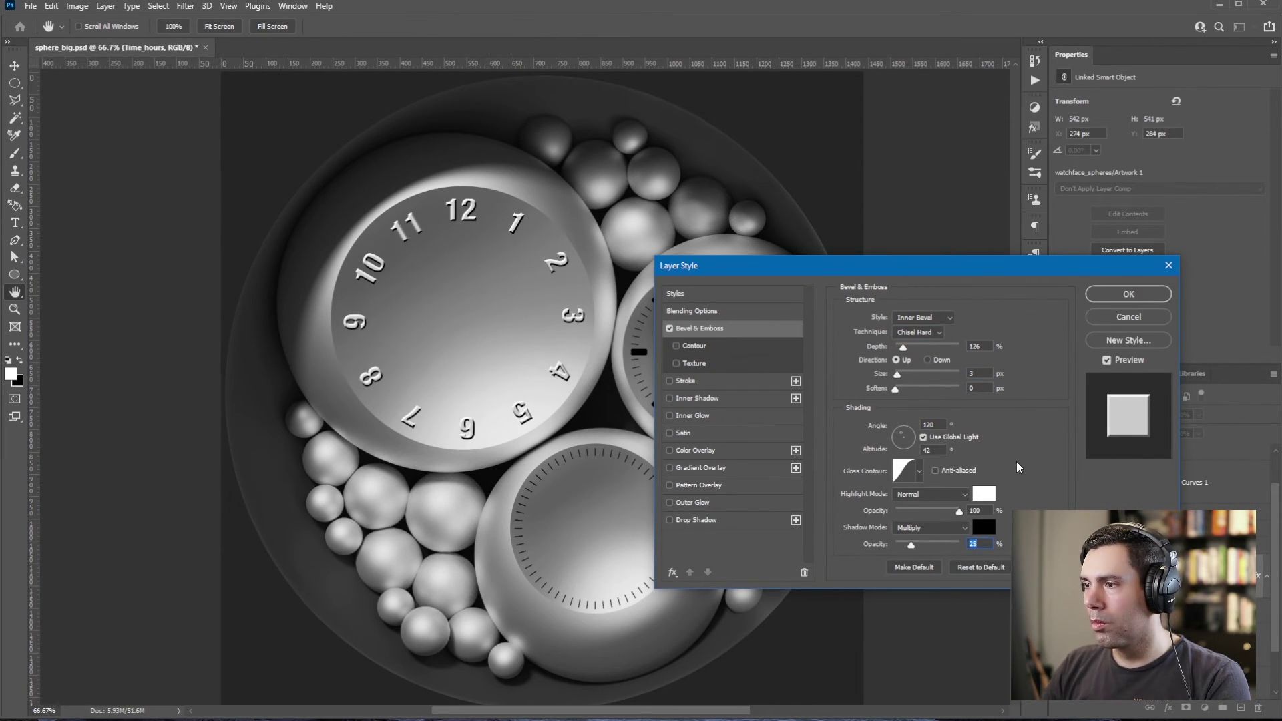
left_click_drag(896, 374, 900, 376)
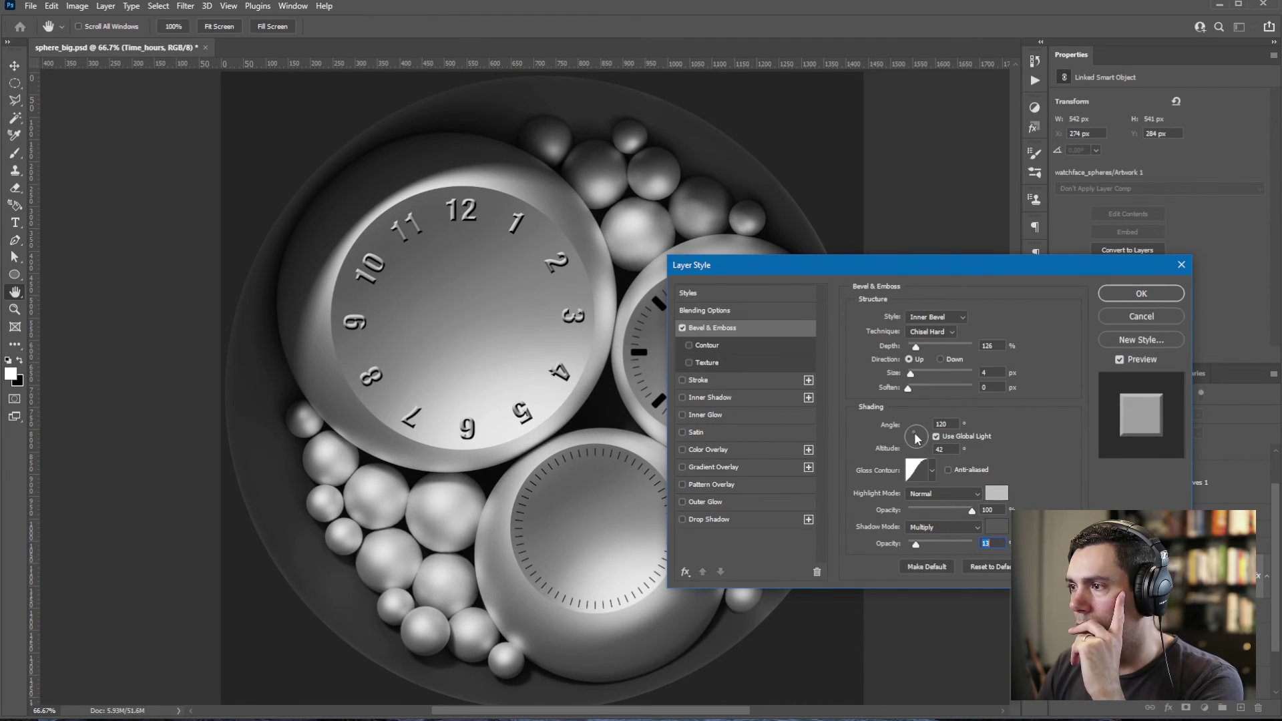
- Adjust the numerals' bevel light direction and reduce its depth, then apply the same style to the minute indices
left_click_drag(916, 437, 914, 432)
left_click_drag(915, 346, 910, 347)
left_click_drag(794, 261, 754, 332)
left_click(1168, 708)
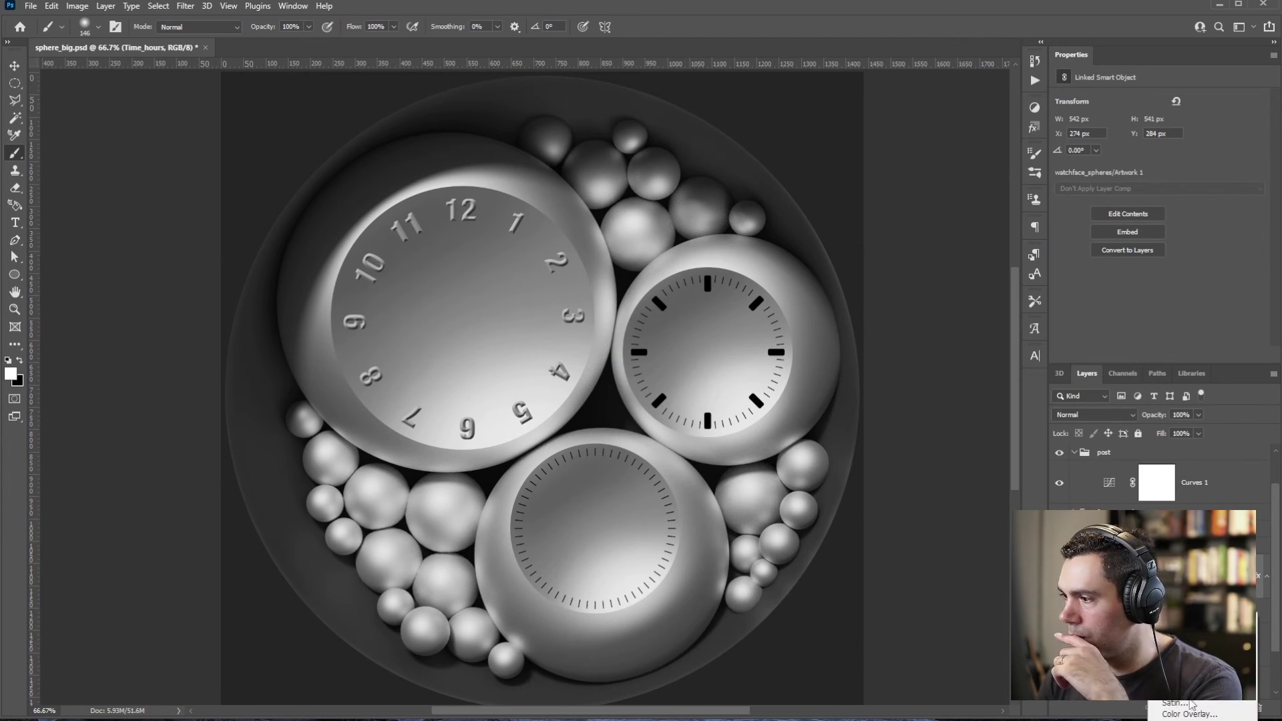
right_click(1162, 554)
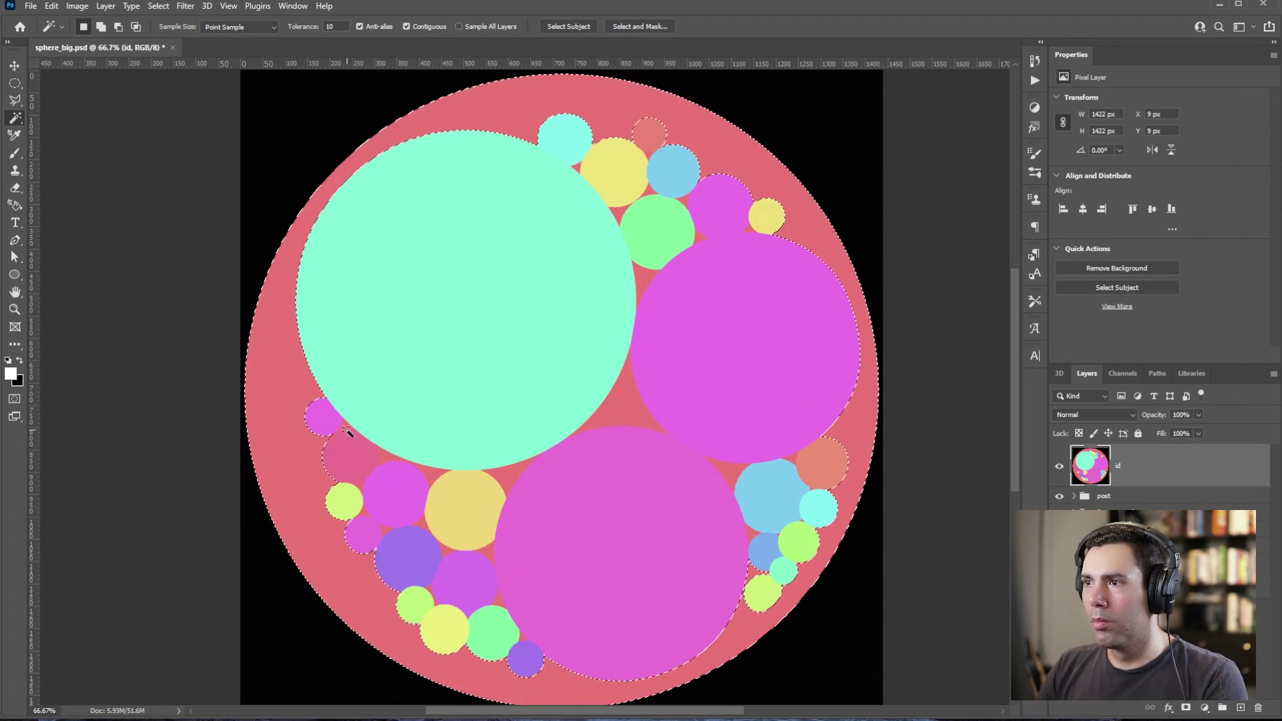
- Select the pinkish-red base disc on the id layer with Color Range, using reduced fuzziness
left_click(158, 6)
left_click(193, 132)
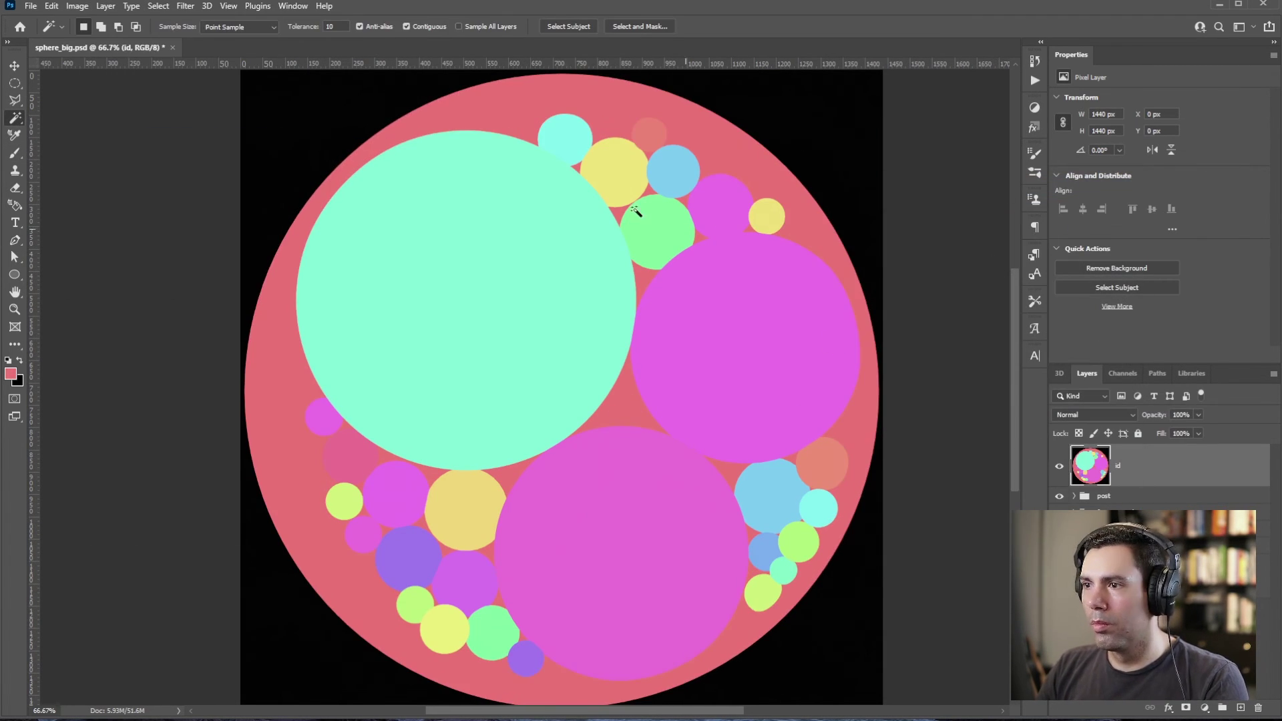
left_click(158, 6)
left_click(194, 132)
left_click_drag(916, 266, 905, 266)
left_click(1102, 219)
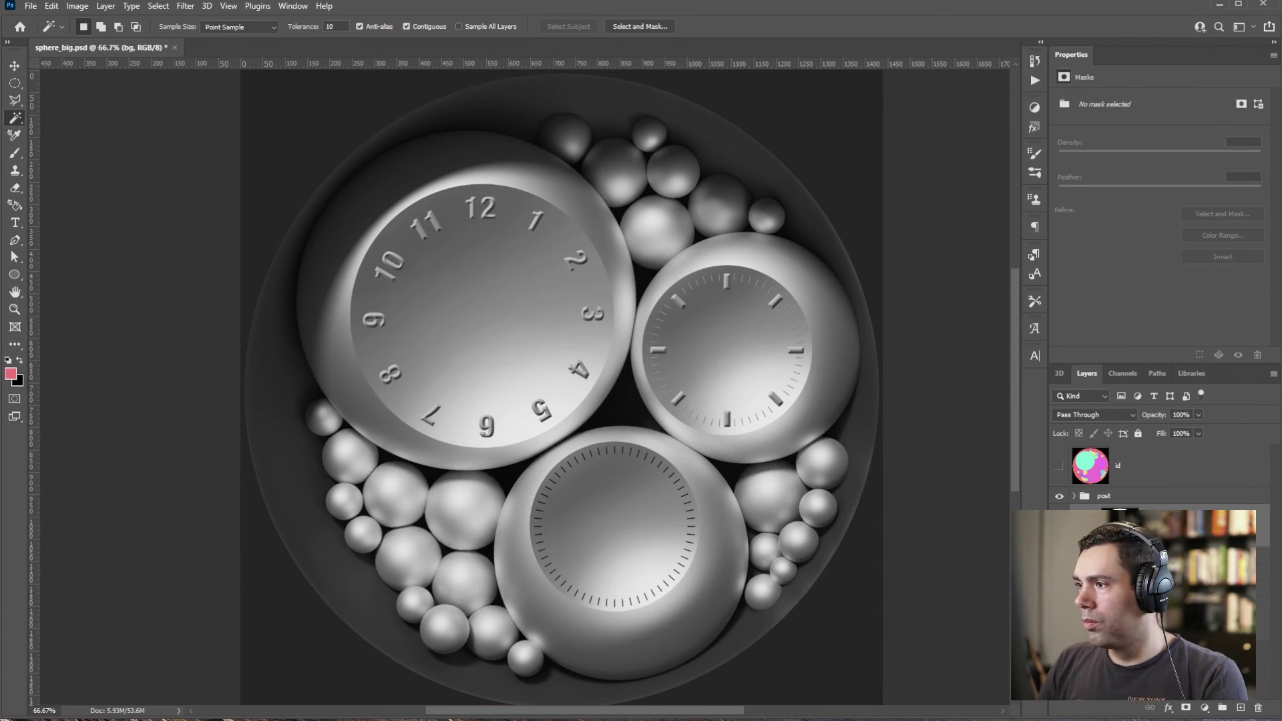
- Add a Curves adjustment in the bg group and brighten the base disc with a point at input 93, output 150
left_click(1204, 707)
left_click(1222, 536)
left_click_drag(1113, 276, 1148, 201)
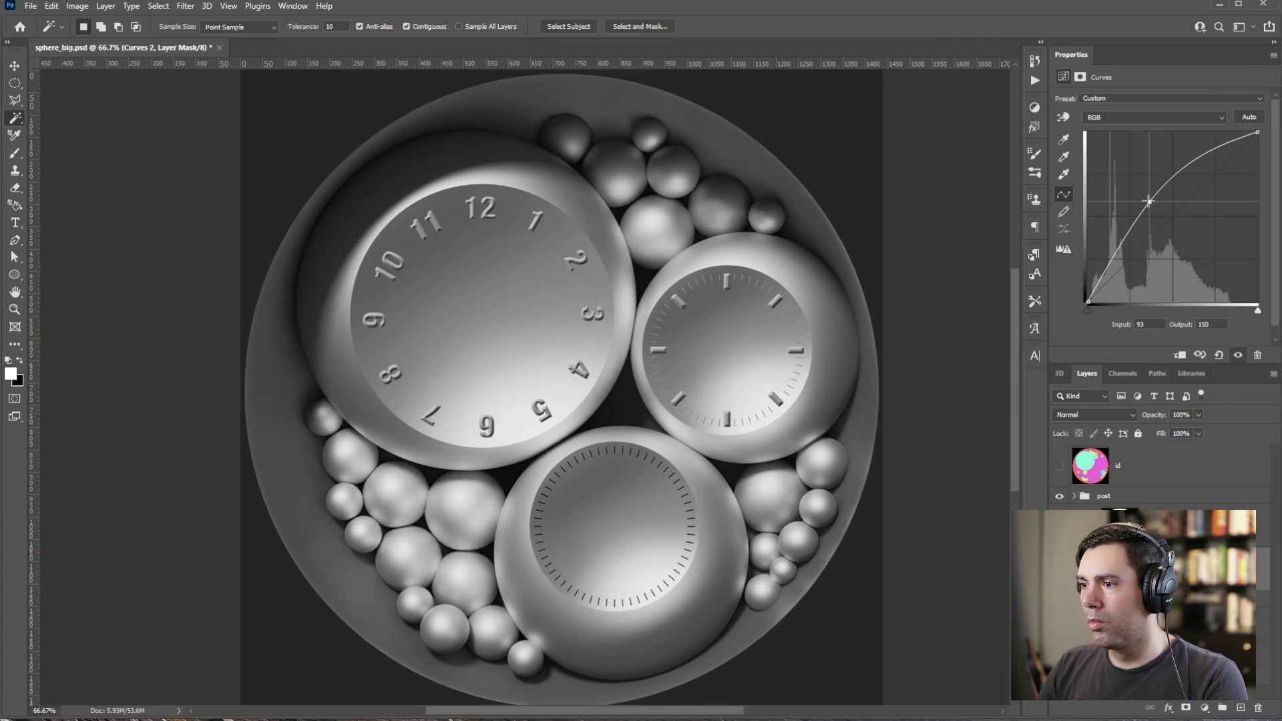
- Invert the new Curves mask and paint white along the disc's lower part with a soft 1102 px brush
key("ctrl+i")
key("b")
key("ctrl+minus")
right_click(662, 529)
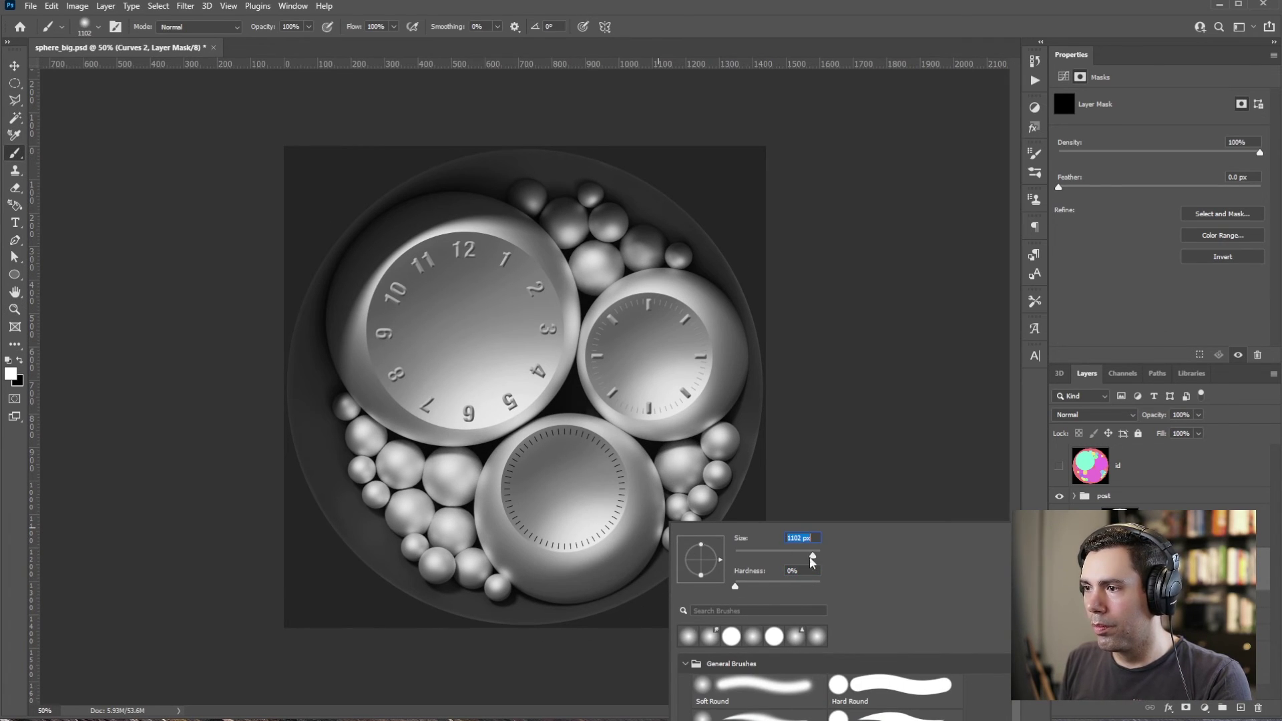
mouse_move(658, 545)
left_mouse_down()
mouse_move(687, 598)
mouse_move(759, 512)
mouse_move(578, 612)
mouse_move(546, 531)
left_mouse_up()
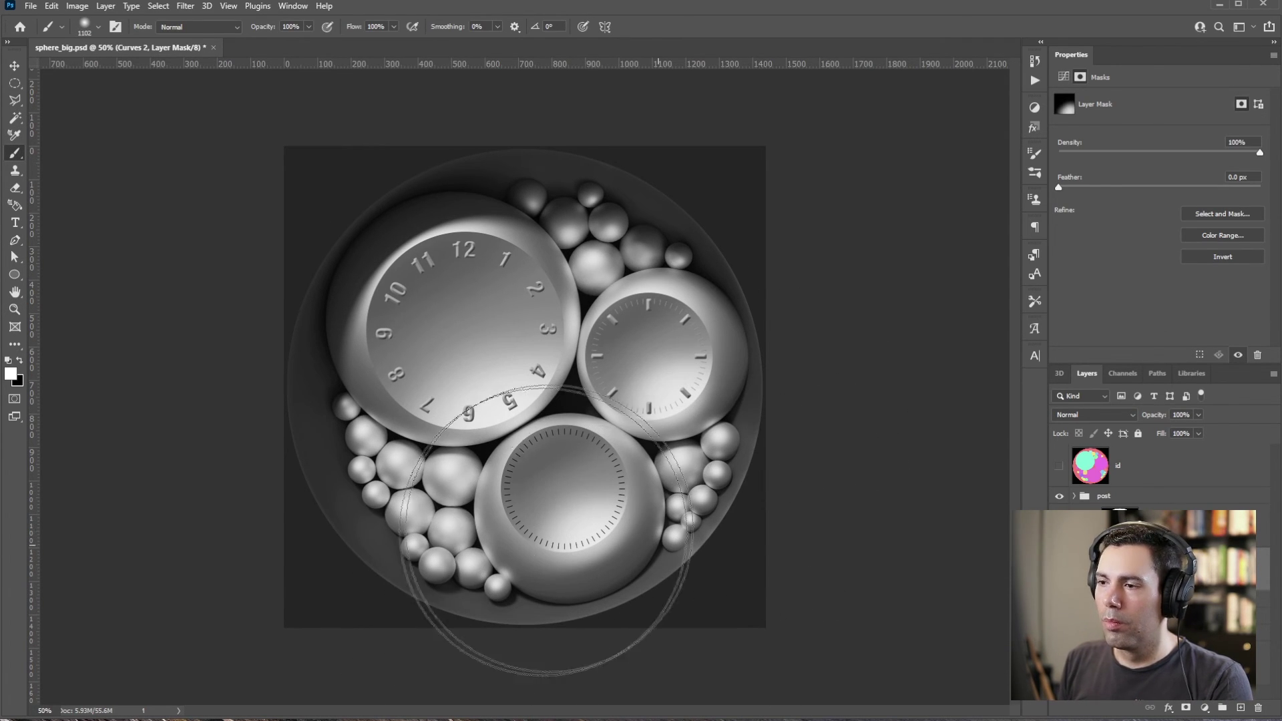
- Move the base disc's curve point to input 72, output 132
double_click(1085, 568)
left_click(1088, 384)
mouse_move(1149, 202)
left_mouse_down()
mouse_move(1133, 192)
mouse_move(1135, 214)
left_mouse_up()
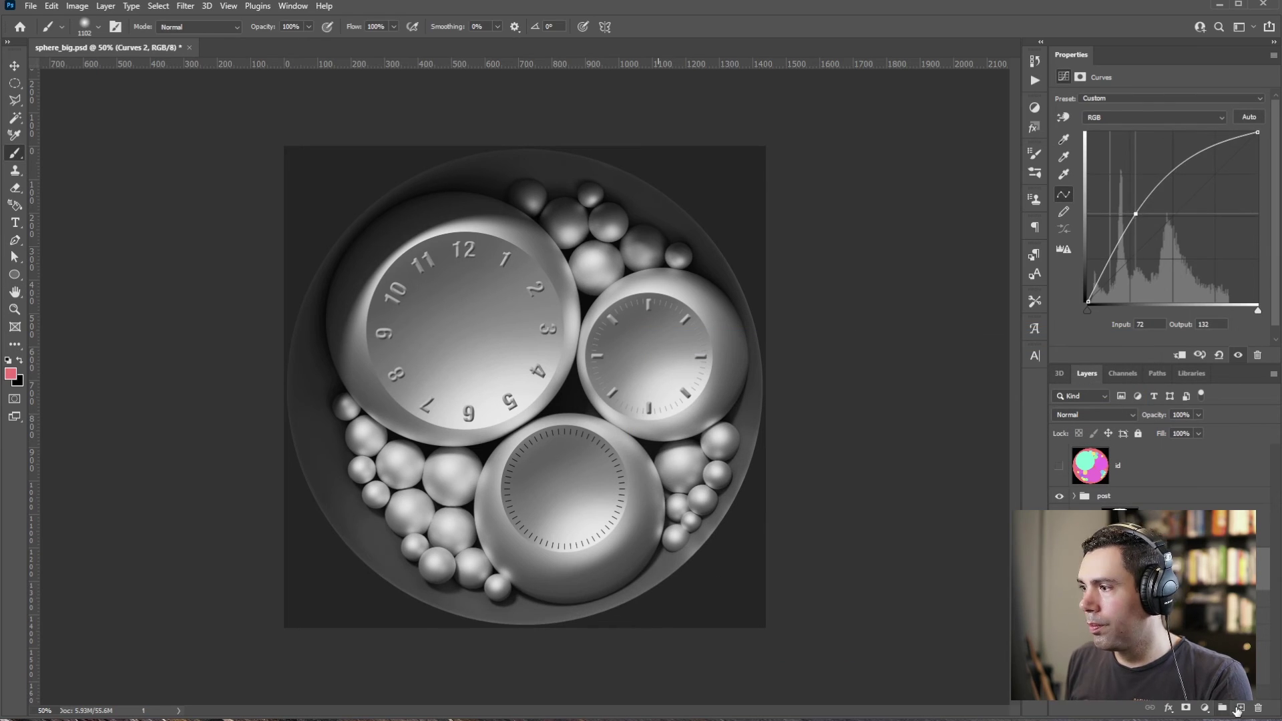
- Add a new layer and dab soft white highlights on the base disc's lower edge with a smaller brush
left_click(1238, 708)
key("d")
key("x")
left_click(664, 568)
right_click(663, 568)
double_click(709, 593)
left_click(642, 601)
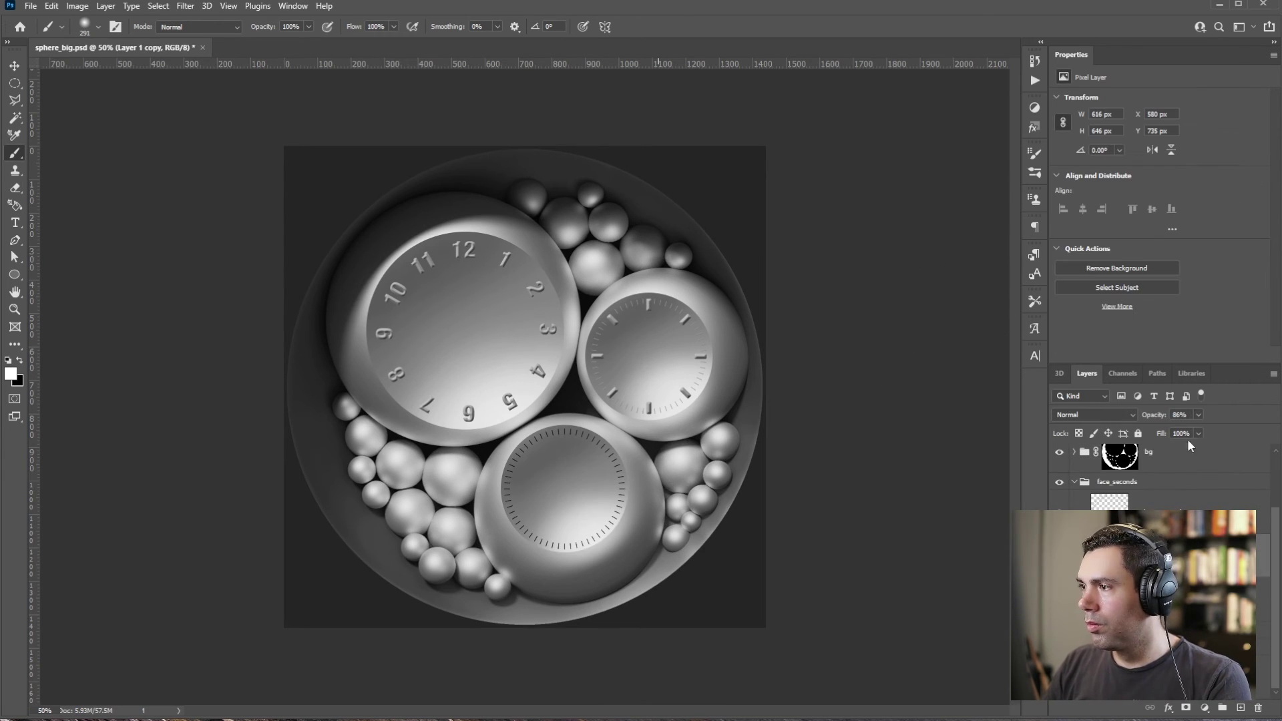
- Lower the seconds dial's shading layer to 50% opacity
scroll(1181, 415, "down", 5)
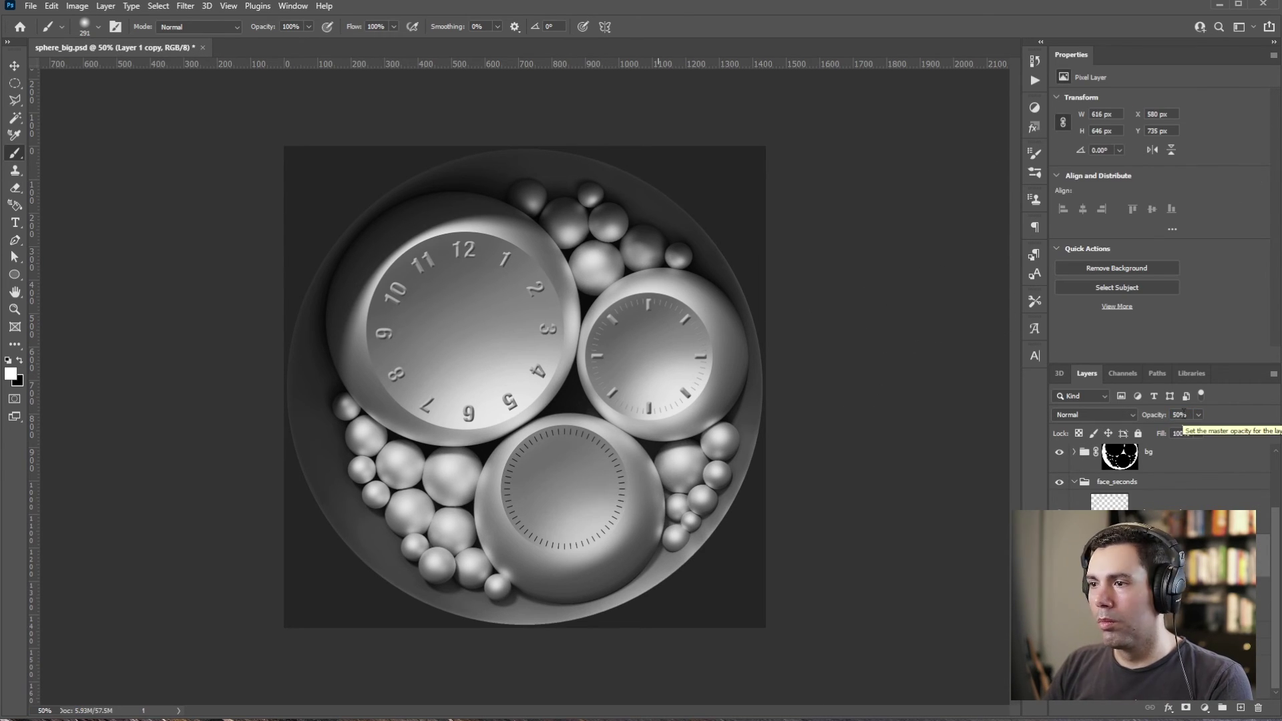
- Place the Arm_hour library graphic upright on the hour dial and paste the copied embossed layer style onto it
scroll(1180, 414, "up", 5)
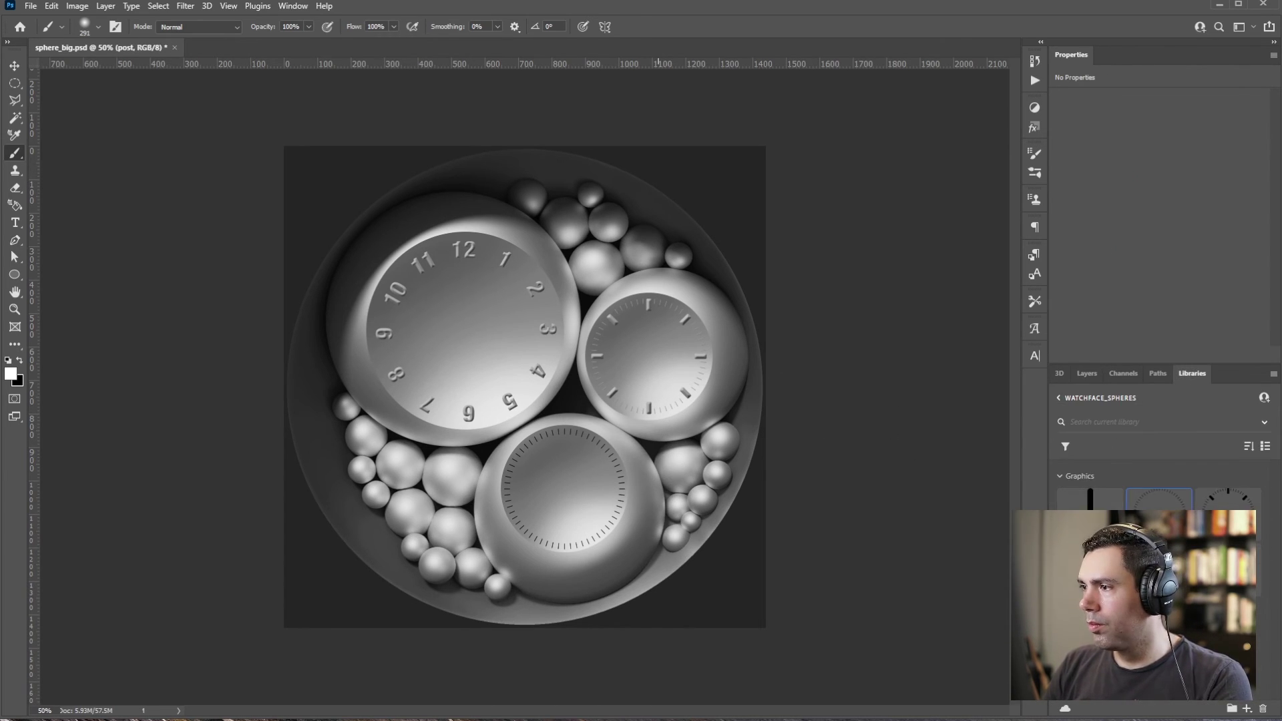
left_click_drag(1089, 499, 467, 308)
key("Return")
left_click(1082, 379)
scroll(1128, 494, "down", 2)
right_click(1133, 490)
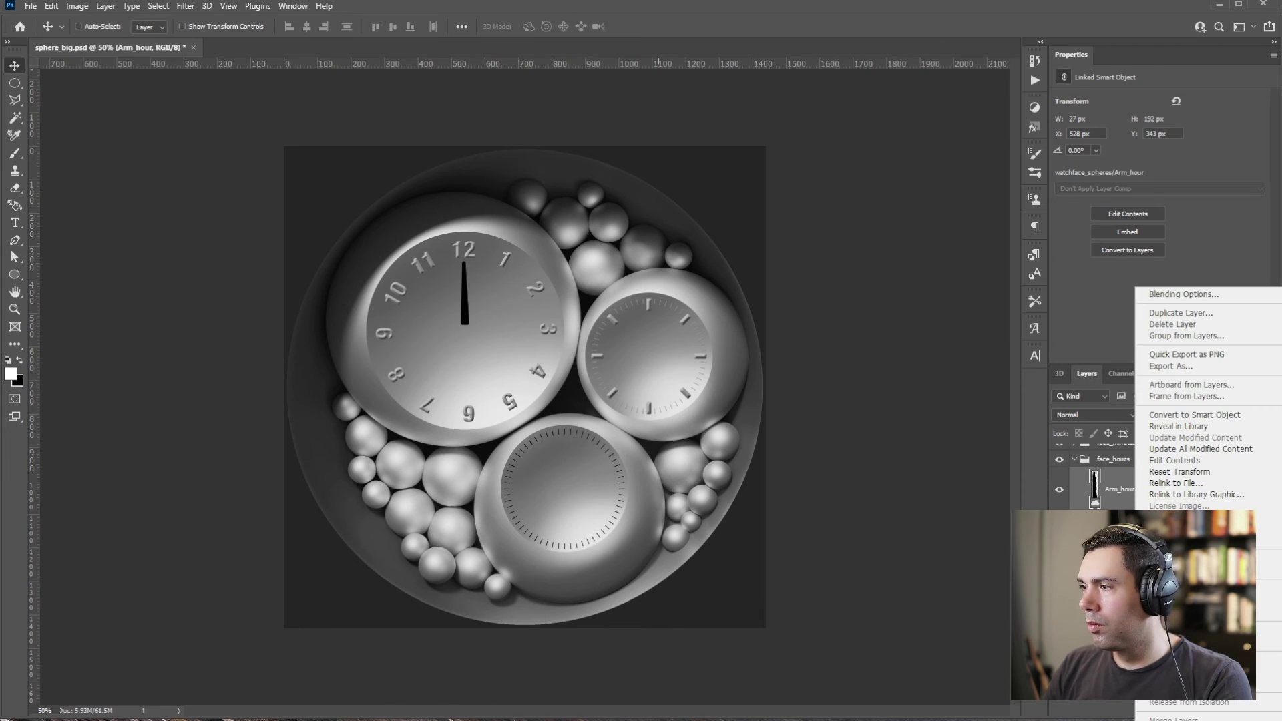
left_click(1175, 671)
- Add a drop shadow to the hour hand with 22% opacity, 21 px distance and 10 px size
right_click(1163, 489)
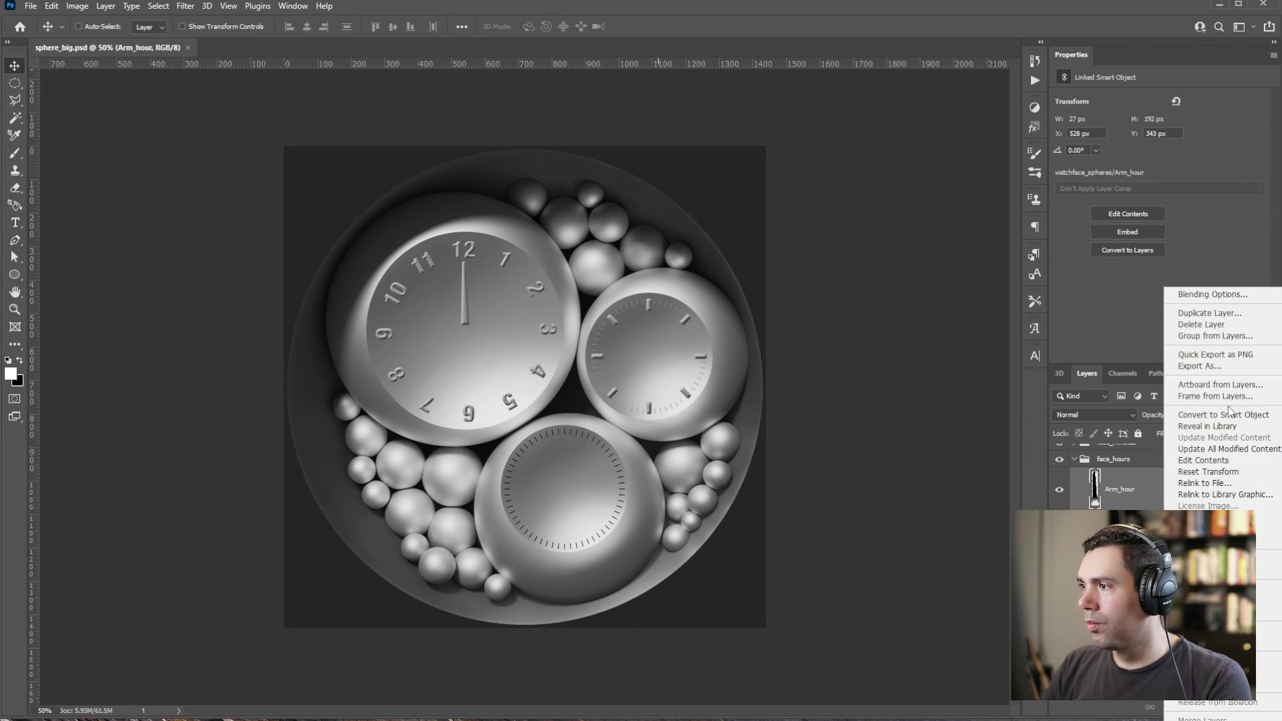
left_click(1211, 295)
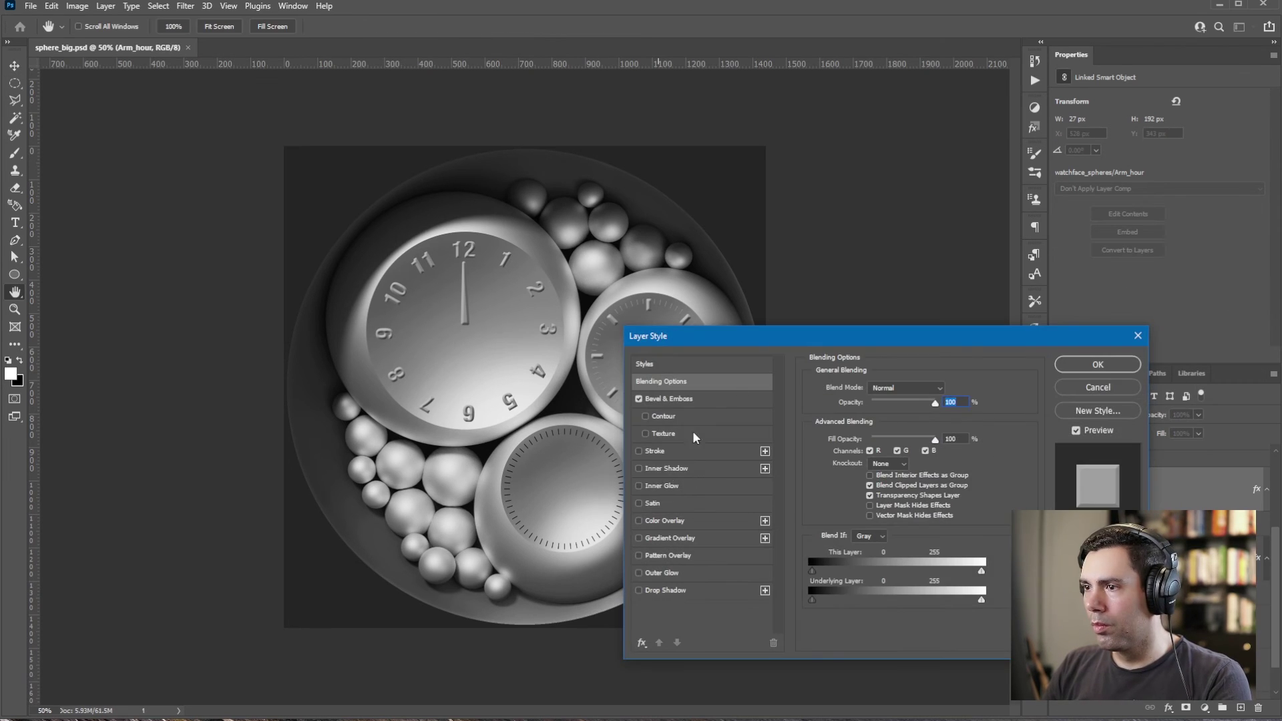
left_click(666, 590)
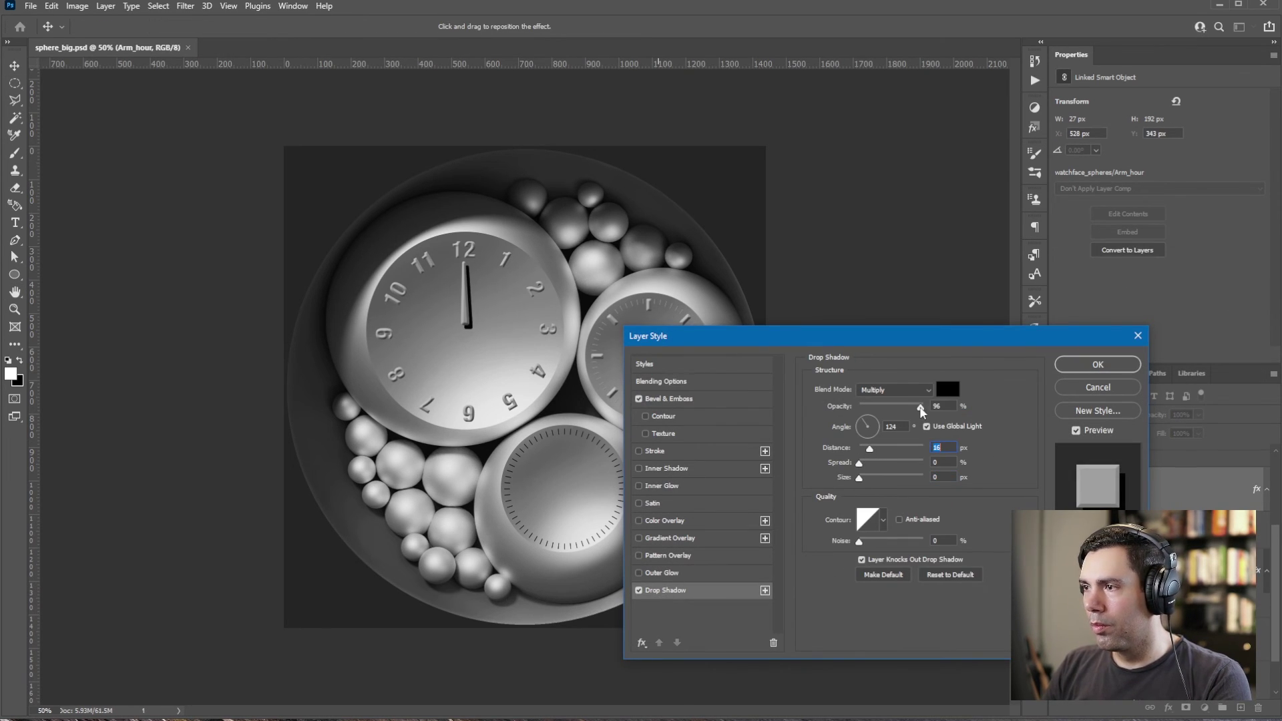
left_click_drag(870, 449, 864, 478)
left_click_drag(883, 408, 872, 407)
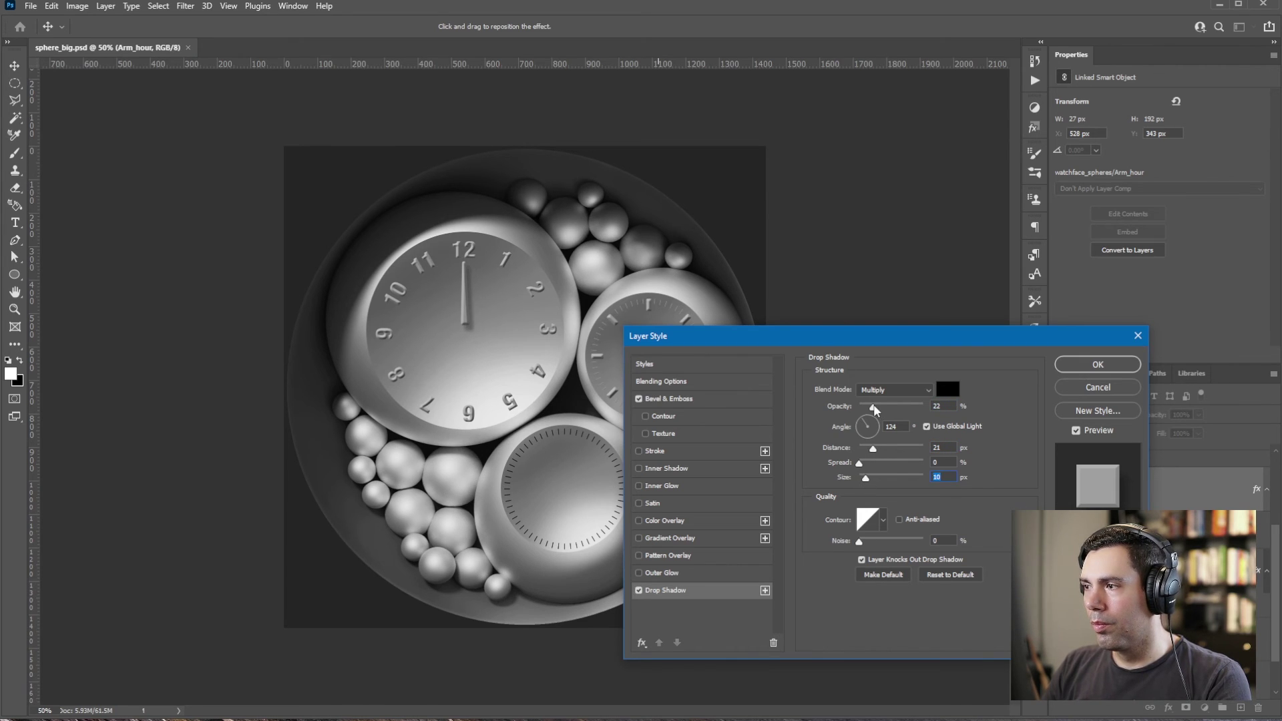
- Set a Bevel & Emboss shading colour of the hour hand to a near-white grey and accept the layer style
left_click(706, 403)
left_click(975, 606)
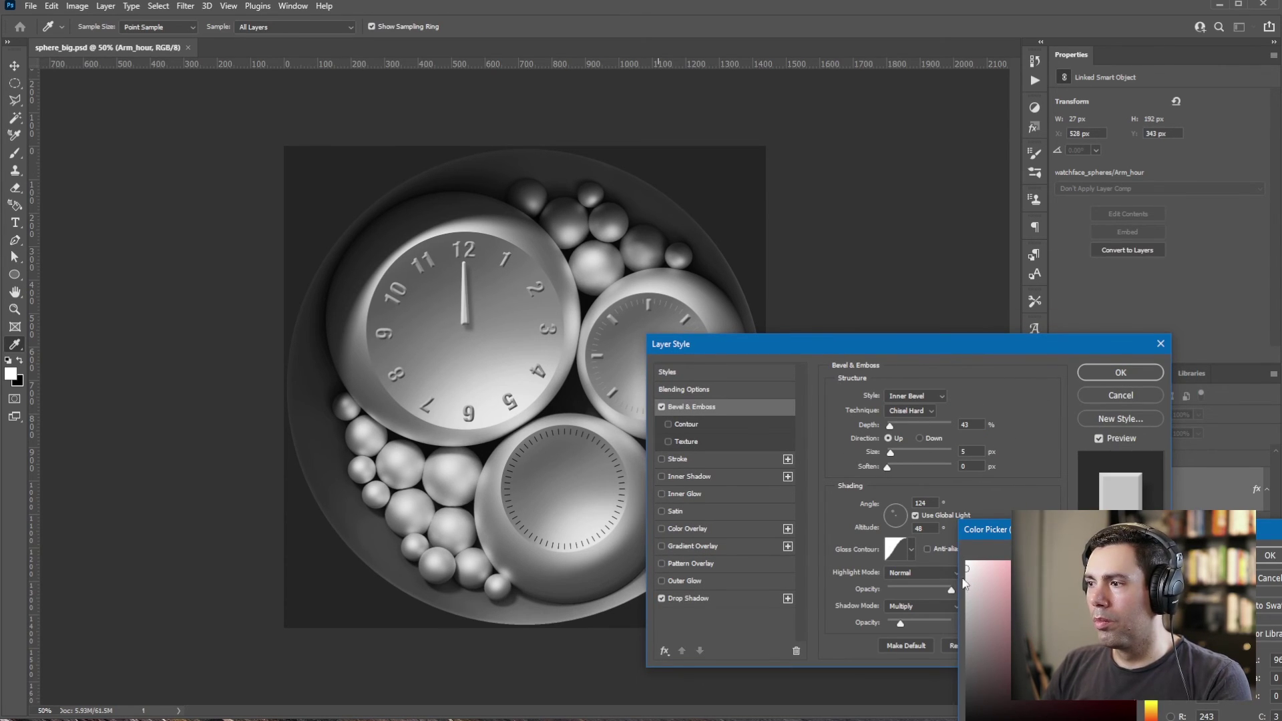
left_click(1269, 554)
left_click_drag(928, 350, 1023, 357)
left_click(1215, 379)
left_click(1191, 373)
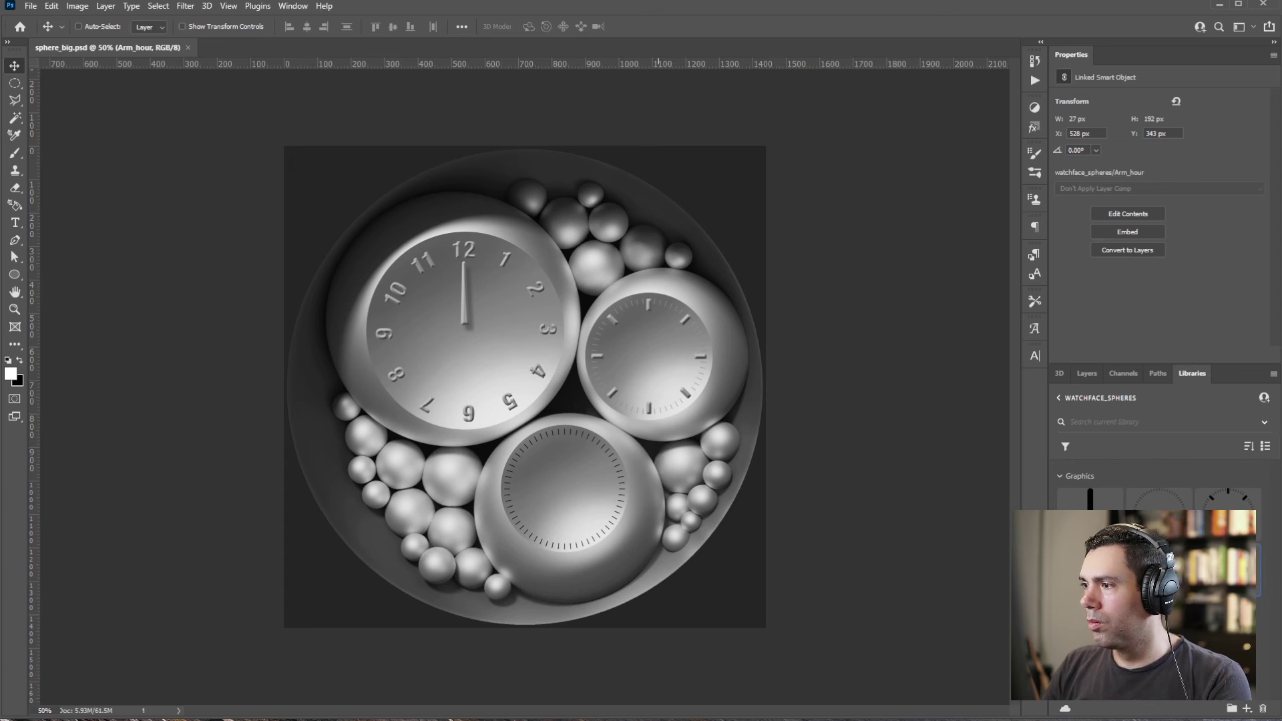
left_click_drag(1090, 502, 673, 378)
key("Escape")
- Place the Arm_minute library graphic in the face_minutes group on the minute dial and scale it to 40 by 118 px
left_click(1086, 373)
scroll(1110, 474, "up", 3)
left_click(1110, 496)
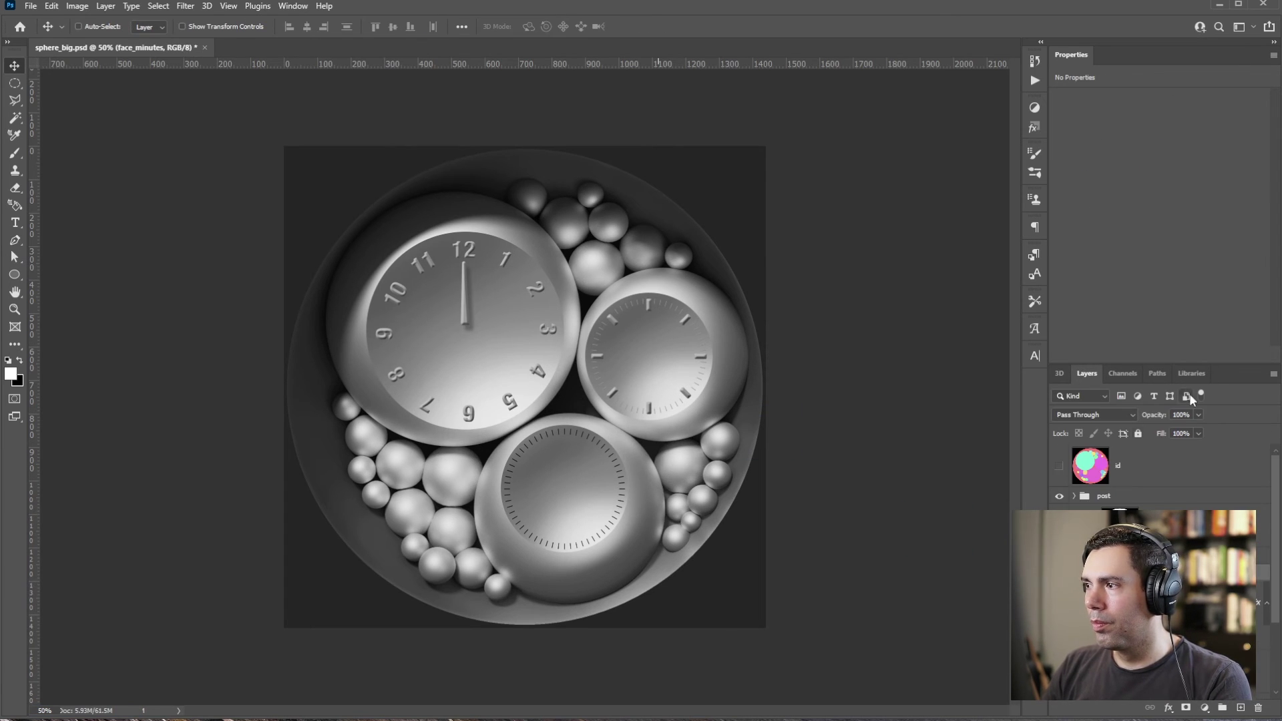
left_click(1191, 374)
left_click_drag(1090, 501, 663, 334)
key("Return")
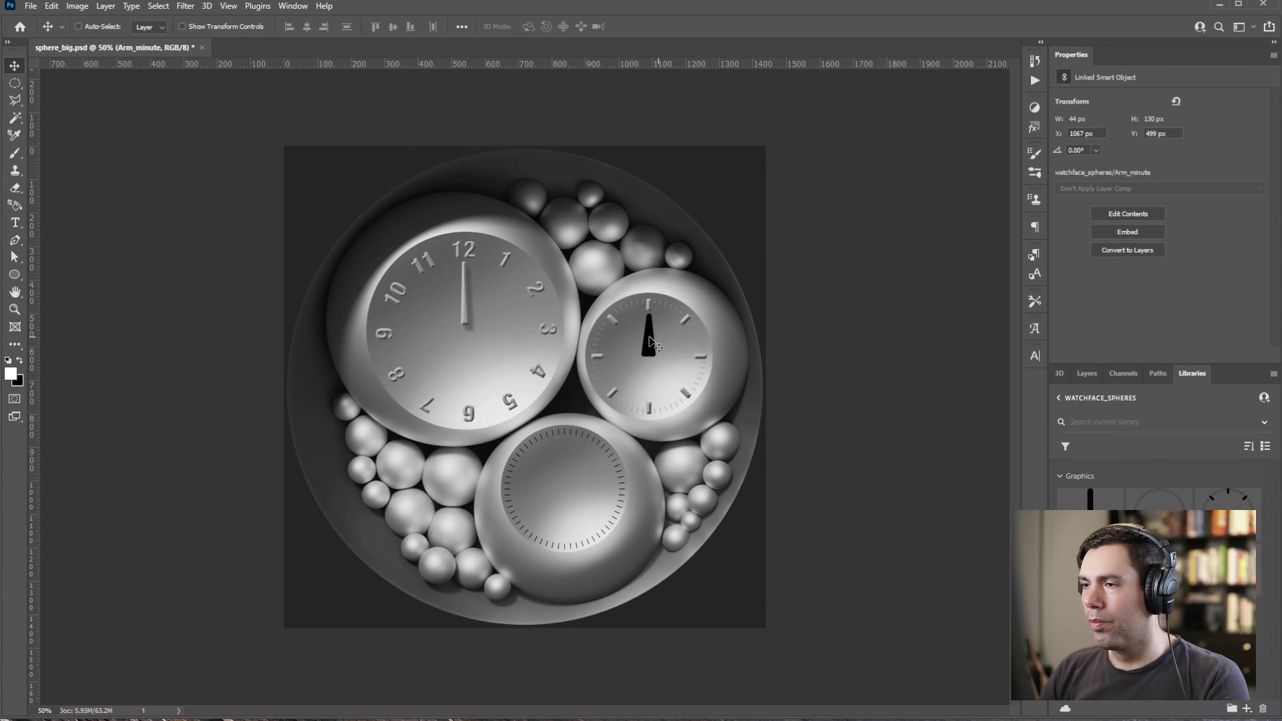
key("ctrl+t")
key("Return")
- Copy the hour hand's layer style and paste it onto the Arm_minute layer
left_click(1086, 373)
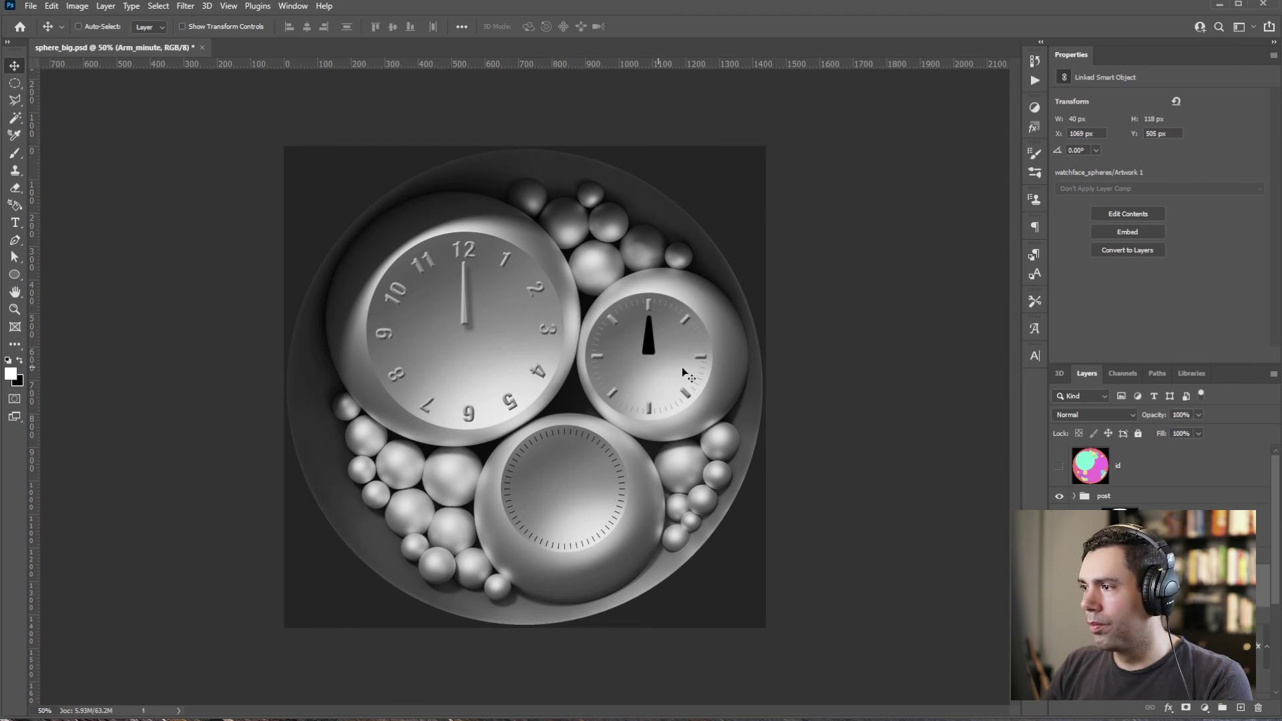
left_click(465, 301, "ctrl")
right_click(1140, 465)
left_click(1221, 406)
left_click(651, 341, "ctrl")
right_click(1124, 465)
left_click(1188, 670)
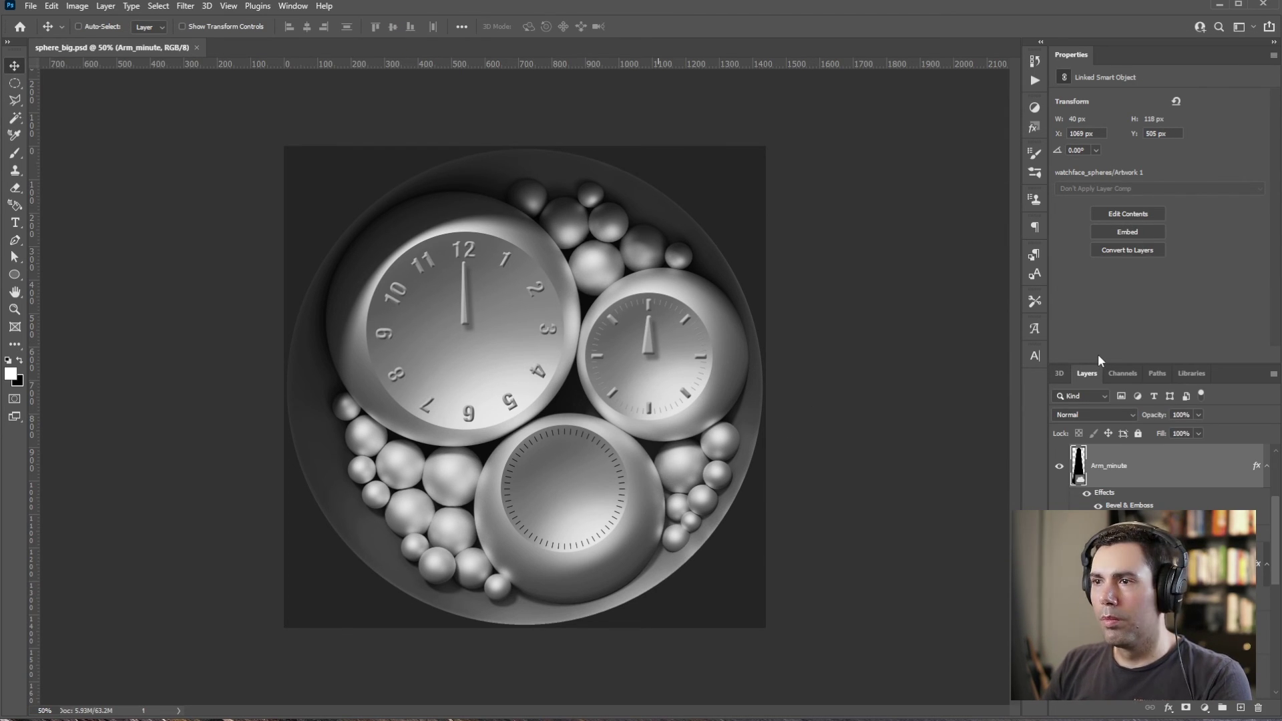
- Place the Arm_second library graphic upright from the centre of the seconds dial, 17 by 154 px in size
left_click(1191, 373)
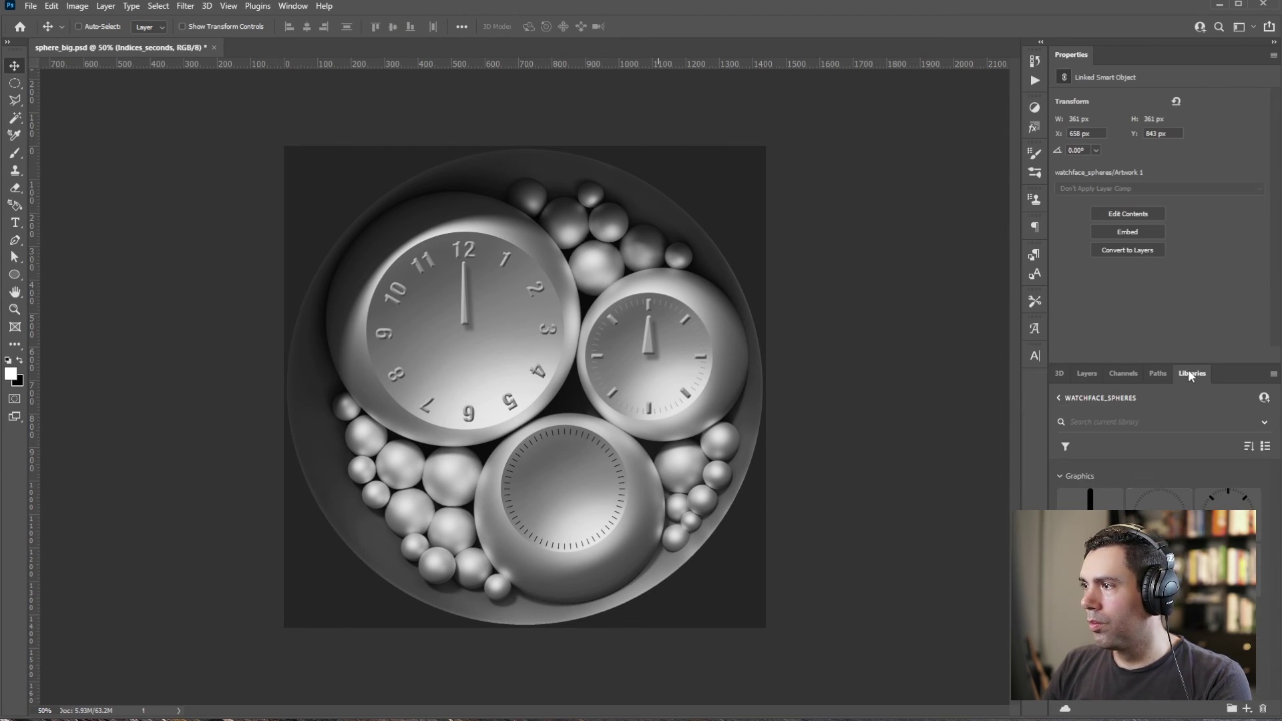
left_click_drag(580, 477, 580, 478)
key("Return")
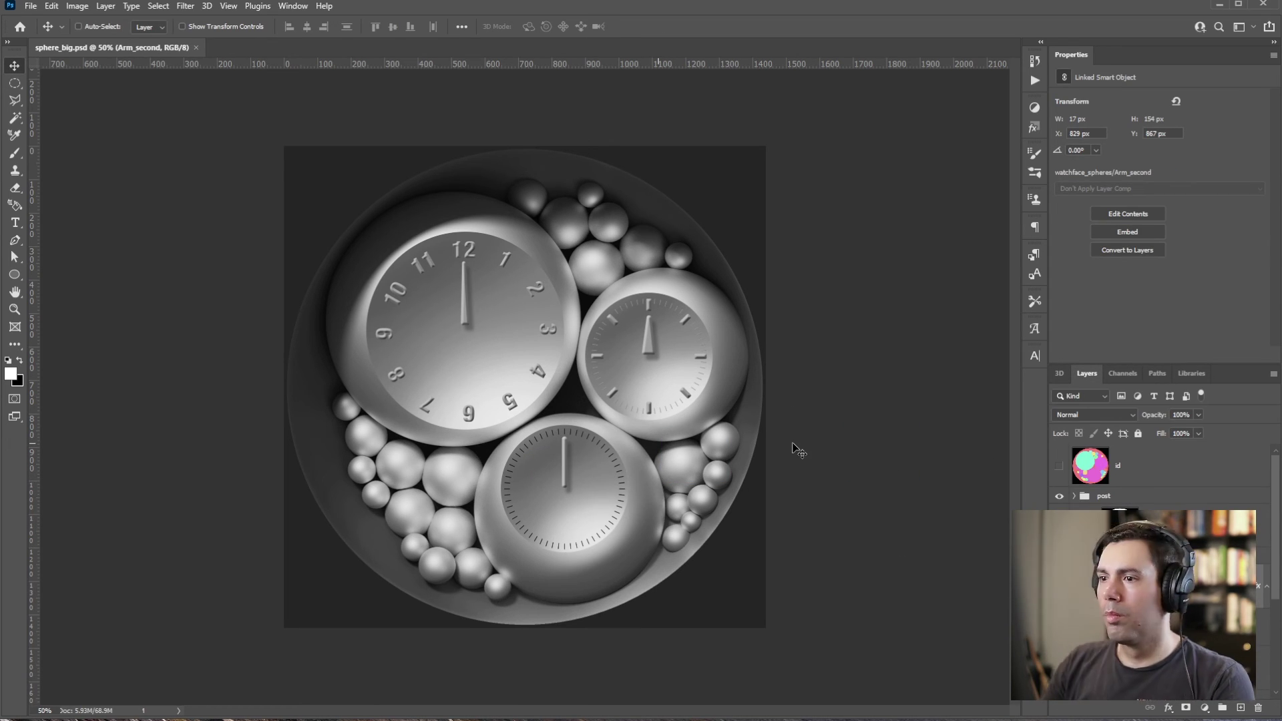
- Select the face_seconds group and save the document
key("z")
mouse_move(653, 335)
left_mouse_down()
mouse_move(625, 339)
mouse_move(649, 337)
left_mouse_up()
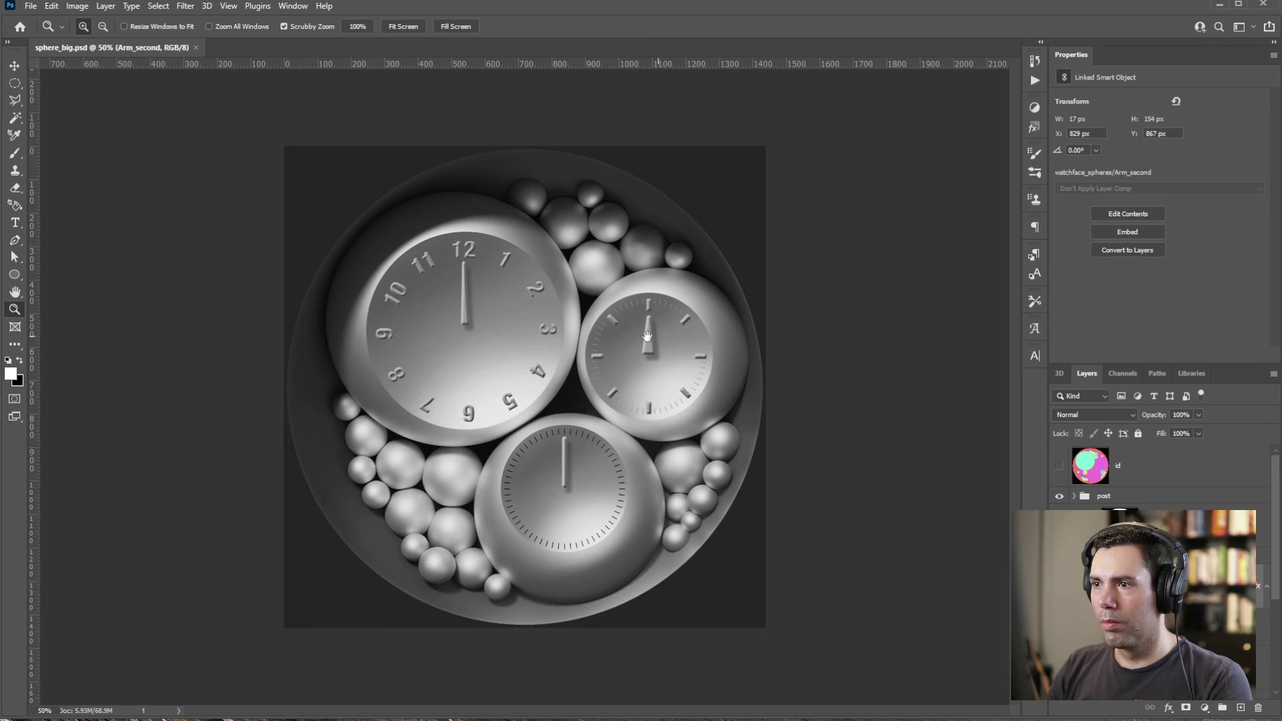
left_click(1121, 373)
left_click(1091, 371)
left_click(1165, 509)
key("ctrl+s")
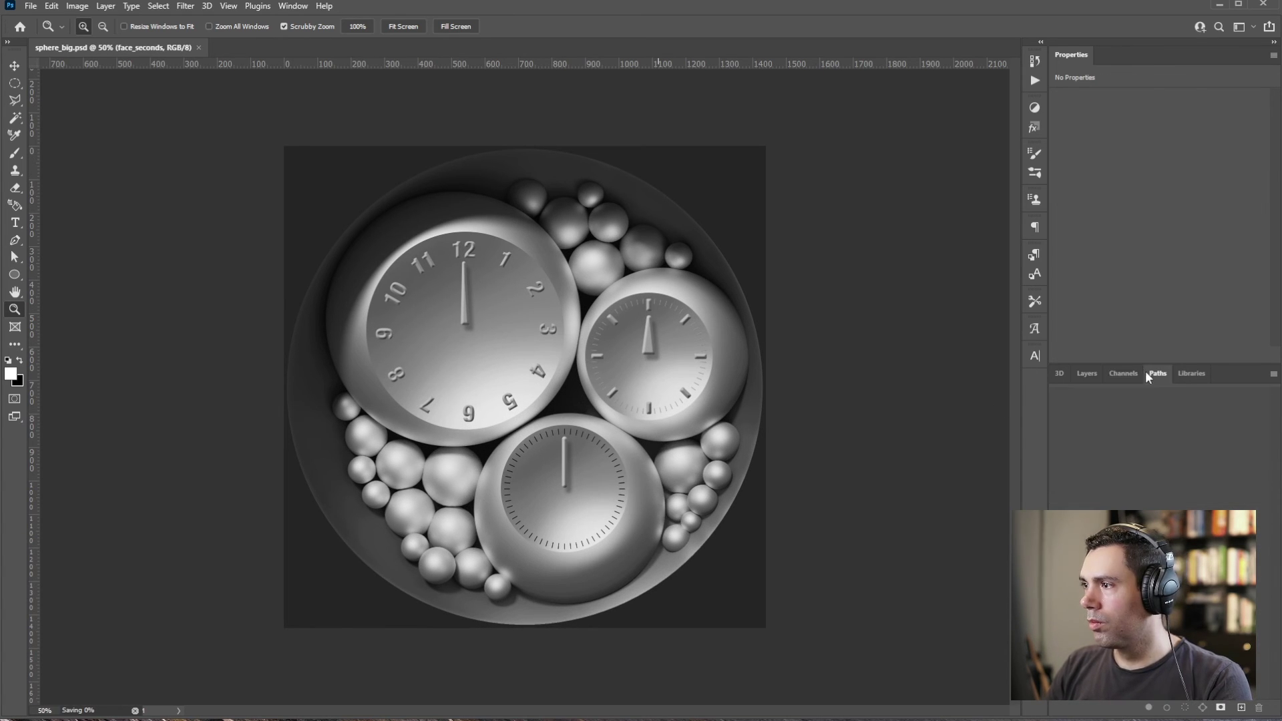
- Identify the hour dial's Ellipse 1 shape by toggling its visibility and open its layer style settings
left_click(1083, 496)
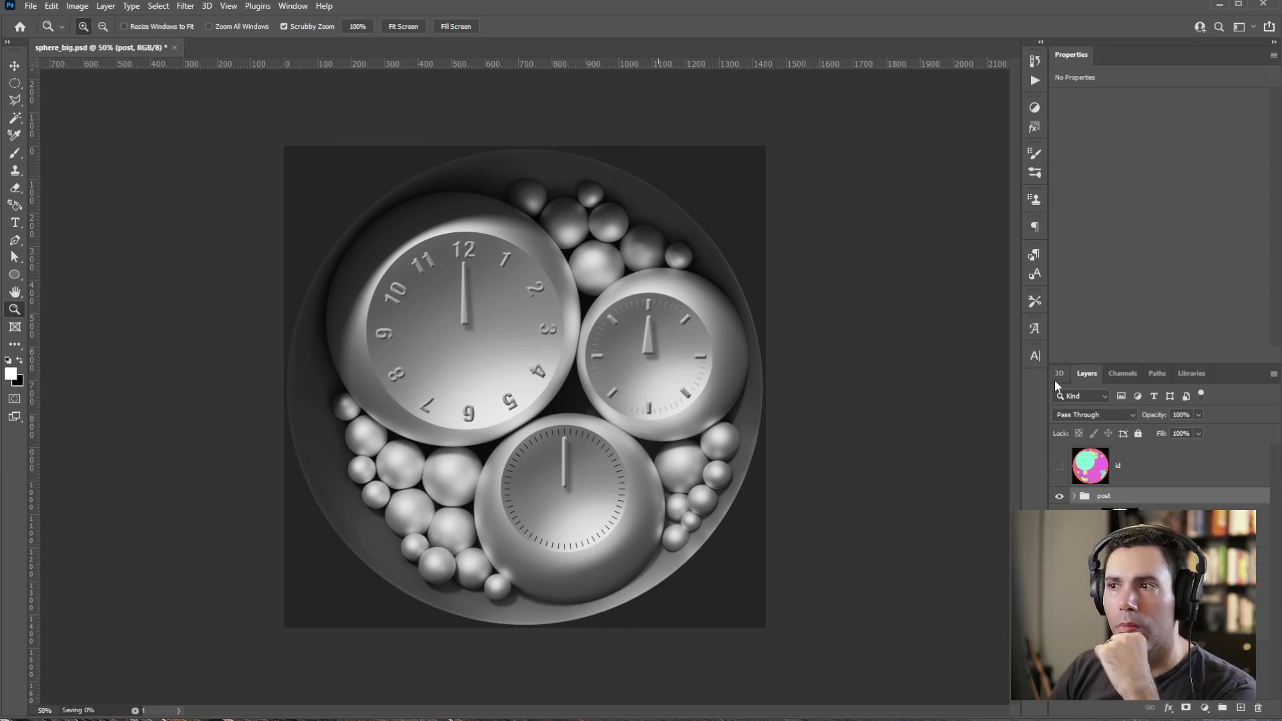
scroll(1149, 601, "down", 15)
left_click(1188, 632)
left_click(1059, 633)
left_click(1059, 632)
double_click(1188, 632)
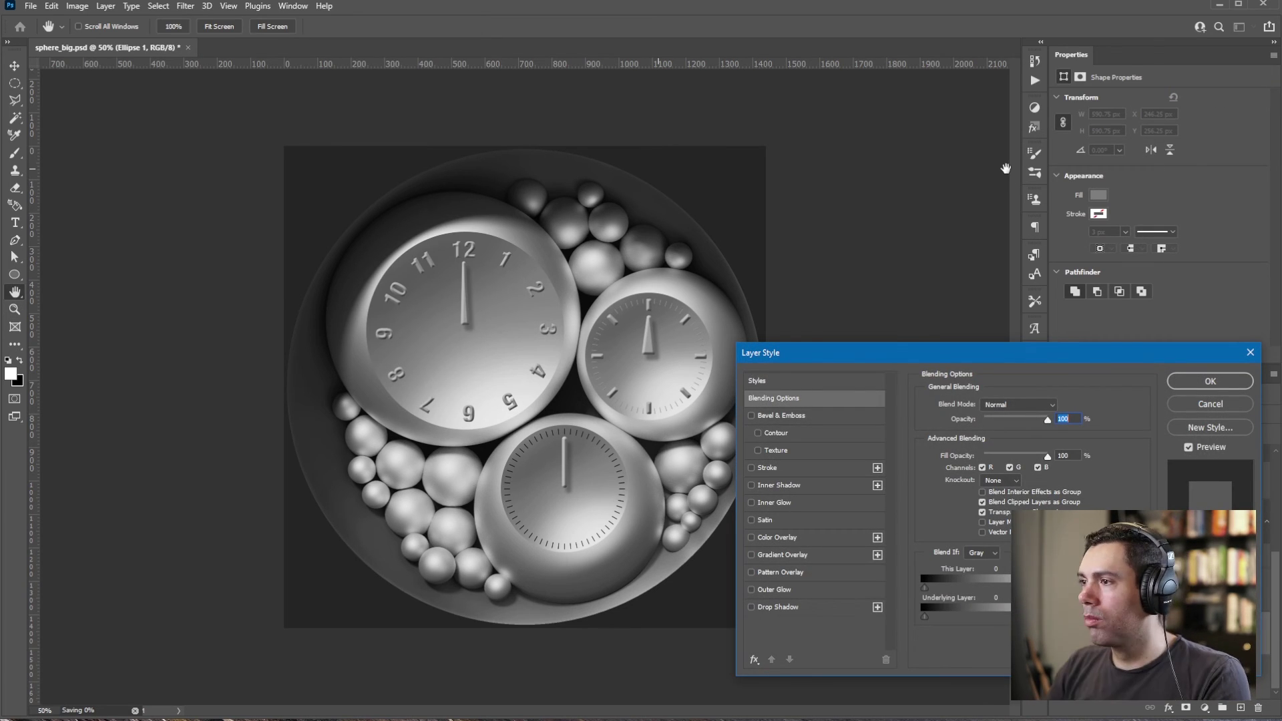
- Try an 11 px inner shadow at 35% opacity on the hour dial's ellipse
left_click(790, 416)
left_click(752, 415)
left_click(774, 485)
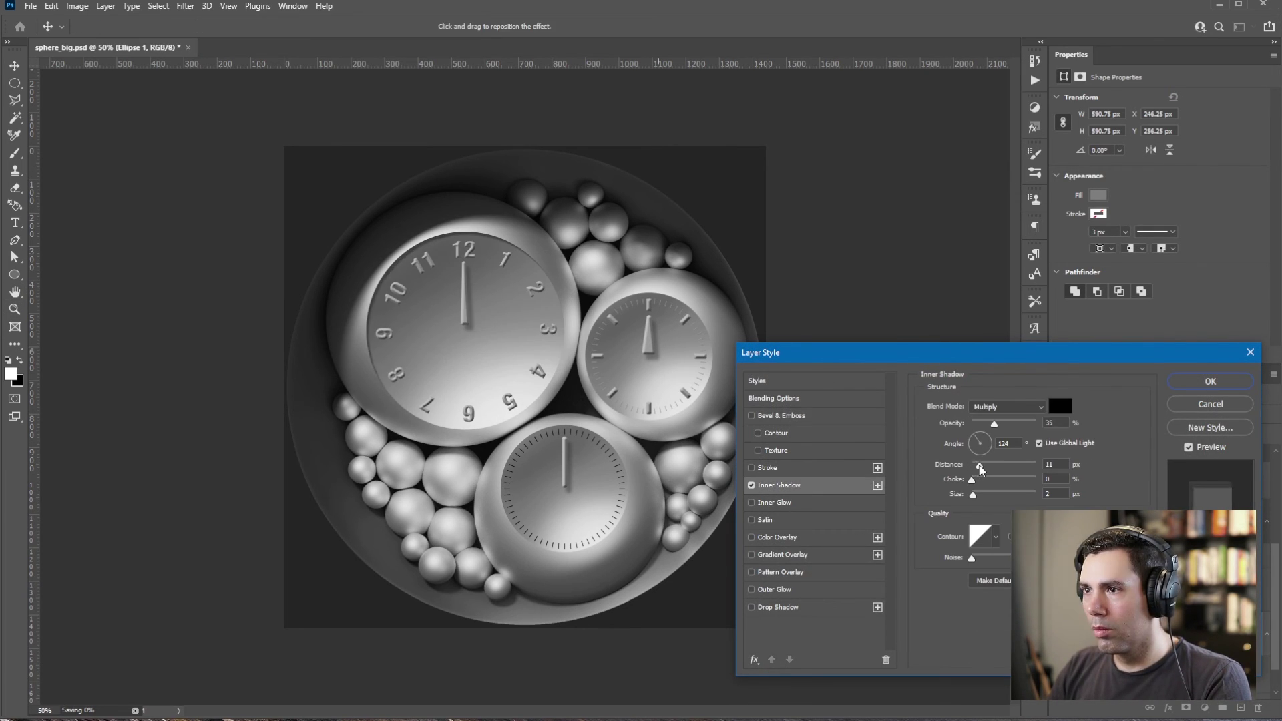
left_click(751, 484)
- Give the hour dial's ellipse a downward inner bevel with no highlight opacity, 240% depth and 7 px size
left_click(782, 415)
left_click(1009, 446)
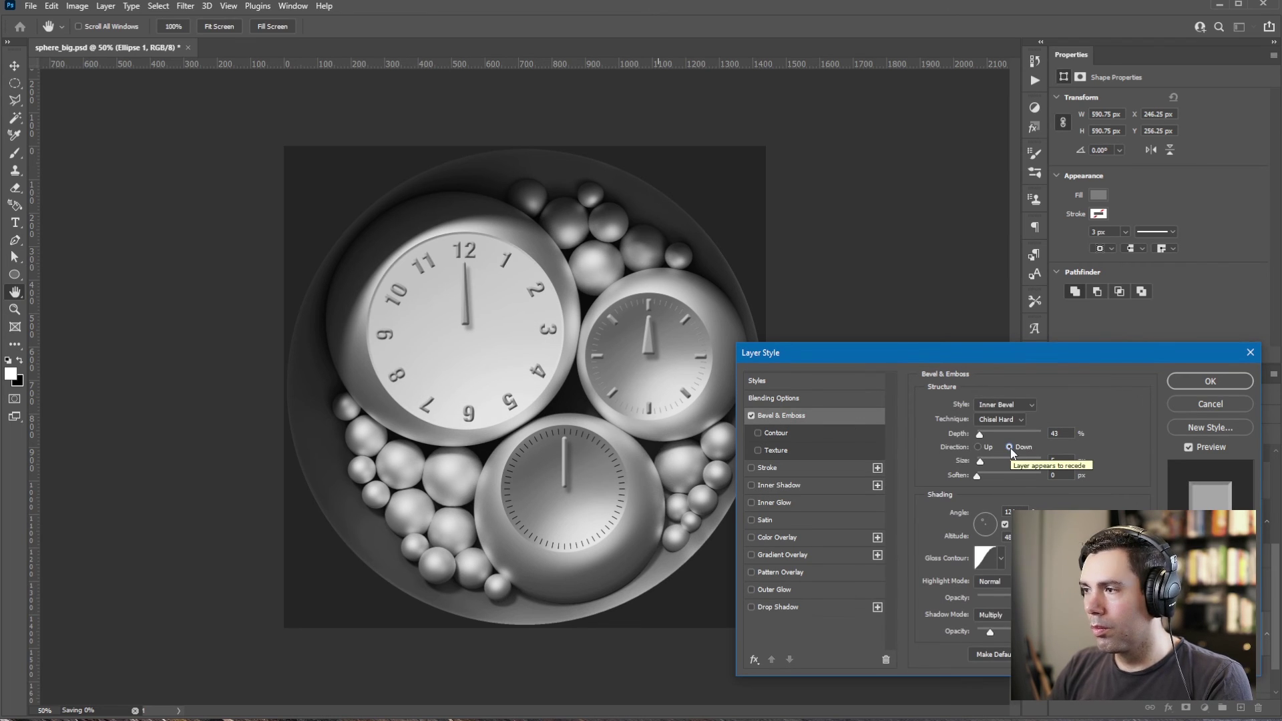
left_click_drag(1015, 353, 986, 335)
left_click_drag(952, 443, 957, 444)
left_click(949, 428)
left_click(981, 428)
left_click_drag(994, 330, 1004, 311)
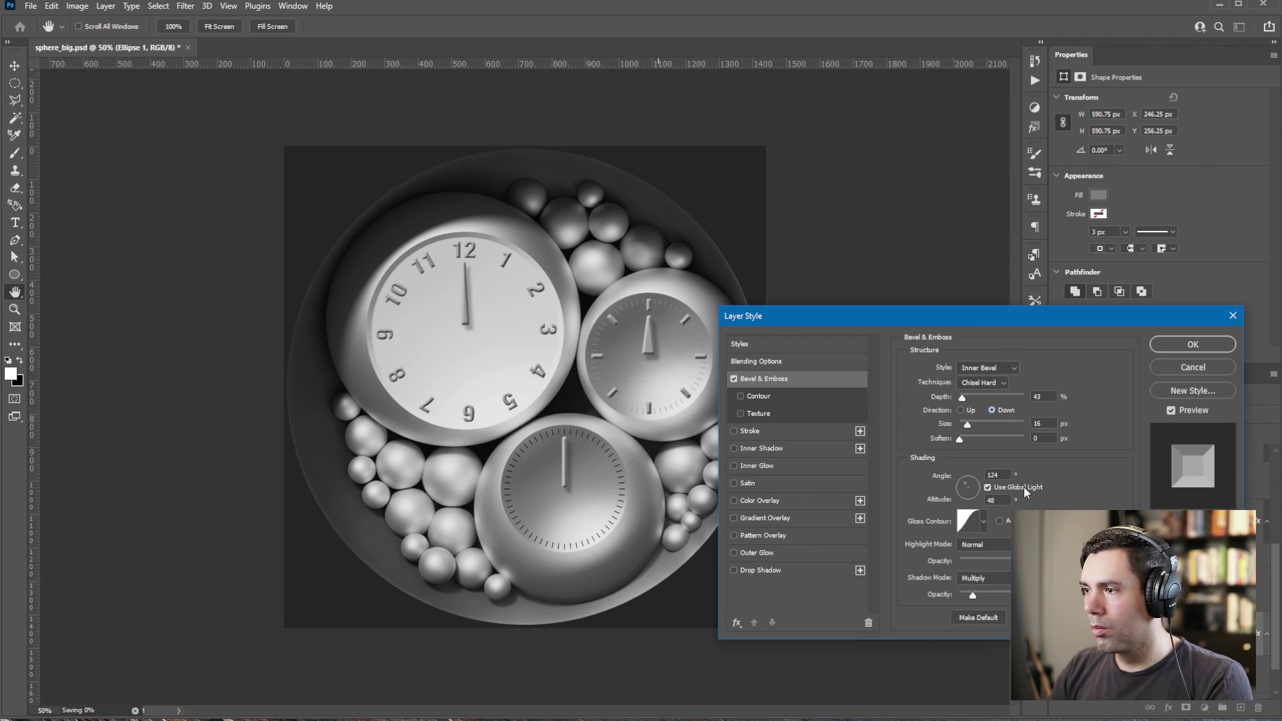
left_click_drag(1021, 561, 959, 560)
left_click(1051, 544)
key("Escape")
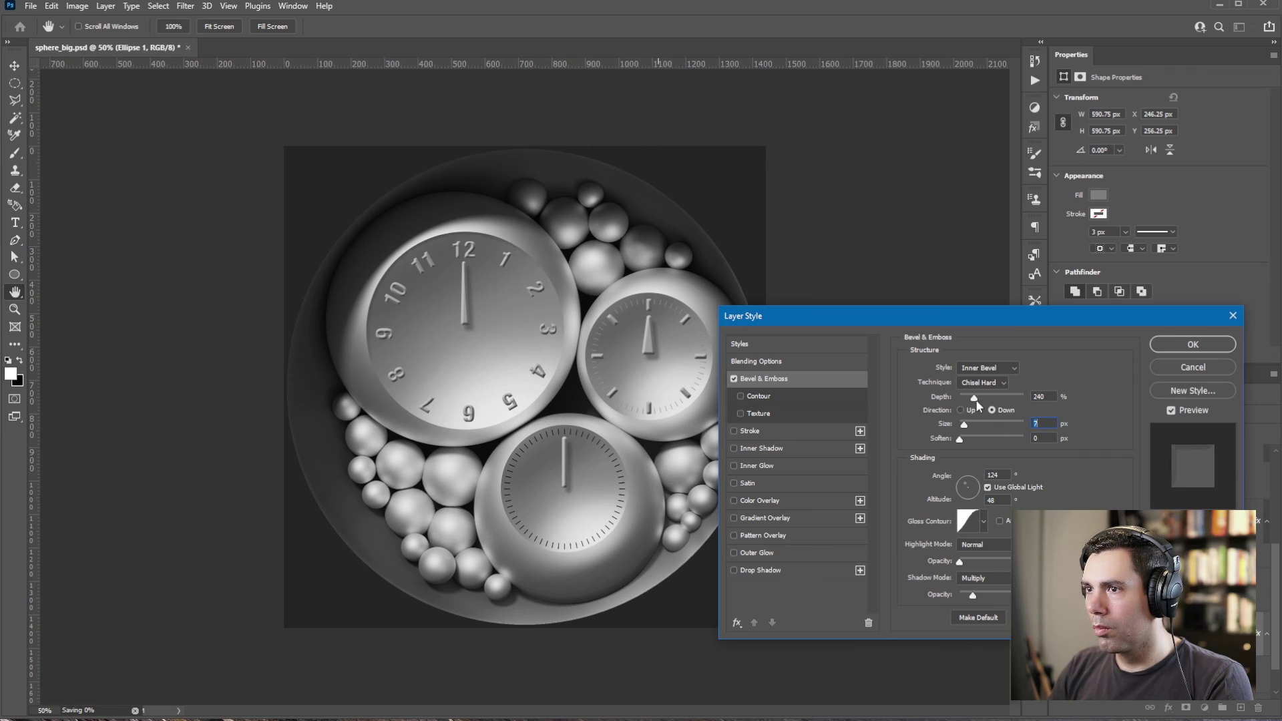
- Try the Emboss style on the ellipse, switch back to Inner Bevel and set 261% depth and 9 px size
left_click(1005, 369)
left_click(988, 377)
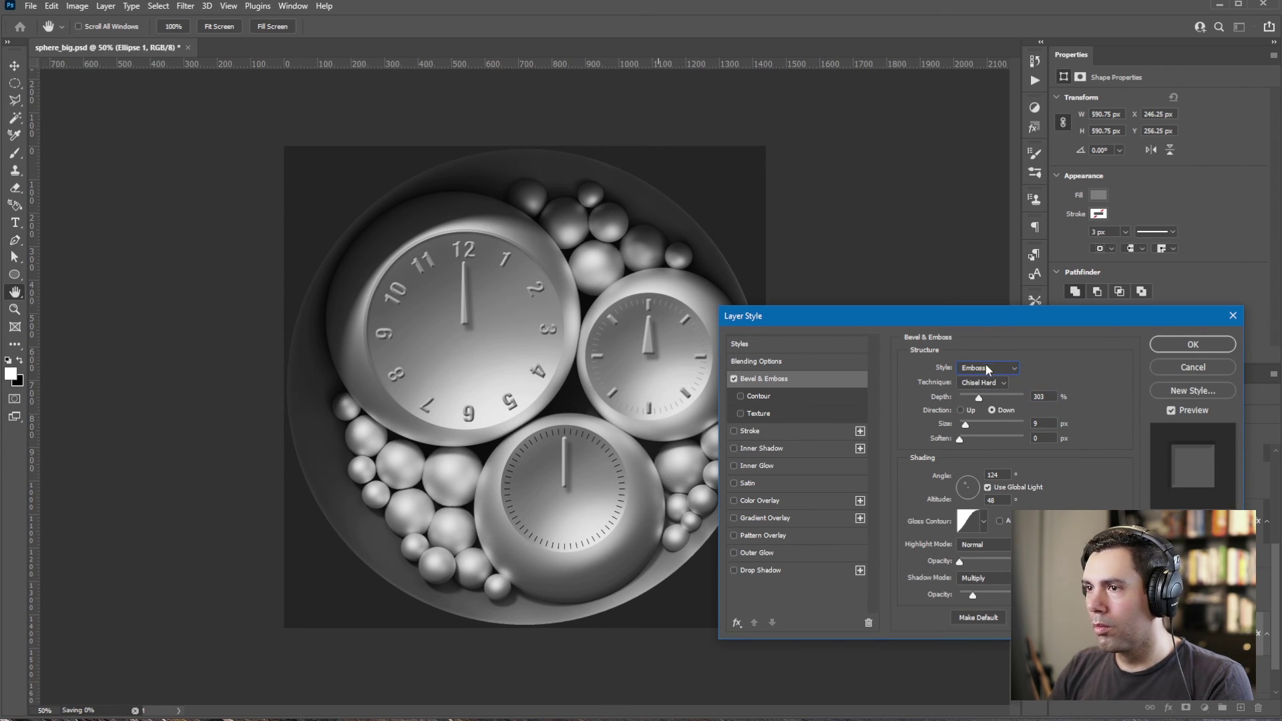
left_click(988, 369)
left_click(987, 389)
left_click_drag(978, 399, 966, 424)
- Try stronger shadow and highlight opacities for the ellipse's bevel and switch the effect off for comparison
left_click(1051, 544)
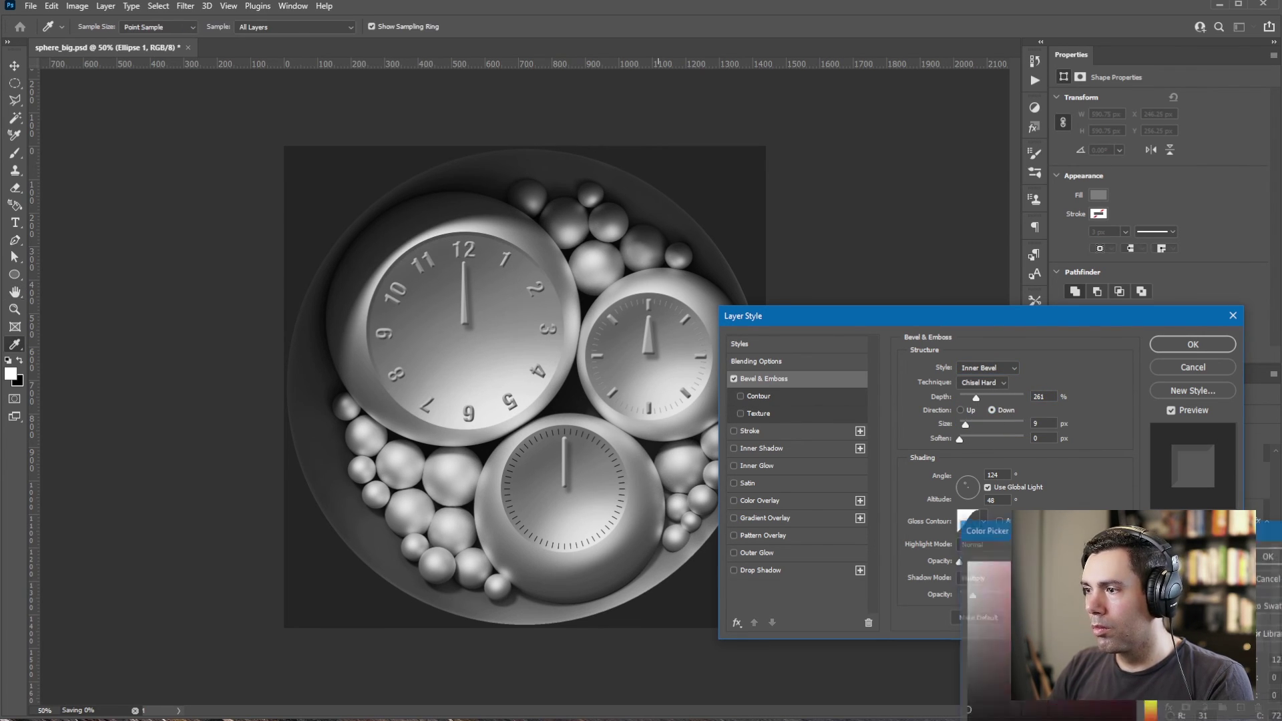
key("Escape")
left_click_drag(972, 595, 1002, 595)
left_click_drag(959, 563, 982, 565)
left_click(734, 378)
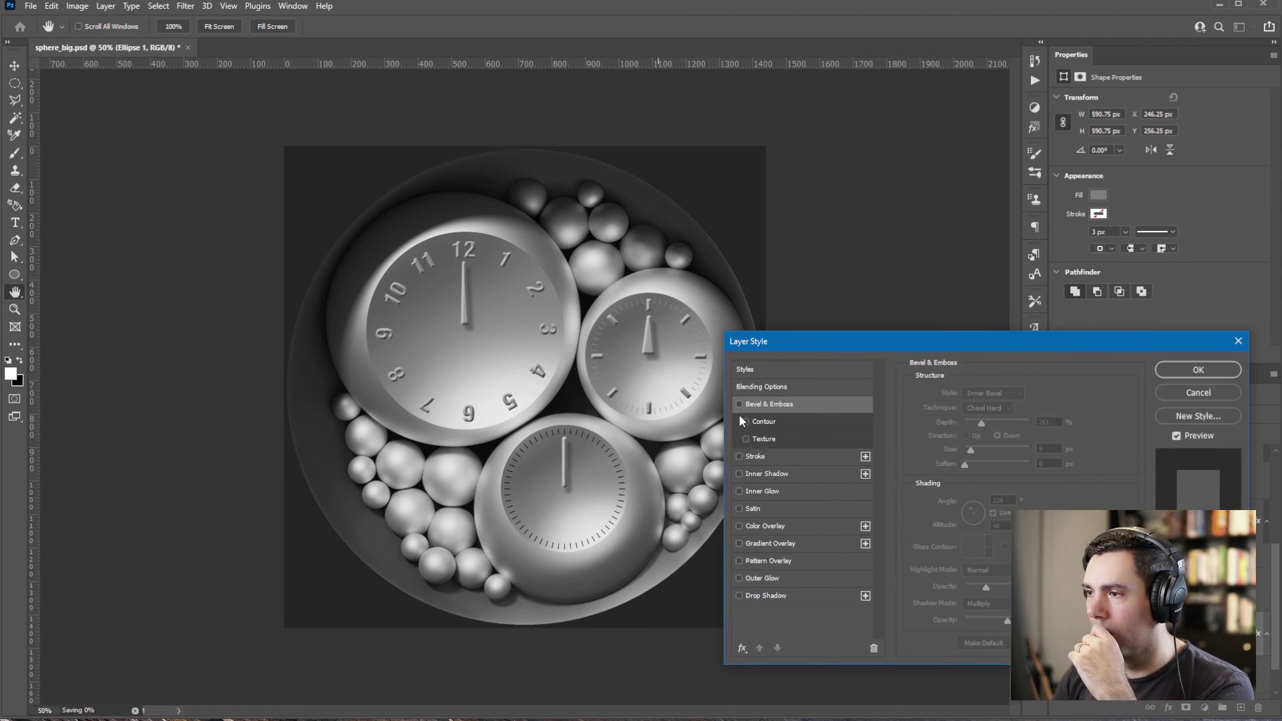
- Re-enable the ellipse's bevel and try the downward Emboss style with 126% depth and 10 px size
left_click(739, 404)
left_click(992, 393)
left_click(993, 426)
left_click_drag(982, 424, 973, 451)
left_click(966, 435)
left_click(998, 436)
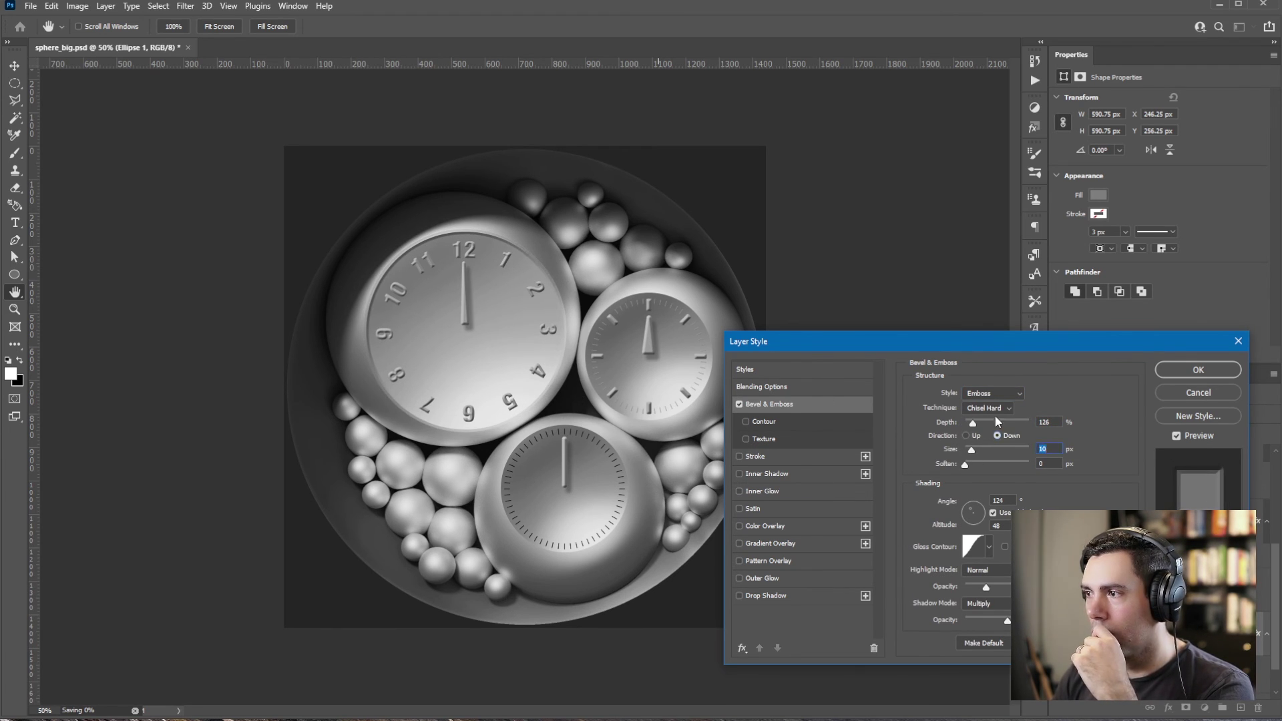
- Switch the ellipse's bevel to the Smooth technique and Inner Bevel style with 63% depth and 10 px size
left_click(992, 409)
left_click(998, 395)
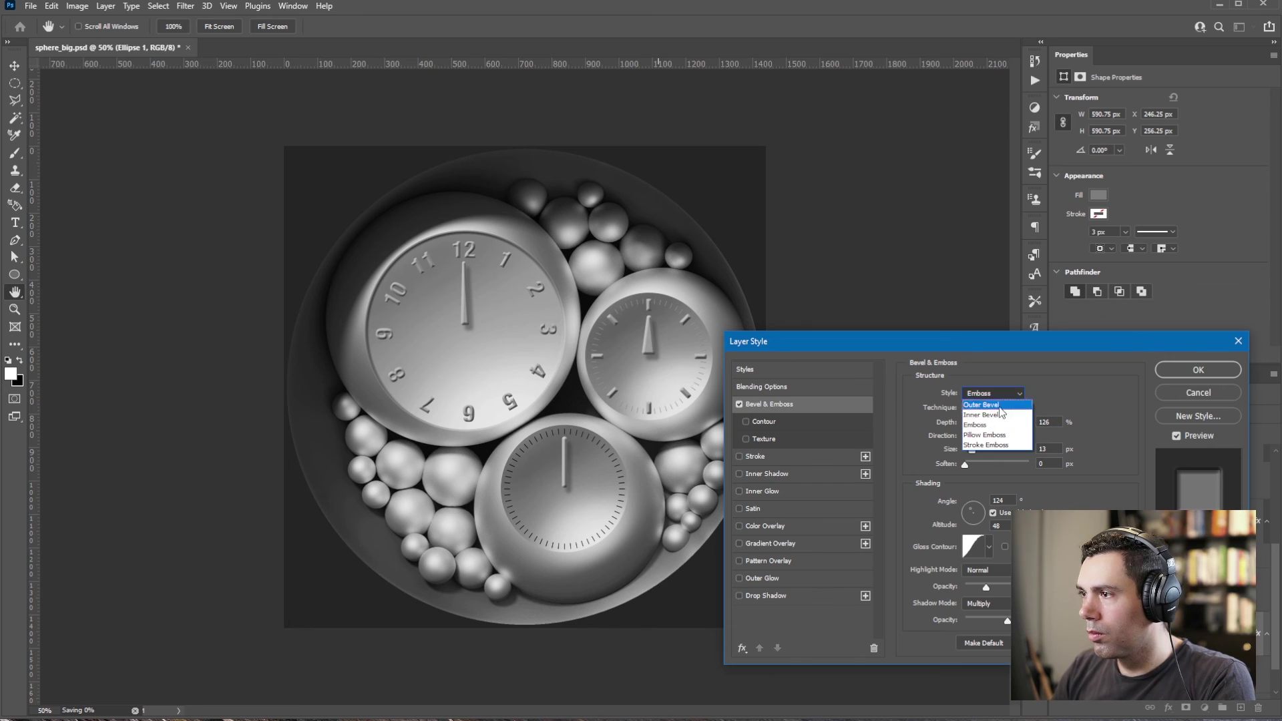
left_click(998, 414)
left_click_drag(970, 423, 968, 424)
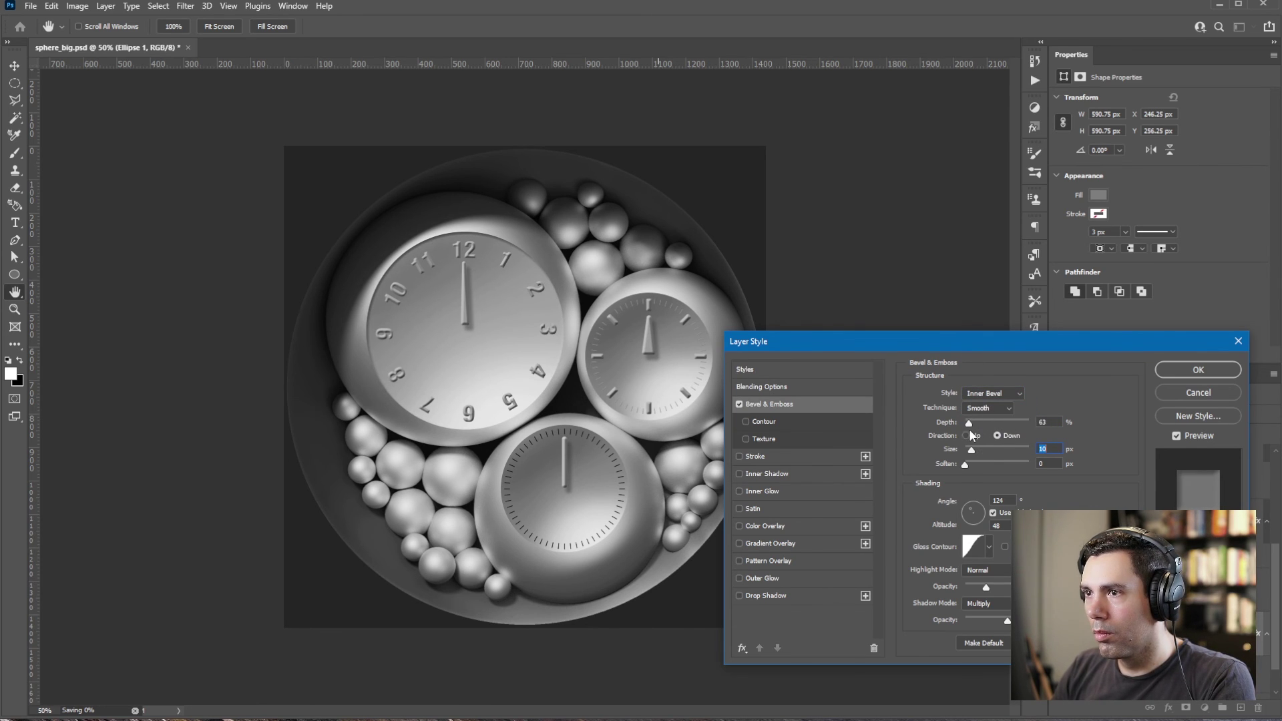
- Pick a new bevel highlight colour for the ellipse, with zero highlight opacity and a depth of 84%
left_click(1061, 569)
left_click_drag(1061, 570, 958, 569)
left_click_drag(988, 531, 951, 574)
left_click_drag(932, 714, 932, 684)
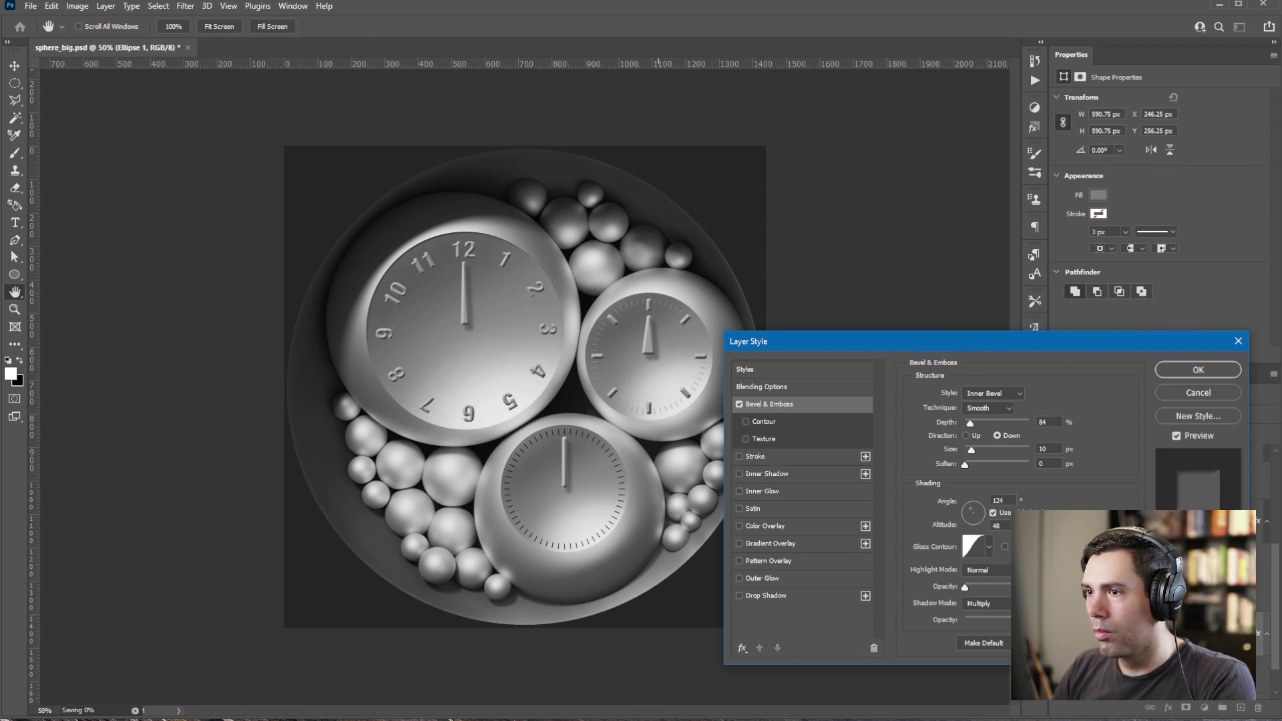
left_click_drag(968, 574, 882, 533)
key("Return")
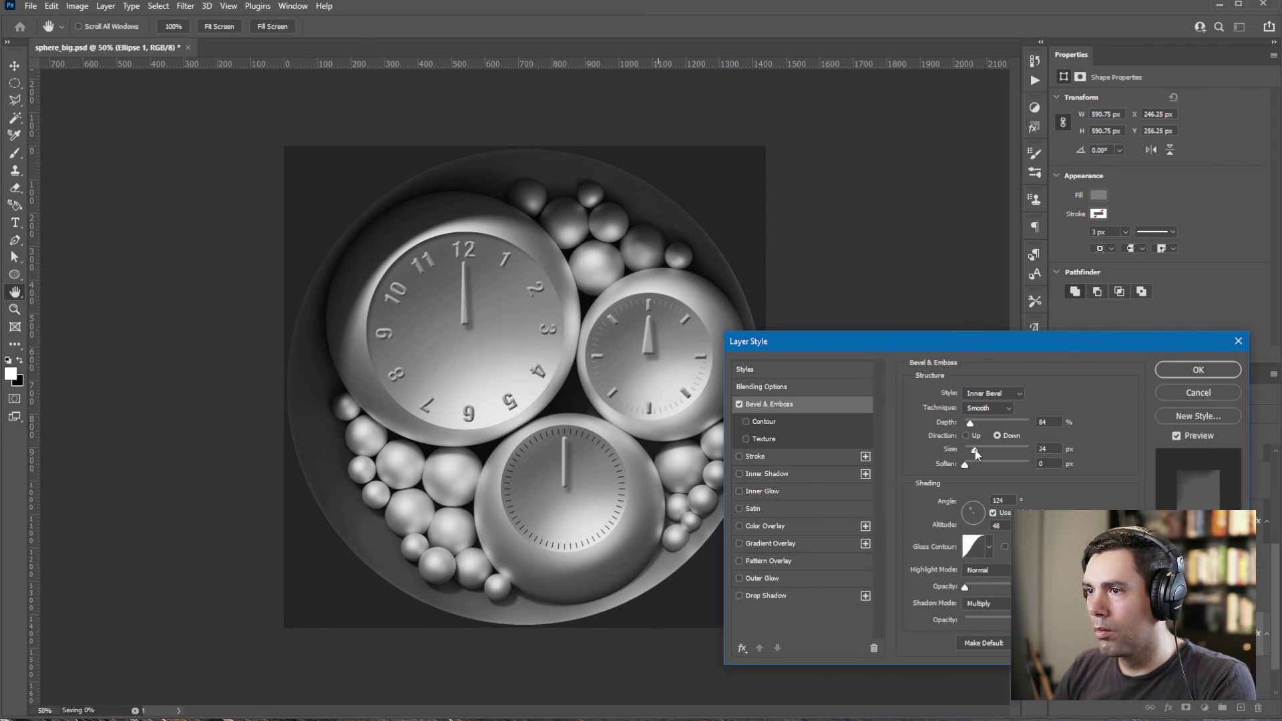
- Set the ellipse's bevel to 115% depth and 21 px size, and its recoloured shadow to Screen mode at zero opacity
left_click_drag(976, 450, 972, 423)
left_click(1062, 603)
left_click(844, 564)
key("Return")
left_click(988, 603)
left_click(992, 659)
left_click_drag(988, 621, 960, 623)
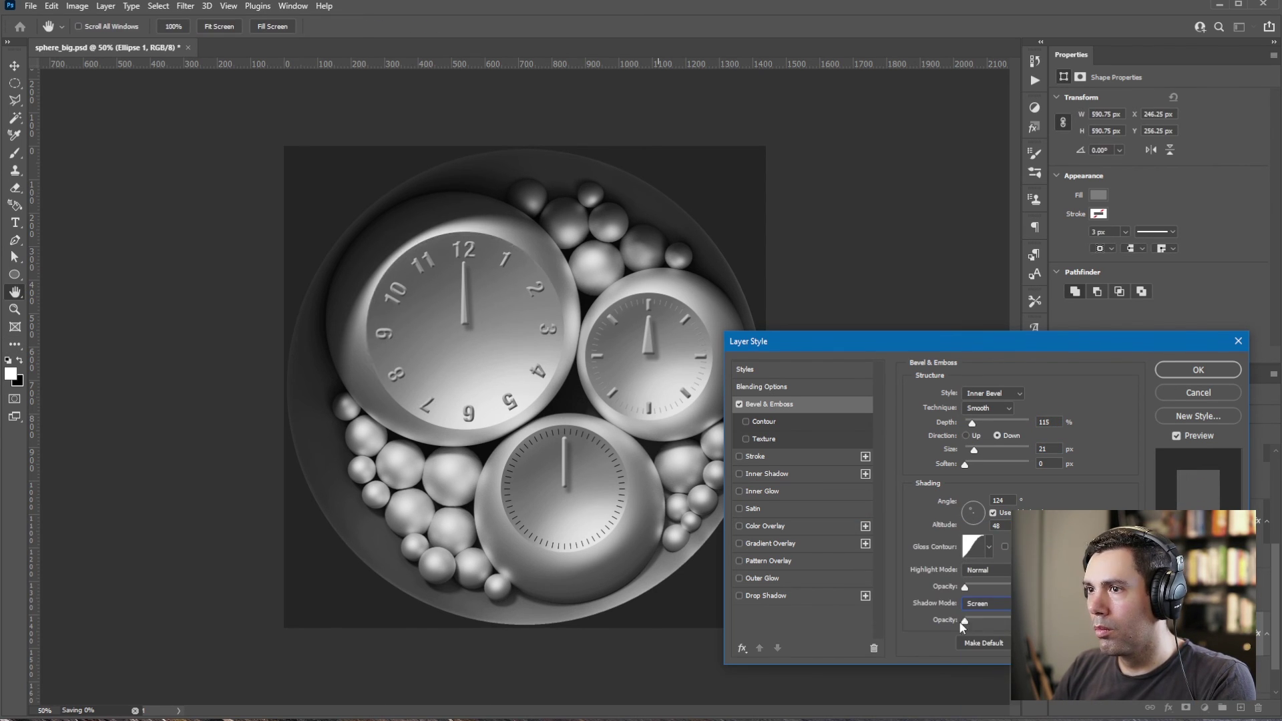
- Increase the ellipse's bevel depth to 168% and raise its shadow opacity slightly
left_click_drag(972, 423, 975, 424)
left_click_drag(974, 450, 976, 450)
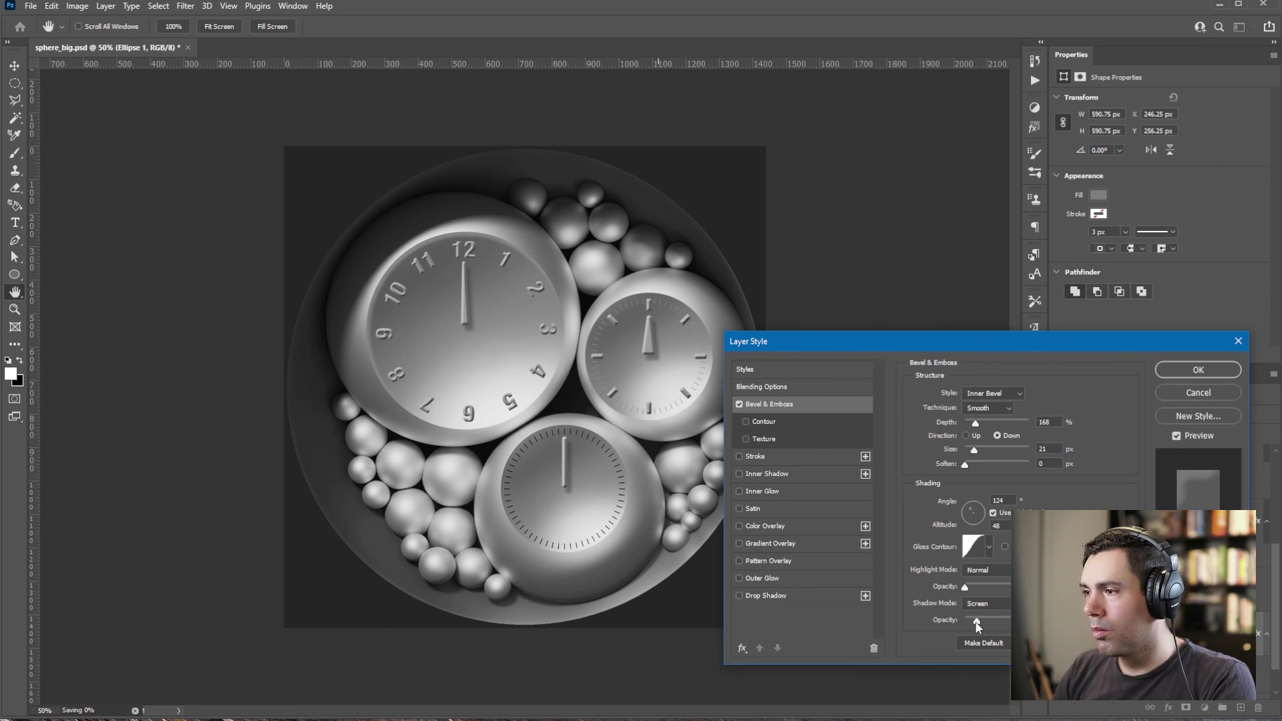
left_click_drag(978, 626, 975, 625)
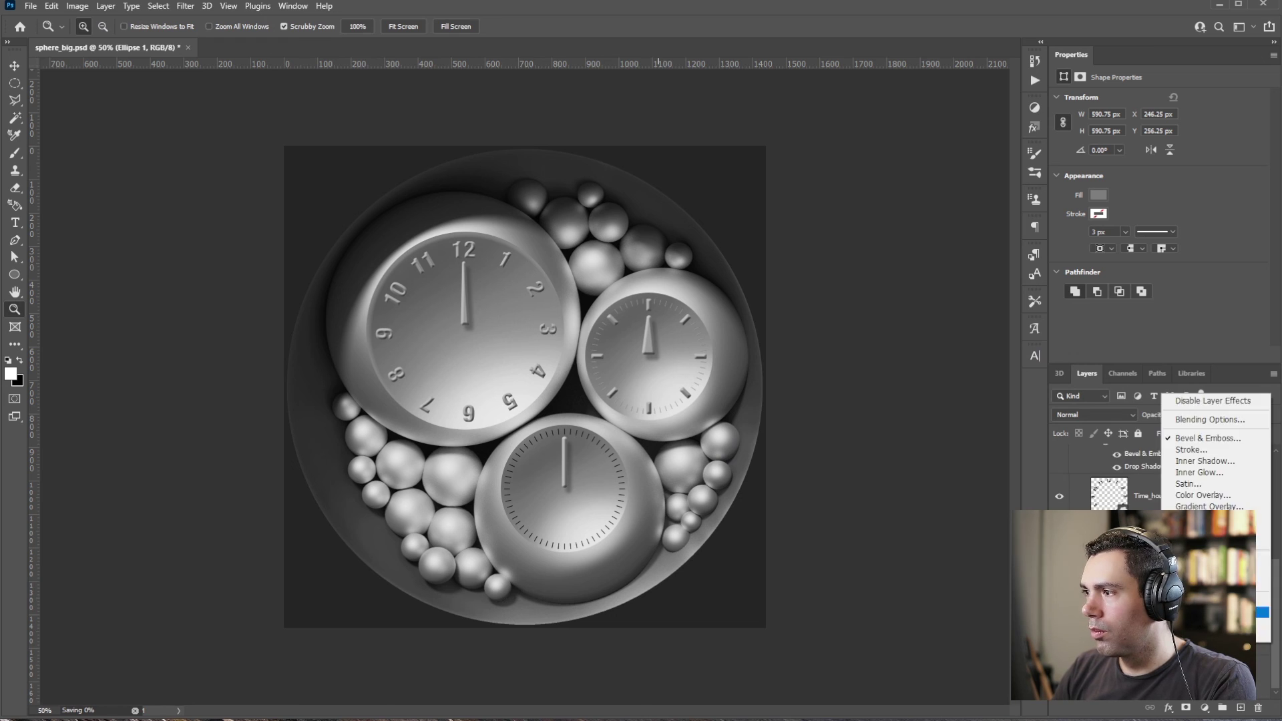
- Apply the hour dial ellipse's layer style to the minute and seconds dial ellipses
right_click(1205, 446)
left_click(1258, 369)
scroll(1135, 494, "up", 4)
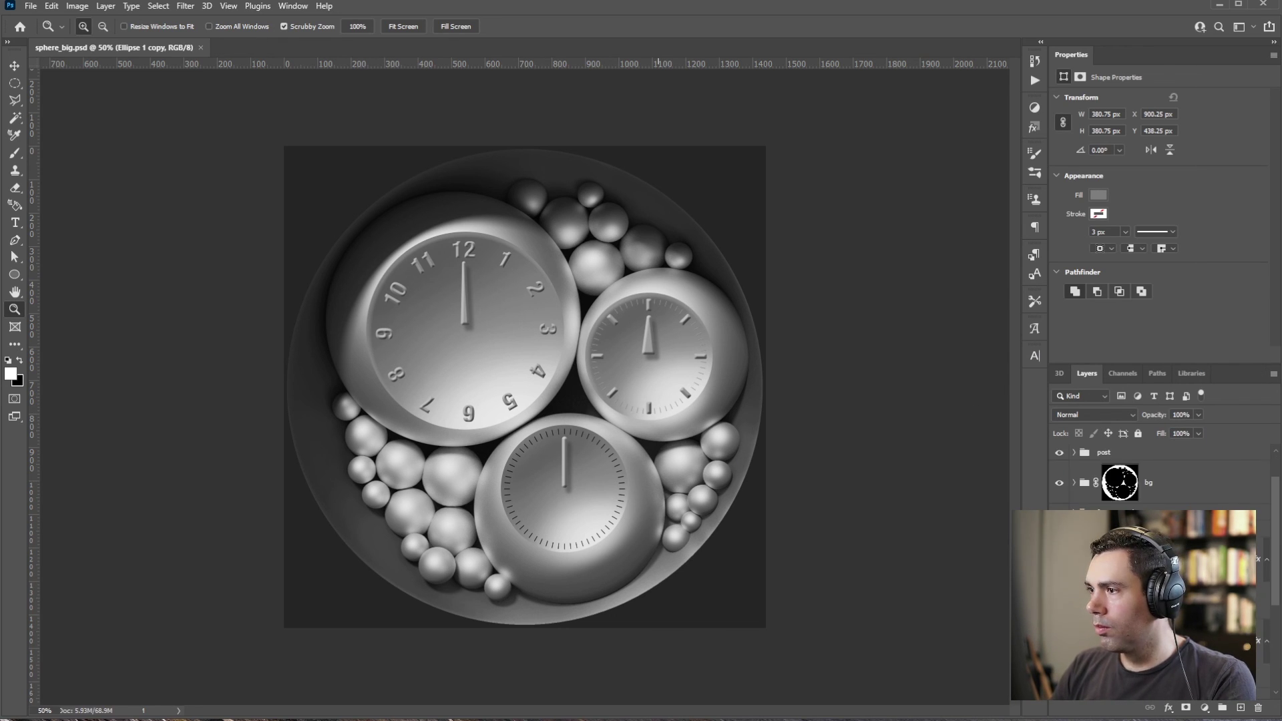
scroll(1135, 494, "down", 3)
right_click(1204, 599)
left_click(1246, 347)
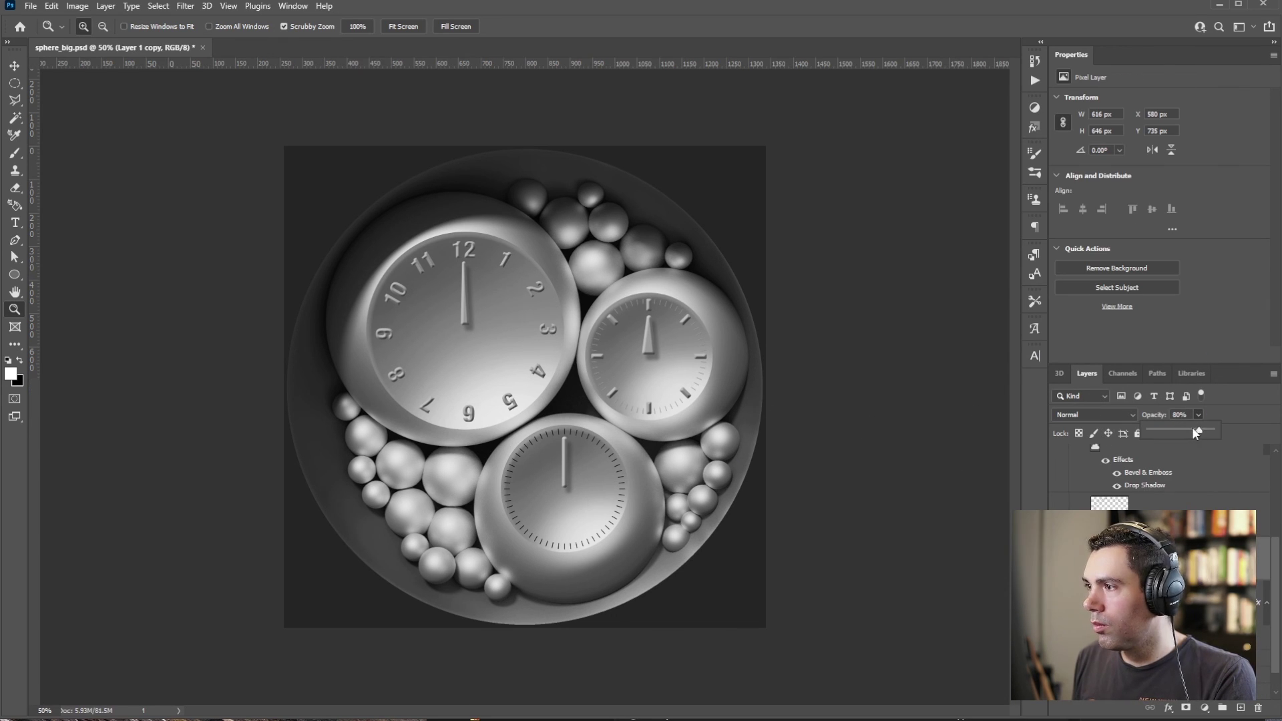
- Raise the seconds dial's Layer 1 copy to 100% opacity and set the Eraser to 30% opacity
left_click_drag(1198, 432, 1215, 434)
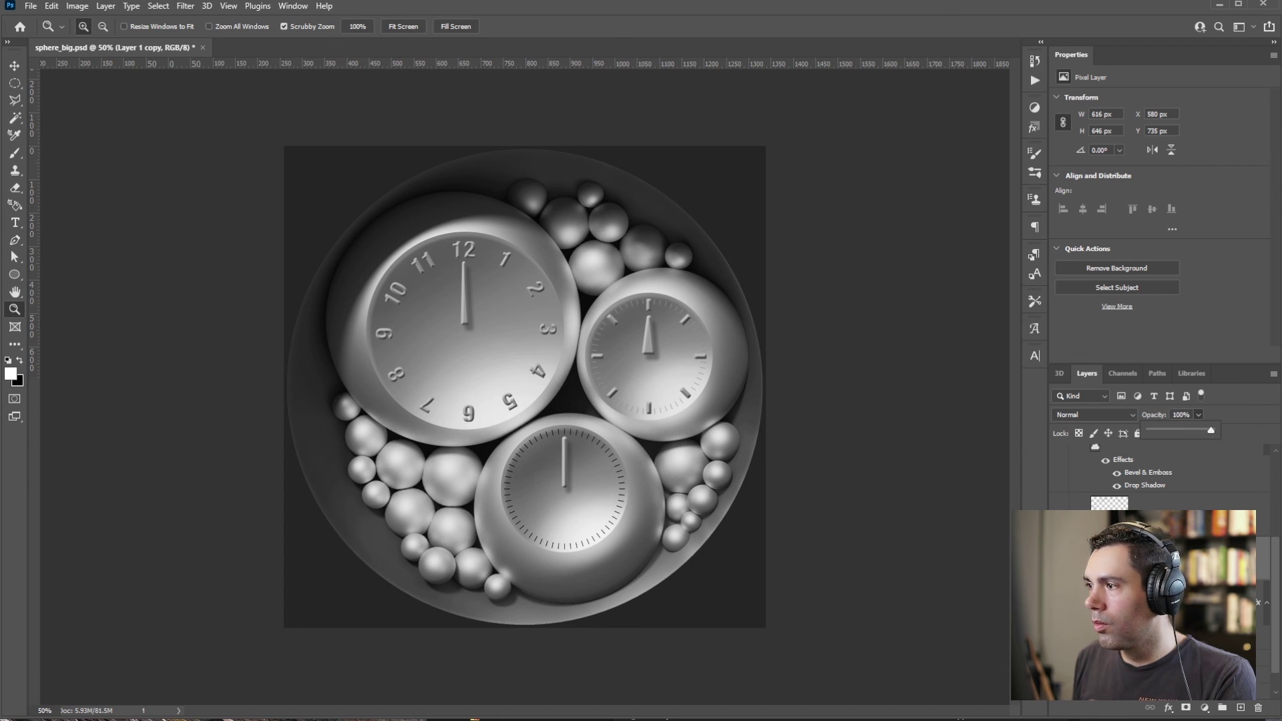
key("e")
right_click(762, 547)
key("Return")
key("3")
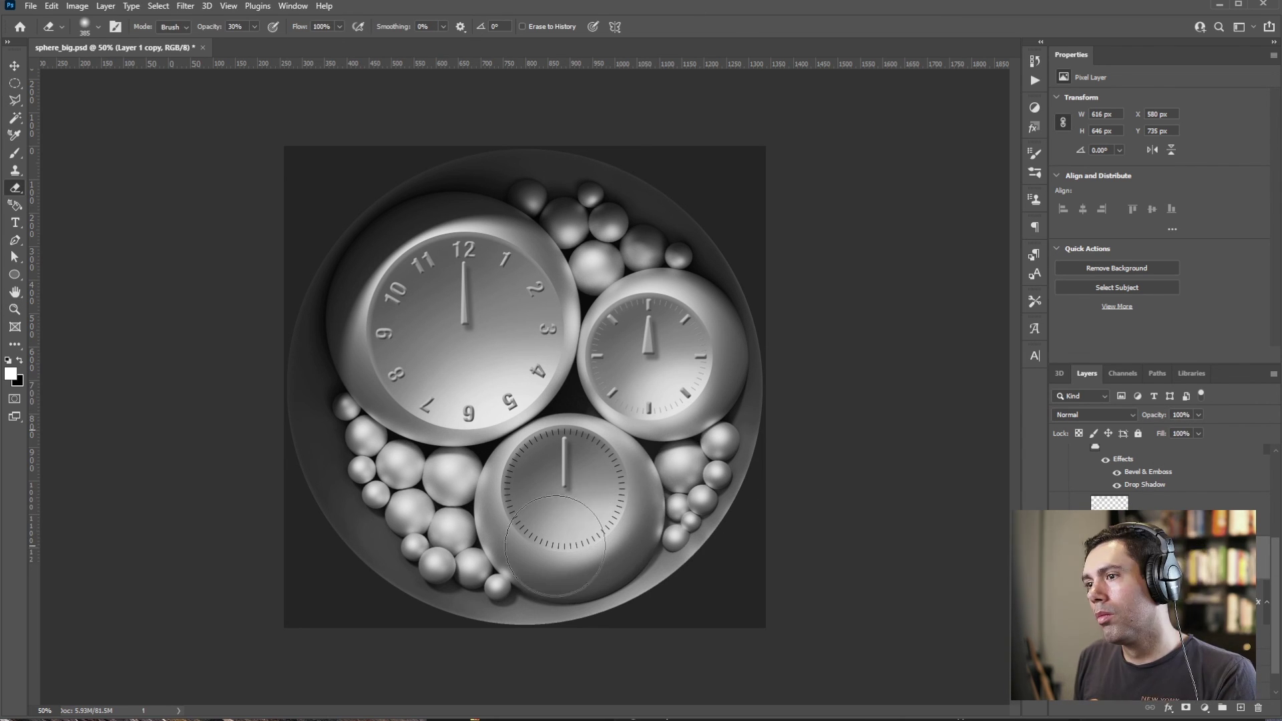
- Lightly erase the lower-right part of Layer 1 copy 2 on the minute dial with the Eraser at 30% opacity
left_click_drag(1275, 544, 1270, 494)
left_click(1073, 512)
left_click(1074, 573)
scroll(1135, 587, "down", 3)
left_click(1135, 609)
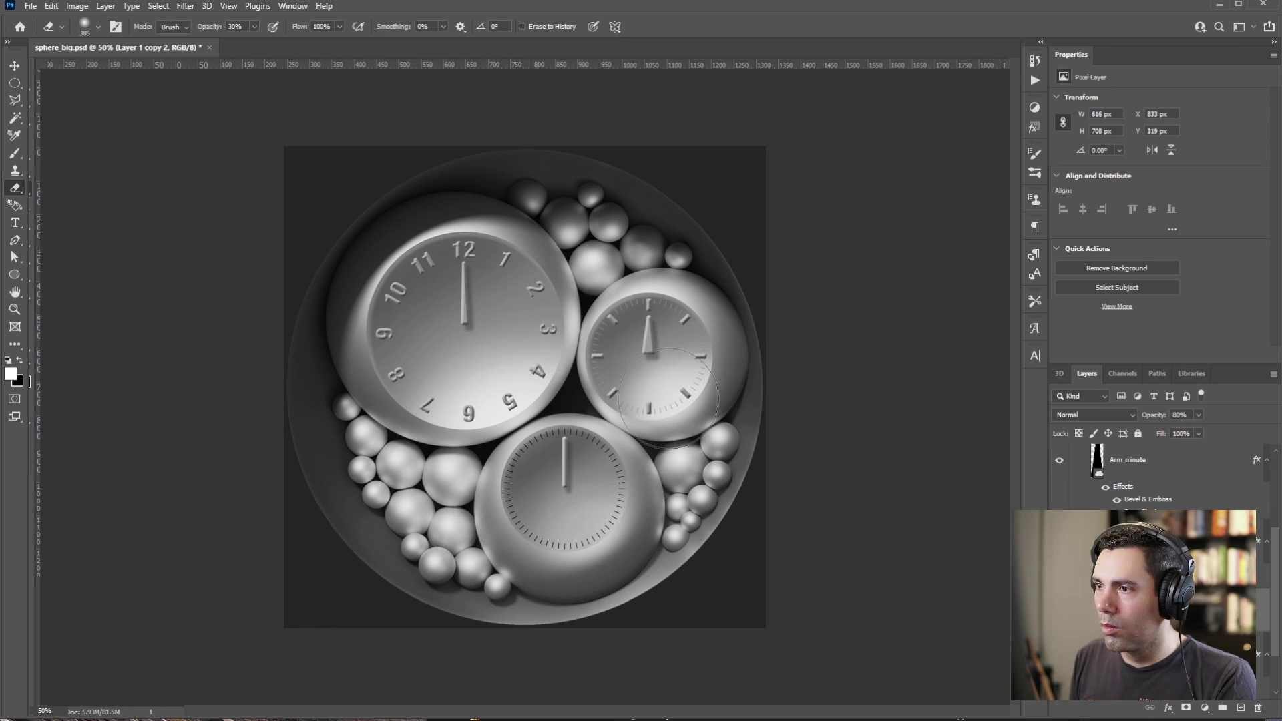
left_click_drag(675, 399, 701, 377)
- Check the watch face at reduced size and undo the last eraser stroke on the minute dial
key("z")
scroll(647, 435, "down", 3, "alt")
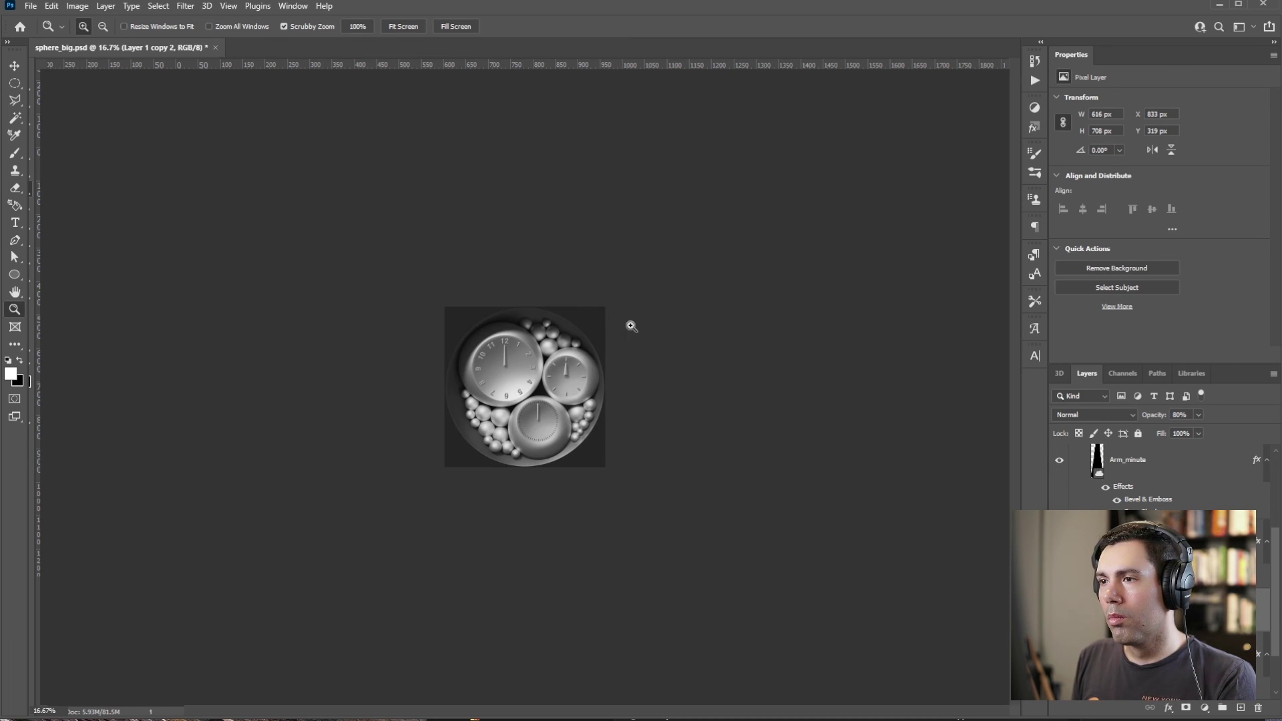
scroll(631, 328, "up", 3, "alt")
key("ctrl+z")
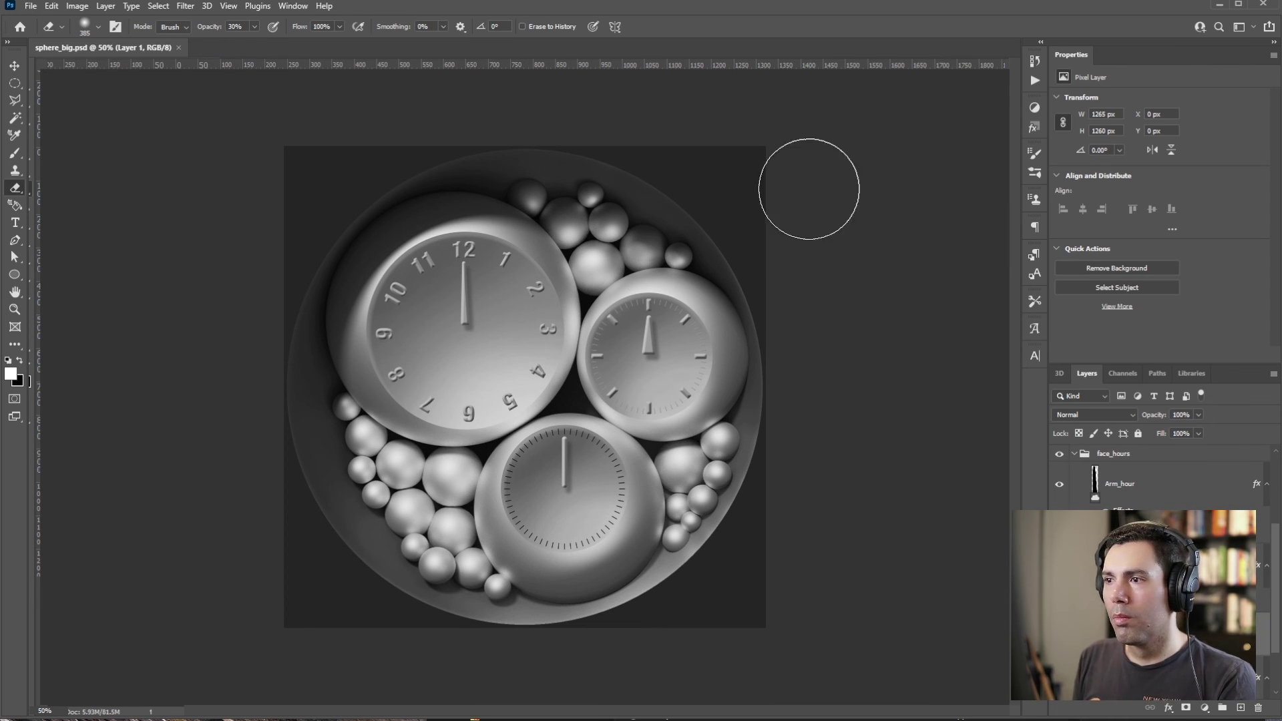
key("z")
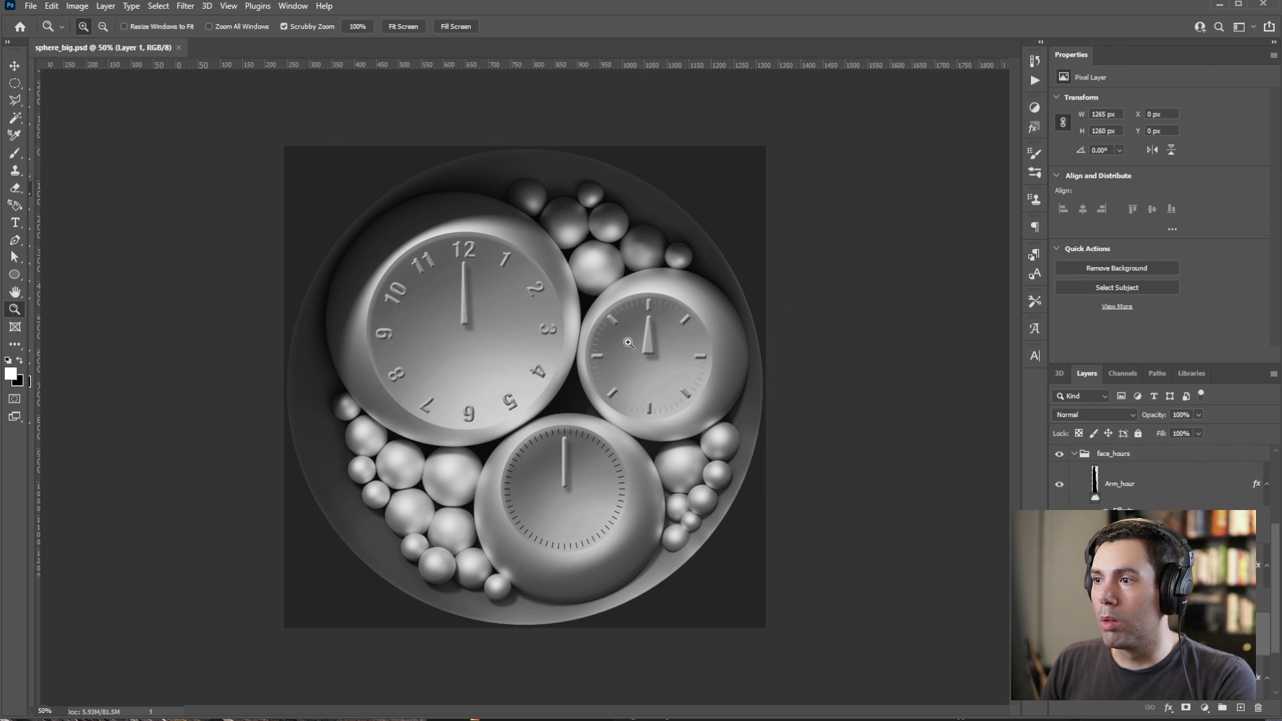
left_click(591, 348, "alt")
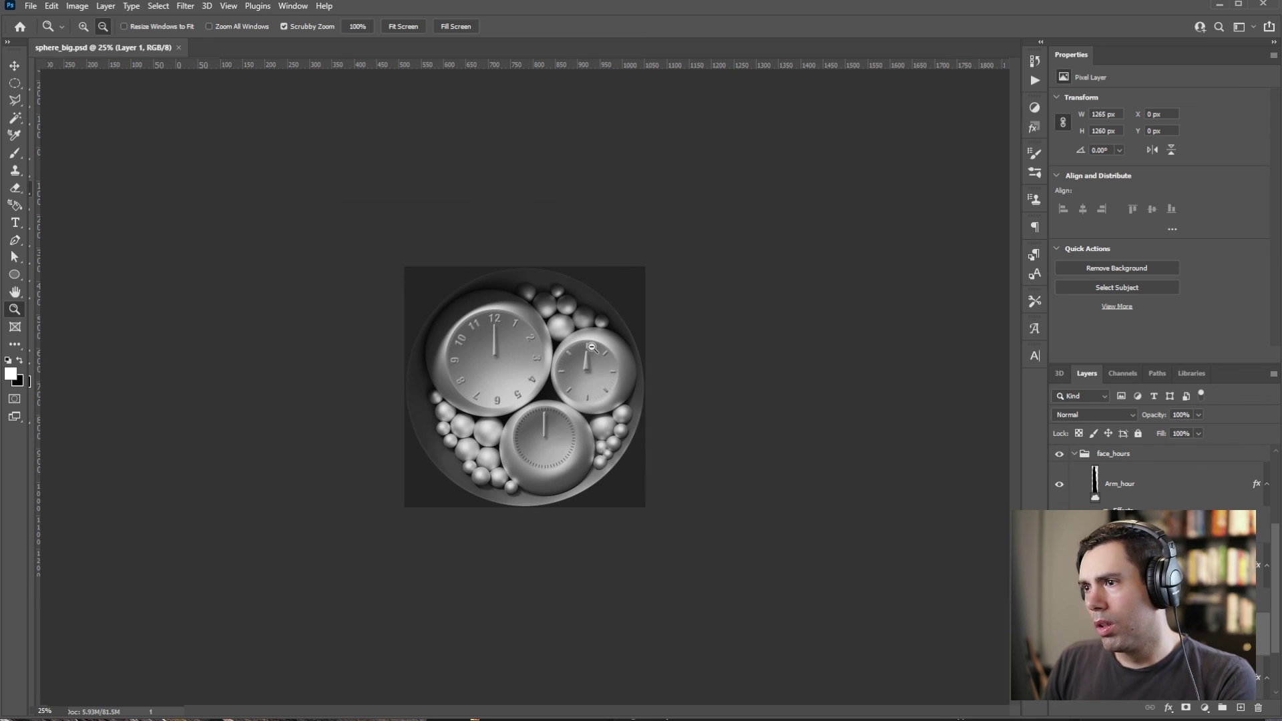
left_click(593, 348, "alt")
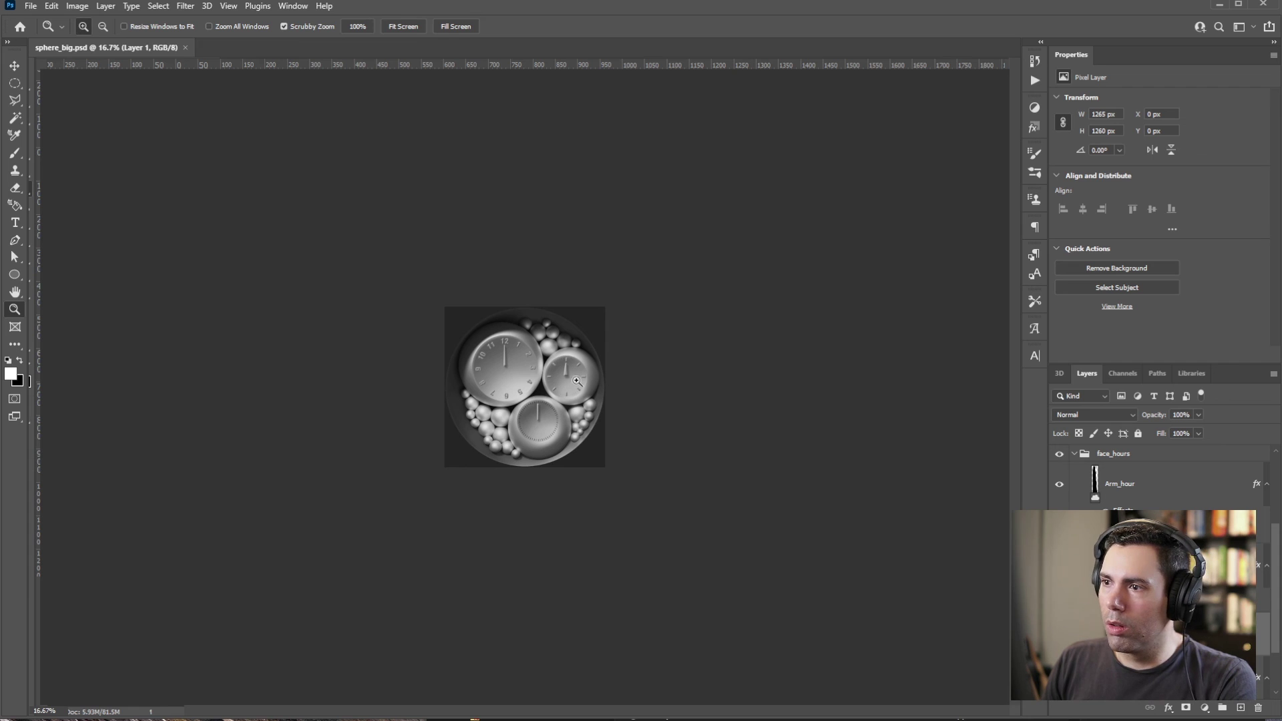
left_click(536, 379)
left_click(536, 379)
left_click(535, 379)
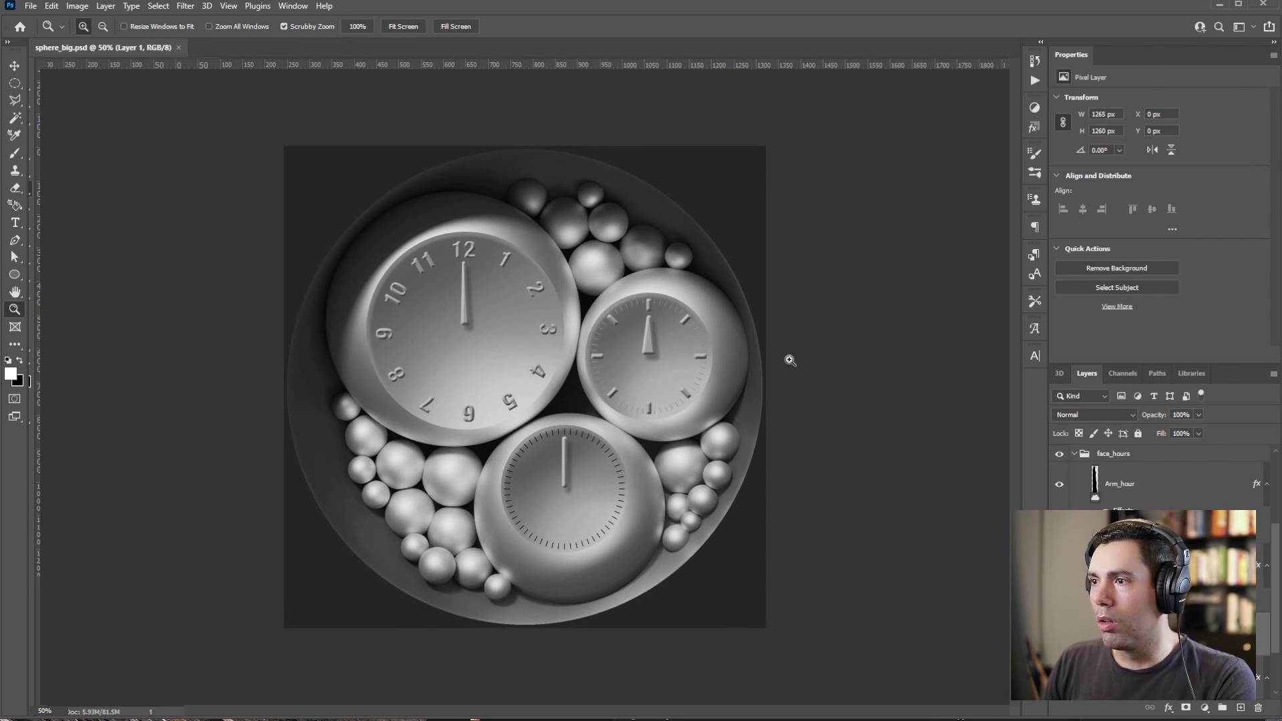